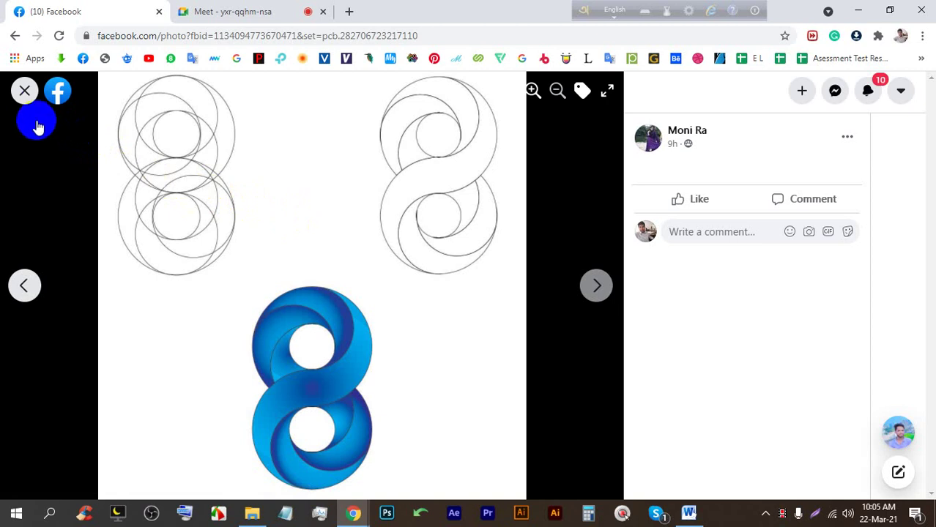
# Check the Google Meet call, return to the Facebook group feed, and view the "The Archer & The Ram" logo photo.
pyautogui.click(236, 7)
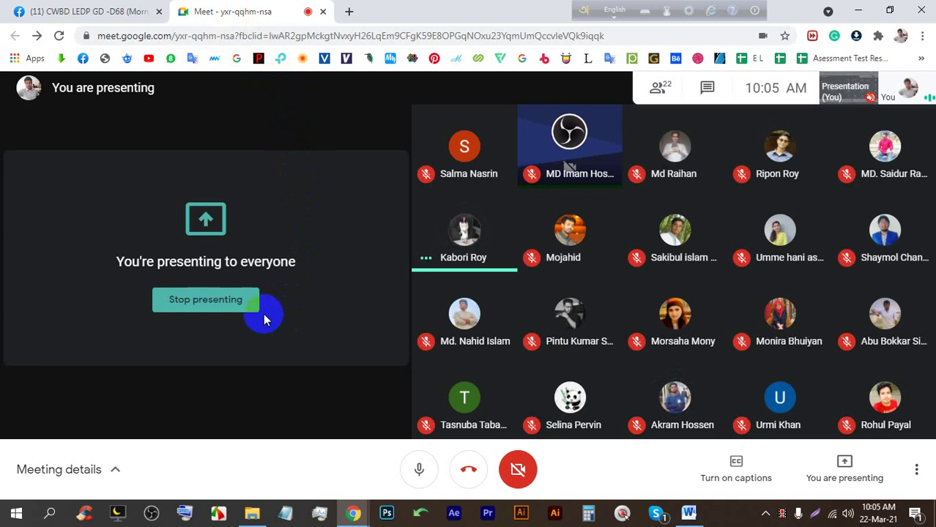
pyautogui.click(91, 11)
pyautogui.scroll(-8, 480, 257)
pyautogui.scroll(-4, 454, 271)
pyautogui.click(411, 282)
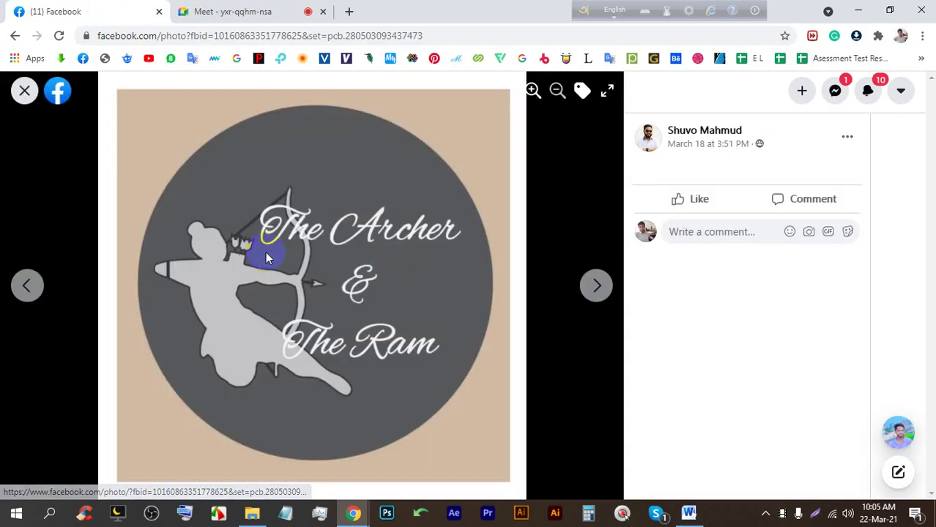
pyautogui.click(24, 90)
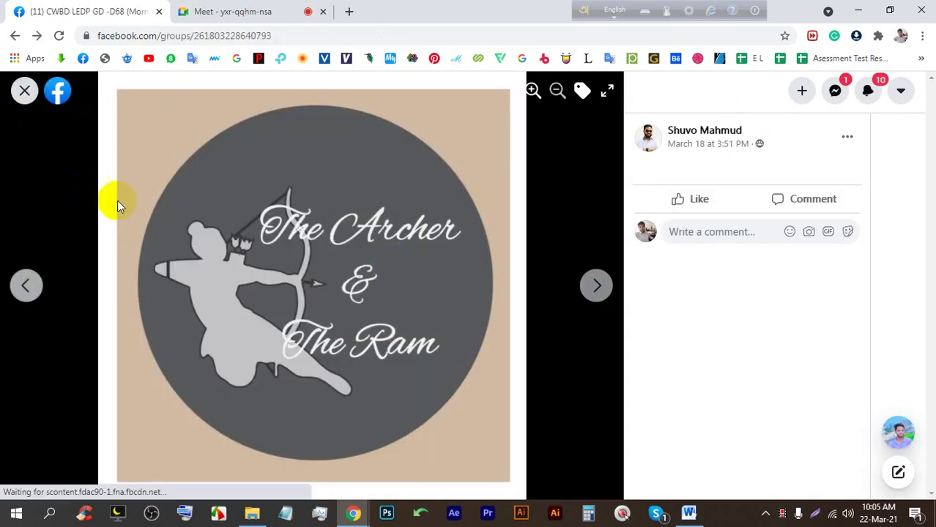
# Find the "Digital Marketing expert" design in the group feed, view it enlarged, and close it.
pyautogui.scroll(-15, 364, 385)
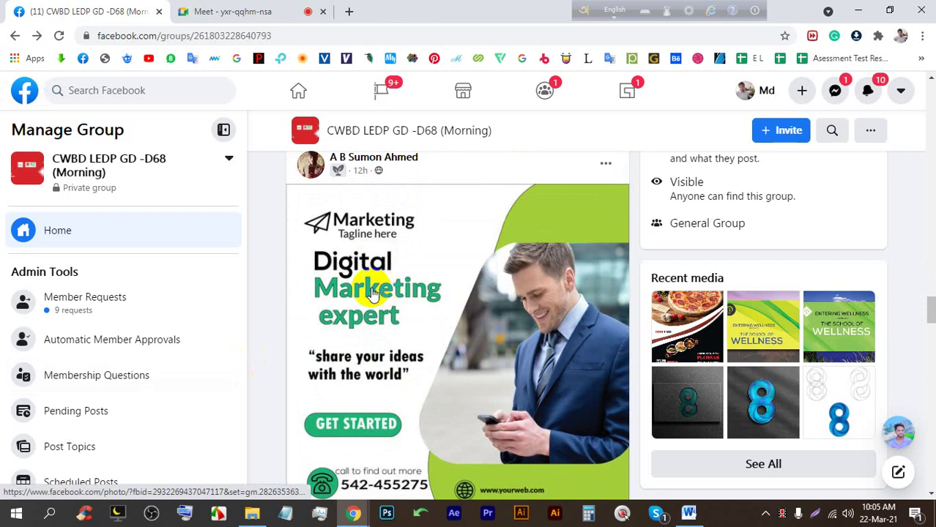
pyautogui.scroll(8, 425, 253)
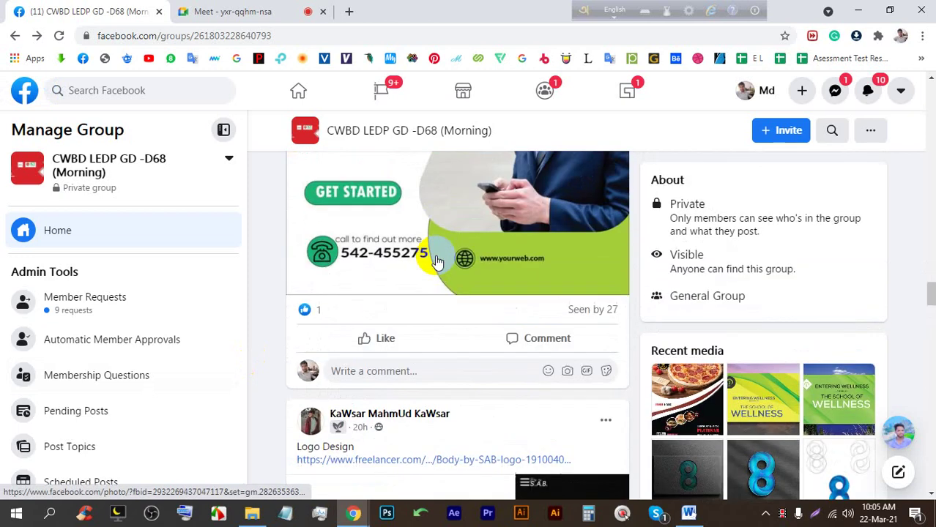
pyautogui.click(443, 253)
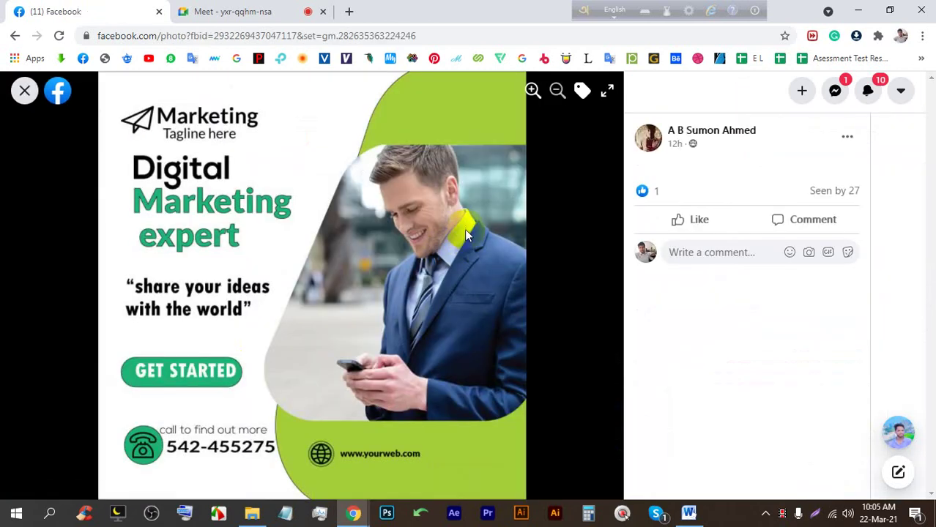
pyautogui.click(22, 91)
# View the "Body by S.A.B." logo post's images one after another and close the photo viewer.
pyautogui.scroll(-6, 434, 314)
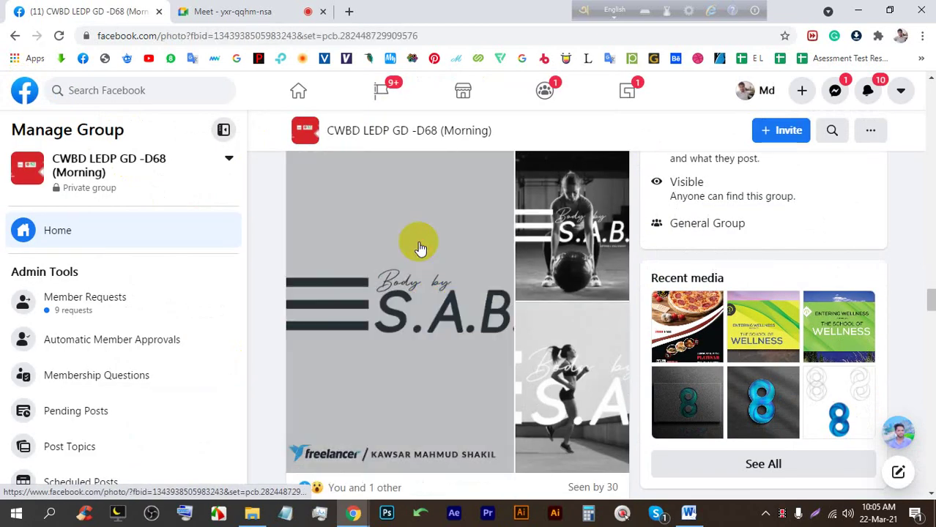
pyautogui.click(419, 248)
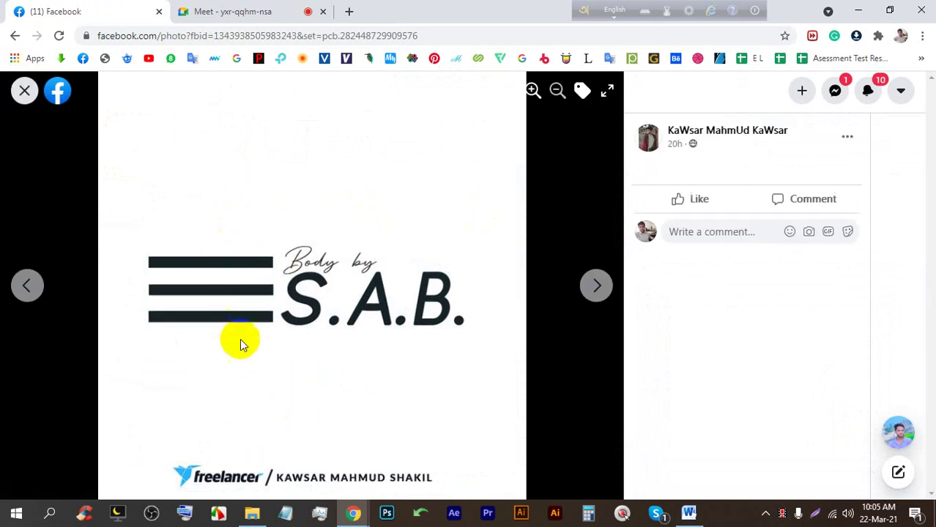
pyautogui.click(589, 284)
pyautogui.click(593, 283)
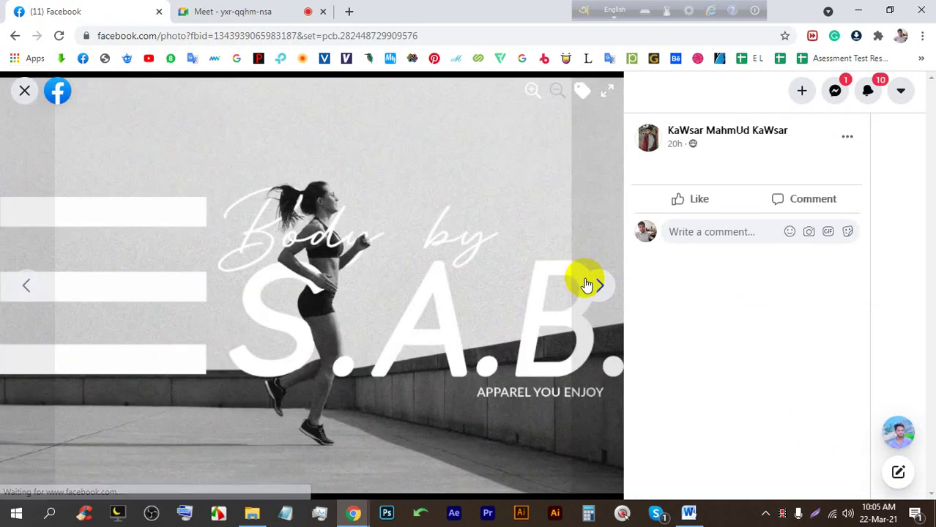
pyautogui.click(25, 90)
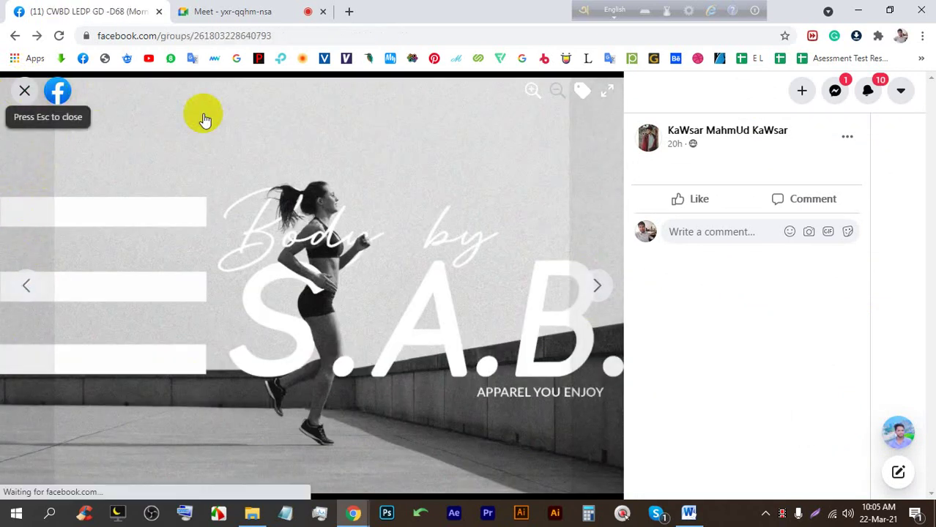
# View the "Your Health is Our Priority" healthcare design enlarged and return to the group feed.
pyautogui.scroll(-6, 372, 328)
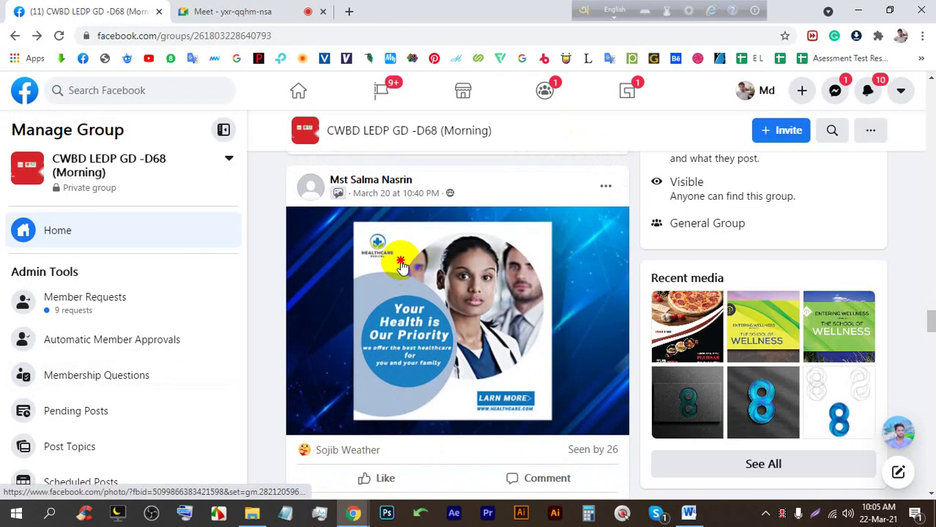
pyautogui.click(401, 258)
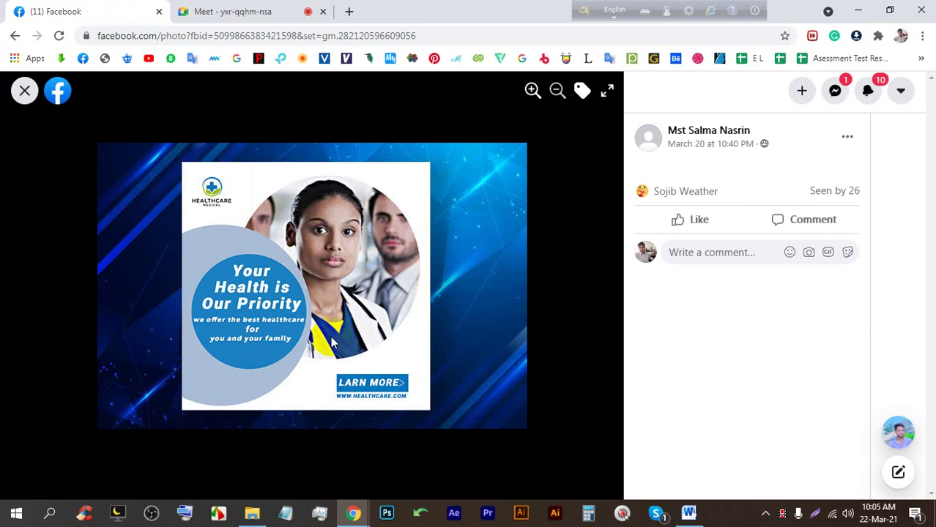
pyautogui.click(25, 91)
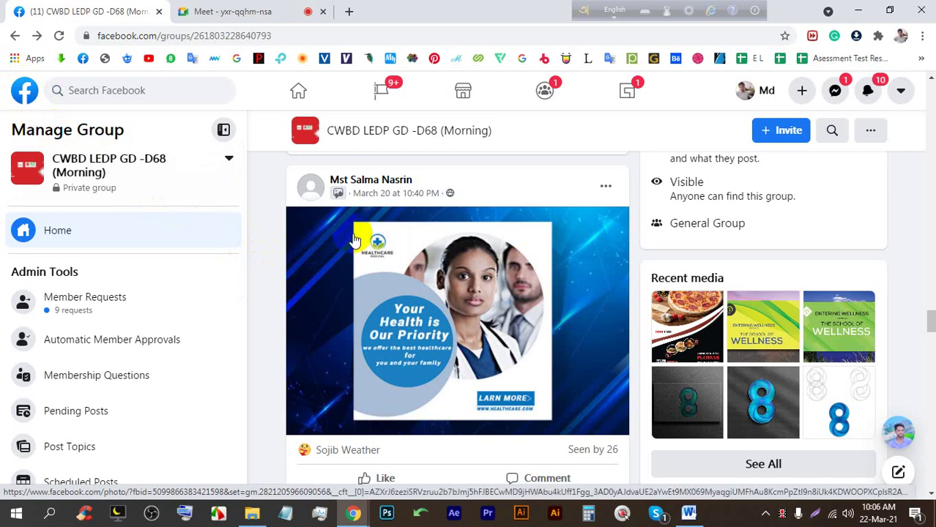
# Mute and unmute the microphone in the Google Meet call, and return to the Facebook group.
pyautogui.click(211, 10)
pyautogui.click(419, 467)
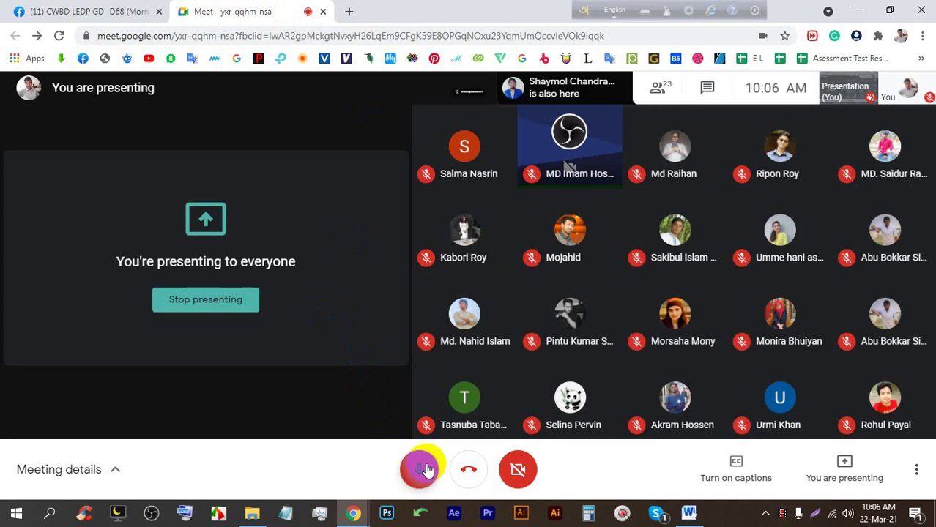
pyautogui.moveTo(423, 420)
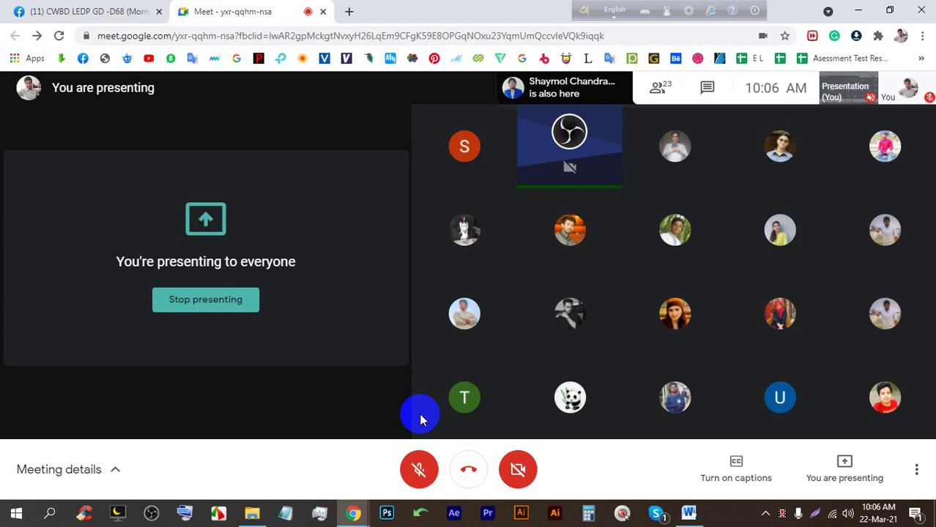
pyautogui.click(414, 465)
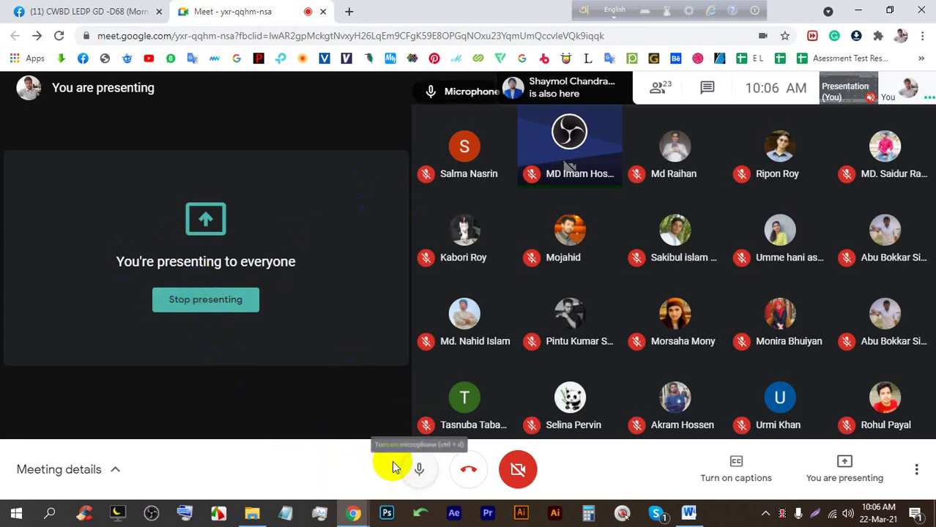
pyautogui.click(64, 9)
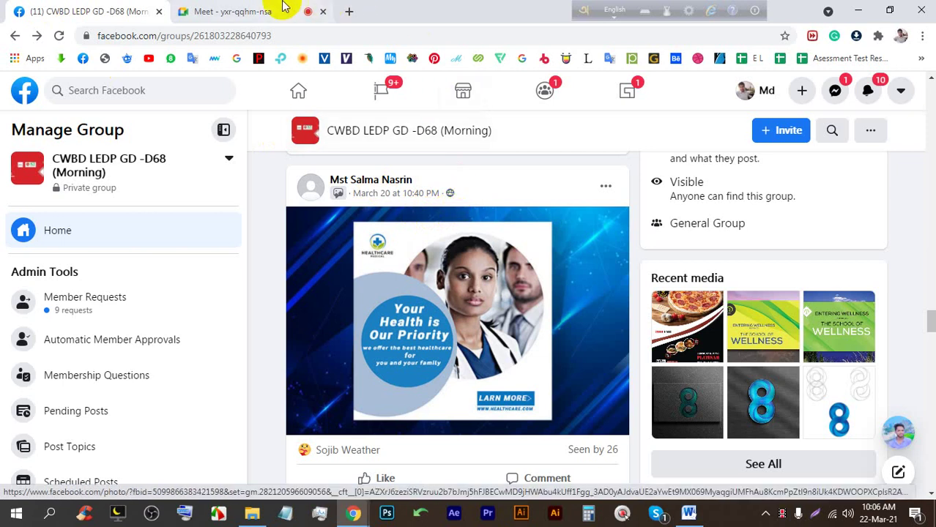
# Switch to the Google Meet call and mute the microphone.
pyautogui.click(303, 11)
pyautogui.click(423, 471)
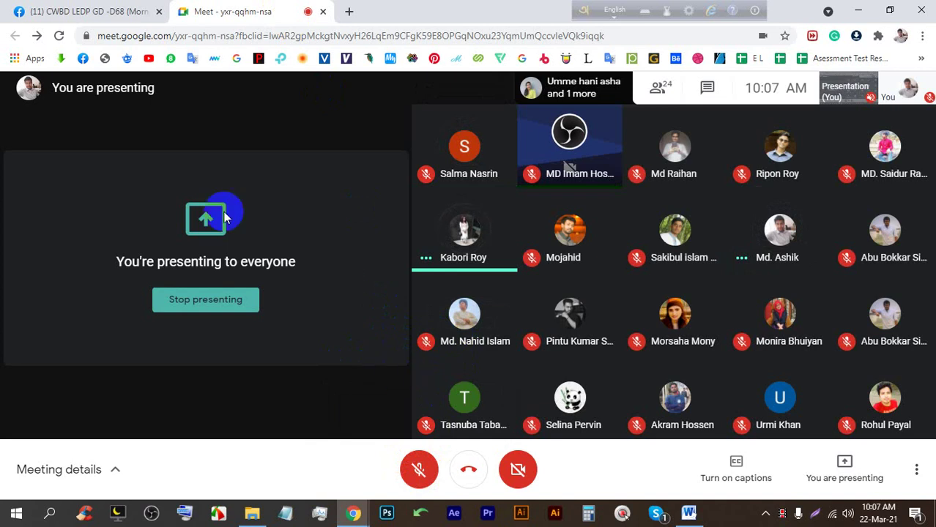
# Browse further down the Facebook group feed and view the "Curry in a Hurry" logo images one after another.
pyautogui.click(51, 11)
pyautogui.scroll(-4, 359, 183)
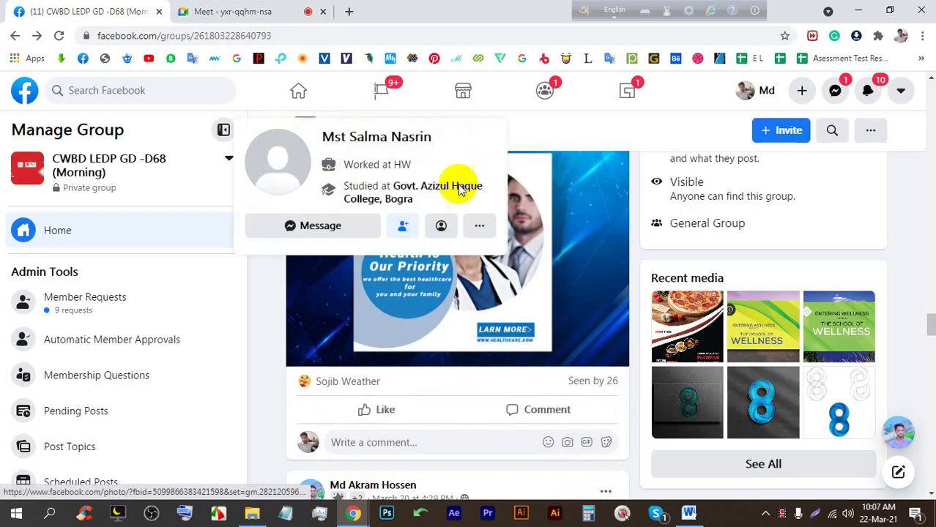
pyautogui.scroll(-4, 429, 334)
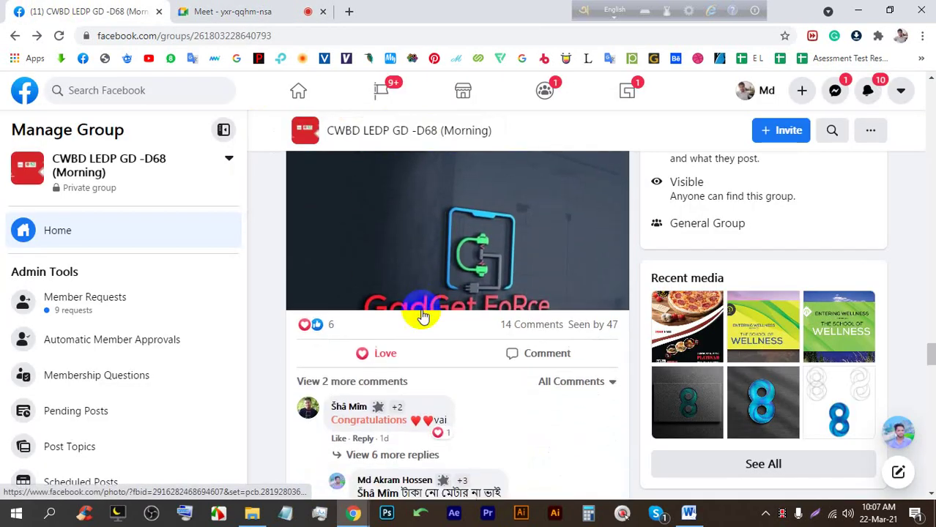
pyautogui.scroll(-7, 410, 334)
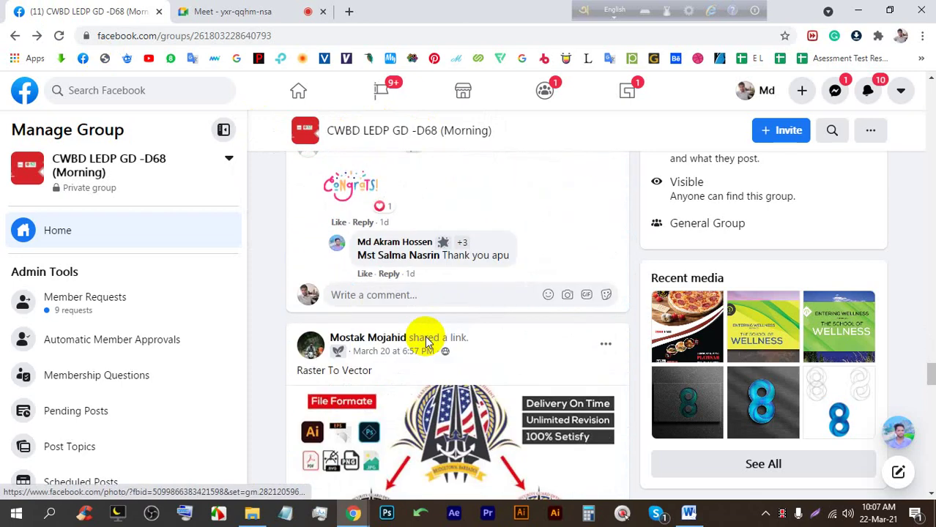
pyautogui.scroll(2, 404, 315)
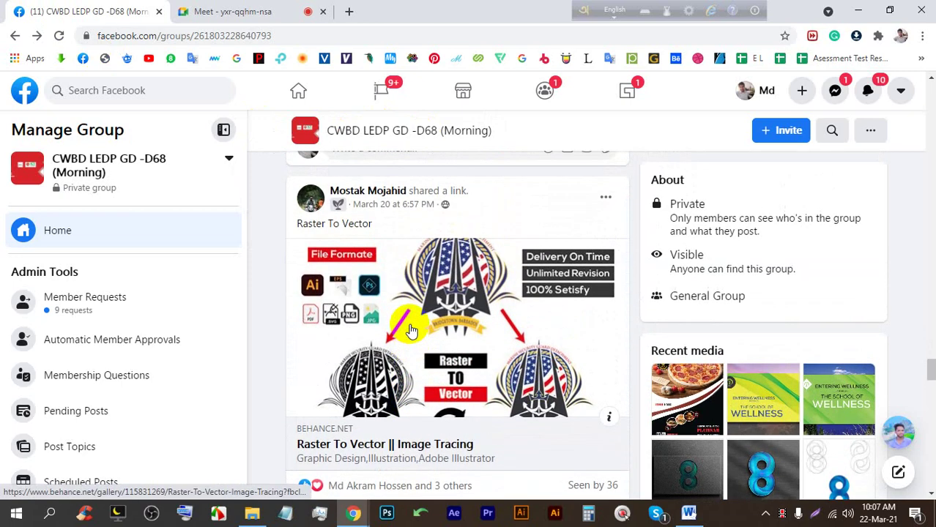
pyautogui.scroll(-6, 413, 327)
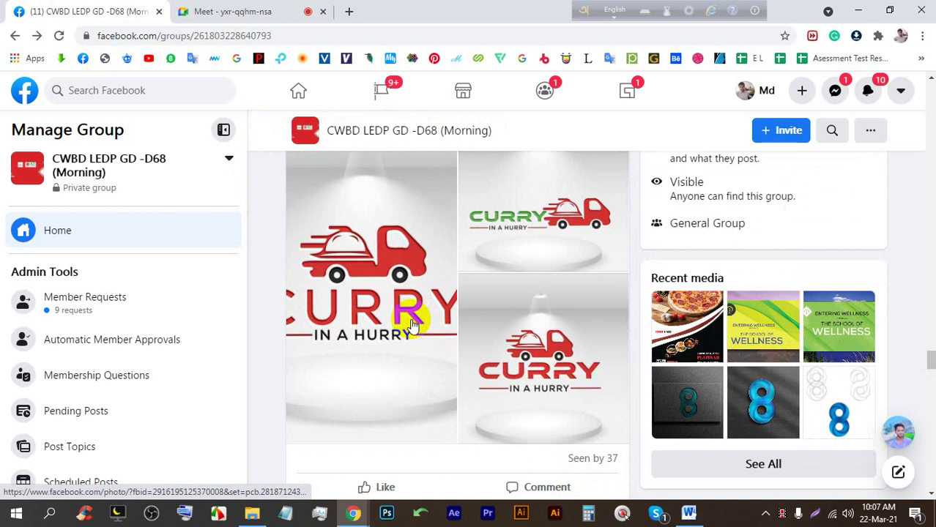
pyautogui.click(412, 319)
pyautogui.click(598, 285)
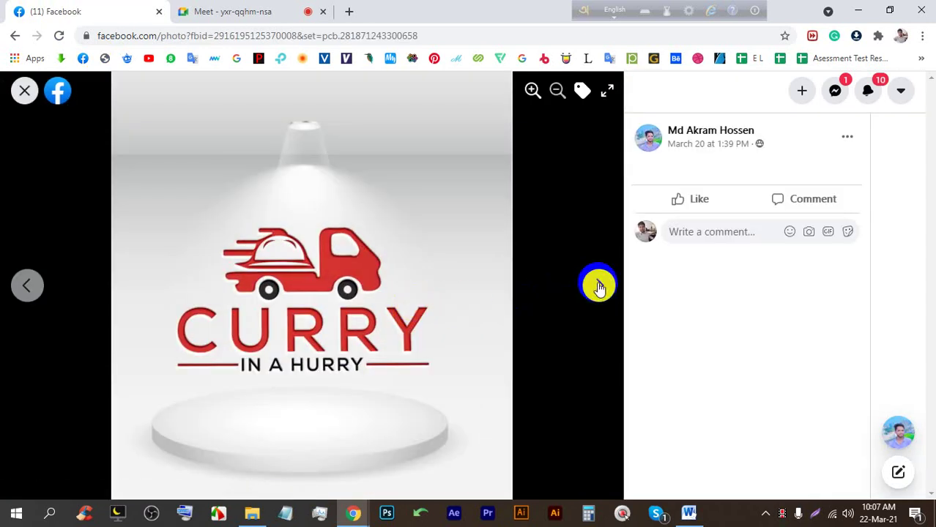
pyautogui.click(597, 286)
pyautogui.click(597, 285)
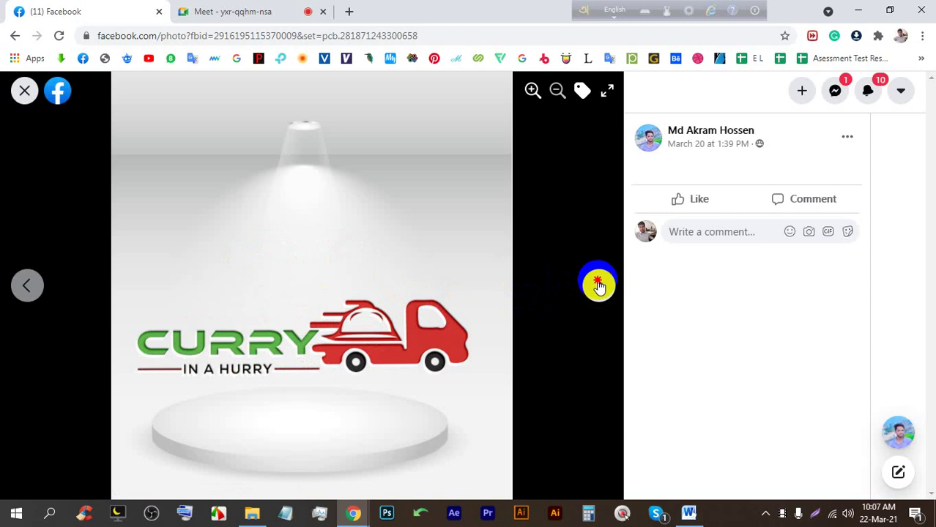
pyautogui.click(35, 101)
# Open the shared "Raster To Vector || Image Tracing" Behance project from the group feed and look through its artwork.
pyautogui.scroll(-5, 445, 304)
pyautogui.scroll(3, 445, 303)
pyautogui.click(437, 228)
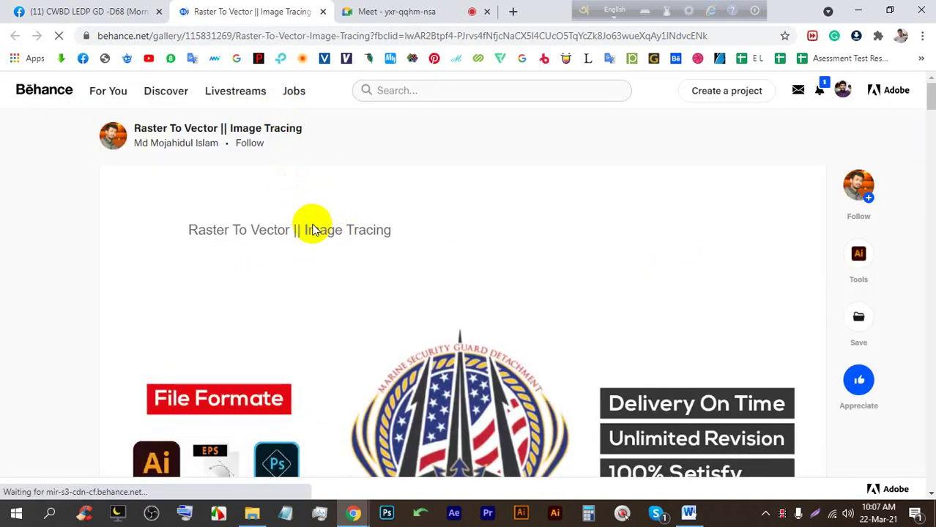
pyautogui.scroll(-6, 315, 218)
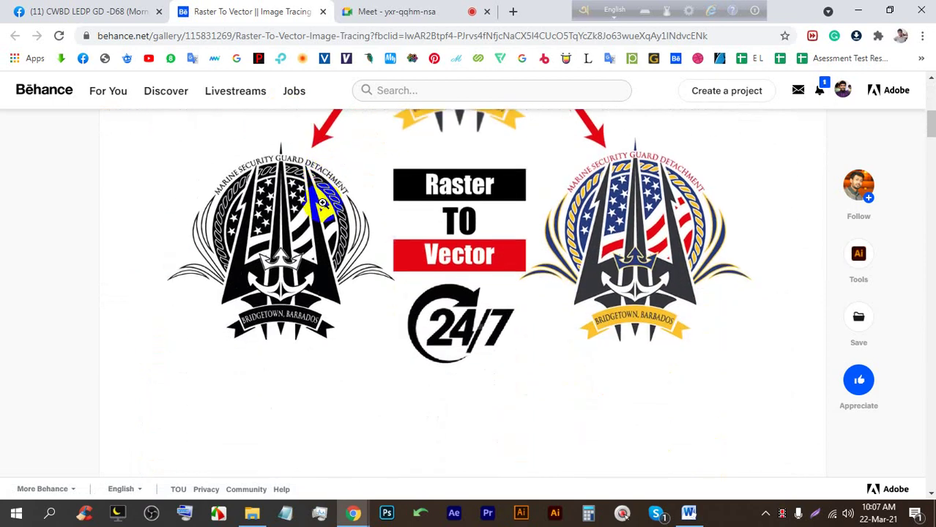
pyautogui.scroll(-5, 323, 203)
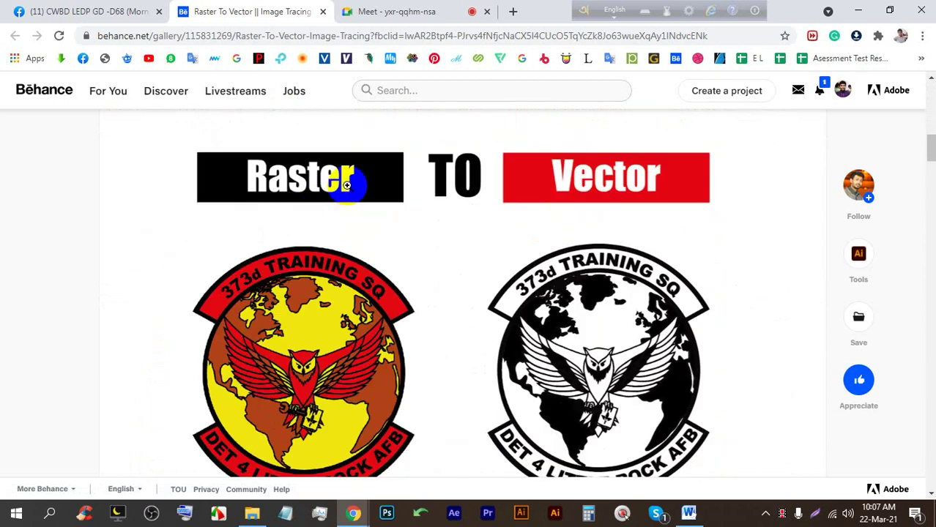
# Switch to the Google Meet call and admit the three people asking to join.
pyautogui.click(363, 10)
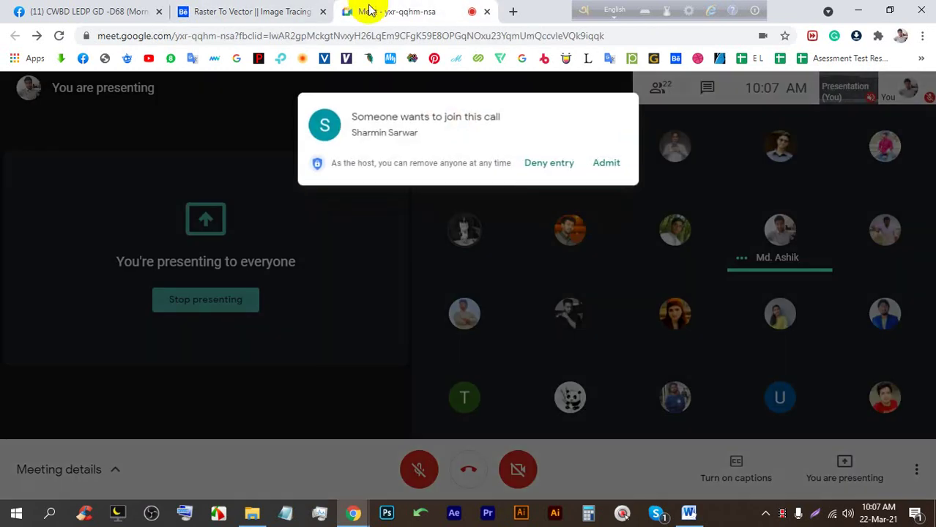
pyautogui.click(609, 154)
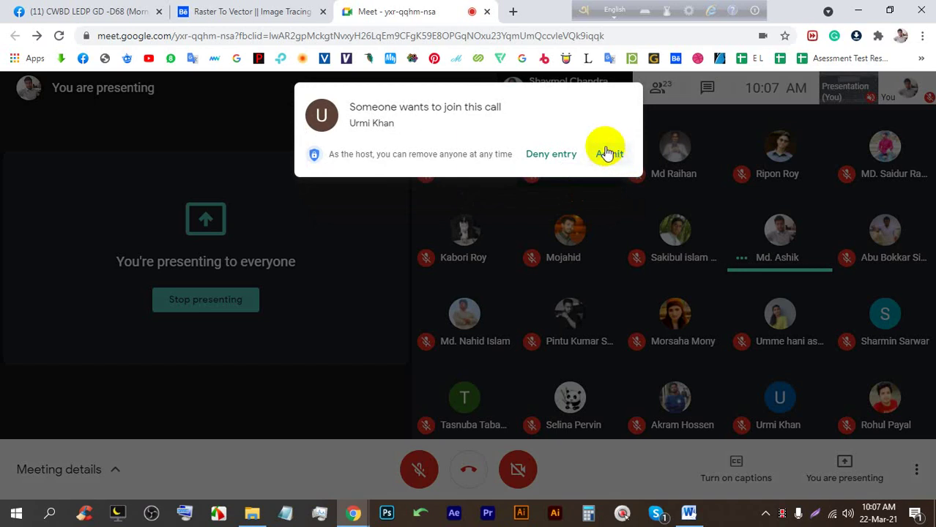
pyautogui.click(611, 155)
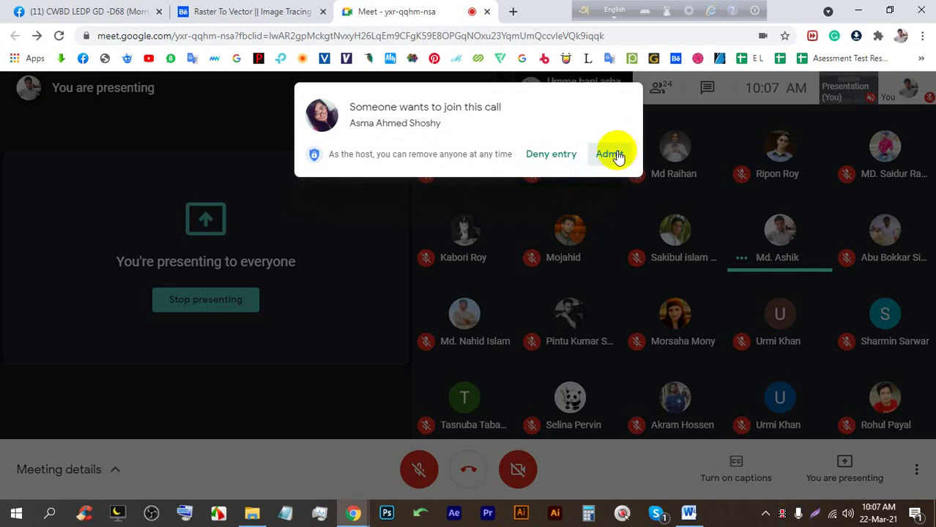
pyautogui.click(612, 154)
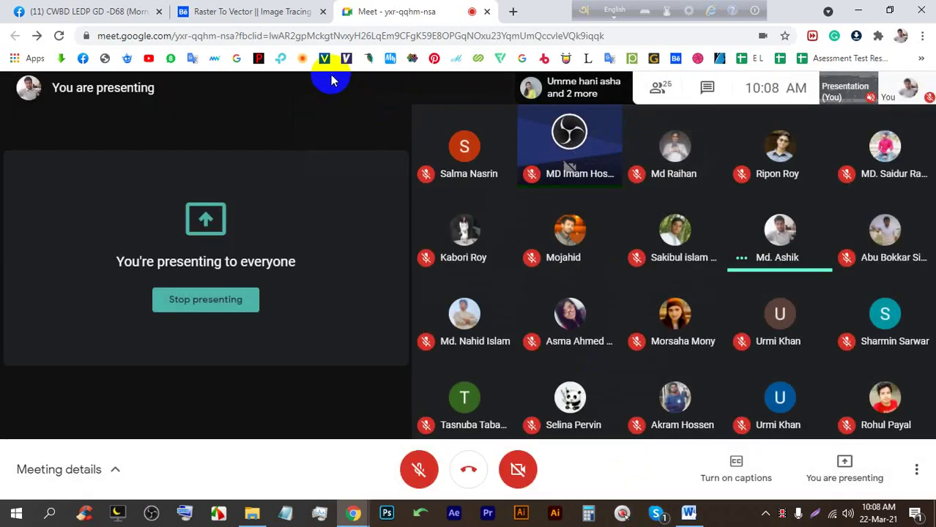
# Return to the Behance project and examine the color and black-and-white versions of the "373d Training SQ" owl emblem.
pyautogui.click(230, 10)
pyautogui.scroll(-1, 397, 292)
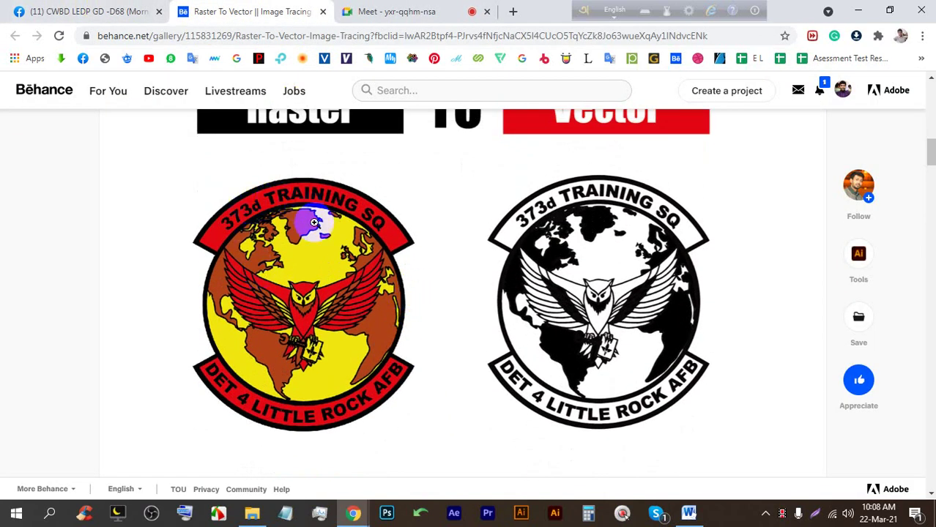
pyautogui.click(619, 227)
pyautogui.moveTo(607, 226); pyautogui.dragTo(596, 222)
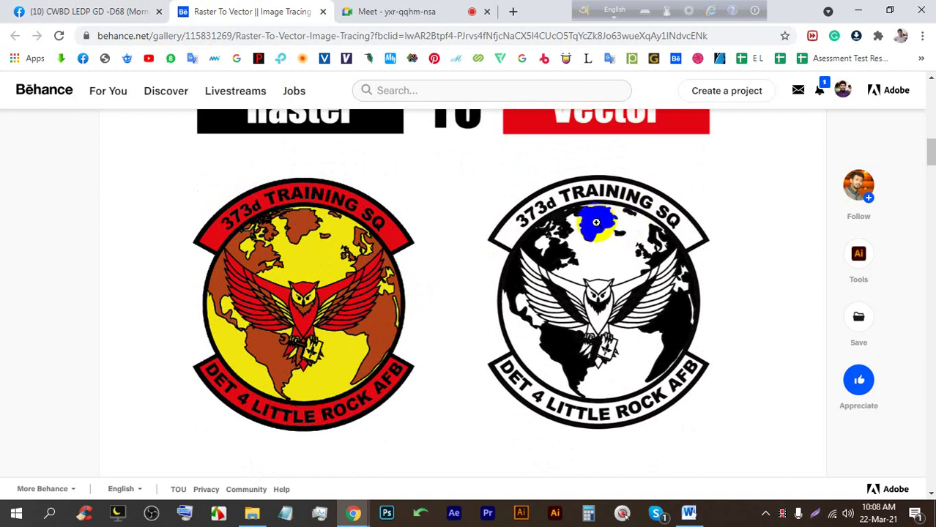
pyautogui.moveTo(596, 221); pyautogui.dragTo(609, 227)
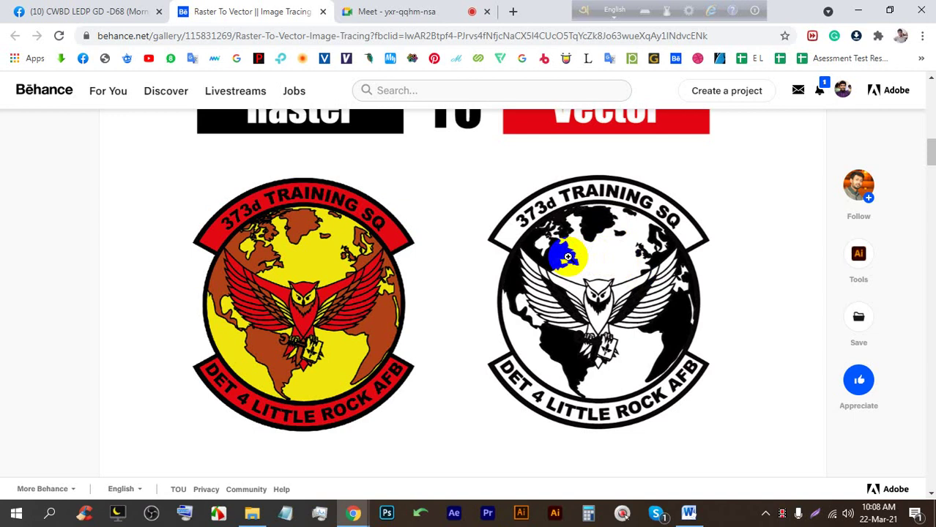
# Switch to the Google Meet call, admit the person asking to join, and check the meeting chat.
pyautogui.click(439, 11)
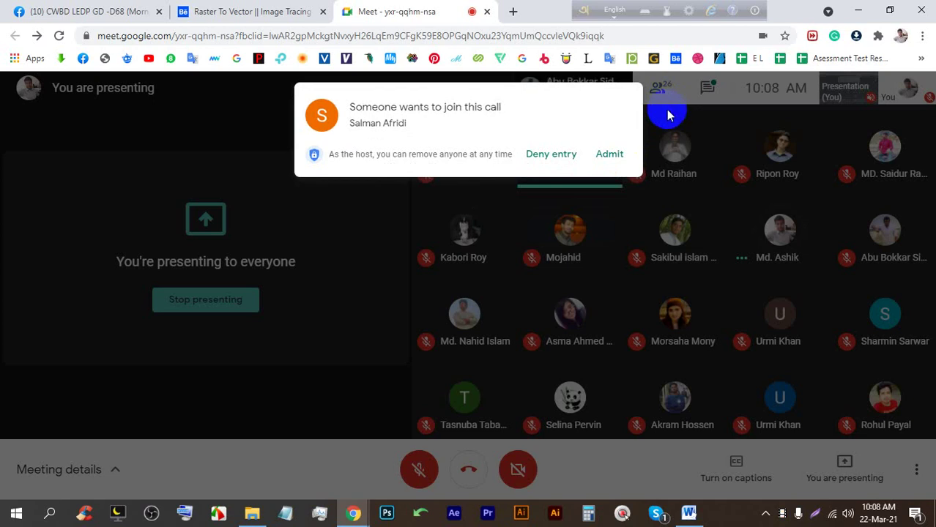
pyautogui.click(609, 154)
pyautogui.click(707, 87)
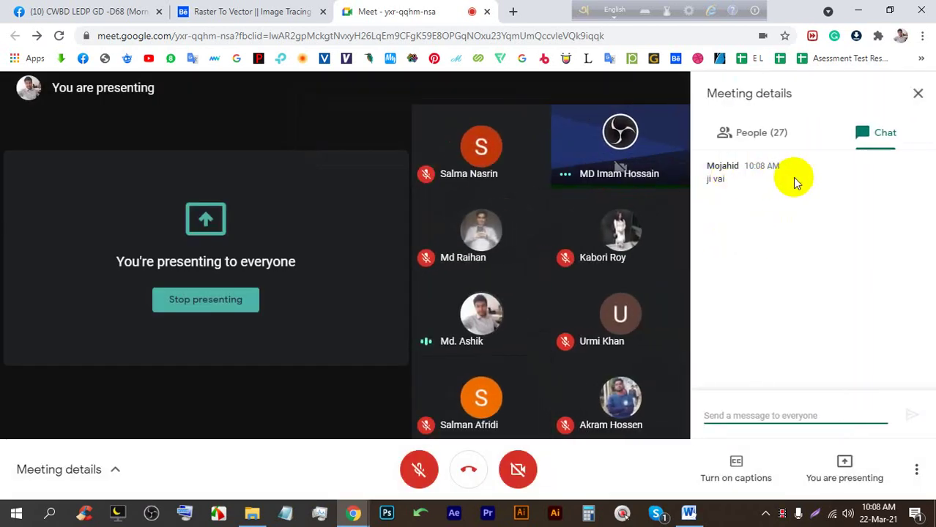
pyautogui.click(308, 9)
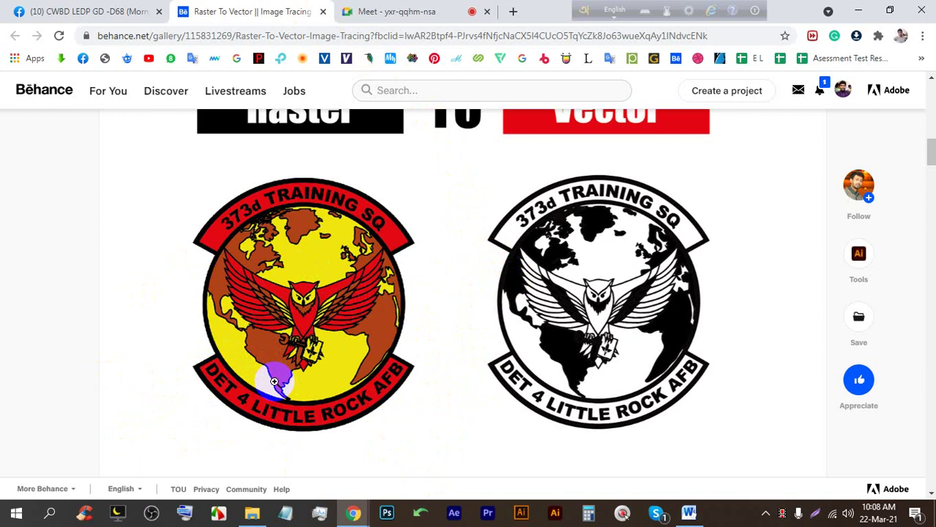
pyautogui.click(442, 13)
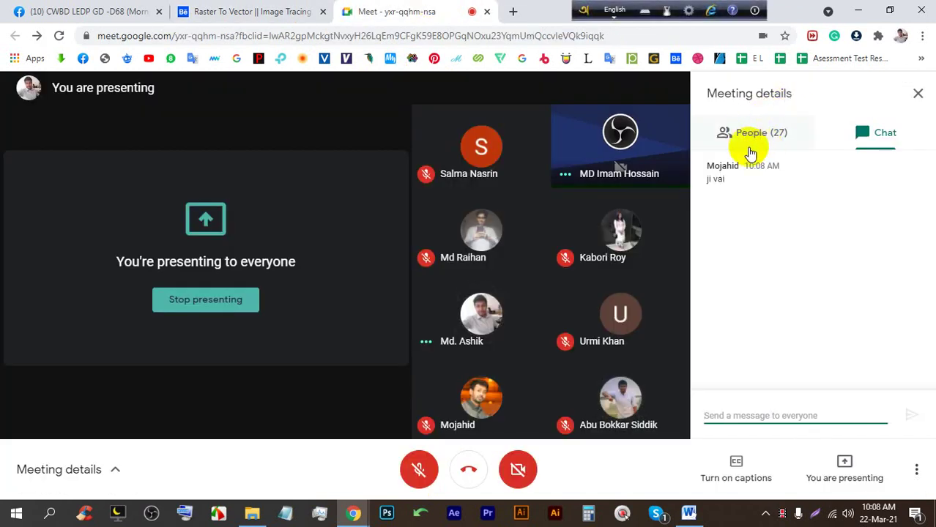
# Return to the Behance project and re-examine the color and black-and-white owl emblems against the neighbouring raster-to-vector sections.
pyautogui.click(249, 11)
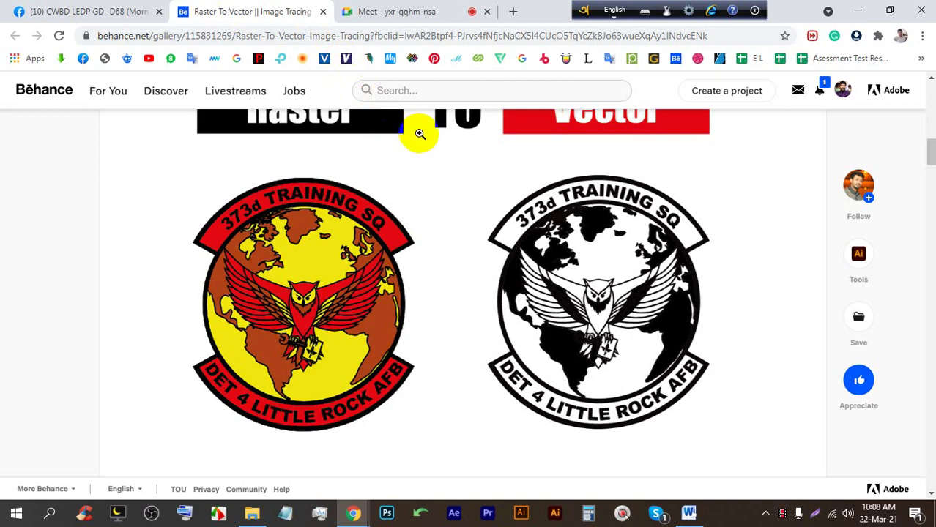
pyautogui.scroll(-4, 373, 268)
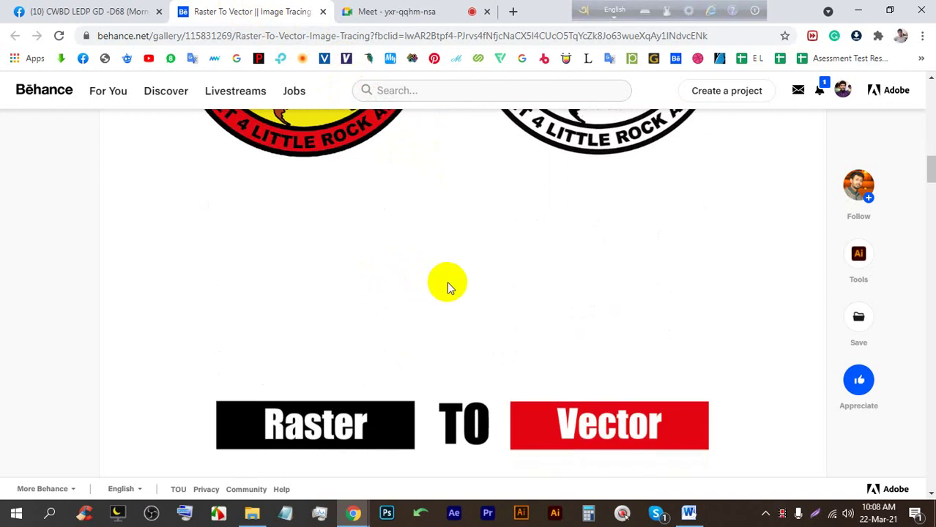
pyautogui.scroll(5, 449, 281)
pyautogui.scroll(-2, 465, 267)
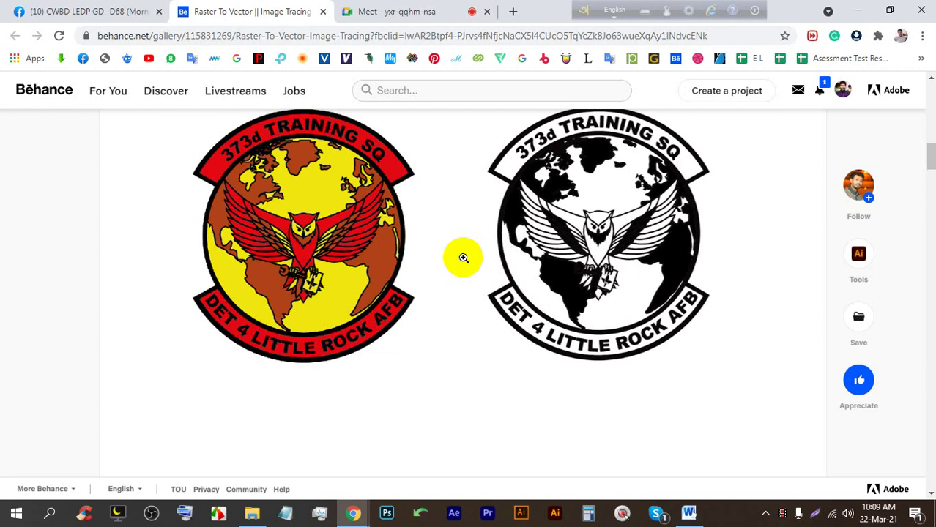
# Admit Golden Boiler Co. Ltd to the Google Meet call and return to the Behance project.
pyautogui.click(386, 11)
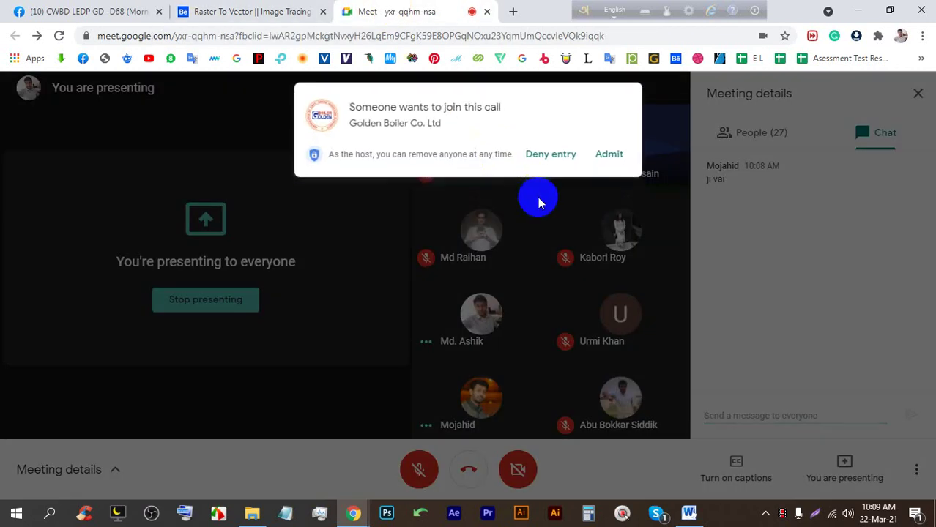
pyautogui.click(609, 154)
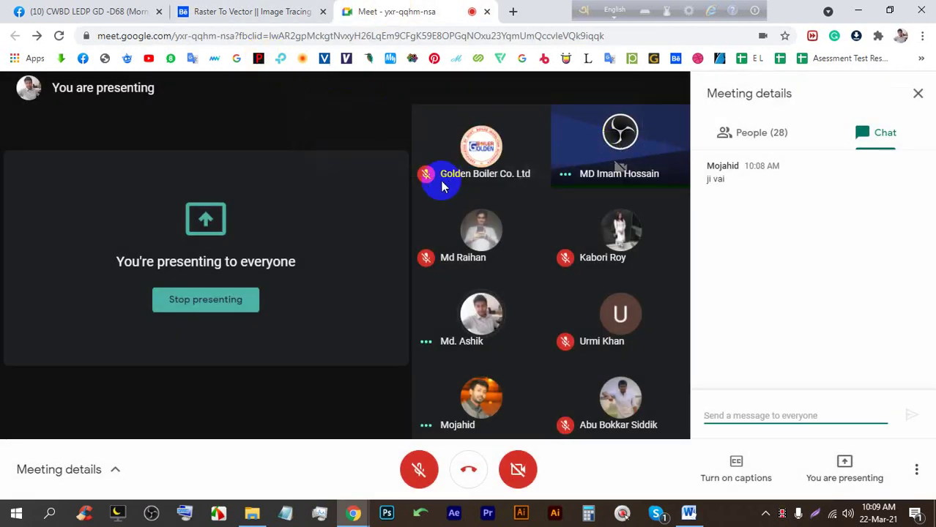
pyautogui.click(212, 9)
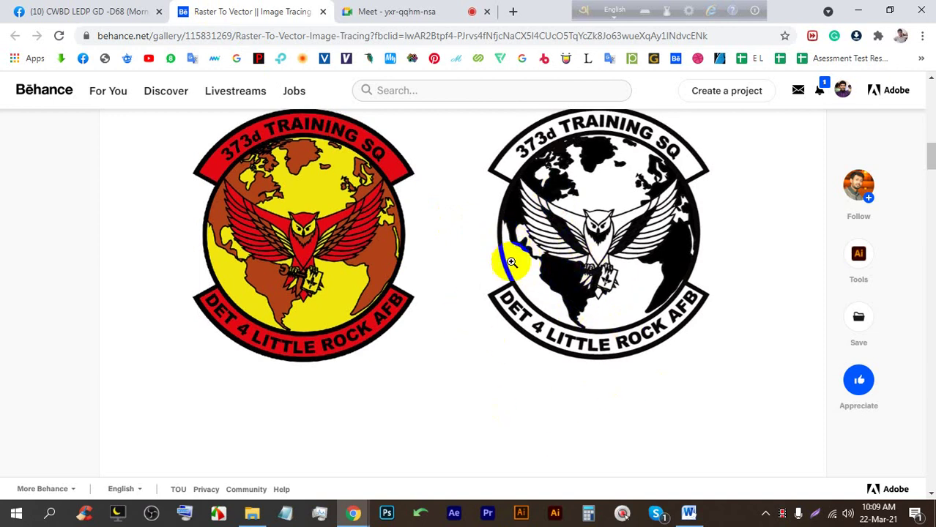
# Look through the remaining raster-to-vector emblem pairs in the Behance project, down to the project details and the owner's other works.
pyautogui.scroll(5, 499, 261)
pyautogui.scroll(-1, 480, 274)
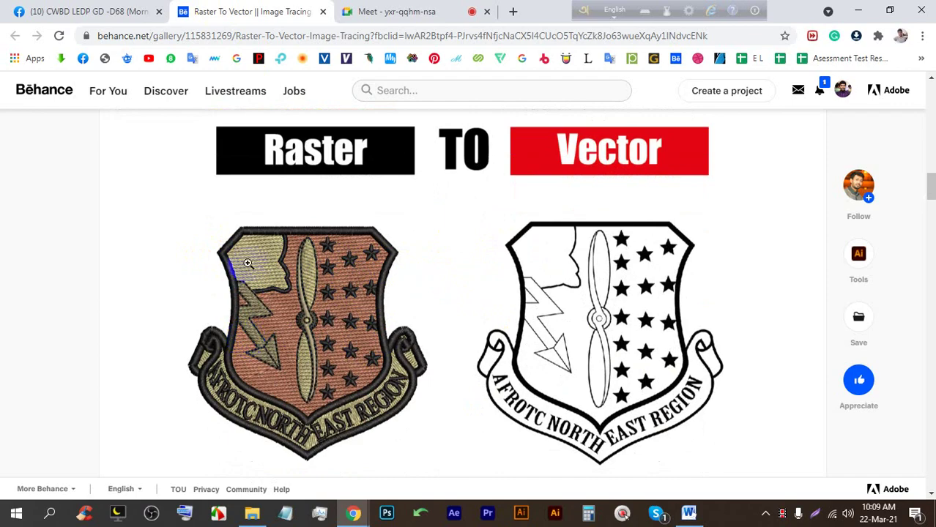
pyautogui.scroll(-5, 385, 299)
pyautogui.scroll(-3, 483, 287)
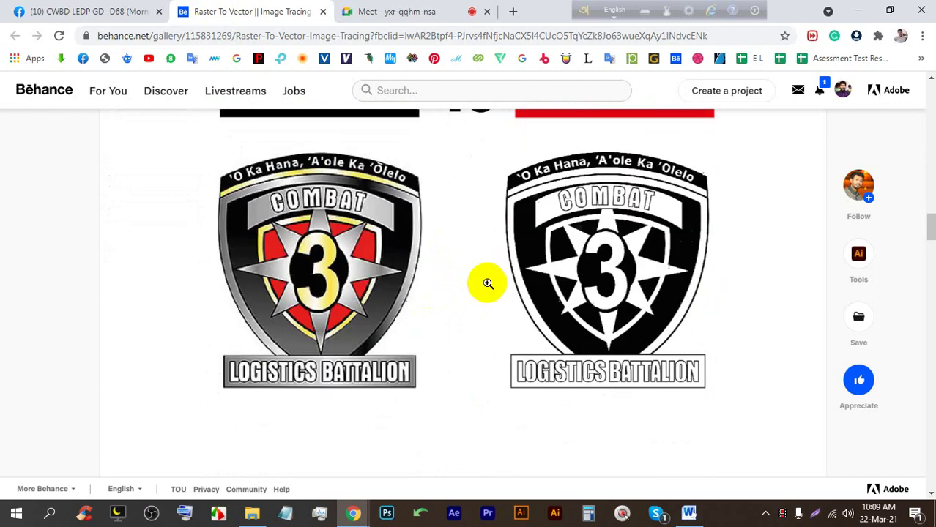
pyautogui.scroll(-3, 489, 283)
pyautogui.scroll(-10, 489, 282)
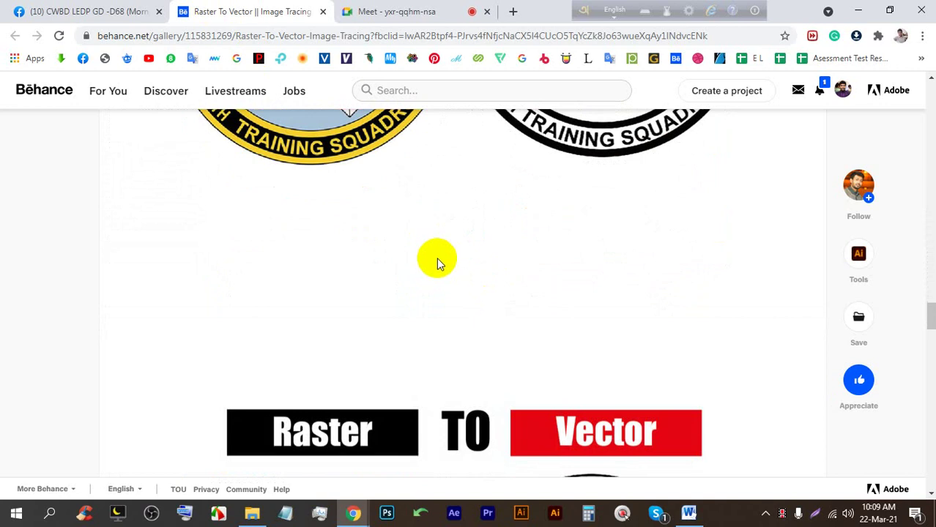
pyautogui.scroll(-15, 440, 271)
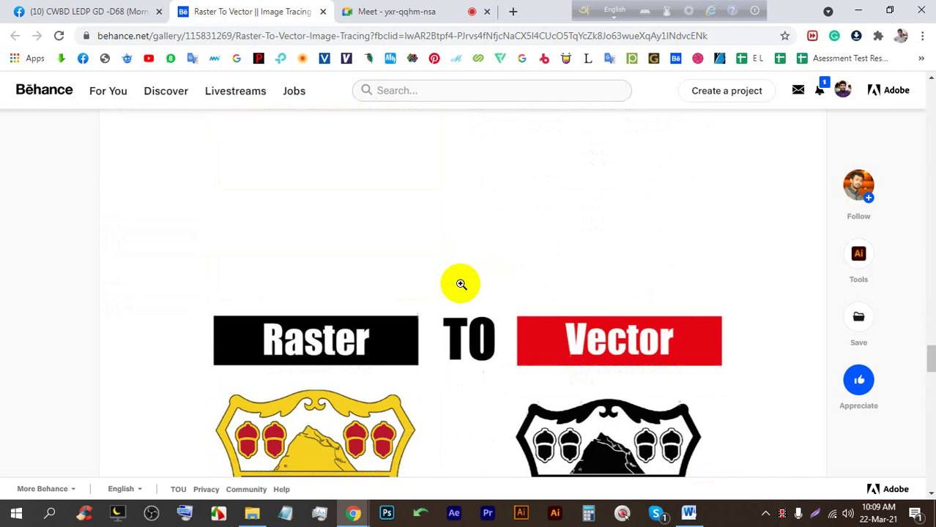
pyautogui.scroll(-15, 460, 281)
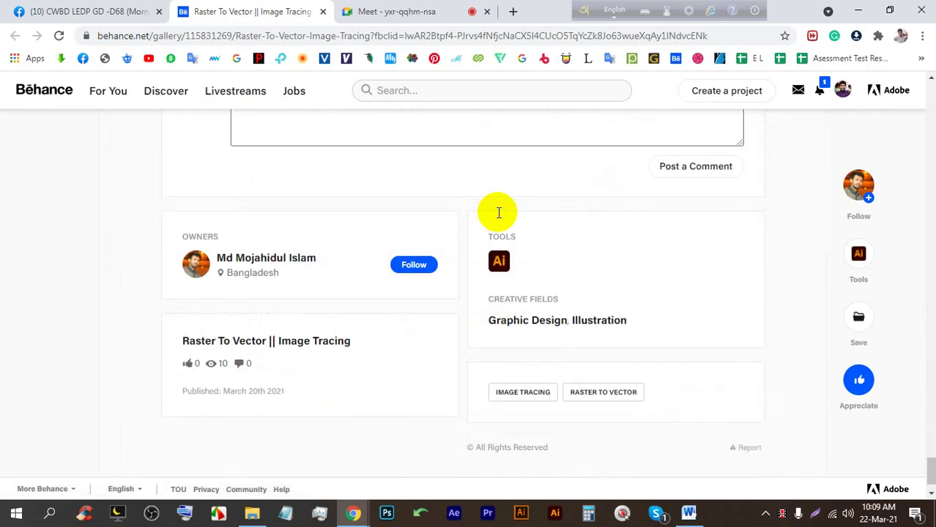
pyautogui.scroll(15, 458, 192)
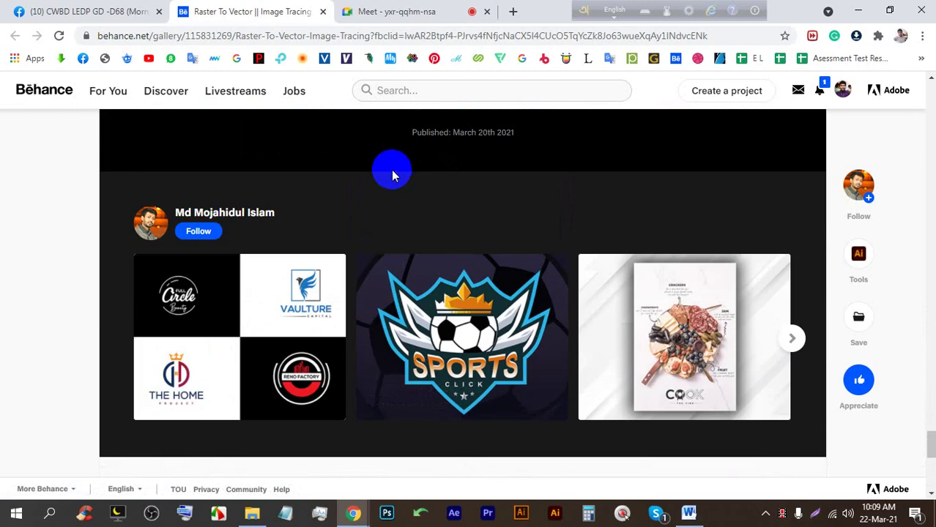
# Close the Behance project and browse the older posts in the CWBD LEDP GD -D68 (Morning) Facebook group.
pyautogui.click(323, 11)
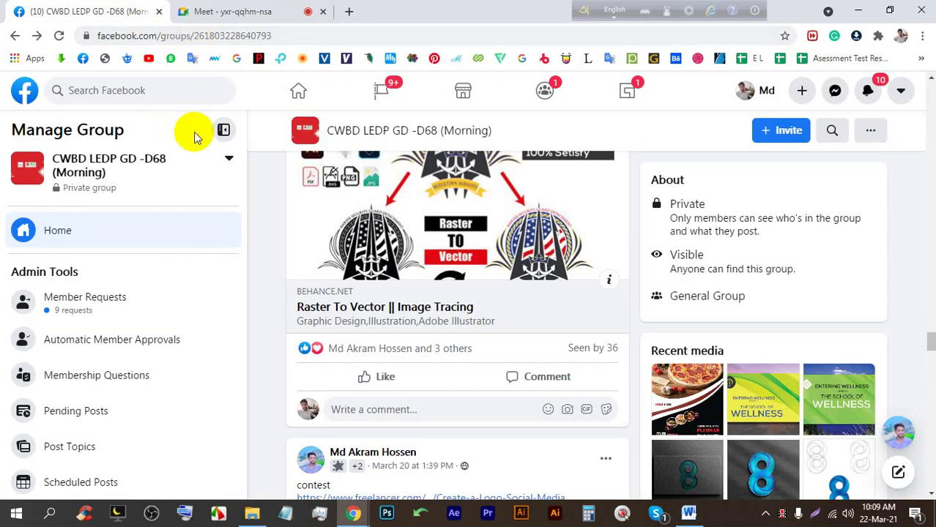
pyautogui.scroll(-4, 189, 147)
pyautogui.scroll(-3, 190, 150)
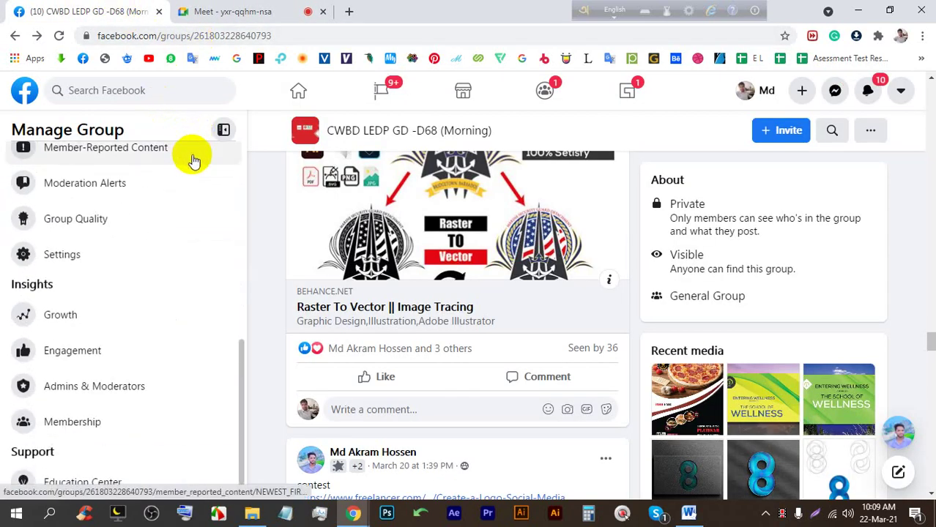
pyautogui.scroll(-20, 435, 297)
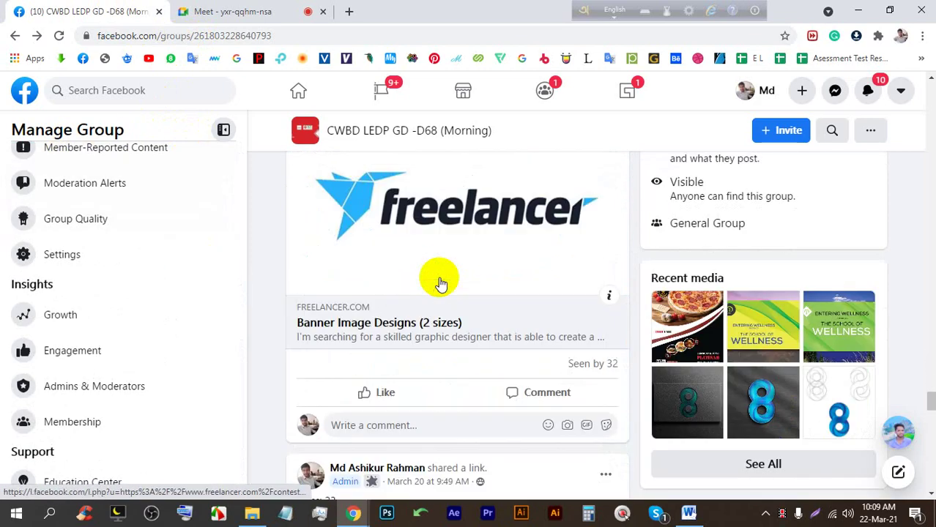
pyautogui.scroll(-10, 439, 285)
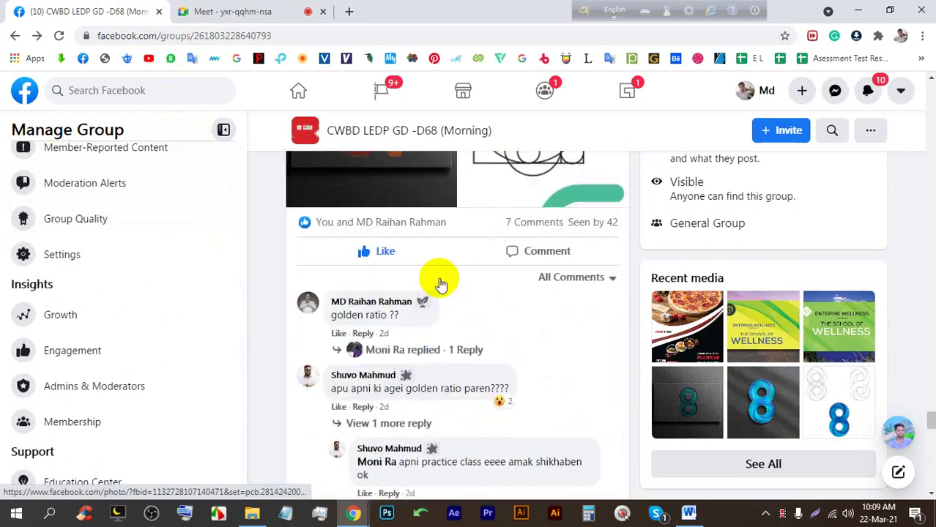
pyautogui.scroll(-15, 439, 285)
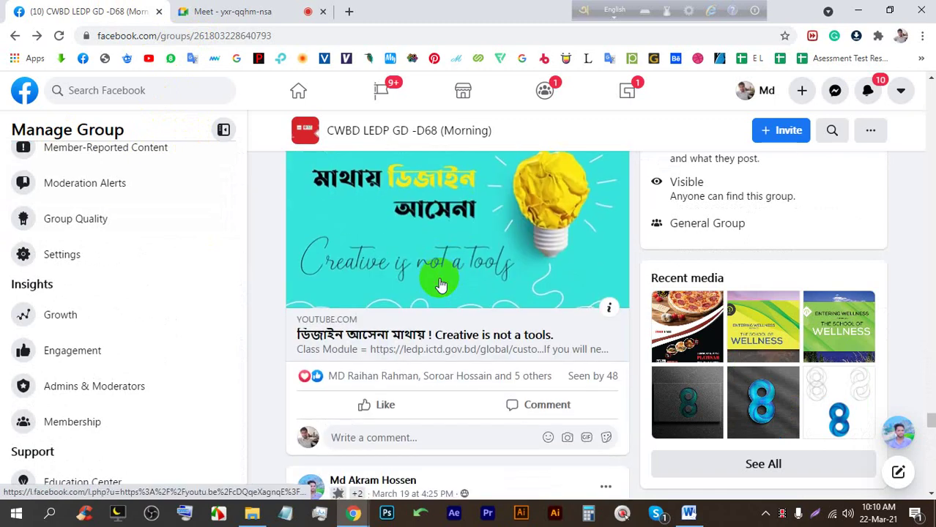
pyautogui.scroll(-3, 440, 281)
# Switch to the Google Meet call, stop presenting the screen, and close the meeting details.
pyautogui.click(249, 11)
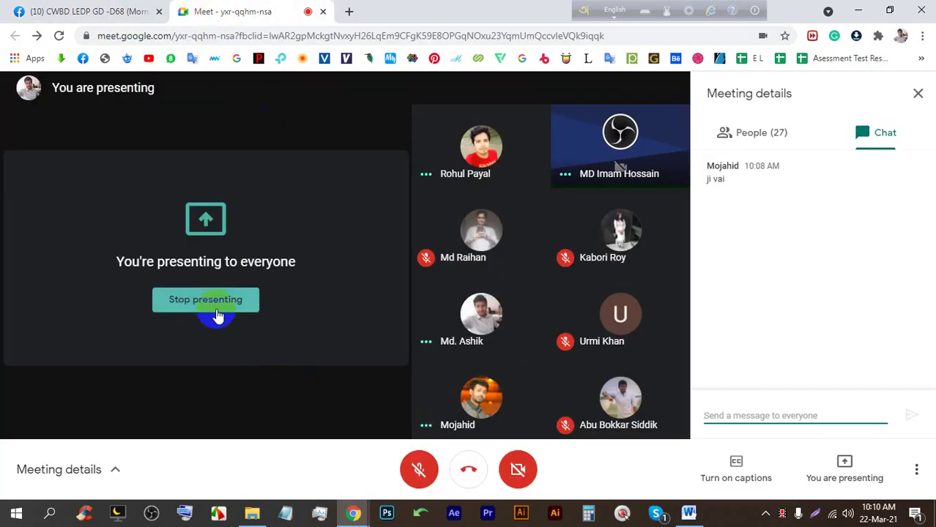
pyautogui.click(917, 93)
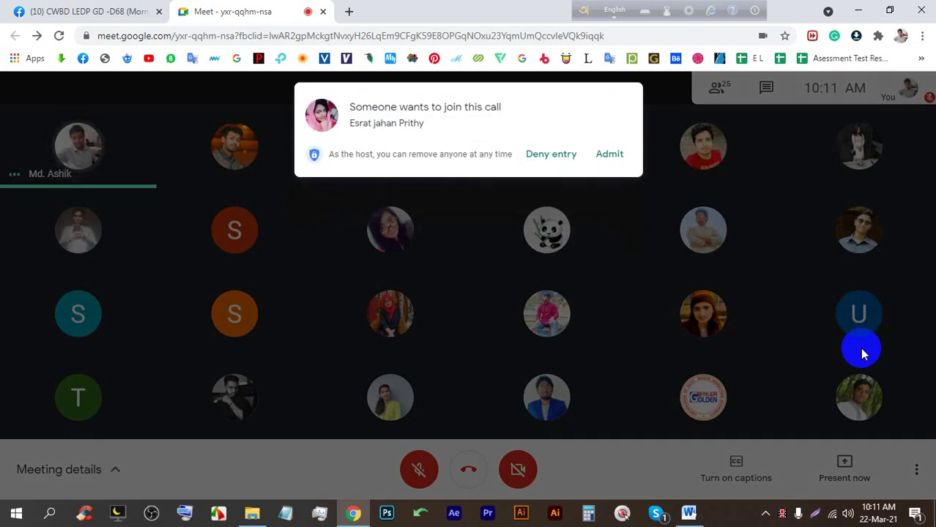
# Admit each of the six people who ask to join the Google Meet call.
pyautogui.click(613, 153)
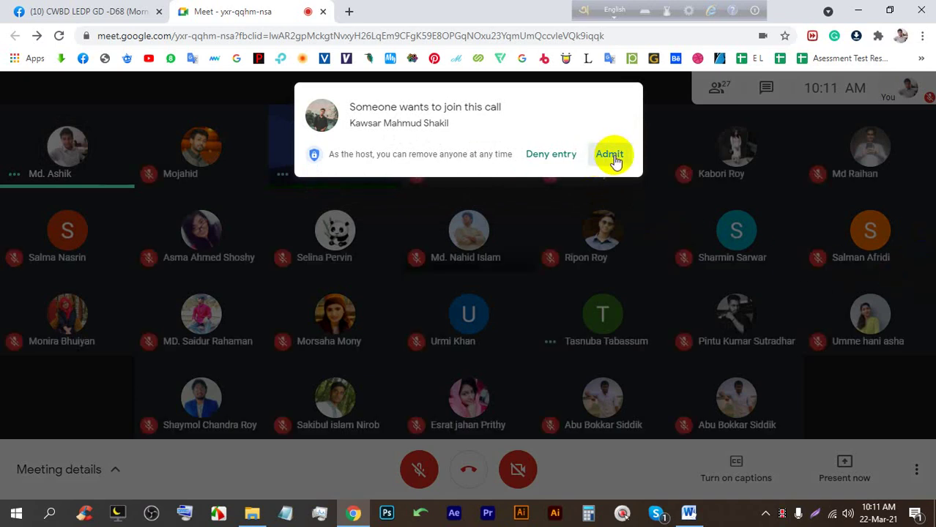
pyautogui.click(609, 155)
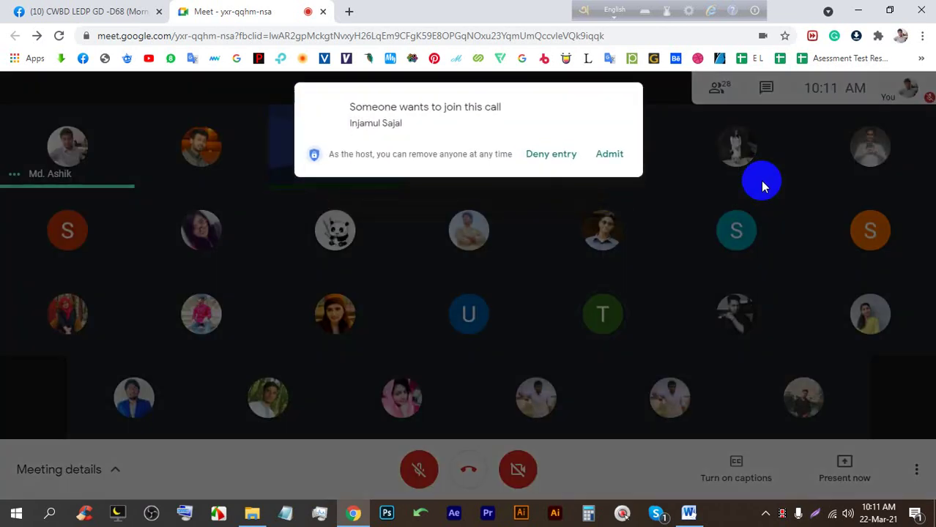
pyautogui.click(619, 156)
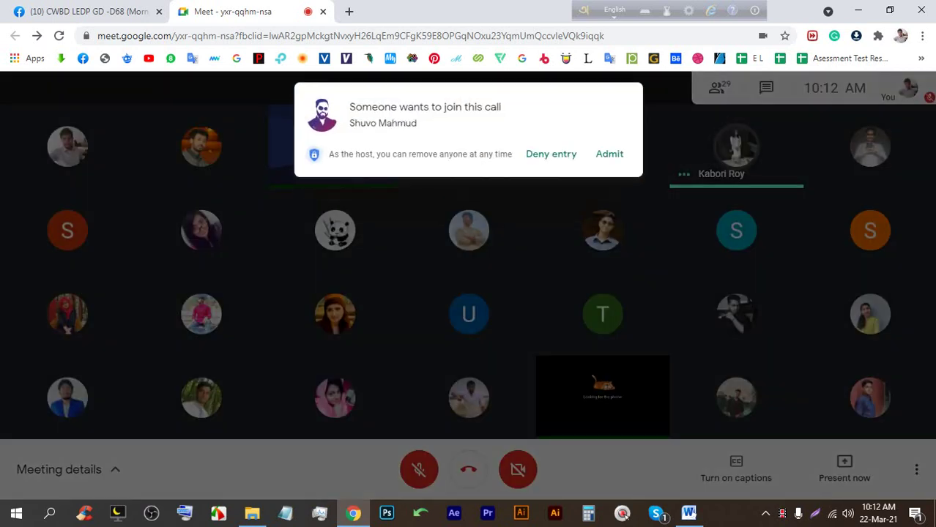
pyautogui.click(624, 154)
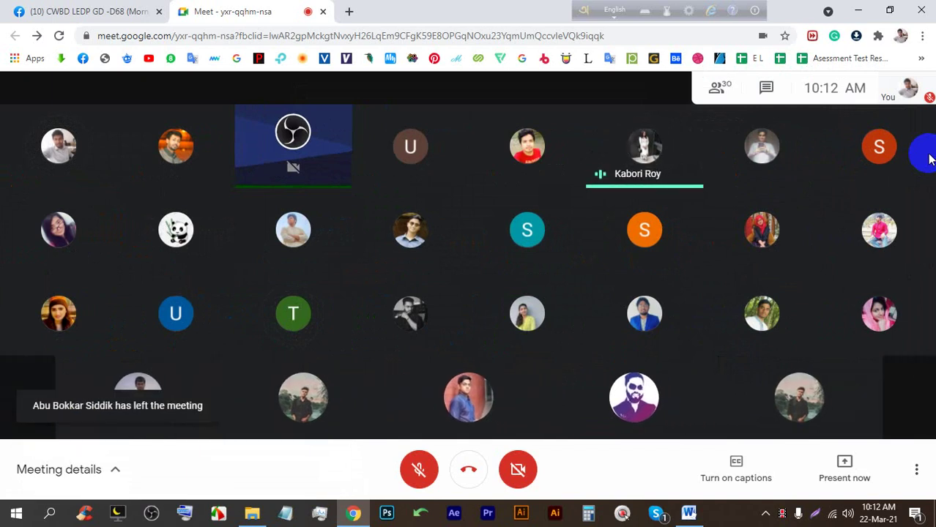
pyautogui.moveTo(614, 230)
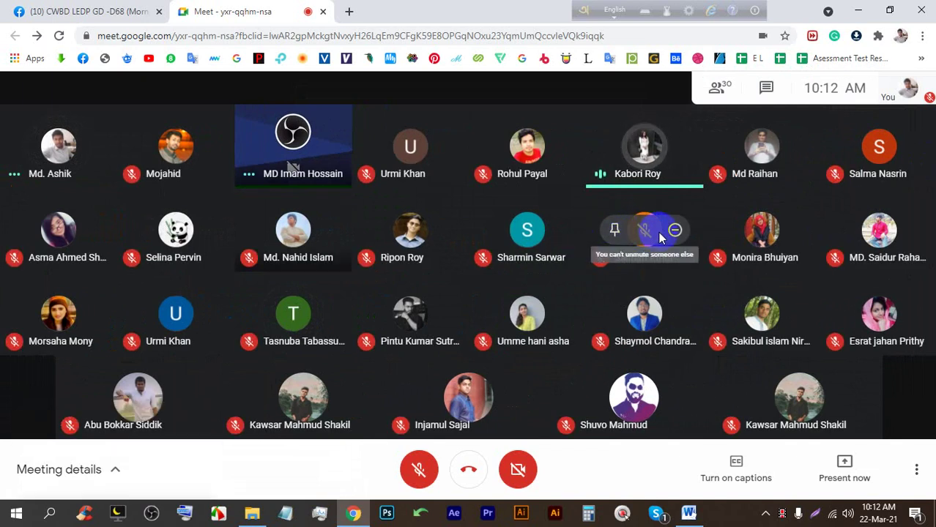
pyautogui.moveTo(727, 236)
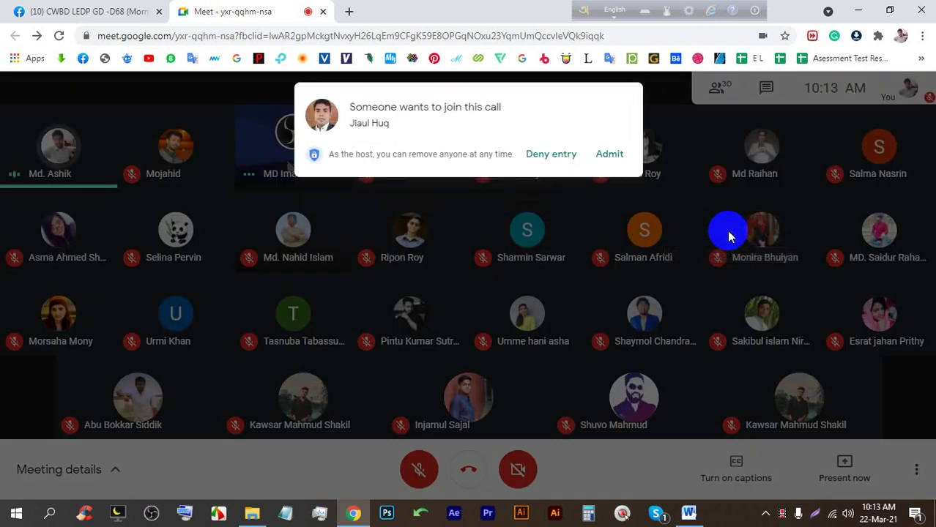
pyautogui.click(628, 158)
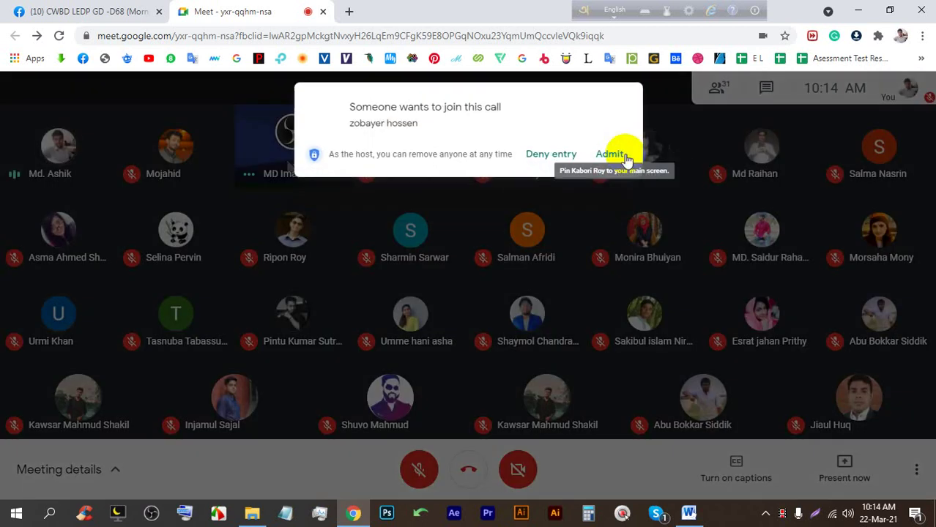
pyautogui.click(610, 153)
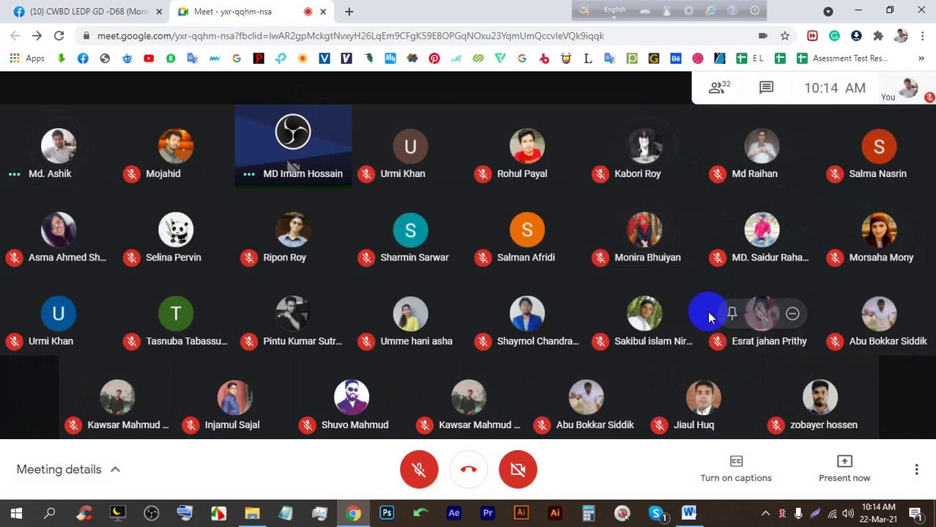
# Present the entire screen to the Google Meet call and hide the screen-sharing notice.
pyautogui.click(844, 465)
pyautogui.click(853, 350)
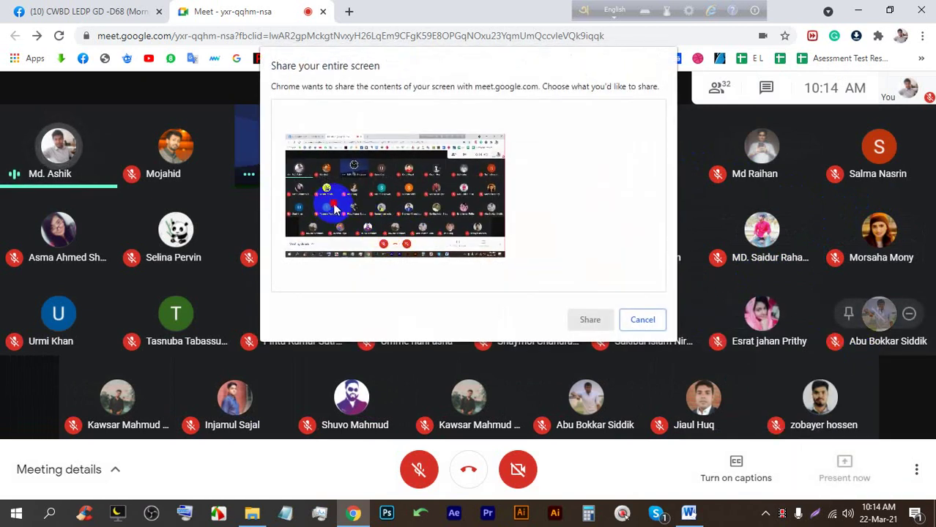
pyautogui.click(586, 319)
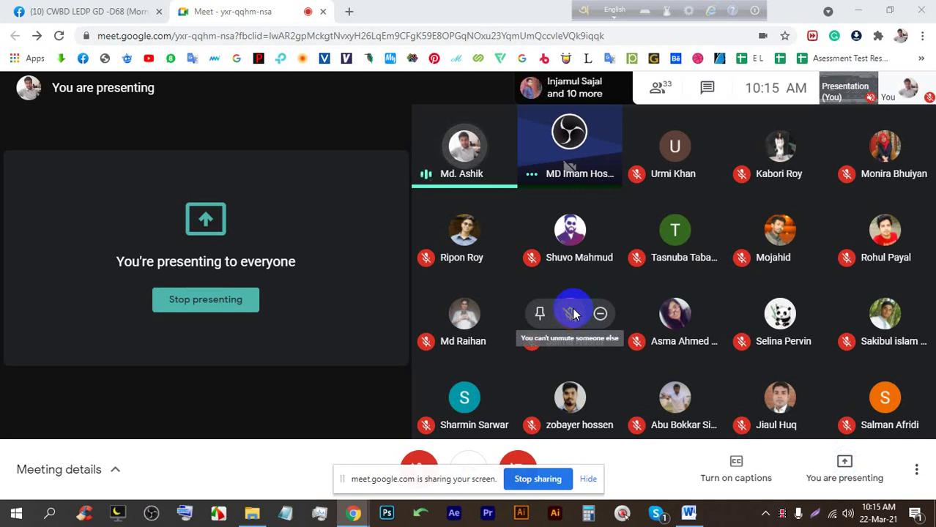
pyautogui.click(588, 479)
# Switch to Photoshop and leave its home screen.
pyautogui.click(384, 512)
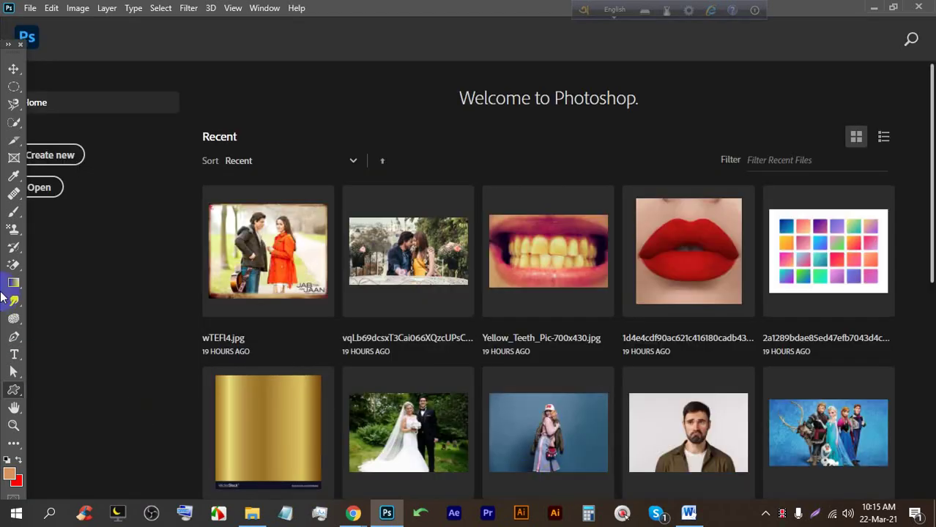
pyautogui.click(30, 39)
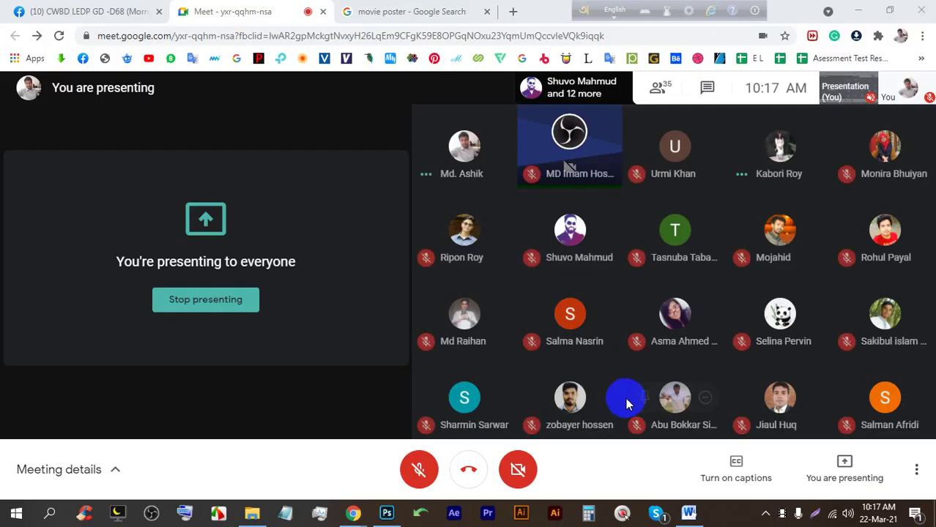
# Switch to the "movie poster" search, show its image results, and preview The Hill poster.
pyautogui.moveTo(626, 396)
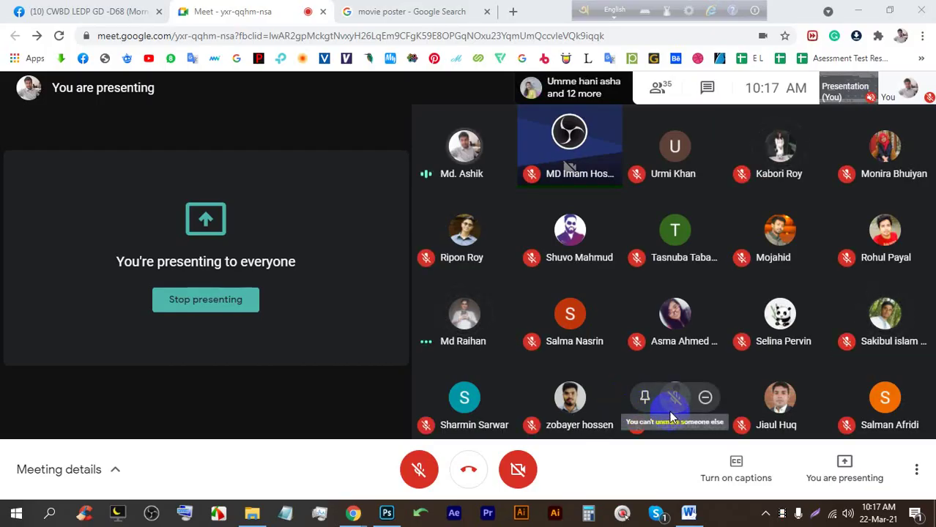
pyautogui.click(422, 7)
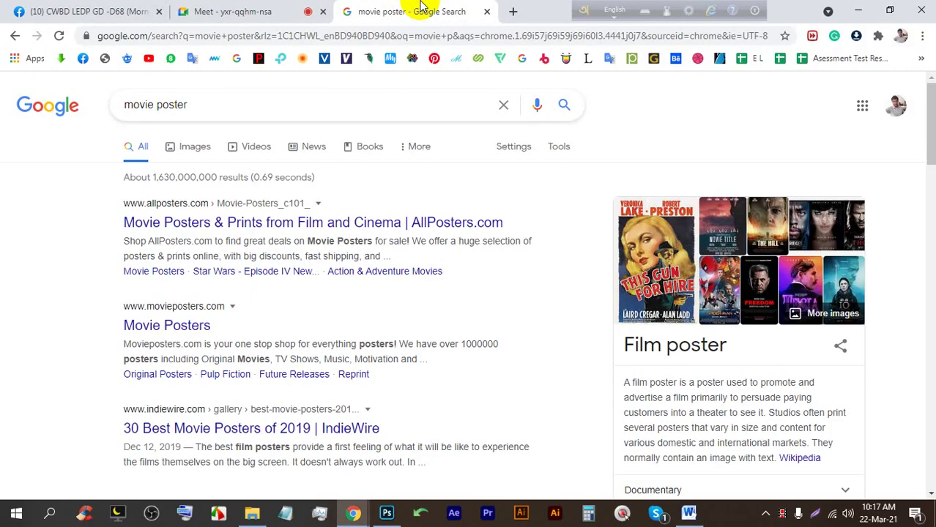
pyautogui.click(179, 146)
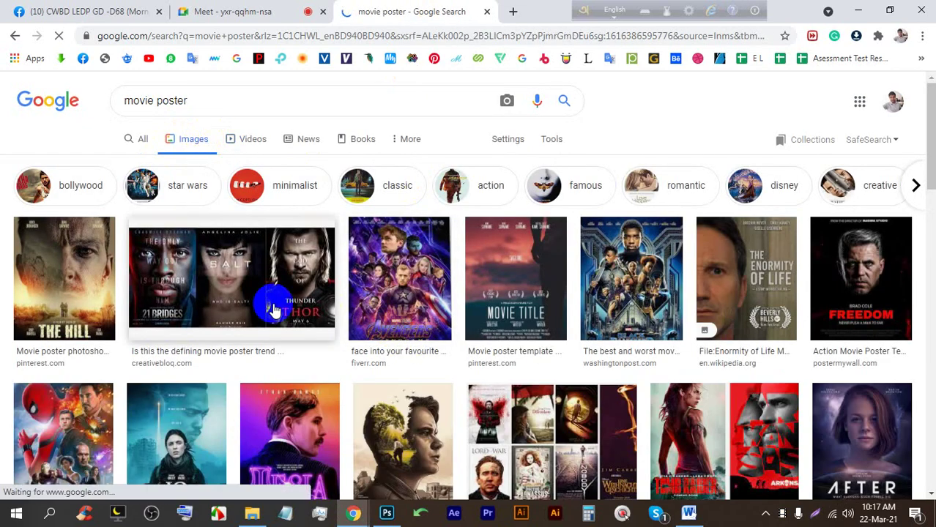
pyautogui.click(78, 282)
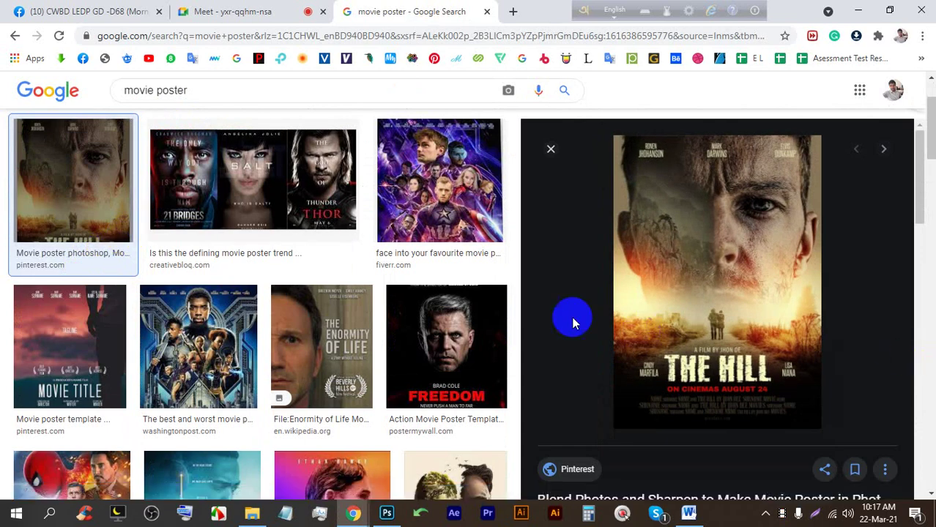
# Look through the images related to The Hill poster and return to its preview.
pyautogui.scroll(-5, 556, 311)
pyautogui.scroll(-8, 557, 300)
pyautogui.scroll(-5, 254, 292)
pyautogui.scroll(3, 308, 288)
pyautogui.scroll(10, 308, 288)
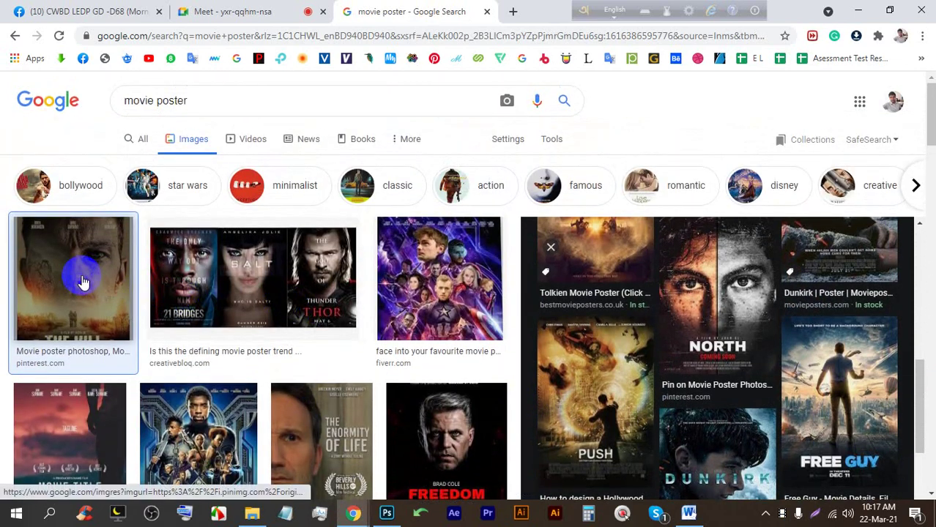
pyautogui.click(83, 282)
pyautogui.click(117, 269)
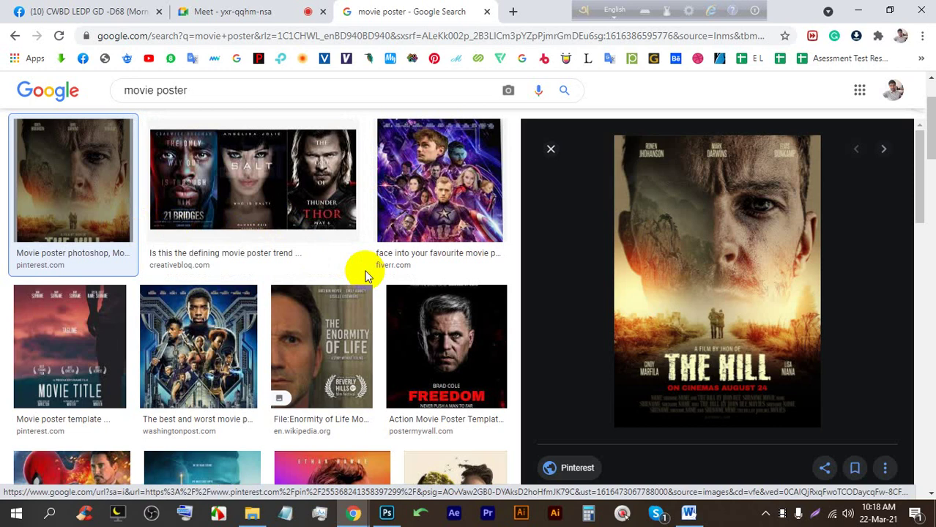
# Browse the movie poster image results and preview the IO (2019) poster.
pyautogui.scroll(-2, 472, 272)
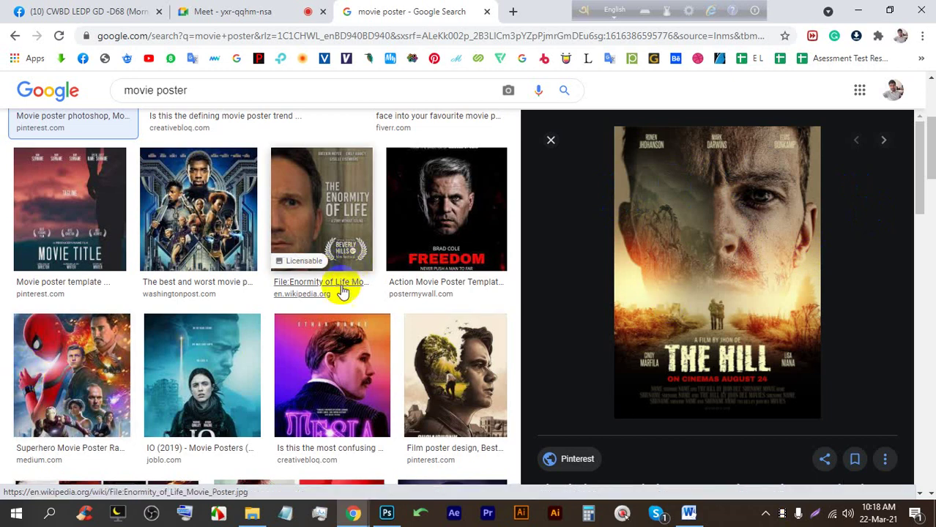
pyautogui.scroll(-3, 307, 285)
pyautogui.scroll(1, 220, 233)
pyautogui.click(218, 233)
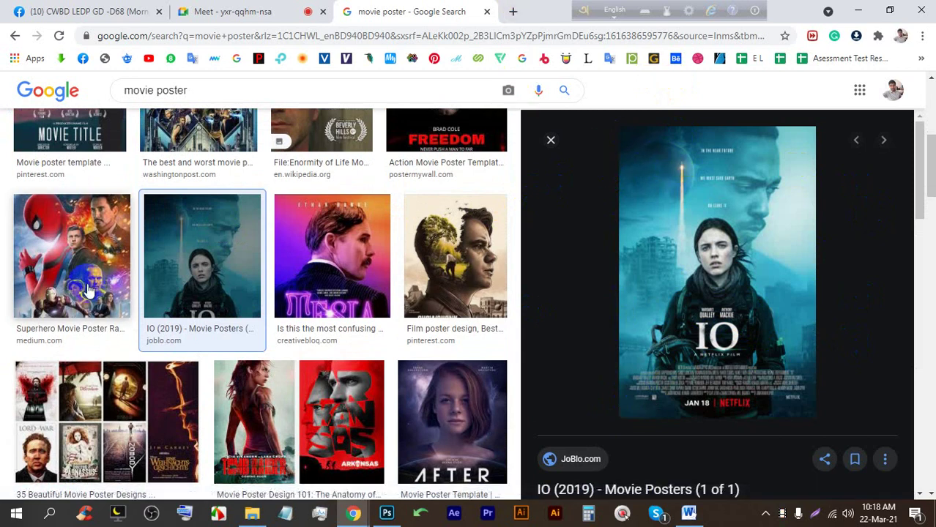
# Search Google for "bangladeshi movie poster" in a new tab and show the image results.
pyautogui.click(513, 11)
pyautogui.click(327, 36)
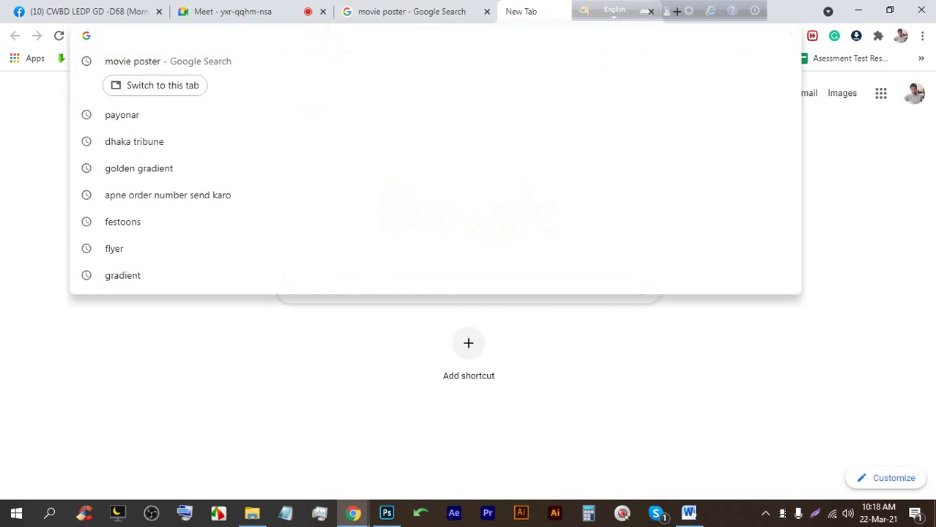
pyautogui.write('banglad')
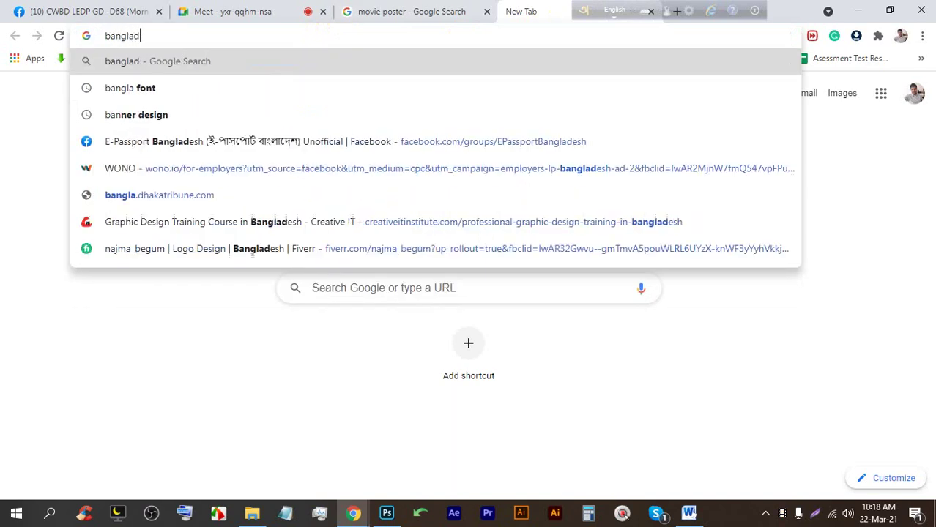
pyautogui.write('esh')
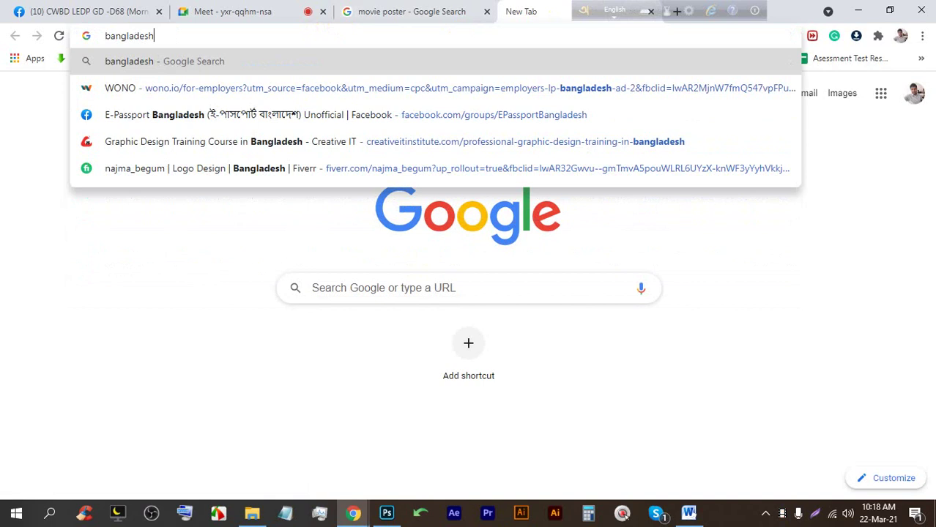
pyautogui.write('i movie poster')
pyautogui.press('Return')
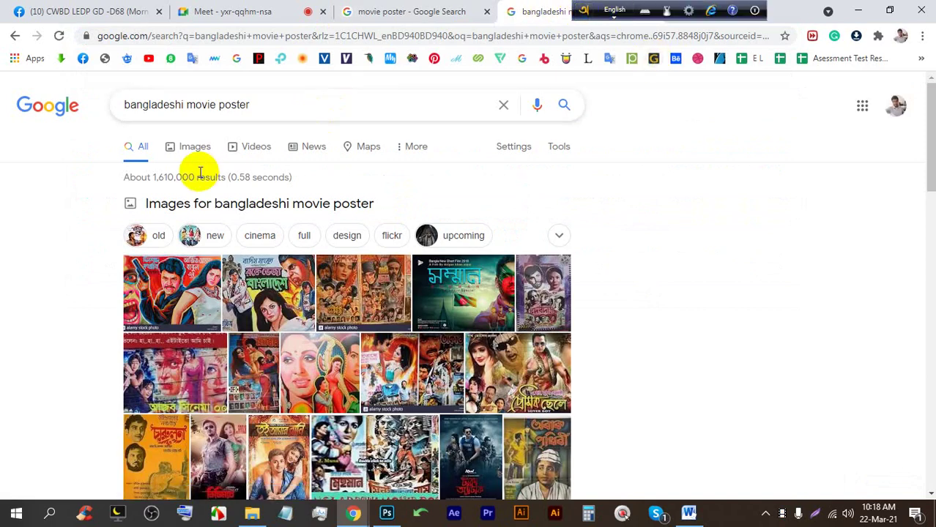
pyautogui.click(199, 147)
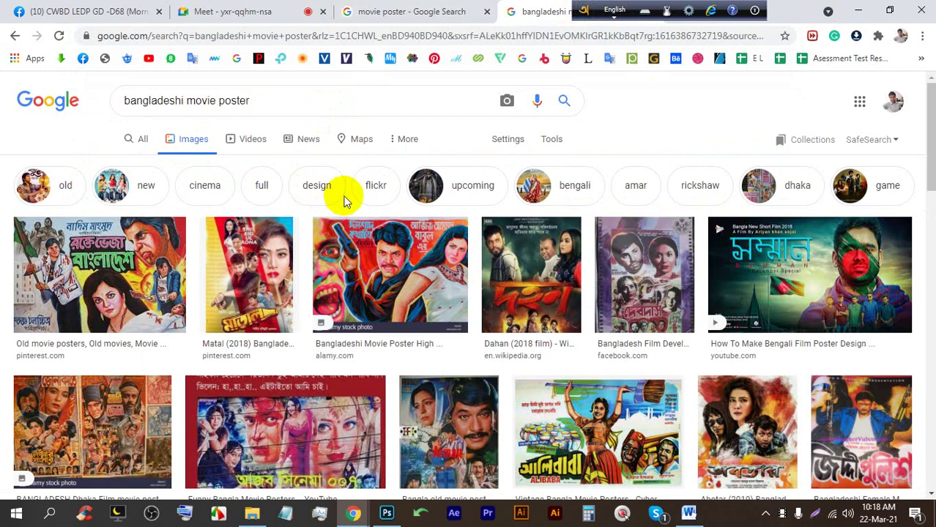
# Browse the Bangladeshi posters and preview the old Bangla movie poster from Facebook and the Funny Bangla Movie Posters image.
pyautogui.scroll(-2, 315, 264)
pyautogui.scroll(-2, 223, 327)
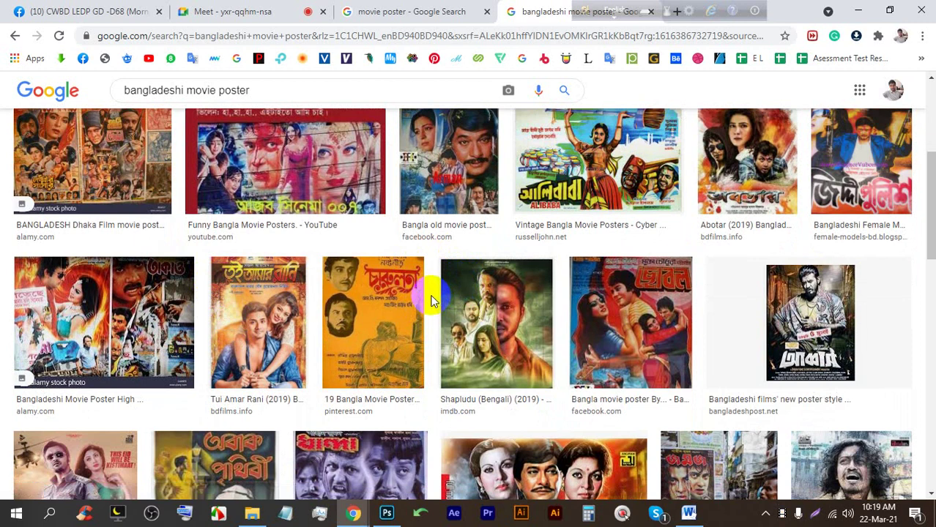
pyautogui.scroll(3, 432, 300)
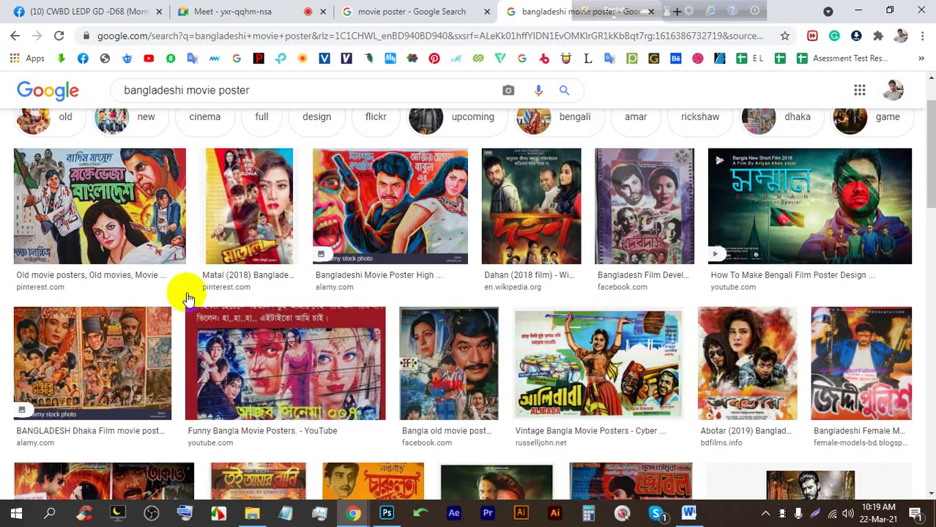
pyautogui.click(476, 338)
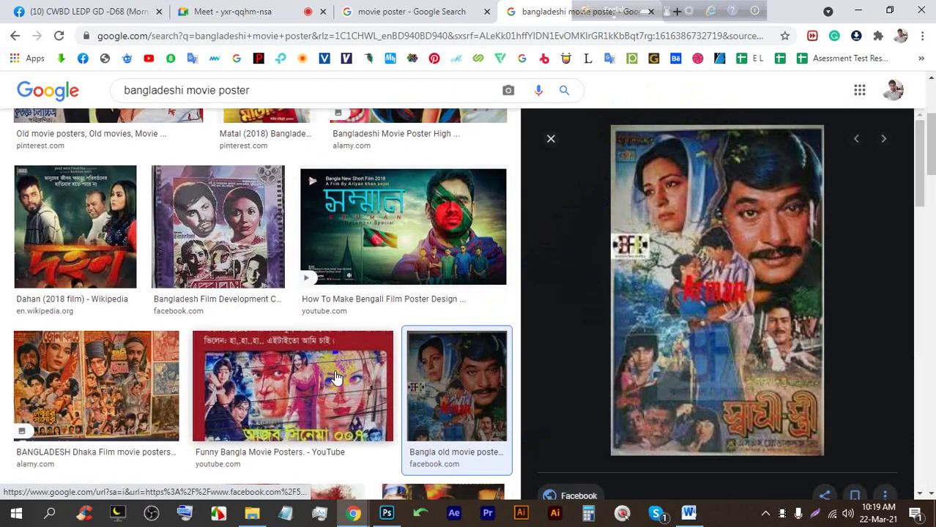
pyautogui.scroll(-1, 335, 377)
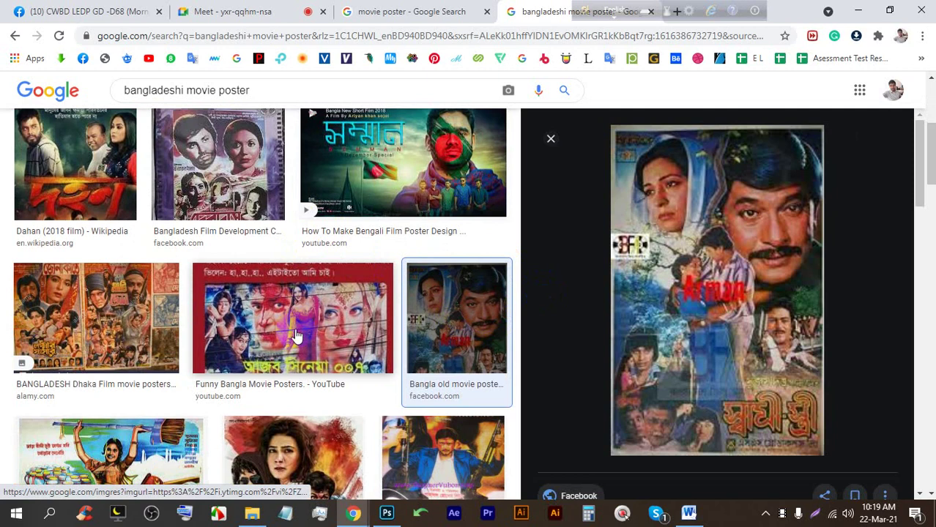
pyautogui.click(297, 336)
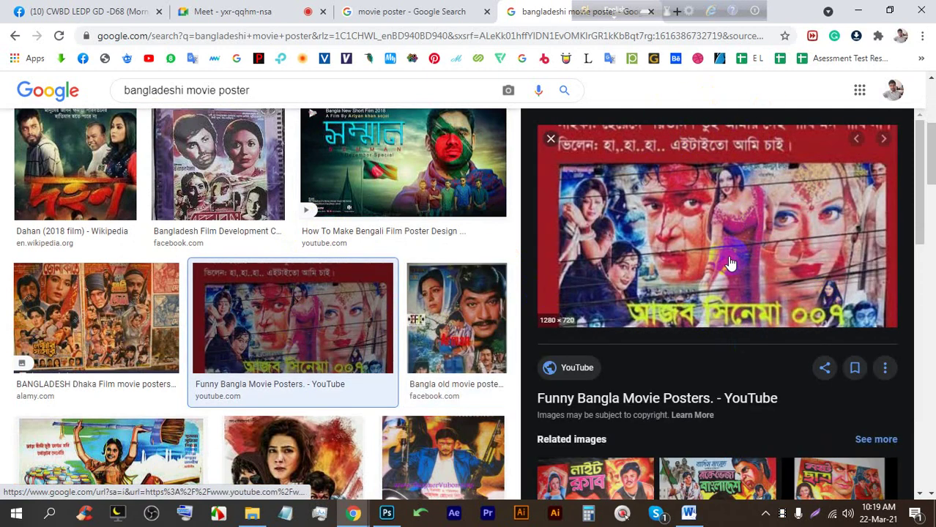
# Compare the IO poster with the Funny Bangla Movie Posters image, checking the Google Meet call in between, and return to the IO poster.
pyautogui.click(397, 10)
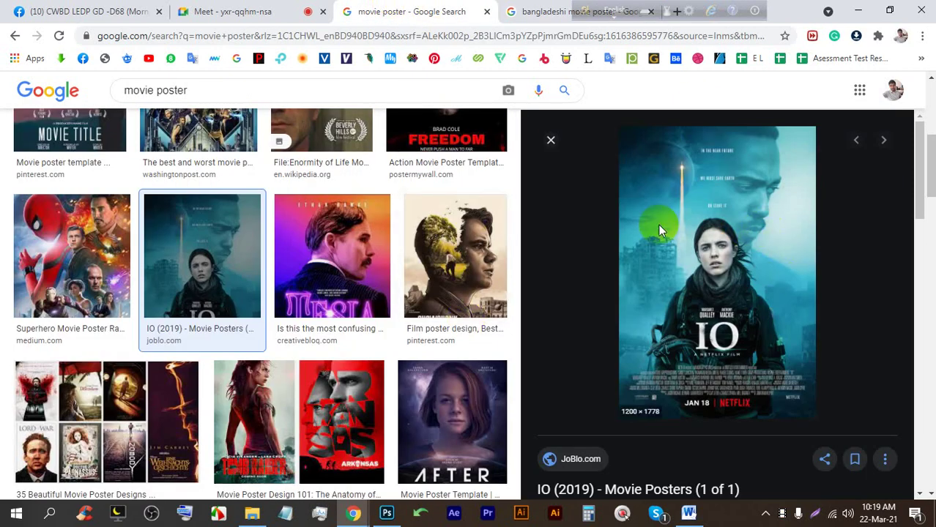
pyautogui.click(549, 11)
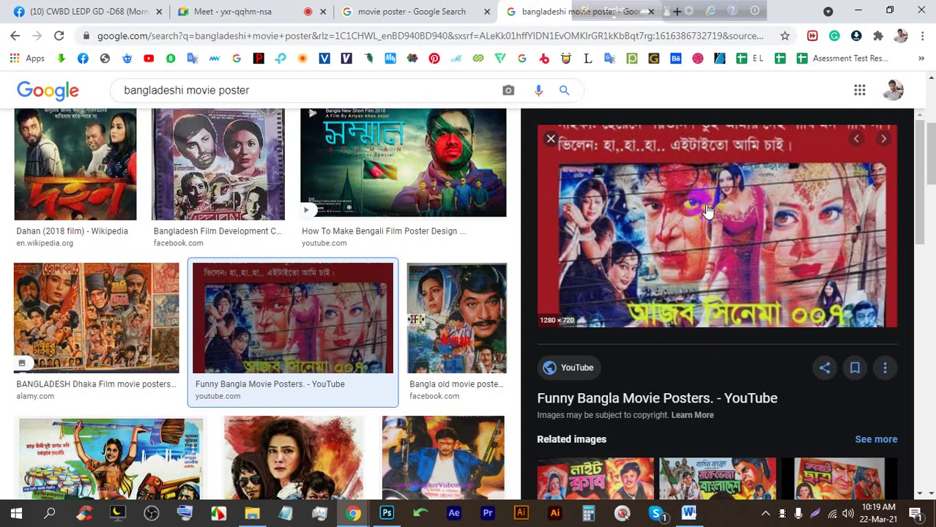
pyautogui.click(407, 7)
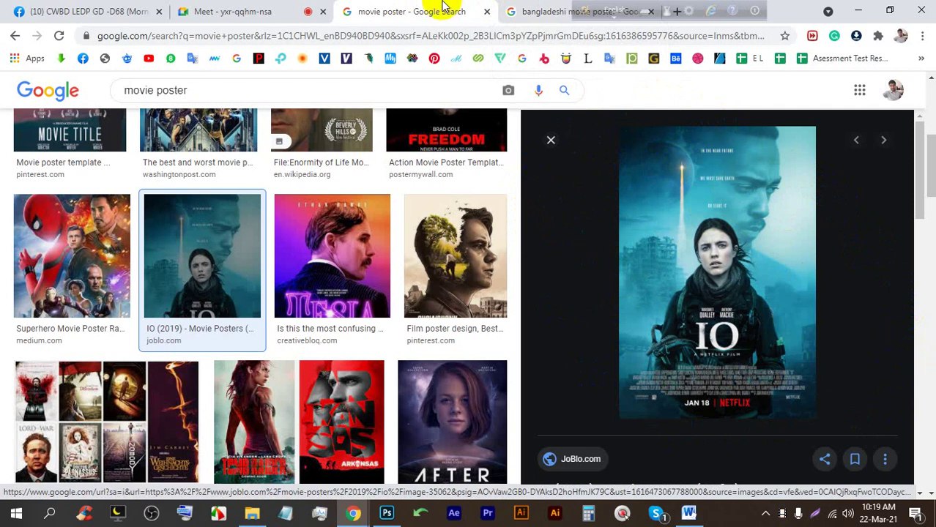
pyautogui.click(234, 11)
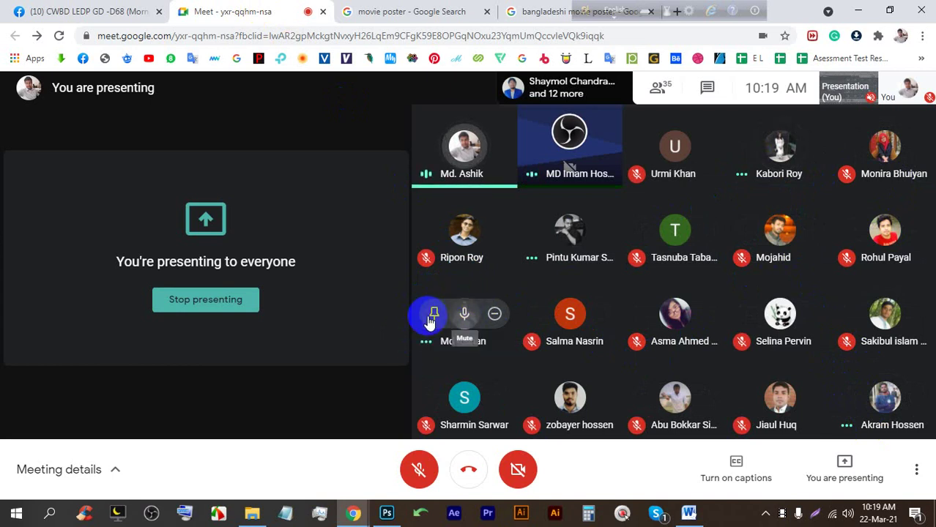
pyautogui.click(434, 10)
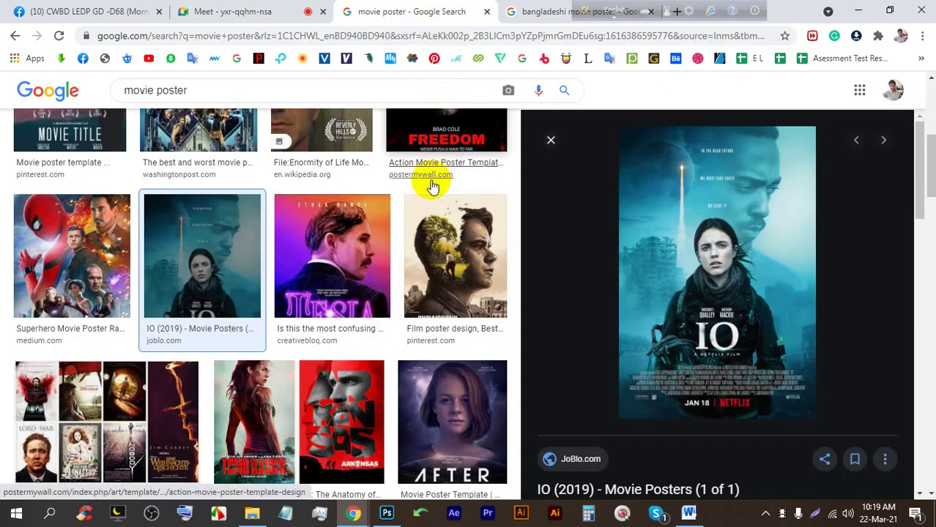
pyautogui.click(545, 11)
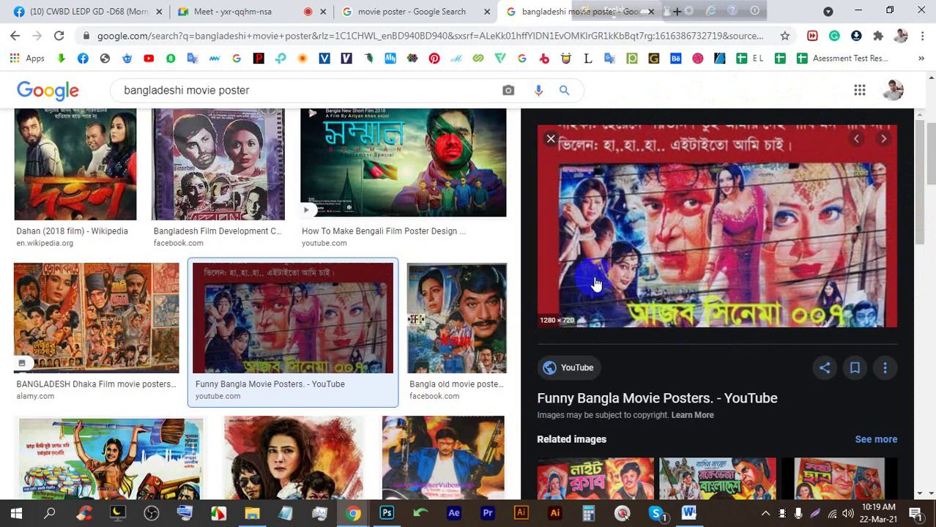
pyautogui.click(281, 9)
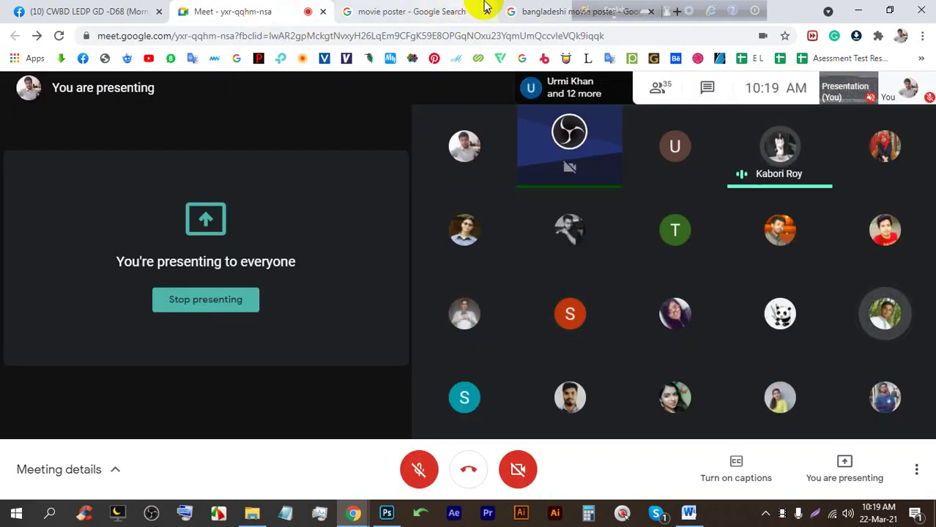
pyautogui.click(528, 10)
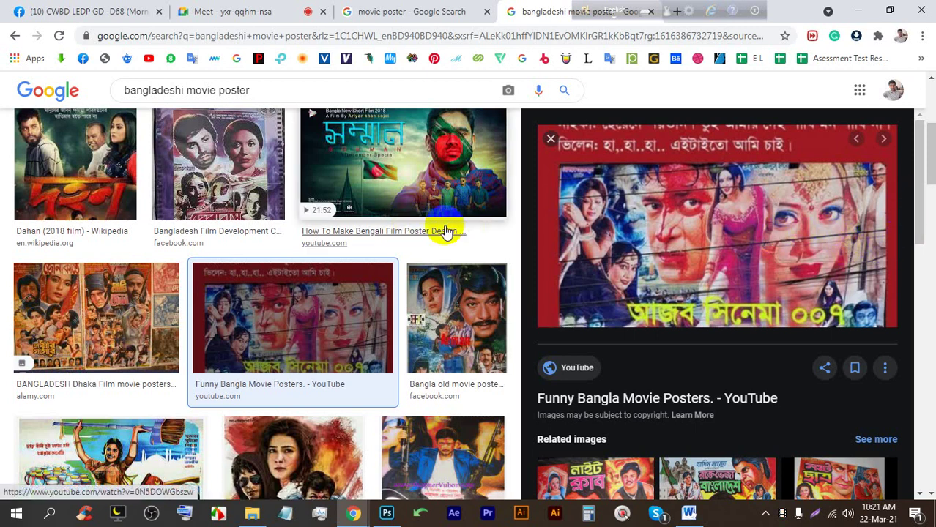
pyautogui.click(410, 11)
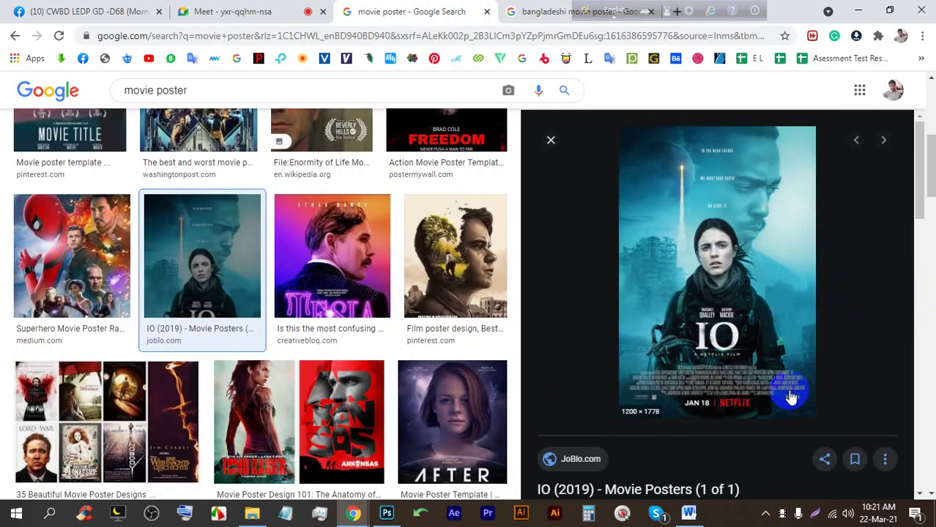
pyautogui.press('Print')
pyautogui.moveTo(853, 431); pyautogui.dragTo(568, 83)
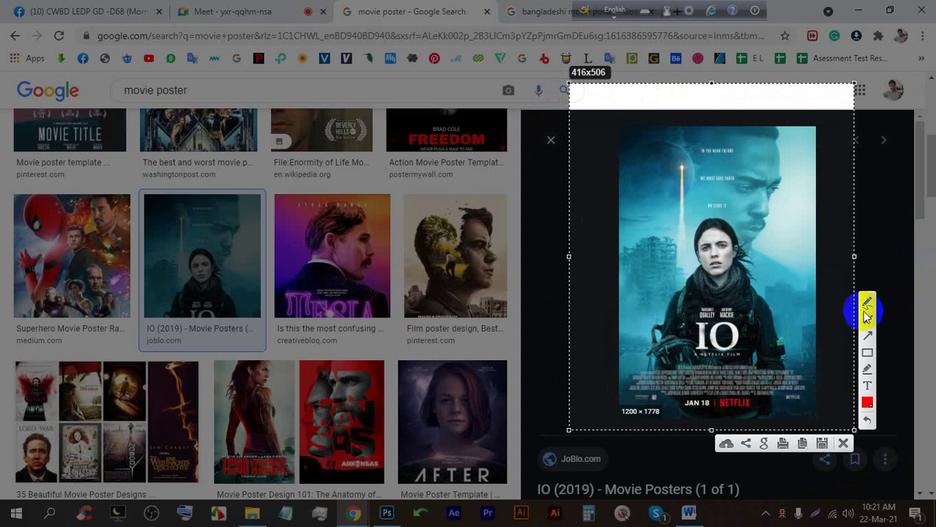
pyautogui.click(867, 304)
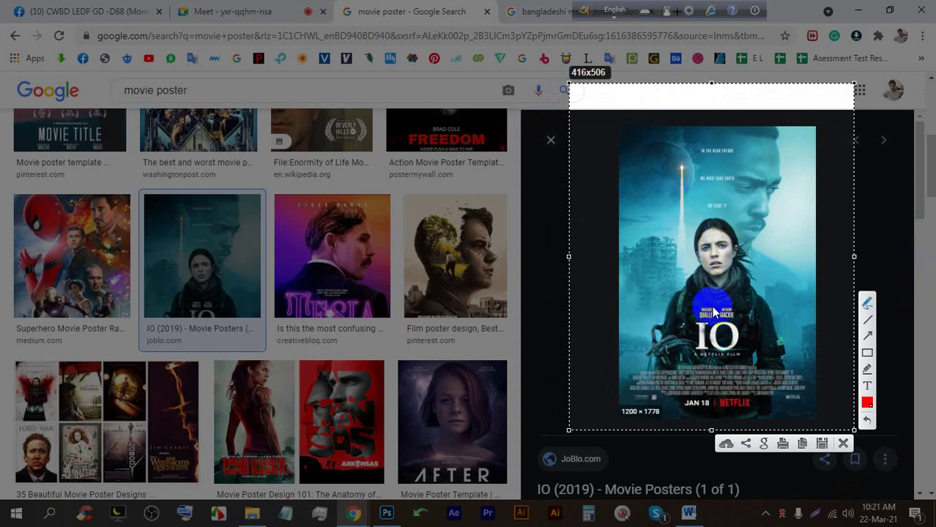
pyautogui.click(844, 443)
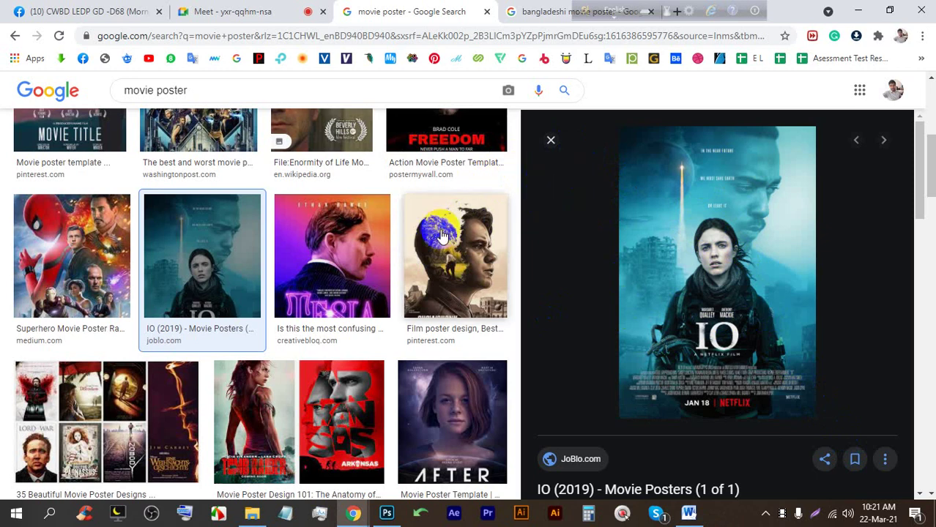
pyautogui.click(621, 512)
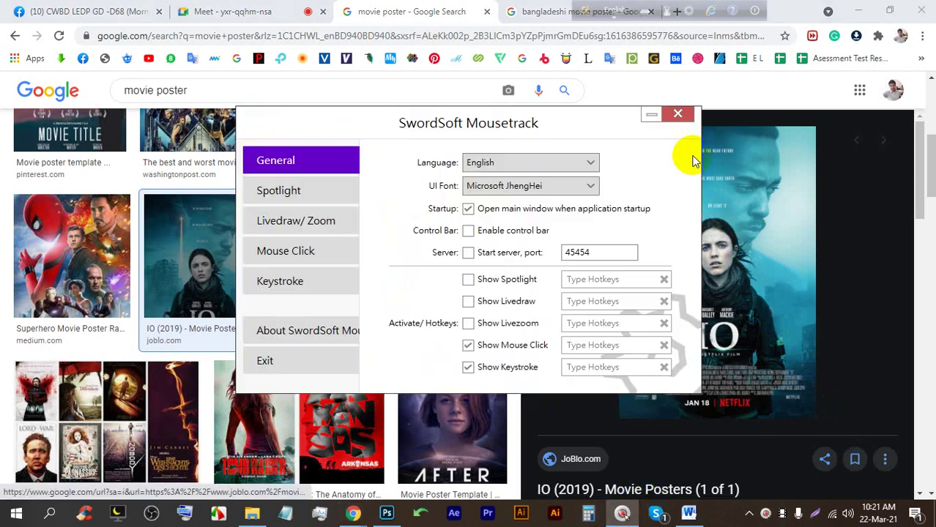
pyautogui.click(675, 117)
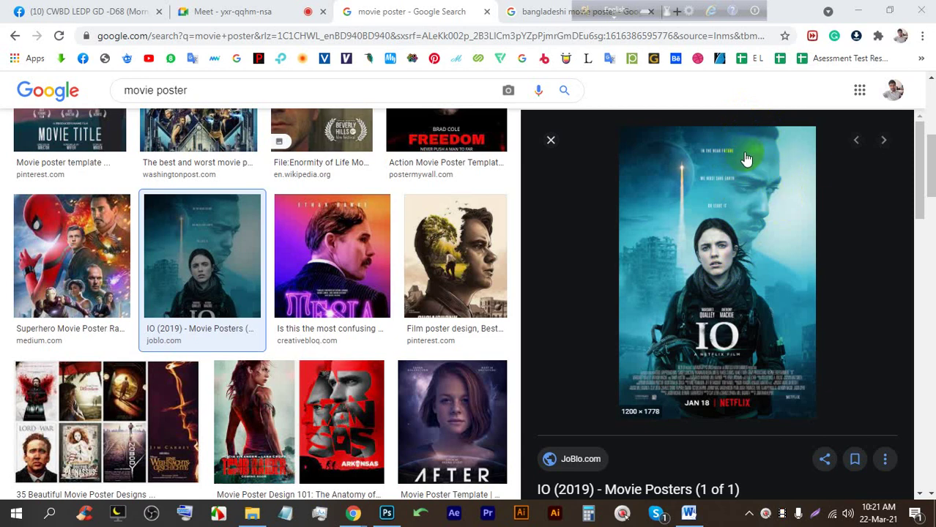
# Examine the images related to the IO (2019) poster and return to its preview.
pyautogui.scroll(-2, 691, 249)
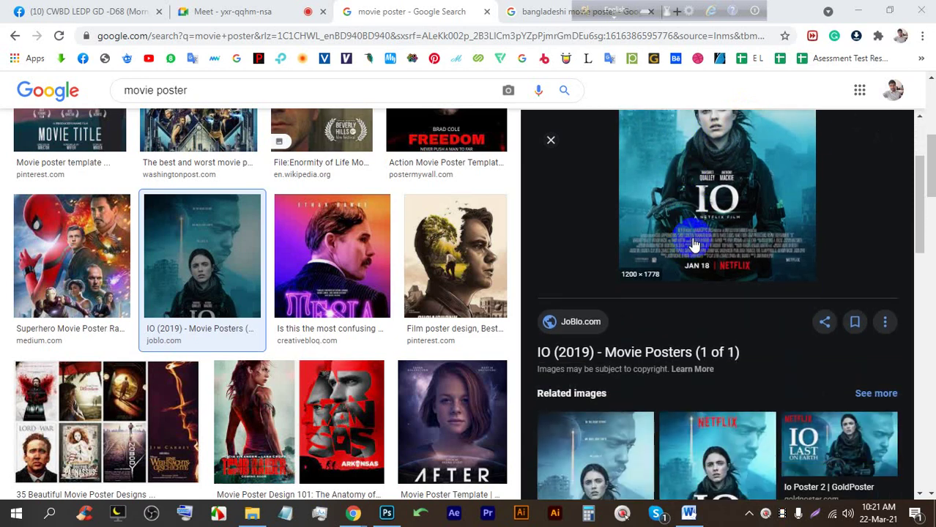
pyautogui.scroll(-2, 695, 246)
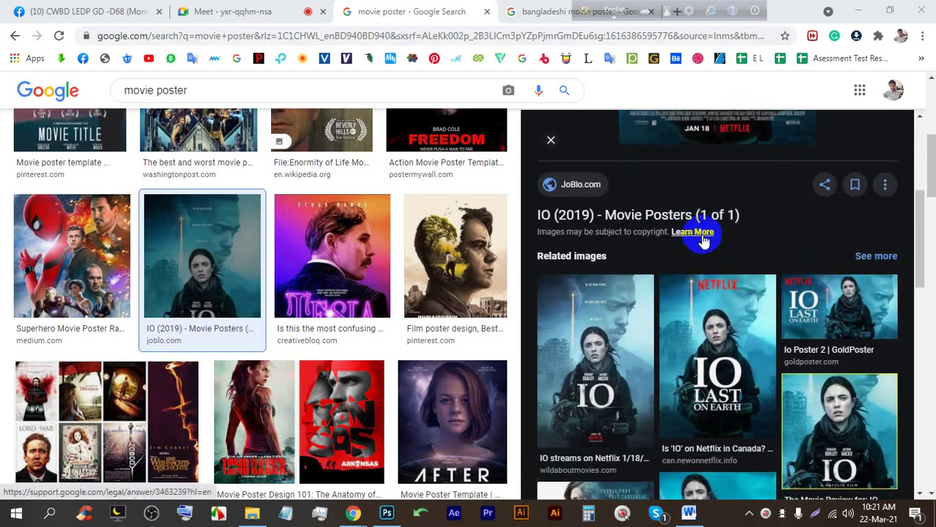
pyautogui.scroll(4, 701, 241)
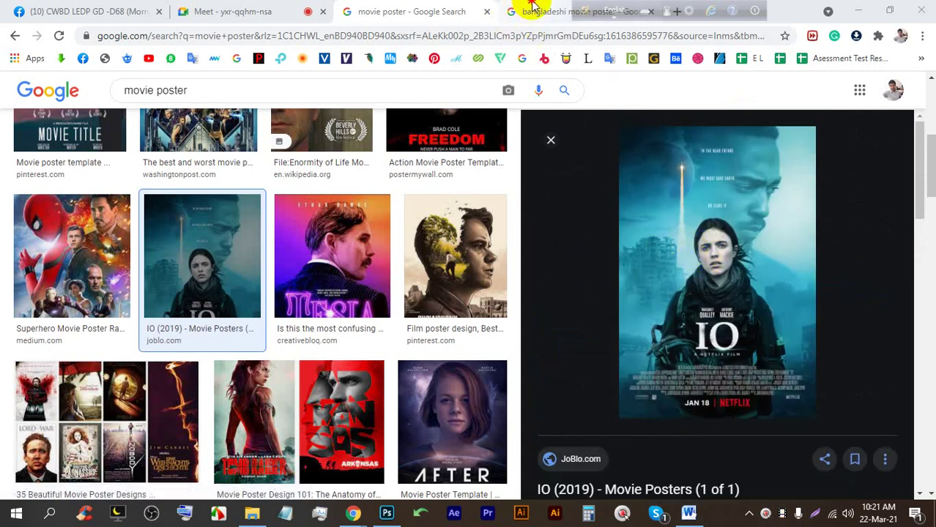
# Capture about 588x387 pixels around the Funny Bangla Movie Posters preview and outline the central woman and small corner figures in red.
pyautogui.click(533, 9)
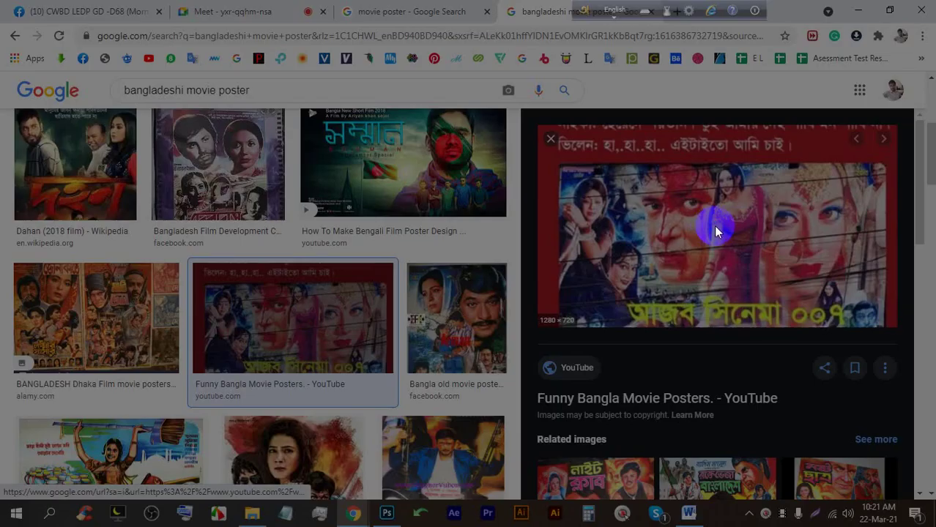
pyautogui.moveTo(506, 106); pyautogui.dragTo(912, 371)
pyautogui.click(924, 244)
pyautogui.moveTo(715, 157)
pyautogui.mouseDown()
pyautogui.moveTo(672, 291)
pyautogui.moveTo(680, 354)
pyautogui.moveTo(704, 184)
pyautogui.moveTo(748, 213)
pyautogui.moveTo(772, 351)
pyautogui.mouseUp()
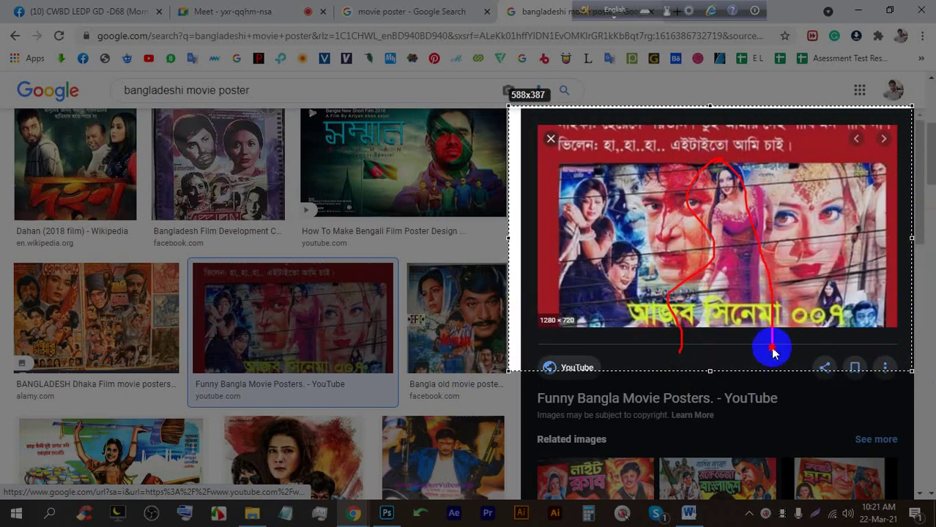
pyautogui.moveTo(840, 329)
pyautogui.mouseDown()
pyautogui.moveTo(851, 306)
pyautogui.moveTo(877, 314)
pyautogui.mouseUp()
pyautogui.moveTo(836, 271); pyautogui.dragTo(803, 350)
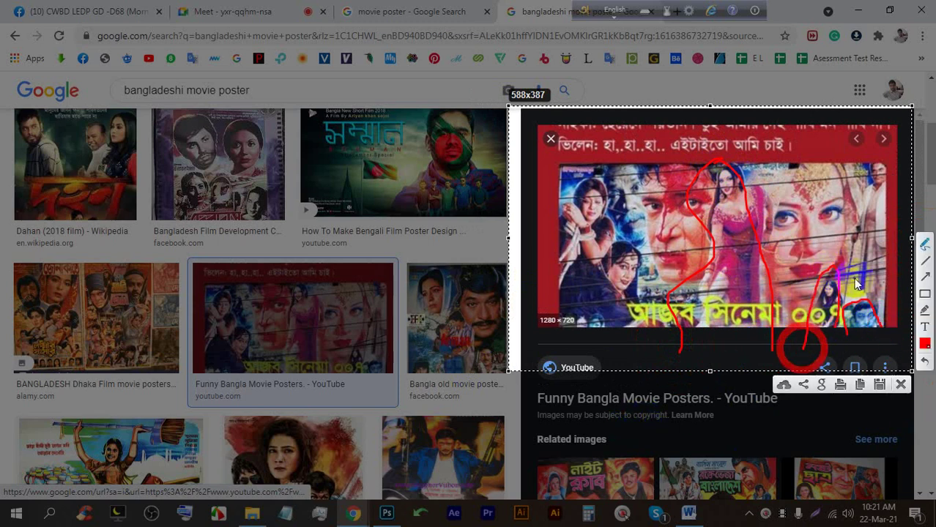
# Outline the large woman's face and the group of women on the poster's opposite side, then discard the annotated capture.
pyautogui.moveTo(883, 155)
pyautogui.mouseDown()
pyautogui.moveTo(860, 187)
pyautogui.moveTo(841, 326)
pyautogui.mouseUp()
pyautogui.moveTo(637, 169)
pyautogui.mouseDown()
pyautogui.moveTo(610, 228)
pyautogui.moveTo(609, 177)
pyautogui.moveTo(631, 161)
pyautogui.moveTo(652, 206)
pyautogui.moveTo(640, 247)
pyautogui.moveTo(575, 213)
pyautogui.moveTo(602, 157)
pyautogui.mouseUp()
pyautogui.moveTo(551, 170)
pyautogui.mouseDown()
pyautogui.moveTo(598, 168)
pyautogui.moveTo(648, 294)
pyautogui.moveTo(619, 352)
pyautogui.moveTo(542, 251)
pyautogui.mouseUp()
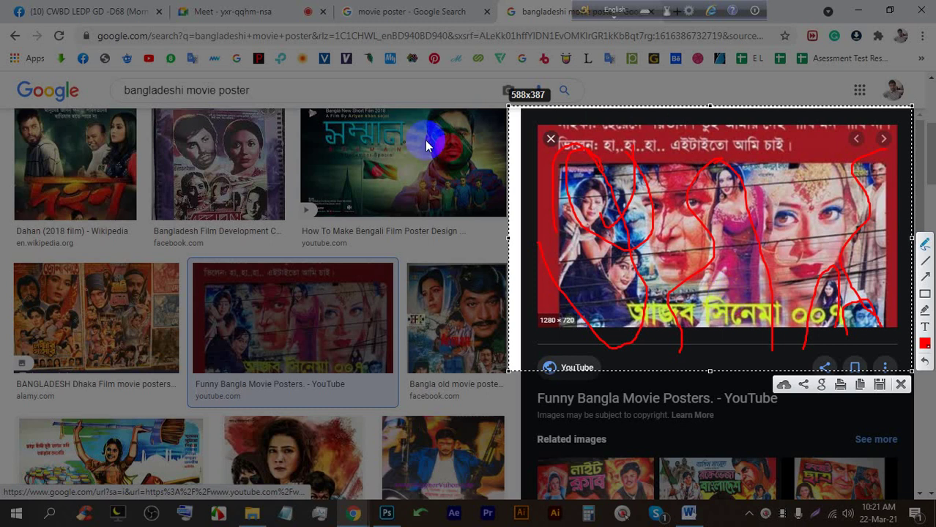
pyautogui.rightClick(378, 139)
pyautogui.click(424, 232)
# Check the Google Meet call and return to the Bangladeshi movie poster results.
pyautogui.click(245, 11)
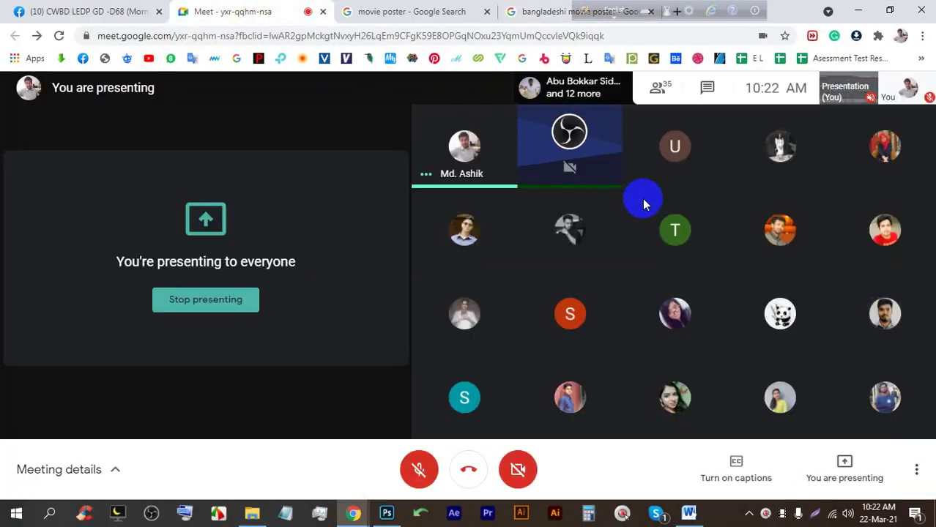
pyautogui.click(881, 397)
pyautogui.click(651, 182)
pyautogui.click(527, 11)
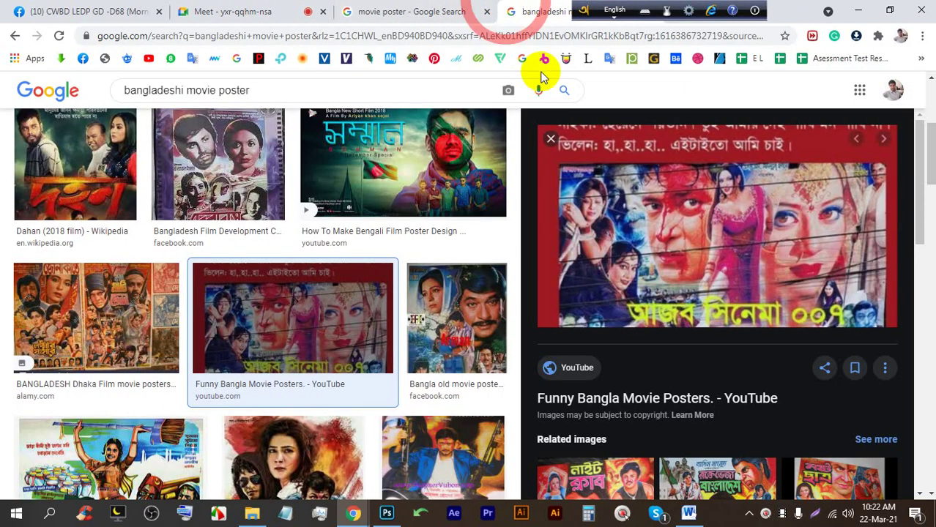
# Capture about 585x354 pixels around the Funny Bangla Movie Posters preview and outline the woman in the middle in red.
pyautogui.press('Print')
pyautogui.moveTo(899, 349); pyautogui.dragTo(499, 109)
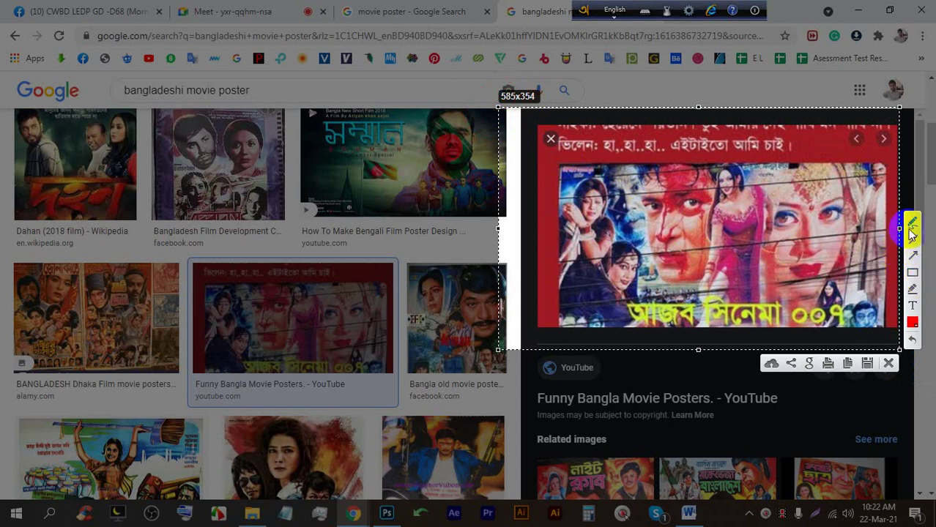
pyautogui.moveTo(715, 164); pyautogui.dragTo(704, 211)
pyautogui.moveTo(688, 297); pyautogui.dragTo(688, 295)
pyautogui.moveTo(714, 162); pyautogui.dragTo(756, 168)
pyautogui.moveTo(761, 248); pyautogui.dragTo(764, 287)
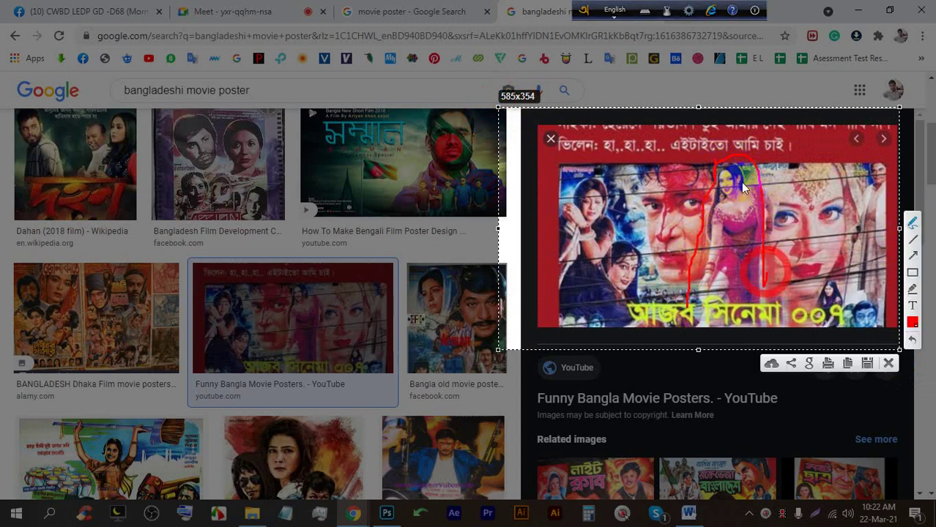
# Outline the man's face on the Bangla poster with several red freehand loops, then discard the capture.
pyautogui.moveTo(688, 158)
pyautogui.mouseDown()
pyautogui.moveTo(656, 161)
pyautogui.moveTo(642, 194)
pyautogui.mouseUp()
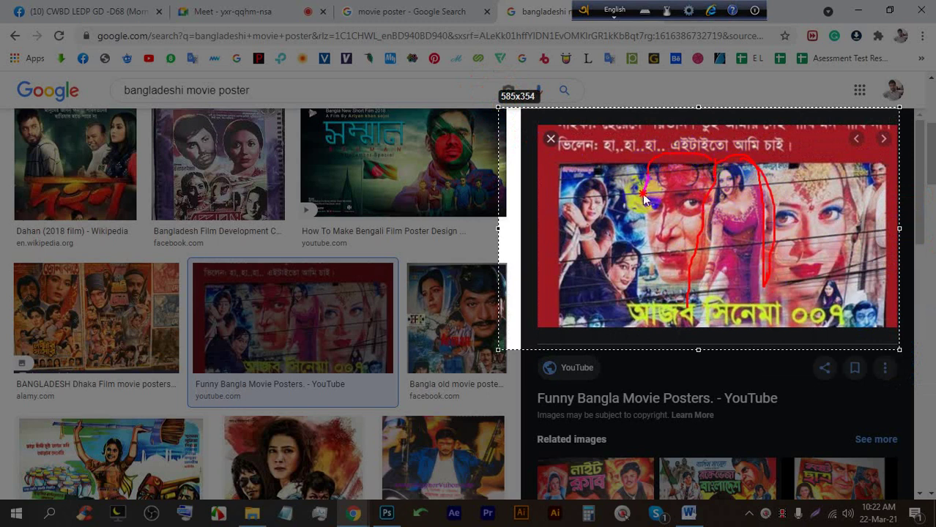
pyautogui.moveTo(673, 296)
pyautogui.mouseDown()
pyautogui.moveTo(714, 250)
pyautogui.moveTo(715, 178)
pyautogui.moveTo(686, 149)
pyautogui.moveTo(649, 182)
pyautogui.moveTo(636, 233)
pyautogui.moveTo(642, 278)
pyautogui.moveTo(661, 294)
pyautogui.mouseUp()
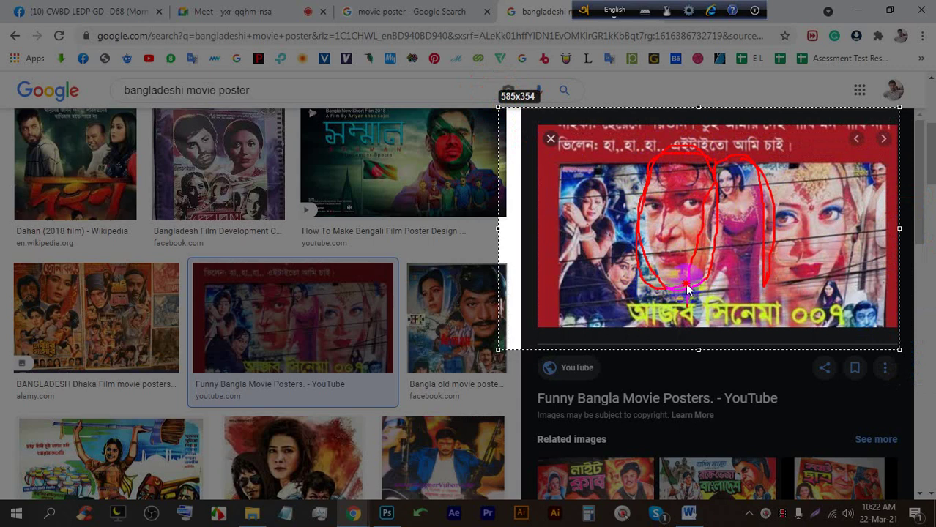
pyautogui.moveTo(705, 249); pyautogui.dragTo(690, 239)
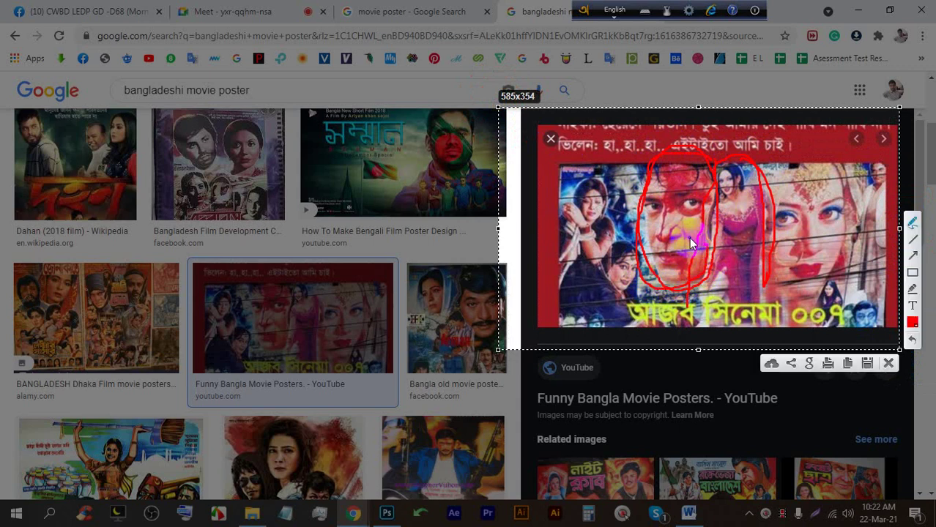
pyautogui.moveTo(681, 163)
pyautogui.mouseDown()
pyautogui.moveTo(636, 308)
pyautogui.moveTo(689, 184)
pyautogui.moveTo(662, 169)
pyautogui.mouseUp()
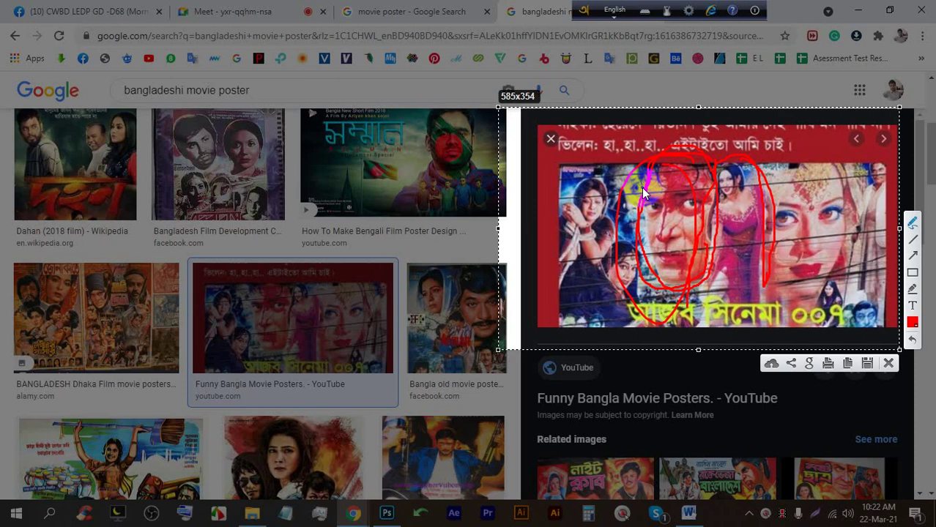
pyautogui.click(889, 363)
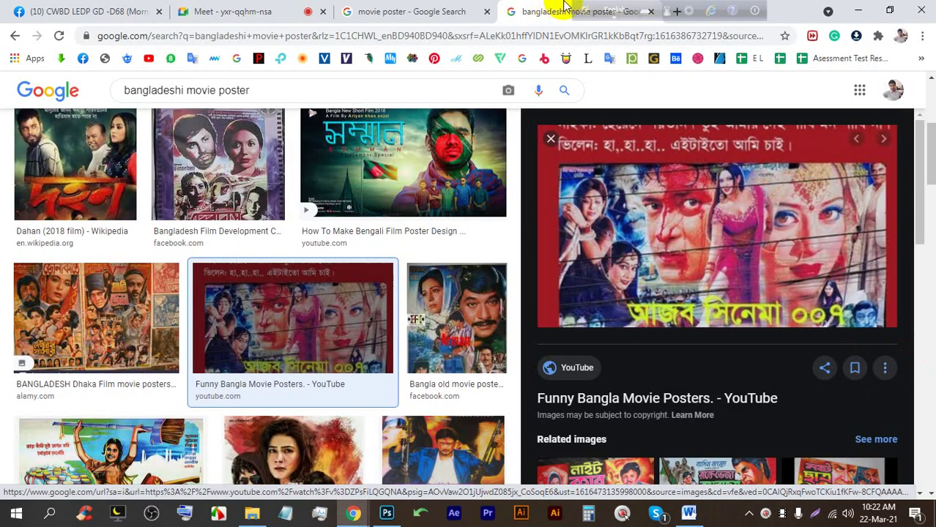
# Search Google by voice for "Batman" in a new tab and show the image results.
pyautogui.moveTo(595, 10); pyautogui.dragTo(618, 30)
pyautogui.click(676, 11)
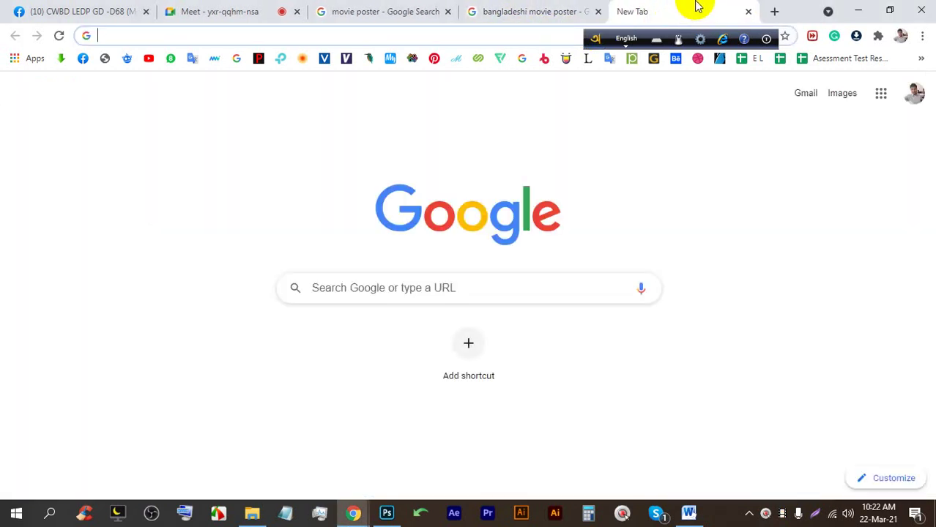
pyautogui.click(638, 288)
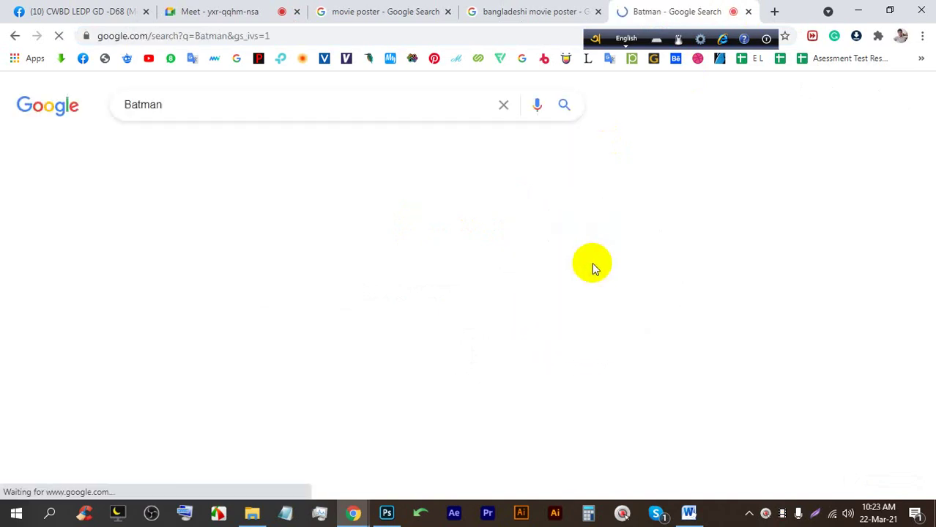
pyautogui.click(458, 262)
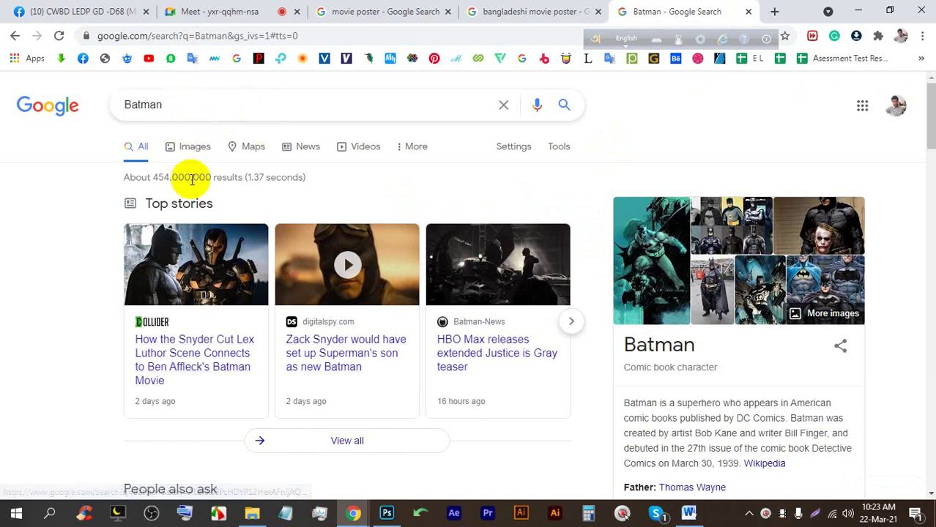
pyautogui.click(195, 146)
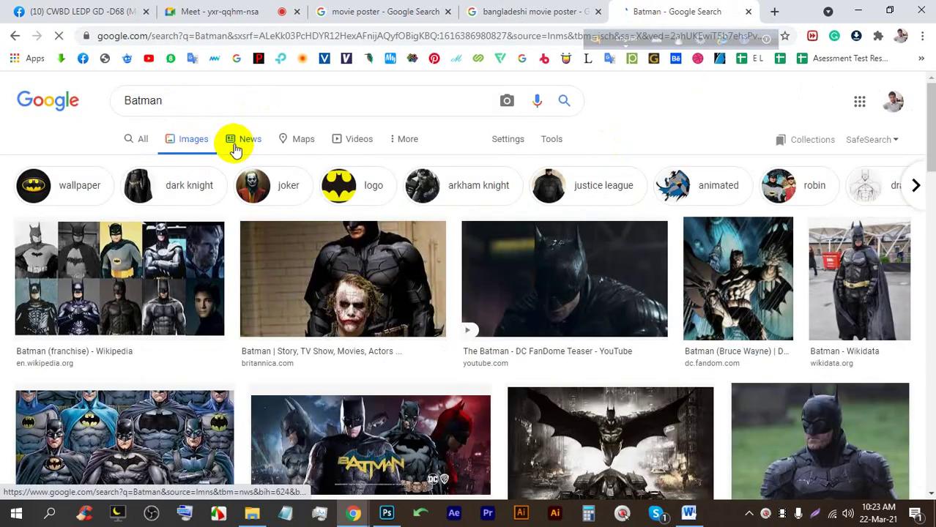
# Refine the image search to "Batman movie poster" and browse the resulting posters.
pyautogui.click(213, 91)
pyautogui.write('mo')
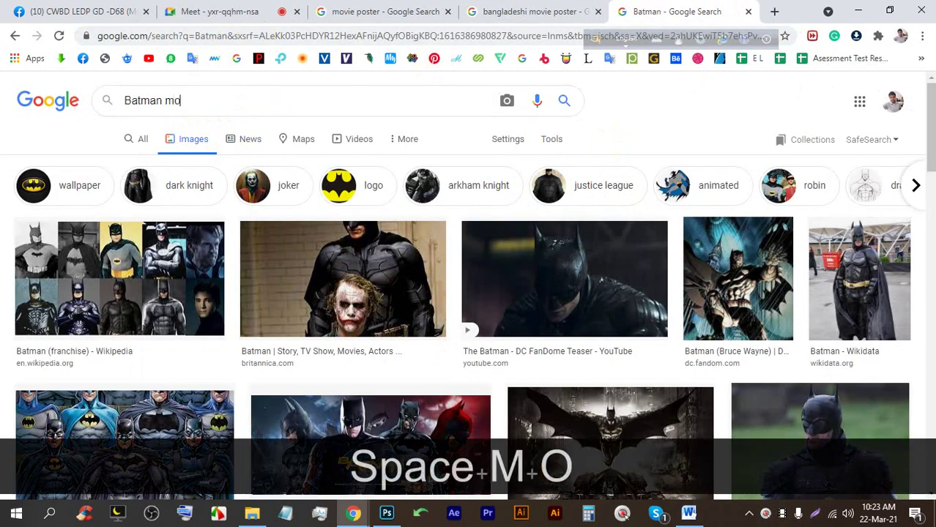
pyautogui.write('vie poster')
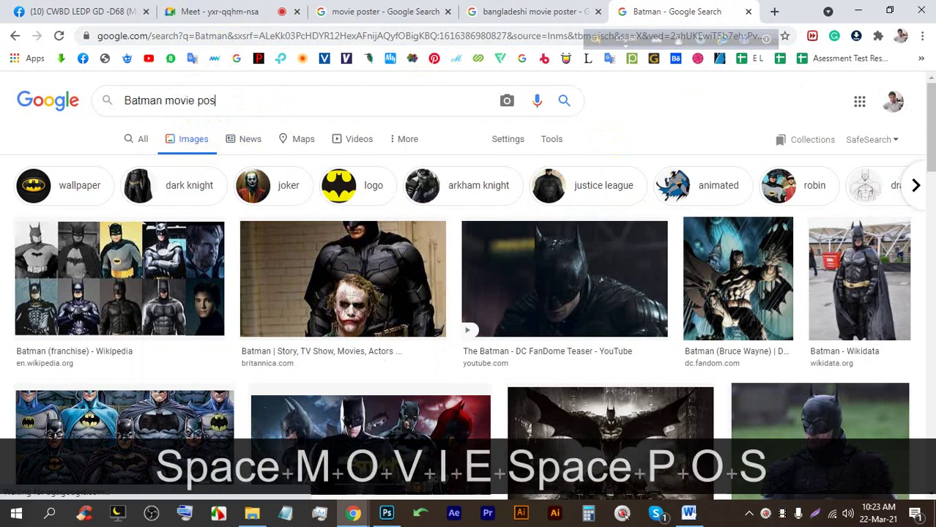
pyautogui.press('Return')
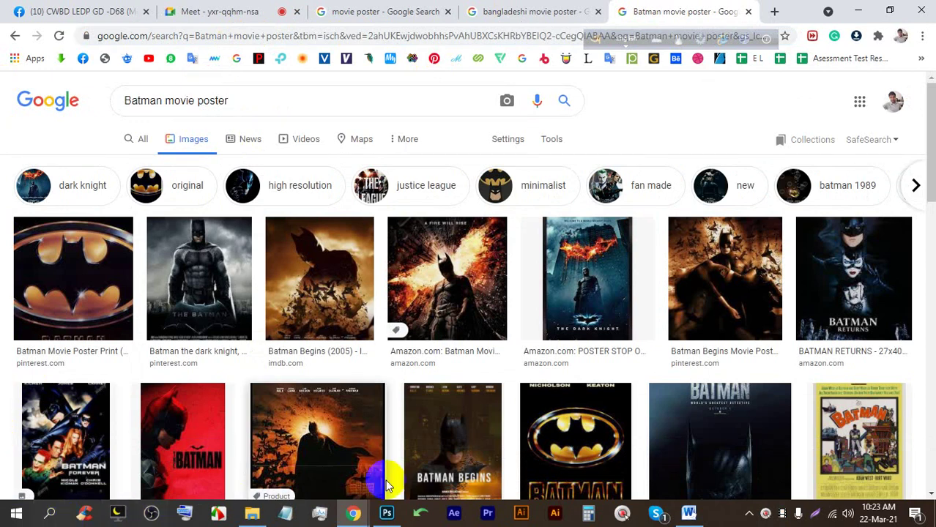
pyautogui.scroll(-1, 435, 459)
pyautogui.scroll(-1, 434, 459)
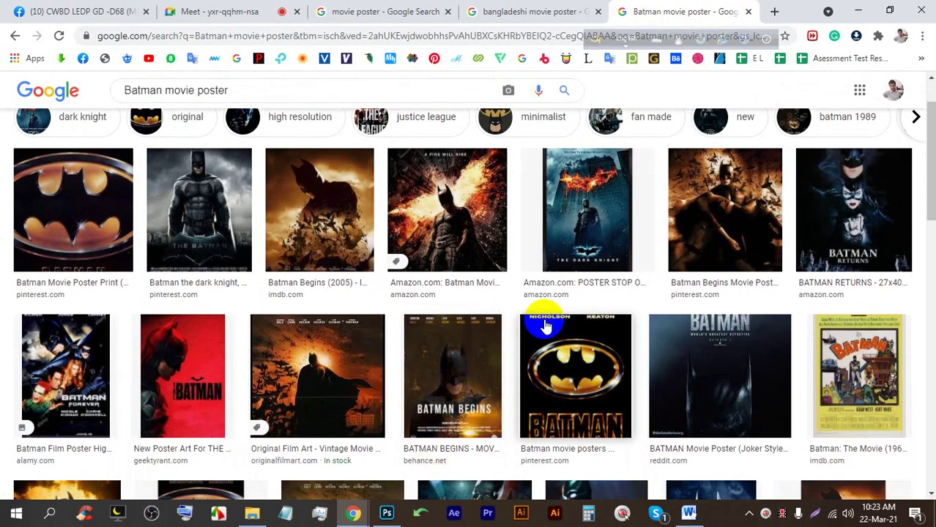
# Preview the Amazon poster of The Dark Knight, checking the Google Meet call in between, and browse around it.
pyautogui.click(599, 236)
pyautogui.click(256, 11)
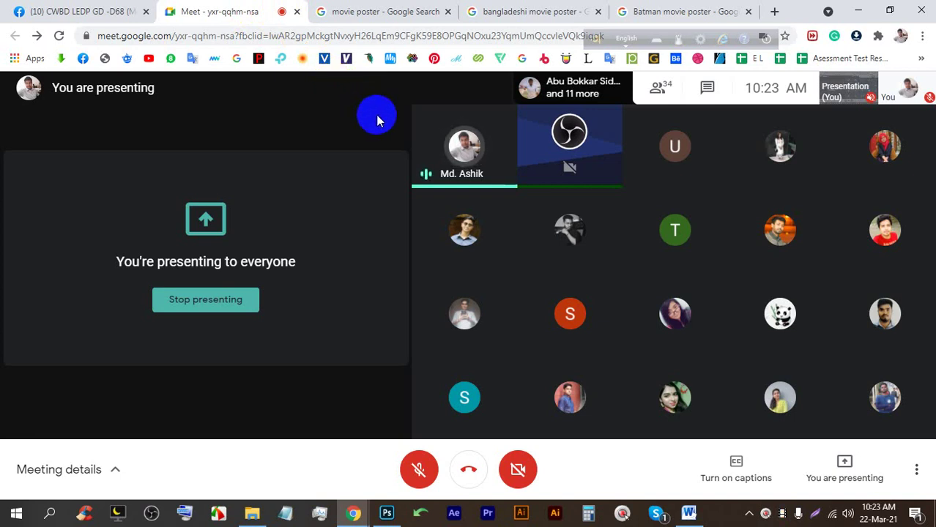
pyautogui.click(650, 9)
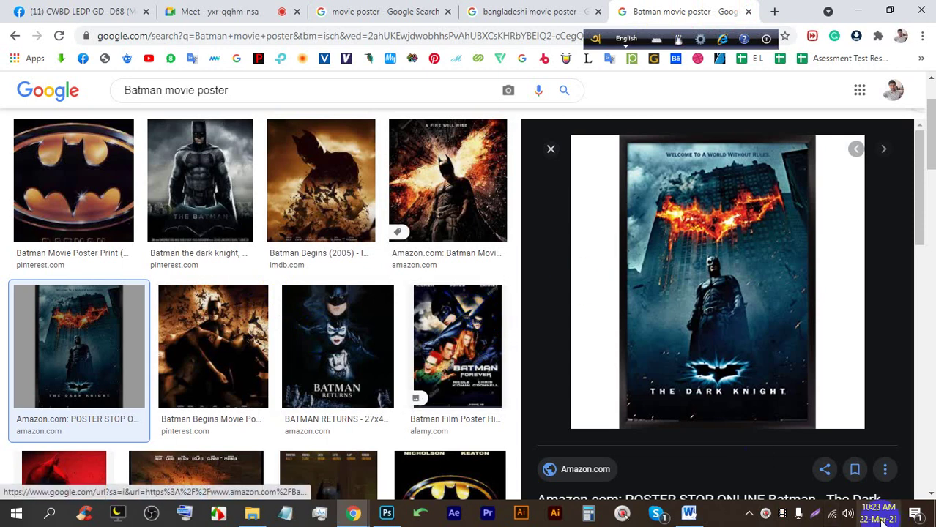
pyautogui.scroll(-1, 487, 330)
pyautogui.scroll(-1, 487, 330)
pyautogui.scroll(-4, 710, 334)
pyautogui.scroll(4, 732, 328)
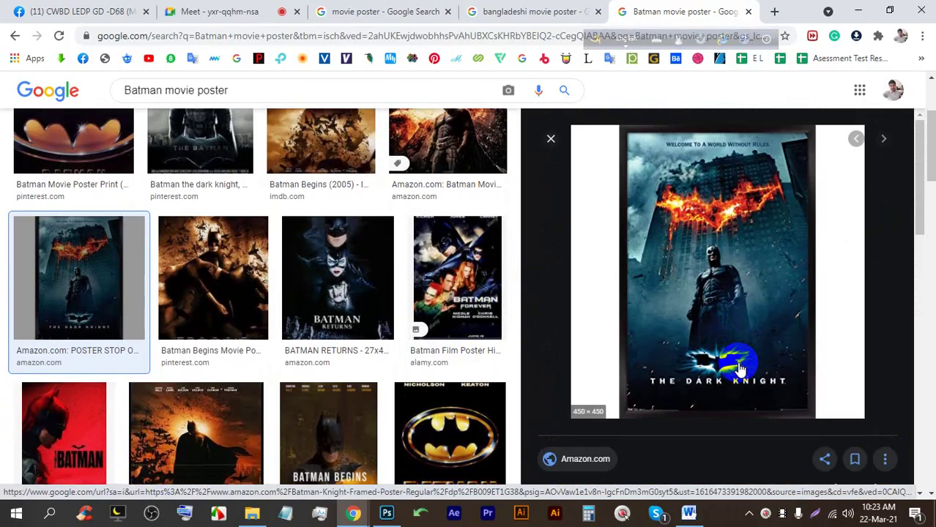
# Capture about 372x503 pixels around The Dark Knight poster and outline the Batman figure in red.
pyautogui.press('Print')
pyautogui.moveTo(846, 439); pyautogui.dragTo(591, 95)
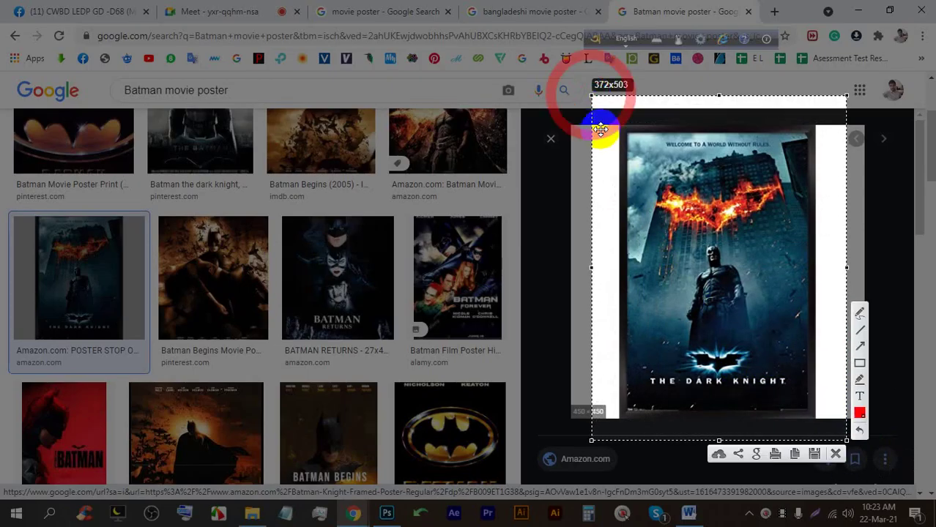
pyautogui.click(859, 314)
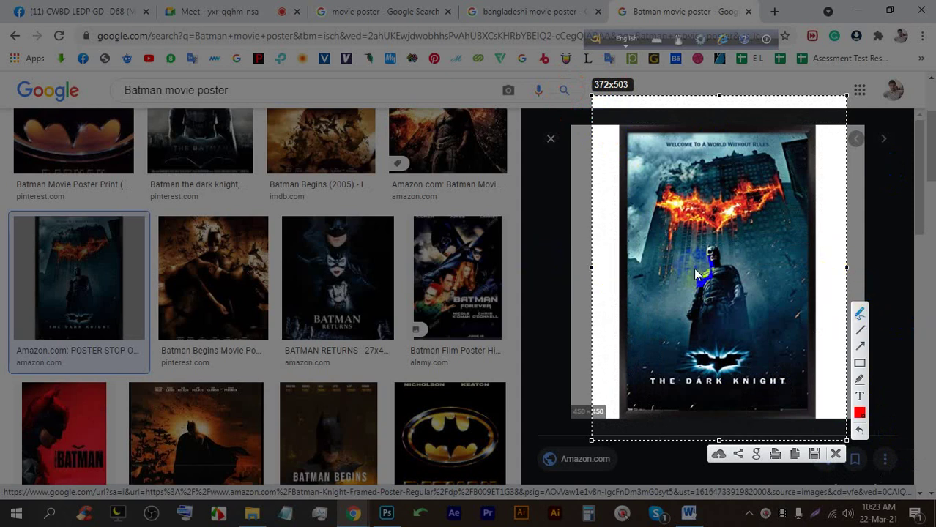
pyautogui.moveTo(685, 344)
pyautogui.mouseDown()
pyautogui.moveTo(696, 259)
pyautogui.moveTo(718, 237)
pyautogui.moveTo(752, 306)
pyautogui.moveTo(753, 357)
pyautogui.mouseUp()
# Mark the burning building and the sky around it with red freehand lines, then discard the capture.
pyautogui.moveTo(655, 156)
pyautogui.mouseDown()
pyautogui.moveTo(633, 212)
pyautogui.moveTo(620, 288)
pyautogui.moveTo(634, 184)
pyautogui.moveTo(777, 146)
pyautogui.moveTo(792, 304)
pyautogui.mouseUp()
pyautogui.moveTo(654, 119)
pyautogui.mouseDown()
pyautogui.moveTo(612, 234)
pyautogui.moveTo(633, 152)
pyautogui.moveTo(772, 148)
pyautogui.mouseUp()
pyautogui.moveTo(653, 114)
pyautogui.mouseDown()
pyautogui.moveTo(621, 117)
pyautogui.moveTo(606, 223)
pyautogui.mouseUp()
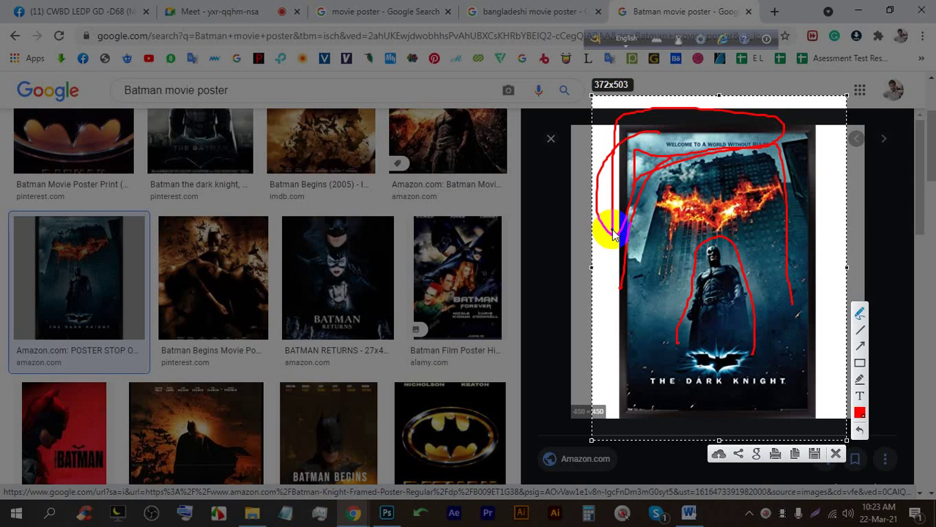
pyautogui.moveTo(614, 233)
pyautogui.mouseDown()
pyautogui.moveTo(673, 233)
pyautogui.moveTo(674, 331)
pyautogui.moveTo(645, 279)
pyautogui.moveTo(632, 404)
pyautogui.moveTo(683, 229)
pyautogui.moveTo(669, 173)
pyautogui.moveTo(653, 308)
pyautogui.moveTo(663, 146)
pyautogui.moveTo(764, 132)
pyautogui.moveTo(809, 282)
pyautogui.mouseUp()
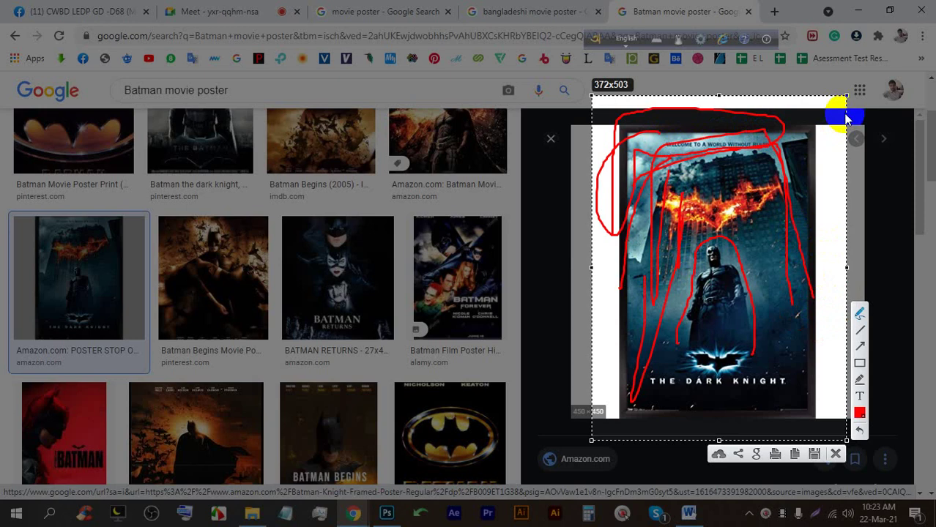
pyautogui.click(834, 454)
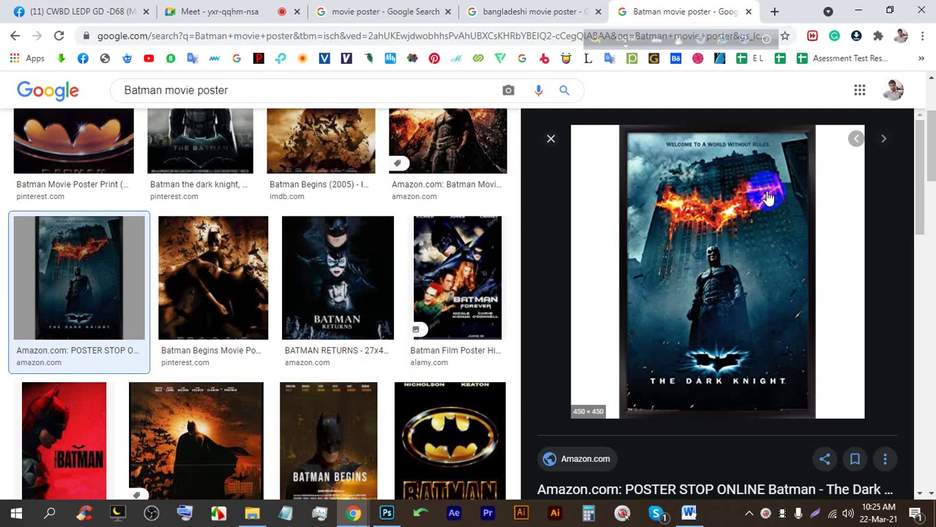
# Recapture The Dark Knight poster at about 383x490 pixels, outline its sky and building areas in red, and discard the capture.
pyautogui.press('Print')
pyautogui.moveTo(846, 437); pyautogui.dragTo(583, 100)
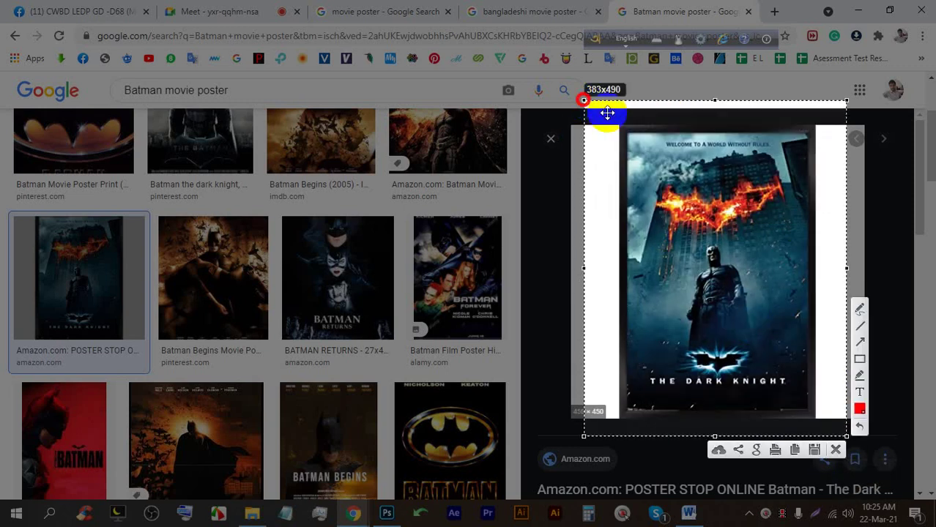
pyautogui.click(861, 309)
pyautogui.moveTo(628, 258)
pyautogui.mouseDown()
pyautogui.moveTo(628, 215)
pyautogui.moveTo(661, 155)
pyautogui.moveTo(735, 137)
pyautogui.moveTo(758, 156)
pyautogui.moveTo(692, 175)
pyautogui.moveTo(629, 264)
pyautogui.moveTo(660, 119)
pyautogui.moveTo(818, 140)
pyautogui.moveTo(732, 153)
pyautogui.mouseUp()
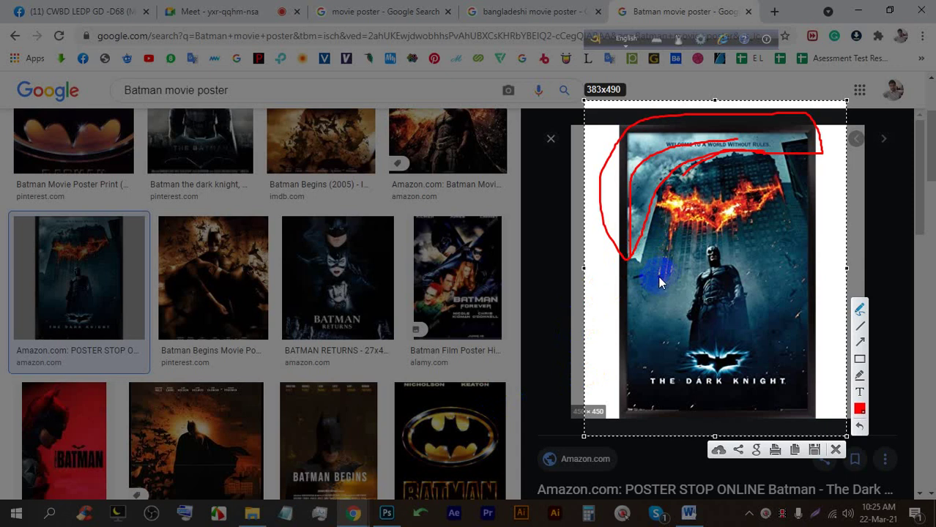
pyautogui.moveTo(735, 125)
pyautogui.mouseDown()
pyautogui.moveTo(655, 151)
pyautogui.moveTo(680, 175)
pyautogui.moveTo(837, 111)
pyautogui.mouseUp()
pyautogui.moveTo(782, 168)
pyautogui.mouseDown()
pyautogui.moveTo(620, 350)
pyautogui.moveTo(638, 396)
pyautogui.moveTo(746, 408)
pyautogui.moveTo(794, 270)
pyautogui.moveTo(786, 189)
pyautogui.mouseUp()
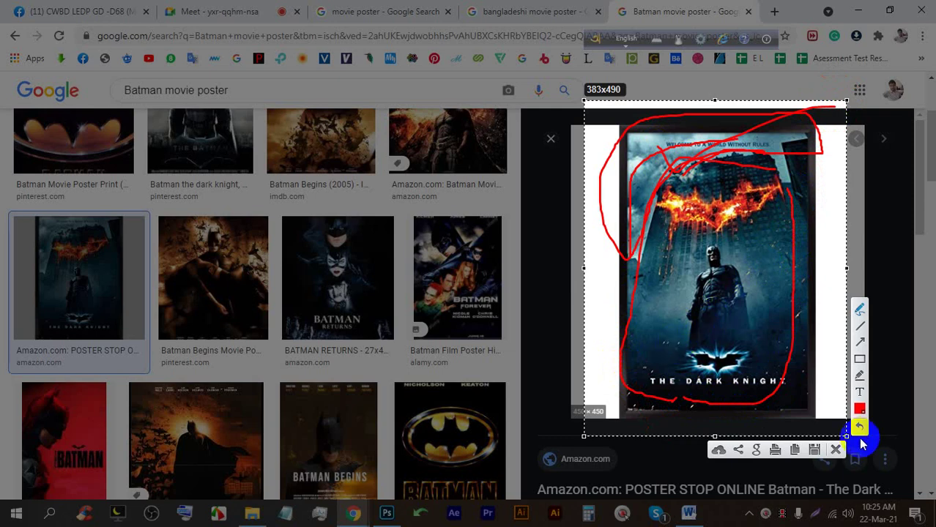
pyautogui.click(835, 449)
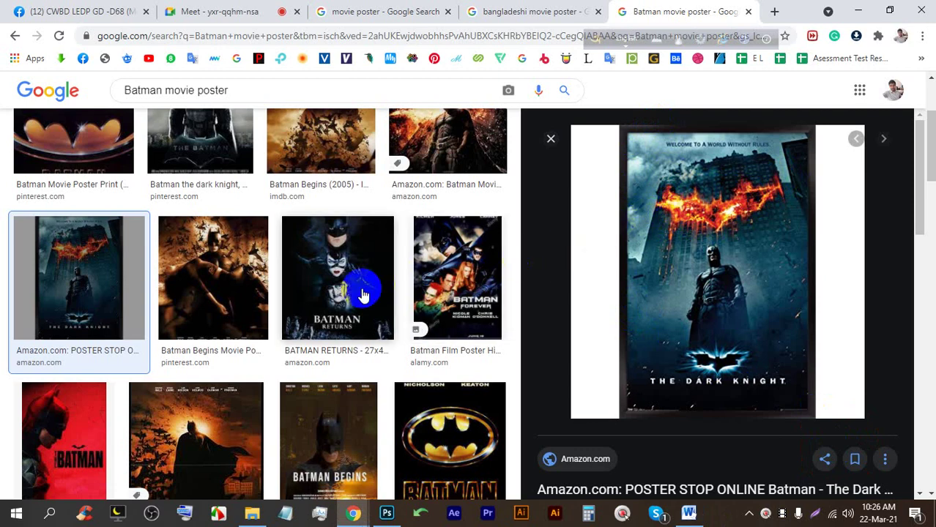
# Preview the Original Film Art poster of Batman Begins and capture about 413x518 pixels around it.
pyautogui.scroll(-2, 362, 293)
pyautogui.click(230, 289)
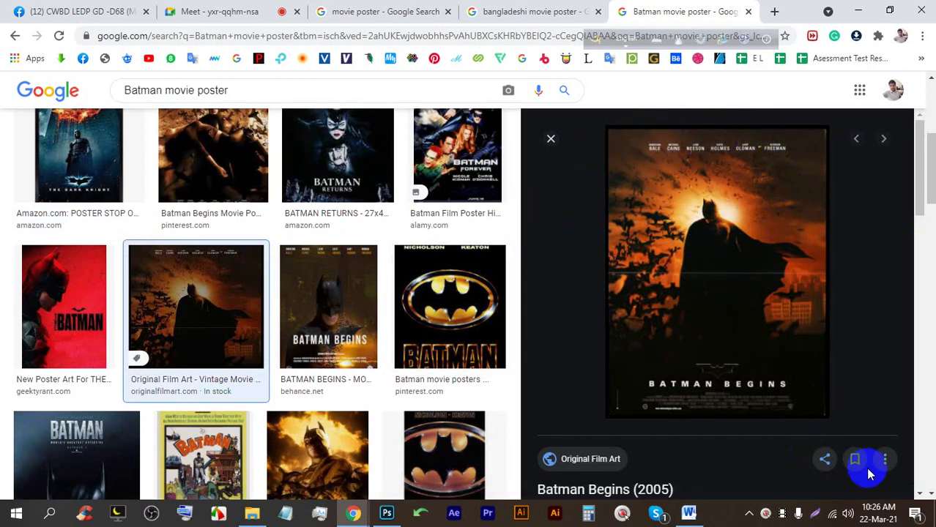
pyautogui.press('Print')
pyautogui.moveTo(862, 454); pyautogui.dragTo(579, 92)
pyautogui.click(869, 324)
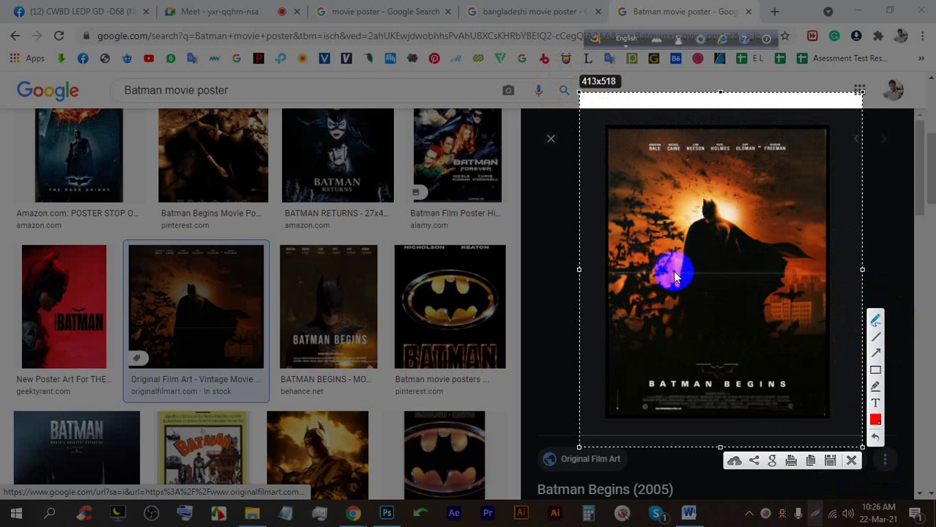
# Mark the sky and the bats beside the Batman figure with red freehand lines, then discard the capture.
pyautogui.moveTo(750, 198)
pyautogui.mouseDown()
pyautogui.moveTo(739, 167)
pyautogui.moveTo(694, 150)
pyautogui.moveTo(679, 156)
pyautogui.moveTo(689, 146)
pyautogui.moveTo(664, 153)
pyautogui.moveTo(633, 223)
pyautogui.moveTo(649, 317)
pyautogui.mouseUp()
pyautogui.moveTo(725, 132)
pyautogui.mouseDown()
pyautogui.moveTo(645, 144)
pyautogui.moveTo(640, 190)
pyautogui.moveTo(702, 191)
pyautogui.moveTo(766, 230)
pyautogui.moveTo(801, 237)
pyautogui.moveTo(820, 213)
pyautogui.moveTo(796, 141)
pyautogui.moveTo(702, 117)
pyautogui.moveTo(652, 128)
pyautogui.moveTo(613, 178)
pyautogui.moveTo(726, 192)
pyautogui.moveTo(795, 232)
pyautogui.moveTo(741, 140)
pyautogui.mouseUp()
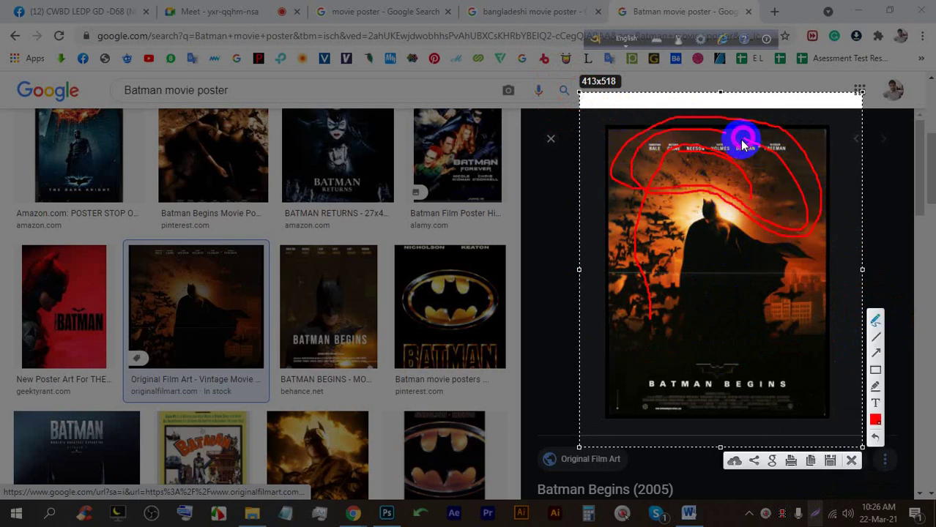
pyautogui.click(852, 461)
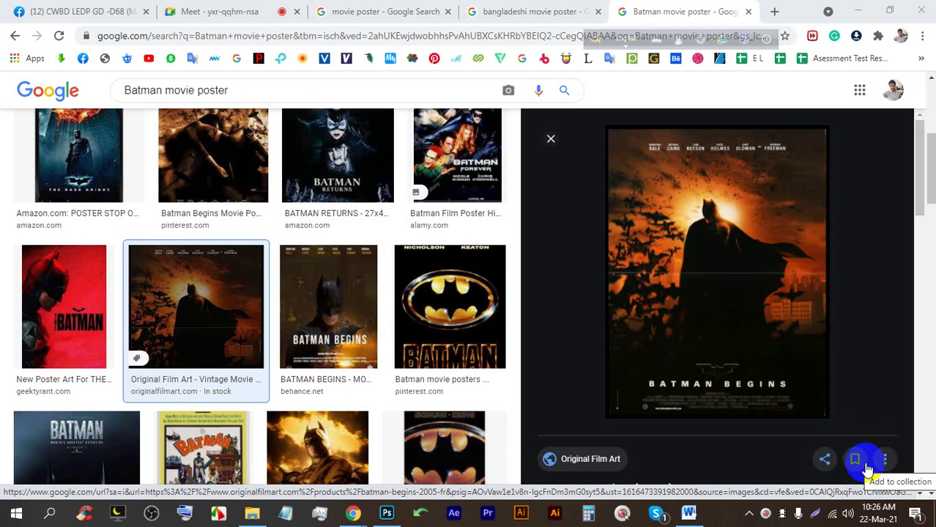
# Preview the Pinterest version of the Batman Begins poster from the images related to the current one.
pyautogui.scroll(-4, 806, 410)
pyautogui.scroll(-4, 308, 410)
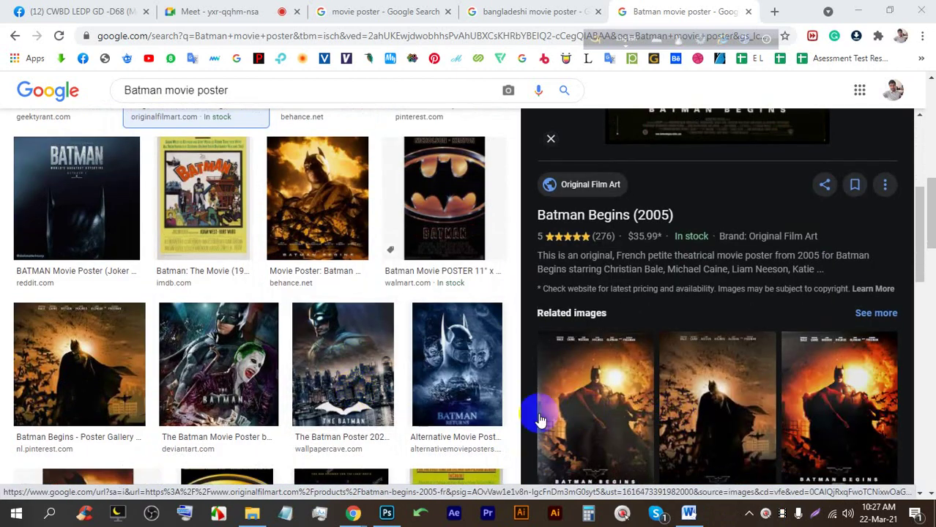
pyautogui.click(785, 388)
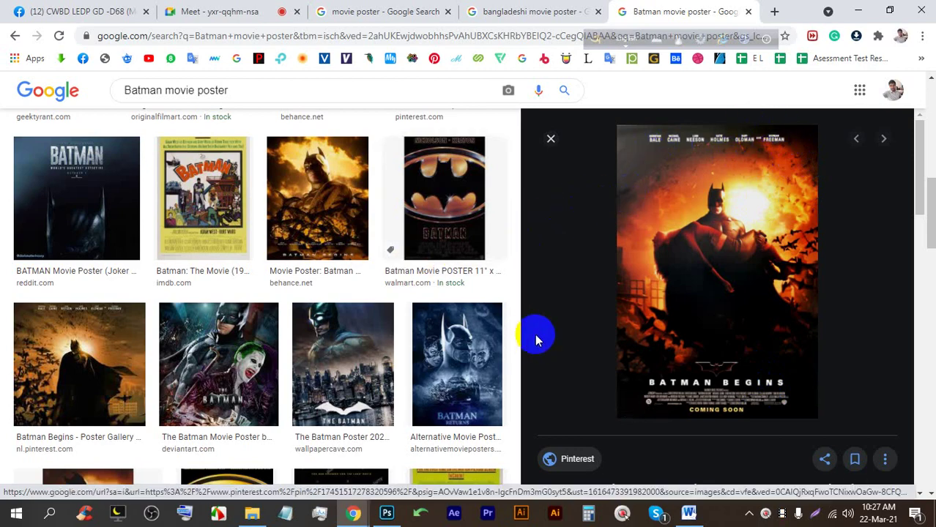
# Preview the Walmart Joker poster and the Art of the Movies bike poster of The Dark Knight.
pyautogui.scroll(-4, 382, 299)
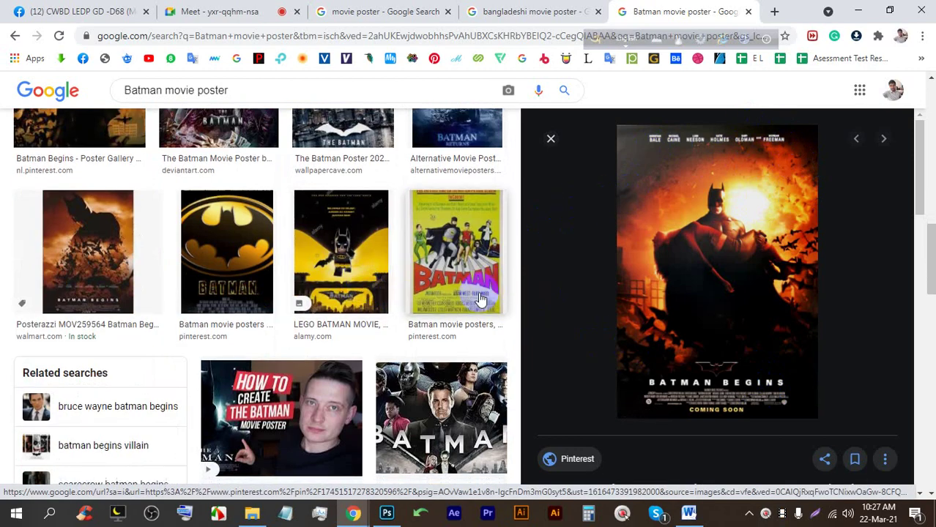
pyautogui.scroll(-5, 359, 293)
pyautogui.click(373, 208)
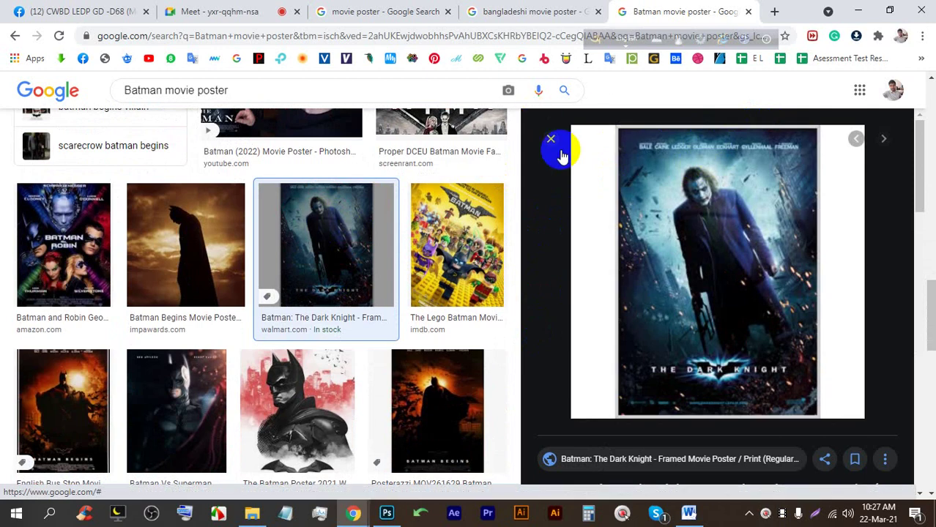
pyautogui.scroll(-5, 300, 297)
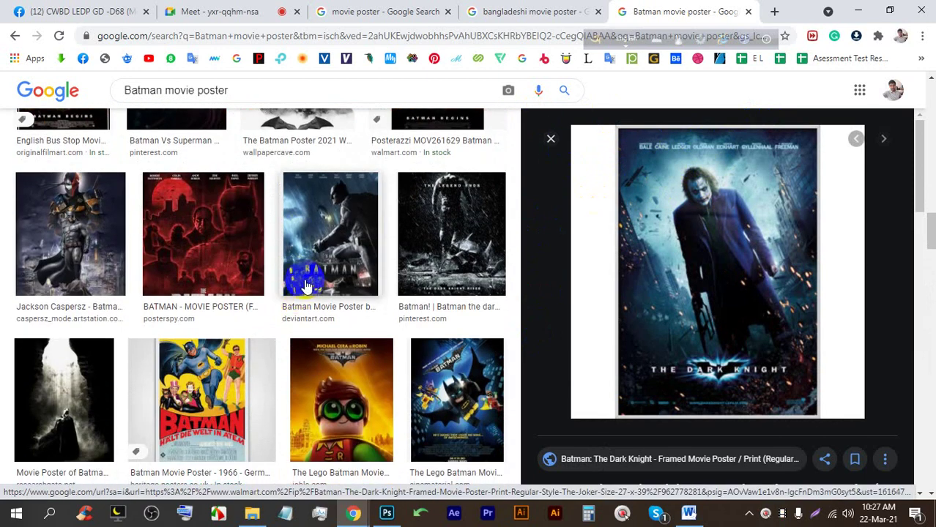
pyautogui.scroll(-5, 234, 315)
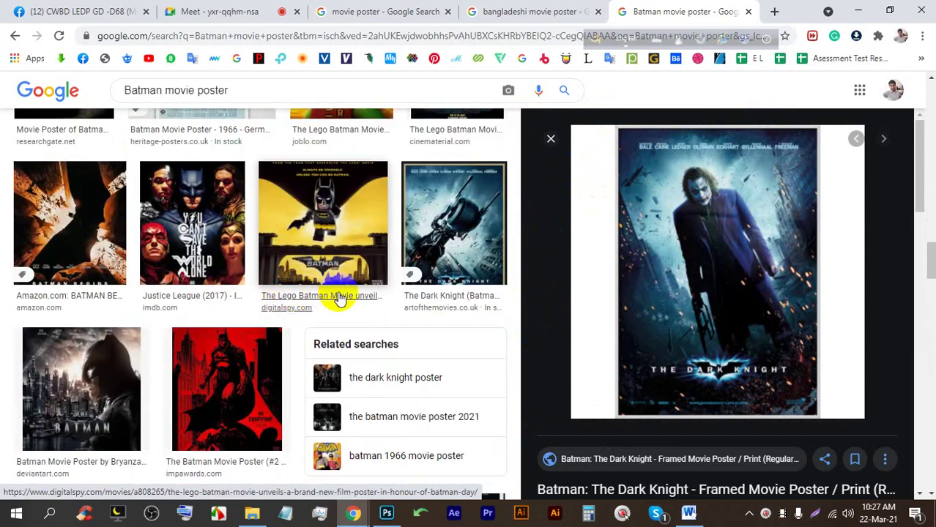
pyautogui.click(474, 230)
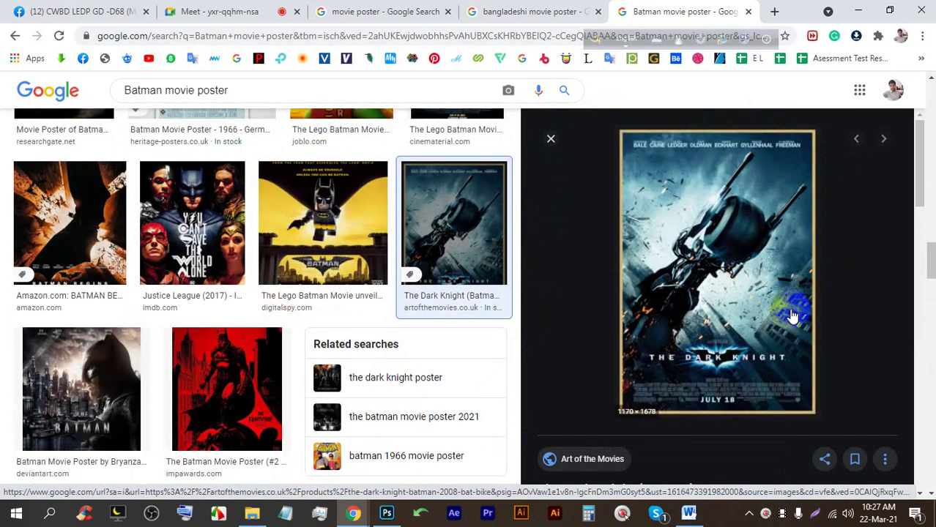
# Return to the Bangladeshi movie poster results and preview the old Bangla poster from Facebook and the Alamy high-resolution poster photo.
pyautogui.click(498, 9)
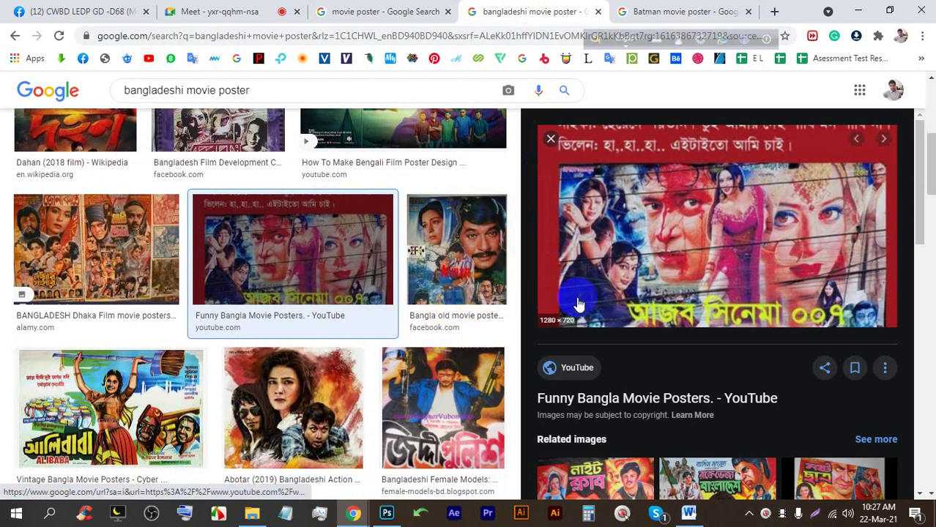
pyautogui.click(489, 268)
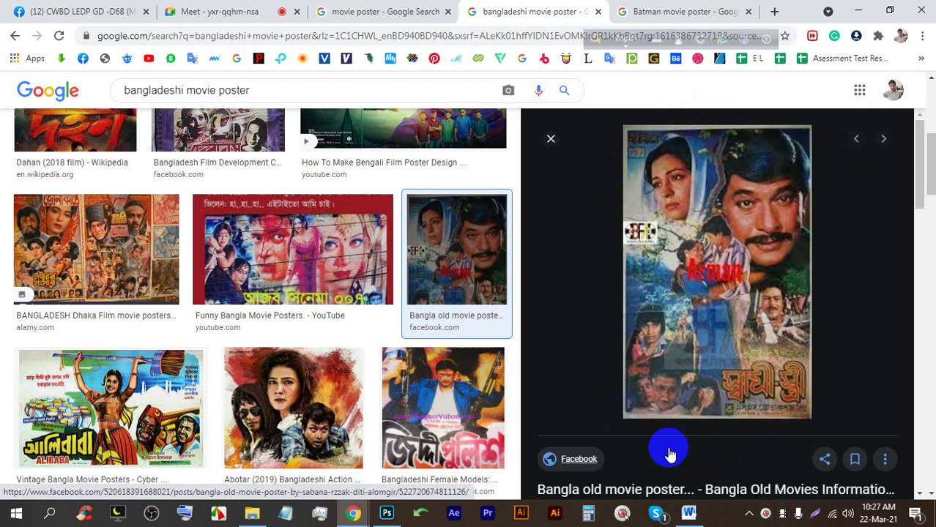
pyautogui.scroll(-5, 324, 355)
pyautogui.click(86, 202)
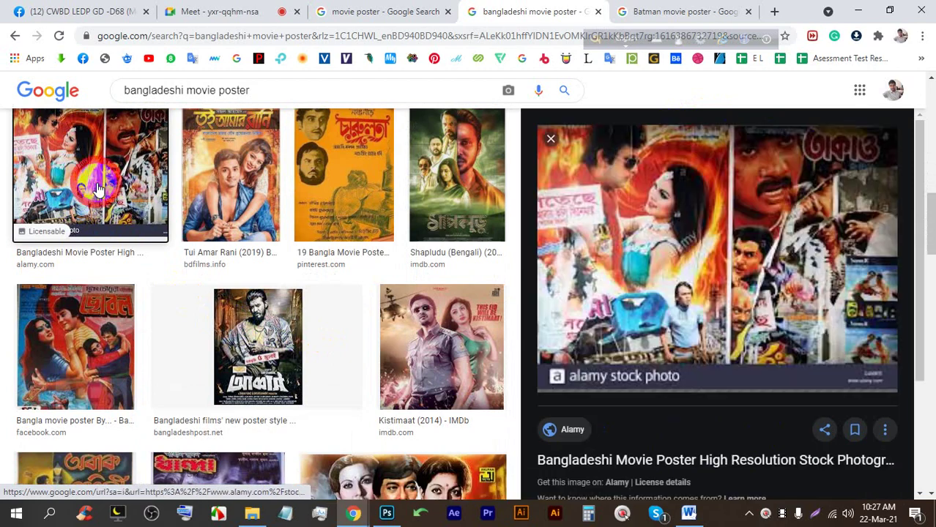
# Compare the old Bangla poster from Facebook with the Alamy photo of Dhaka film posters.
pyautogui.scroll(3, 347, 339)
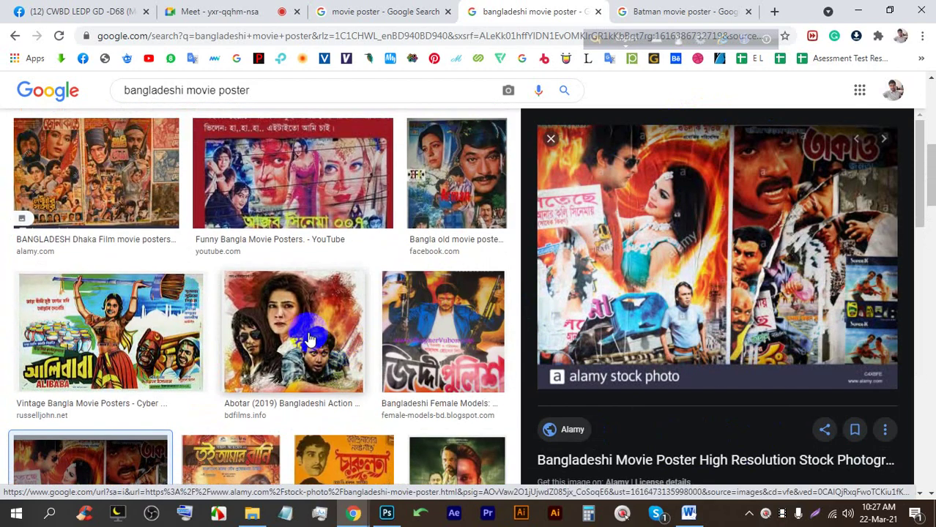
pyautogui.click(484, 237)
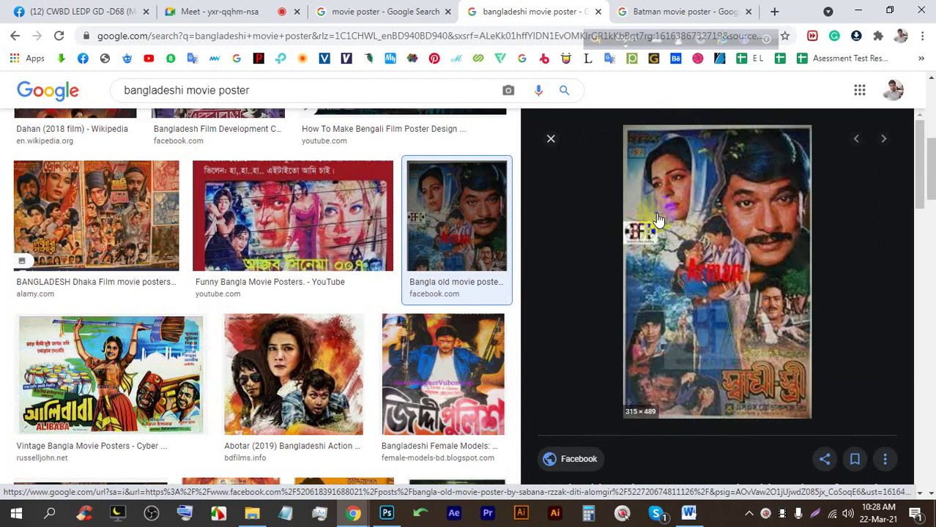
pyautogui.click(150, 231)
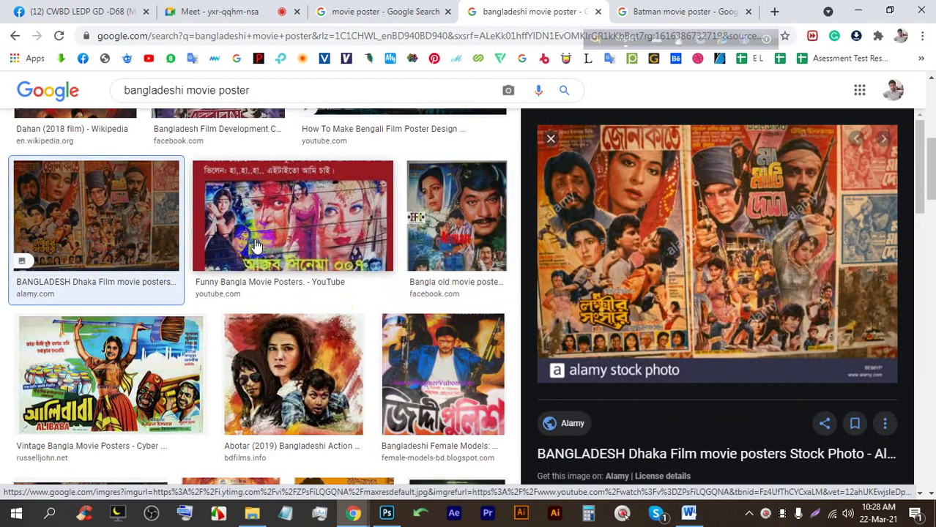
pyautogui.click(414, 213)
# Search Google Images for "perspective view" in a new browser tab and browse the results.
pyautogui.click(650, 11)
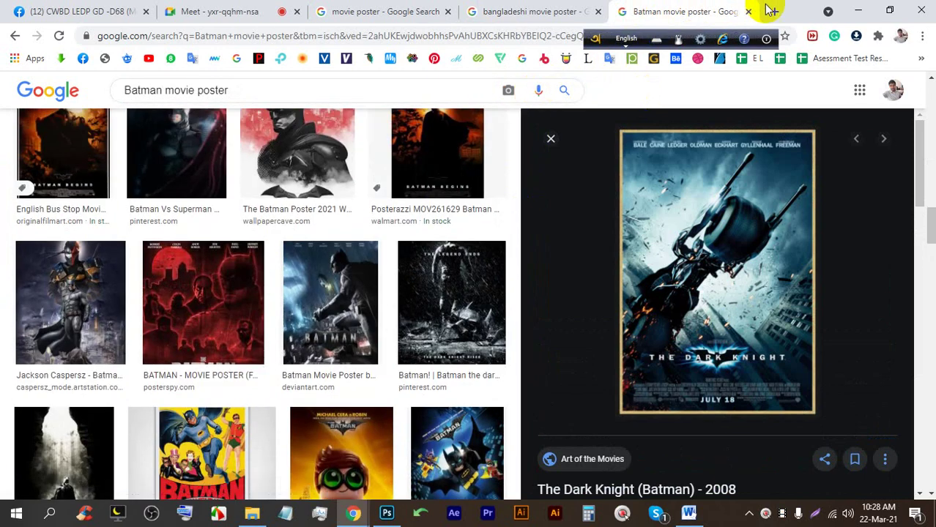
pyautogui.click(774, 11)
pyautogui.click(635, 288)
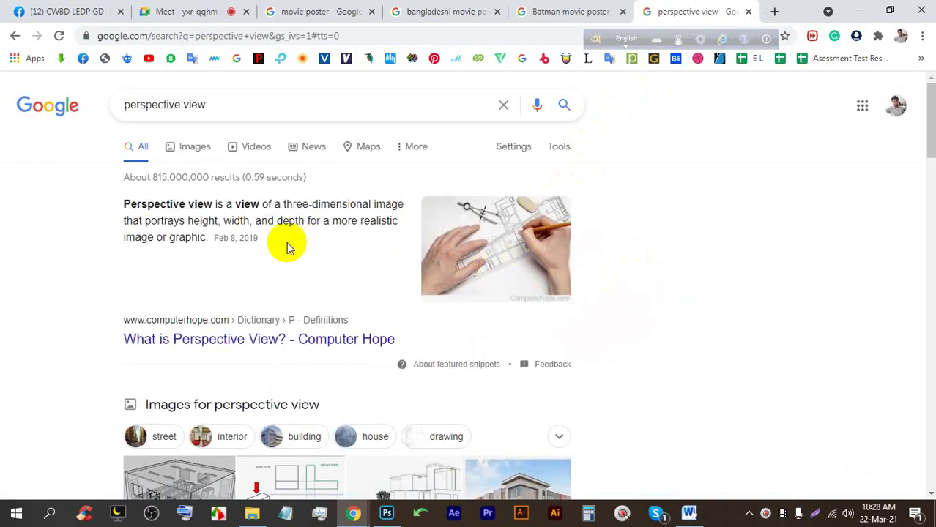
pyautogui.click(190, 146)
pyautogui.scroll(-4, 570, 340)
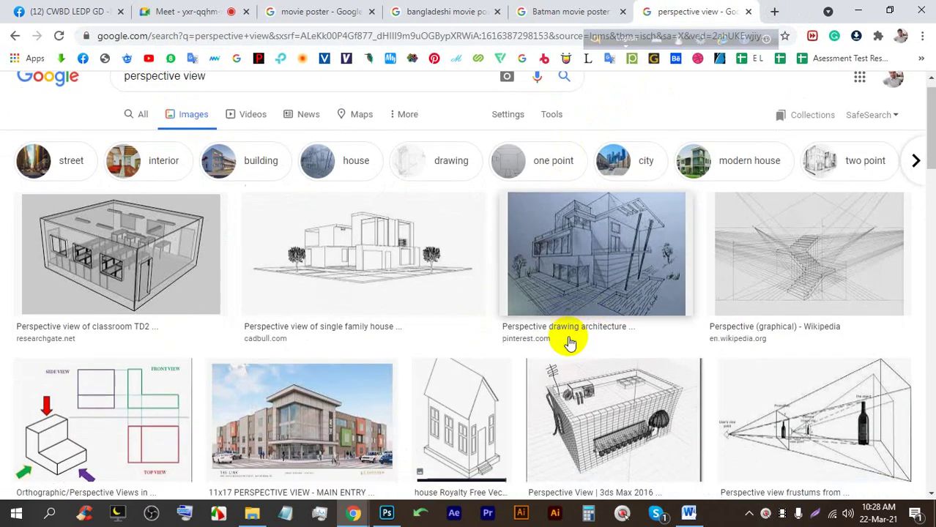
pyautogui.scroll(-1, 454, 316)
pyautogui.scroll(4, 456, 311)
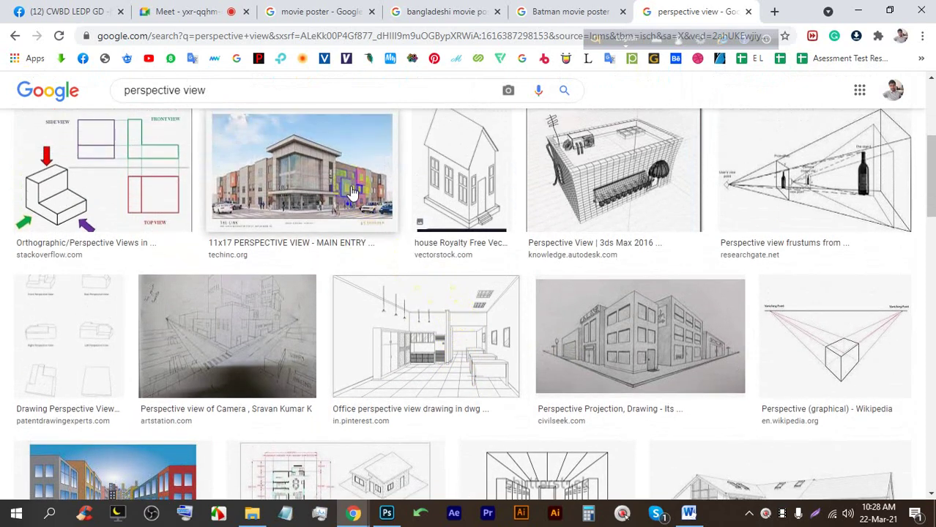
# Preview the TECH, Inc main entry perspective and the related Khobar Mall building image from Pinterest.
pyautogui.scroll(-3, 351, 194)
pyautogui.click(315, 207)
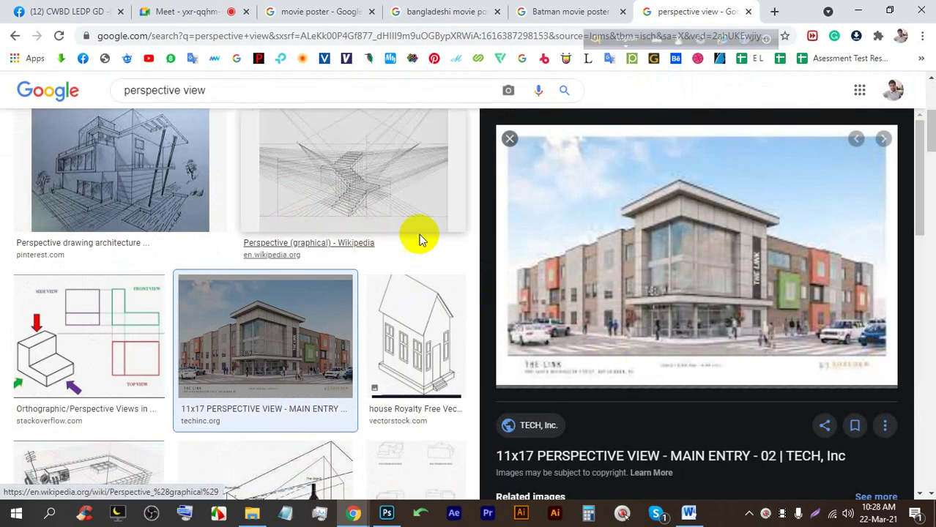
pyautogui.scroll(-10, 705, 242)
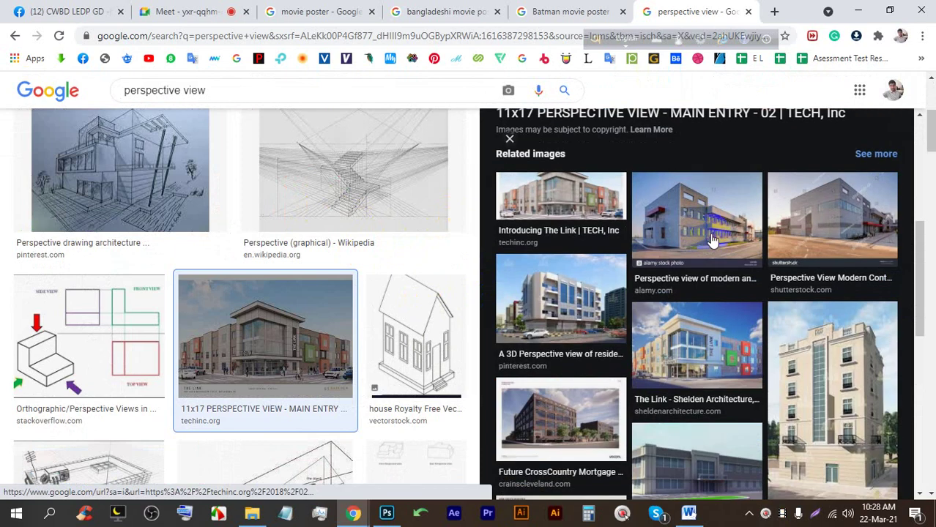
pyautogui.scroll(-3, 551, 249)
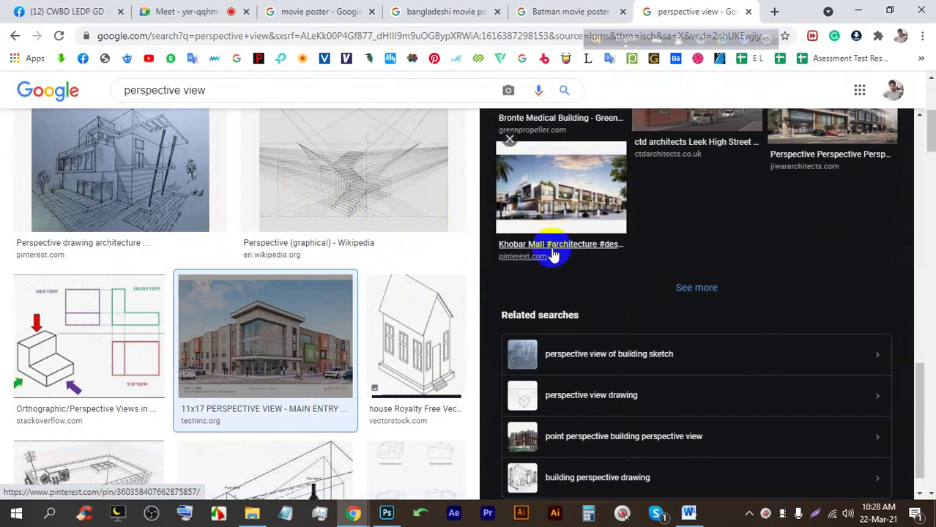
pyautogui.scroll(2, 549, 254)
pyautogui.click(540, 329)
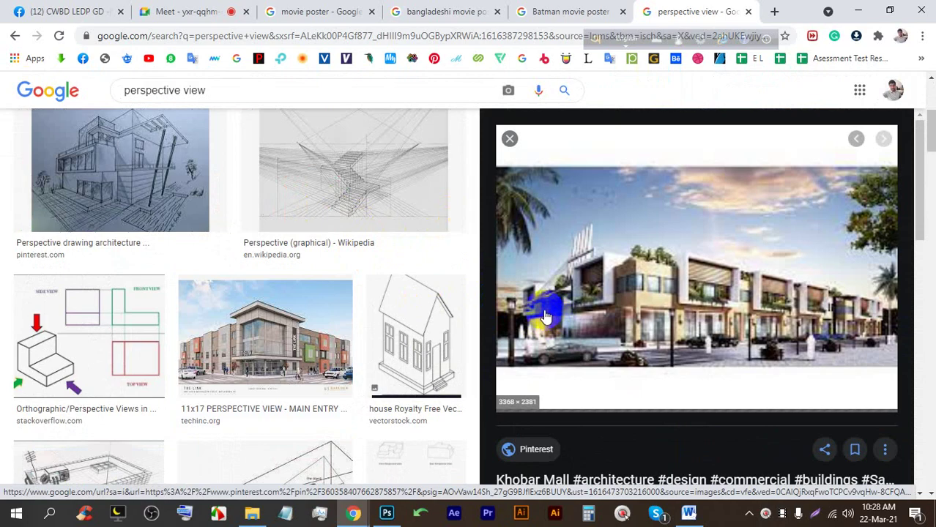
# Return to the Batman movie poster results and compare the Amazon previews of The Dark Knight and The Dark Knight Rises.
pyautogui.click(445, 10)
pyautogui.click(533, 9)
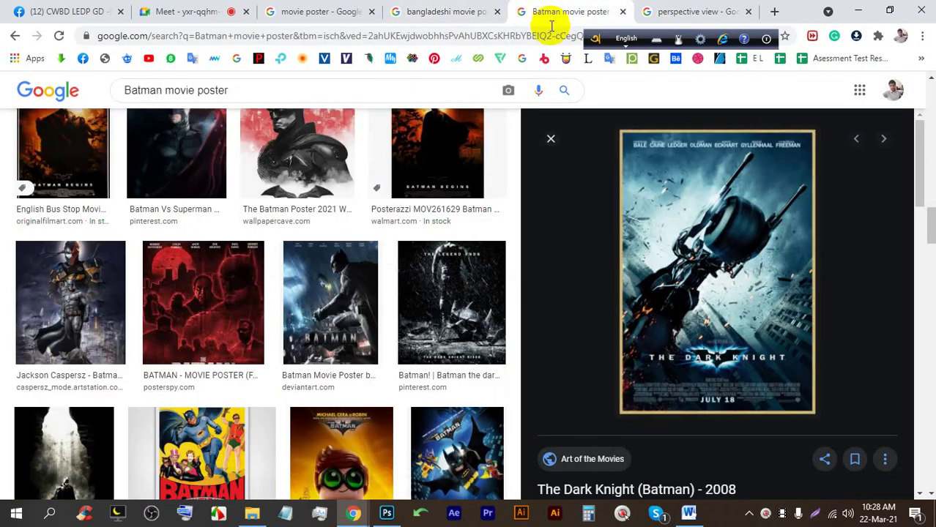
pyautogui.scroll(-5, 265, 318)
pyautogui.scroll(5, 251, 287)
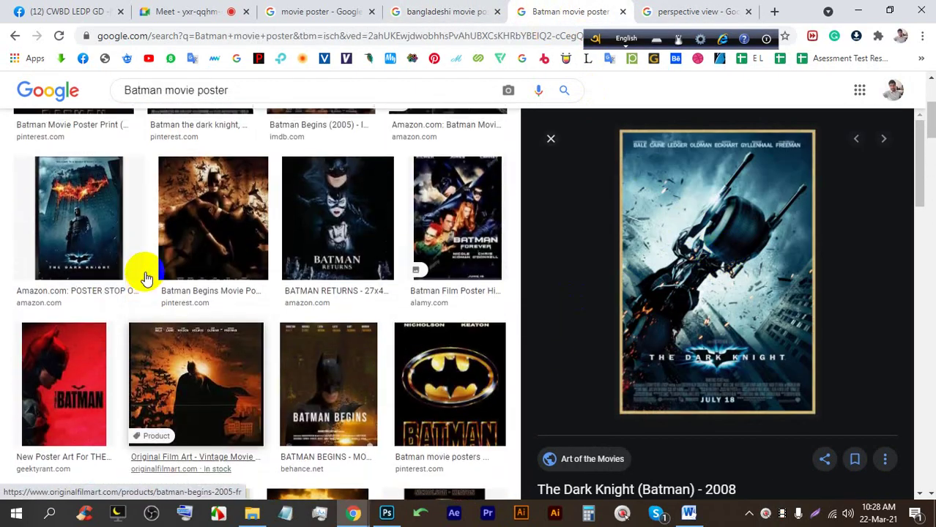
pyautogui.click(79, 345)
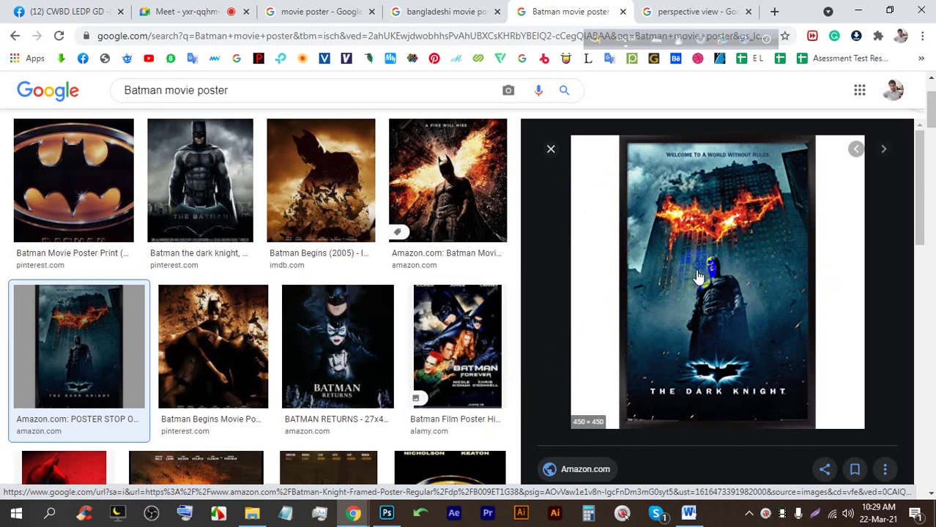
pyautogui.click(457, 158)
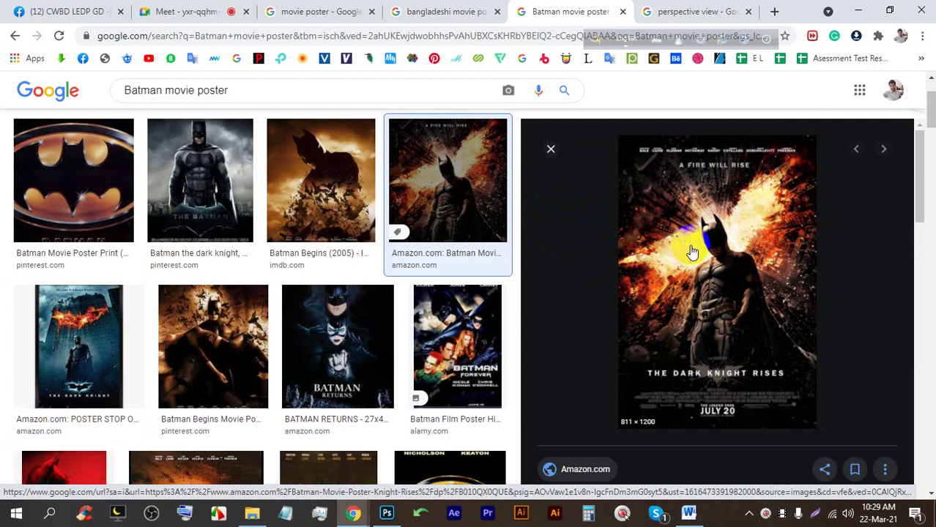
pyautogui.click(108, 331)
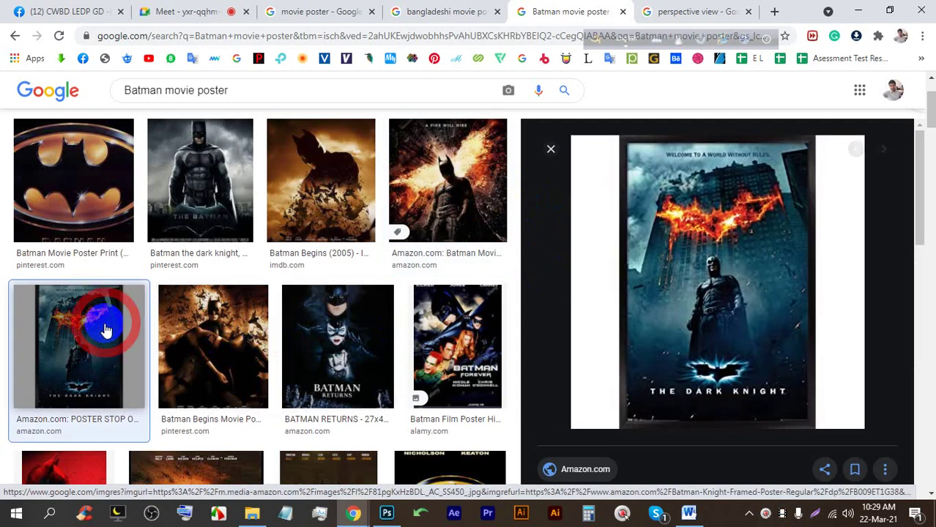
# Preview the IMDb Lego Batman Movie poster and the related wide version from Meewella.
pyautogui.scroll(-8, 683, 318)
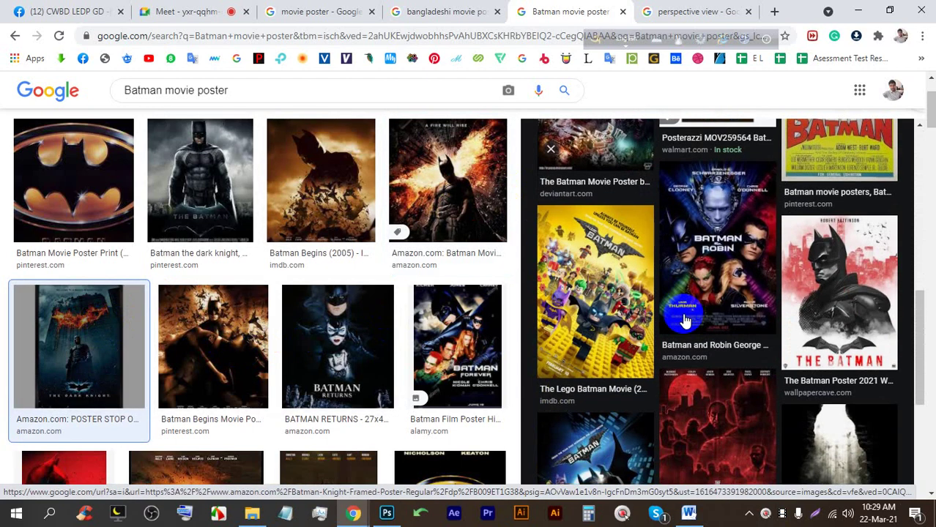
pyautogui.click(624, 287)
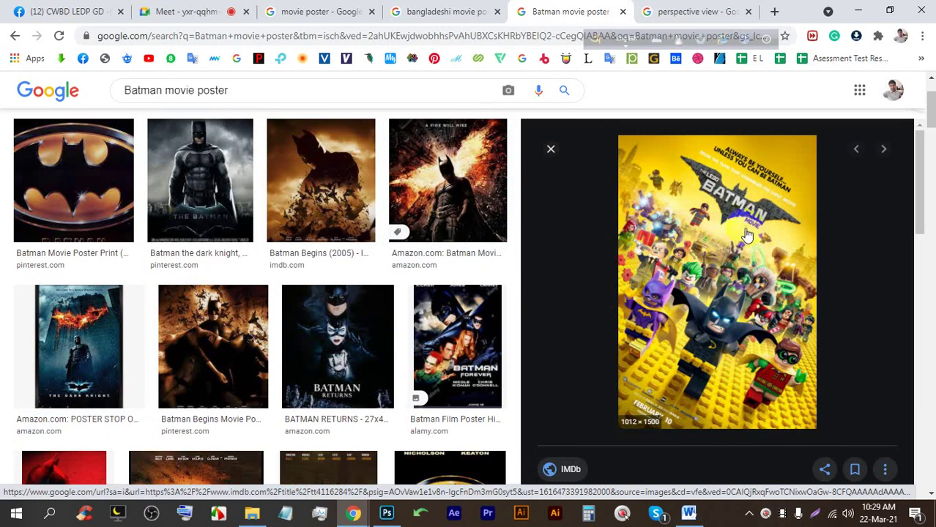
pyautogui.scroll(-5, 769, 263)
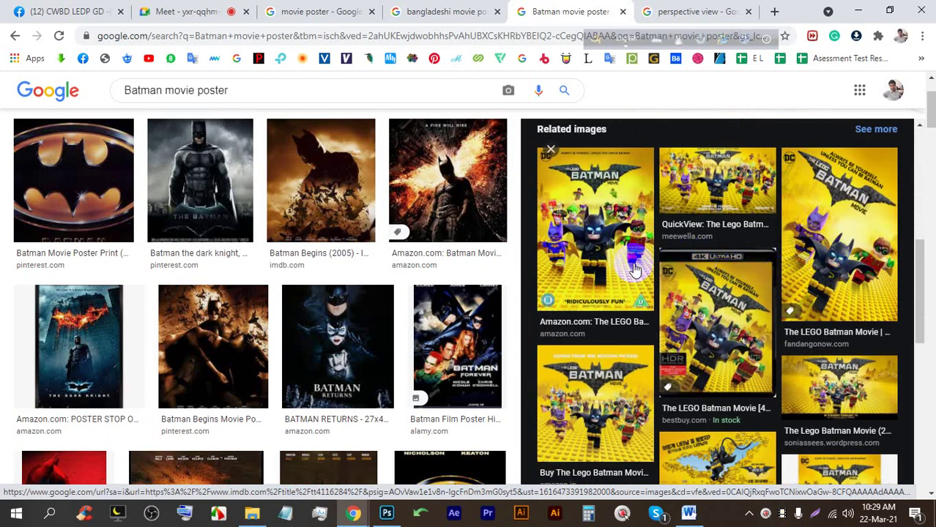
pyautogui.click(725, 158)
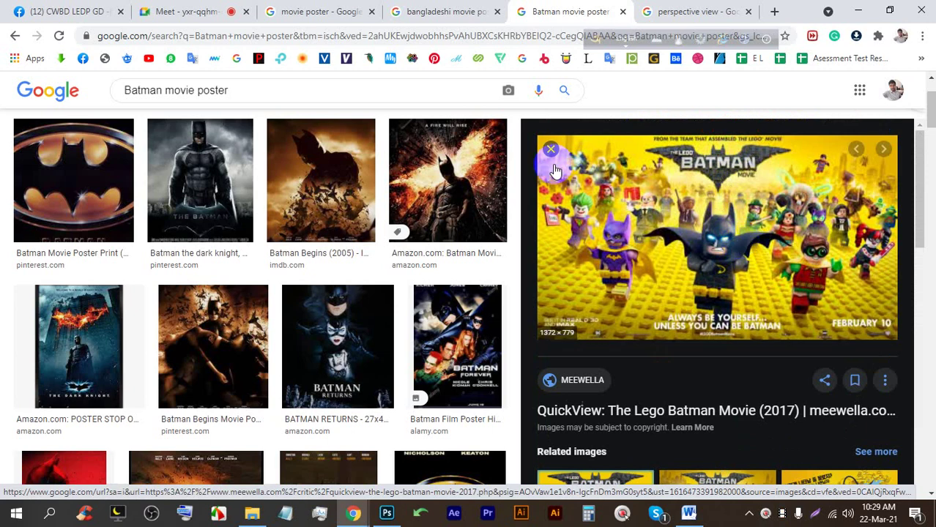
# Return to the general movie poster results and preview the Avengers: Age of Ultron and Titanic posters.
pyautogui.click(323, 11)
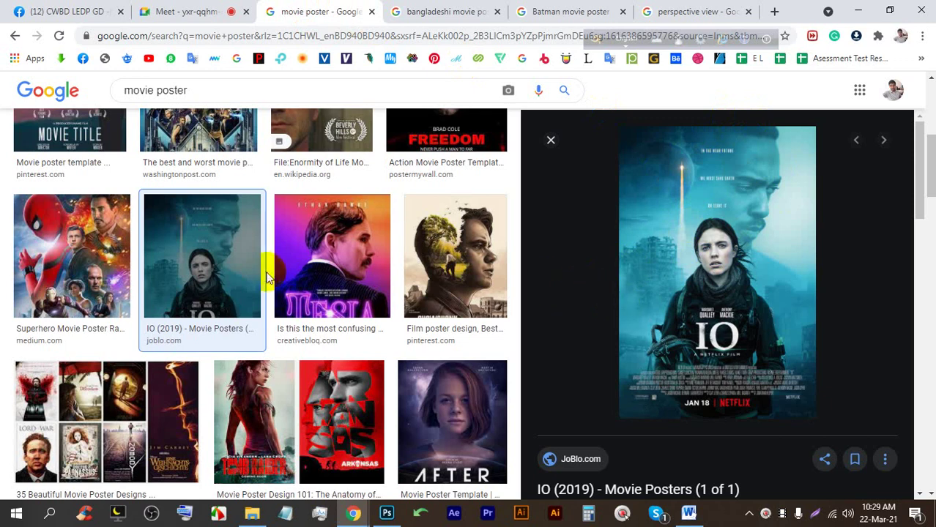
pyautogui.scroll(-5, 272, 268)
pyautogui.click(449, 225)
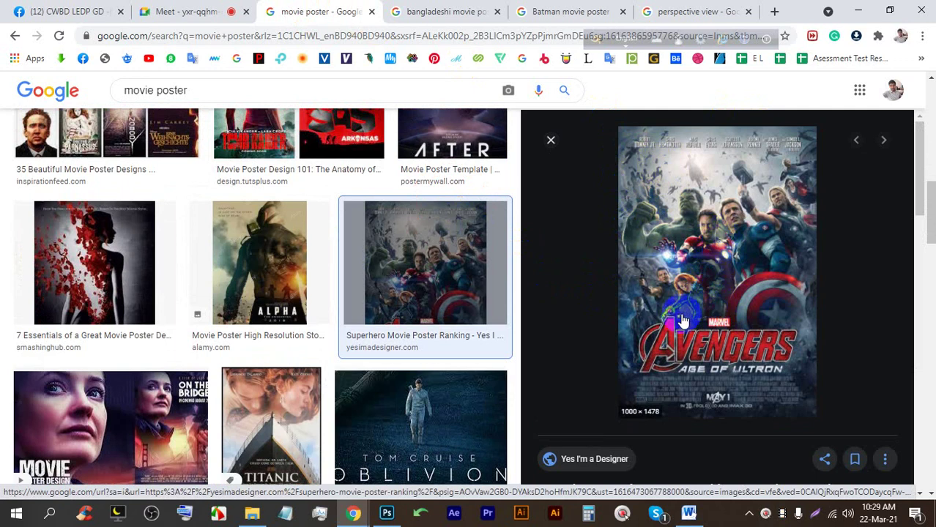
pyautogui.scroll(-4, 313, 247)
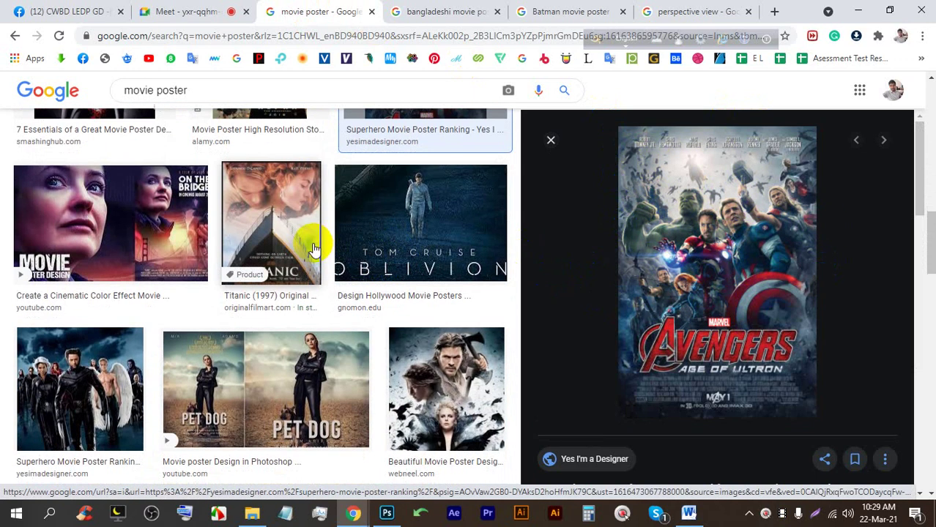
pyautogui.click(304, 238)
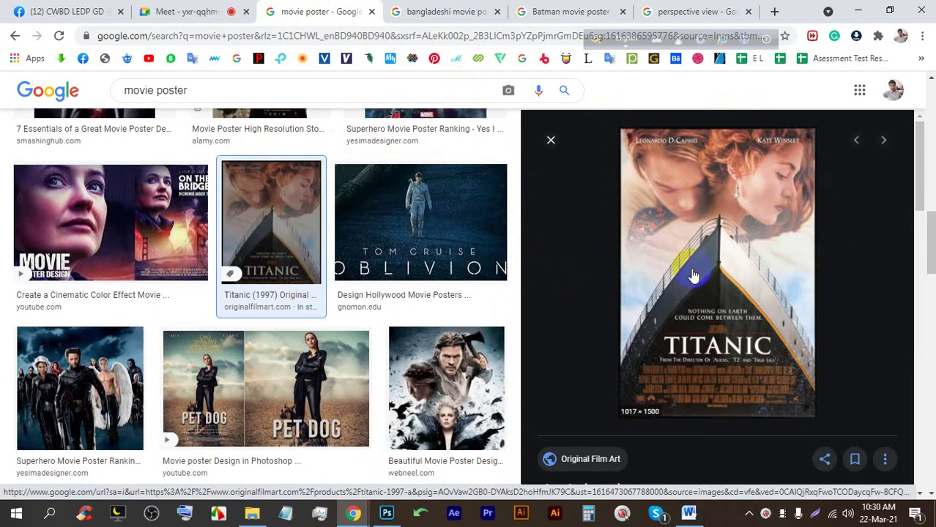
# Preview the X-Men: The Last Stand and Beauty and the Beast posters further down the results.
pyautogui.scroll(-3, 251, 247)
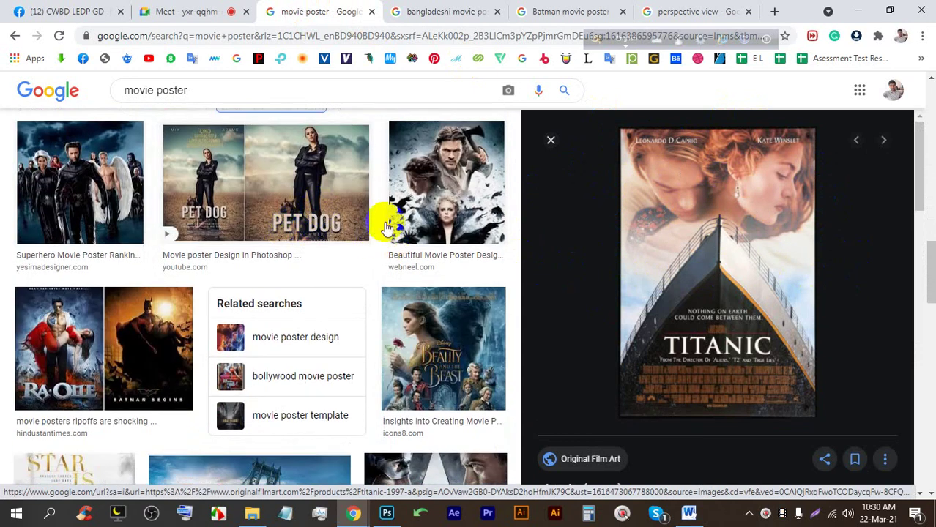
pyautogui.click(63, 169)
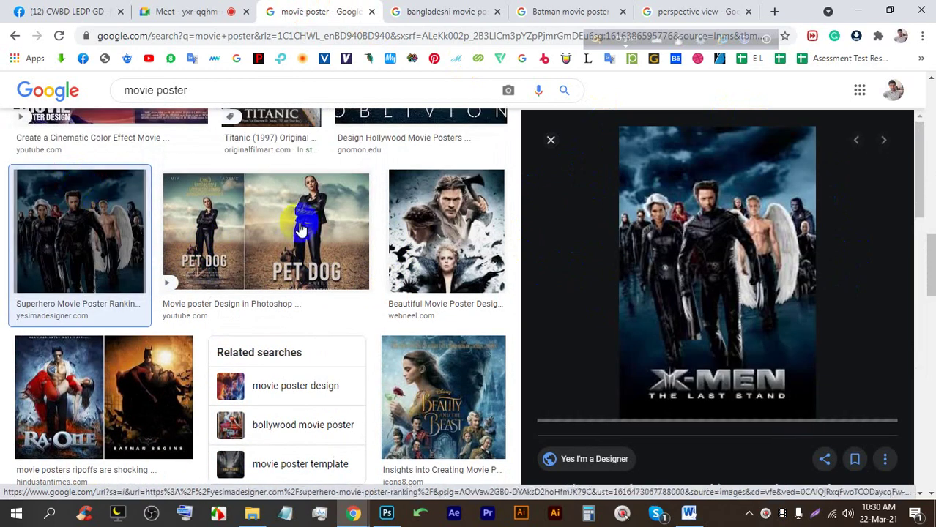
pyautogui.scroll(-1, 246, 378)
pyautogui.scroll(-2, 246, 379)
pyautogui.scroll(2, 382, 377)
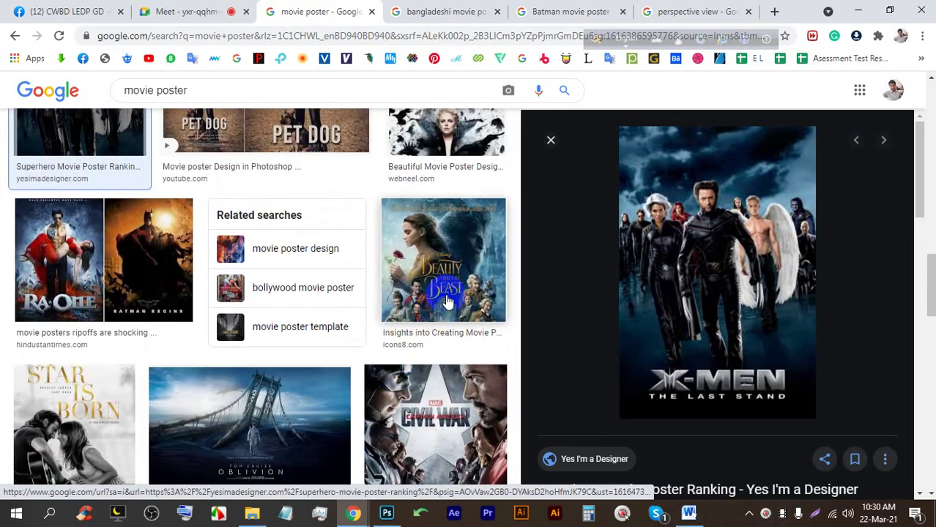
pyautogui.click(443, 309)
# Preview the Death of a Fool poster from 99Designs and the Iceman poster from Alamy.
pyautogui.scroll(-1, 279, 287)
pyautogui.scroll(-5, 278, 287)
pyautogui.scroll(2, 278, 268)
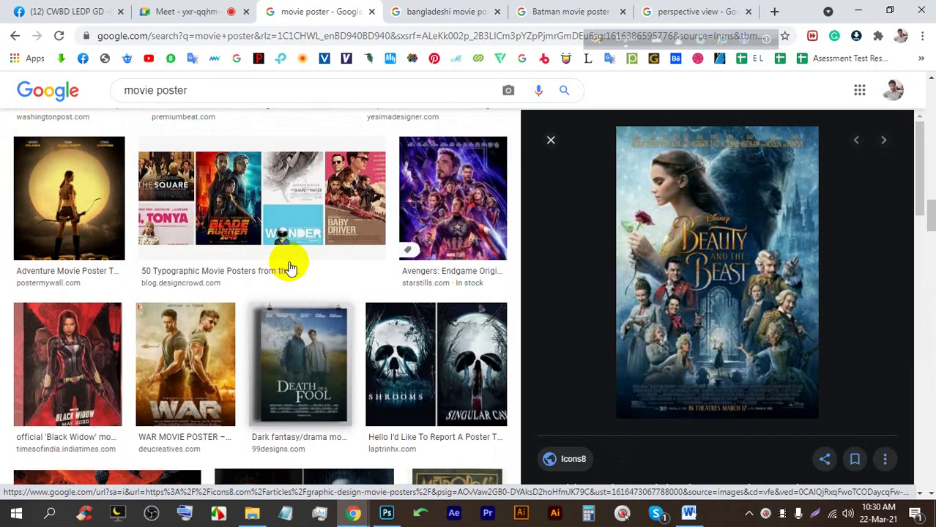
pyautogui.scroll(-2, 289, 266)
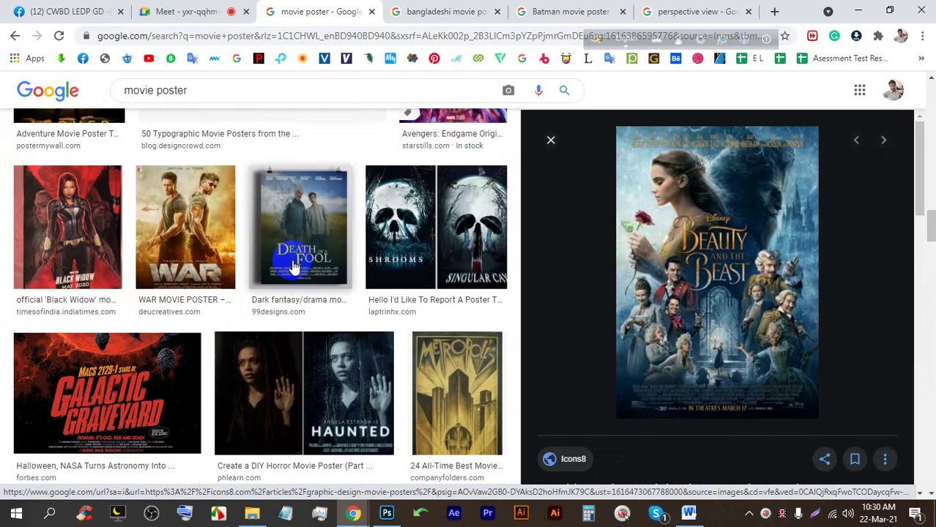
pyautogui.click(282, 220)
pyautogui.scroll(-4, 282, 216)
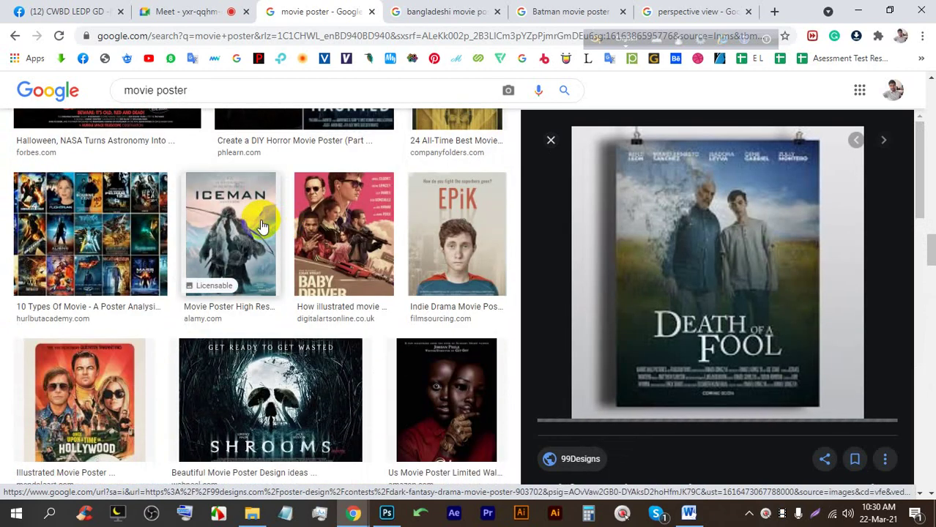
pyautogui.click(267, 210)
# Browse further through the movie poster results and preview the 1917 poster from CineMaterial.
pyautogui.scroll(-3, 291, 292)
pyautogui.scroll(-7, 292, 291)
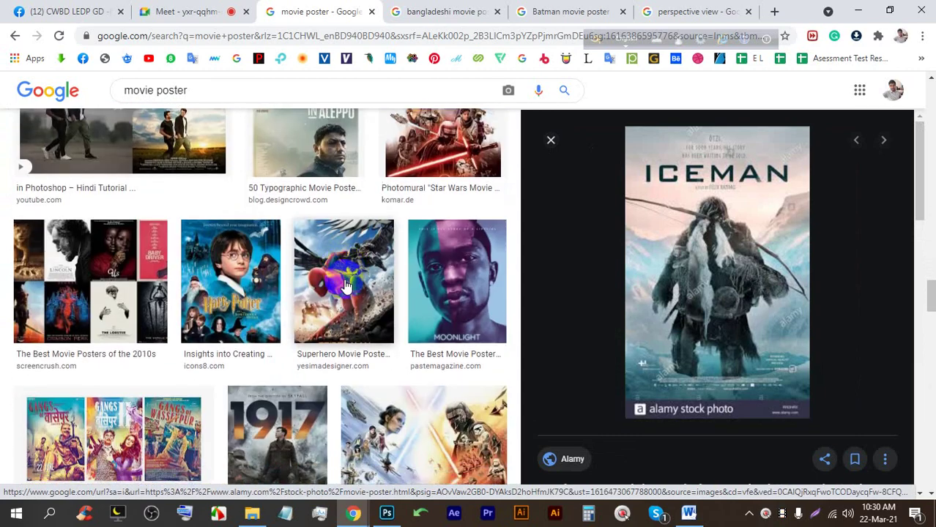
pyautogui.scroll(2, 265, 265)
pyautogui.scroll(-3, 263, 264)
pyautogui.click(268, 191)
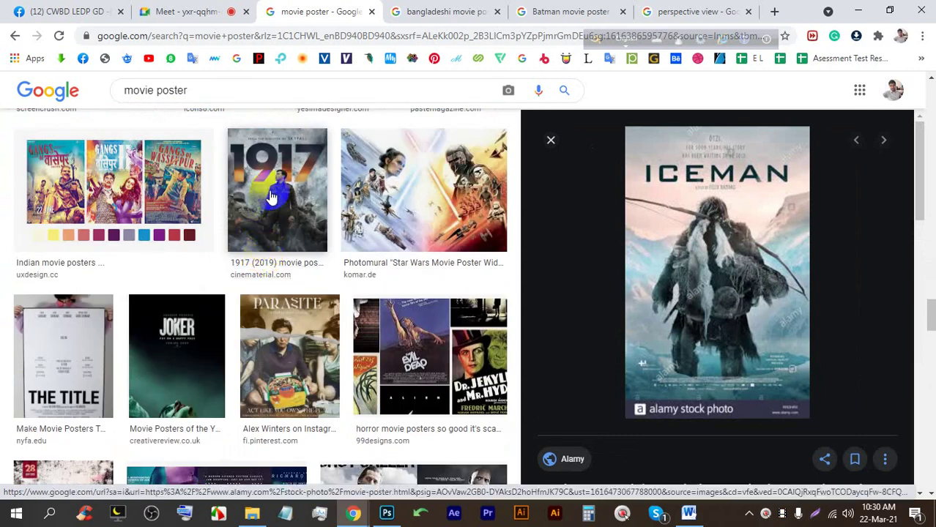
# Change the image search to "movie poster old" and browse the vintage poster results.
pyautogui.click(230, 91)
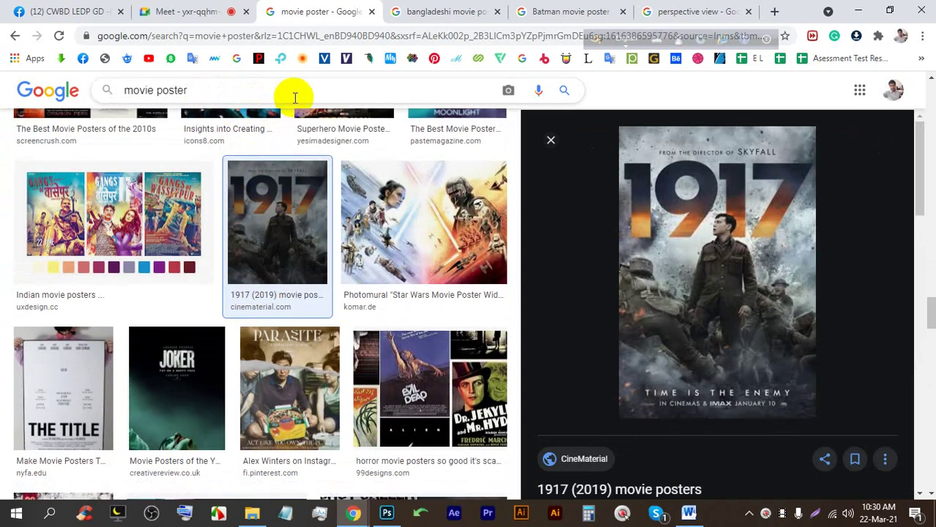
pyautogui.write('old')
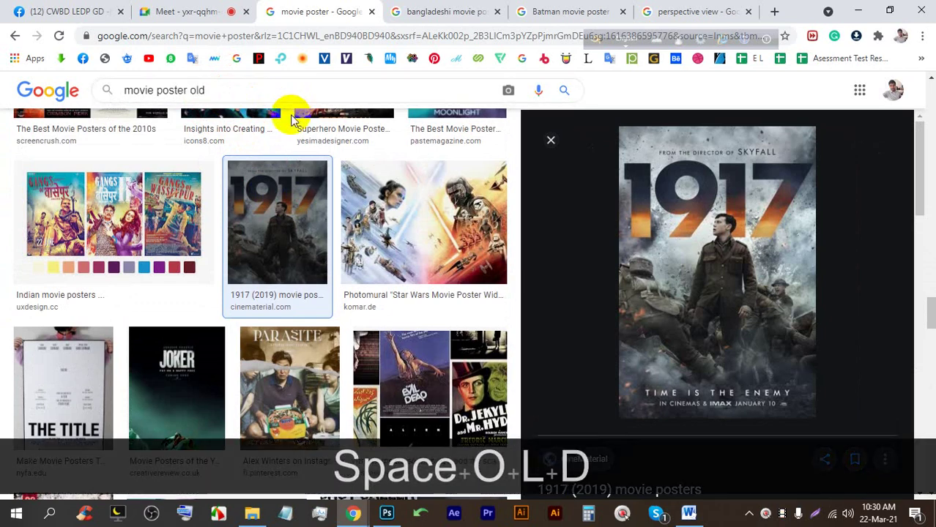
pyautogui.press('Return')
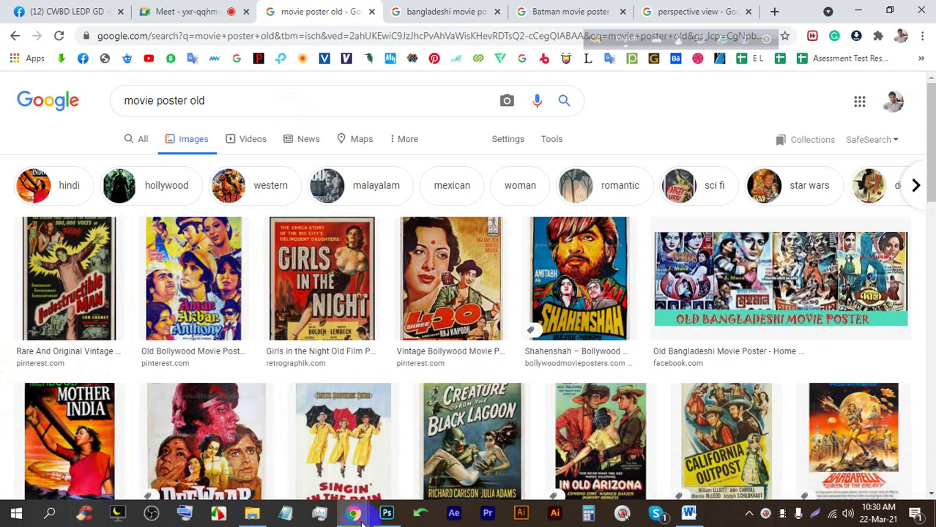
pyautogui.scroll(-2, 228, 428)
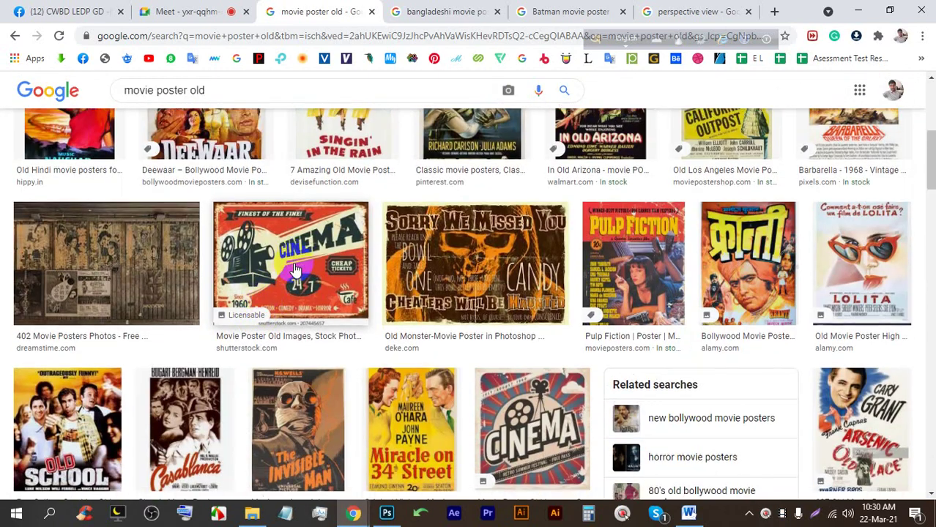
pyautogui.scroll(-3, 293, 273)
pyautogui.scroll(-1, 289, 274)
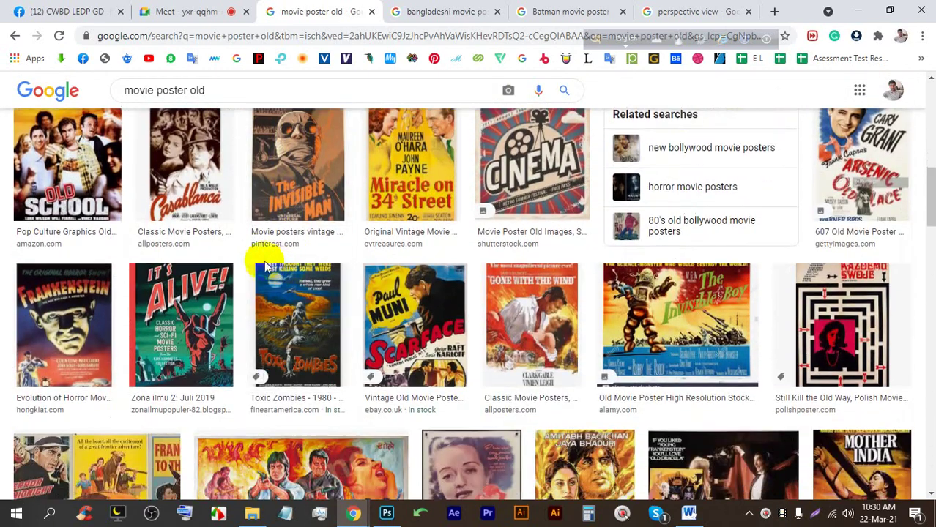
pyautogui.scroll(-3, 296, 212)
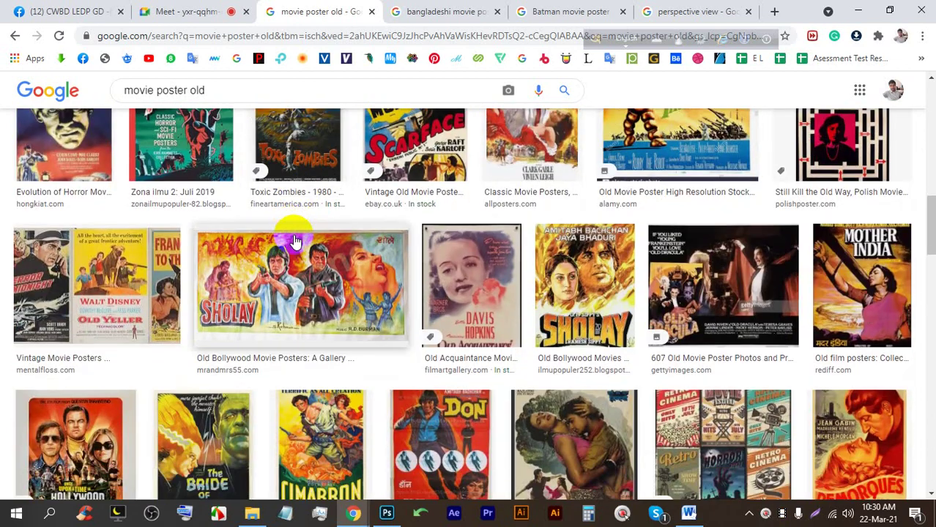
# Preview the wide Sholay poster from the old Bollywood gallery and browse more vintage posters beside it.
pyautogui.click(322, 260)
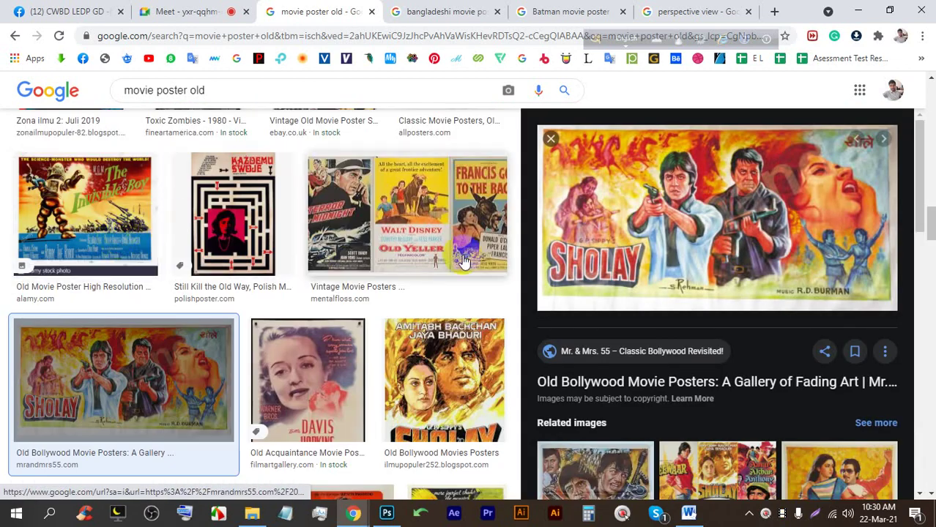
pyautogui.scroll(-7, 318, 260)
pyautogui.scroll(-11, 318, 260)
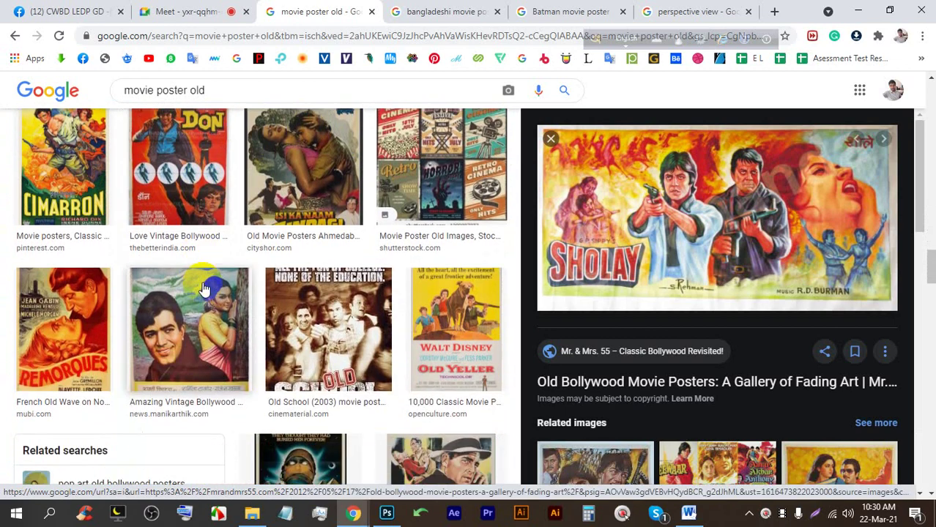
pyautogui.scroll(-2, 263, 274)
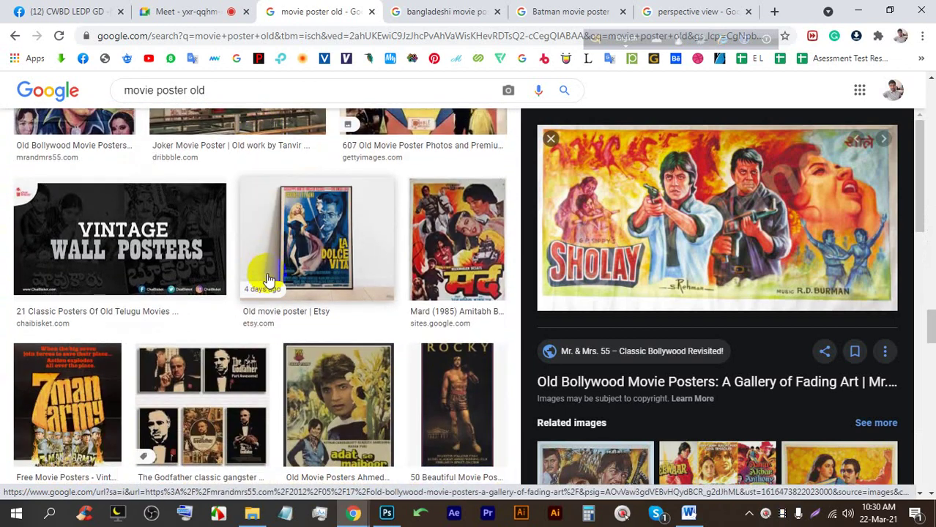
pyautogui.scroll(-9, 269, 284)
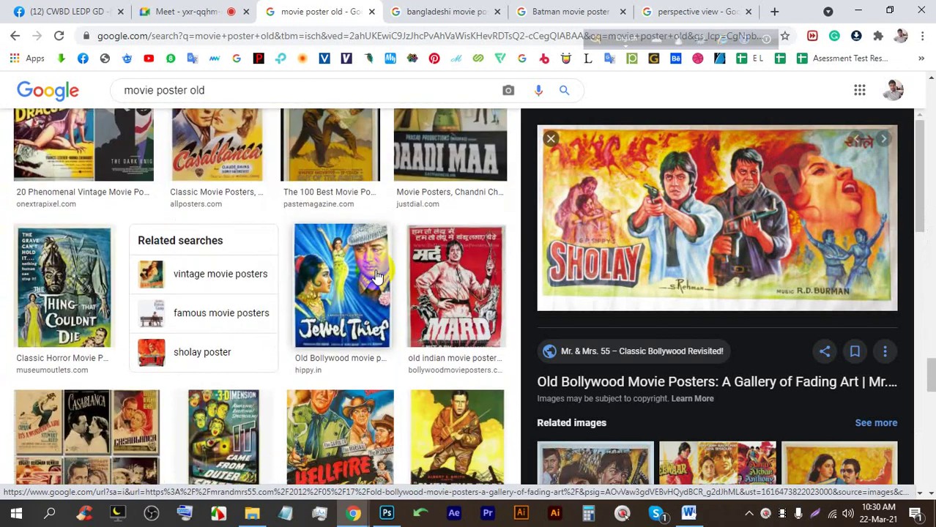
pyautogui.scroll(-4, 476, 287)
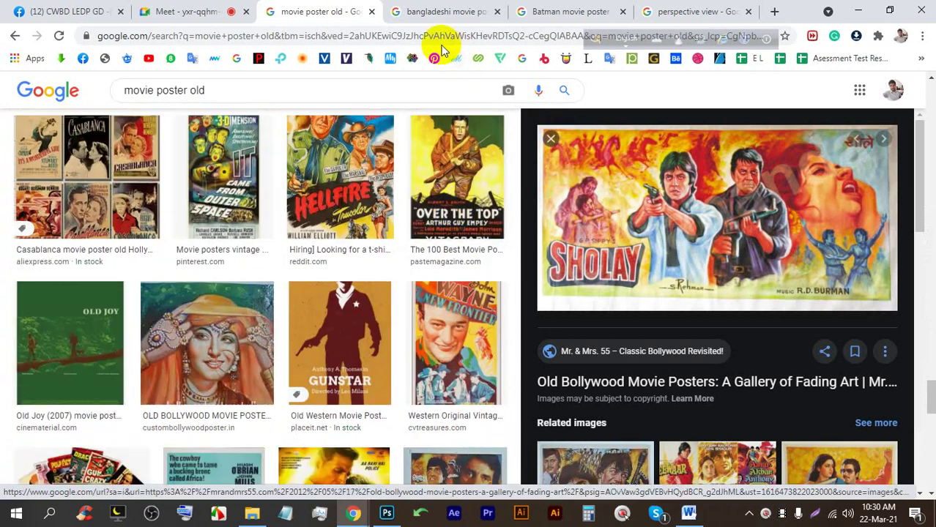
# Go back to the earlier "movie poster" results and look through the modern posters around the 1917 preview.
pyautogui.click(9, 36)
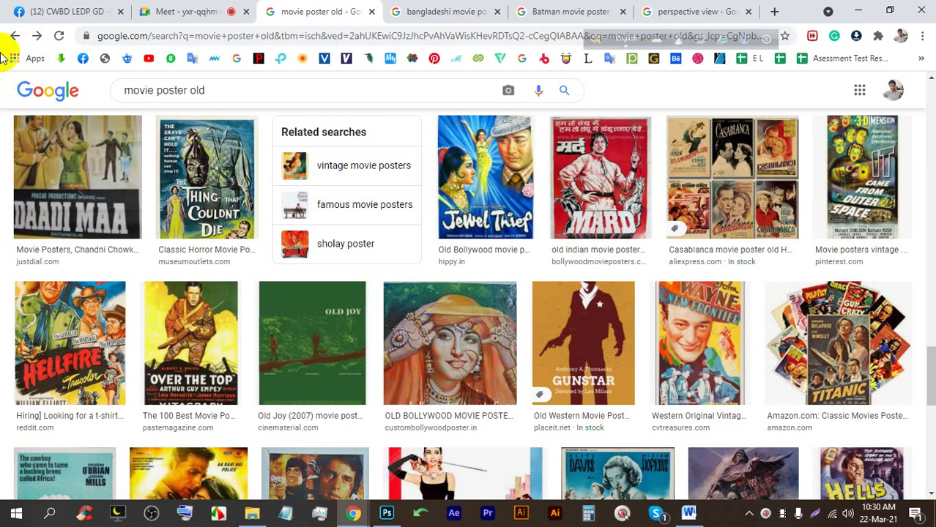
pyautogui.click(10, 36)
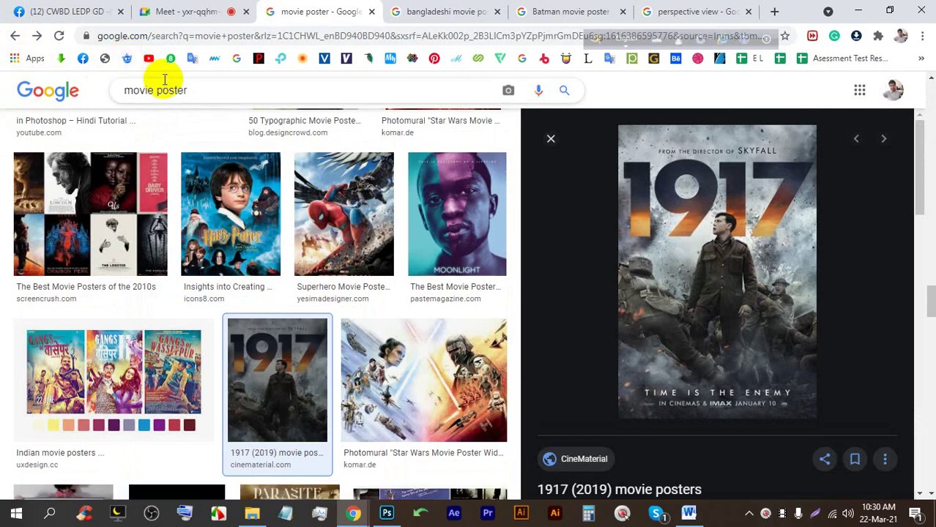
pyautogui.scroll(-8, 388, 278)
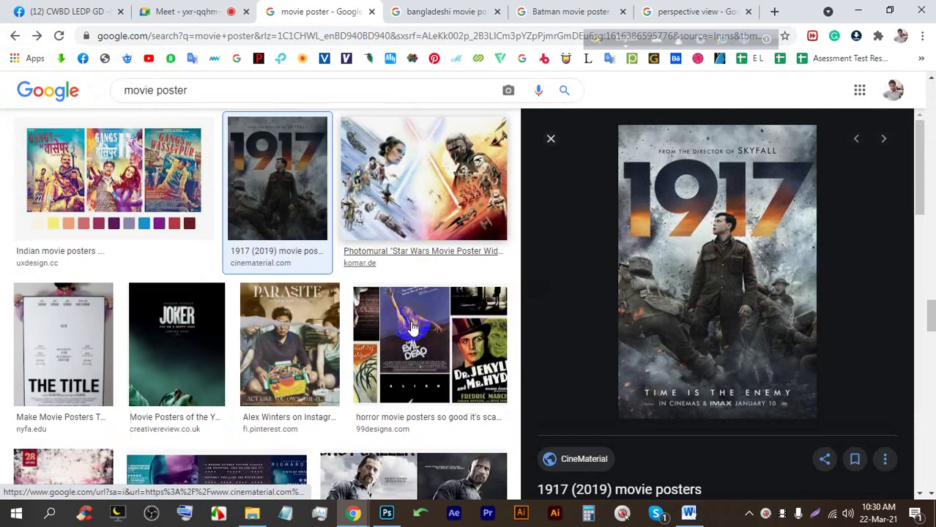
pyautogui.scroll(-5, 380, 272)
pyautogui.scroll(5, 445, 257)
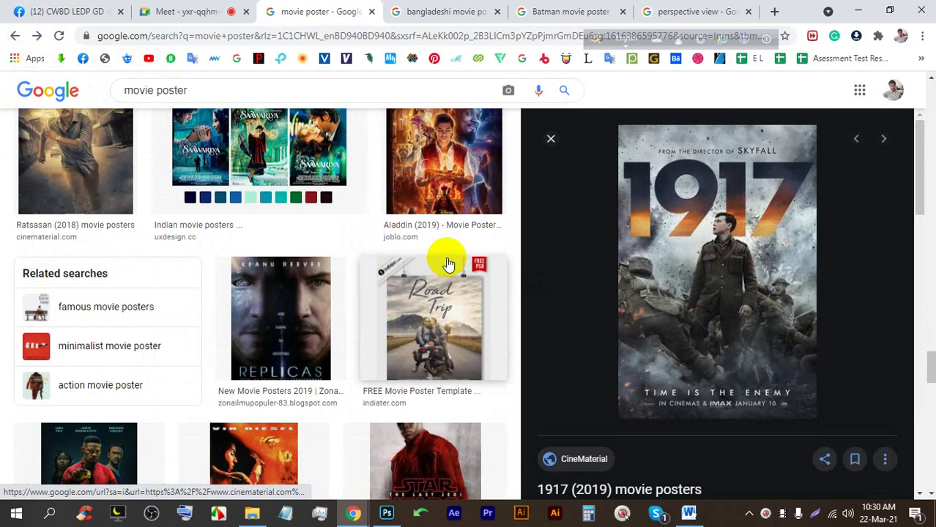
pyautogui.scroll(5, 396, 251)
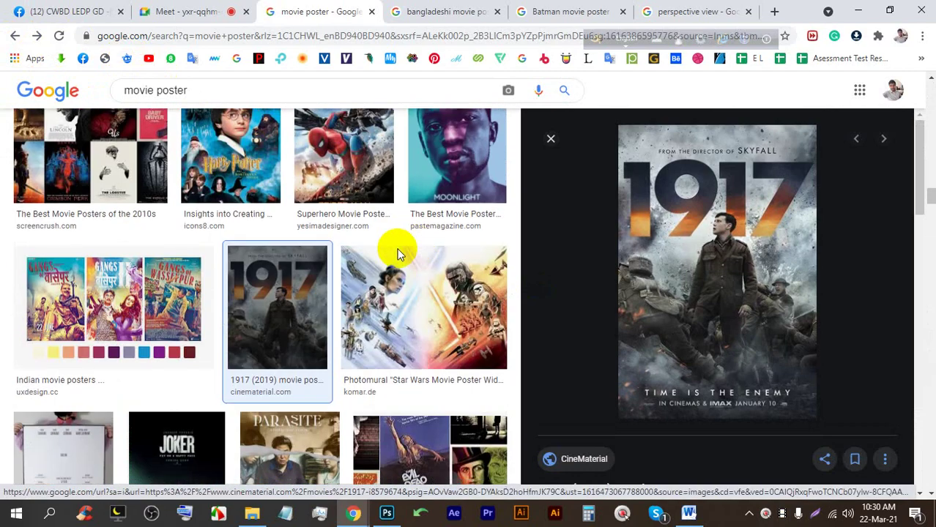
pyautogui.scroll(-5, 543, 271)
pyautogui.scroll(3, 556, 205)
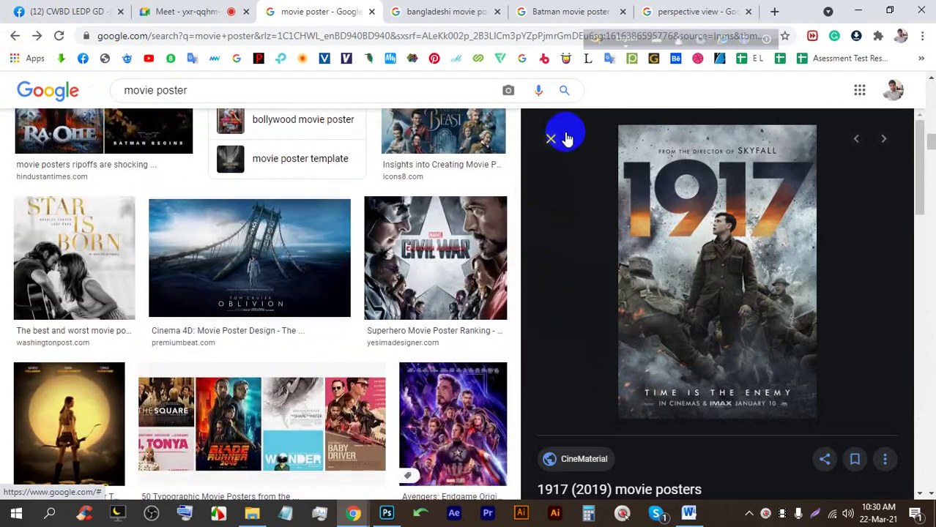
# Revisit the Bangladeshi and Batman poster results, and browse the perspective view image results.
pyautogui.click(413, 11)
pyautogui.click(549, 11)
pyautogui.click(439, 11)
pyautogui.click(695, 11)
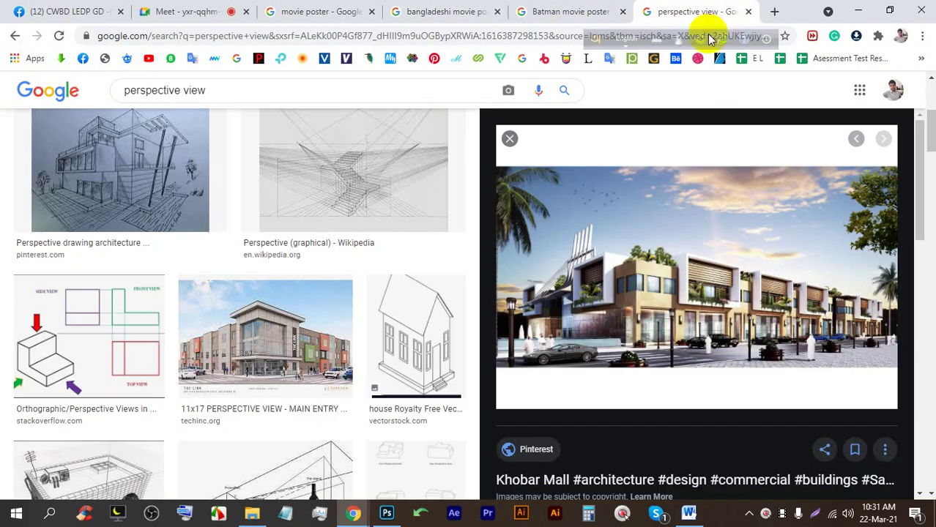
pyautogui.scroll(-5, 510, 282)
pyautogui.scroll(-3, 510, 282)
pyautogui.scroll(-15, 397, 272)
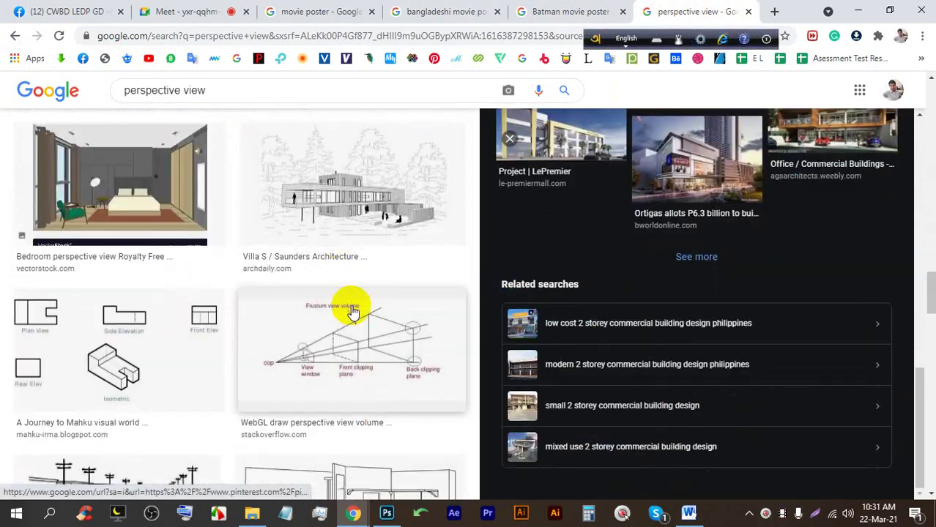
pyautogui.scroll(5, 440, 307)
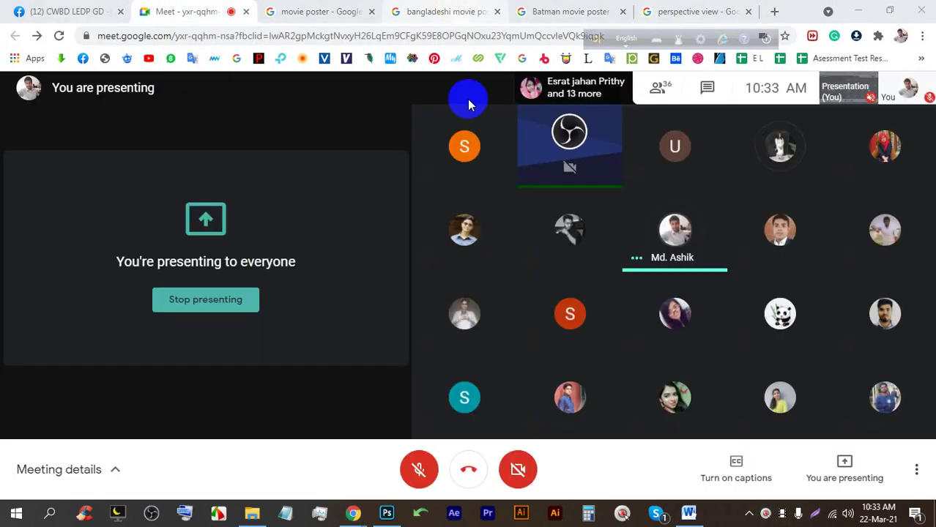
# Open the fiverr.com home page in a new browser tab.
pyautogui.moveTo(386, 517)
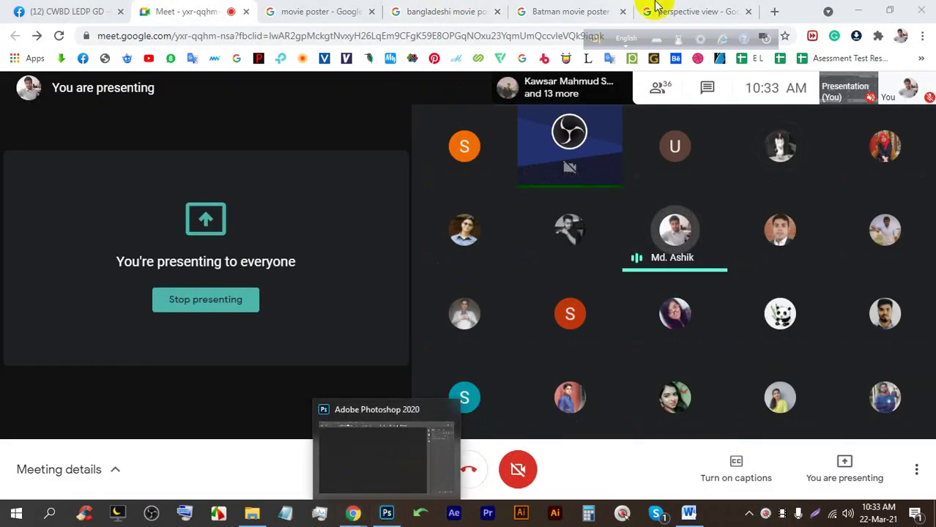
pyautogui.click(688, 12)
pyautogui.click(776, 9)
pyautogui.click(192, 8)
pyautogui.click(675, 9)
pyautogui.click(449, 36)
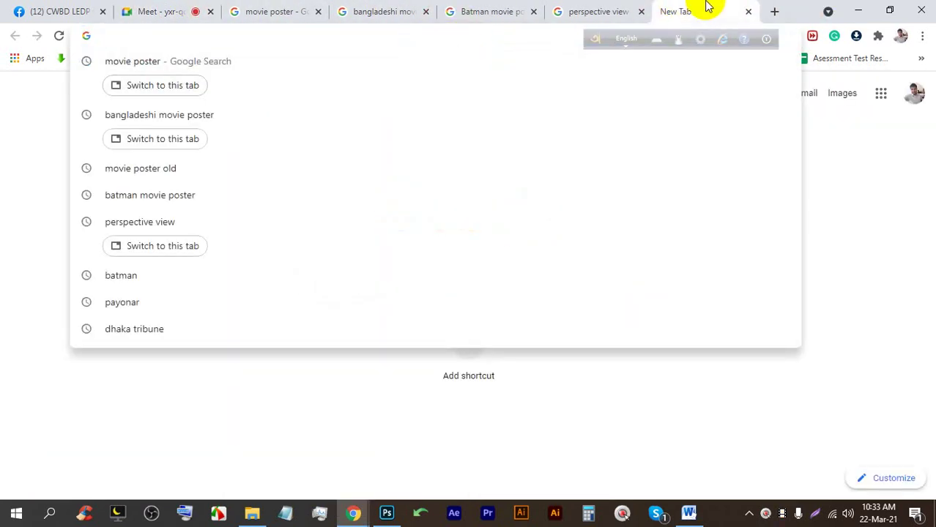
pyautogui.write('fi')
pyautogui.press('Return')
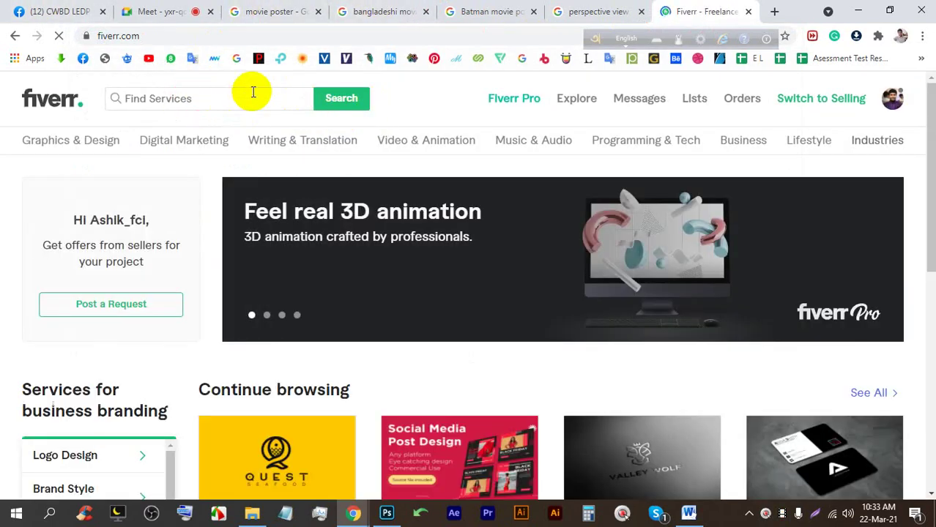
# Search Fiverr for "movie poster" services.
pyautogui.write('mov')
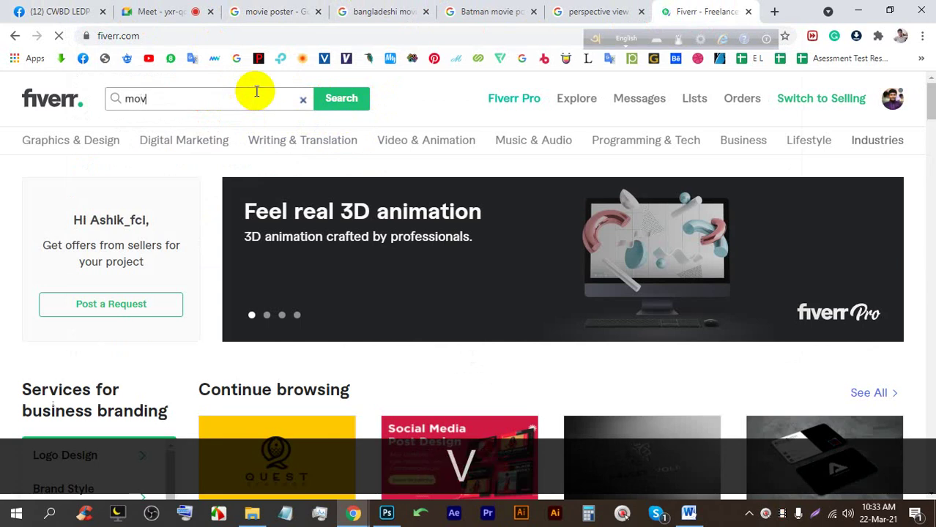
pyautogui.write('ie poster')
pyautogui.press('Return')
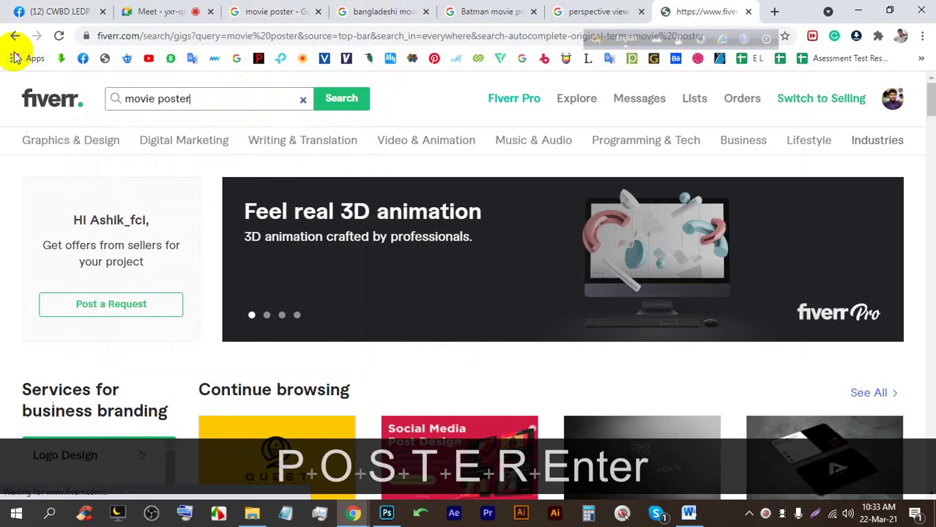
# Examine the first rows of movie poster gigs, including their starting prices, ratings, seller levels and the Fiverr's Choice badge.
pyautogui.scroll(-2, 483, 216)
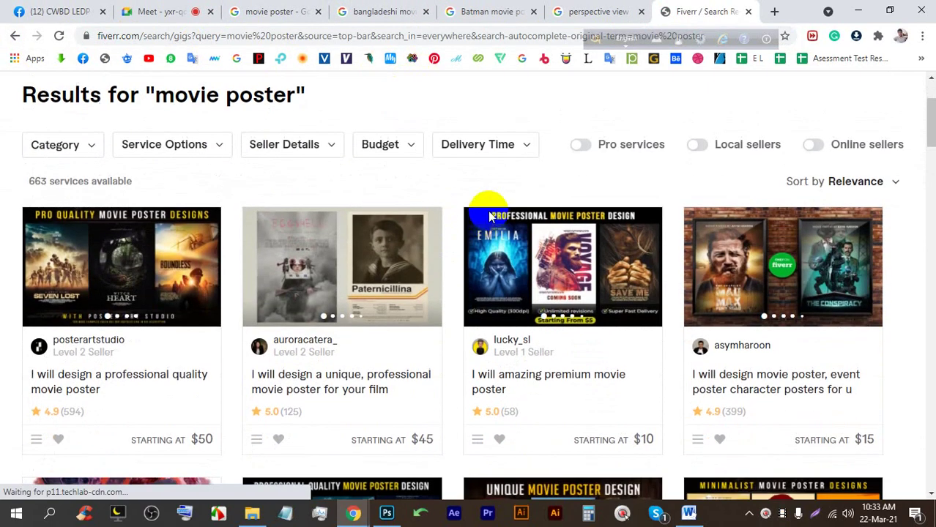
pyautogui.scroll(-1, 499, 196)
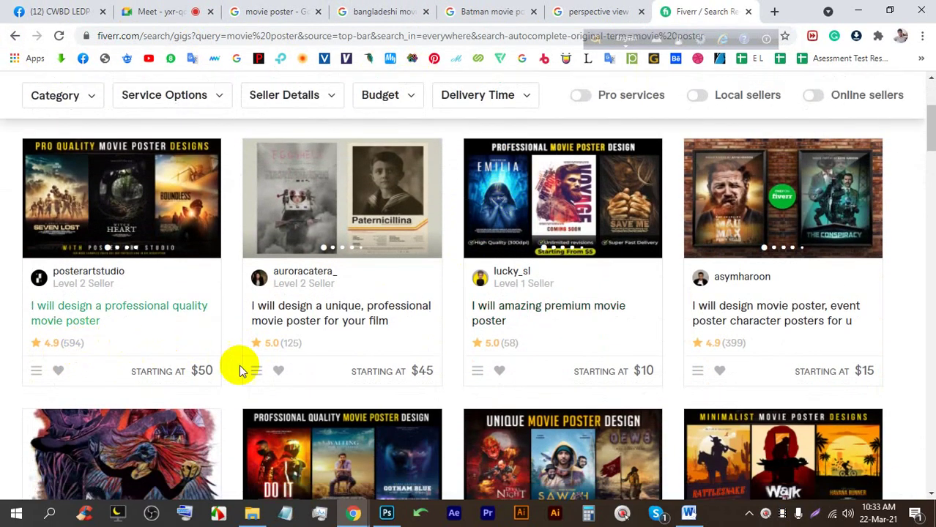
pyautogui.scroll(1, 457, 431)
pyautogui.scroll(-2, 456, 421)
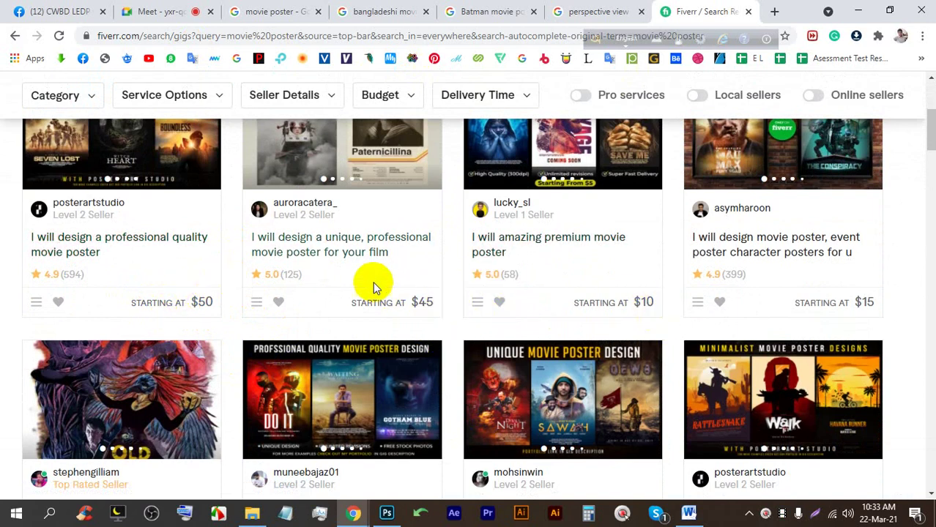
pyautogui.scroll(-2, 372, 285)
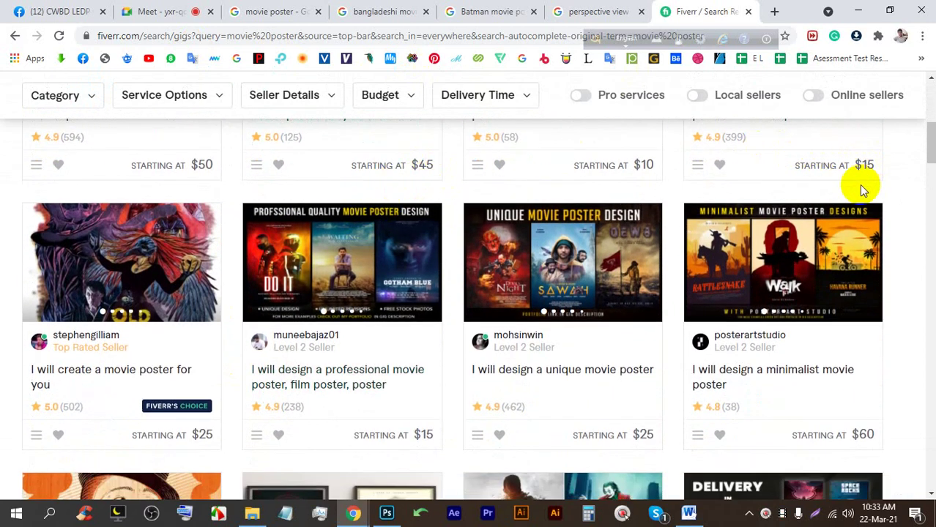
pyautogui.scroll(-2, 782, 285)
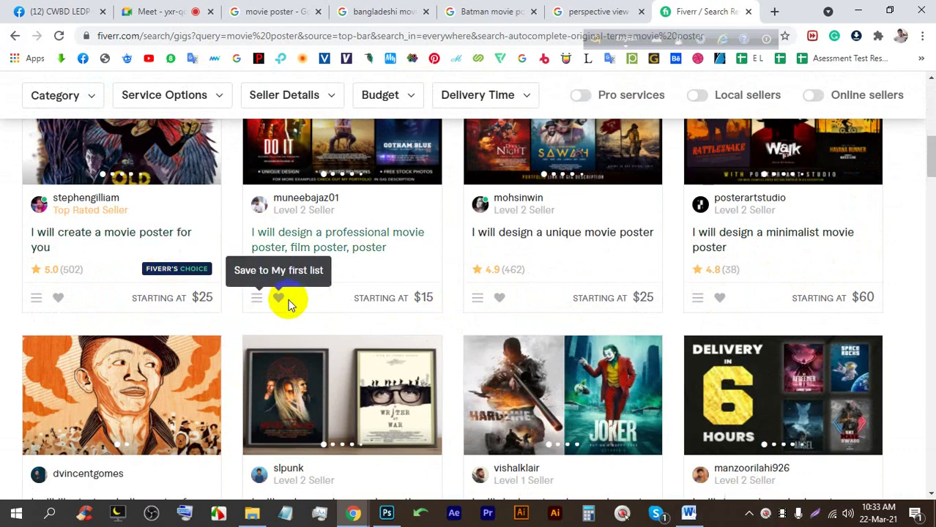
pyautogui.scroll(2, 293, 330)
pyautogui.scroll(-1, 179, 315)
pyautogui.moveTo(179, 322)
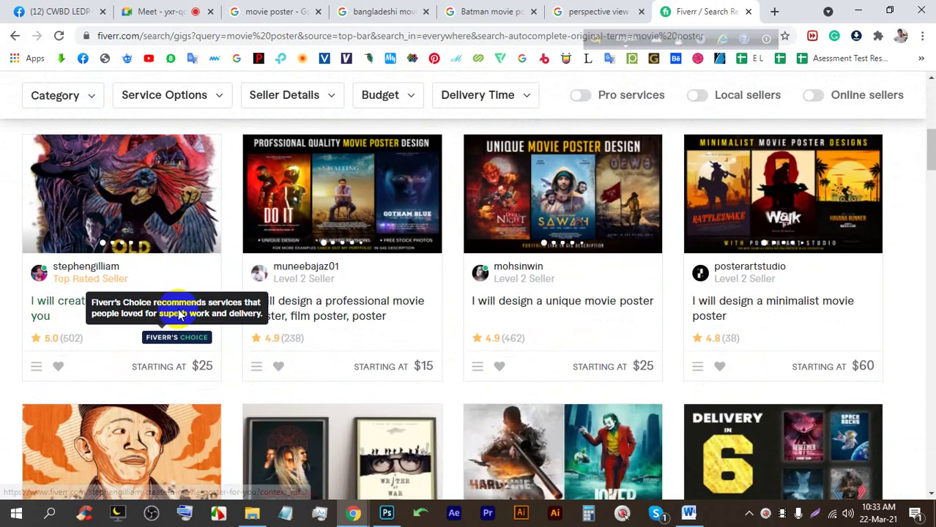
# Browse the remaining movie poster gigs down the results page, checking the Pro Verified badge, seller levels and prices.
pyautogui.scroll(-6, 560, 194)
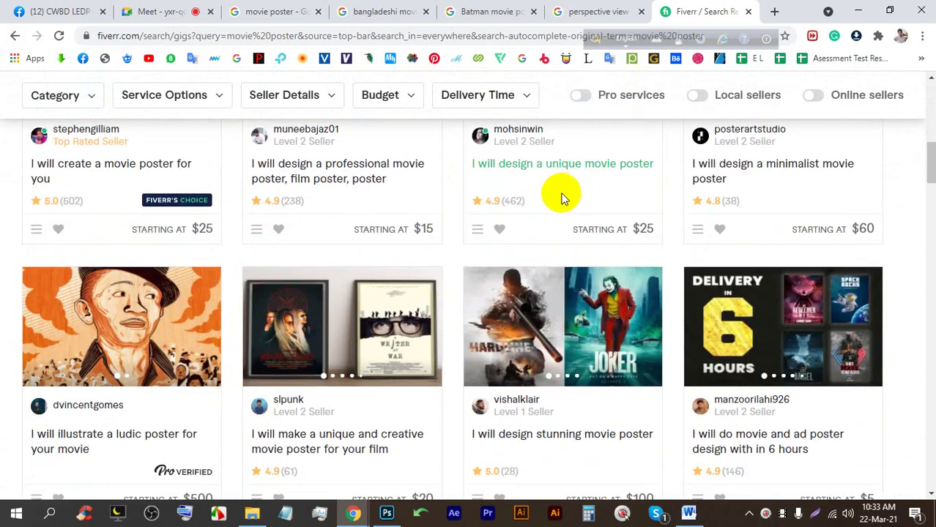
pyautogui.scroll(-2, 688, 290)
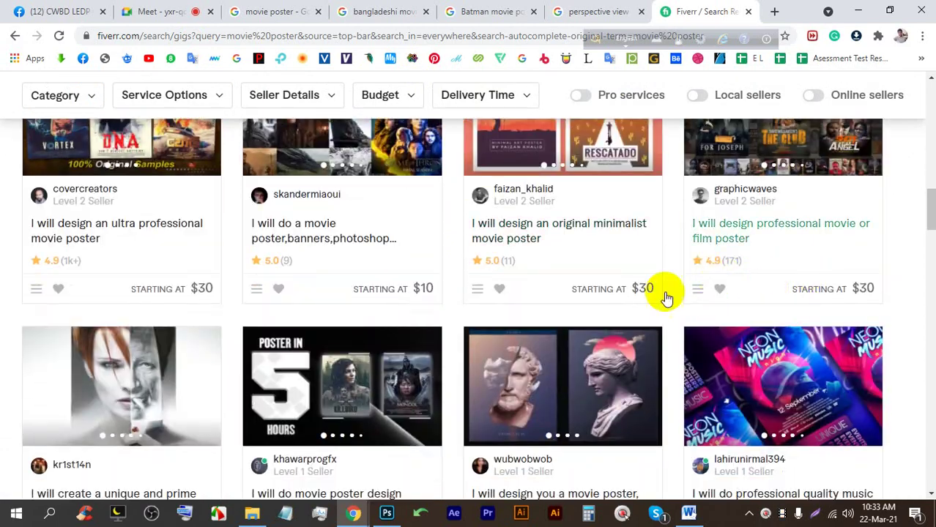
pyautogui.scroll(-1, 260, 293)
pyautogui.scroll(-4, 267, 347)
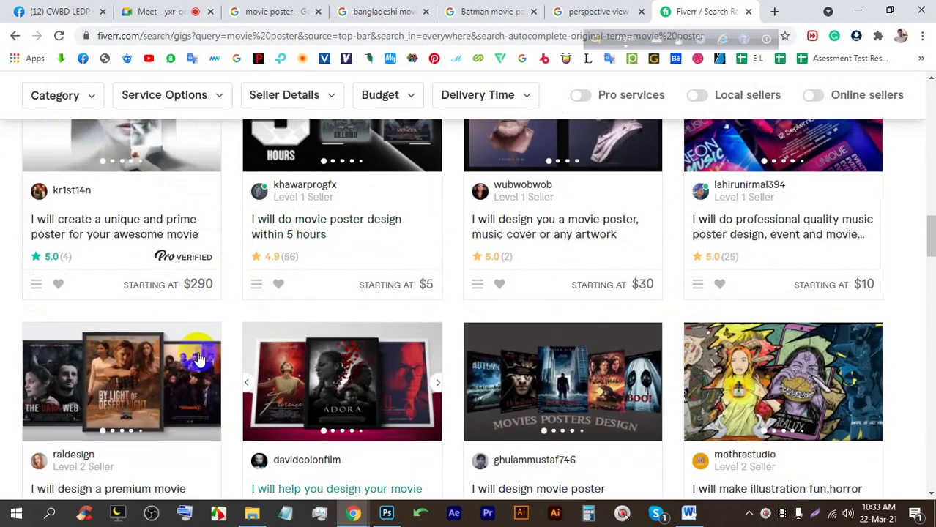
pyautogui.scroll(-3, 388, 323)
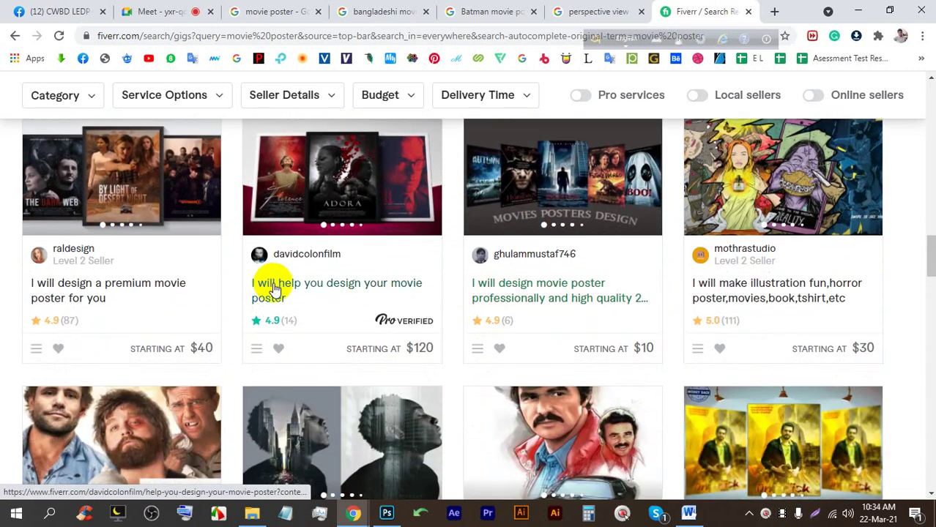
pyautogui.moveTo(383, 320)
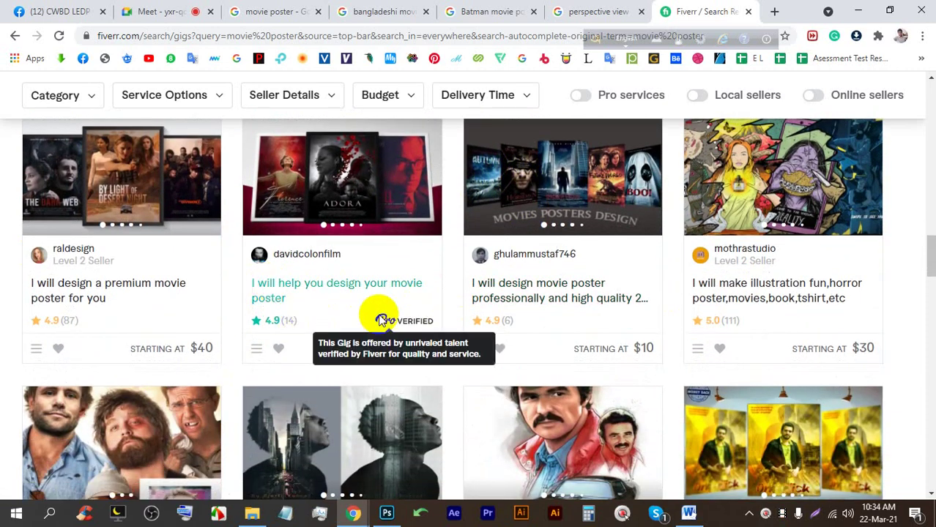
pyautogui.scroll(-3, 450, 286)
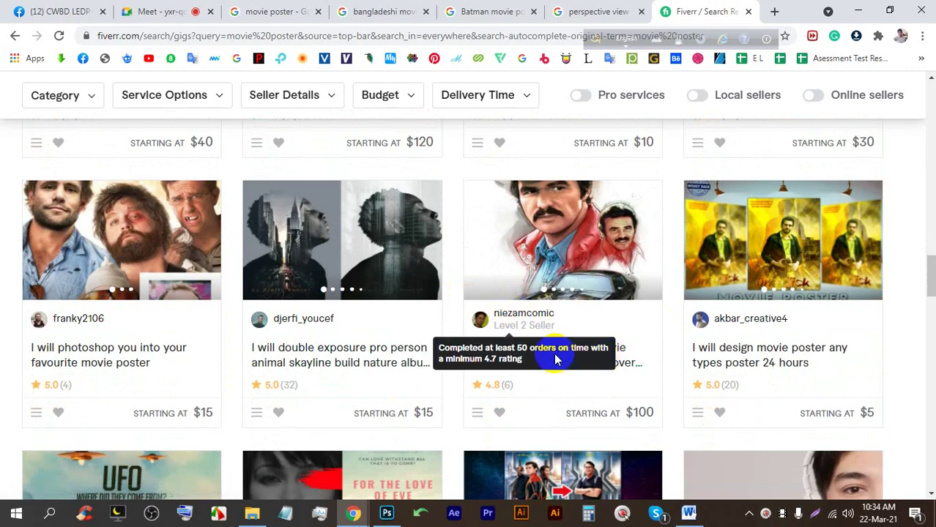
pyautogui.scroll(-3, 554, 353)
pyautogui.scroll(-2, 538, 339)
pyautogui.scroll(-2, 538, 338)
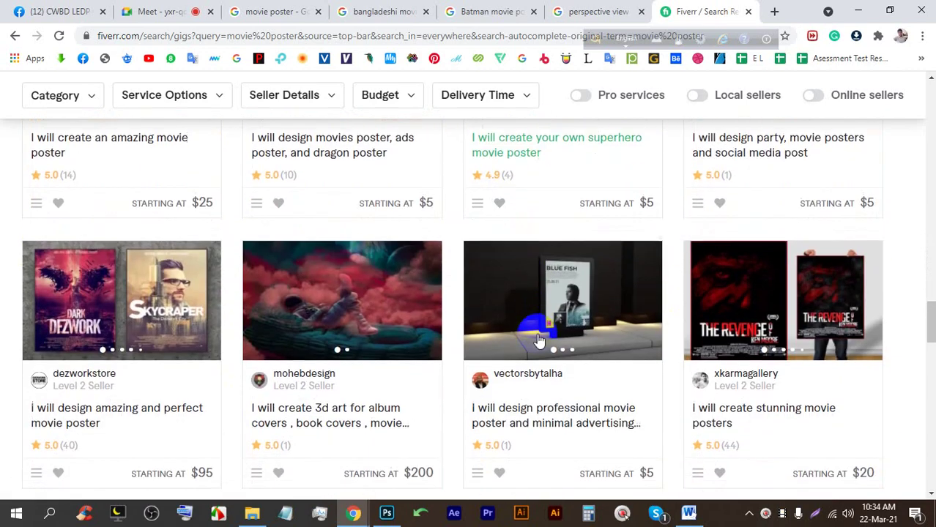
pyautogui.scroll(-2, 299, 297)
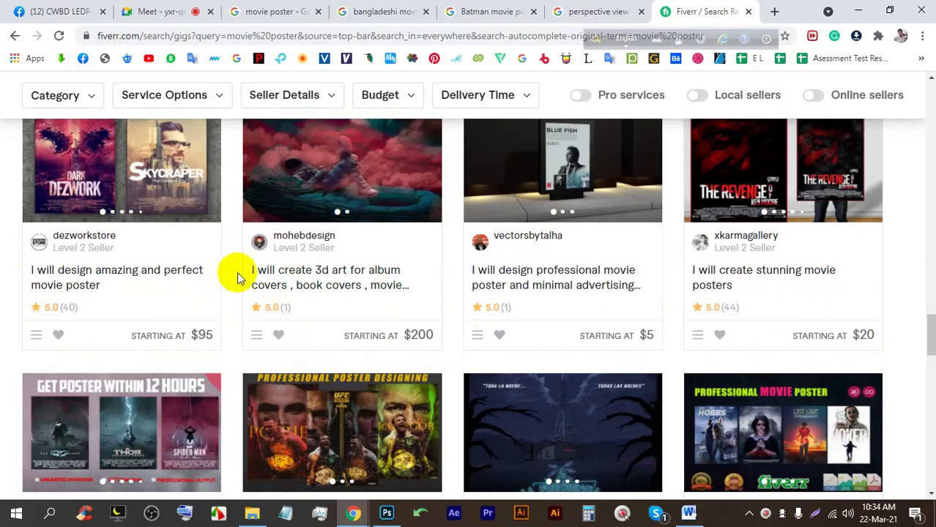
pyautogui.scroll(-3, 246, 273)
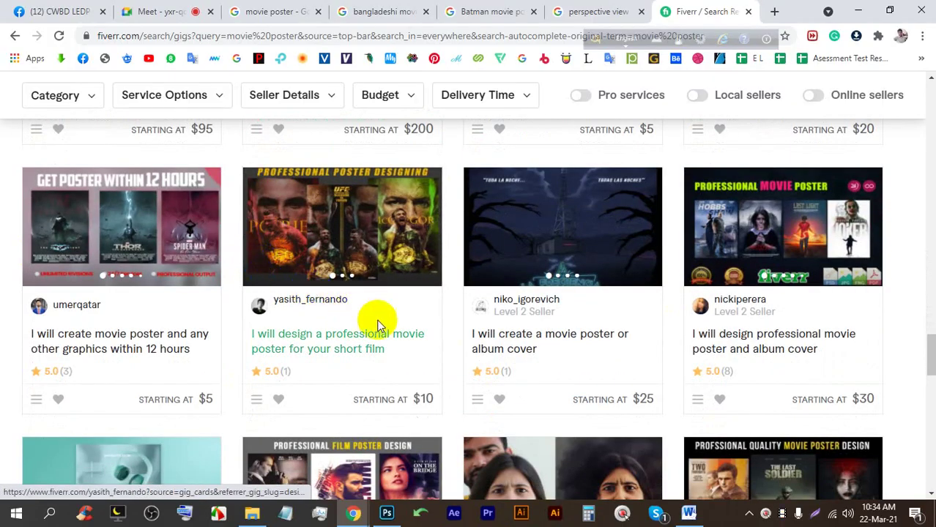
pyautogui.scroll(-5, 376, 318)
# Return to the start of the gig results, limit them to online sellers, and look through the filtered gigs.
pyautogui.moveTo(930, 383); pyautogui.dragTo(927, 95)
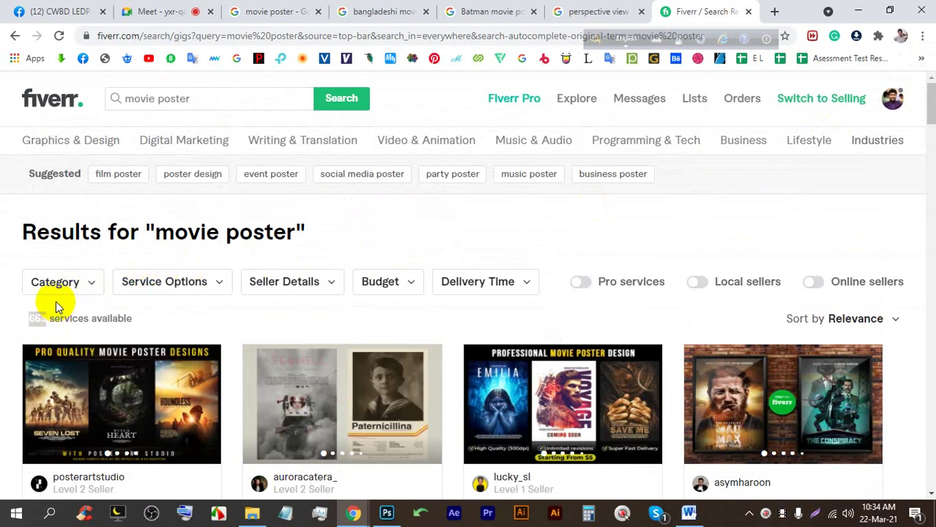
pyautogui.click(811, 283)
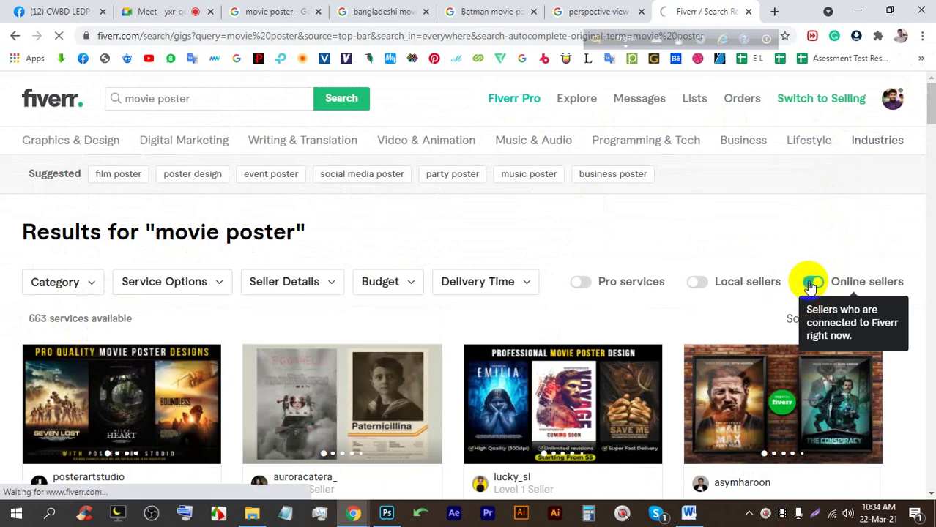
pyautogui.scroll(-3, 235, 359)
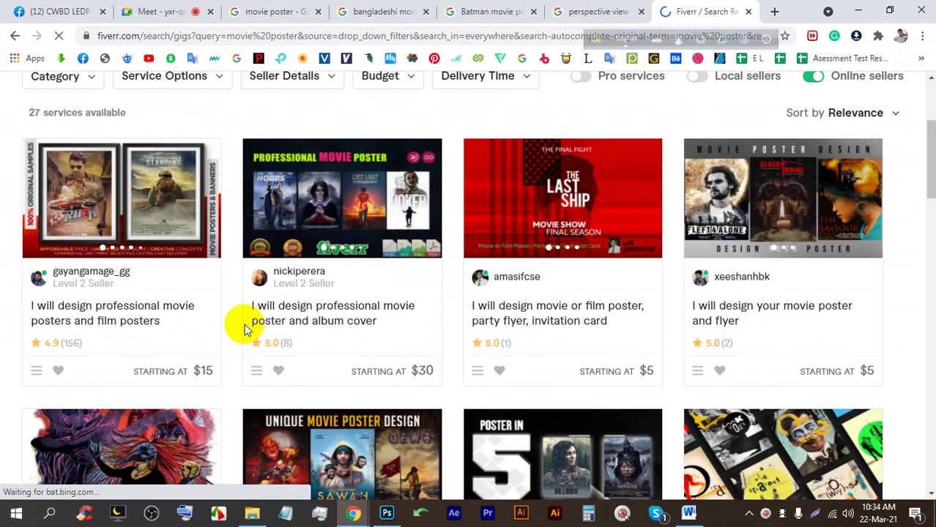
pyautogui.scroll(-3, 168, 269)
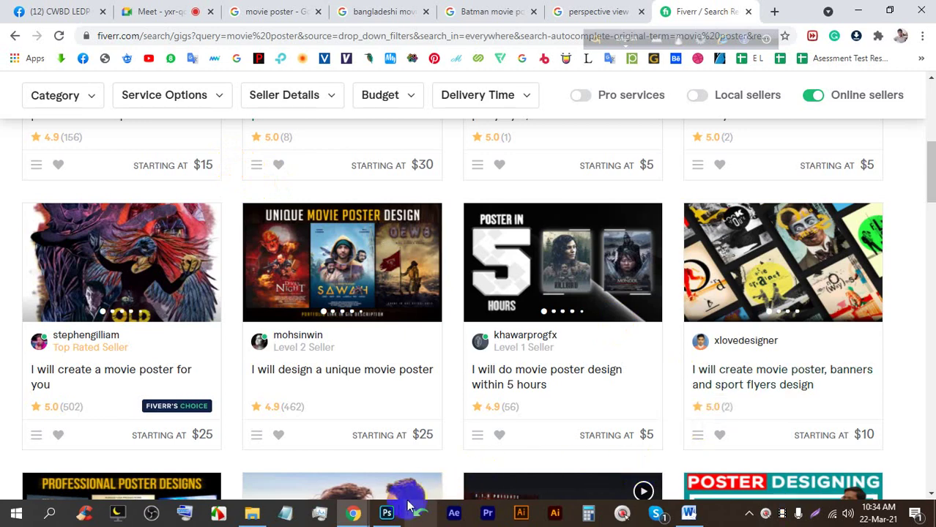
# Switch to Photoshop and create a new document from the Letter print preset, 8.5 x 11 in at 300 ppi.
pyautogui.click(387, 513)
pyautogui.click(33, 8)
pyautogui.click(42, 26)
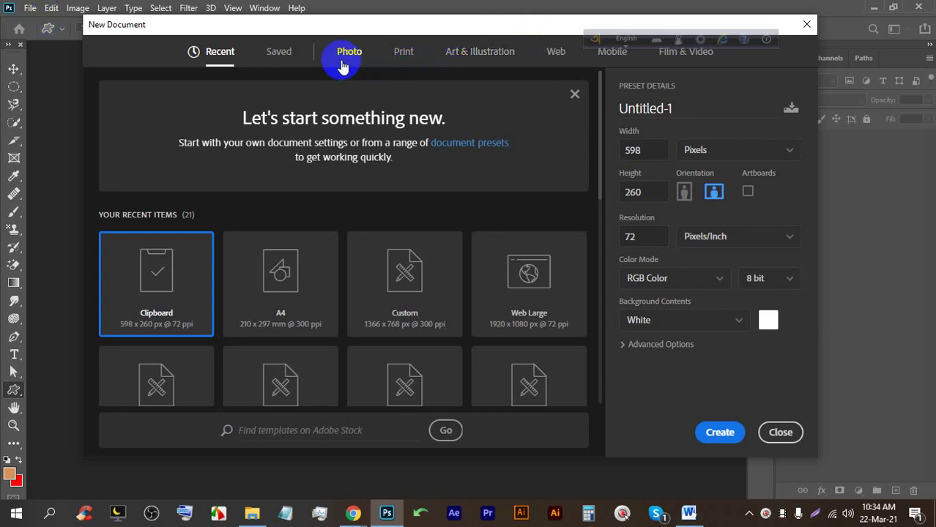
pyautogui.click(405, 54)
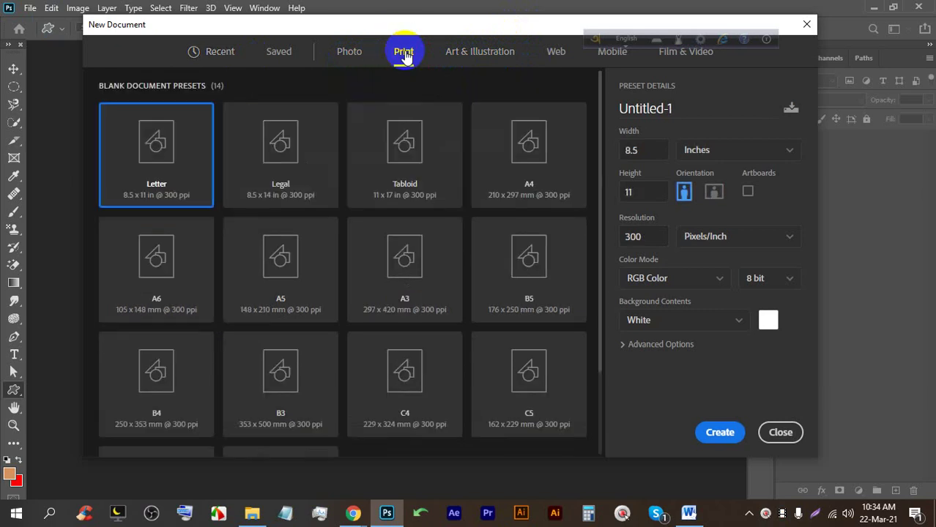
pyautogui.click(186, 153)
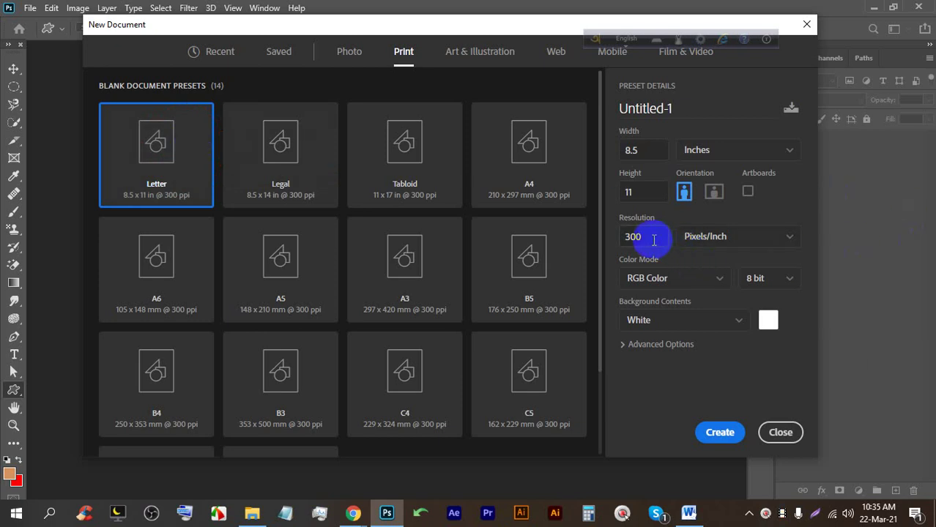
pyautogui.click(716, 431)
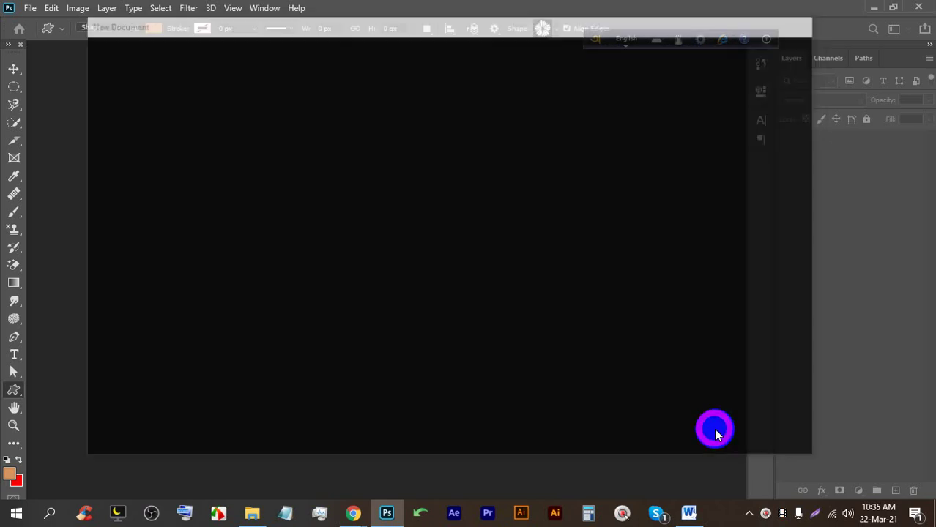
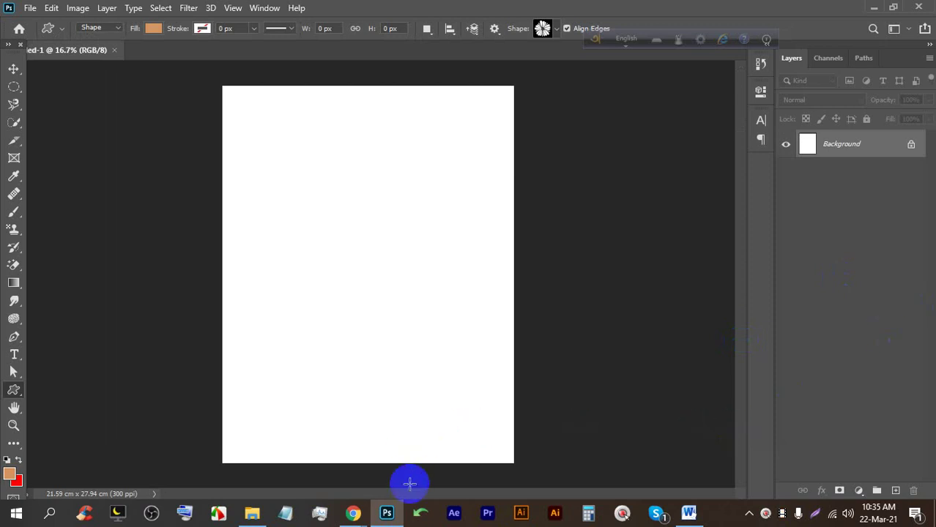
# Switch back to Chrome and browse the "Batman movie poster" image results for design references.
pyautogui.click(353, 513)
pyautogui.click(309, 441)
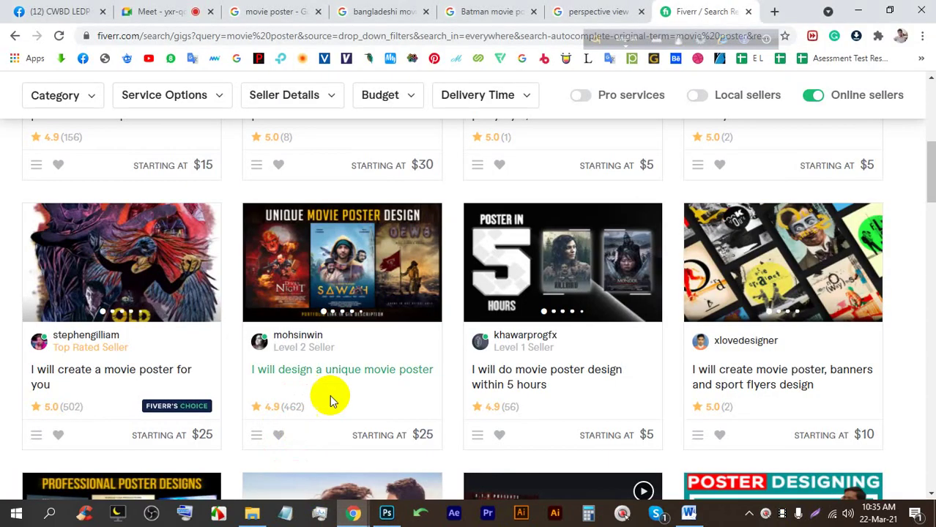
pyautogui.click(623, 9)
pyautogui.click(495, 6)
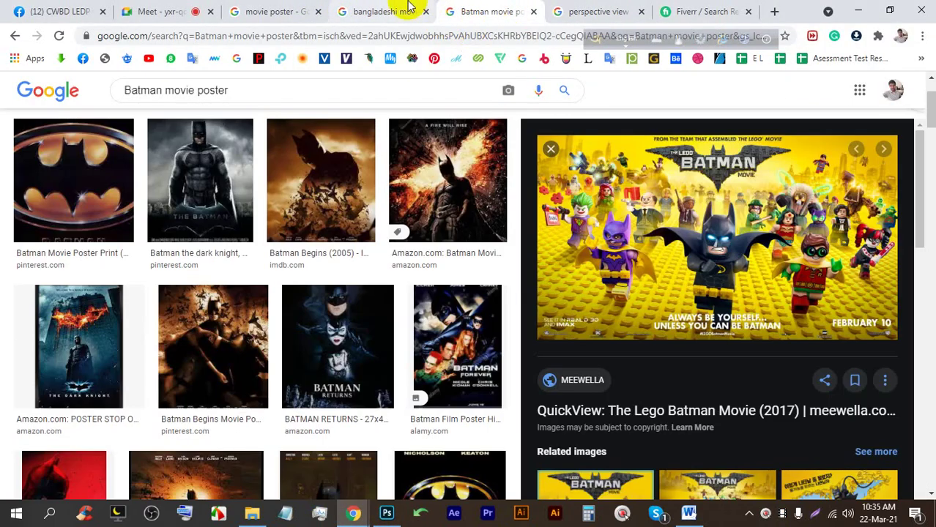
pyautogui.scroll(1, 359, 289)
pyautogui.scroll(-1, 206, 288)
pyautogui.scroll(-4, 206, 287)
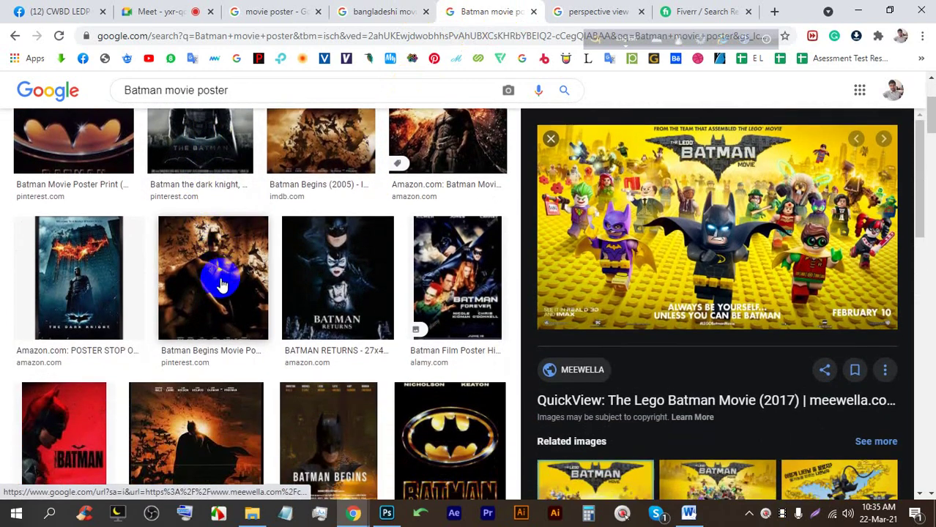
pyautogui.scroll(-7, 277, 270)
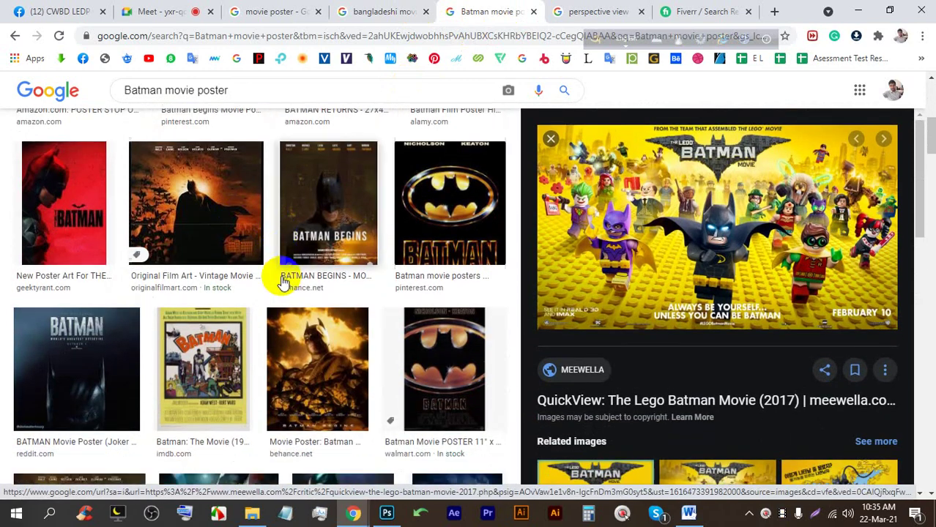
pyautogui.scroll(-2, 322, 284)
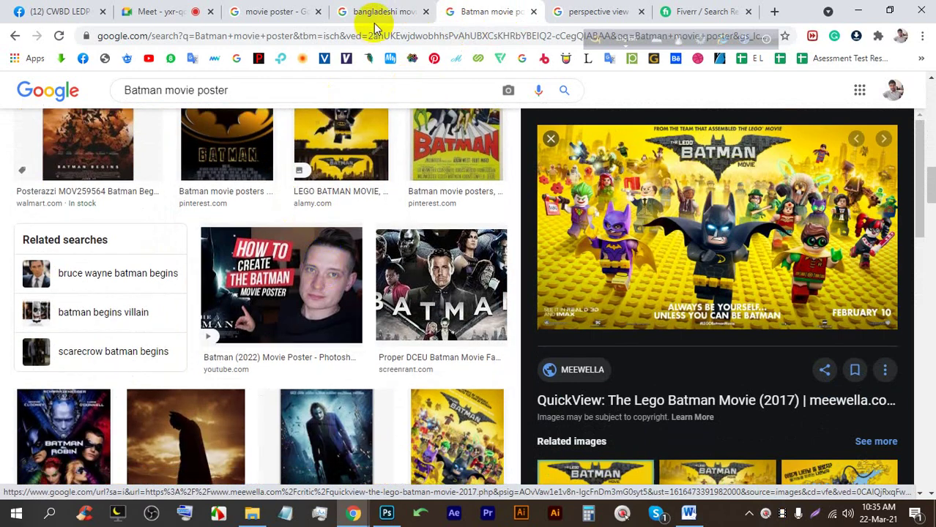
# Preview the IO (2019) poster and the "Movie Title" poster template in the "movie poster" image results, and browse the surrounding posters.
pyautogui.click(285, 12)
pyautogui.scroll(-3, 418, 190)
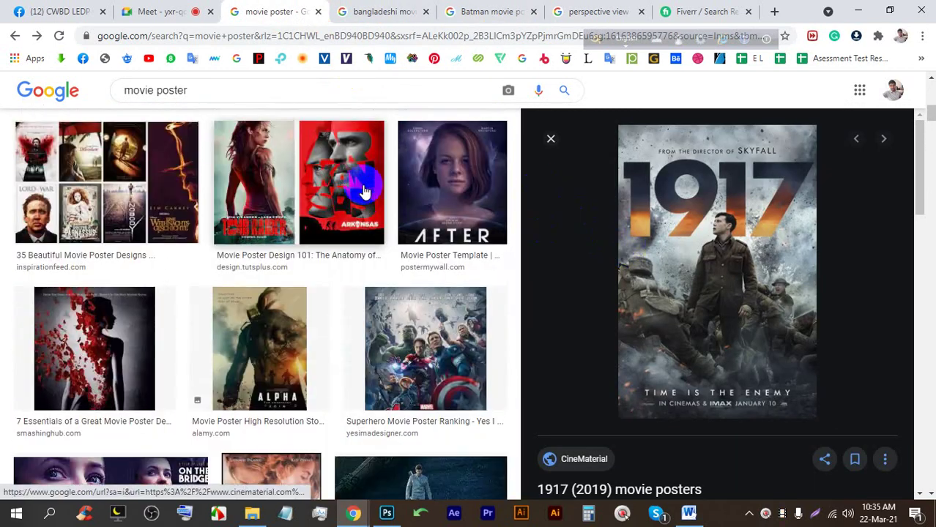
pyautogui.scroll(3, 292, 220)
pyautogui.click(201, 165)
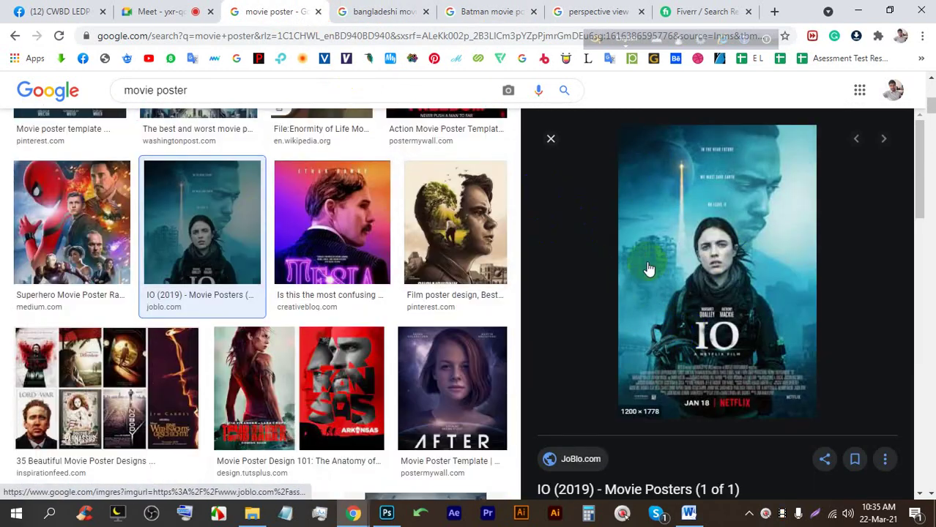
pyautogui.scroll(5, 309, 313)
pyautogui.scroll(-3, 437, 229)
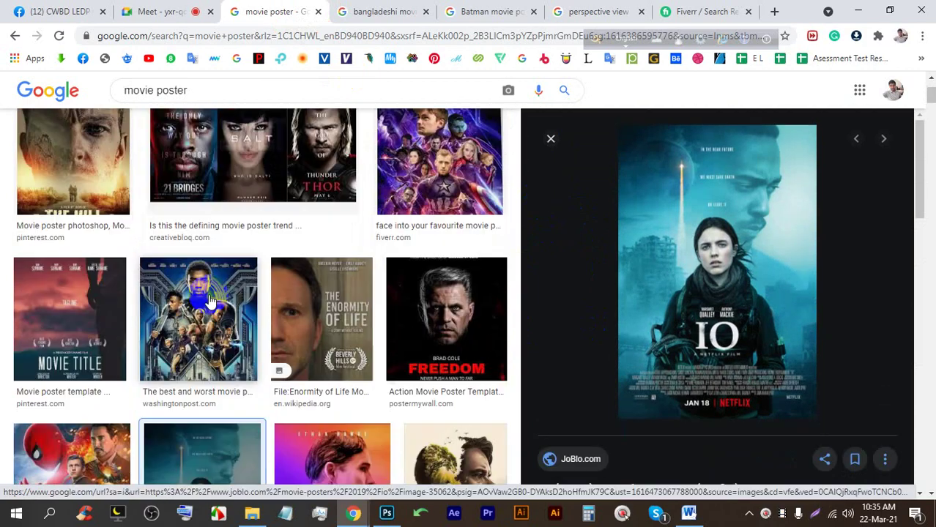
pyautogui.click(70, 212)
pyautogui.scroll(-4, 301, 253)
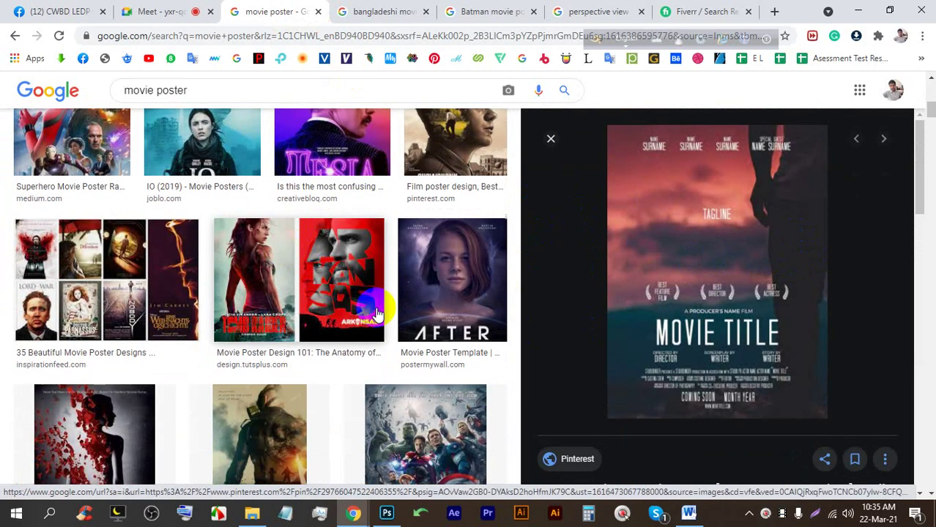
# Browse further down the "movie poster" image results and preview the "Pet Dog" poster design.
pyautogui.scroll(-5, 293, 278)
pyautogui.click(389, 255)
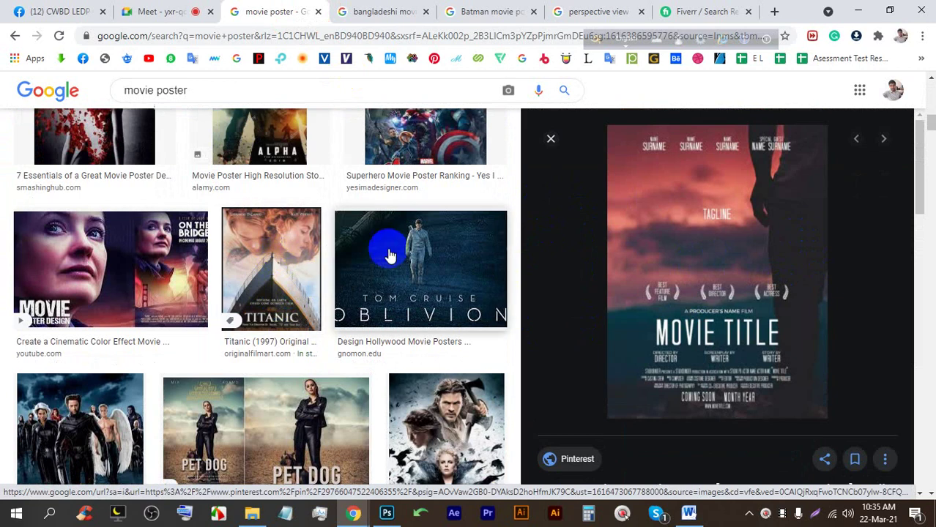
pyautogui.scroll(-2, 411, 269)
pyautogui.click(293, 300)
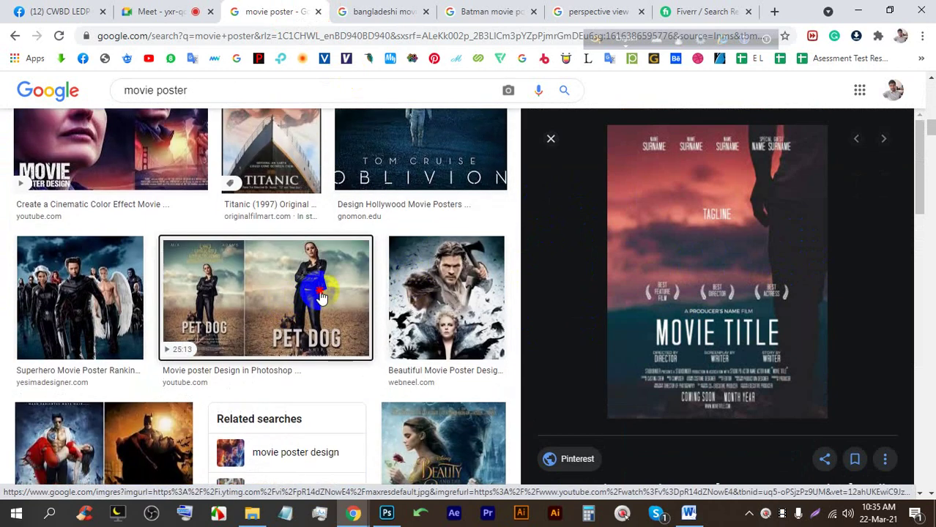
pyautogui.click(908, 142)
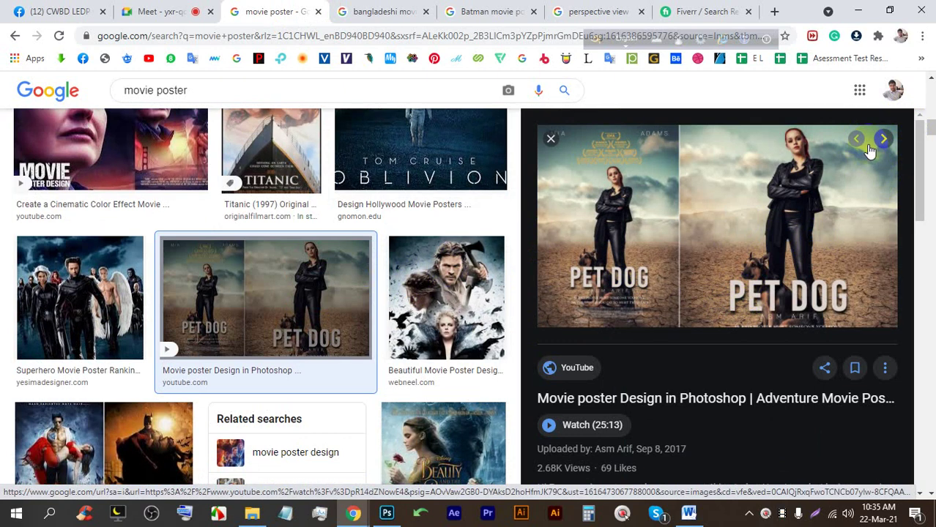
# Search Google for "movie background" in a new browser tab.
pyautogui.click(774, 11)
pyautogui.click(497, 30)
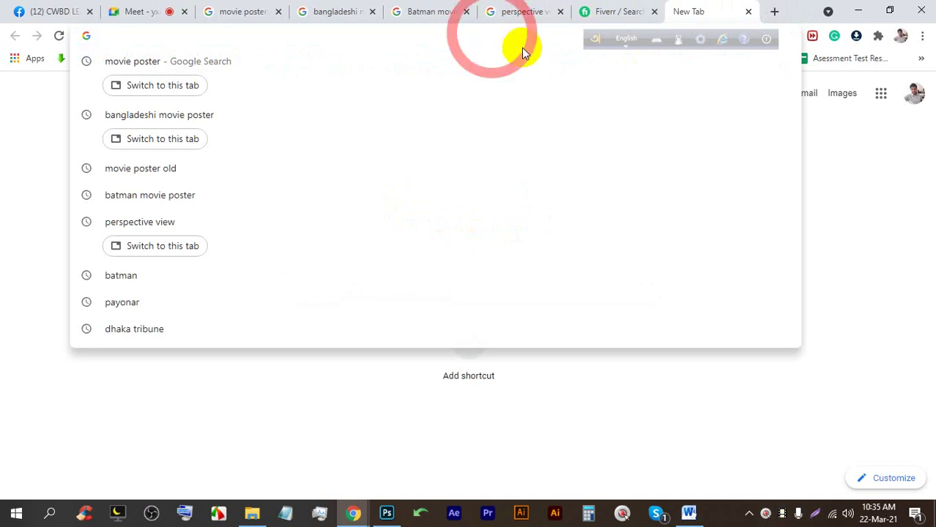
pyautogui.write('mo')
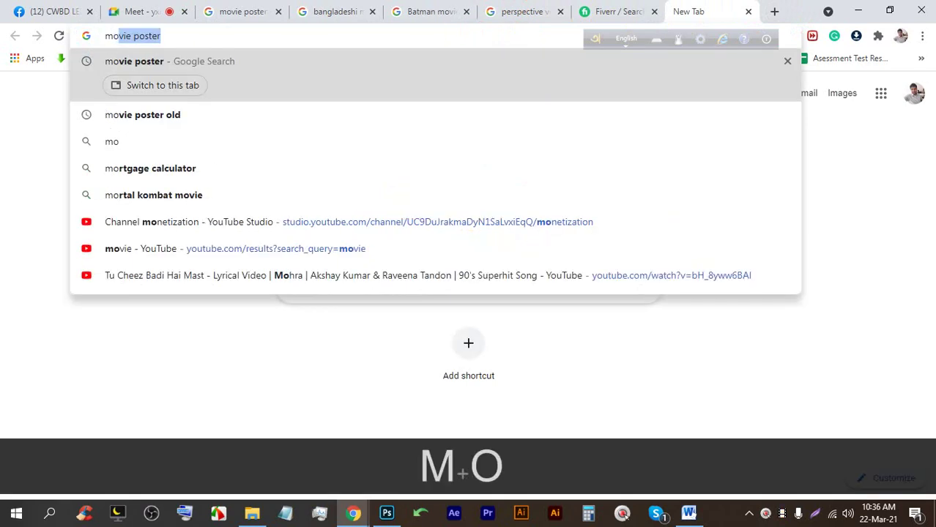
pyautogui.press('Right')
pyautogui.hotkey('ctrl', 'shift', 'Left')
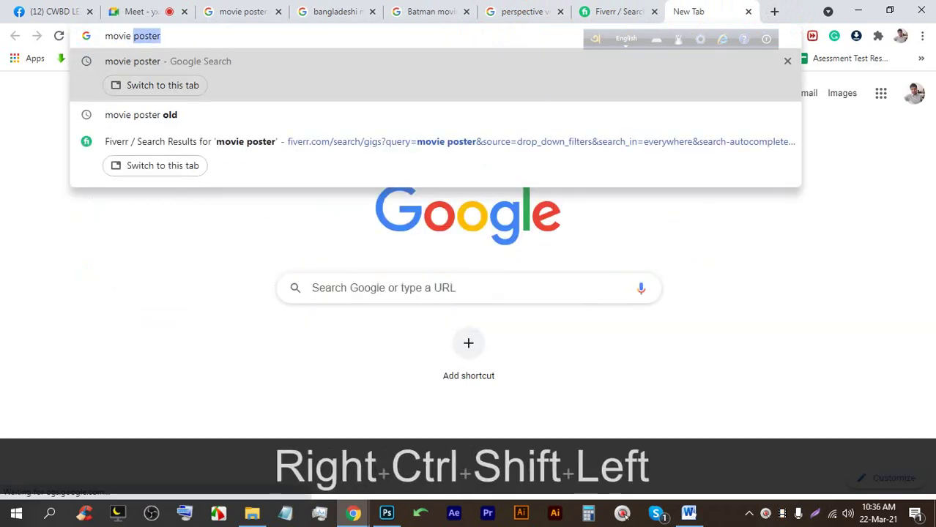
pyautogui.write('bac')
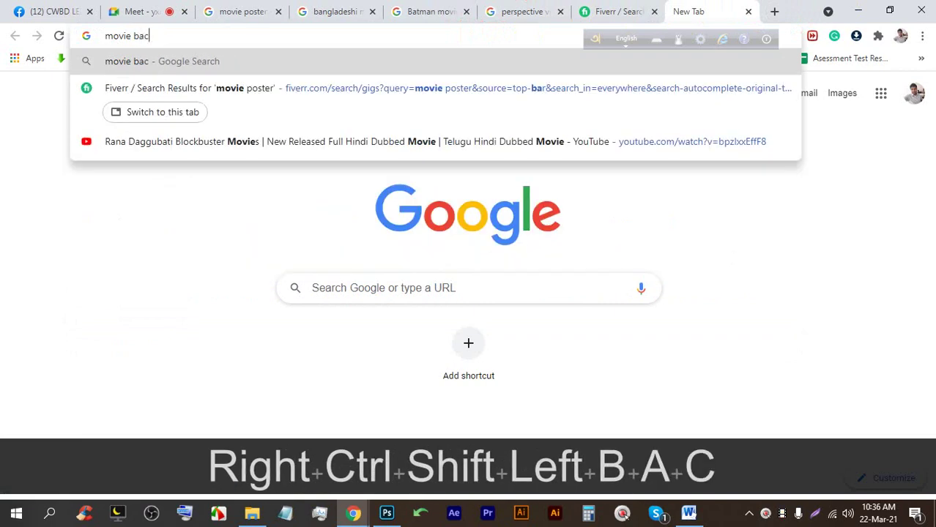
pyautogui.write('kground')
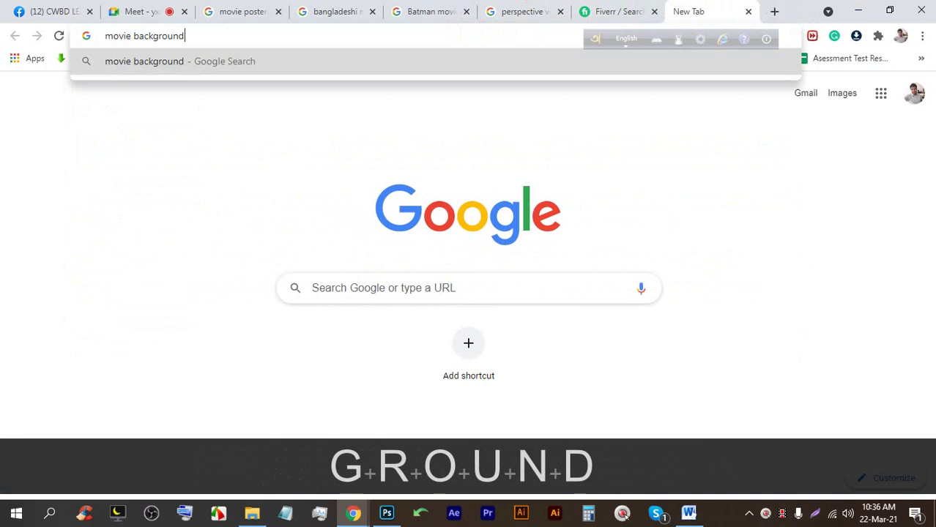
pyautogui.press('Return')
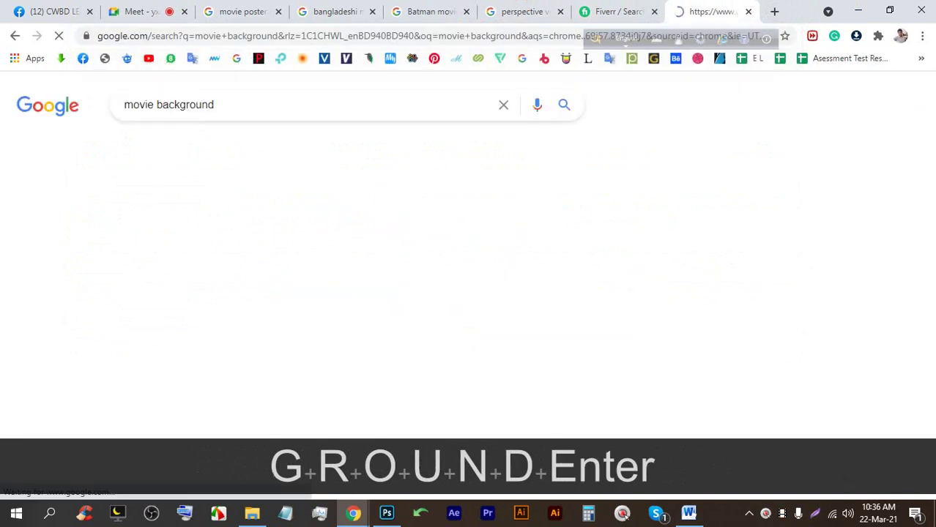
# Show the image results for "movie background" and look through them.
pyautogui.scroll(-2, 309, 197)
pyautogui.scroll(3, 308, 197)
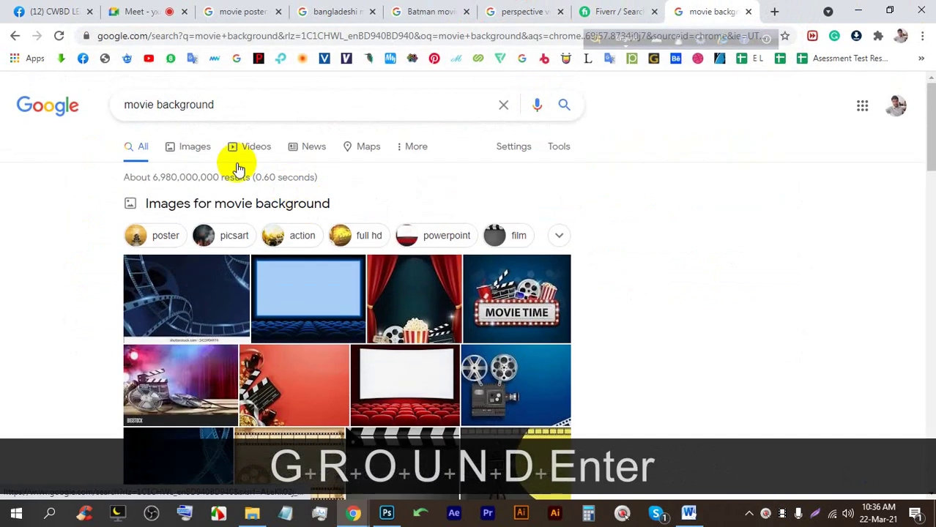
pyautogui.click(192, 143)
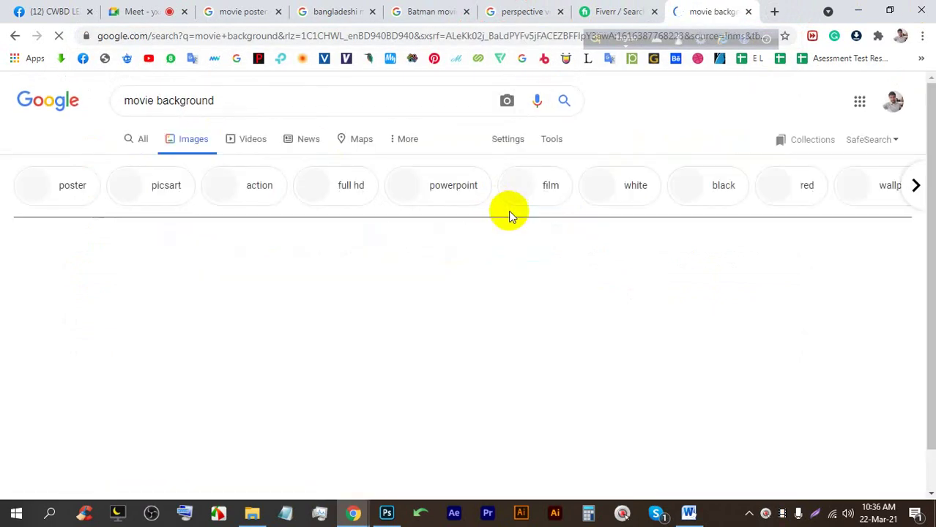
pyautogui.scroll(-10, 507, 251)
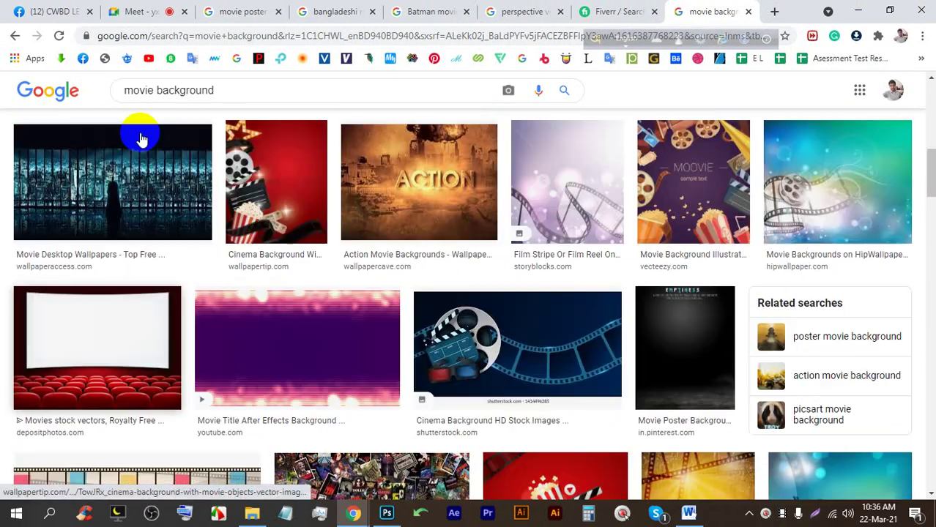
pyautogui.scroll(1, 142, 139)
# Refine the image search to "movie poster background" and browse the resulting backgrounds.
pyautogui.click(154, 92)
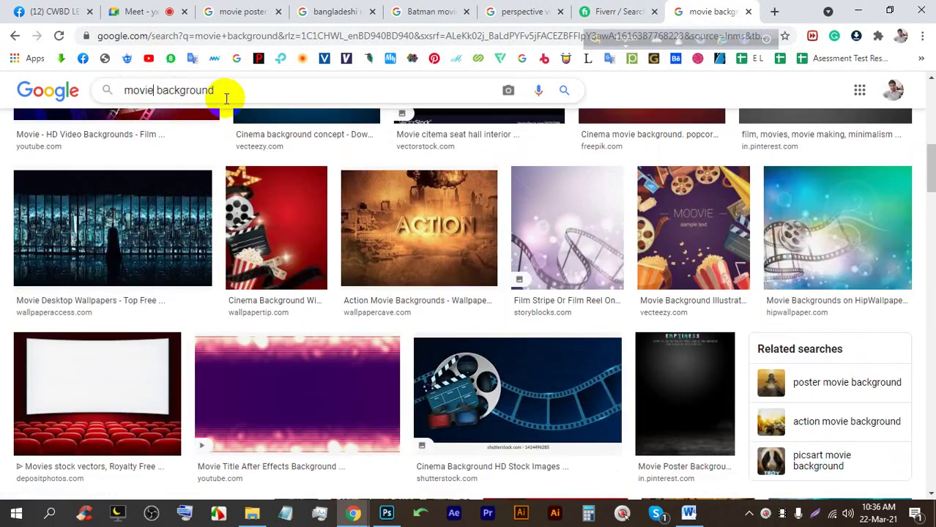
pyautogui.write('poster')
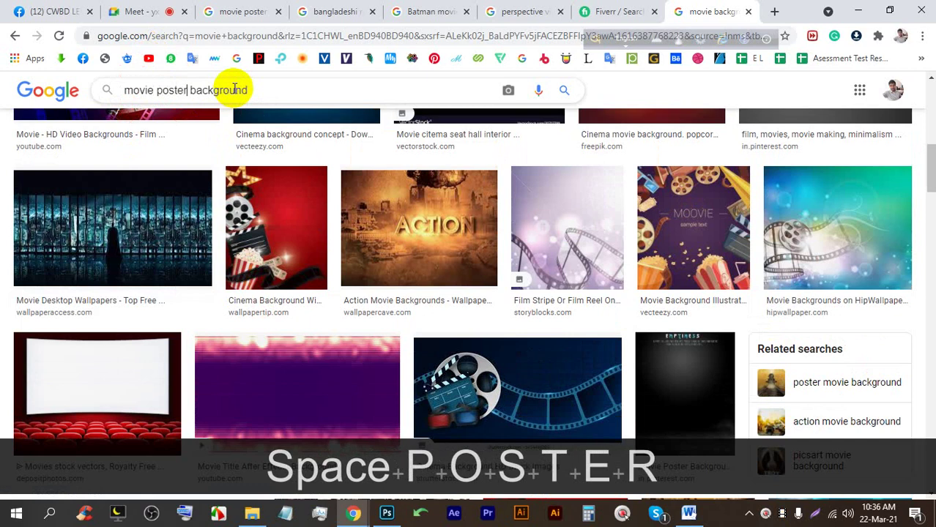
pyautogui.press('Return')
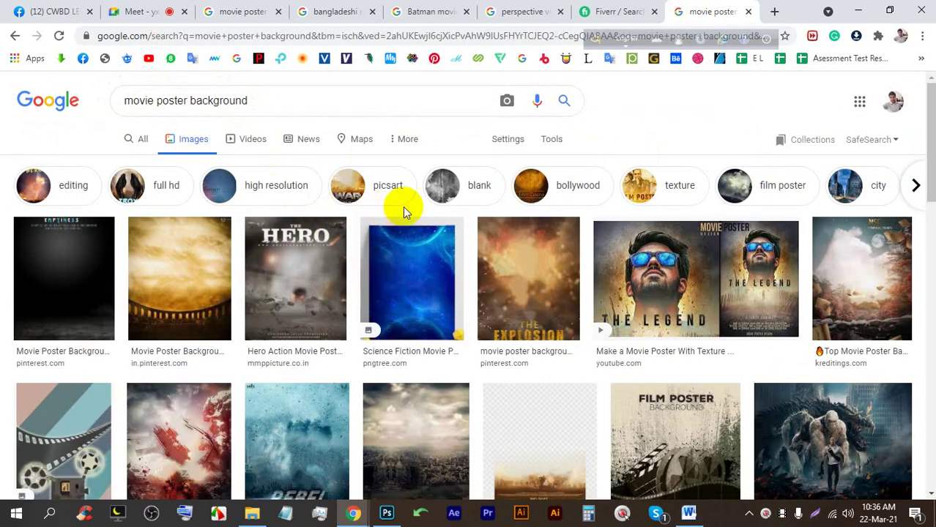
pyautogui.scroll(-5, 403, 207)
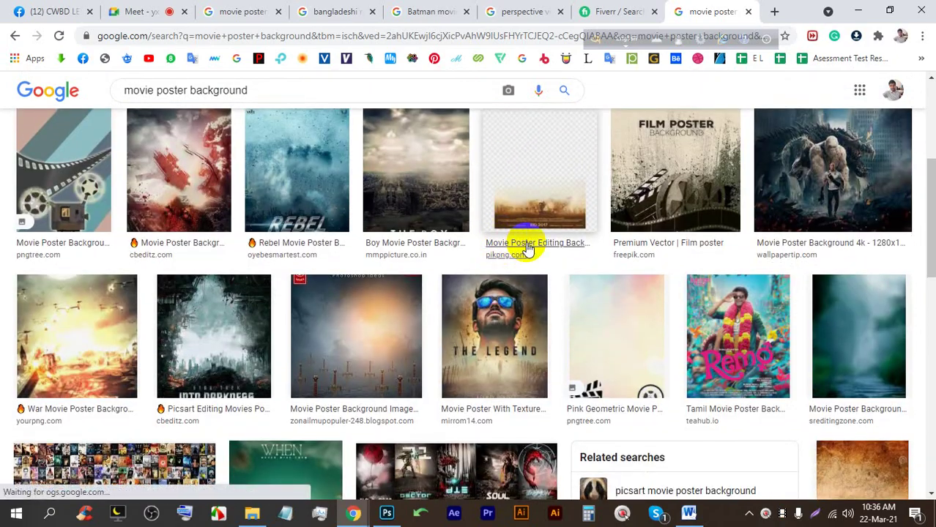
pyautogui.scroll(-5, 522, 245)
pyautogui.scroll(-7, 655, 264)
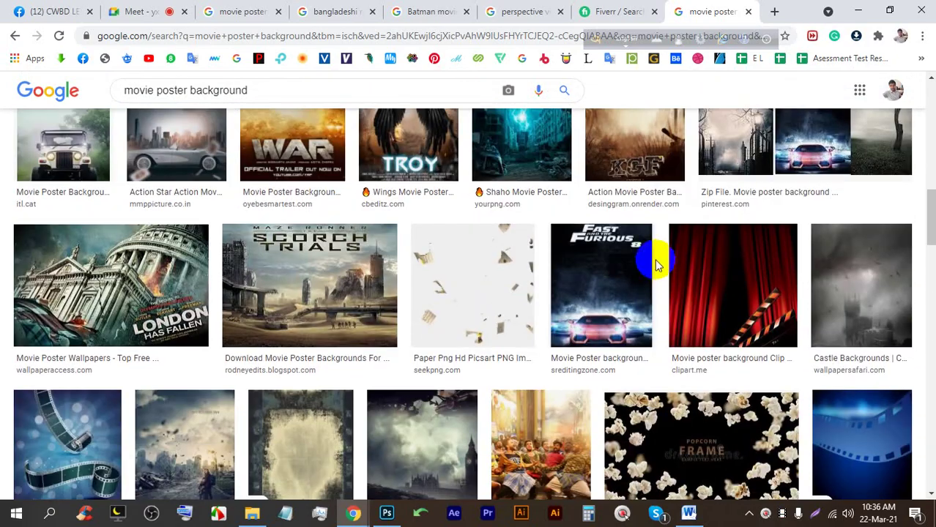
pyautogui.scroll(3, 608, 289)
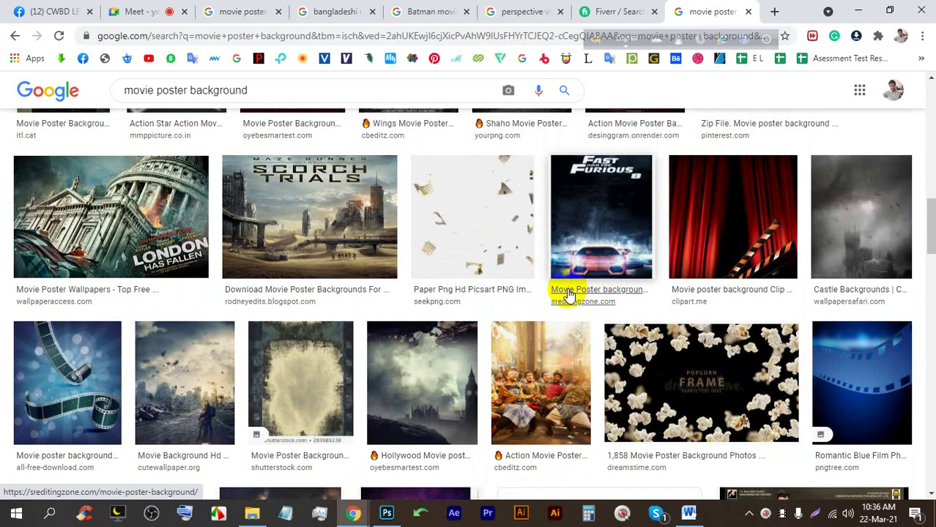
pyautogui.scroll(-4, 568, 290)
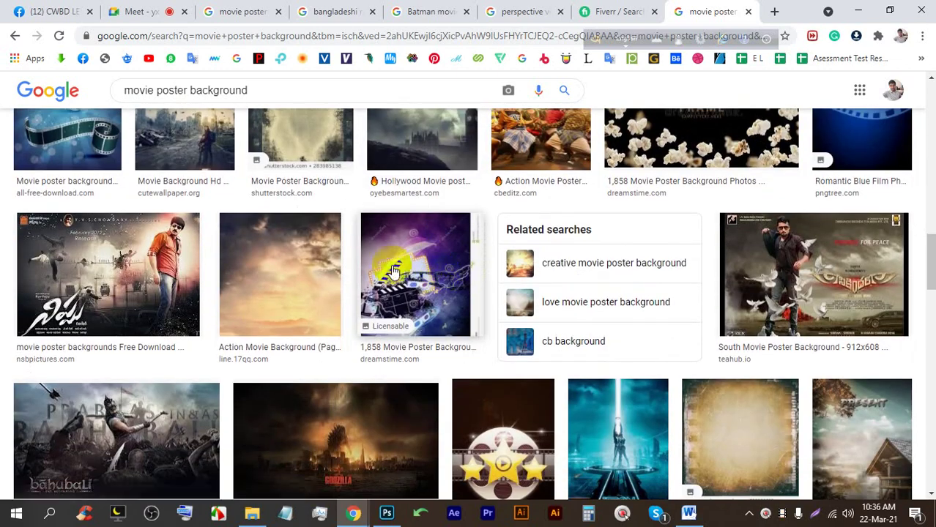
pyautogui.scroll(2, 316, 245)
# Preview the grunge film-frame background from Shutterstock and look through its related images and the surrounding results.
pyautogui.click(305, 236)
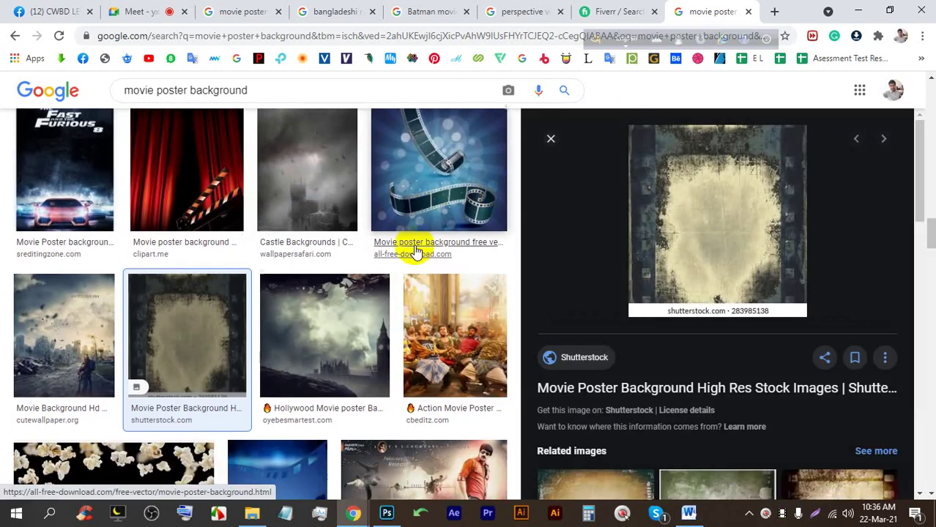
pyautogui.scroll(-4, 415, 251)
pyautogui.scroll(-7, 568, 292)
pyautogui.scroll(-4, 101, 323)
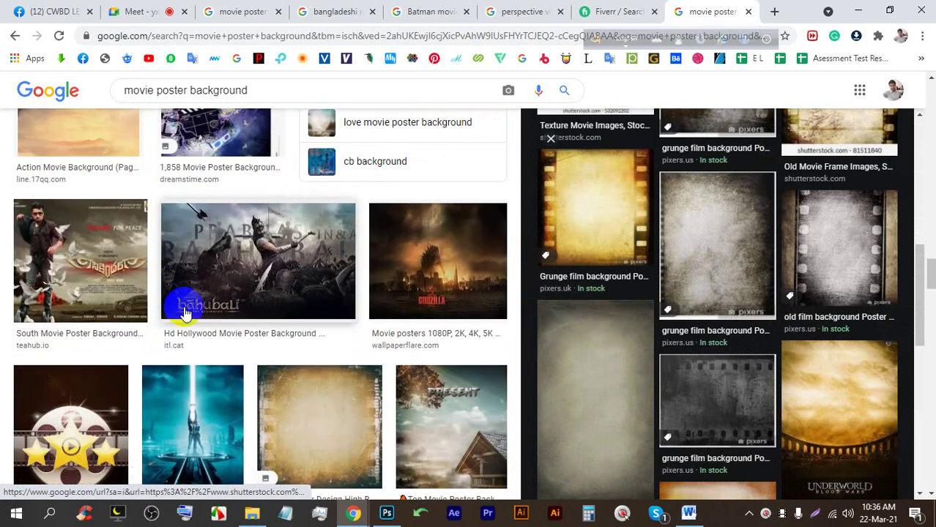
# Preview the cloudy sunset "Action Movie Background" from line.17qq.com and save the image to the computer.
pyautogui.scroll(2, 194, 315)
pyautogui.click(104, 265)
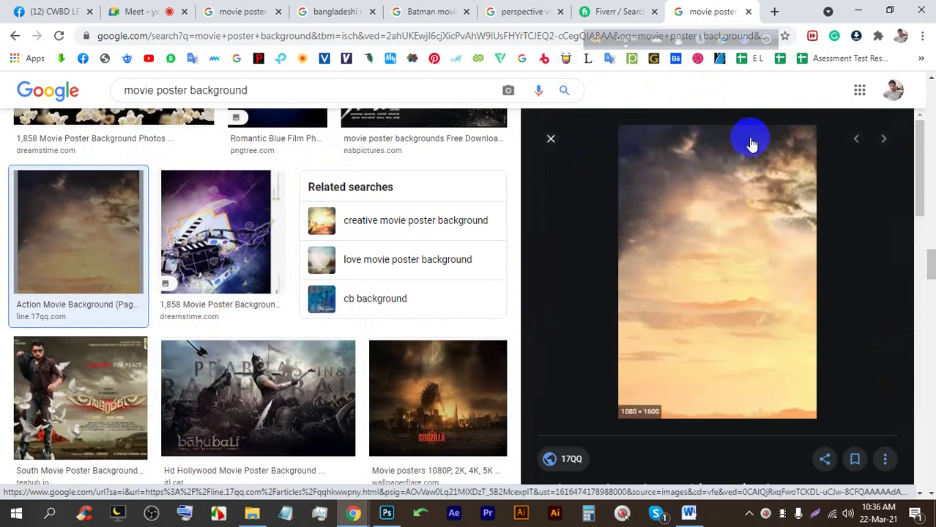
pyautogui.rightClick(705, 171)
pyautogui.click(732, 331)
pyautogui.press('Return')
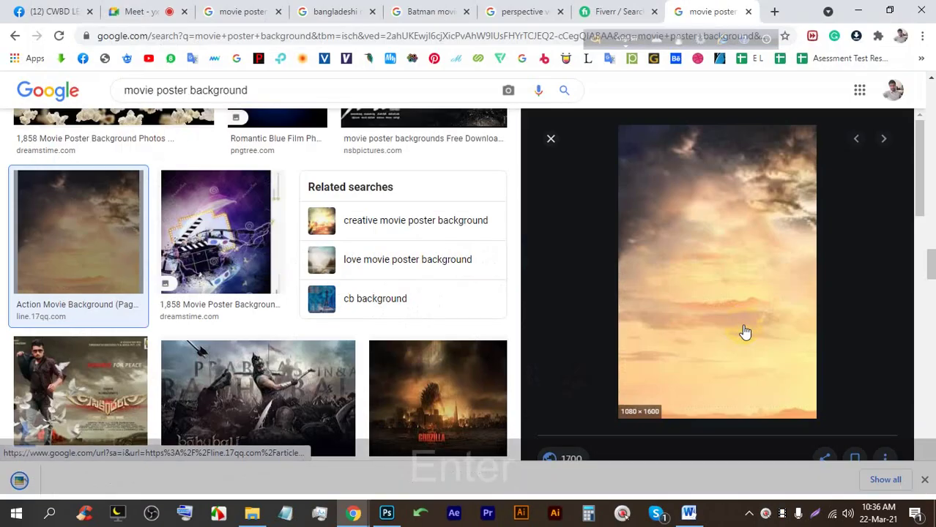
# Preview the "HiRes Textless Movie Posters" seascape from the related images and browse the images related to it.
pyautogui.scroll(-1, 590, 278)
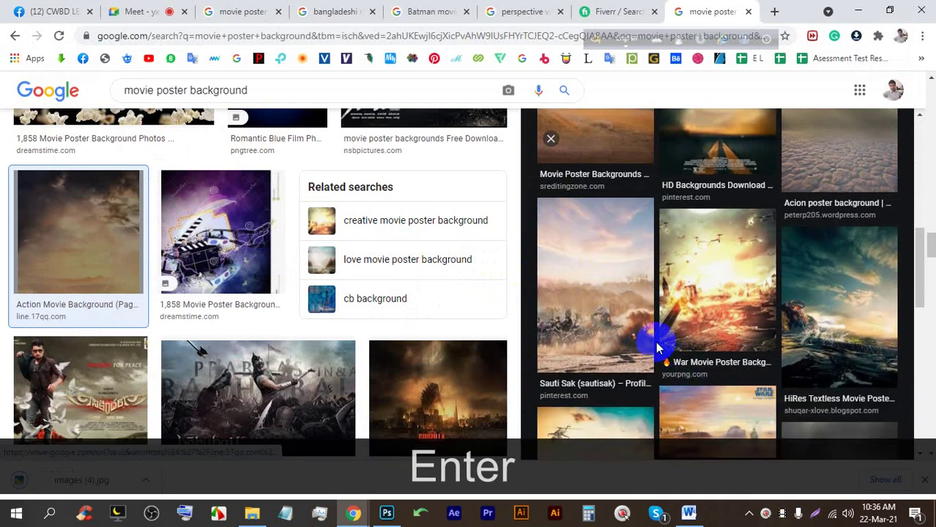
pyautogui.click(792, 293)
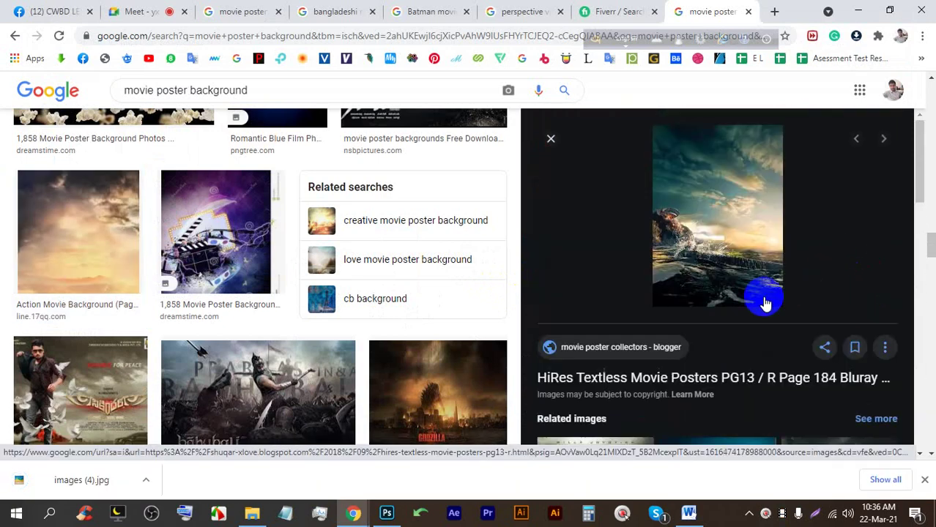
pyautogui.scroll(-5, 754, 296)
pyautogui.scroll(-6, 751, 298)
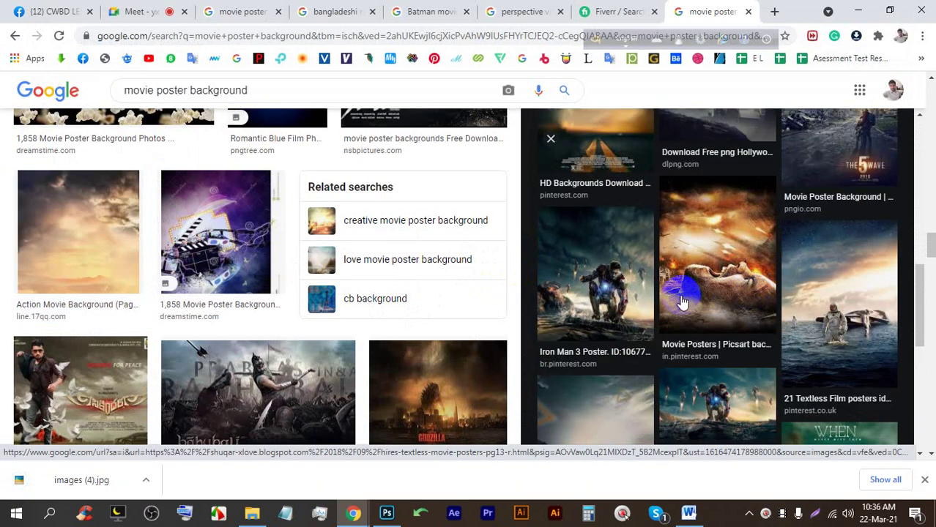
pyautogui.scroll(-1, 710, 298)
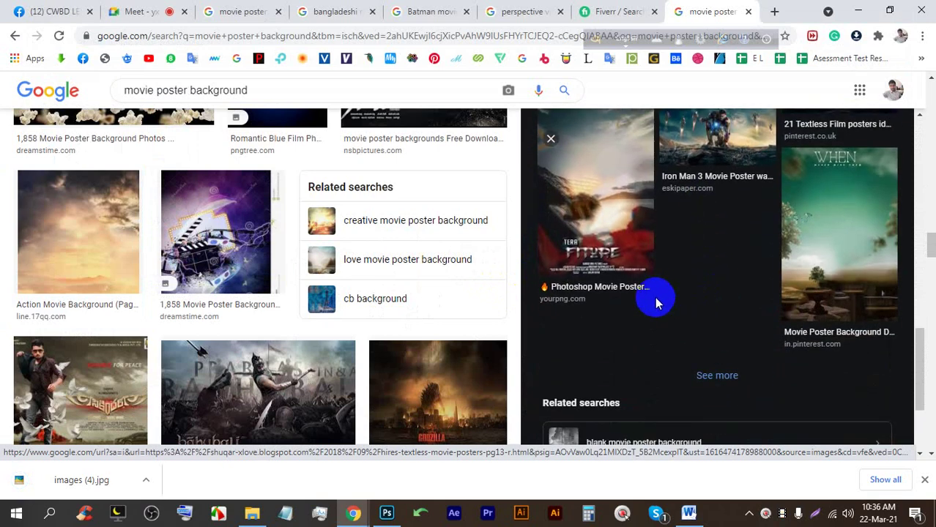
# Preview the "Tera Fiture" Photoshop movie poster background from Your PNG and save the image to the computer.
pyautogui.click(599, 167)
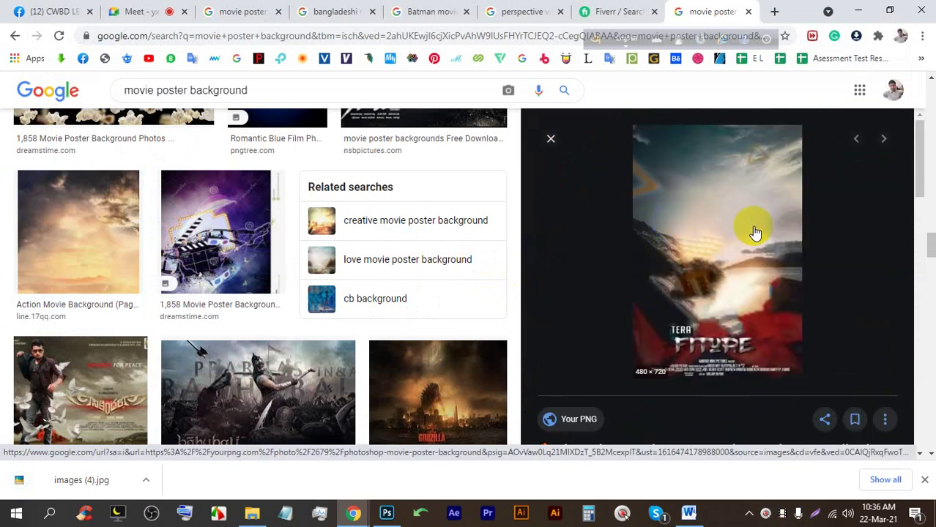
pyautogui.rightClick(709, 189)
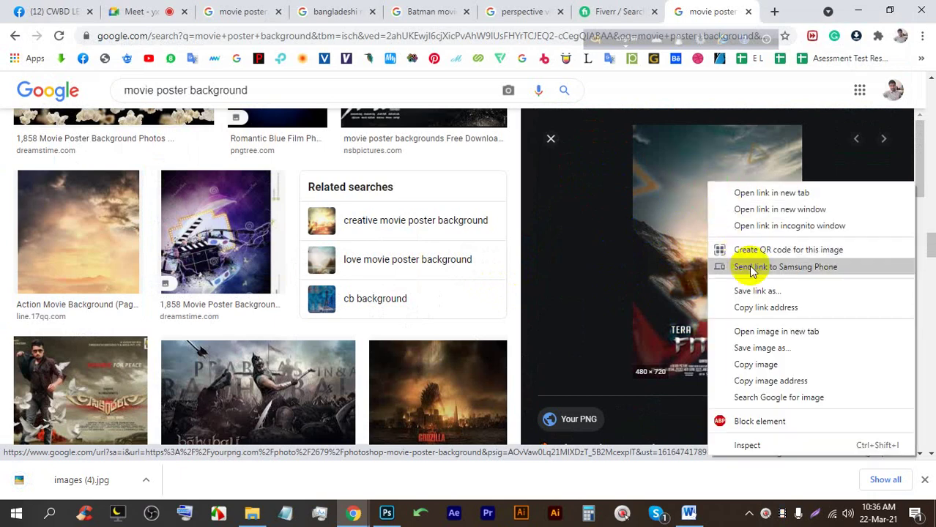
pyautogui.click(741, 347)
pyautogui.press('Return')
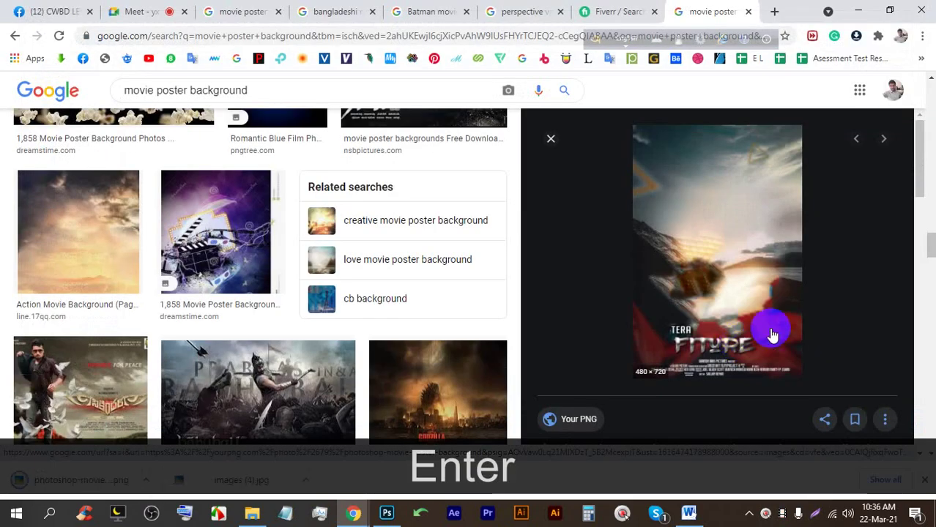
# Switch to Photoshop and place the downloaded photoshop-movie-poster-background image from the Downloads folder as an embedded object.
pyautogui.click(377, 517)
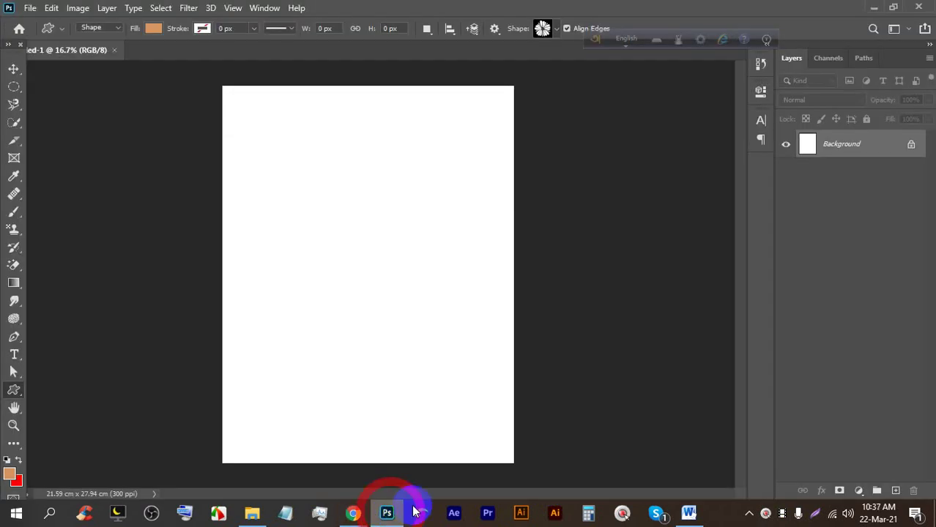
pyautogui.click(33, 8)
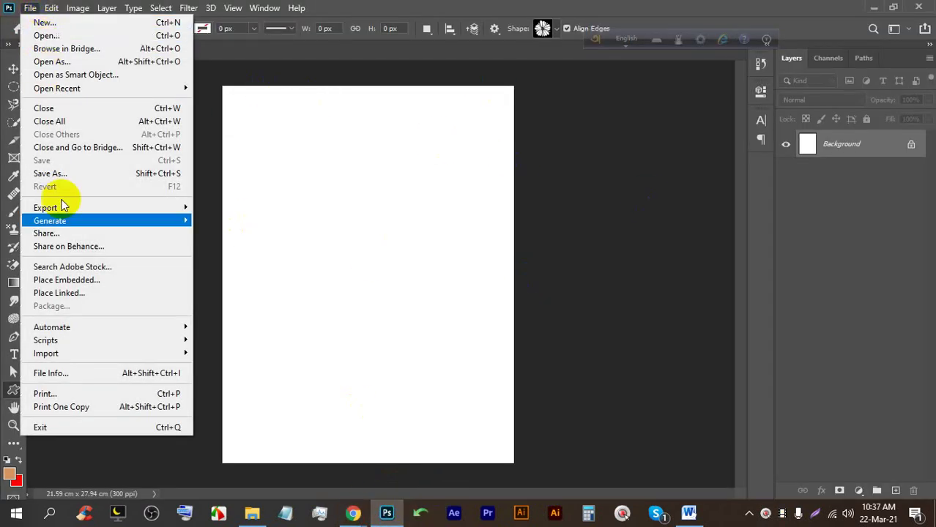
pyautogui.click(104, 284)
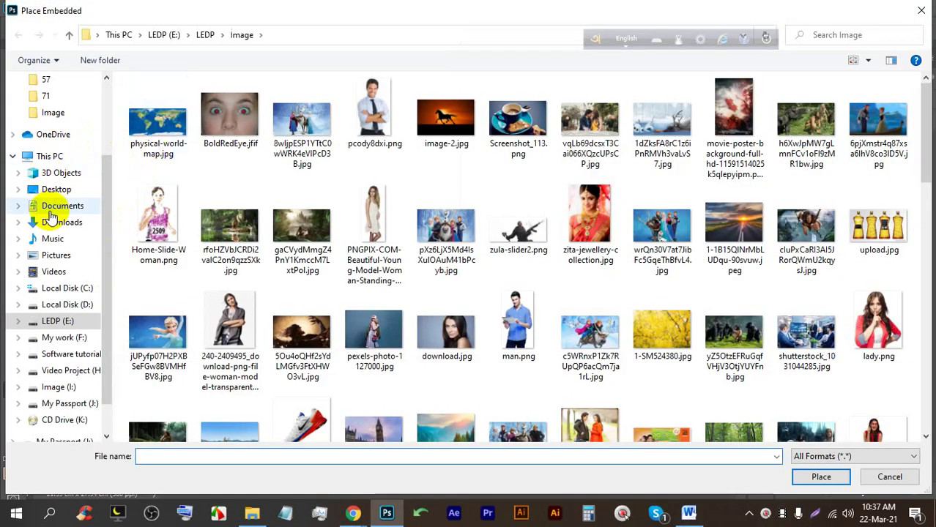
pyautogui.click(54, 221)
pyautogui.click(162, 132)
pyautogui.keyDown('ctrl'); pyautogui.click(240, 132); pyautogui.keyUp('ctrl')
pyautogui.doubleClick(163, 143)
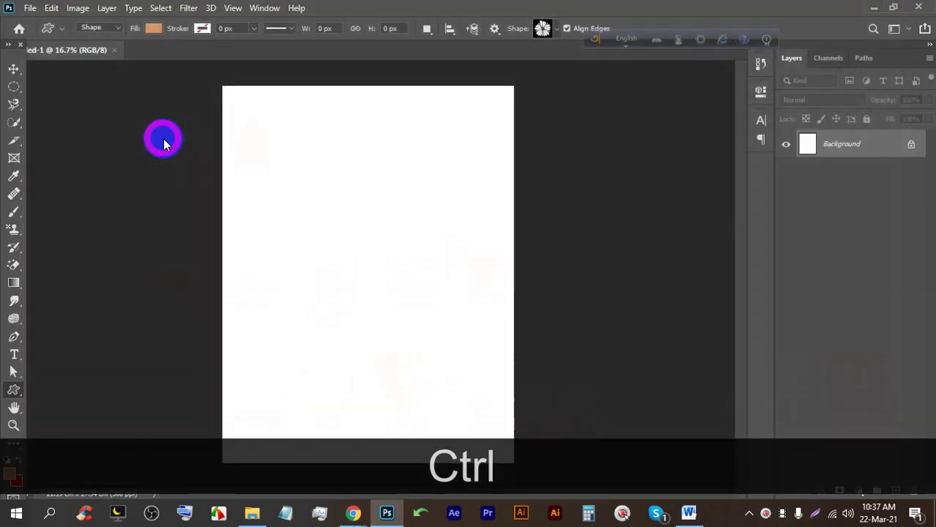
# Scale the placed "Tera Fiture" background to about 179%, position it across the page below the upper edge and commit the placement.
pyautogui.scroll(-2, 324, 198)
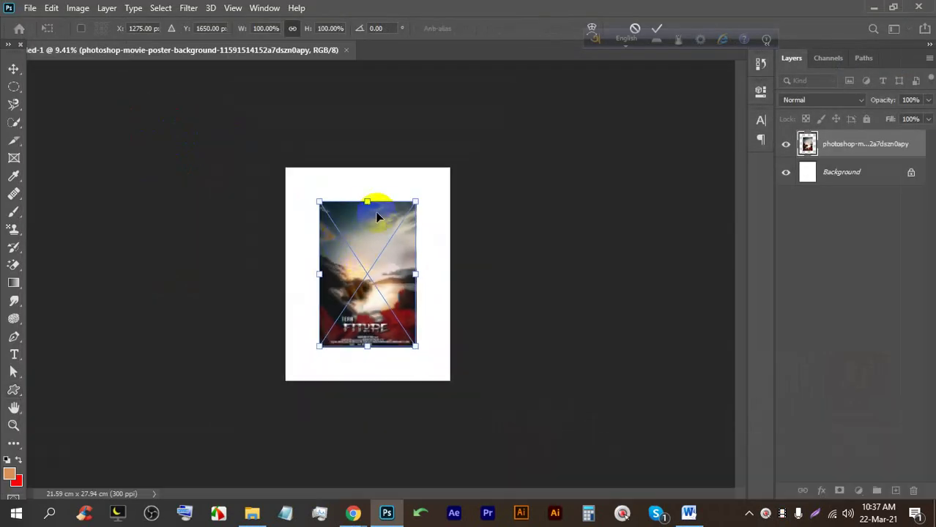
pyautogui.moveTo(367, 200); pyautogui.dragTo(350, 83)
pyautogui.moveTo(369, 153); pyautogui.dragTo(379, 271)
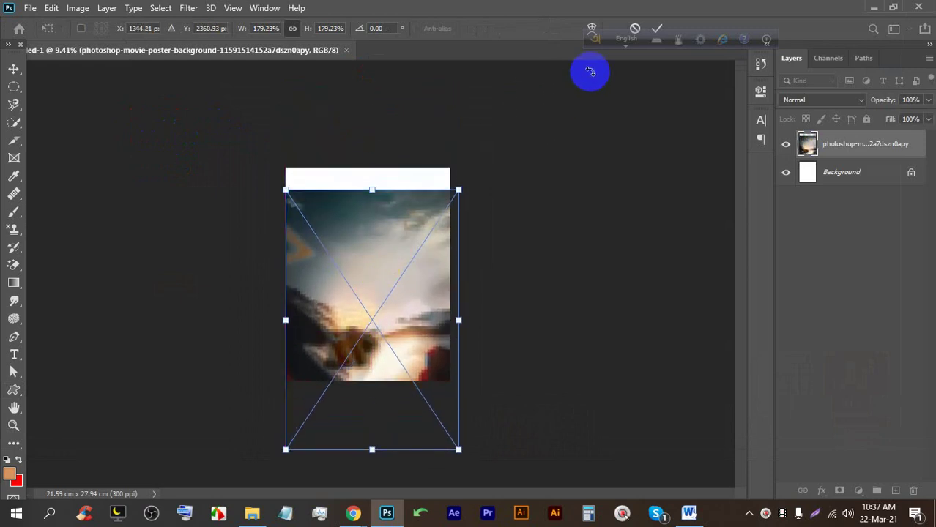
pyautogui.press('Return')
pyautogui.press('u')
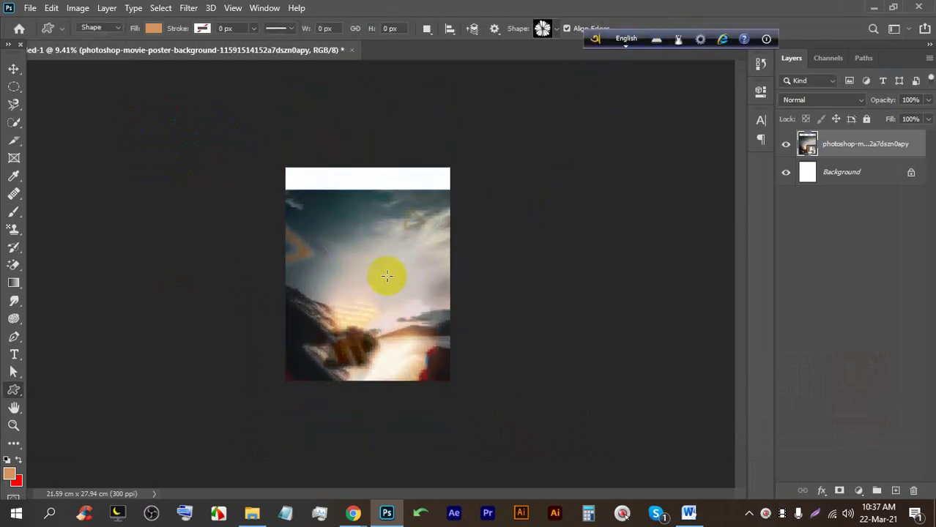
pyautogui.hotkey('ctrl', '+')
pyautogui.hotkey('ctrl', '+')
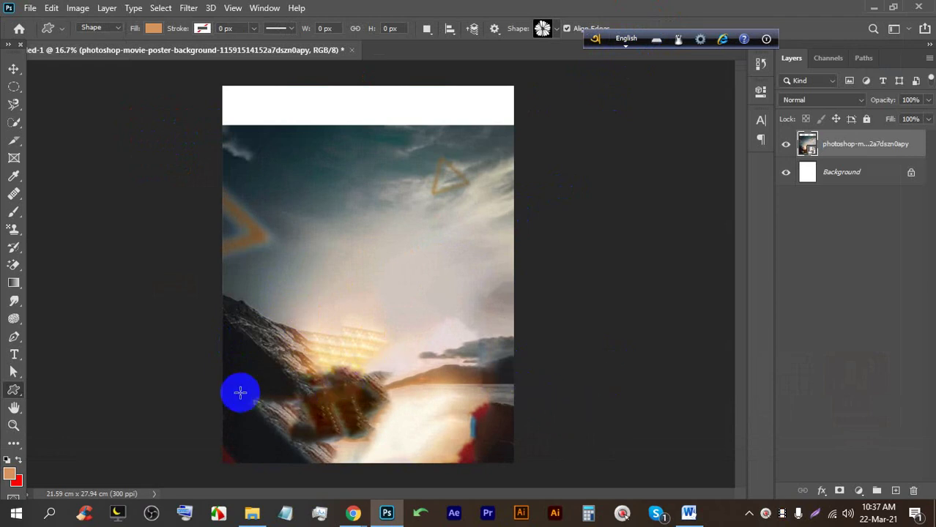
# Try the downloaded sunset image images (4) as an embedded background, enlarged to cover the whole page.
pyautogui.click(27, 7)
pyautogui.click(71, 279)
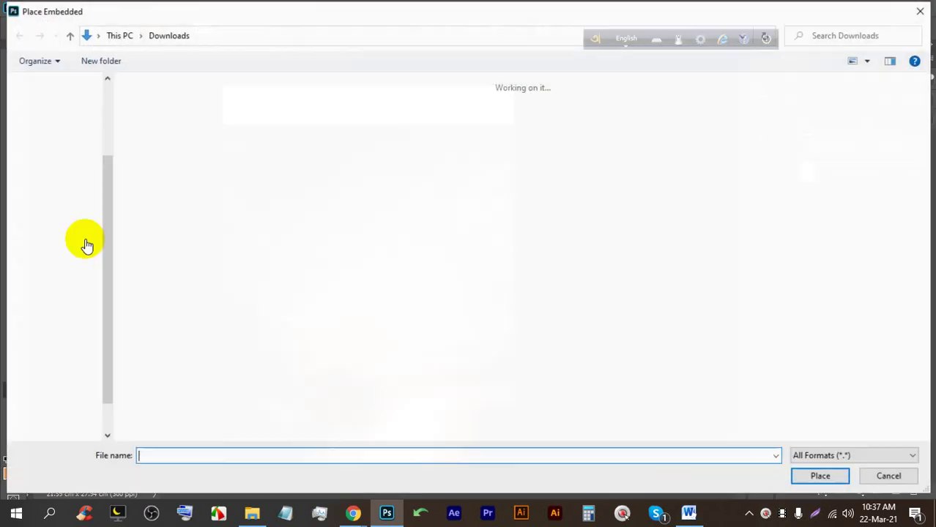
pyautogui.doubleClick(228, 138)
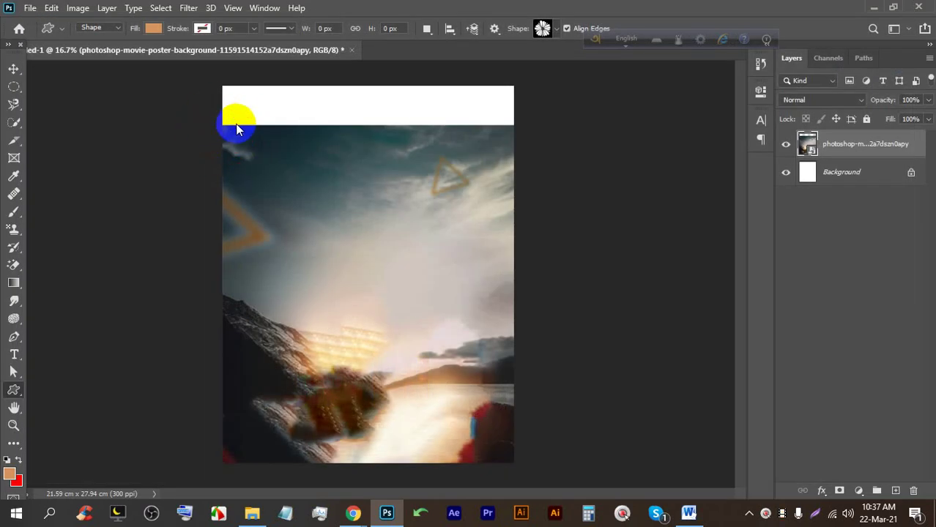
pyautogui.moveTo(367, 212); pyautogui.dragTo(355, 60)
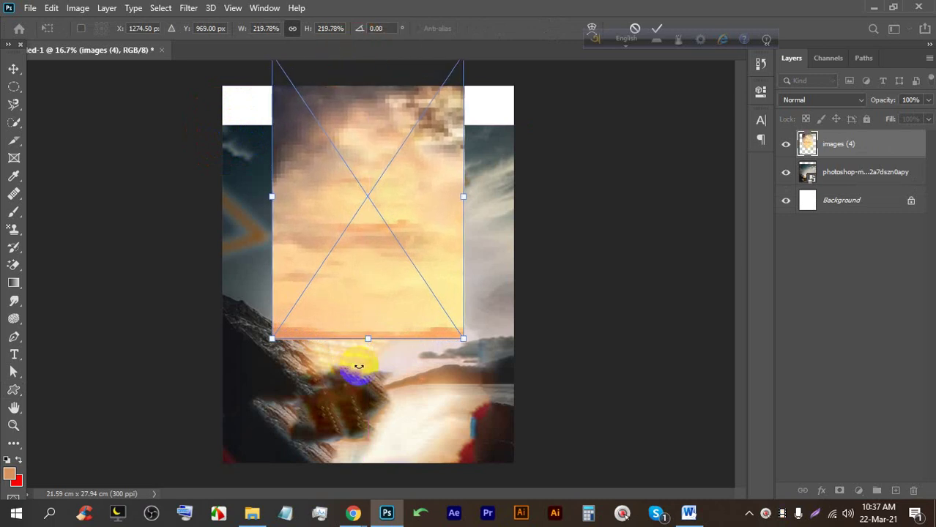
pyautogui.moveTo(369, 338); pyautogui.dragTo(355, 483)
pyautogui.moveTo(390, 274)
pyautogui.mouseDown()
pyautogui.moveTo(391, 328)
pyautogui.moveTo(382, 288)
pyautogui.mouseUp()
pyautogui.click(660, 28)
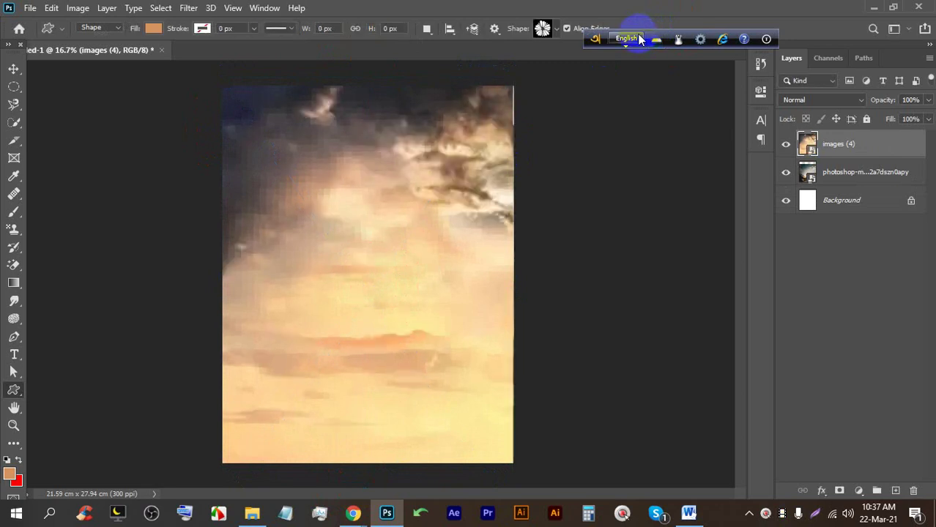
# Shift the sunset image slightly with the Move tool and delete its layer.
pyautogui.click(15, 70)
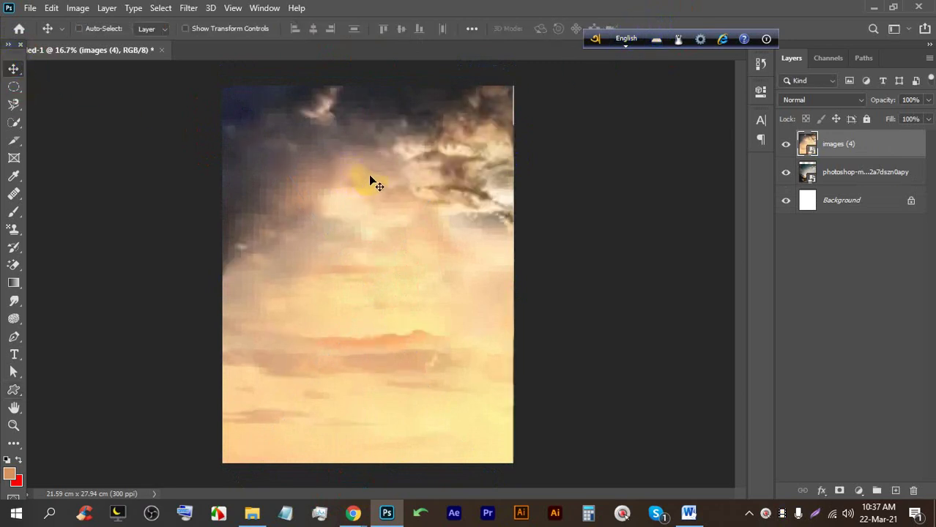
pyautogui.scroll(1, 377, 164)
pyautogui.moveTo(392, 139)
pyautogui.mouseDown()
pyautogui.moveTo(355, 143)
pyautogui.moveTo(382, 150)
pyautogui.mouseUp()
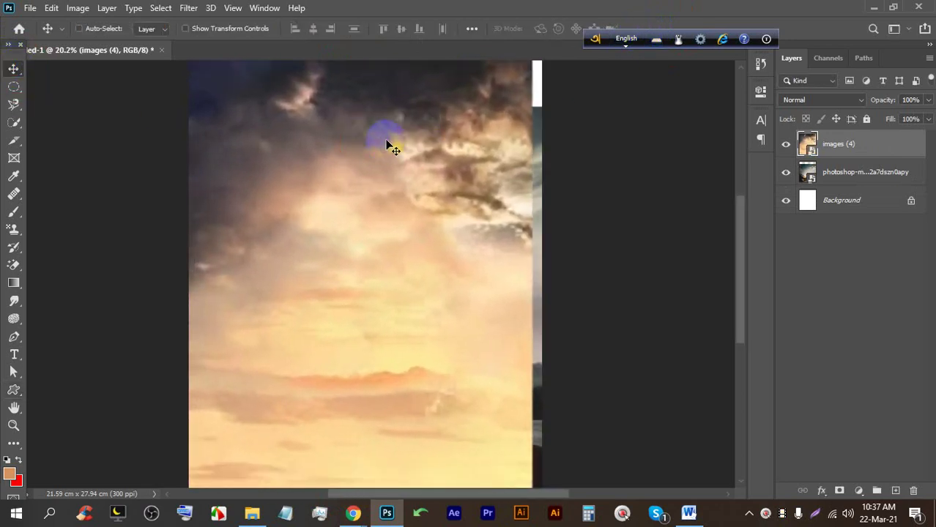
pyautogui.press('BackSpace')
pyautogui.scroll(-1, 403, 188)
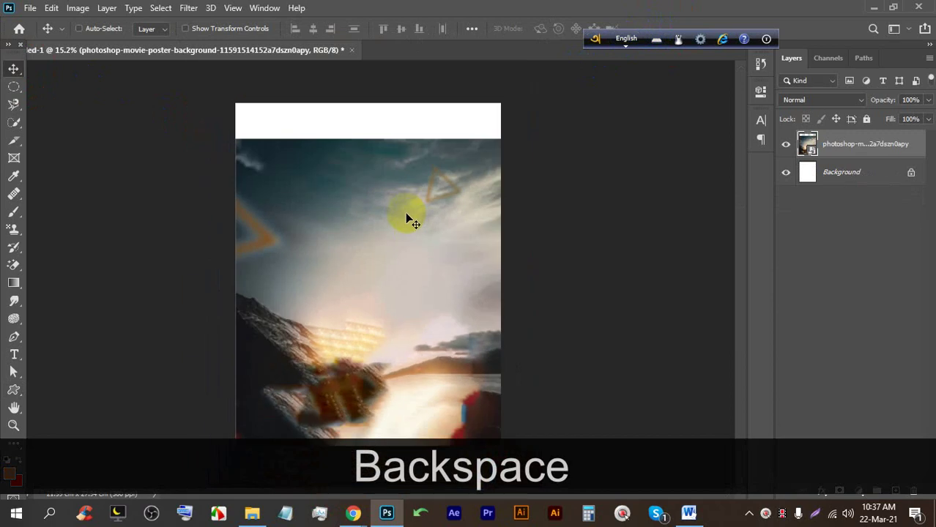
# Return to Chrome, preview the related "Movie Poster Background Full Hd" explosion image from Your PNG and save it to the computer.
pyautogui.click(347, 517)
pyautogui.click(273, 453)
pyautogui.scroll(-5, 721, 292)
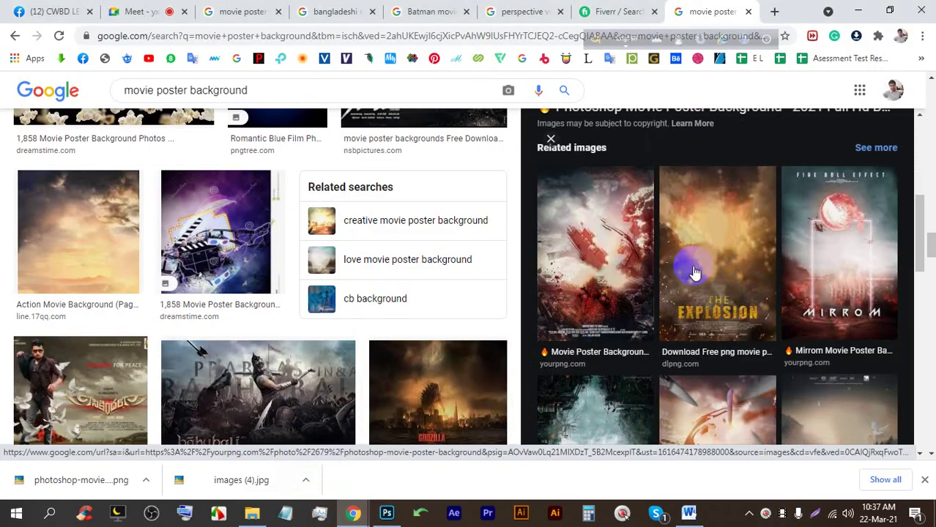
pyautogui.click(618, 230)
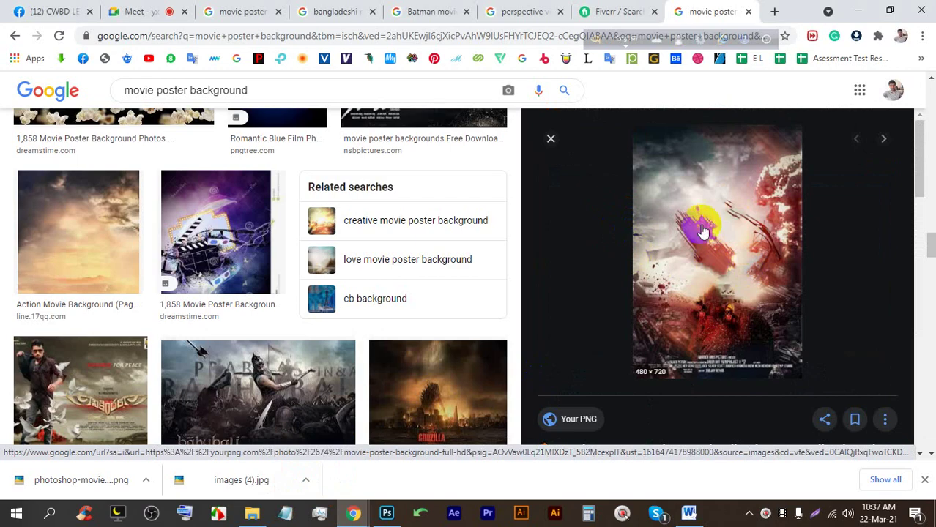
pyautogui.rightClick(732, 180)
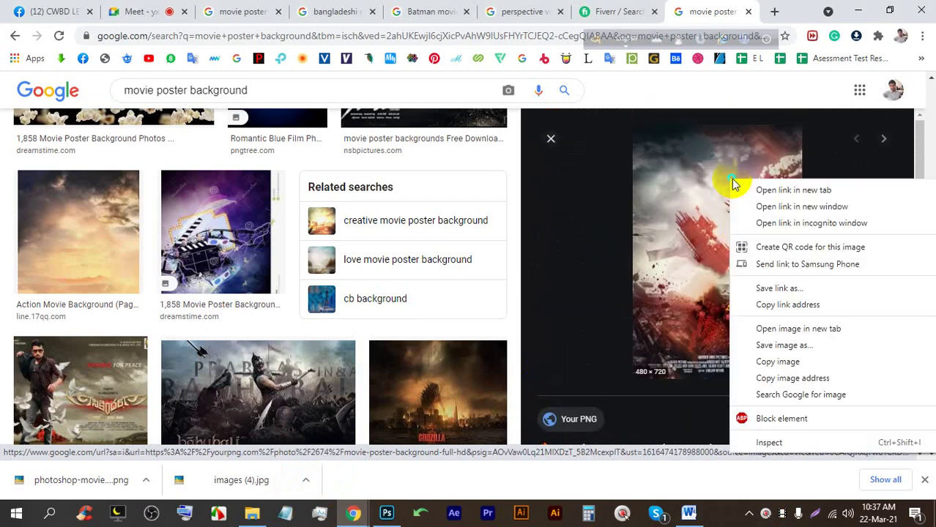
pyautogui.click(761, 344)
pyautogui.press('Return')
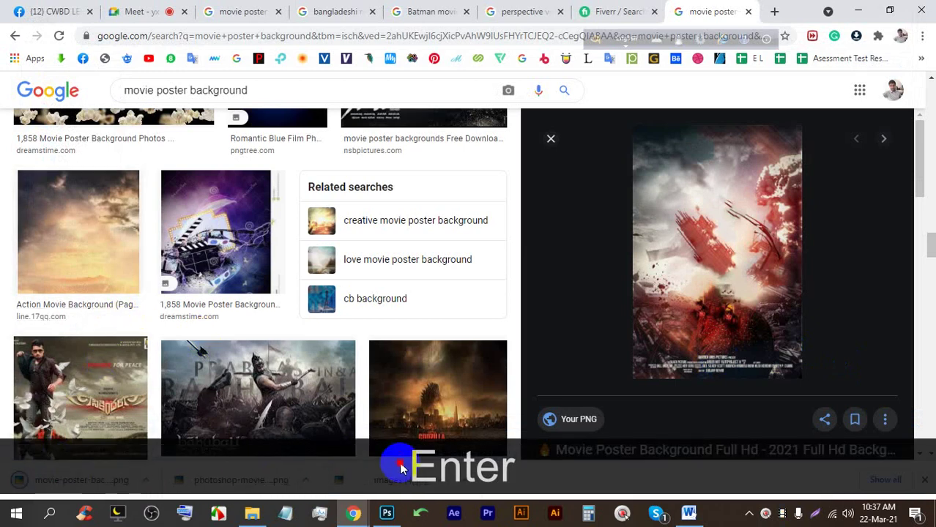
# Place the downloaded explosion background in the Photoshop poster, enlarge it to cover the page and fine-tune its position.
pyautogui.moveTo(109, 475); pyautogui.dragTo(363, 242)
pyautogui.moveTo(365, 163); pyautogui.dragTo(366, 239)
pyautogui.moveTo(367, 110); pyautogui.dragTo(366, 91)
pyautogui.click(657, 29)
pyautogui.moveTo(366, 236); pyautogui.dragTo(359, 227)
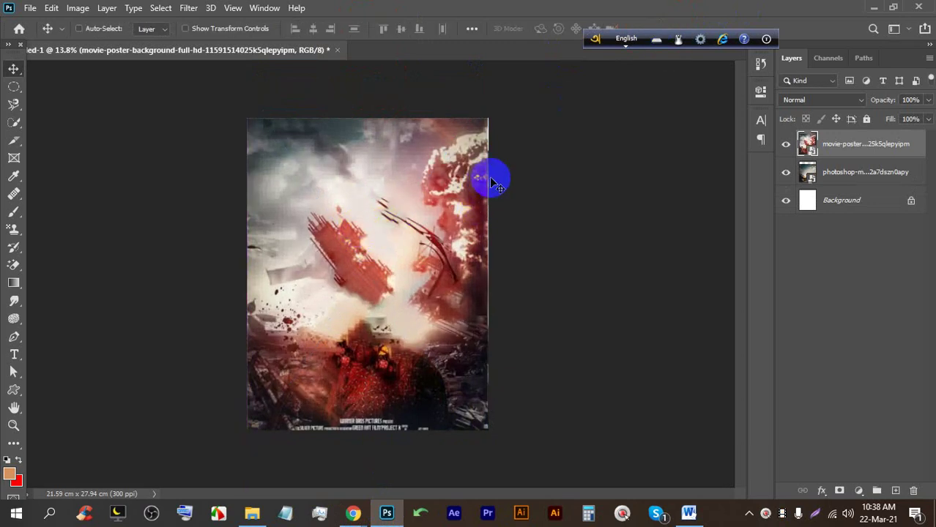
# Toggle the explosion layer's visibility to compare it with the seascape background underneath.
pyautogui.click(785, 144)
pyautogui.click(785, 144)
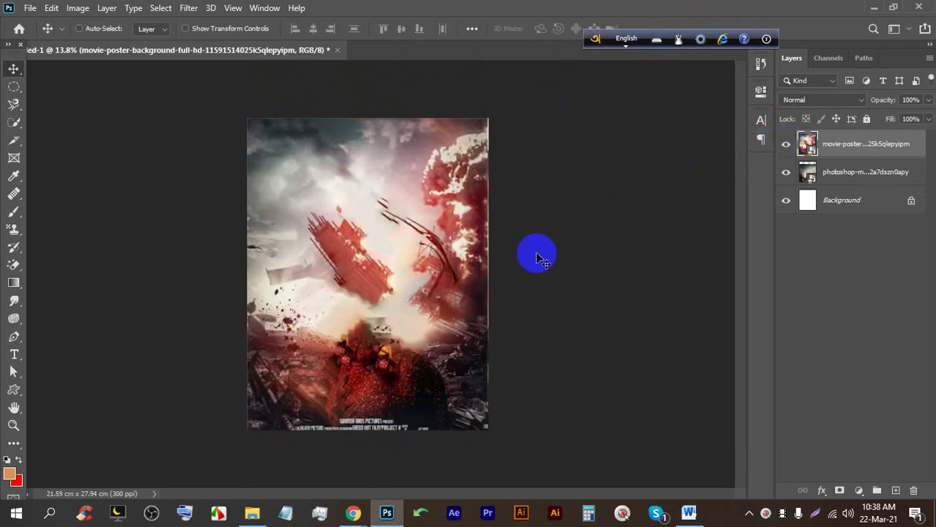
pyautogui.click(786, 144)
pyautogui.click(786, 144)
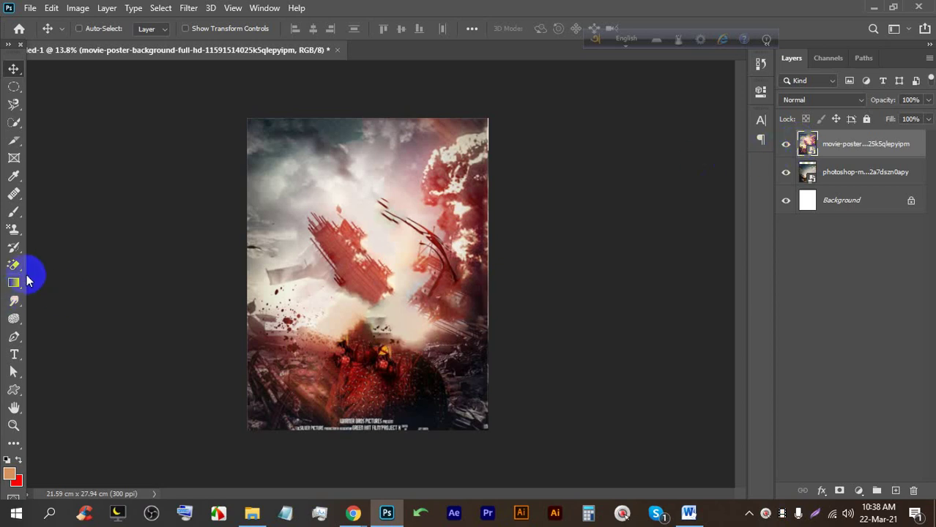
# Try painting on the explosion smart object with the Brush tool, declining to rasterize it both times.
pyautogui.click(16, 212)
pyautogui.click(330, 194)
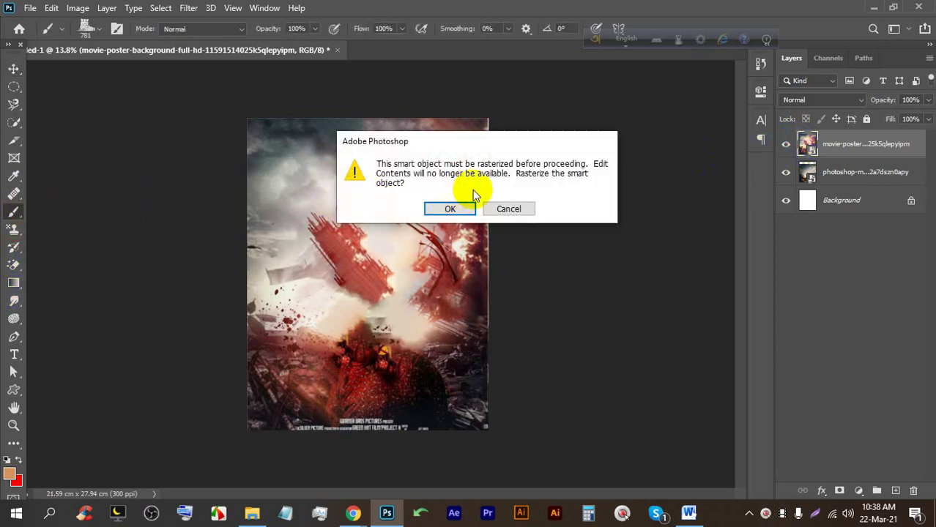
pyautogui.click(501, 210)
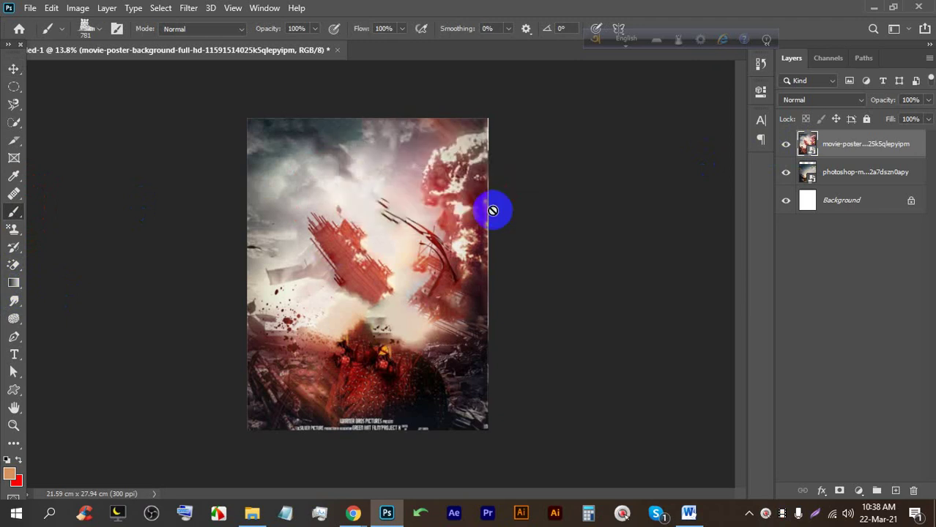
pyautogui.click(274, 263)
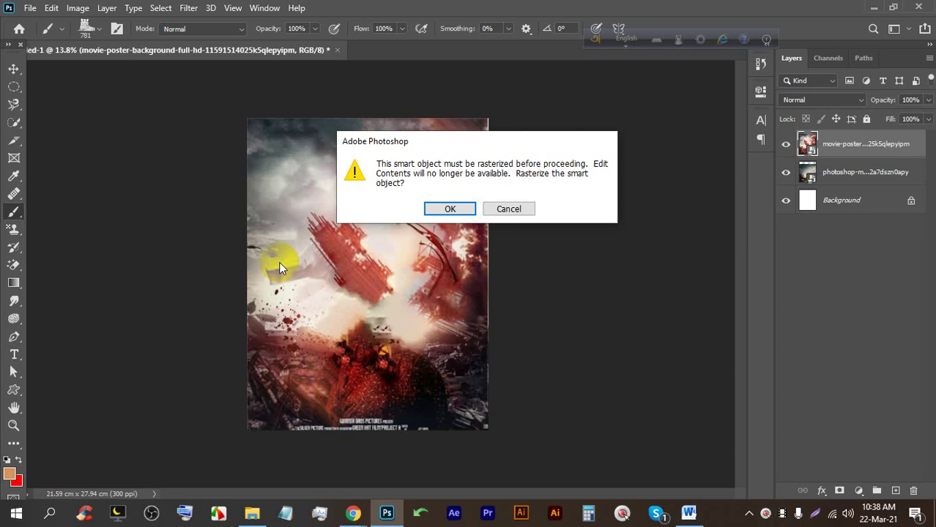
pyautogui.click(510, 209)
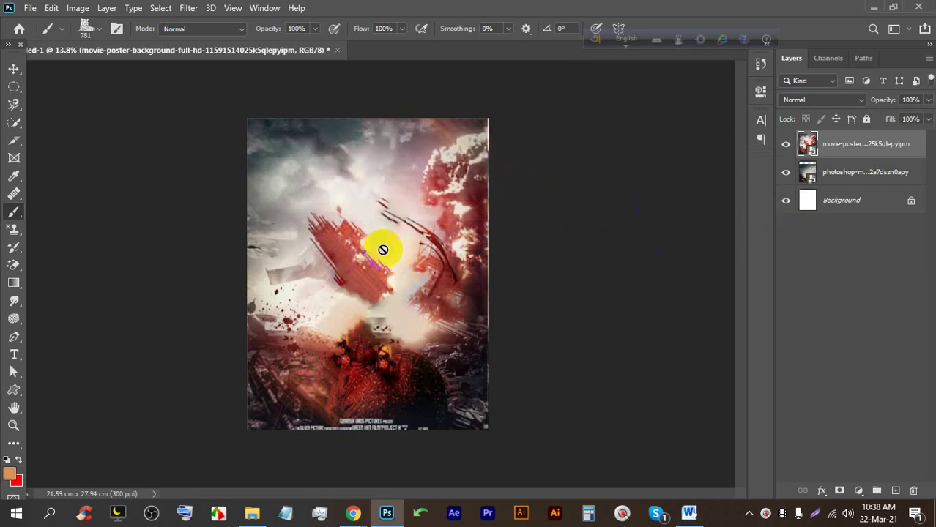
# Check the explosion layer against the background beneath it and rasterize the explosion layer.
pyautogui.click(786, 146)
pyautogui.click(786, 148)
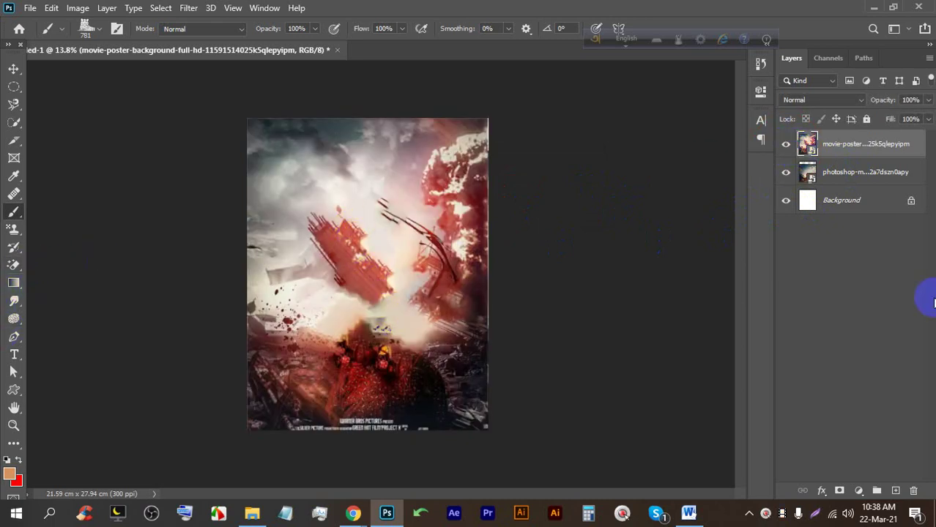
pyautogui.rightClick(843, 144)
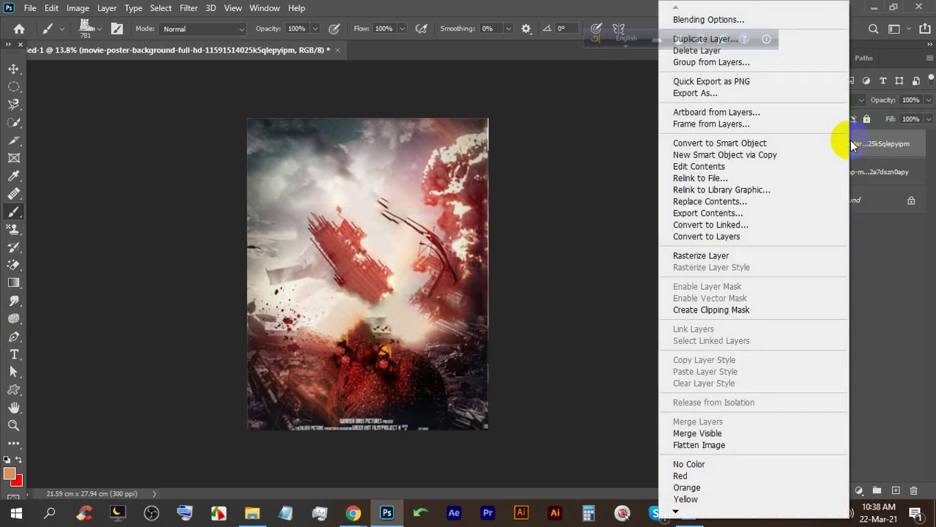
pyautogui.click(752, 255)
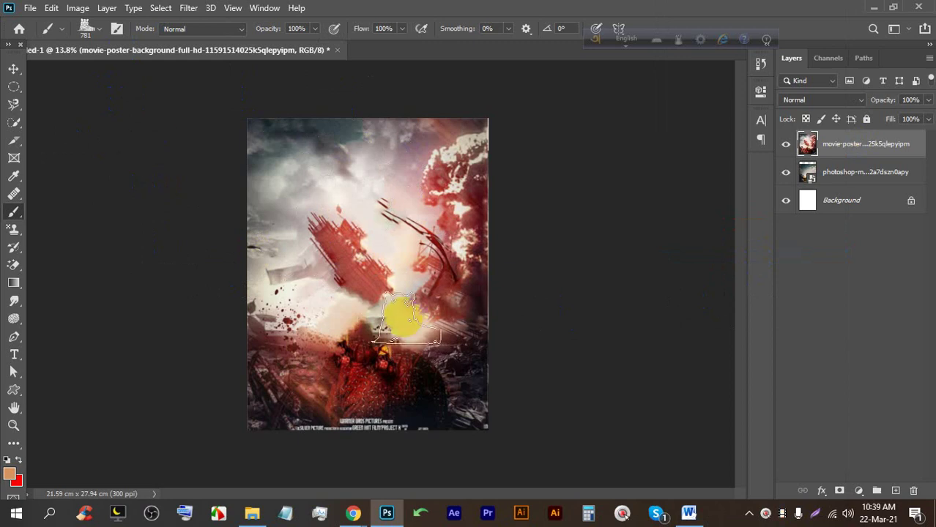
pyautogui.click(87, 28)
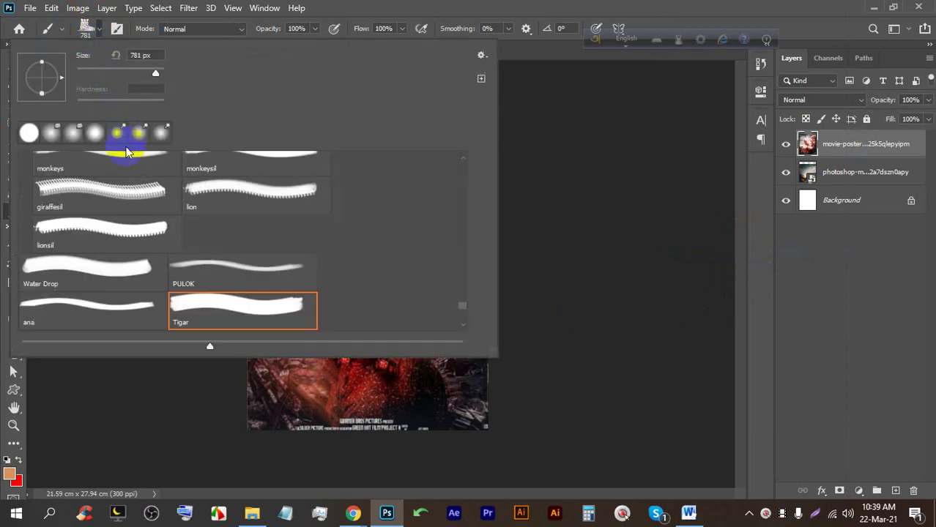
pyautogui.click(29, 134)
pyautogui.click(44, 136)
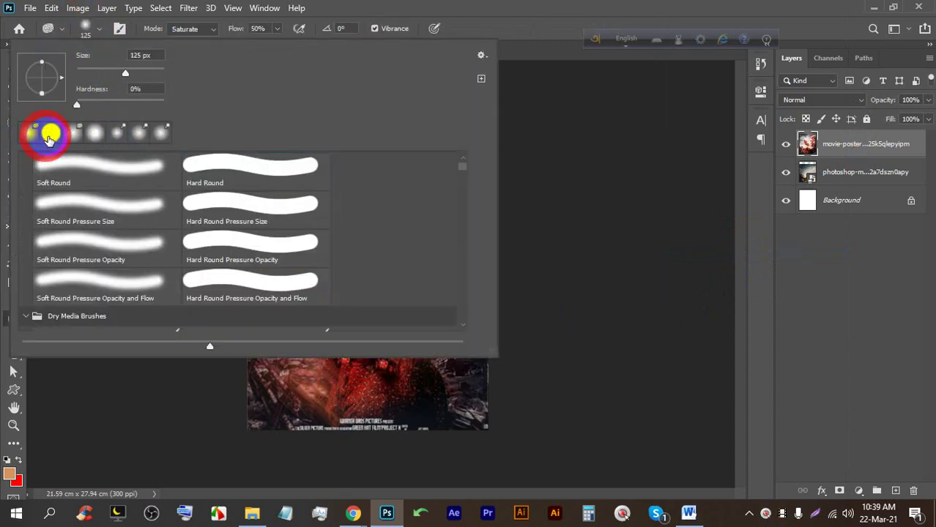
pyautogui.press('o')
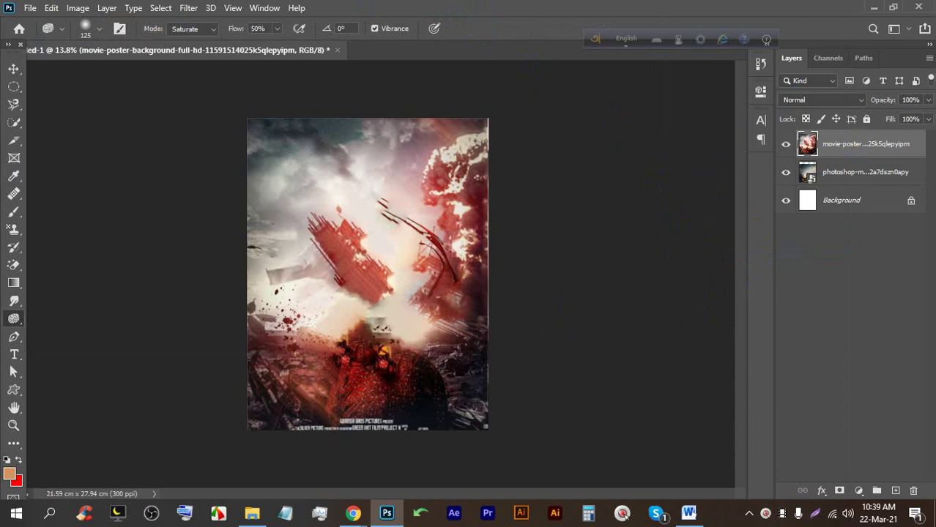
pyautogui.click(785, 146)
pyautogui.click(786, 145)
pyautogui.click(379, 306)
# Try erasing the lower part of the explosion layer with the Eraser at 1000 px to reveal the seascape, and inspect the cut edge.
pyautogui.moveTo(14, 269)
pyautogui.mouseDown()
pyautogui.moveTo(79, 253)
pyautogui.moveTo(77, 264)
pyautogui.mouseUp()
pyautogui.moveTo(282, 424); pyautogui.dragTo(434, 439)
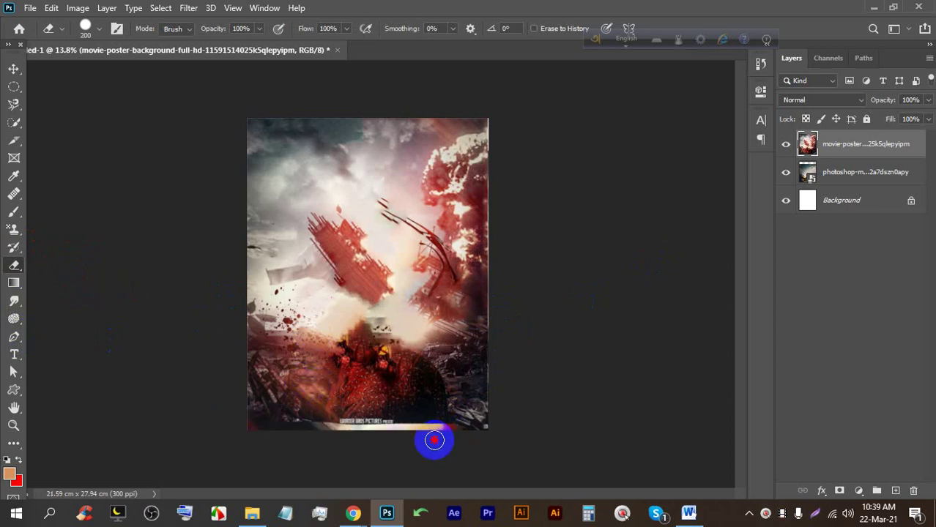
pyautogui.moveTo(506, 437)
pyautogui.mouseDown()
pyautogui.moveTo(467, 421)
pyautogui.moveTo(378, 426)
pyautogui.moveTo(358, 416)
pyautogui.moveTo(493, 415)
pyautogui.moveTo(196, 415)
pyautogui.moveTo(188, 362)
pyautogui.moveTo(437, 418)
pyautogui.moveTo(445, 380)
pyautogui.moveTo(383, 376)
pyautogui.mouseUp()
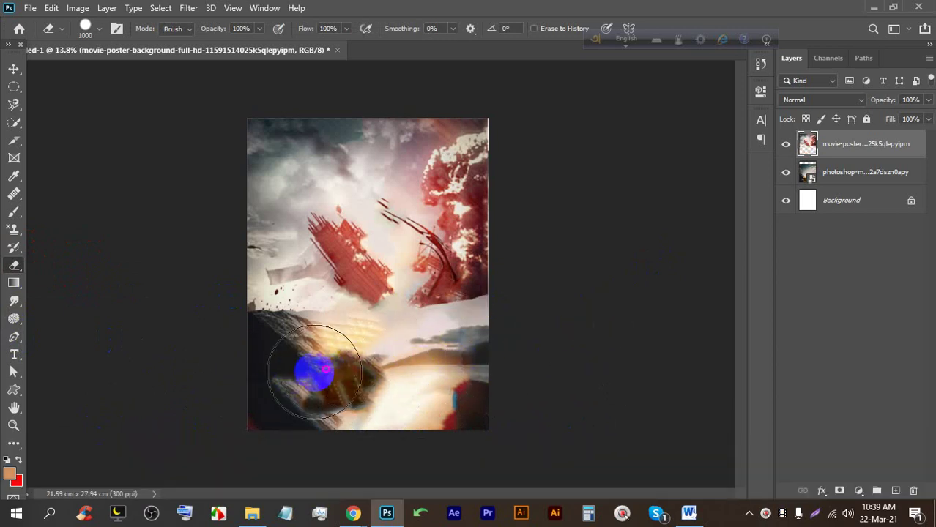
pyautogui.scroll(3, 314, 372)
pyautogui.scroll(1, 253, 351)
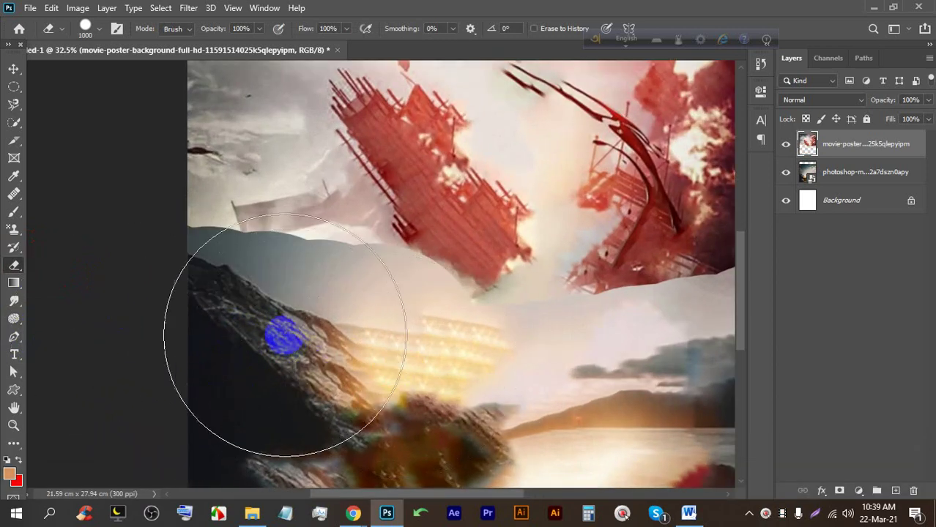
pyautogui.scroll(4, 281, 330)
pyautogui.scroll(1, 209, 292)
pyautogui.scroll(-5, 240, 317)
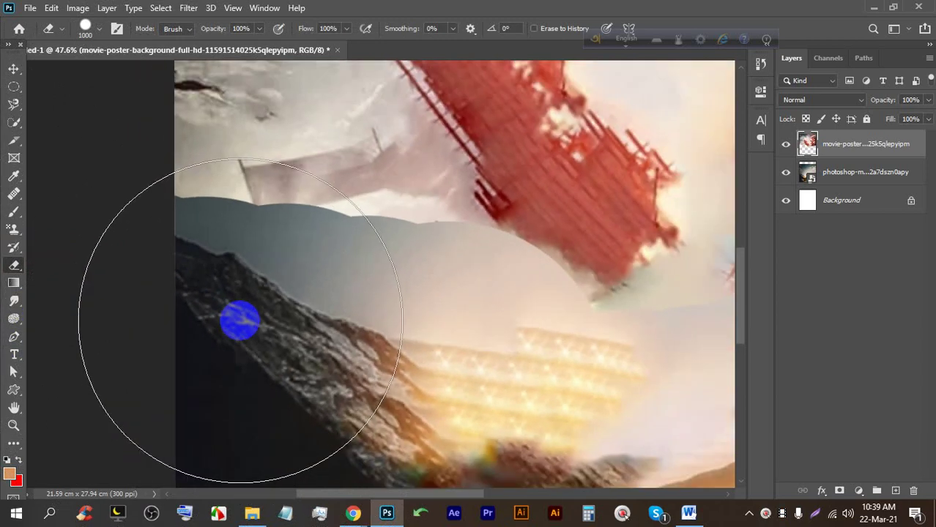
pyautogui.scroll(-4, 245, 319)
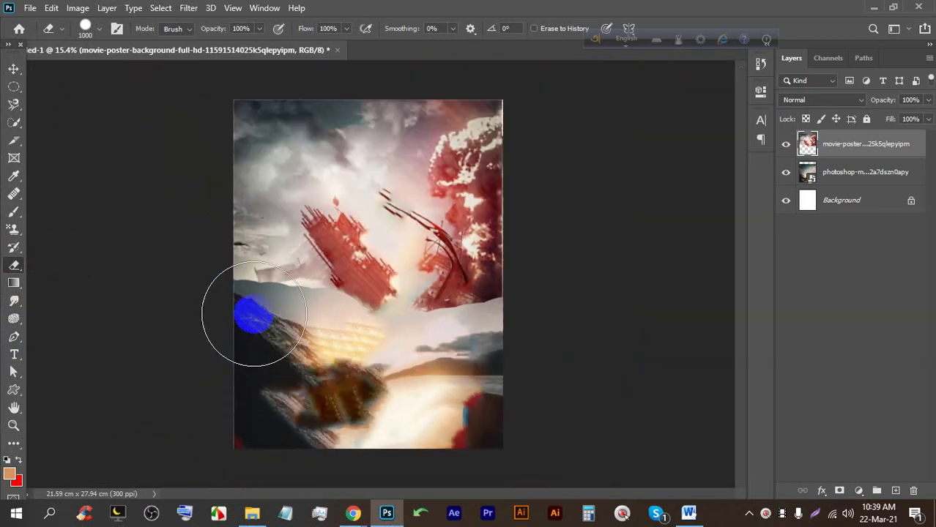
pyautogui.scroll(2, 252, 311)
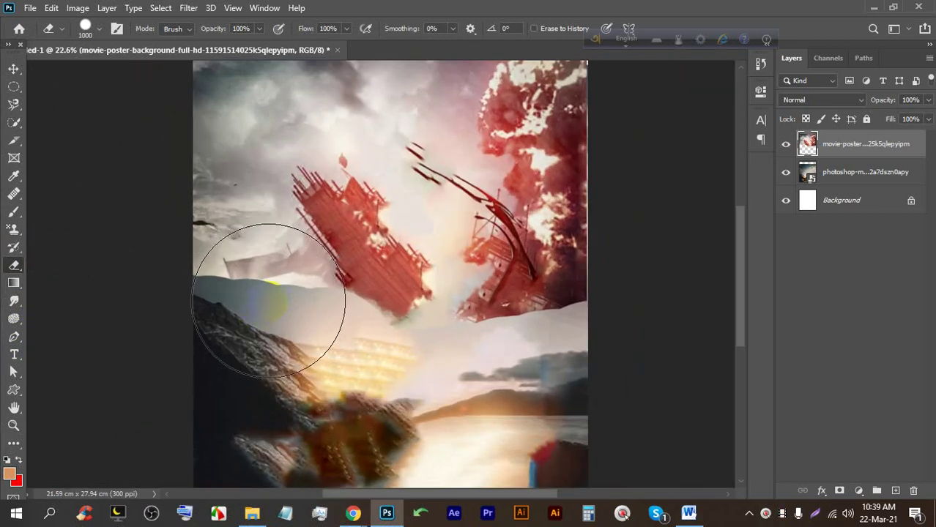
# Undo all the eraser strokes on the explosion layer.
pyautogui.hotkey('ctrl', 'z')
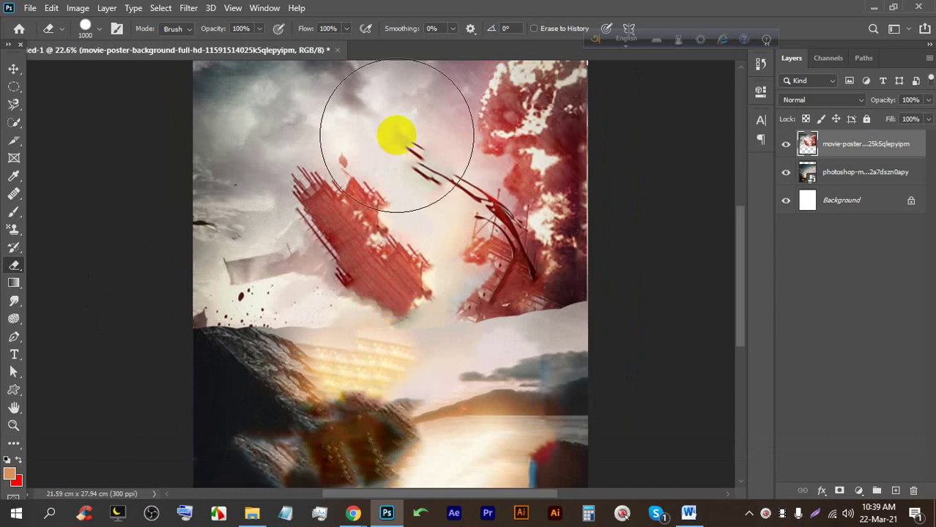
pyautogui.hotkey('ctrl', 'z')
pyautogui.scroll(-3, 437, 248)
pyautogui.hotkey('ctrl', 'z')
pyautogui.scroll(1, 331, 218)
# Add a layer mask to the explosion layer and paint black on it along the poster's bottom with a 781 px hard round brush.
pyautogui.moveTo(331, 218); pyautogui.dragTo(342, 198)
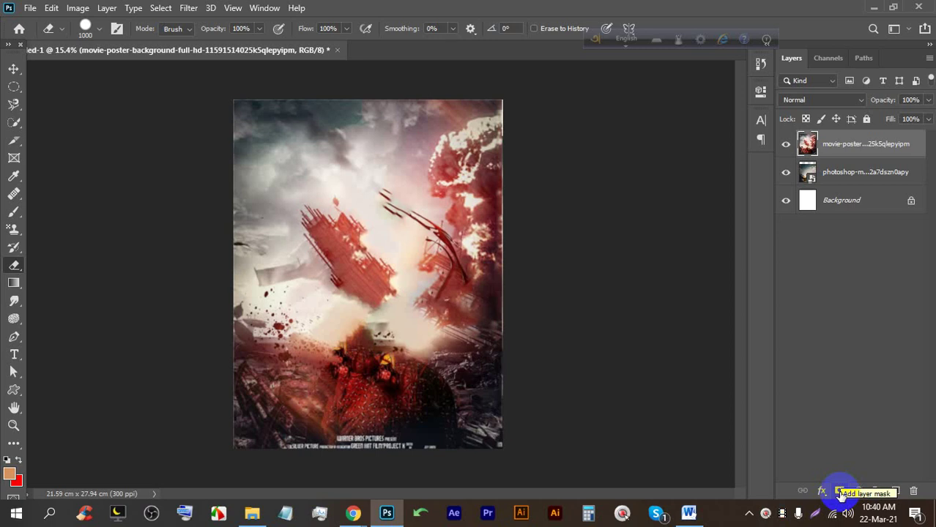
pyautogui.click(323, 327)
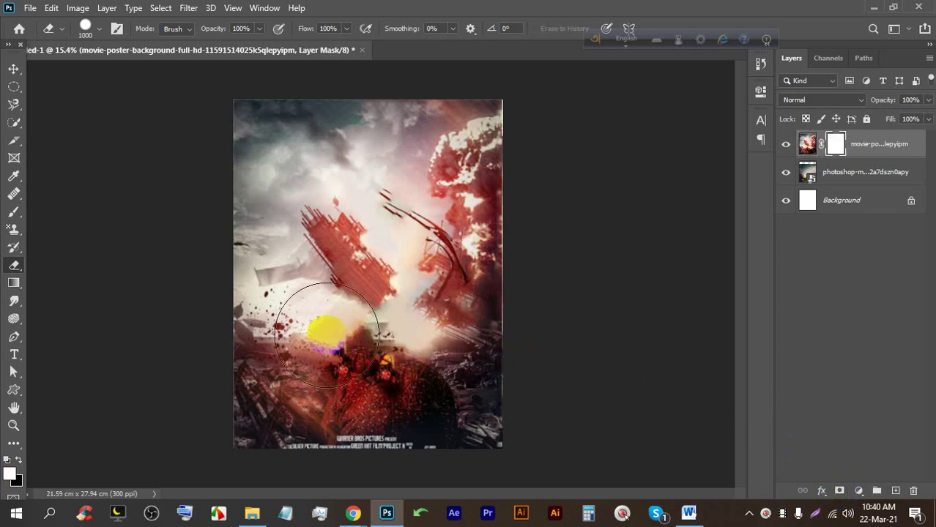
pyautogui.click(20, 213)
pyautogui.click(10, 475)
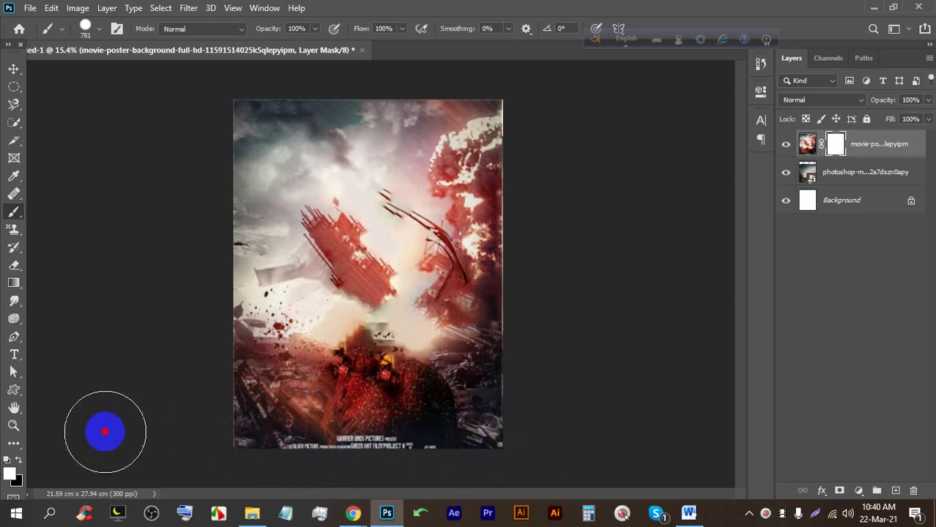
pyautogui.moveTo(532, 442)
pyautogui.mouseDown()
pyautogui.moveTo(370, 429)
pyautogui.moveTo(181, 388)
pyautogui.moveTo(481, 236)
pyautogui.moveTo(251, 413)
pyautogui.moveTo(364, 494)
pyautogui.moveTo(429, 424)
pyautogui.moveTo(284, 454)
pyautogui.moveTo(466, 496)
pyautogui.moveTo(446, 476)
pyautogui.moveTo(327, 465)
pyautogui.moveTo(427, 453)
pyautogui.moveTo(113, 299)
pyautogui.mouseUp()
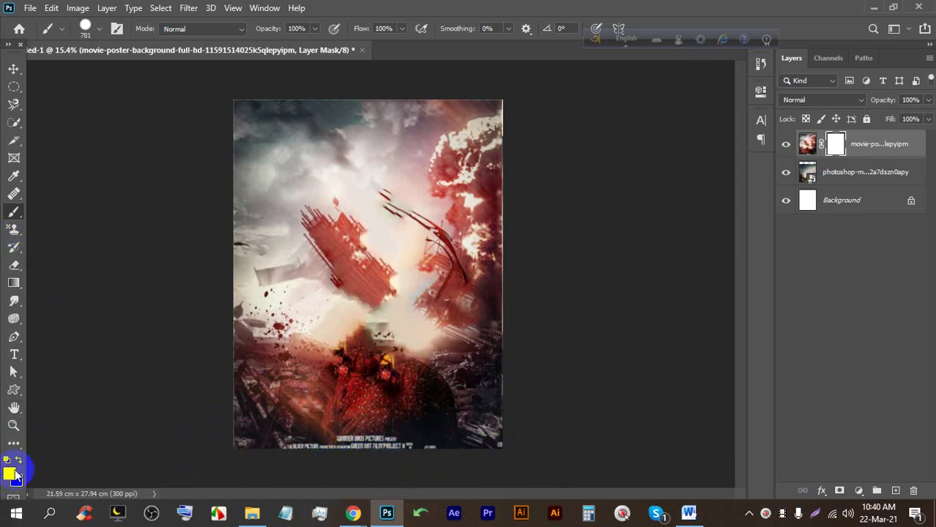
pyautogui.moveTo(10, 478)
pyautogui.mouseDown()
pyautogui.moveTo(136, 460)
pyautogui.moveTo(411, 464)
pyautogui.moveTo(290, 469)
pyautogui.moveTo(514, 465)
pyautogui.moveTo(226, 491)
pyautogui.moveTo(485, 447)
pyautogui.moveTo(215, 477)
pyautogui.moveTo(589, 429)
pyautogui.moveTo(247, 454)
pyautogui.moveTo(128, 245)
pyautogui.mouseUp()
# Choose the Soft Round brush and paint black on the mask along the poster's bottom to blend the edge softly into the seascape.
pyautogui.click(100, 33)
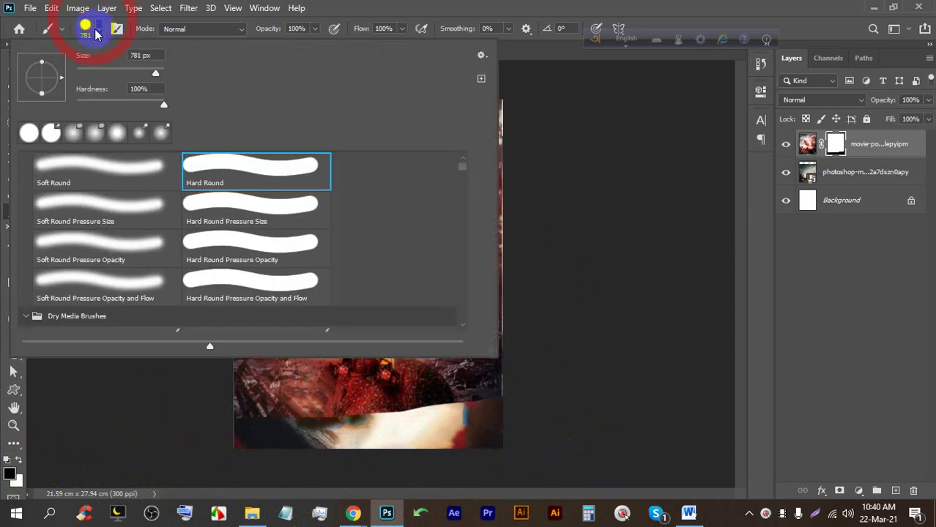
pyautogui.doubleClick(126, 169)
pyautogui.moveTo(230, 443)
pyautogui.mouseDown()
pyautogui.moveTo(435, 434)
pyautogui.moveTo(536, 419)
pyautogui.moveTo(317, 456)
pyautogui.moveTo(530, 428)
pyautogui.moveTo(359, 439)
pyautogui.mouseUp()
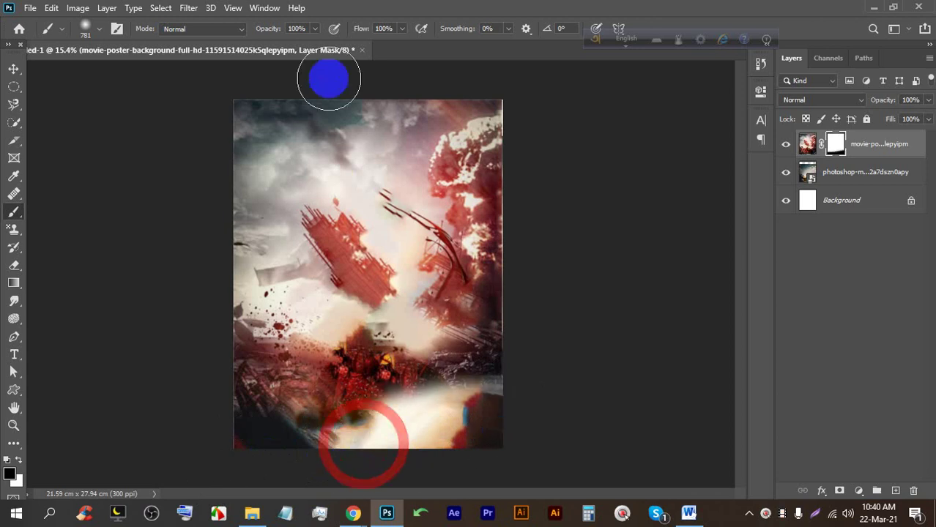
# Set the brush opacity to 61% and the flow to 61%.
pyautogui.moveTo(292, 46); pyautogui.dragTo(290, 46)
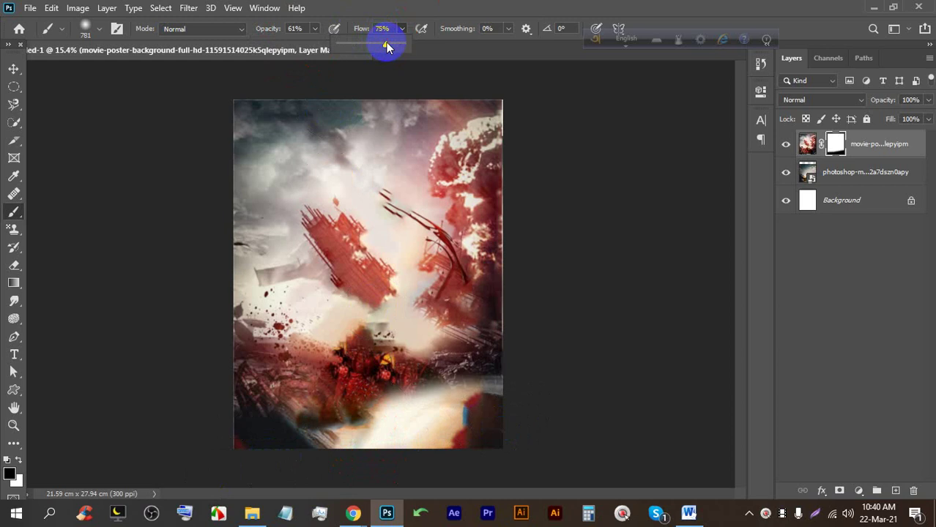
pyautogui.scroll(2, 334, 414)
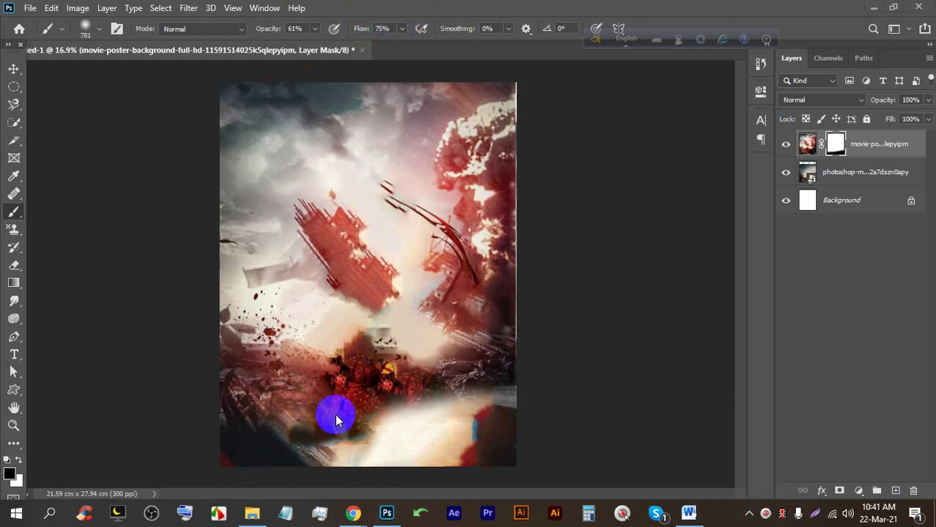
pyautogui.scroll(-2, 368, 436)
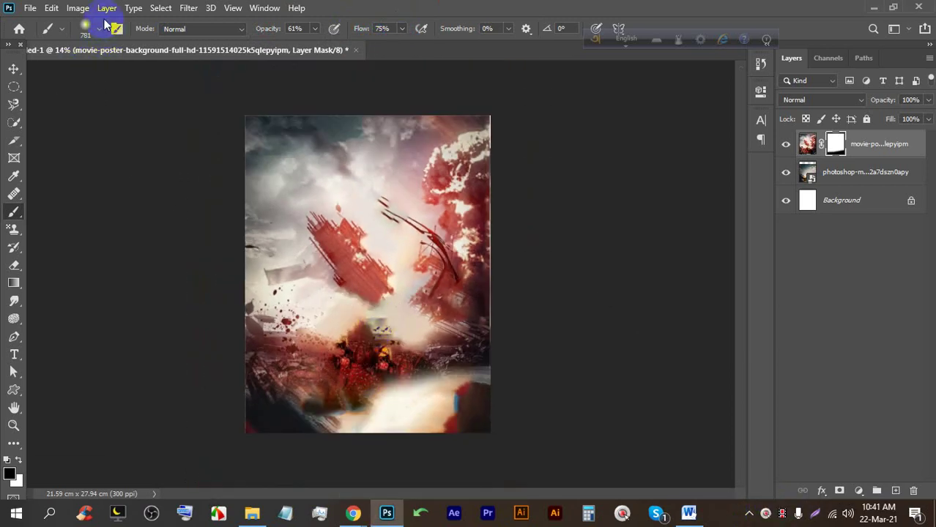
pyautogui.moveTo(395, 46); pyautogui.dragTo(389, 46)
# Paint black on the red movie-poster layer's mask across its lower part to reveal the landscape layer beneath.
pyautogui.scroll(2, 401, 420)
pyautogui.moveTo(178, 459)
pyautogui.mouseDown()
pyautogui.moveTo(350, 461)
pyautogui.moveTo(172, 411)
pyautogui.moveTo(347, 482)
pyautogui.moveTo(168, 330)
pyautogui.moveTo(136, 284)
pyautogui.moveTo(390, 394)
pyautogui.moveTo(530, 379)
pyautogui.moveTo(515, 390)
pyautogui.moveTo(530, 369)
pyautogui.moveTo(516, 386)
pyautogui.moveTo(563, 400)
pyautogui.moveTo(442, 373)
pyautogui.moveTo(511, 361)
pyautogui.moveTo(477, 375)
pyautogui.moveTo(509, 390)
pyautogui.moveTo(406, 372)
pyautogui.moveTo(358, 385)
pyautogui.moveTo(366, 287)
pyautogui.mouseUp()
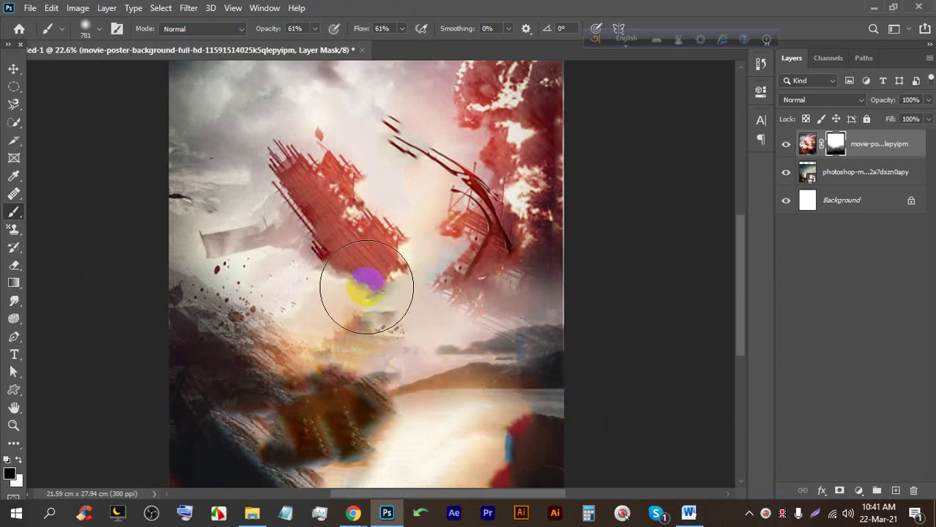
pyautogui.scroll(-2, 366, 287)
pyautogui.moveTo(473, 413)
pyautogui.mouseDown()
pyautogui.moveTo(409, 425)
pyautogui.moveTo(463, 418)
pyautogui.moveTo(334, 416)
pyautogui.moveTo(216, 317)
pyautogui.moveTo(271, 358)
pyautogui.moveTo(344, 369)
pyautogui.mouseUp()
pyautogui.moveTo(233, 302)
pyautogui.mouseDown()
pyautogui.moveTo(301, 344)
pyautogui.moveTo(396, 363)
pyautogui.moveTo(517, 339)
pyautogui.moveTo(528, 295)
pyautogui.moveTo(500, 321)
pyautogui.moveTo(376, 373)
pyautogui.moveTo(336, 377)
pyautogui.moveTo(440, 360)
pyautogui.mouseUp()
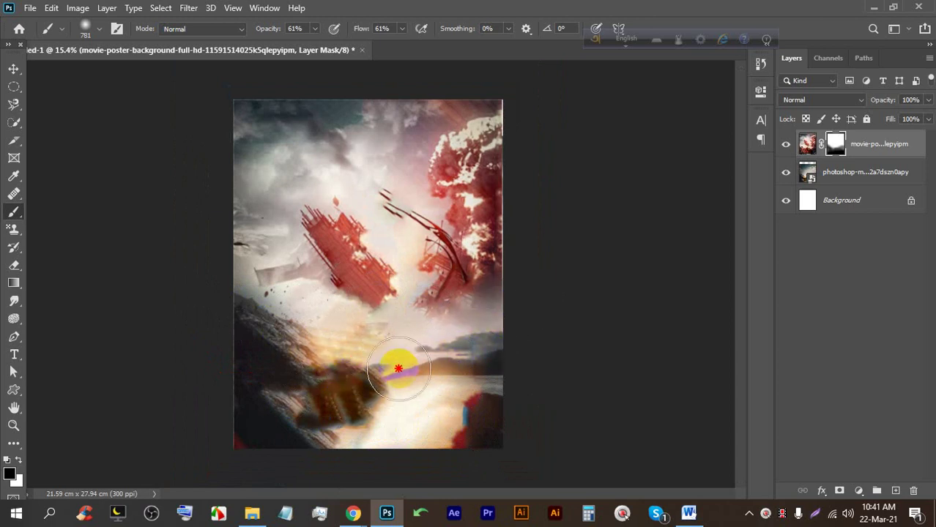
pyautogui.moveTo(358, 364)
pyautogui.mouseDown()
pyautogui.moveTo(259, 328)
pyautogui.moveTo(284, 322)
pyautogui.moveTo(62, 308)
pyautogui.mouseUp()
# Open images (3).jpg and the tiger photo _113249919_hi061718491.jpg from the Downloads folder.
pyautogui.click(30, 8)
pyautogui.click(44, 34)
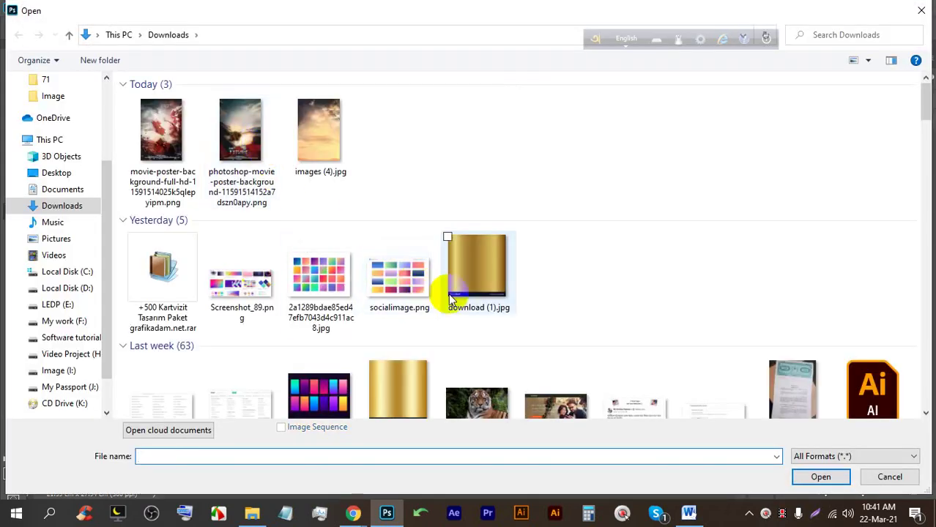
pyautogui.scroll(-5, 352, 248)
pyautogui.scroll(3, 355, 245)
pyautogui.click(383, 121)
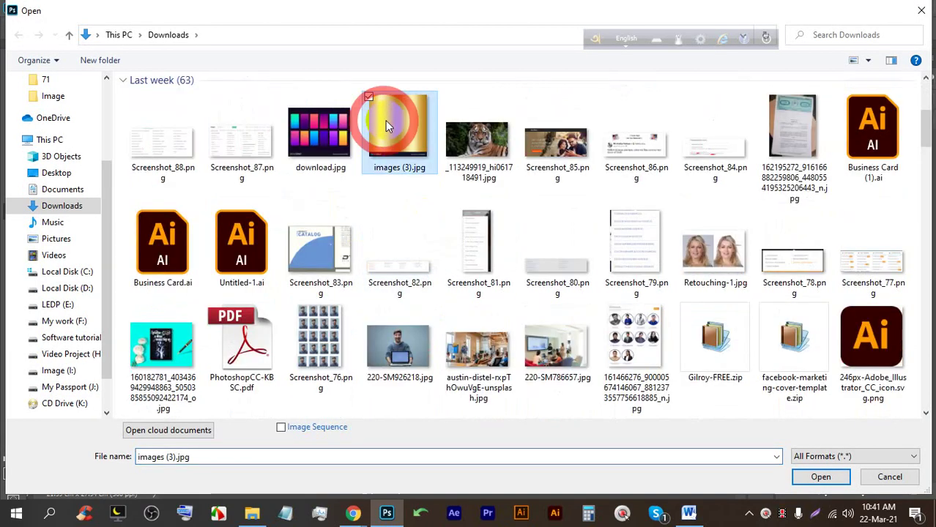
pyautogui.click(447, 97)
pyautogui.click(811, 477)
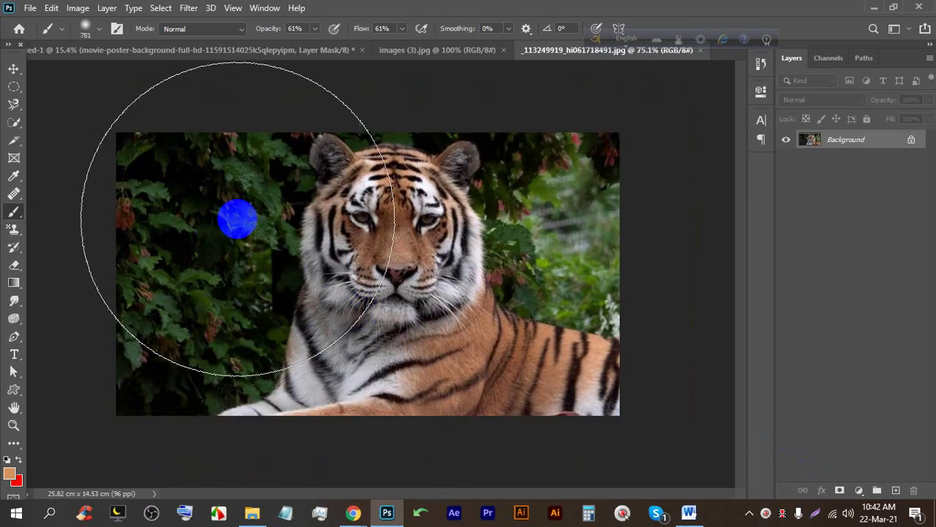
# Copy the gold gradient from images (3).jpg into the tiger photo as a new layer.
pyautogui.click(24, 73)
pyautogui.click(445, 49)
pyautogui.moveTo(579, 55); pyautogui.dragTo(278, 432)
# Scale and move the gold gradient layer to cover the full width of the tiger photo's lower half.
pyautogui.hotkey('ctrl', 't')
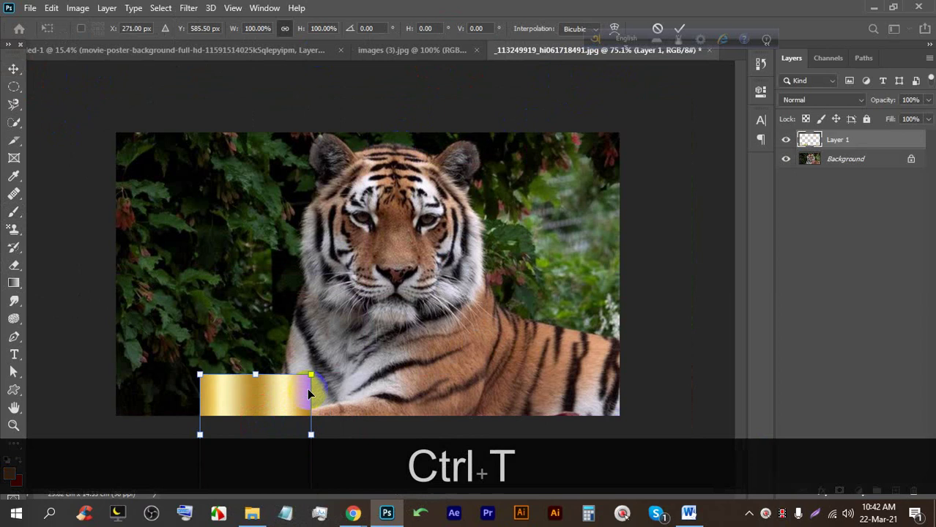
pyautogui.moveTo(312, 374); pyautogui.dragTo(518, 272)
pyautogui.moveTo(391, 278); pyautogui.dragTo(295, 418)
pyautogui.moveTo(434, 290); pyautogui.dragTo(664, 132)
pyautogui.moveTo(322, 232); pyautogui.dragTo(313, 395)
pyautogui.moveTo(367, 256); pyautogui.dragTo(382, 320)
pyautogui.click(680, 28)
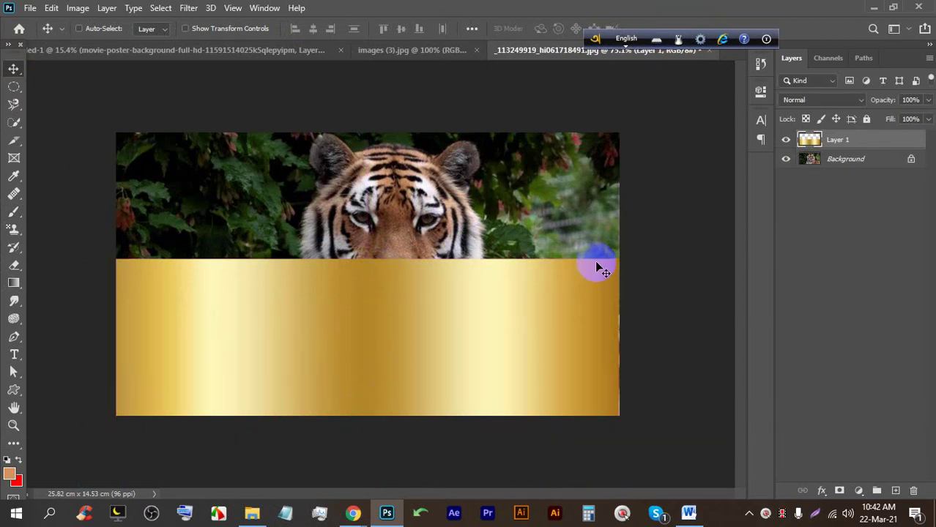
# Add a layer mask to the gold layer and fade its upper area in black with a 200 px brush.
pyautogui.click(839, 492)
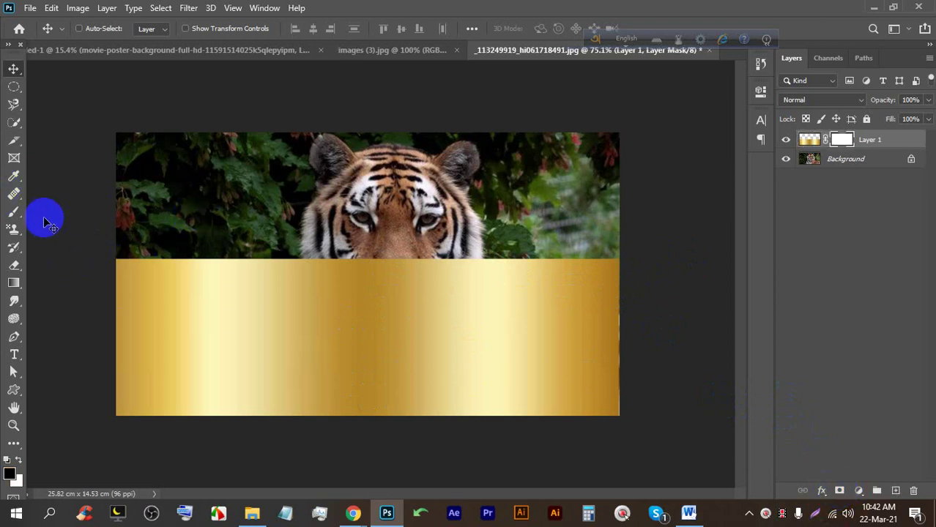
pyautogui.click(13, 212)
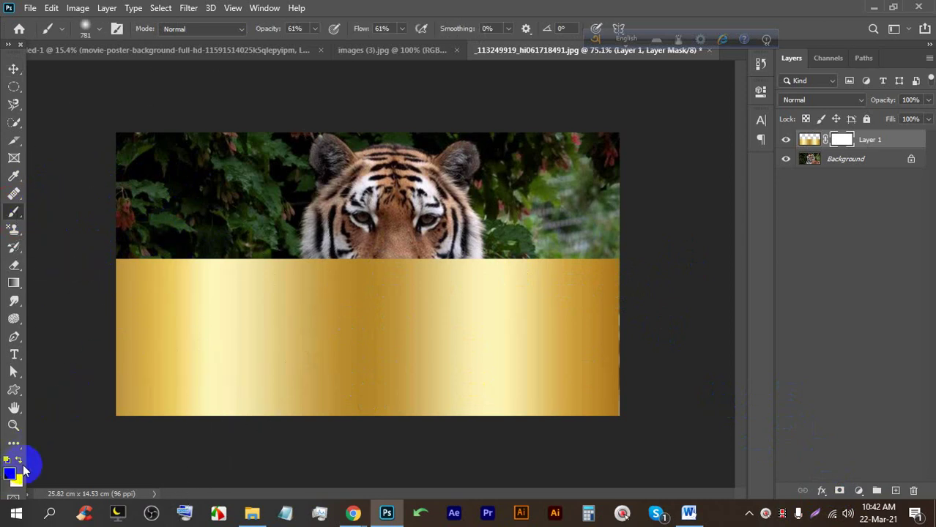
pyautogui.press('[')
pyautogui.press('[')
pyautogui.press('[')
pyautogui.press('[')
pyautogui.press('[')
pyautogui.press('[')
pyautogui.moveTo(129, 255)
pyautogui.mouseDown()
pyautogui.moveTo(108, 273)
pyautogui.moveTo(149, 254)
pyautogui.moveTo(238, 264)
pyautogui.moveTo(84, 255)
pyautogui.moveTo(90, 224)
pyautogui.moveTo(309, 221)
pyautogui.moveTo(75, 216)
pyautogui.moveTo(370, 225)
pyautogui.moveTo(179, 227)
pyautogui.moveTo(517, 229)
pyautogui.moveTo(240, 254)
pyautogui.moveTo(429, 243)
pyautogui.moveTo(405, 234)
pyautogui.moveTo(698, 238)
pyautogui.moveTo(308, 252)
pyautogui.moveTo(643, 279)
pyautogui.moveTo(650, 340)
pyautogui.moveTo(485, 300)
pyautogui.moveTo(598, 300)
pyautogui.moveTo(13, 332)
pyautogui.moveTo(27, 316)
pyautogui.moveTo(209, 299)
pyautogui.moveTo(727, 303)
pyautogui.moveTo(110, 317)
pyautogui.mouseUp()
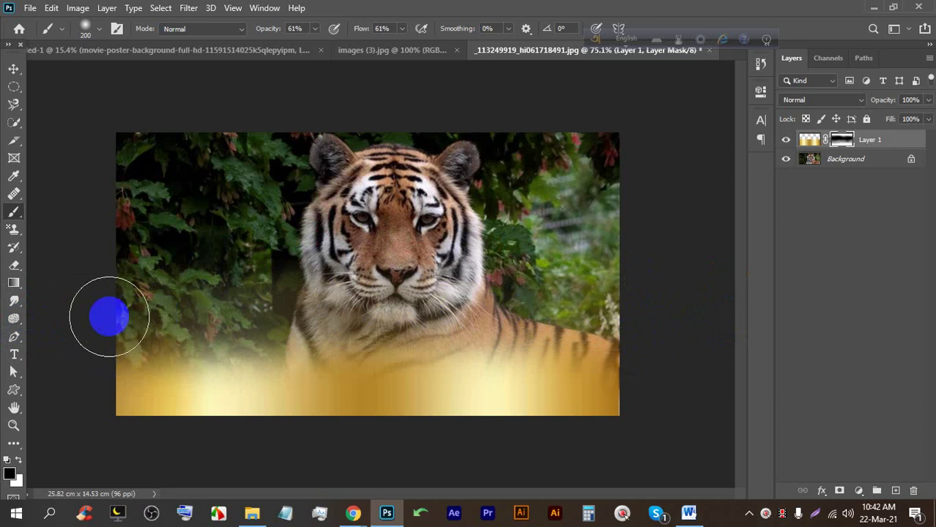
pyautogui.moveTo(92, 359)
pyautogui.mouseDown()
pyautogui.moveTo(597, 330)
pyautogui.moveTo(443, 157)
pyautogui.mouseUp()
# Lower the brush opacity to 18% and softly fade the gold further over the tiger's body on the mask.
pyautogui.click(333, 29)
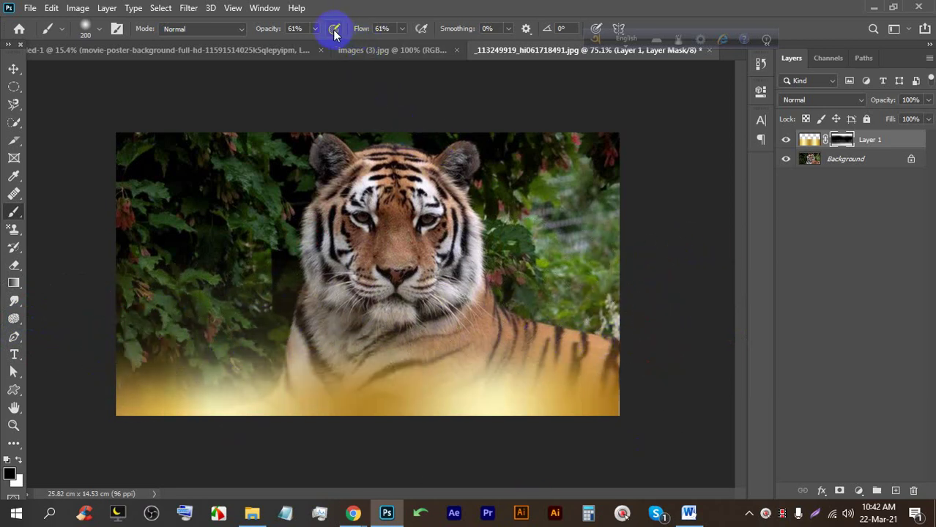
pyautogui.click(289, 47)
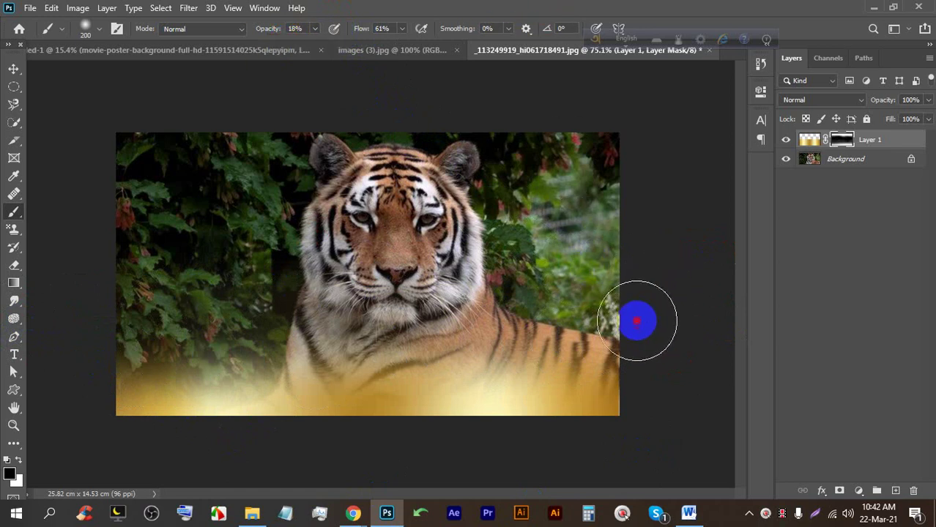
pyautogui.scroll(-2, 417, 364)
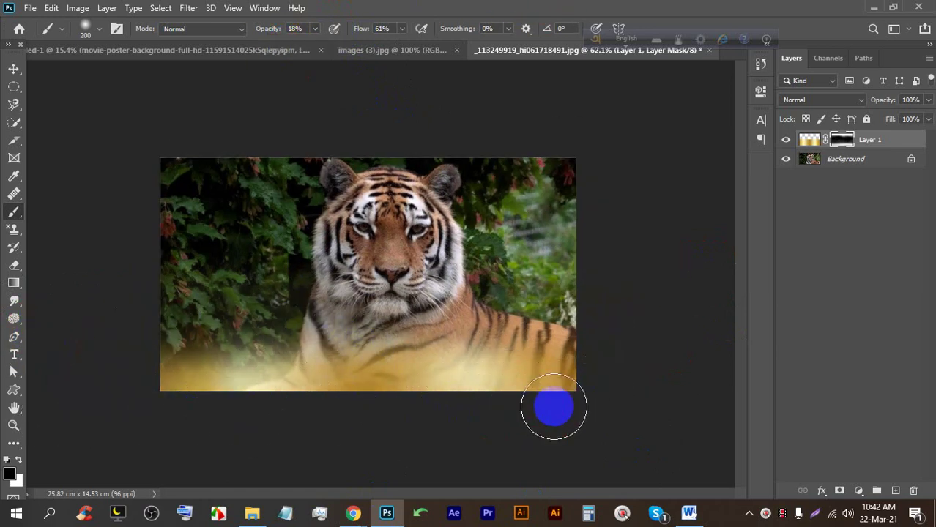
pyautogui.scroll(-1, 664, 428)
pyautogui.scroll(2, 661, 413)
pyautogui.scroll(1, 661, 414)
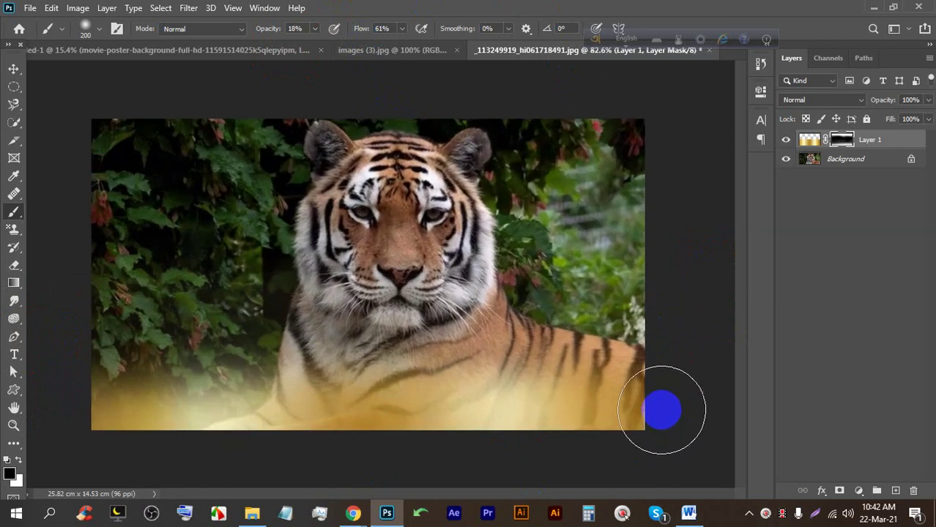
pyautogui.moveTo(661, 410); pyautogui.dragTo(579, 370)
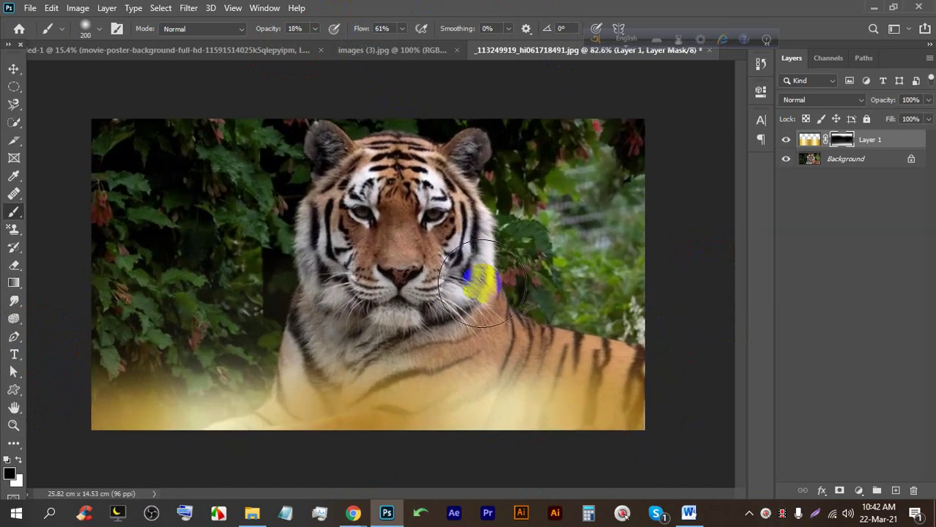
# Close images (3).jpg and the tiger photo without saving, returning to the poster document.
pyautogui.click(369, 48)
pyautogui.click(463, 52)
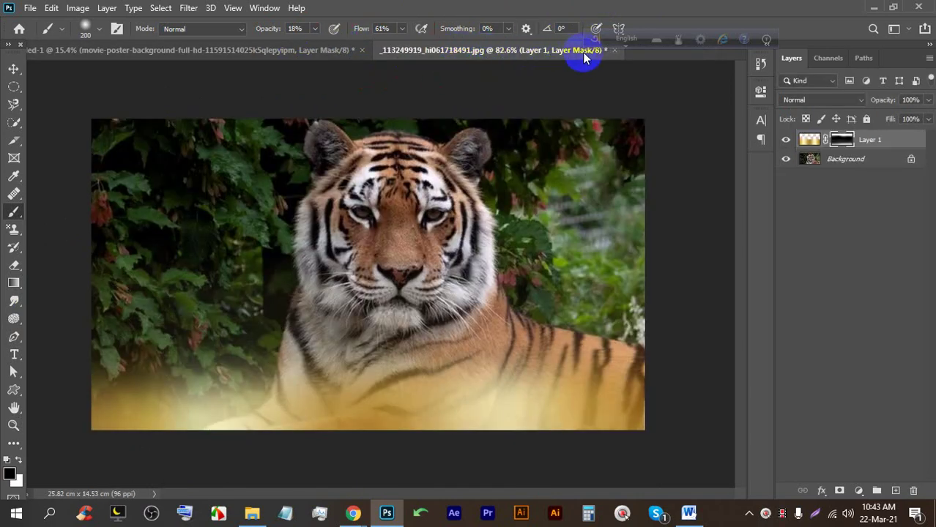
pyautogui.click(613, 50)
pyautogui.click(463, 198)
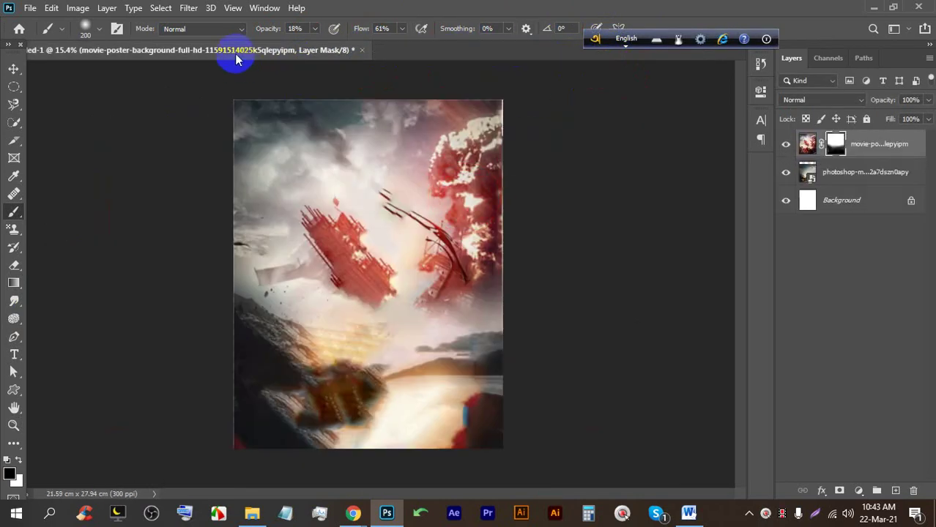
# Delete the red movie-poster layer and add a layer mask to the remaining landscape layer.
pyautogui.press('BackSpace')
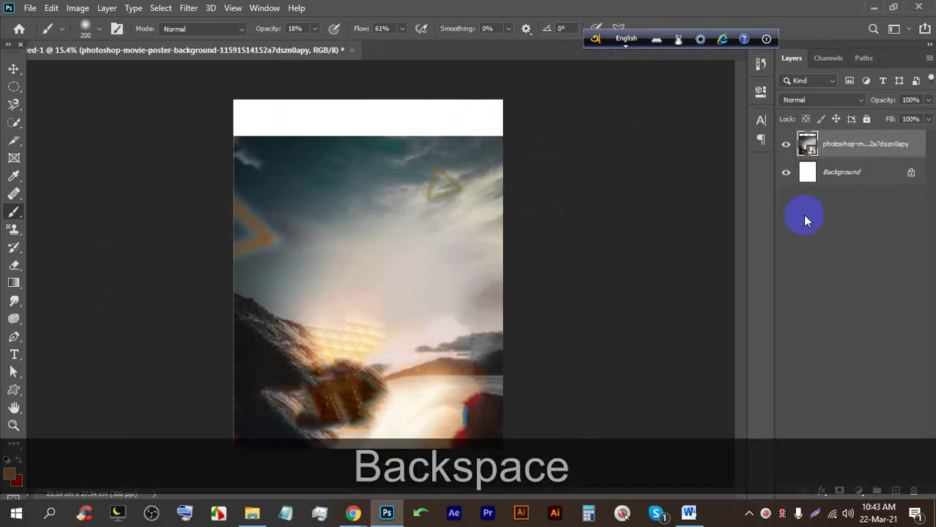
pyautogui.scroll(-1, 366, 224)
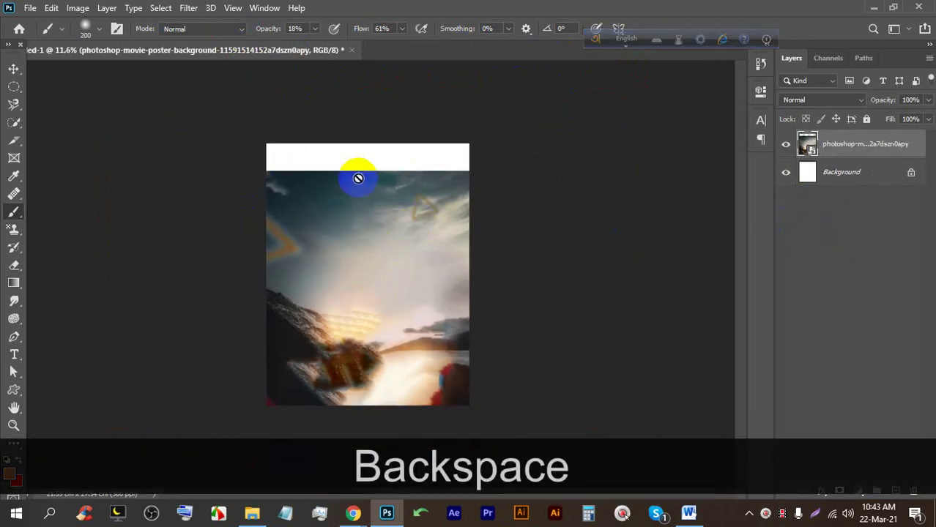
pyautogui.scroll(3, 359, 177)
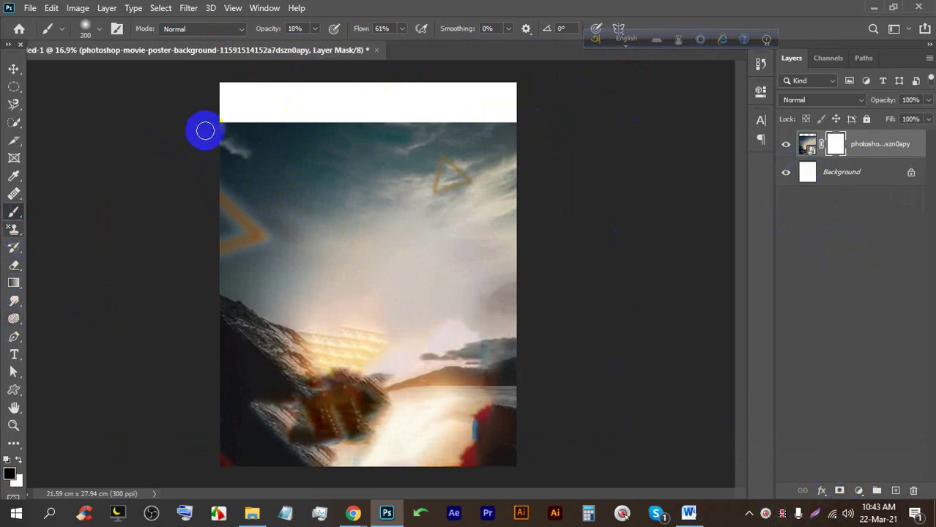
# Enlarge the brush to 500 px, raise its opacity to 76%, and fade the landscape's top edge on the mask.
pyautogui.press(']')
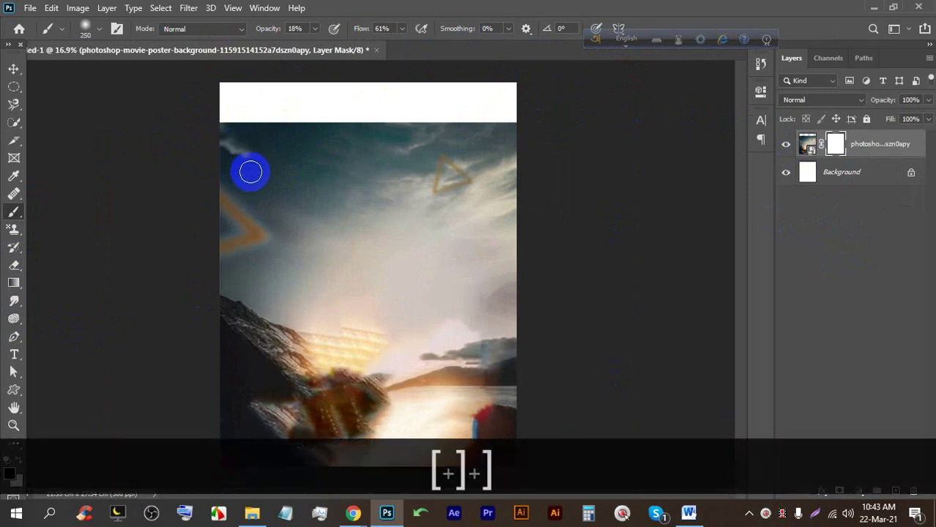
pyautogui.moveTo(163, 136)
pyautogui.mouseDown()
pyautogui.moveTo(309, 129)
pyautogui.moveTo(115, 120)
pyautogui.moveTo(336, 115)
pyautogui.moveTo(136, 109)
pyautogui.moveTo(150, 95)
pyautogui.mouseUp()
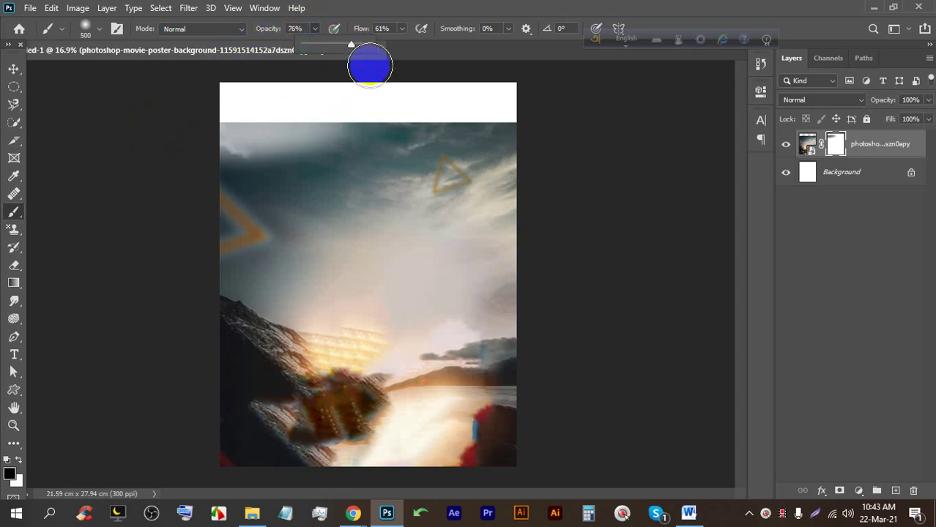
pyautogui.moveTo(323, 126)
pyautogui.mouseDown()
pyautogui.moveTo(230, 115)
pyautogui.moveTo(152, 121)
pyautogui.moveTo(520, 126)
pyautogui.mouseUp()
pyautogui.moveTo(571, 157)
pyautogui.mouseDown()
pyautogui.moveTo(176, 163)
pyautogui.moveTo(584, 170)
pyautogui.moveTo(231, 157)
pyautogui.mouseUp()
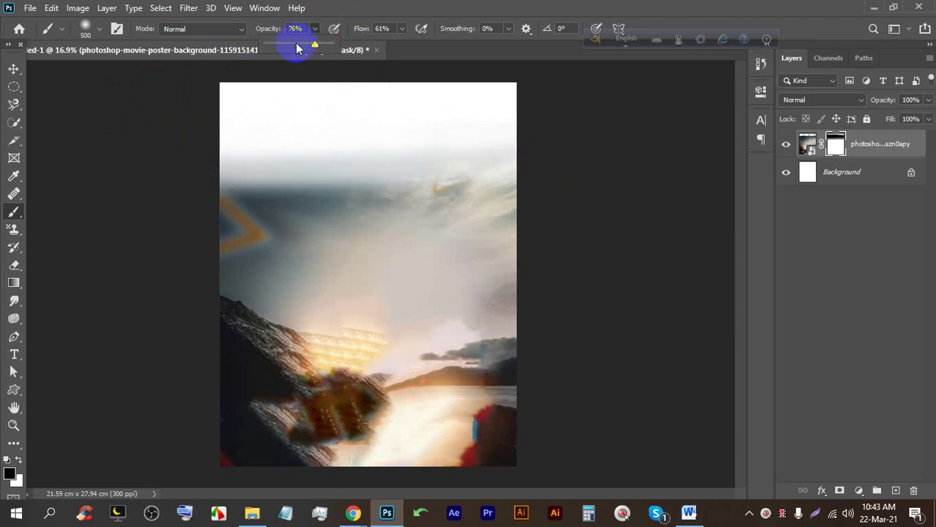
# Set the brush to 800 px at 40% opacity and extend the fade down through the sky on the mask.
pyautogui.press('[')
pyautogui.press(']')
pyautogui.press(']')
pyautogui.press(']')
pyautogui.press(']')
pyautogui.moveTo(386, 179)
pyautogui.mouseDown()
pyautogui.moveTo(439, 184)
pyautogui.moveTo(383, 211)
pyautogui.moveTo(497, 199)
pyautogui.moveTo(576, 210)
pyautogui.mouseUp()
pyautogui.moveTo(188, 181)
pyautogui.mouseDown()
pyautogui.moveTo(614, 195)
pyautogui.moveTo(517, 194)
pyautogui.moveTo(282, 161)
pyautogui.moveTo(648, 253)
pyautogui.moveTo(180, 215)
pyautogui.moveTo(254, 214)
pyautogui.mouseUp()
pyautogui.scroll(-3, 277, 211)
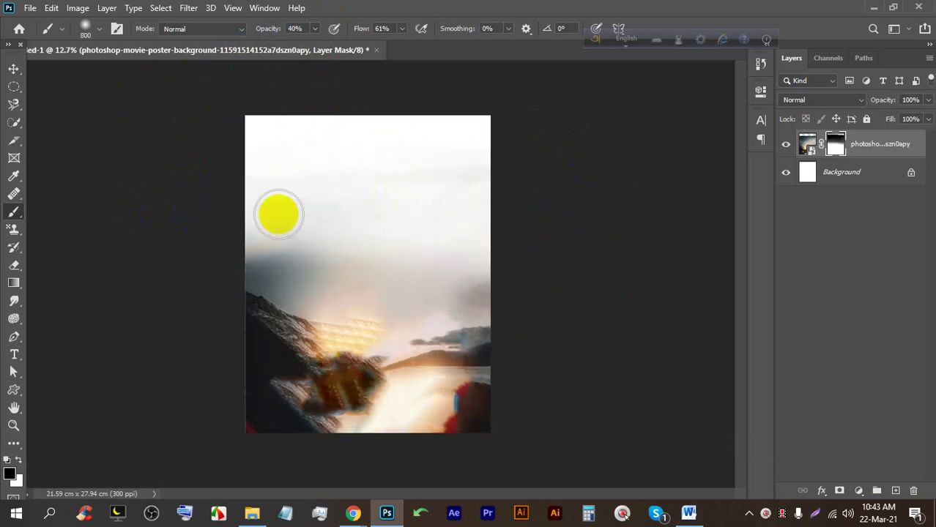
# Place 6838985_preview.png from the Movie Poster folder on the LEDP (E:) drive as an embedded image.
pyautogui.click(30, 7)
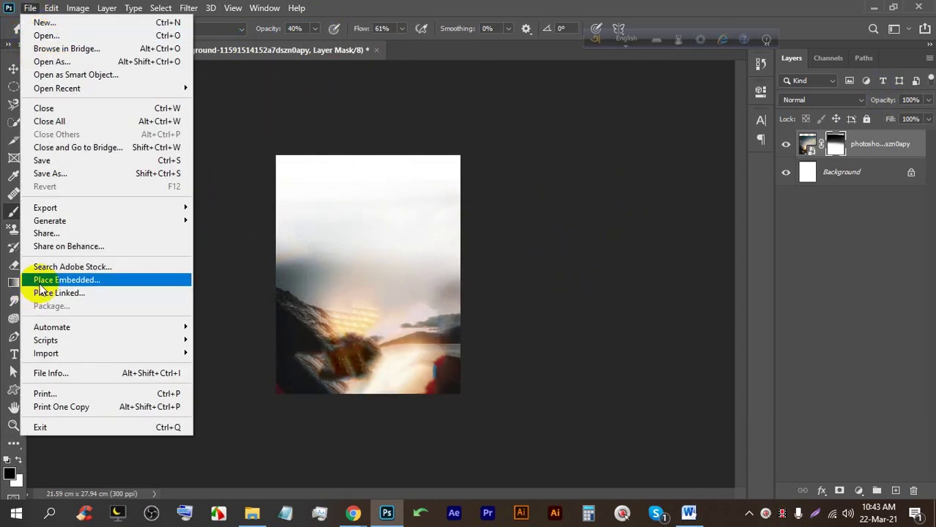
pyautogui.click(44, 280)
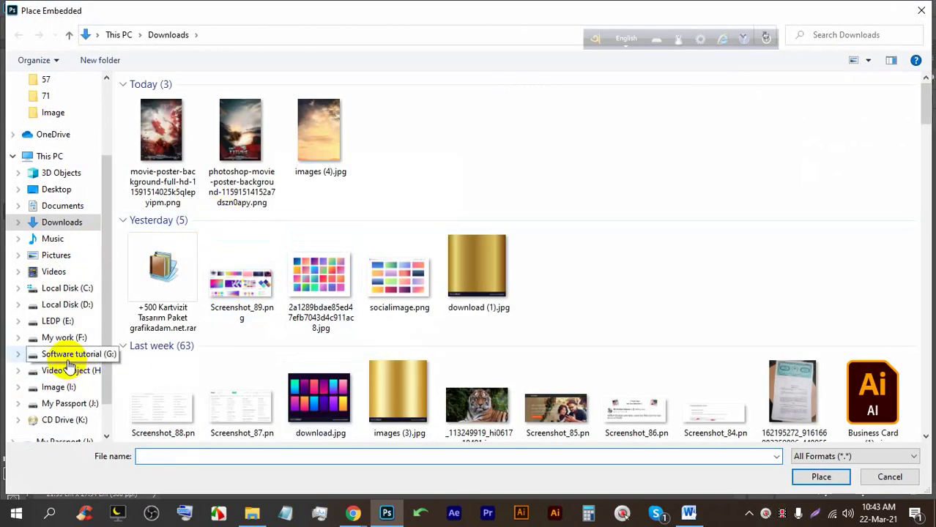
pyautogui.click(53, 321)
pyautogui.doubleClick(300, 194)
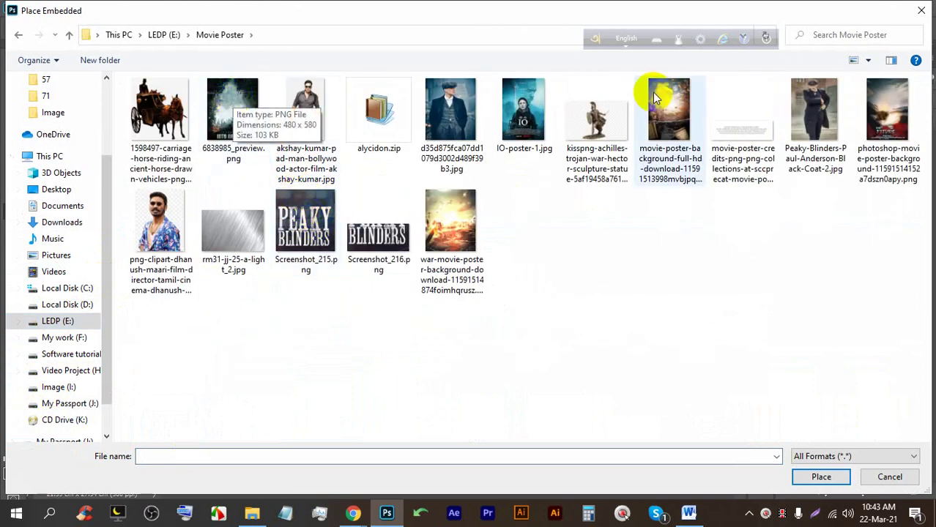
pyautogui.doubleClick(234, 102)
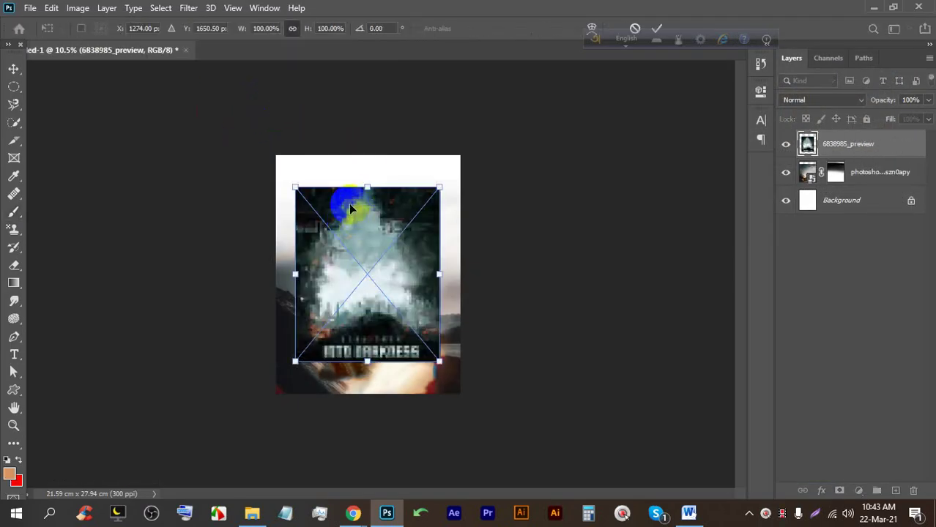
# Scale the placed image to about 129% so it spans the poster's width from the top edge.
pyautogui.moveTo(367, 186); pyautogui.dragTo(366, 157)
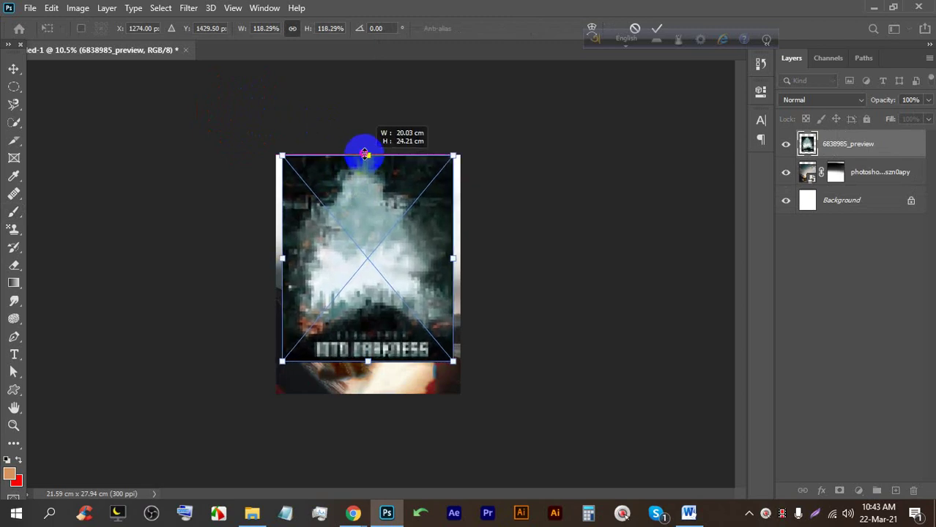
pyautogui.moveTo(368, 361)
pyautogui.mouseDown()
pyautogui.moveTo(365, 396)
pyautogui.moveTo(367, 379)
pyautogui.mouseUp()
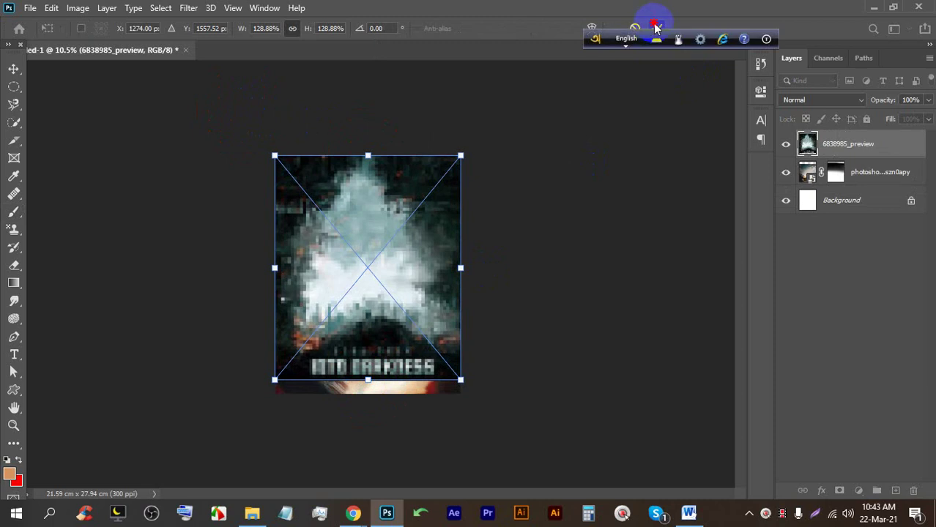
pyautogui.click(655, 27)
# Add a layer mask to the 6838985_preview layer and ready the brush with the default black foreground colour.
pyautogui.press('b')
pyautogui.hotkey('ctrl', '0')
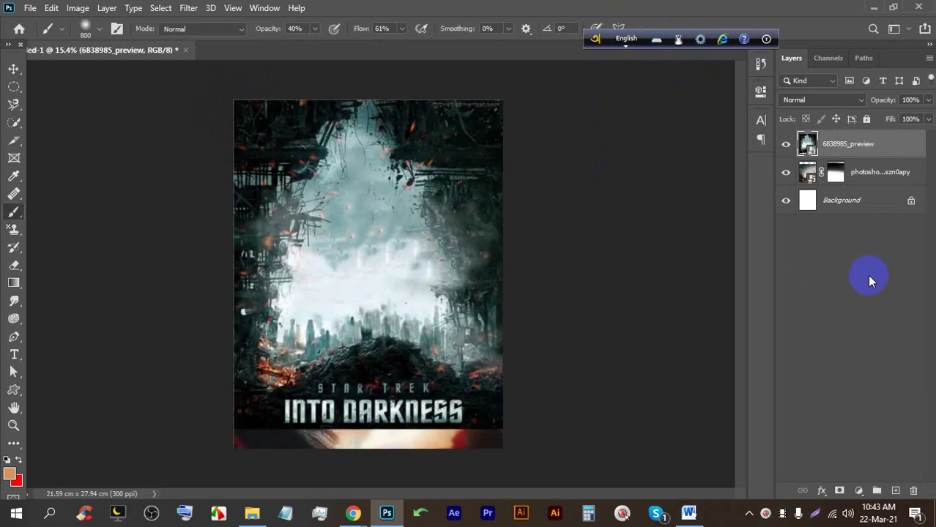
pyautogui.click(840, 490)
pyautogui.press('d')
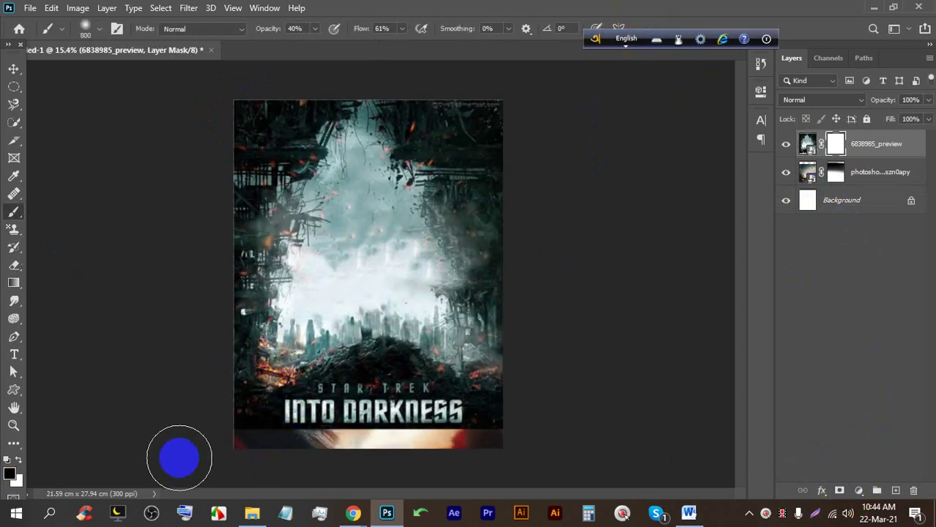
# Paint black over the title and lower third of the 6838985_preview mask, raising brush opacity to 70%, and undo the excess strokes.
pyautogui.moveTo(478, 435); pyautogui.dragTo(478, 426)
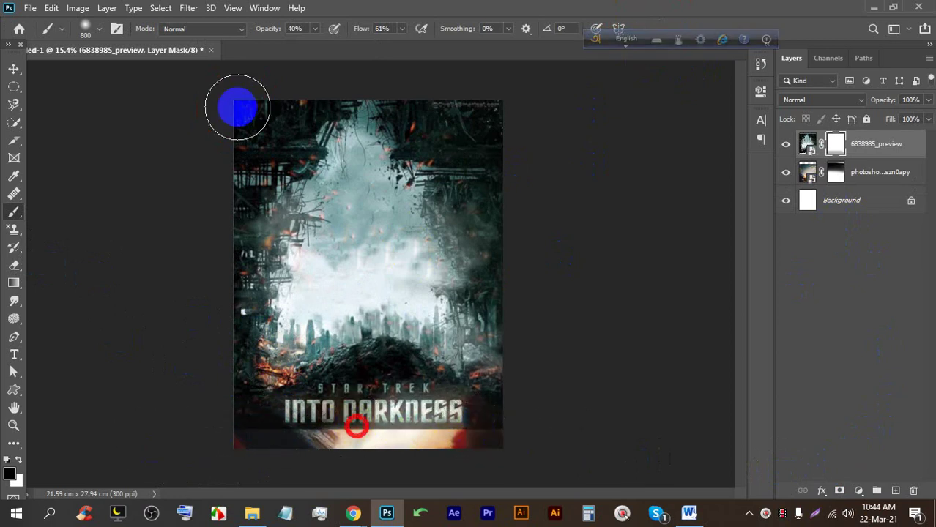
pyautogui.moveTo(333, 46); pyautogui.dragTo(344, 46)
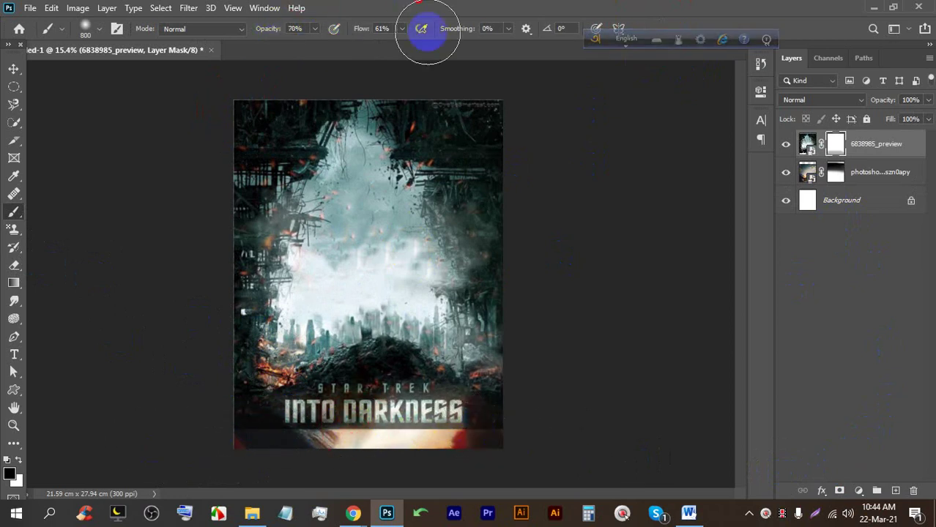
pyautogui.moveTo(282, 409)
pyautogui.mouseDown()
pyautogui.moveTo(407, 405)
pyautogui.moveTo(526, 429)
pyautogui.moveTo(324, 395)
pyautogui.moveTo(366, 401)
pyautogui.moveTo(311, 387)
pyautogui.moveTo(321, 363)
pyautogui.mouseUp()
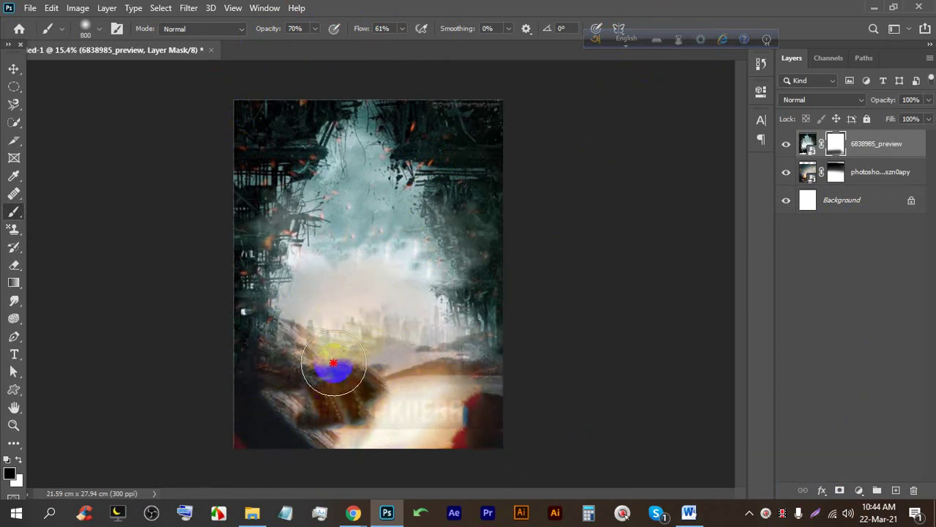
pyautogui.moveTo(299, 333)
pyautogui.mouseDown()
pyautogui.moveTo(254, 324)
pyautogui.moveTo(288, 293)
pyautogui.moveTo(232, 329)
pyautogui.moveTo(242, 351)
pyautogui.mouseUp()
pyautogui.moveTo(404, 334)
pyautogui.mouseDown()
pyautogui.moveTo(483, 353)
pyautogui.moveTo(526, 312)
pyautogui.moveTo(584, 292)
pyautogui.moveTo(595, 250)
pyautogui.mouseUp()
pyautogui.hotkey('ctrl', 'z')
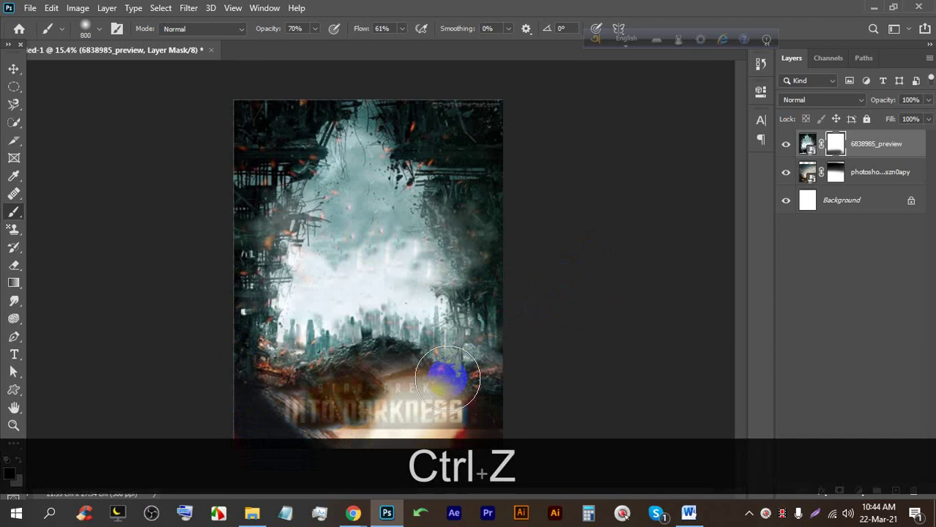
# Fade out the Star Trek title and the rubble along the poster's bottom on the 6838985_preview mask.
pyautogui.moveTo(331, 414); pyautogui.dragTo(335, 421)
pyautogui.scroll(-2, 335, 303)
pyautogui.moveTo(334, 303)
pyautogui.mouseDown()
pyautogui.moveTo(432, 401)
pyautogui.moveTo(363, 377)
pyautogui.mouseUp()
pyautogui.moveTo(429, 387)
pyautogui.mouseDown()
pyautogui.moveTo(381, 366)
pyautogui.moveTo(355, 392)
pyautogui.mouseUp()
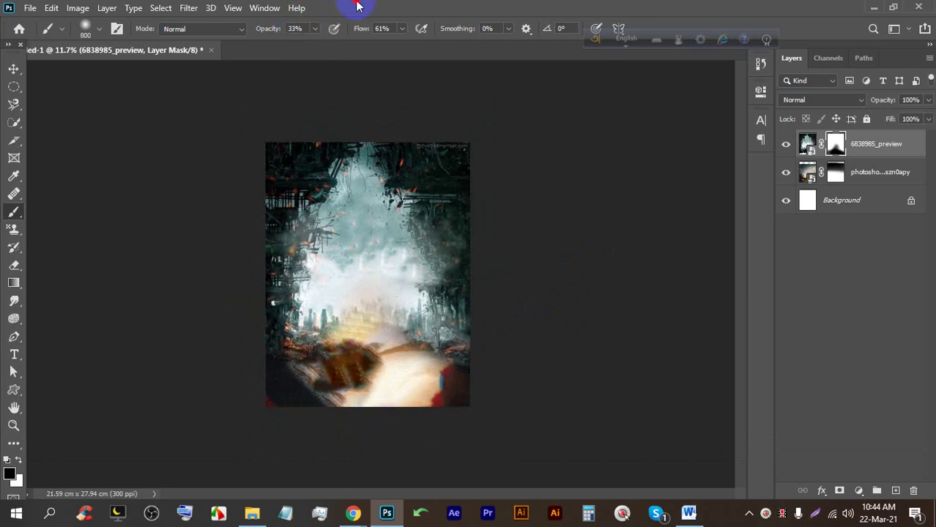
# Set the brush opacity to 33% and soften the city skyline, horizon and lower side edges on the mask.
pyautogui.click(329, 284)
pyautogui.moveTo(329, 305)
pyautogui.mouseDown()
pyautogui.moveTo(370, 299)
pyautogui.moveTo(447, 359)
pyautogui.moveTo(461, 274)
pyautogui.mouseUp()
pyautogui.moveTo(379, 285); pyautogui.dragTo(261, 353)
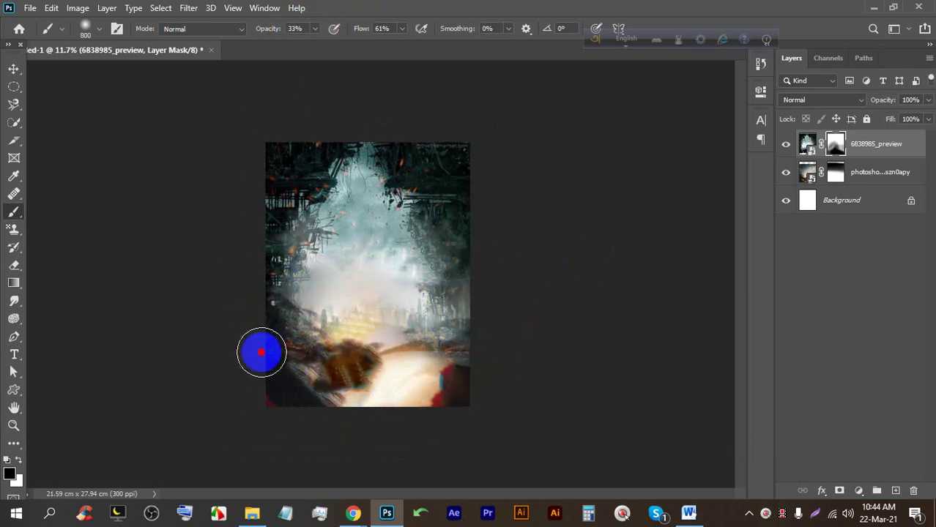
pyautogui.moveTo(299, 313)
pyautogui.mouseDown()
pyautogui.moveTo(301, 363)
pyautogui.moveTo(345, 378)
pyautogui.mouseUp()
pyautogui.scroll(2, 365, 289)
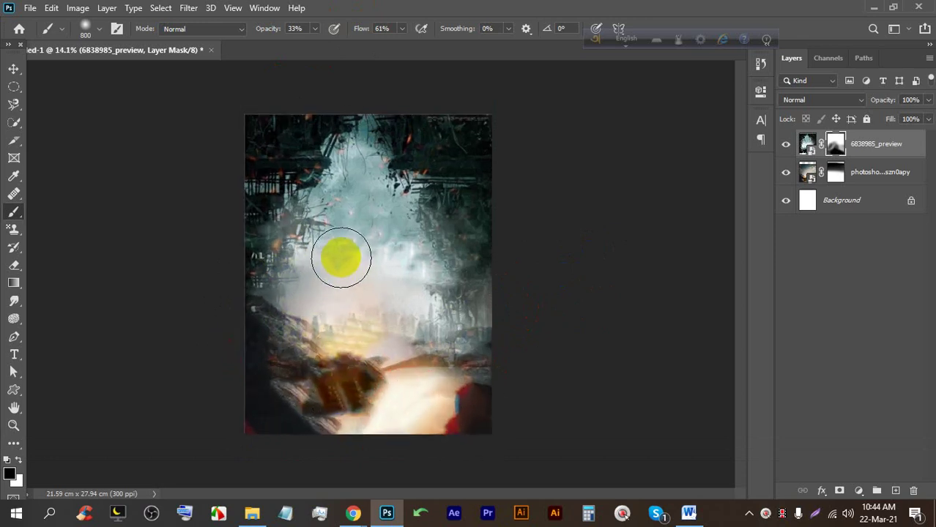
pyautogui.moveTo(341, 253)
pyautogui.mouseDown()
pyautogui.moveTo(391, 406)
pyautogui.moveTo(459, 418)
pyautogui.mouseUp()
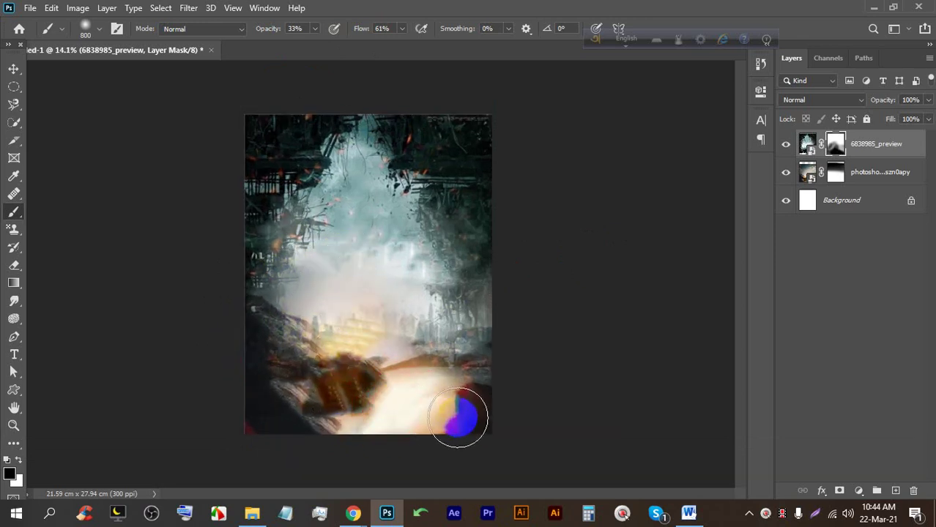
pyautogui.moveTo(365, 320)
pyautogui.mouseDown()
pyautogui.moveTo(334, 400)
pyautogui.moveTo(268, 425)
pyautogui.moveTo(271, 416)
pyautogui.moveTo(366, 401)
pyautogui.mouseUp()
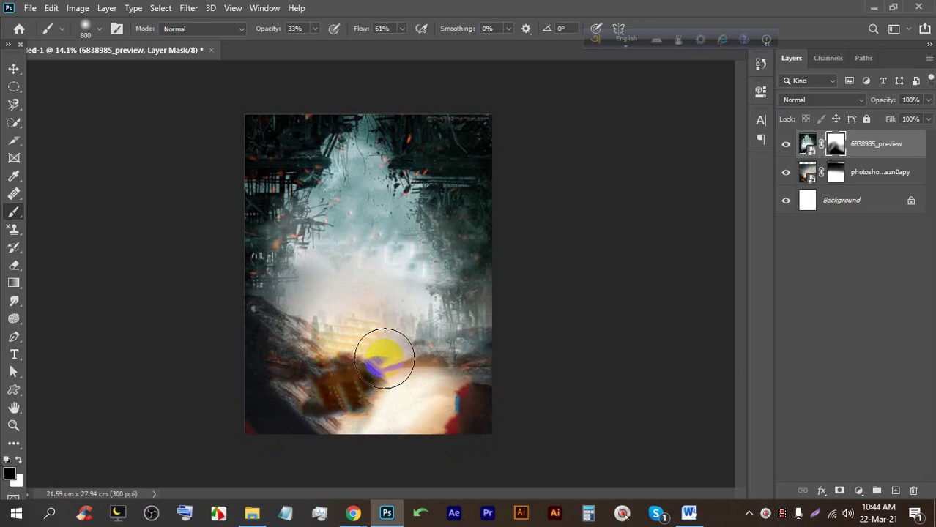
# Switch to Chrome and examine the movie poster background image results, previewing the Bahubali, Tron and Resident Evil posters.
pyautogui.moveTo(354, 516)
pyautogui.click(278, 416)
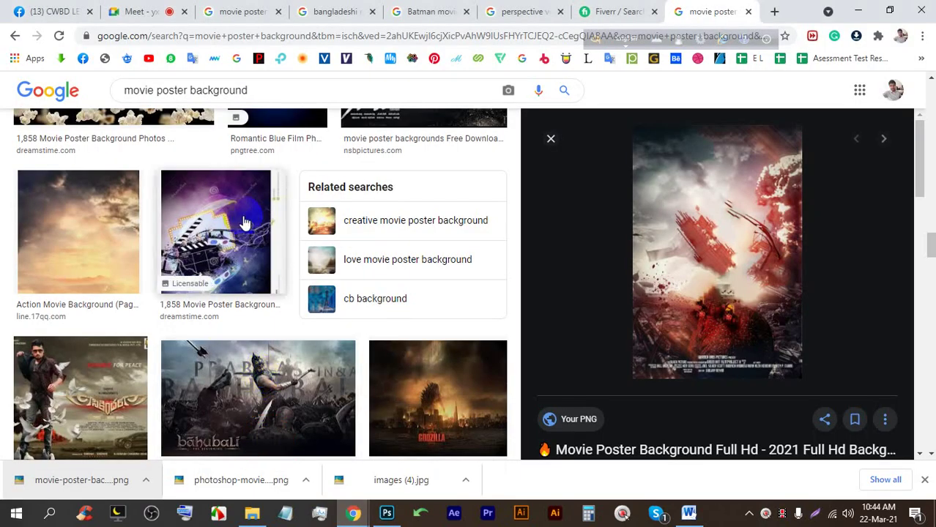
pyautogui.scroll(-2, 6, 304)
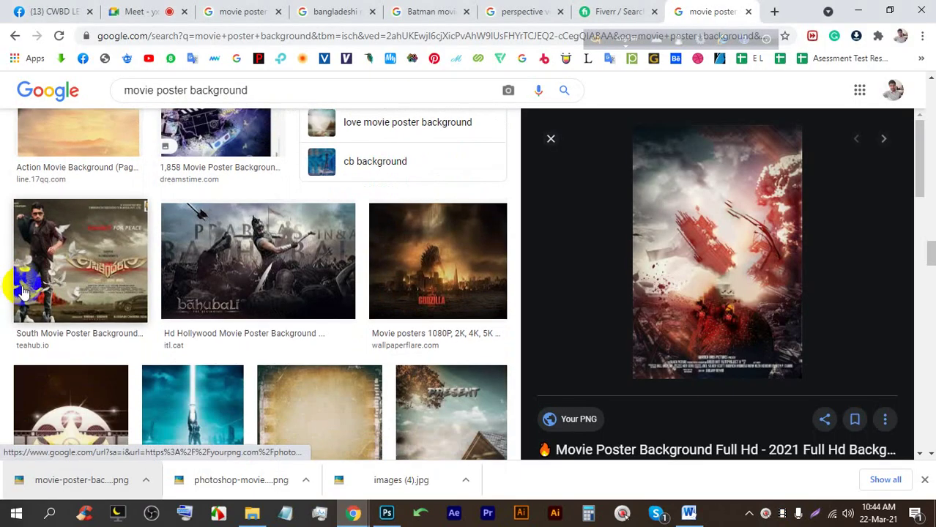
pyautogui.click(232, 251)
pyautogui.scroll(-3, 630, 300)
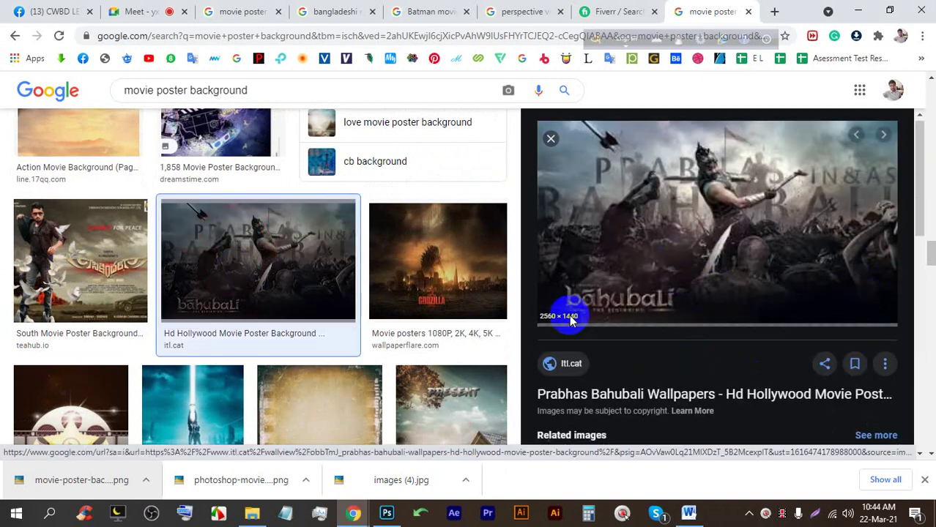
pyautogui.scroll(-1, 395, 285)
pyautogui.scroll(-1, 339, 320)
pyautogui.click(191, 292)
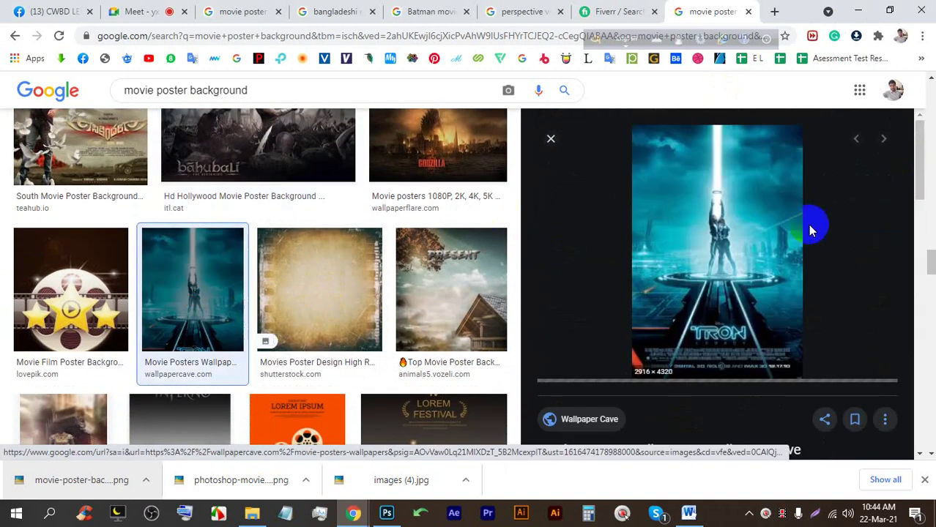
pyautogui.scroll(-4, 396, 245)
pyautogui.scroll(-3, 220, 234)
pyautogui.scroll(3, 183, 240)
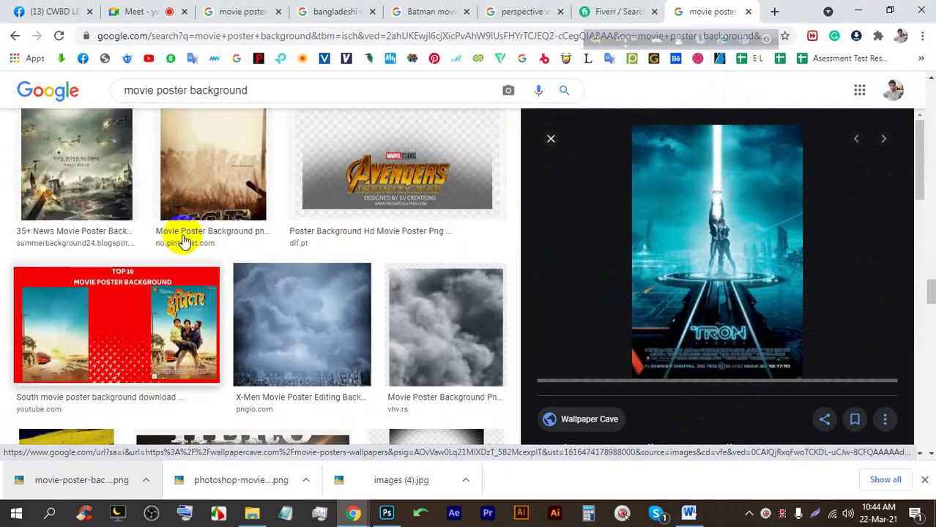
pyautogui.click(128, 230)
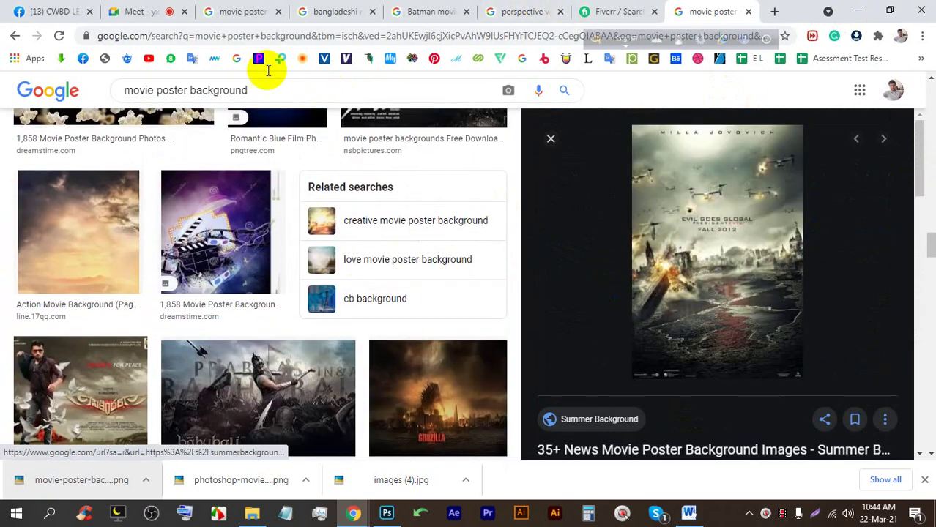
# Go to the "movie poster" image results and examine how the Alpha, IO and After posters blend their images.
pyautogui.click(233, 8)
pyautogui.scroll(1, 410, 263)
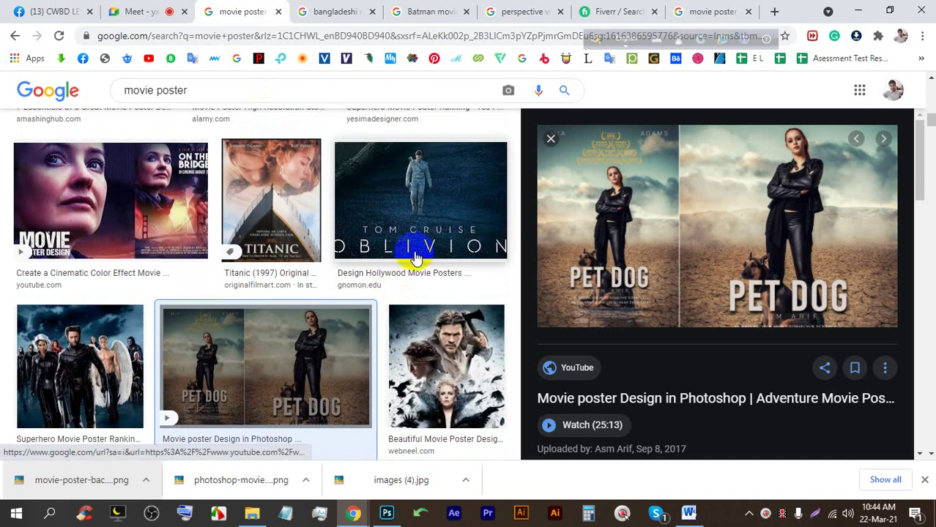
pyautogui.scroll(3, 492, 221)
pyautogui.scroll(-2, 438, 303)
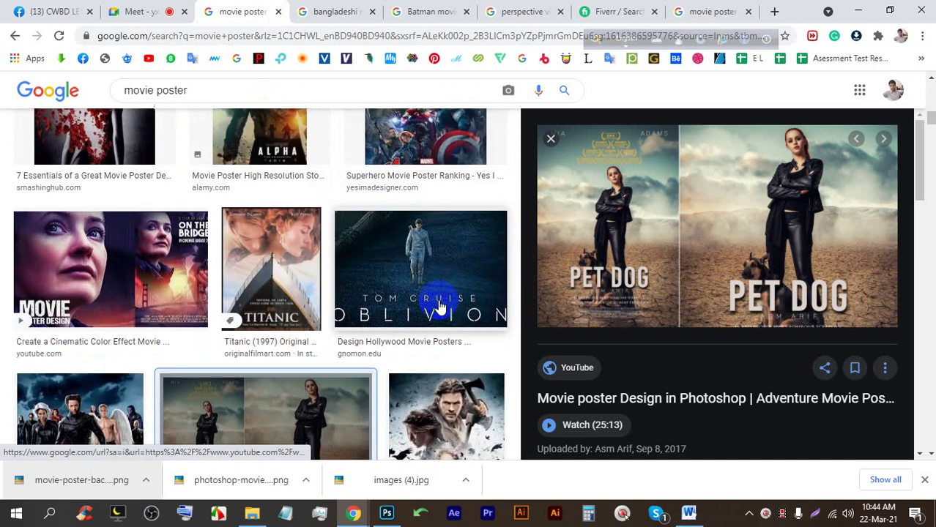
pyautogui.click(433, 302)
pyautogui.scroll(2, 278, 252)
pyautogui.click(293, 234)
pyautogui.scroll(4, 373, 219)
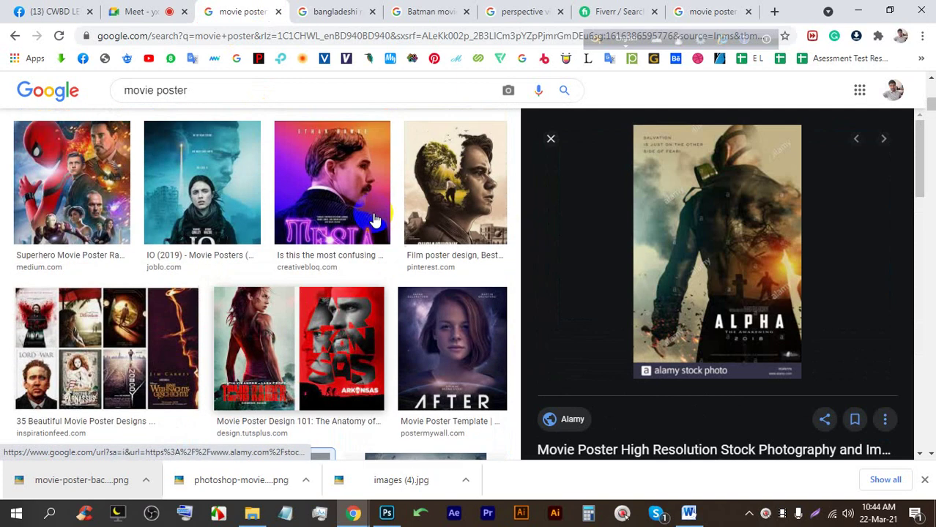
pyautogui.click(252, 175)
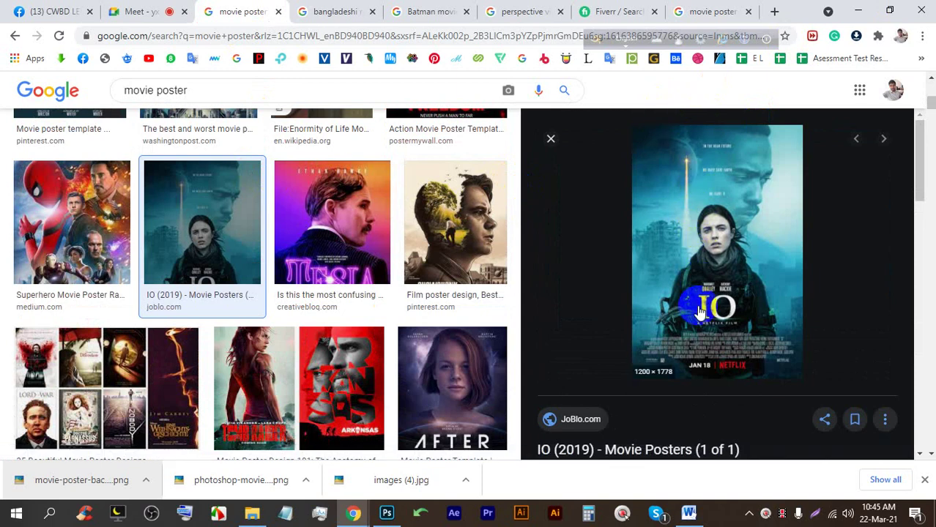
pyautogui.click(480, 382)
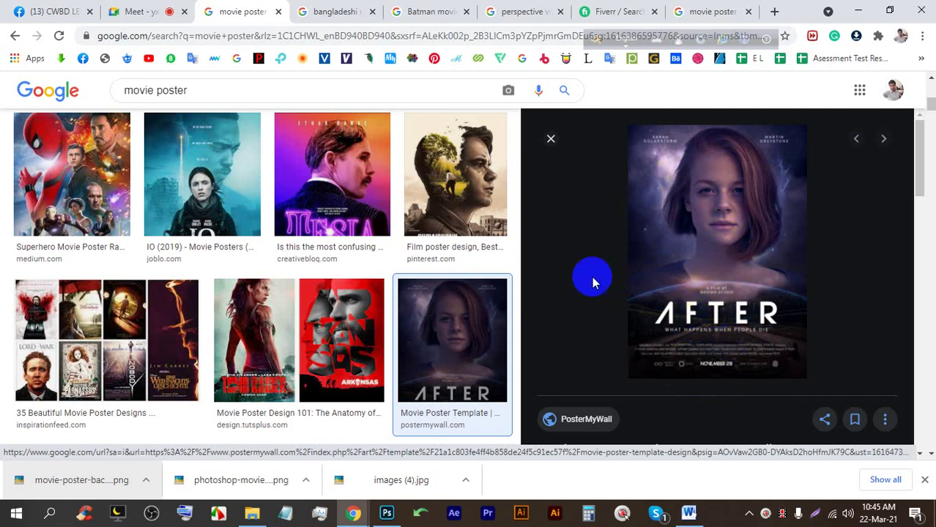
# Examine the Beauty and the Beast, Avengers: Endgame, Archer and War posters and the images related to War.
pyautogui.scroll(-6, 293, 249)
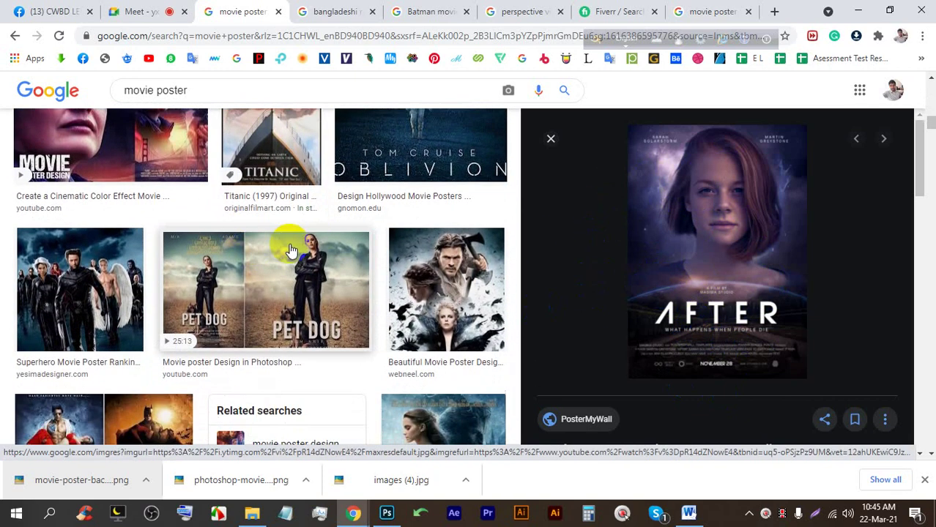
pyautogui.scroll(-3, 290, 249)
pyautogui.click(438, 260)
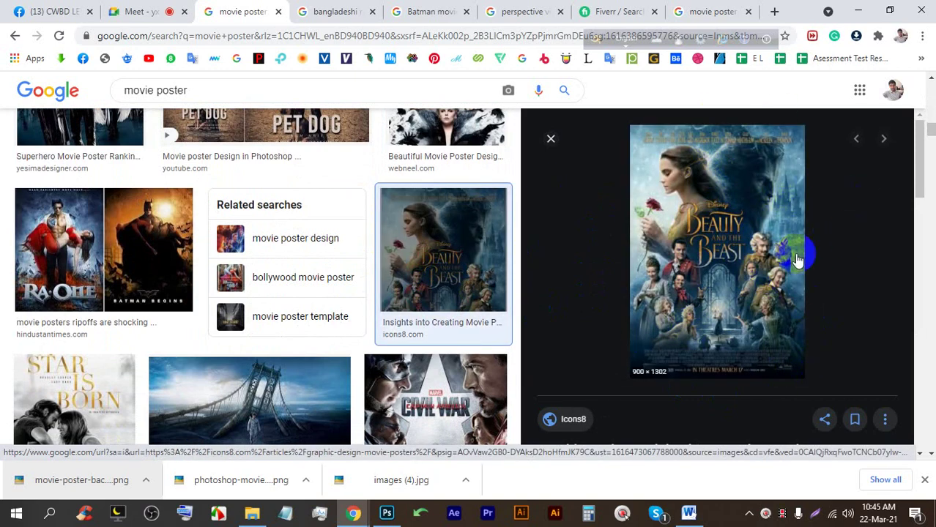
pyautogui.scroll(-5, 330, 192)
pyautogui.click(424, 209)
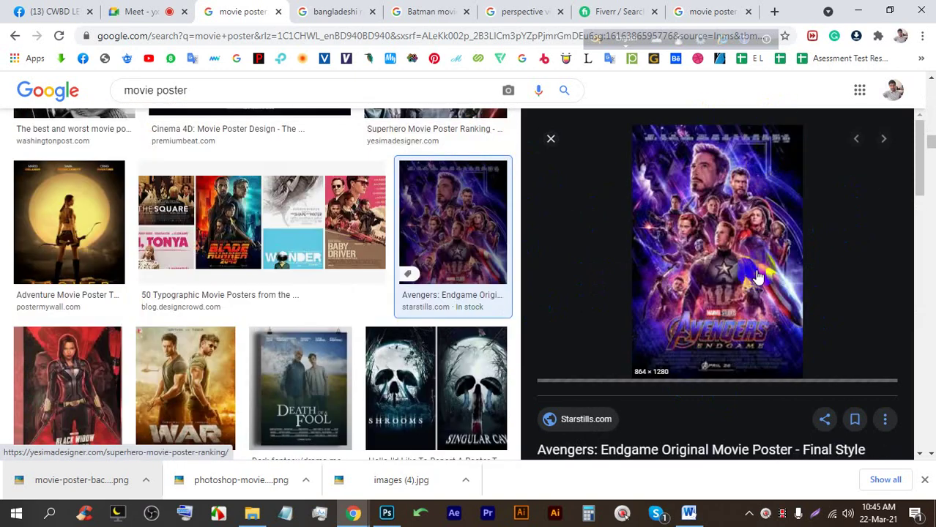
pyautogui.click(66, 212)
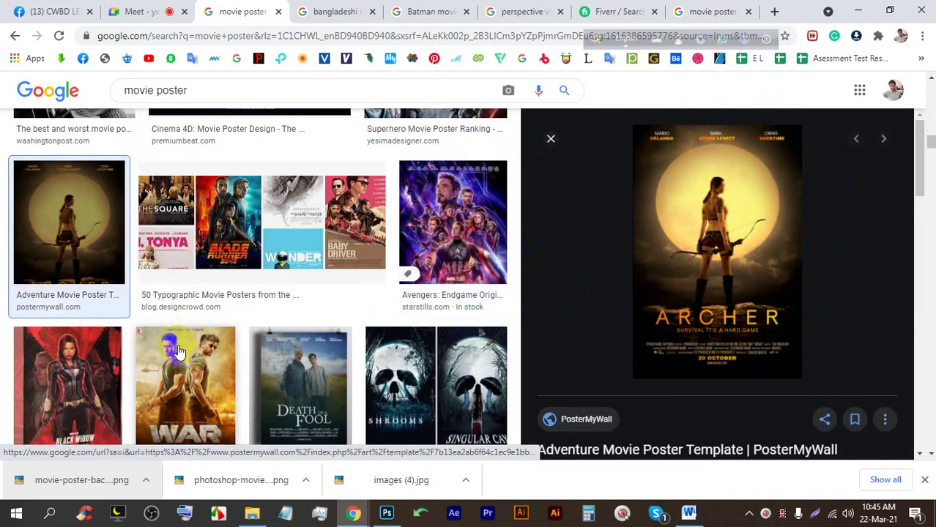
pyautogui.click(216, 355)
pyautogui.scroll(-8, 198, 209)
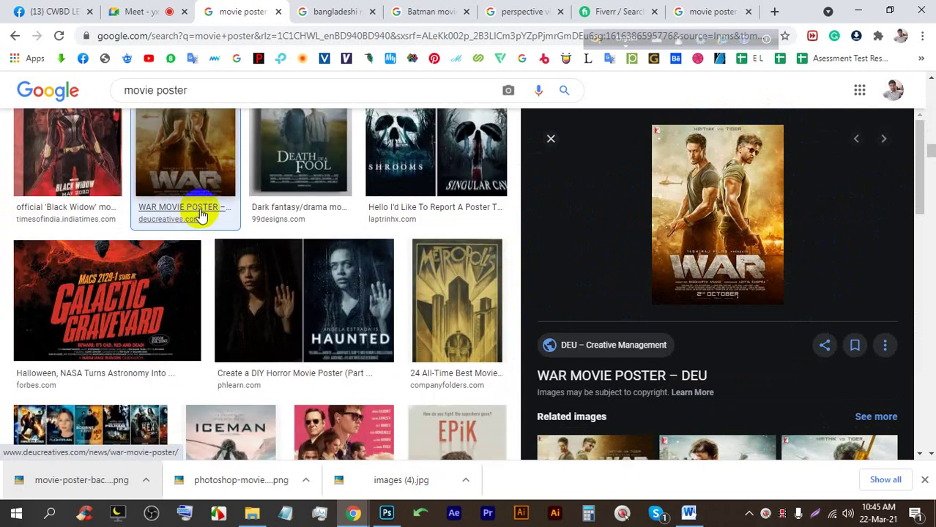
pyautogui.scroll(-2, 338, 220)
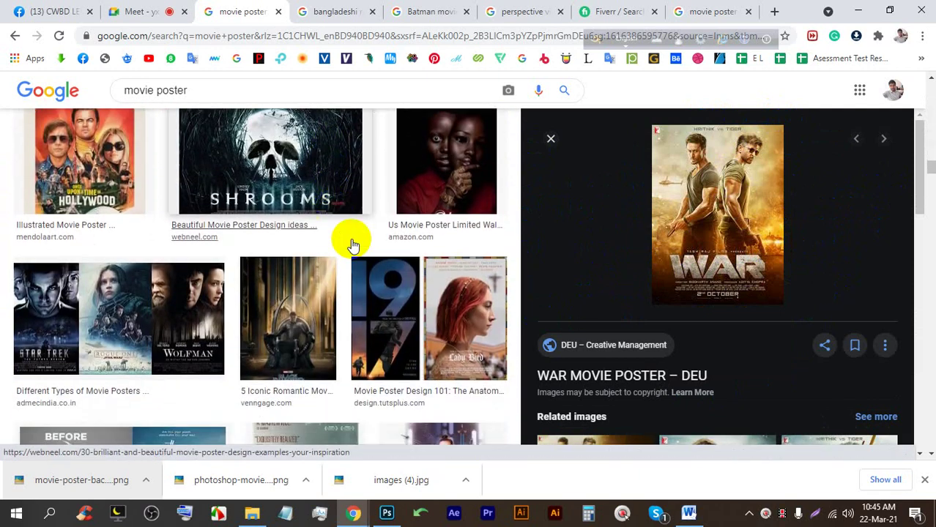
pyautogui.scroll(-4, 683, 257)
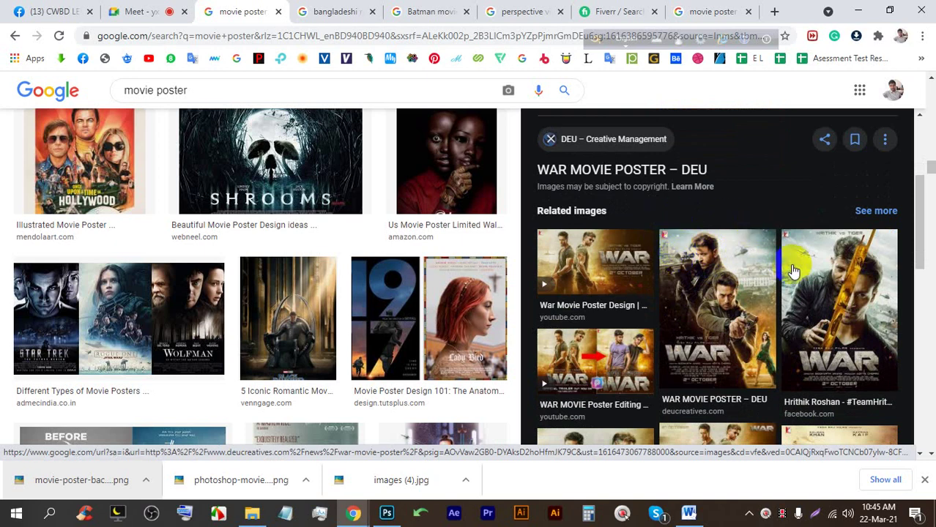
# Switch back to Photoshop and delete the 6838985_preview layer.
pyautogui.click(386, 513)
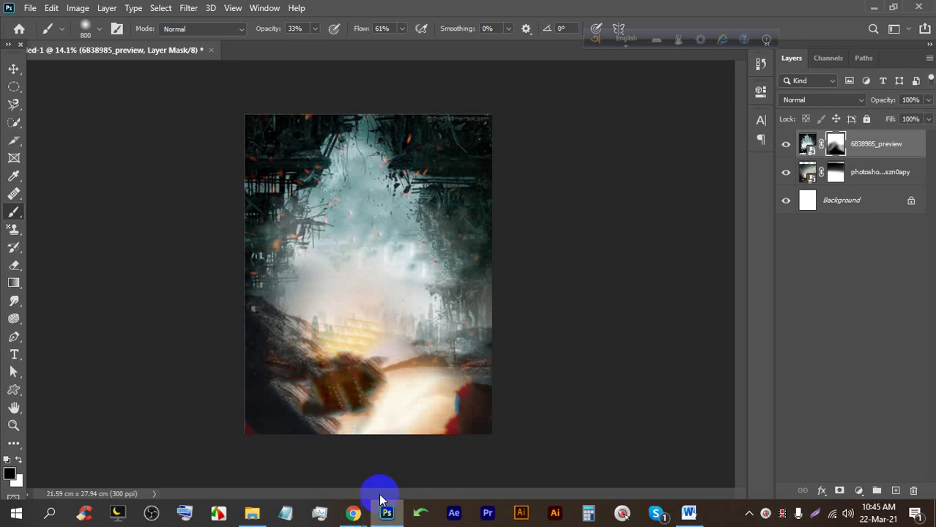
pyautogui.moveTo(381, 446); pyautogui.dragTo(375, 384)
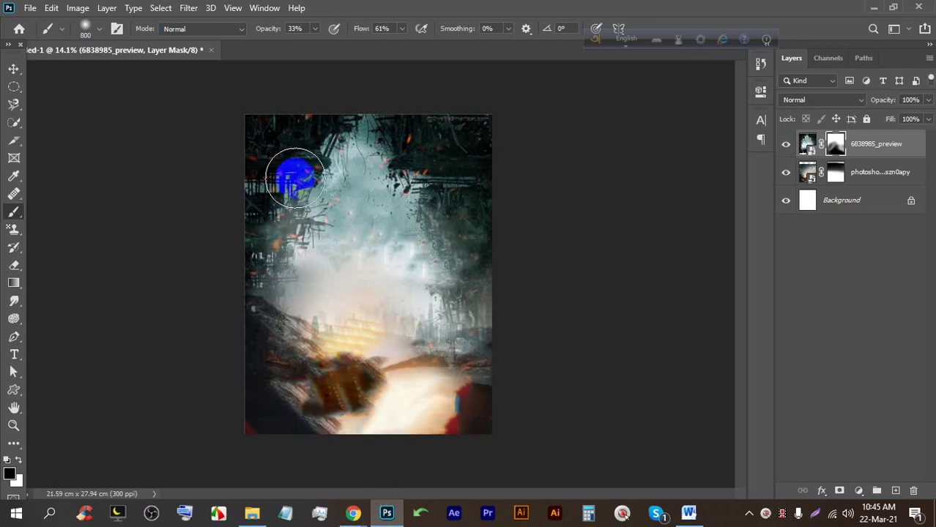
pyautogui.click(327, 383)
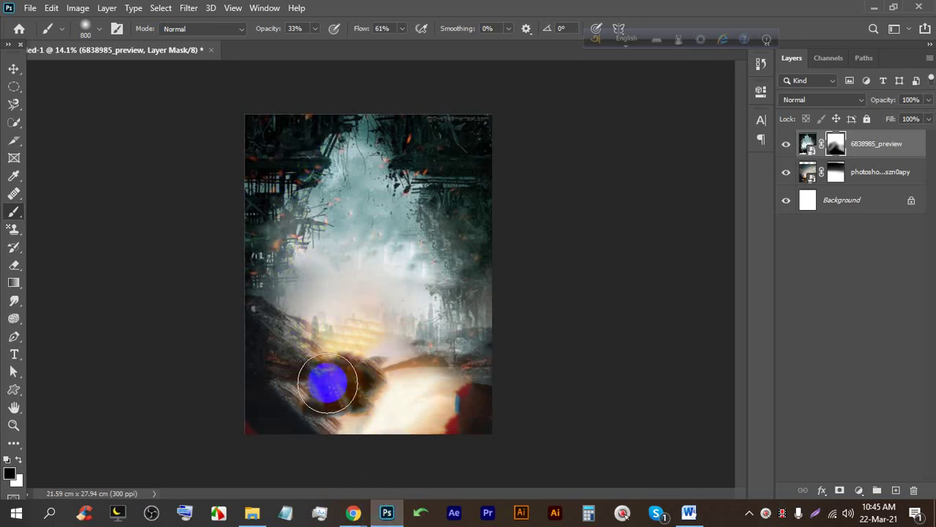
pyautogui.moveTo(162, 341)
pyautogui.mouseDown()
pyautogui.moveTo(334, 378)
pyautogui.moveTo(509, 448)
pyautogui.mouseUp()
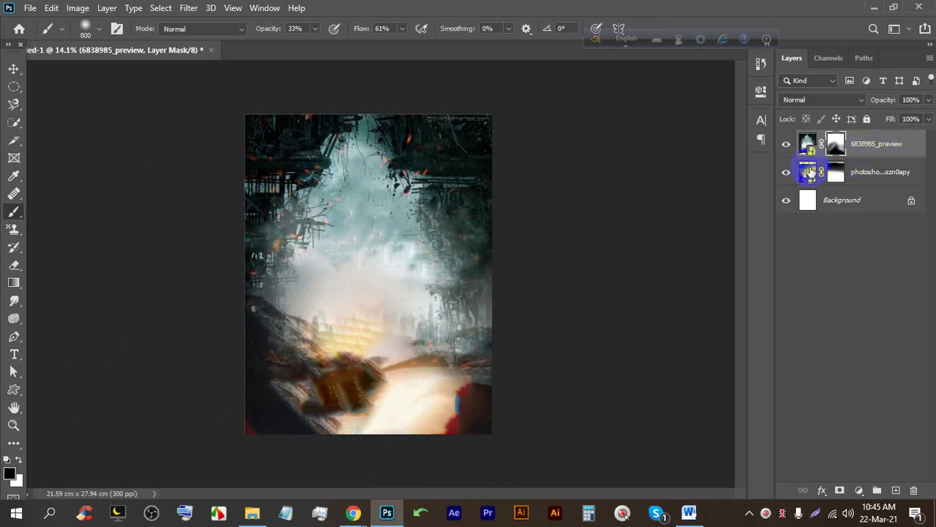
pyautogui.press('BackSpace')
# Place the movie-poster-background-full-hd image as an embedded layer and scale it to about 170% to fill the canvas.
pyautogui.click(30, 7)
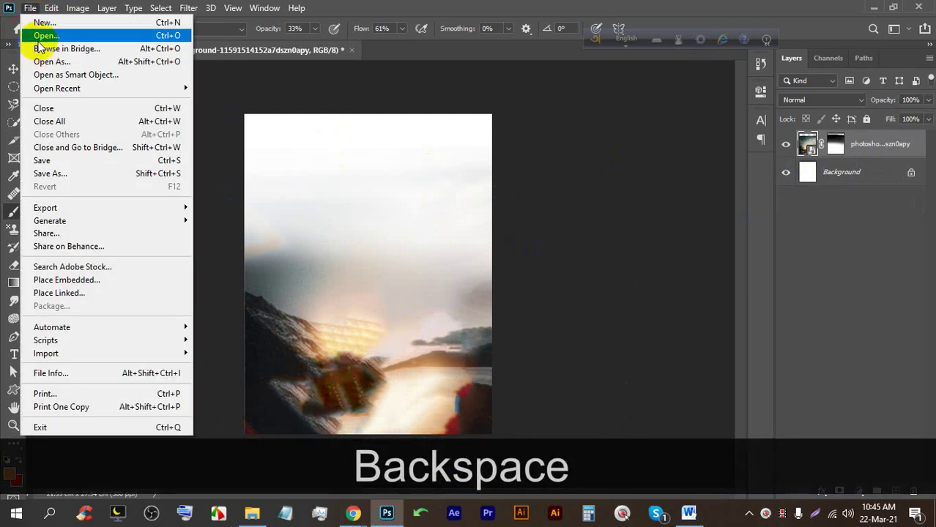
pyautogui.click(65, 277)
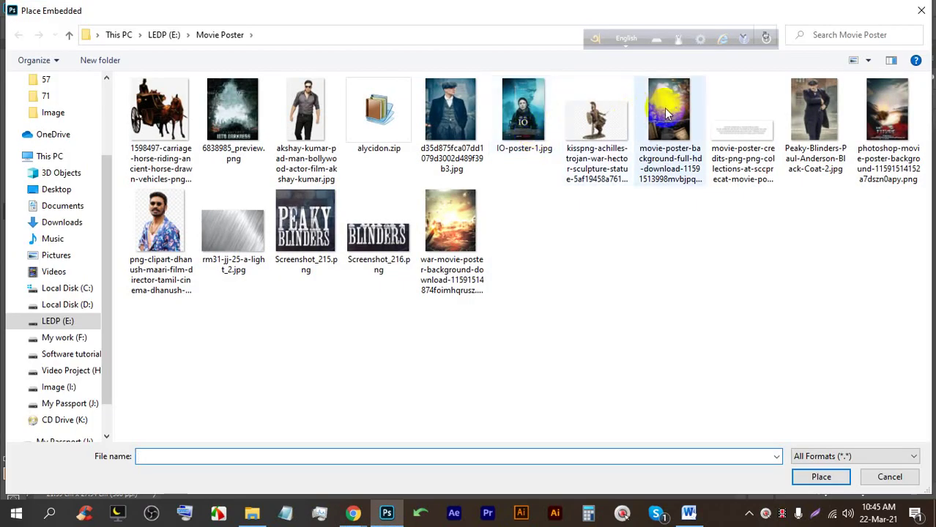
pyautogui.click(664, 108)
pyautogui.click(455, 214)
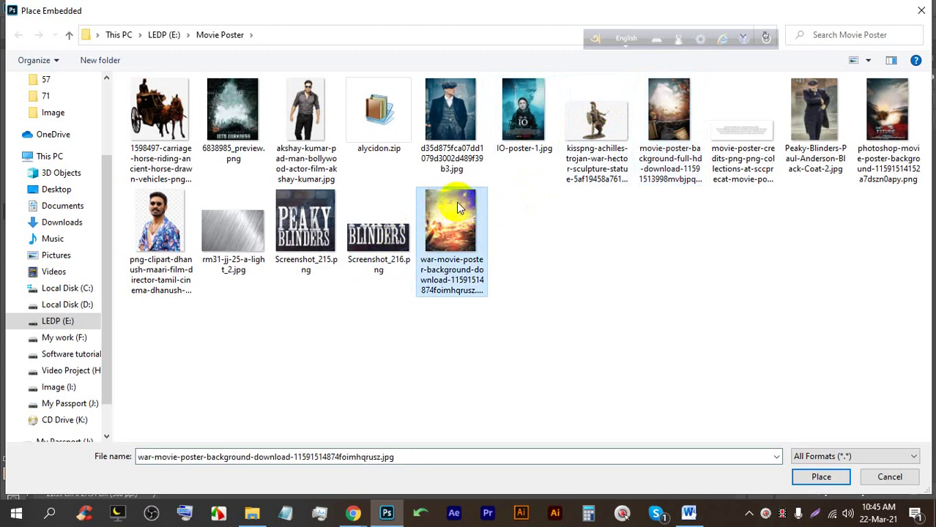
pyautogui.rightClick(455, 199)
pyautogui.click(409, 203)
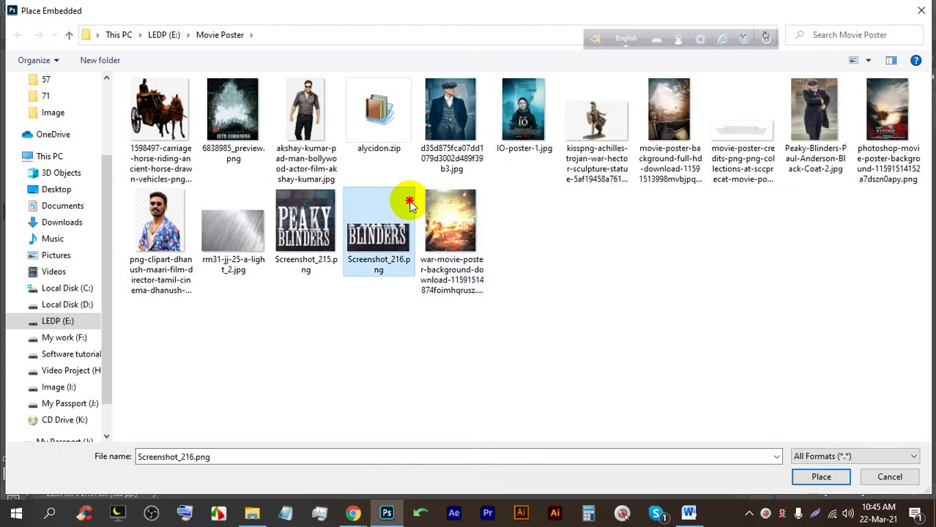
pyautogui.doubleClick(673, 131)
pyautogui.moveTo(375, 229); pyautogui.dragTo(324, 177)
pyautogui.moveTo(387, 336); pyautogui.dragTo(533, 460)
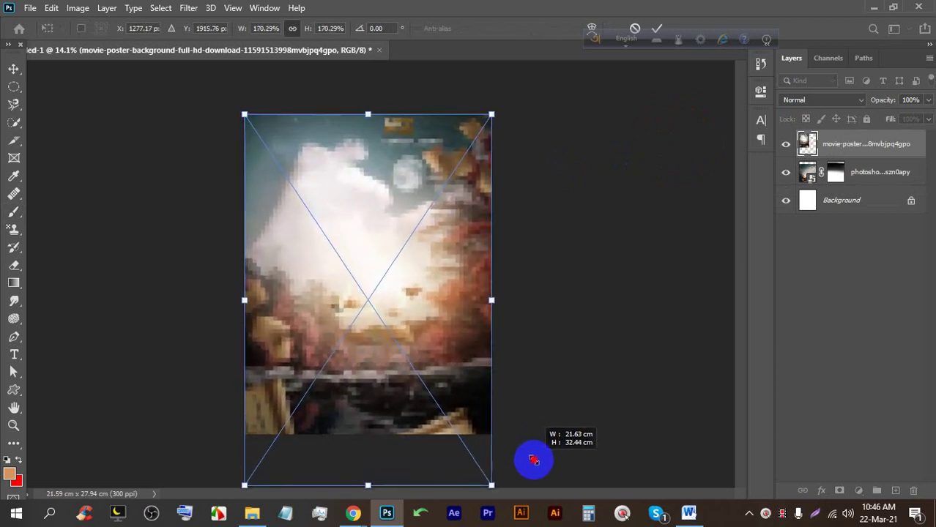
pyautogui.click(656, 29)
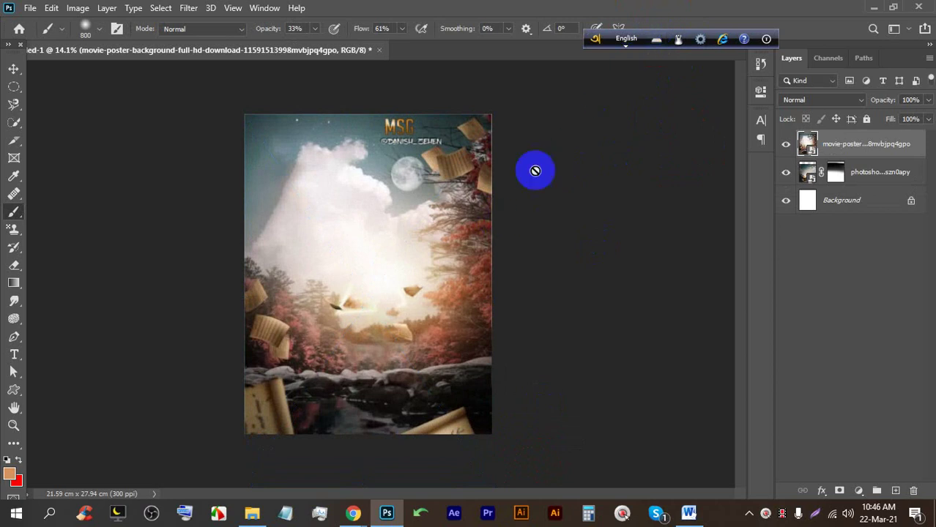
# Add a layer mask to the placed image and paint black over its lower part with the brush at 53% opacity.
pyautogui.click(839, 490)
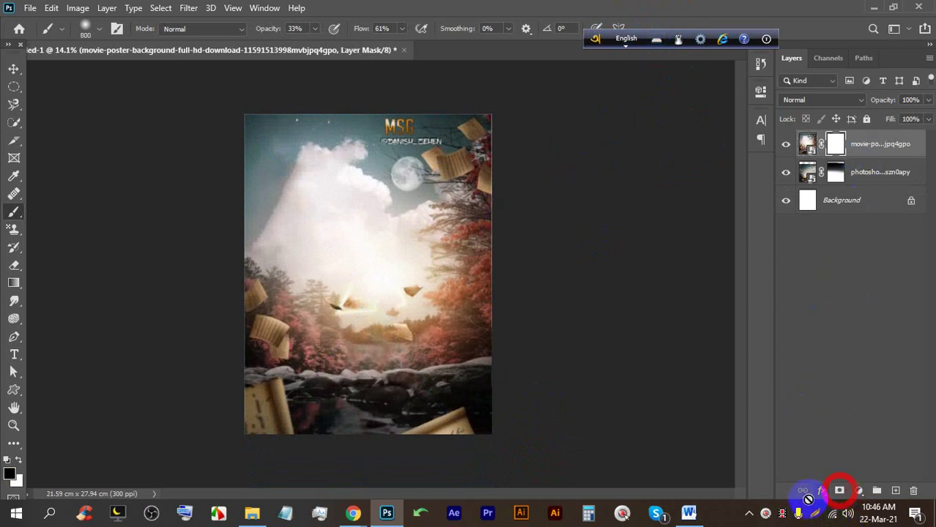
pyautogui.moveTo(286, 356)
pyautogui.mouseDown()
pyautogui.moveTo(280, 438)
pyautogui.moveTo(441, 414)
pyautogui.moveTo(395, 428)
pyautogui.moveTo(301, 399)
pyautogui.mouseUp()
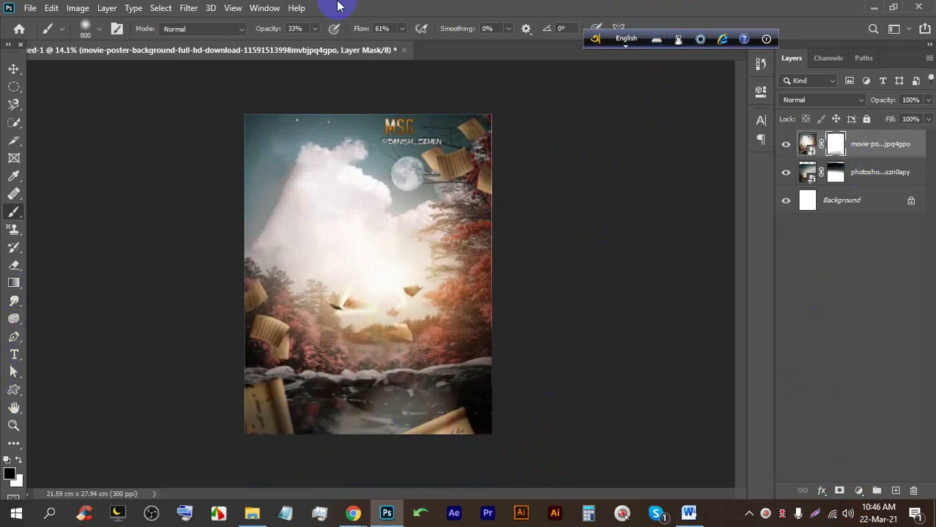
pyautogui.click(319, 29)
pyautogui.moveTo(345, 428)
pyautogui.mouseDown()
pyautogui.moveTo(423, 397)
pyautogui.moveTo(327, 404)
pyautogui.moveTo(449, 445)
pyautogui.moveTo(455, 419)
pyautogui.moveTo(490, 388)
pyautogui.moveTo(301, 404)
pyautogui.moveTo(298, 436)
pyautogui.moveTo(331, 358)
pyautogui.moveTo(325, 414)
pyautogui.moveTo(279, 487)
pyautogui.moveTo(252, 462)
pyautogui.moveTo(312, 354)
pyautogui.moveTo(302, 374)
pyautogui.moveTo(251, 401)
pyautogui.moveTo(299, 404)
pyautogui.moveTo(257, 428)
pyautogui.moveTo(500, 422)
pyautogui.moveTo(432, 376)
pyautogui.mouseUp()
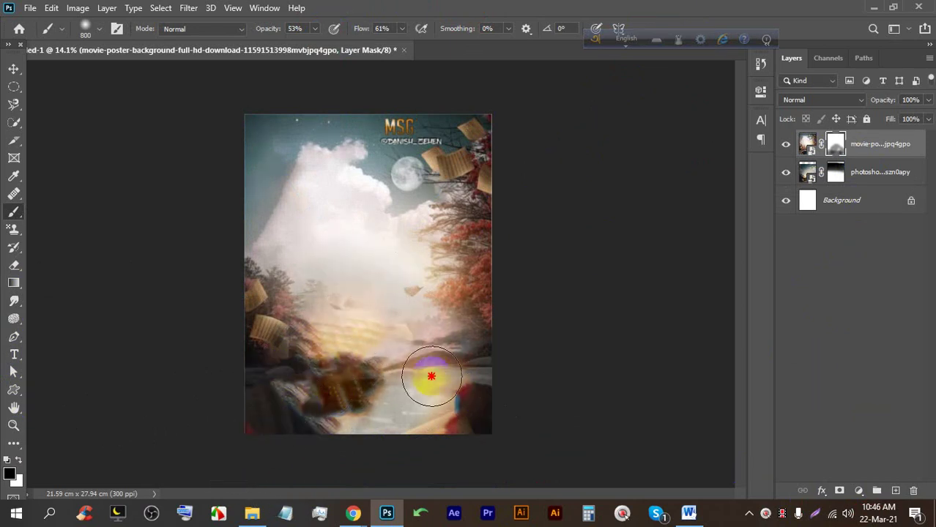
pyautogui.moveTo(401, 404); pyautogui.dragTo(476, 434)
pyautogui.moveTo(381, 308); pyautogui.dragTo(453, 358)
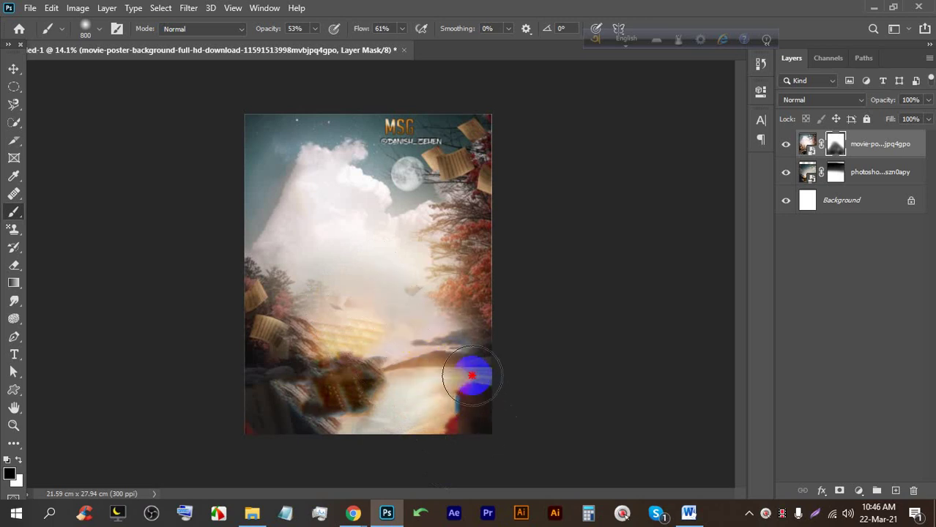
# Move the masked movie-poster layer up until its lower edge meets the bottom of the canvas, using Free Transform.
pyautogui.scroll(1, 365, 73)
pyautogui.scroll(1, 365, 73)
pyautogui.press('space')
pyautogui.moveTo(385, 123); pyautogui.dragTo(392, 200)
pyautogui.scroll(-3, 401, 231)
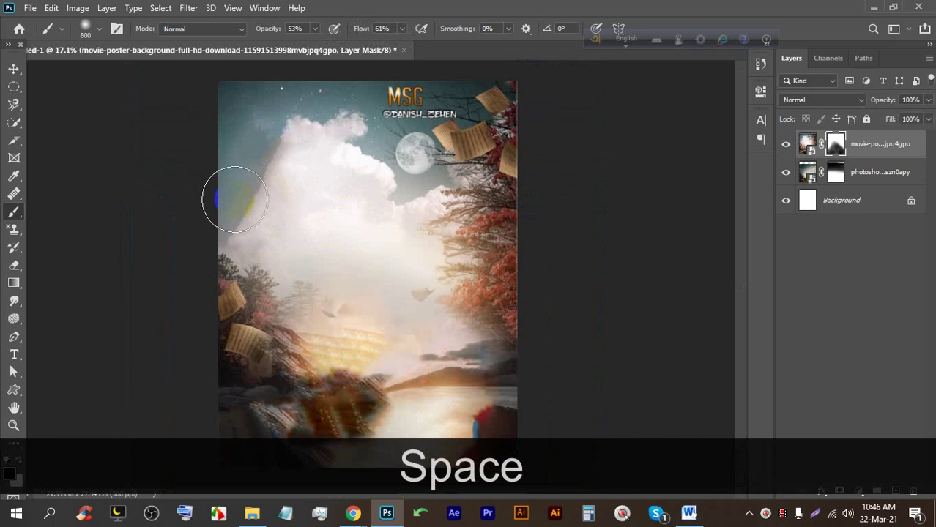
pyautogui.click(15, 68)
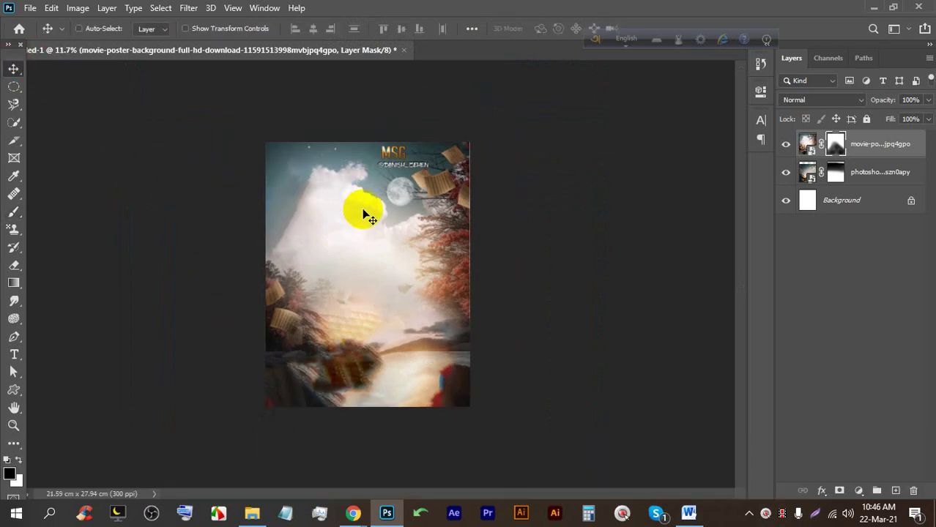
pyautogui.hotkey('ctrl', 't')
pyautogui.moveTo(369, 155); pyautogui.dragTo(365, 144)
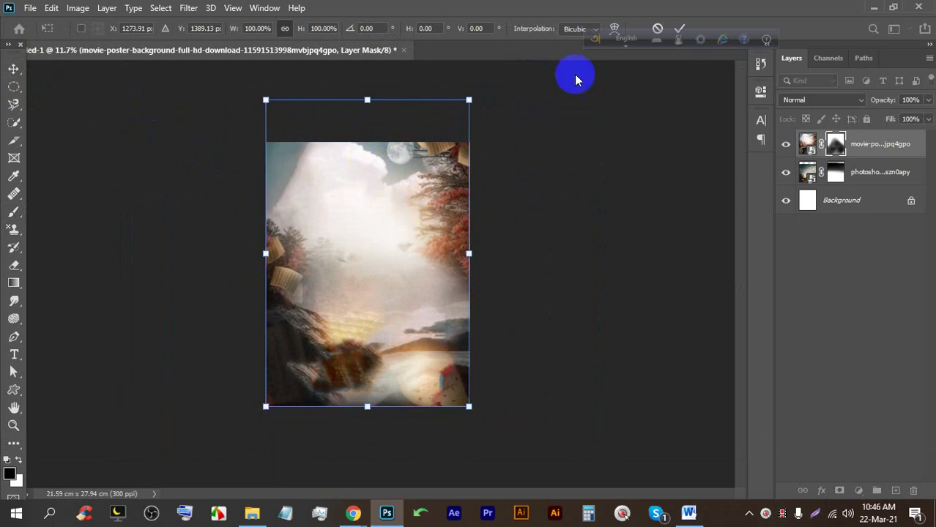
pyautogui.click(679, 27)
pyautogui.scroll(1, 293, 313)
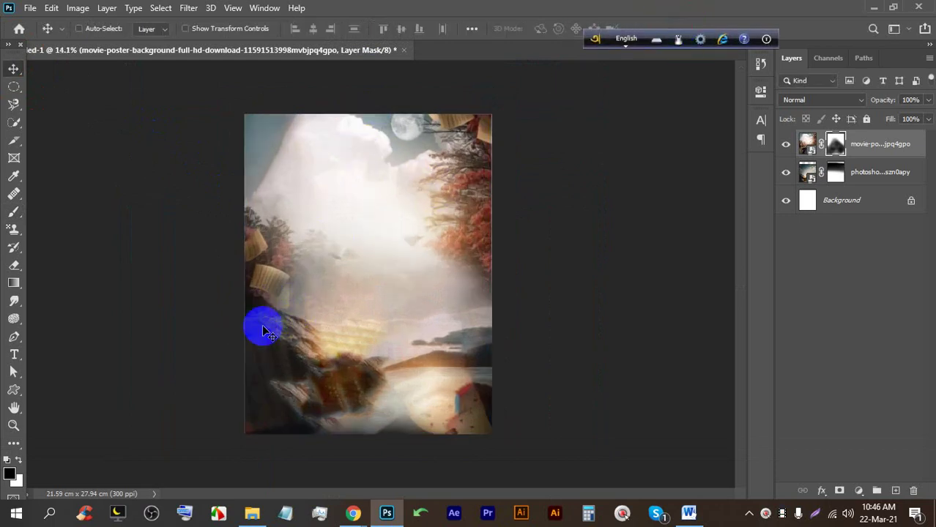
# Paint black on the movie-poster layer's mask over the lower rocks and water to blend it into the image beneath.
pyautogui.click(14, 212)
pyautogui.moveTo(399, 418)
pyautogui.mouseDown()
pyautogui.moveTo(481, 435)
pyautogui.moveTo(429, 351)
pyautogui.moveTo(460, 386)
pyautogui.moveTo(472, 344)
pyautogui.moveTo(410, 336)
pyautogui.moveTo(388, 367)
pyautogui.mouseUp()
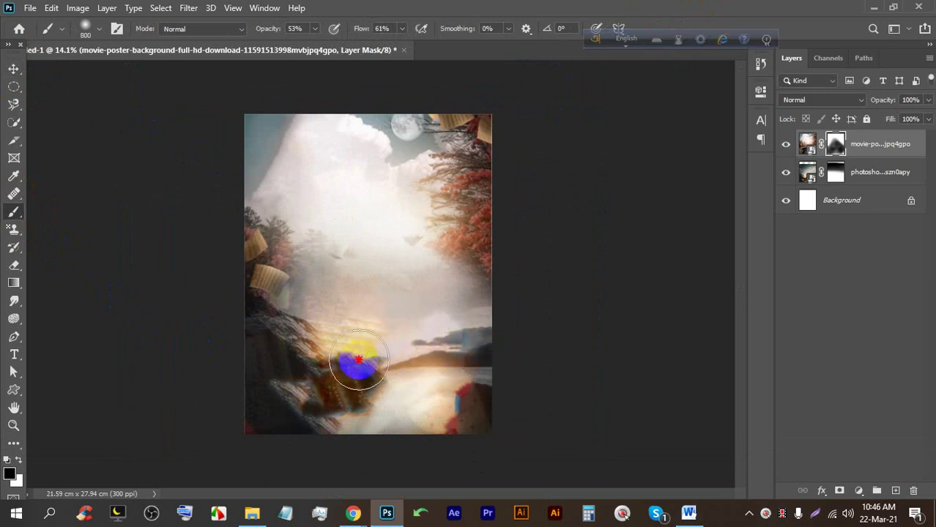
pyautogui.moveTo(324, 395)
pyautogui.mouseDown()
pyautogui.moveTo(338, 369)
pyautogui.moveTo(350, 250)
pyautogui.mouseUp()
pyautogui.click(421, 395)
pyautogui.moveTo(421, 396)
pyautogui.mouseDown()
pyautogui.moveTo(428, 381)
pyautogui.moveTo(473, 366)
pyautogui.moveTo(429, 391)
pyautogui.moveTo(477, 382)
pyautogui.moveTo(502, 355)
pyautogui.mouseUp()
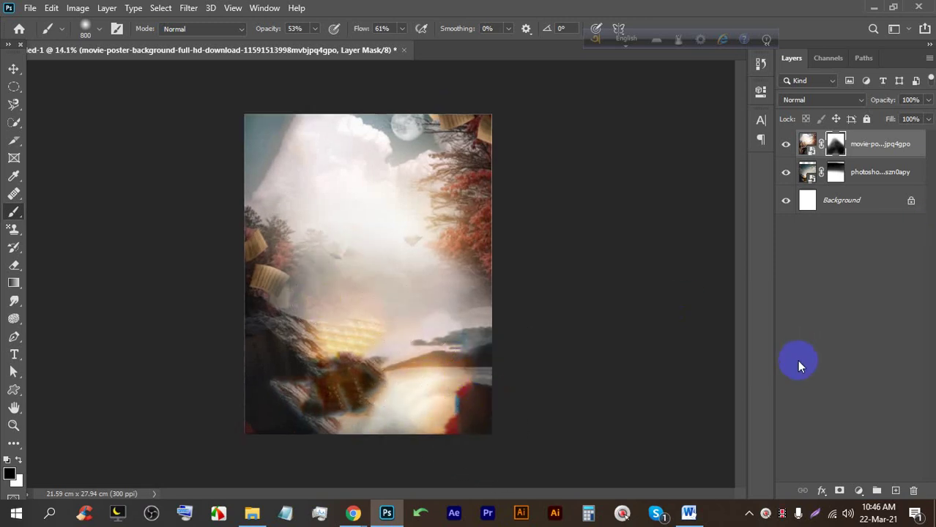
pyautogui.click(77, 9)
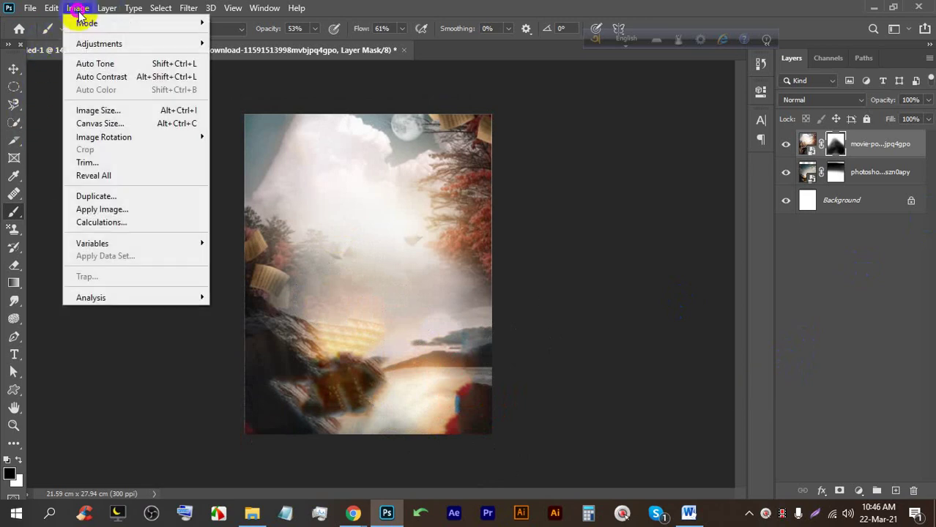
pyautogui.moveTo(123, 43)
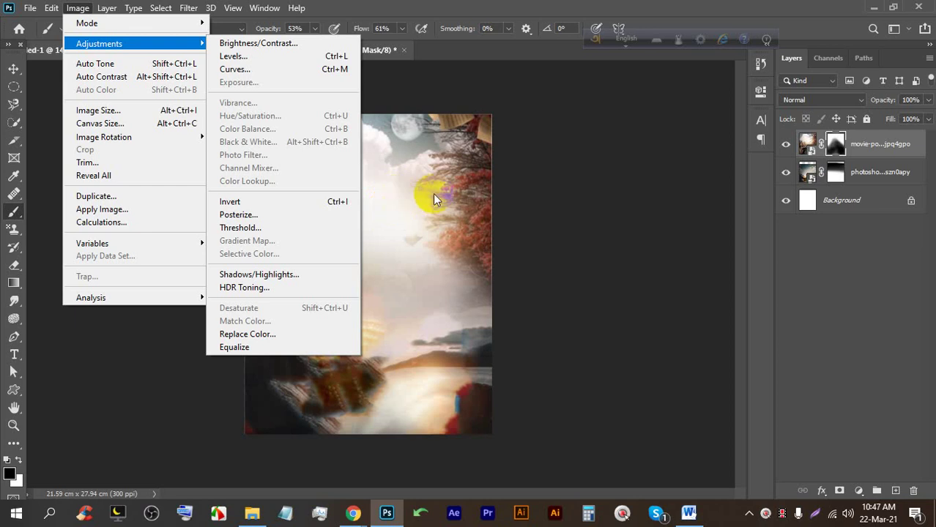
pyautogui.click(864, 381)
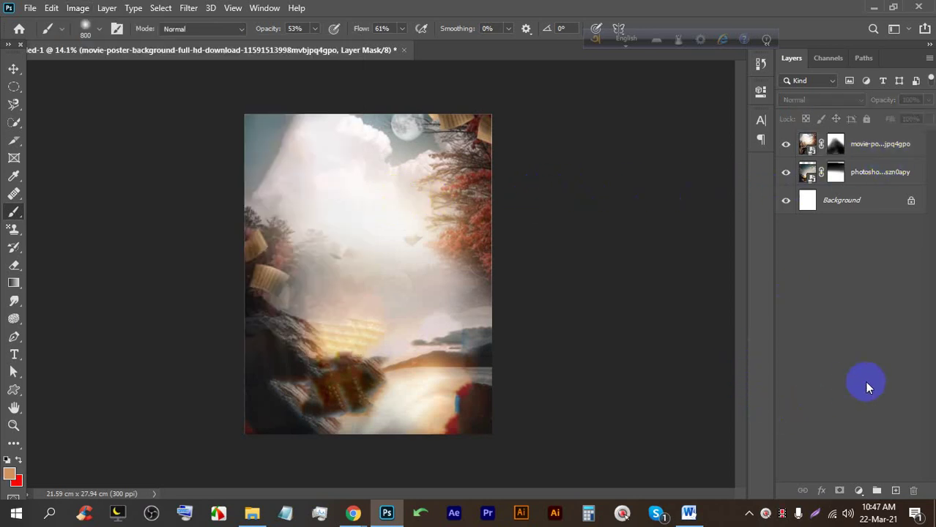
pyautogui.click(858, 491)
pyautogui.click(814, 460)
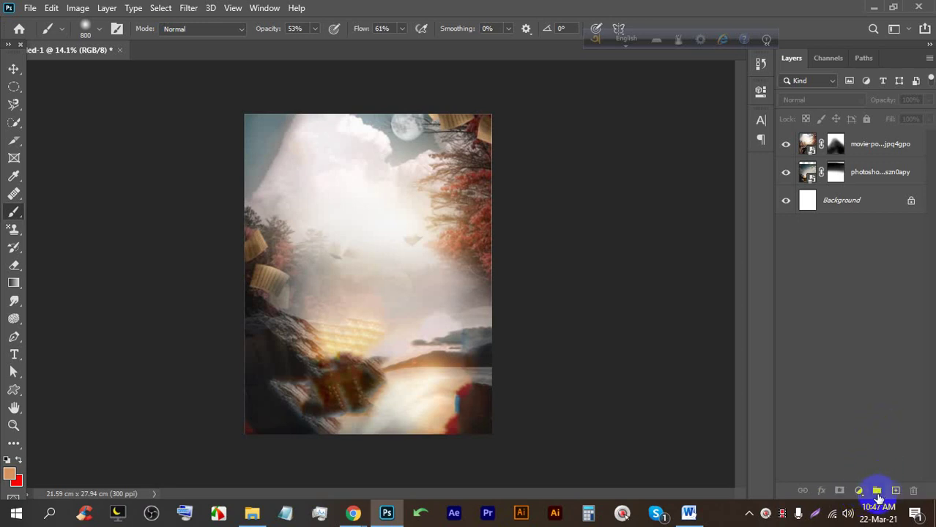
# Add a Color Balance adjustment layer above the two background images.
pyautogui.click(860, 492)
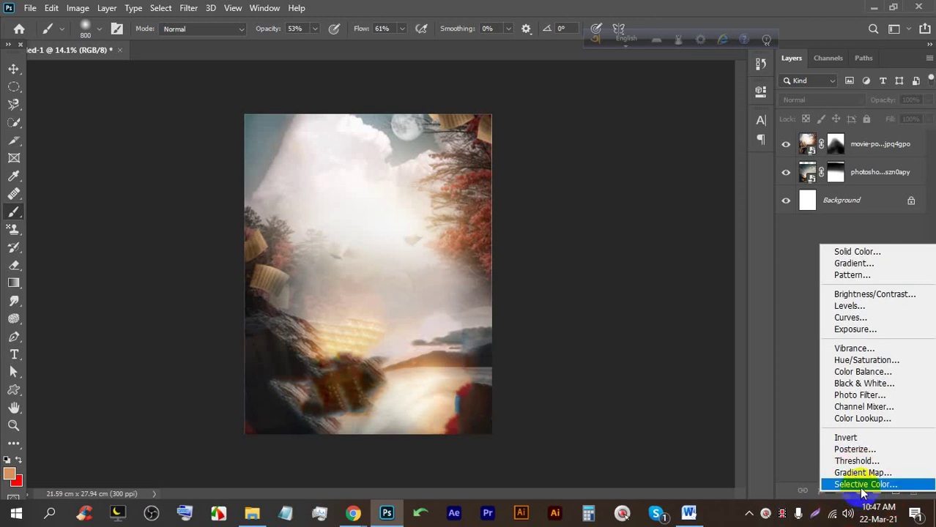
pyautogui.click(858, 374)
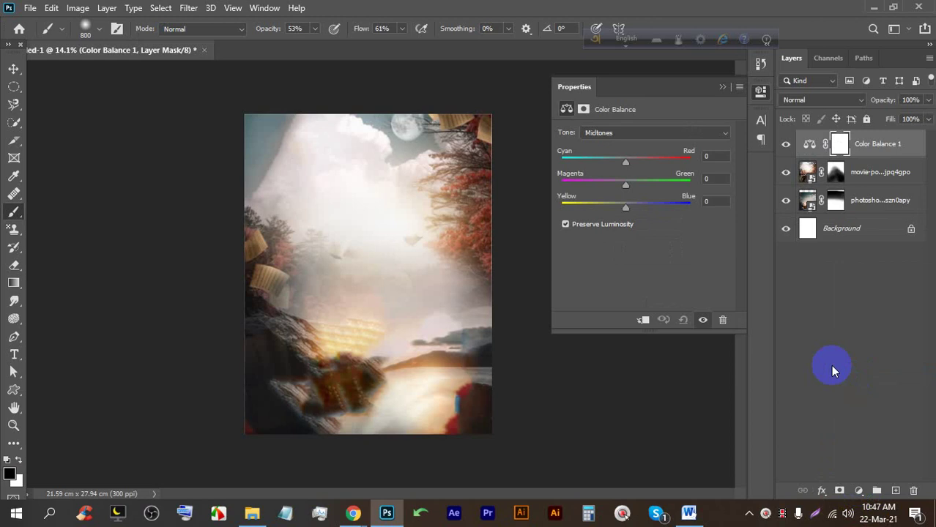
pyautogui.click(723, 88)
# Review the available direct image adjustments and hide and show the Color Balance 1 layer to compare the composition.
pyautogui.click(787, 145)
pyautogui.click(76, 7)
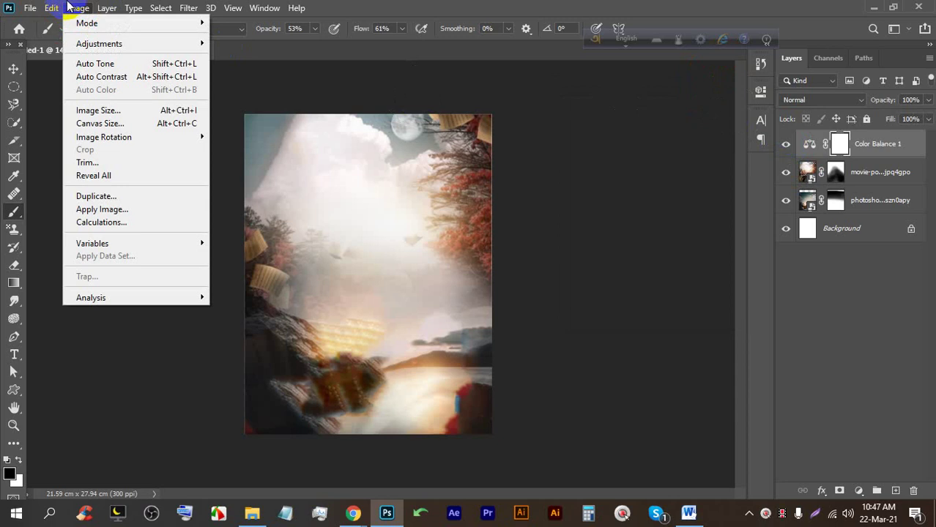
pyautogui.click(150, 43)
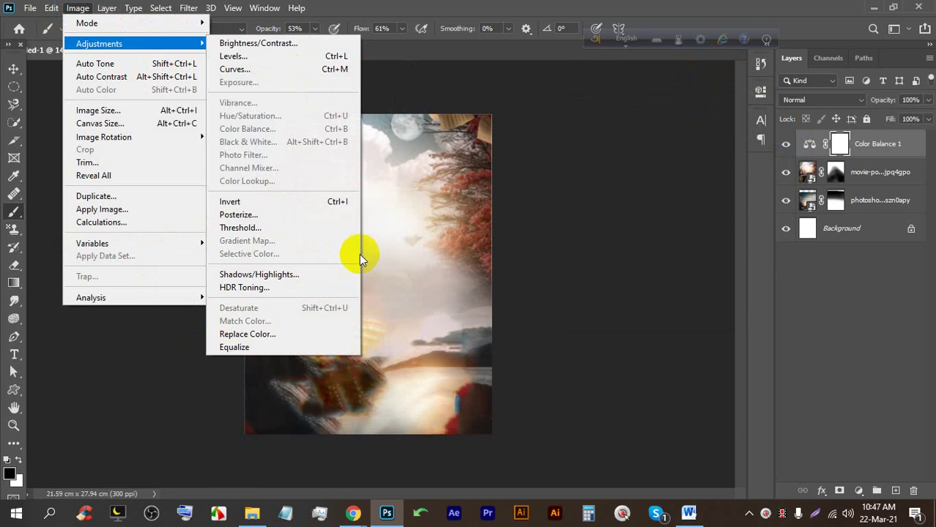
pyautogui.click(577, 259)
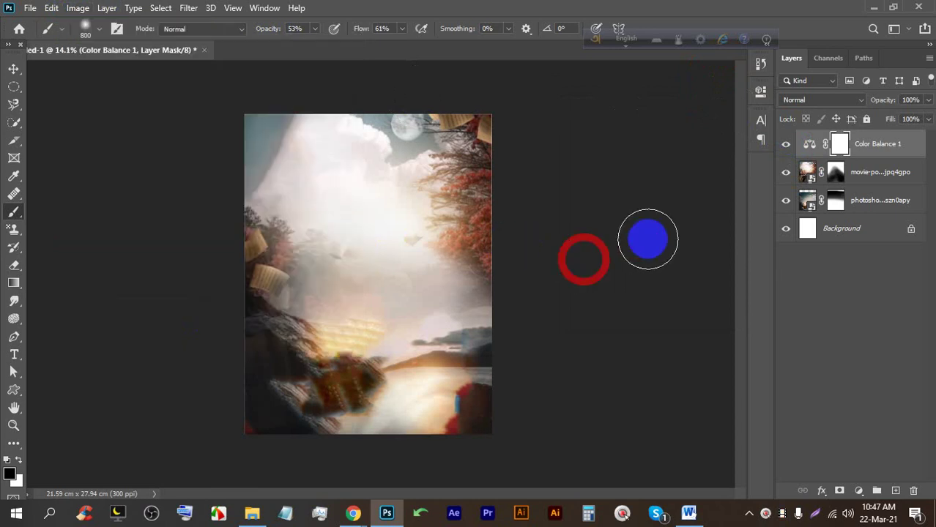
pyautogui.click(786, 145)
pyautogui.click(786, 144)
pyautogui.click(785, 146)
pyautogui.click(785, 146)
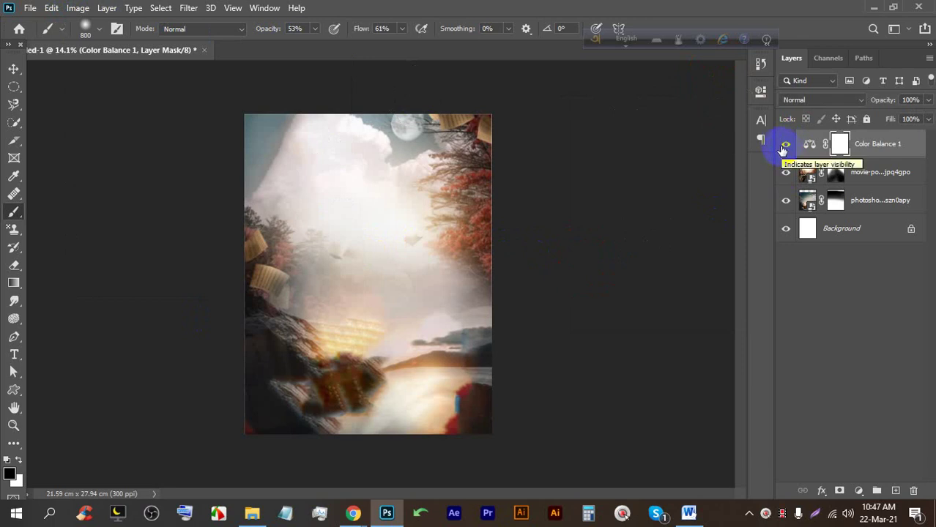
# Shift the midtones of the Color Balance 1 adjustment moderately toward cyan.
pyautogui.hotkey('ctrl', '+')
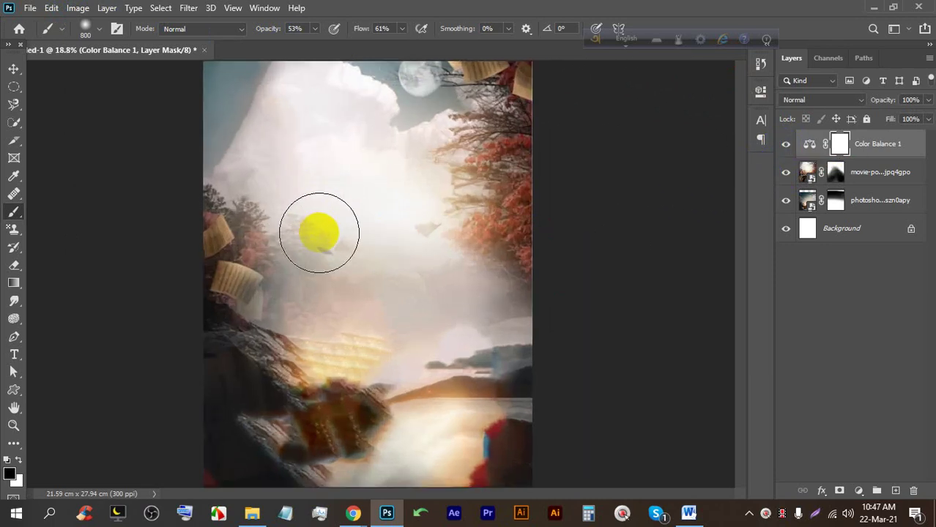
pyautogui.hotkey('ctrl', '-')
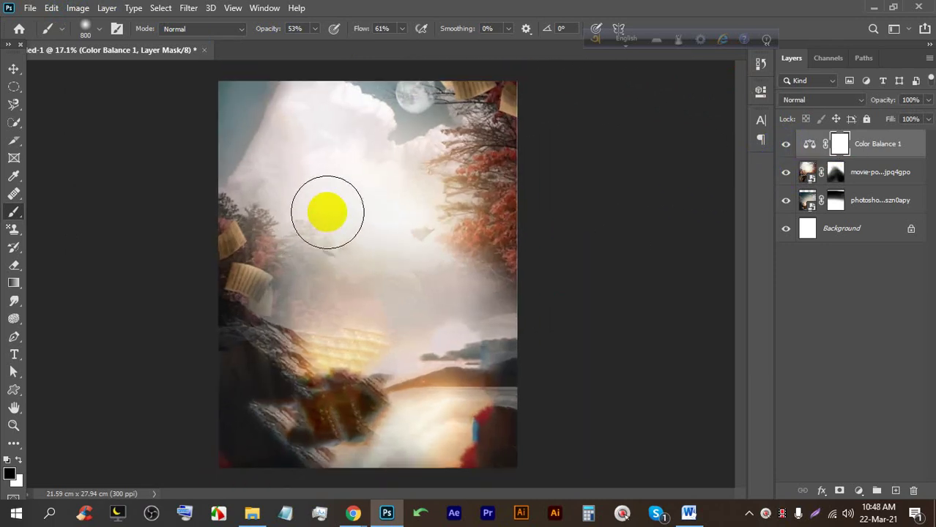
pyautogui.doubleClick(812, 145)
pyautogui.moveTo(633, 88); pyautogui.dragTo(658, 93)
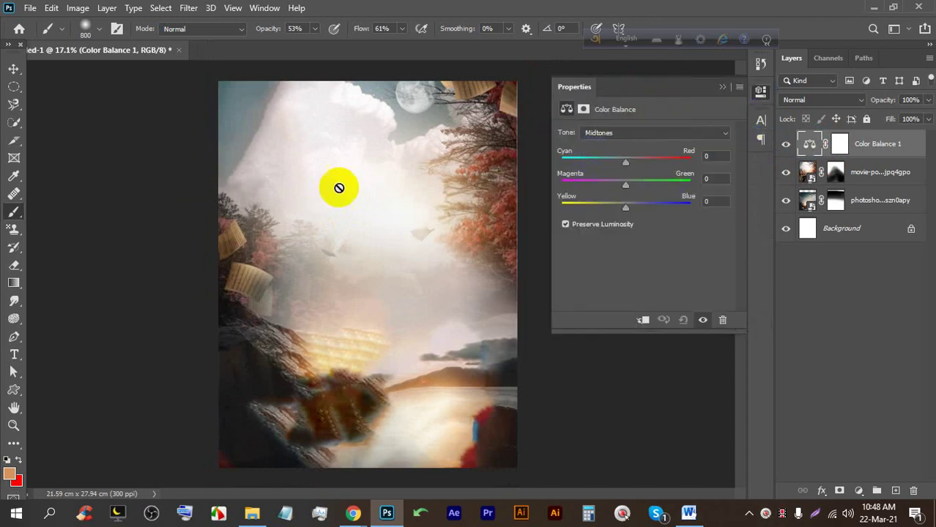
pyautogui.hotkey('ctrl', '-')
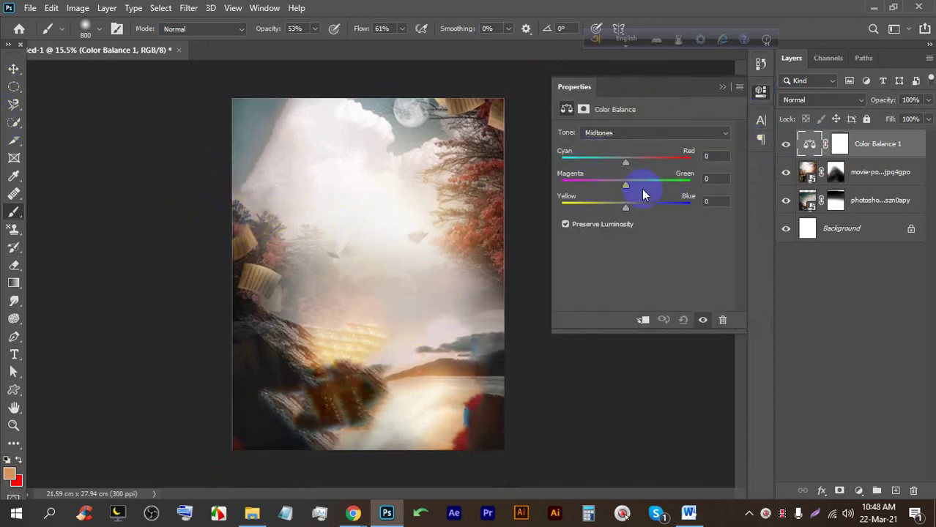
pyautogui.moveTo(622, 164); pyautogui.dragTo(589, 161)
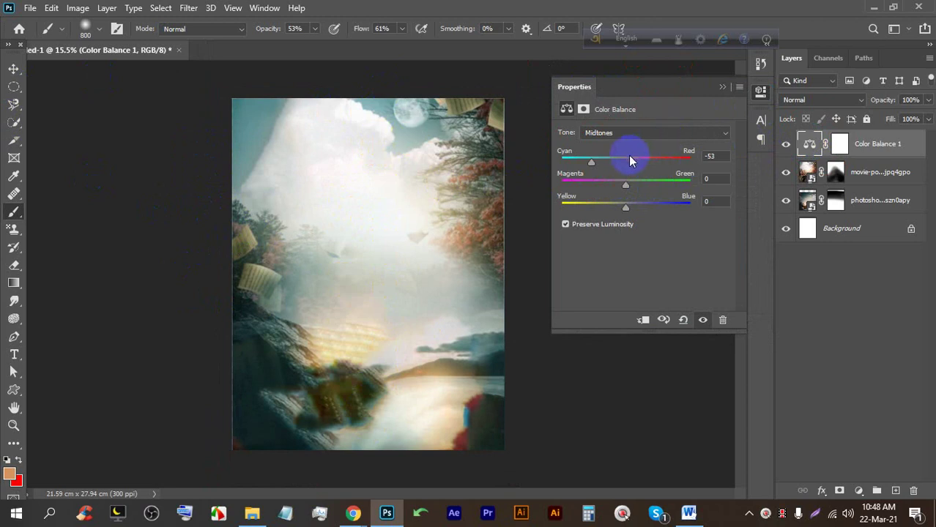
pyautogui.moveTo(590, 166); pyautogui.dragTo(628, 213)
pyautogui.moveTo(631, 161); pyautogui.dragTo(609, 167)
pyautogui.click(722, 87)
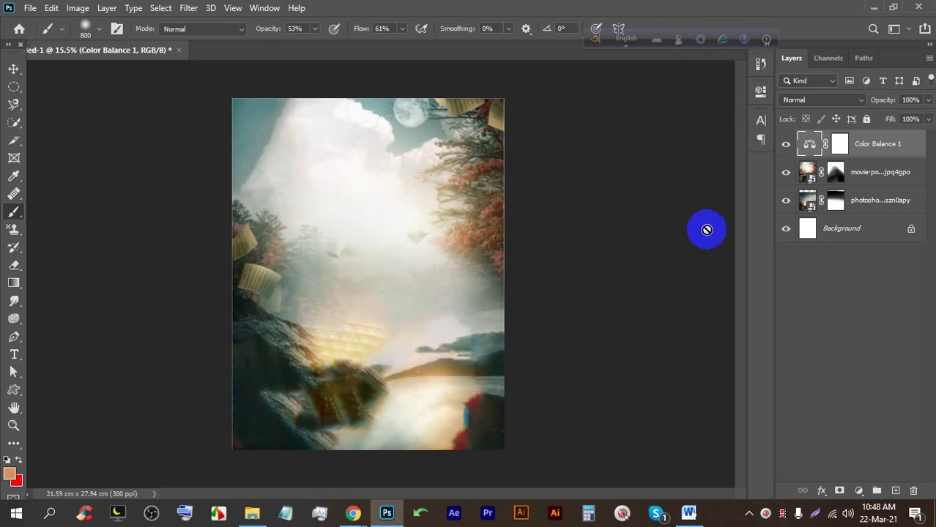
# Switch to Chrome, open a blank browser tab and return to Photoshop.
pyautogui.moveTo(353, 512)
pyautogui.click(331, 465)
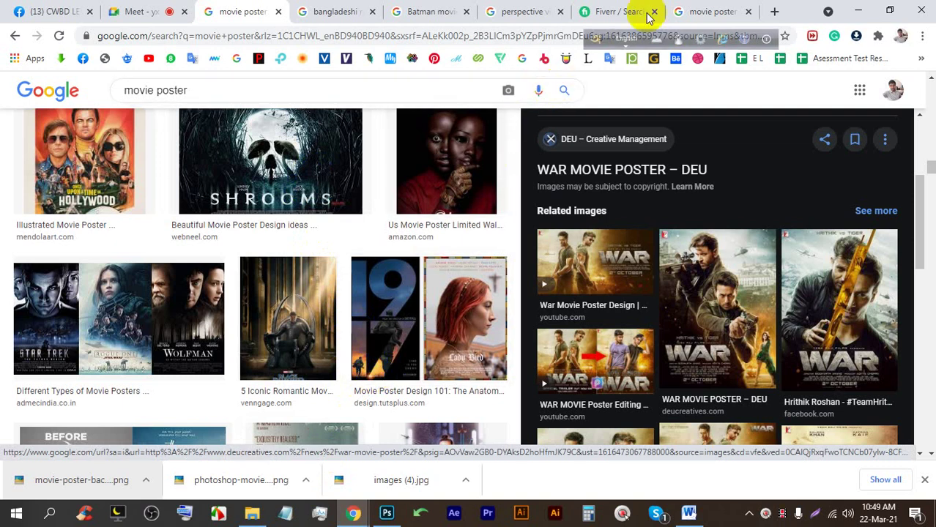
pyautogui.click(774, 11)
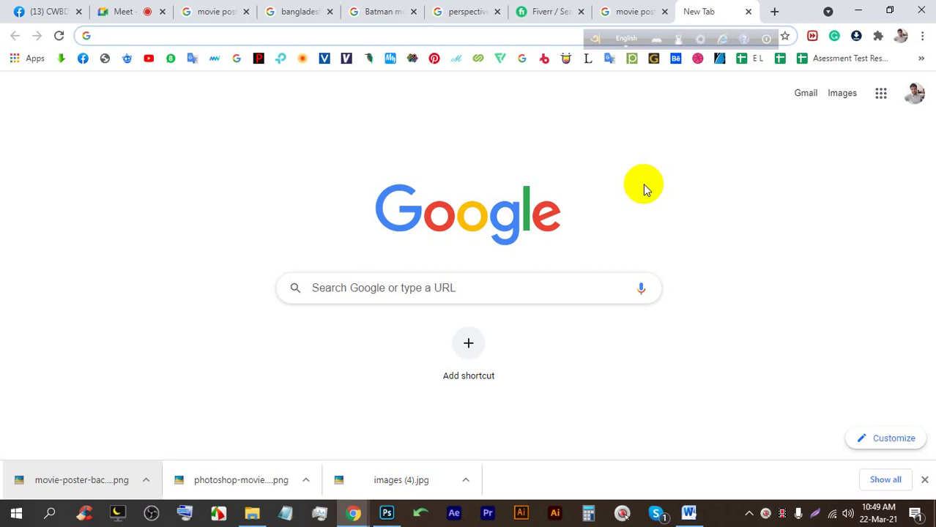
pyautogui.click(386, 511)
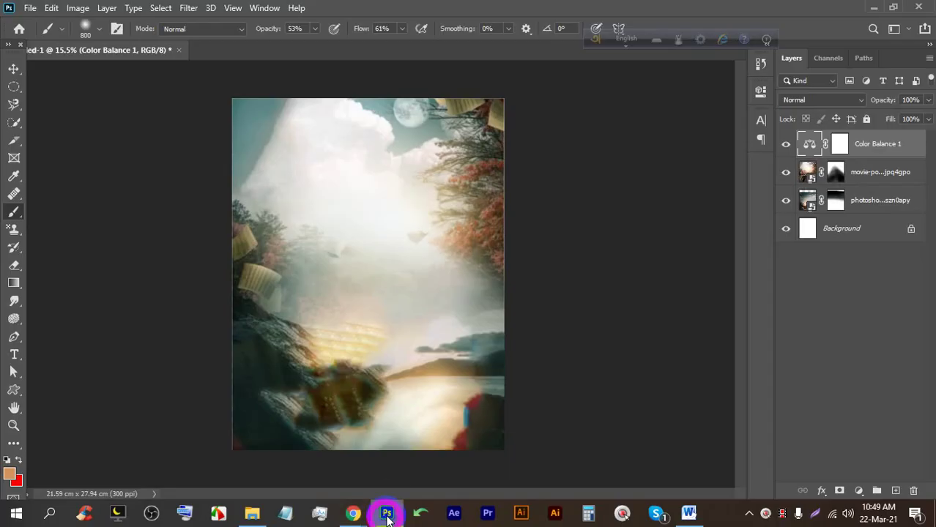
# Place the png-clipart portrait of the man in the blue patterned shirt as an embedded image at its default size.
pyautogui.click(28, 7)
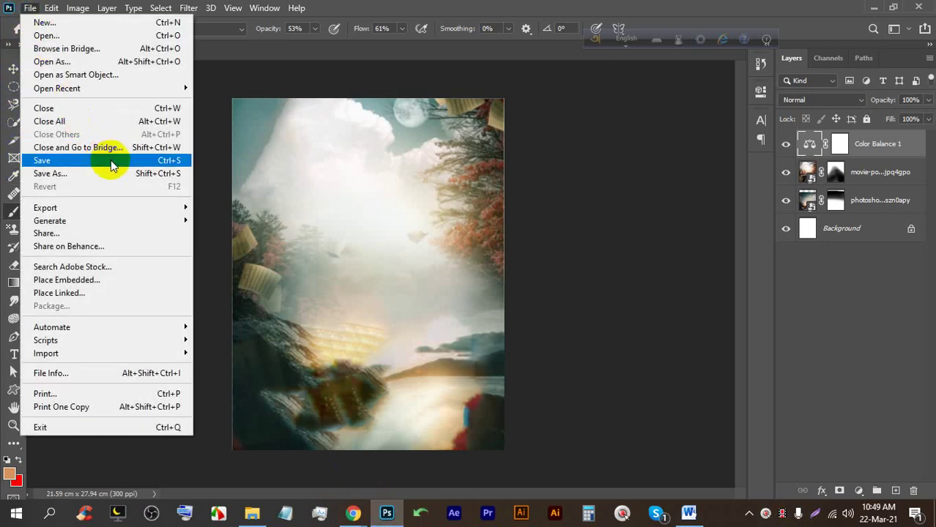
pyautogui.click(38, 282)
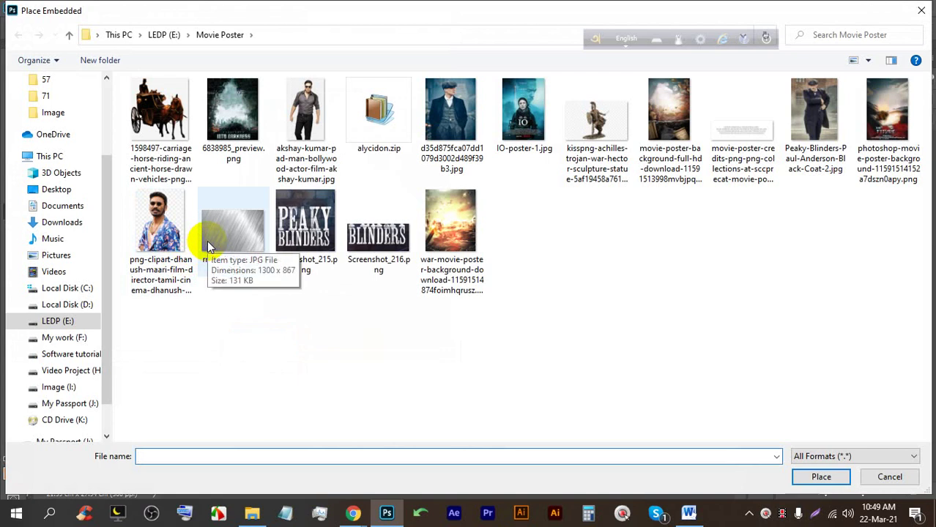
pyautogui.doubleClick(161, 220)
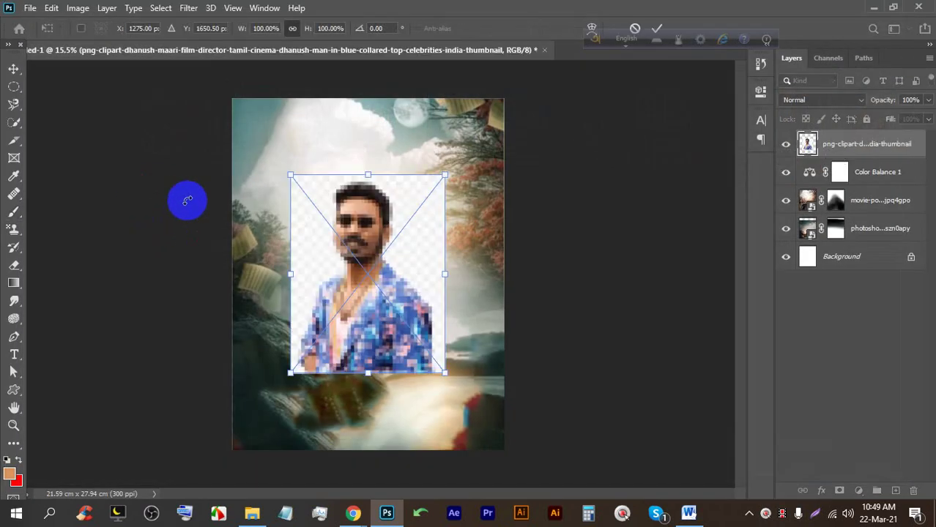
pyautogui.click(656, 29)
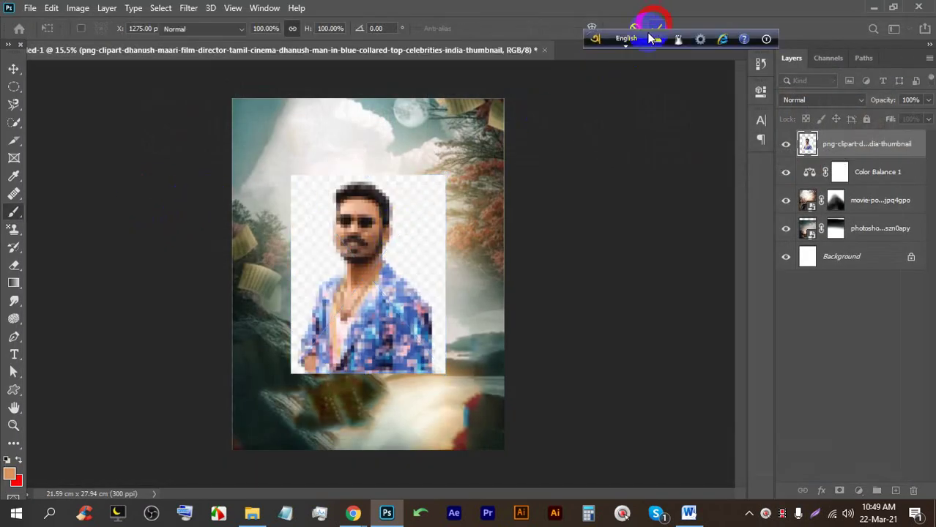
pyautogui.press('b')
pyautogui.scroll(1, 275, 268)
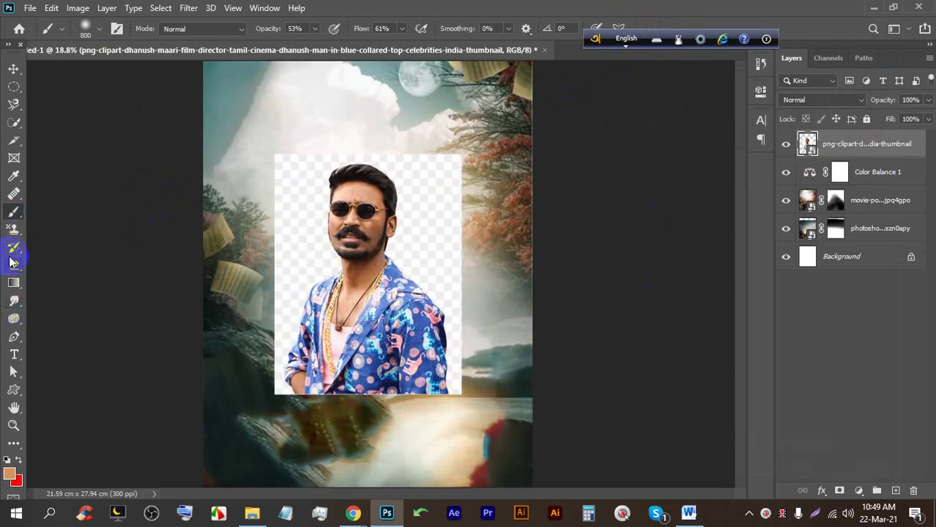
# Rasterize the placed portrait smart object into an editable pixel layer.
pyautogui.rightClick(10, 131)
pyautogui.click(64, 132)
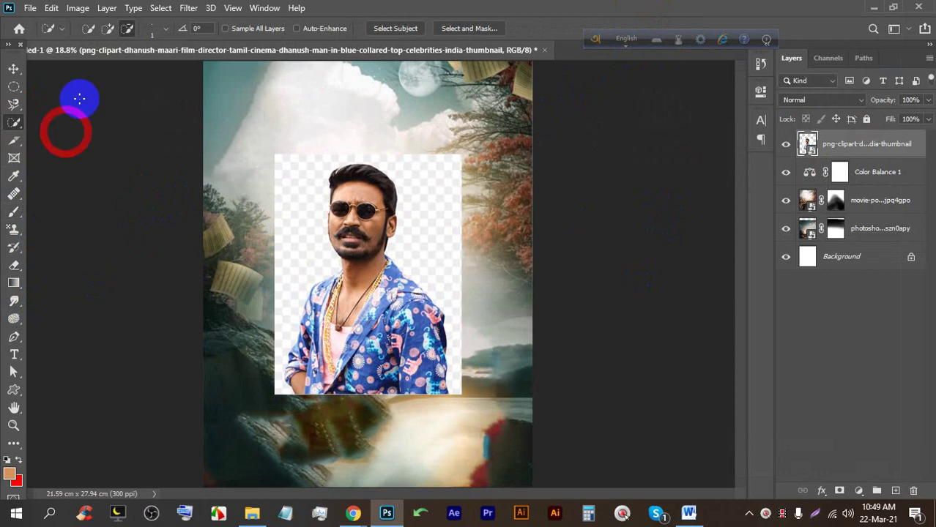
pyautogui.click(108, 27)
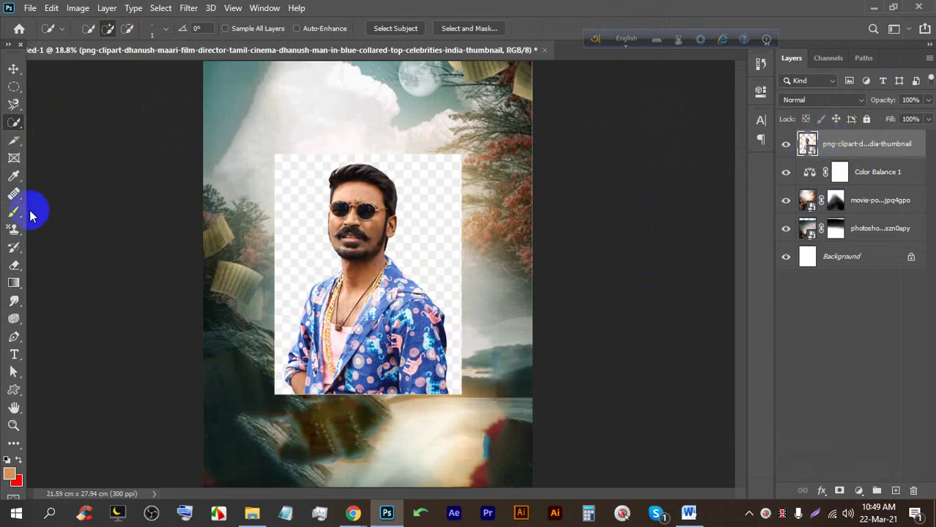
pyautogui.click(14, 265)
pyautogui.click(341, 183)
pyautogui.click(446, 206)
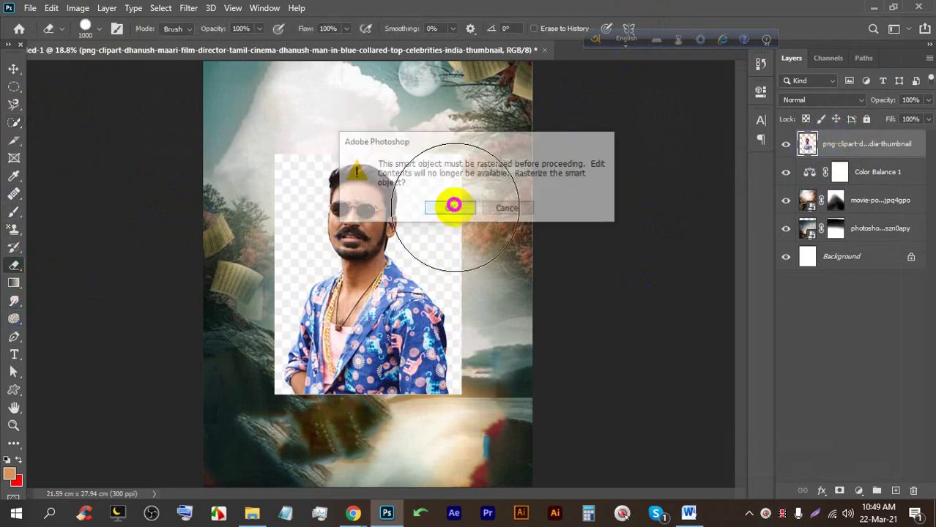
# Select the checkered backdrop around the man with the Quick Selection tool at brush size 80.
pyautogui.click(14, 122)
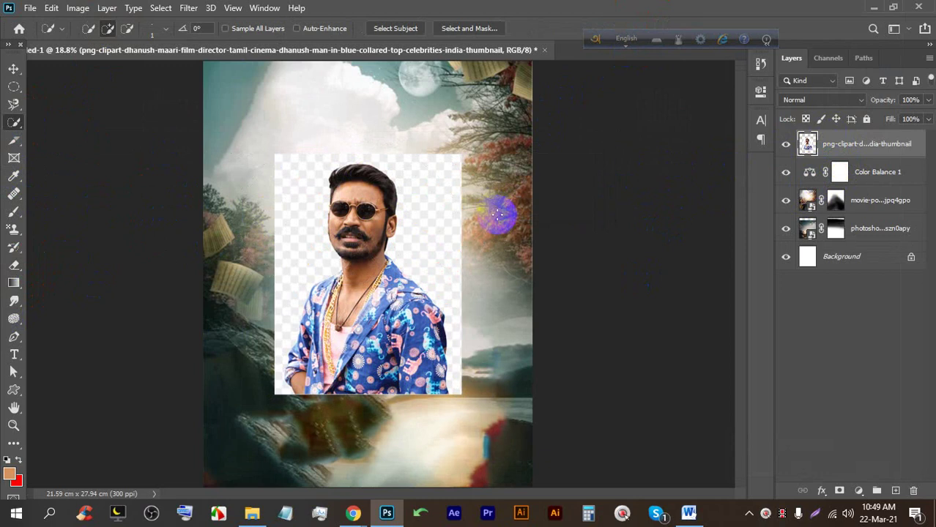
pyautogui.press('[')
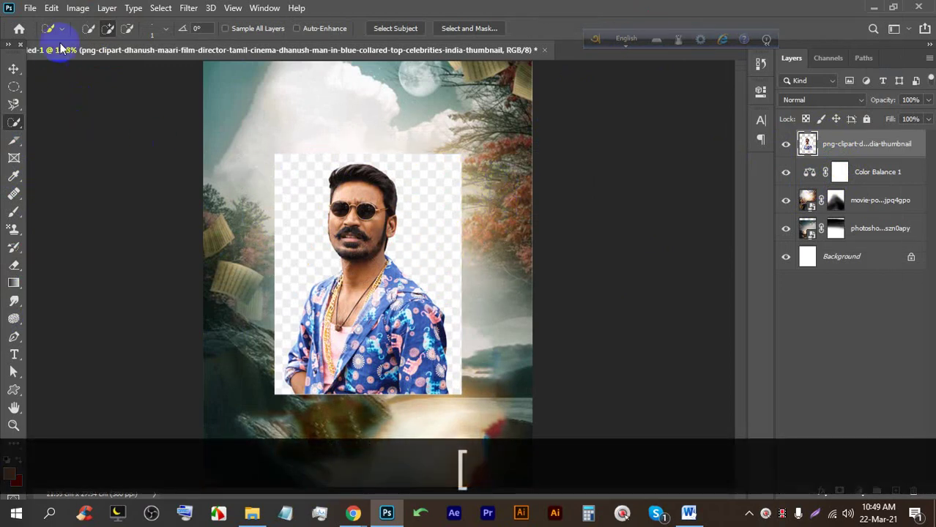
pyautogui.click(66, 71)
pyautogui.click(89, 31)
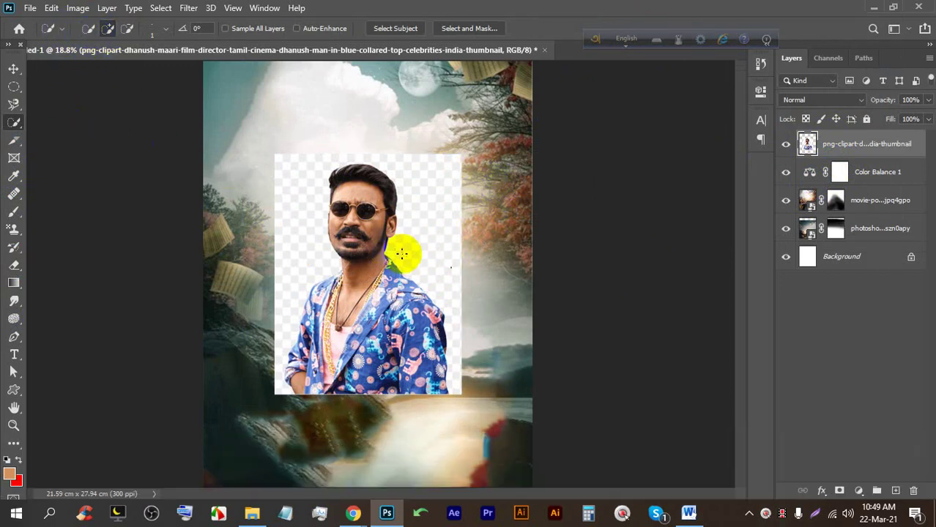
pyautogui.press(']')
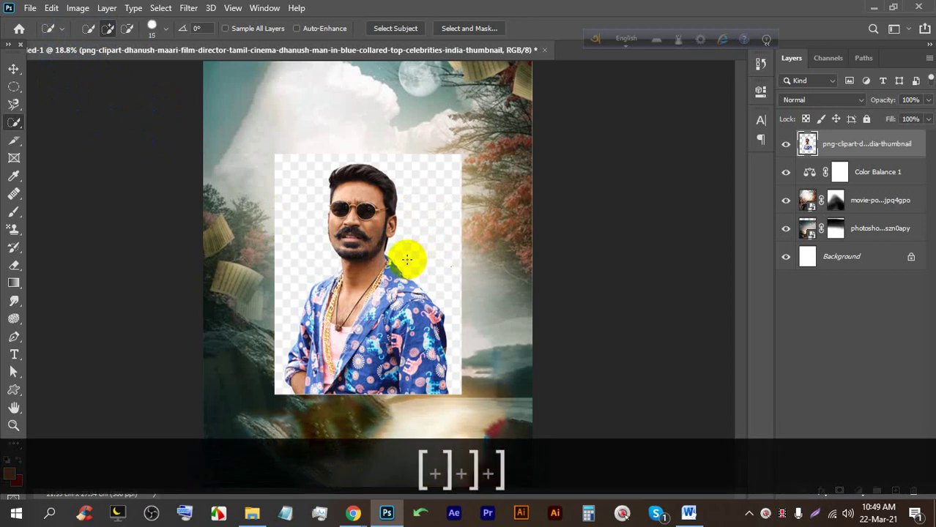
pyautogui.press(']')
pyautogui.moveTo(400, 247)
pyautogui.mouseDown()
pyautogui.moveTo(421, 167)
pyautogui.moveTo(452, 253)
pyautogui.moveTo(460, 330)
pyautogui.moveTo(448, 380)
pyautogui.moveTo(463, 367)
pyautogui.moveTo(430, 187)
pyautogui.moveTo(359, 146)
pyautogui.moveTo(298, 157)
pyautogui.moveTo(287, 192)
pyautogui.moveTo(294, 196)
pyautogui.mouseUp()
pyautogui.scroll(2, 301, 296)
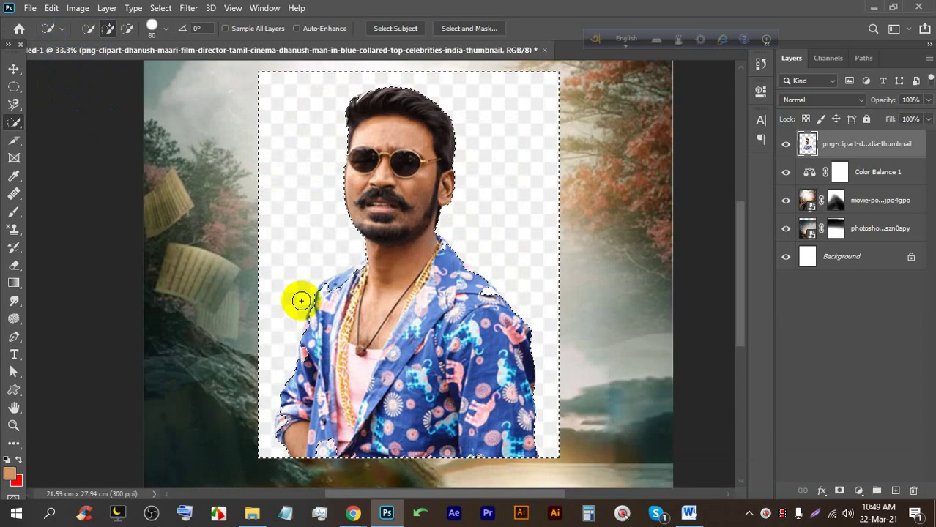
# Refine the selection edge along the man's sleeve, collar and shoulders so it follows the shirt outline.
pyautogui.moveTo(323, 321)
pyautogui.mouseDown()
pyautogui.moveTo(354, 278)
pyautogui.moveTo(320, 293)
pyautogui.moveTo(306, 368)
pyautogui.moveTo(287, 379)
pyautogui.moveTo(295, 395)
pyautogui.mouseUp()
pyautogui.moveTo(369, 270)
pyautogui.mouseDown()
pyautogui.moveTo(368, 251)
pyautogui.moveTo(445, 268)
pyautogui.moveTo(463, 240)
pyautogui.moveTo(455, 241)
pyautogui.mouseUp()
pyautogui.scroll(-1, 386, 147)
pyautogui.scroll(1, 450, 376)
pyautogui.moveTo(352, 348)
pyautogui.mouseDown()
pyautogui.moveTo(261, 377)
pyautogui.moveTo(287, 418)
pyautogui.moveTo(334, 436)
pyautogui.moveTo(263, 397)
pyautogui.mouseUp()
pyautogui.click(108, 29)
pyautogui.moveTo(254, 334); pyautogui.dragTo(272, 339)
pyautogui.click(276, 342)
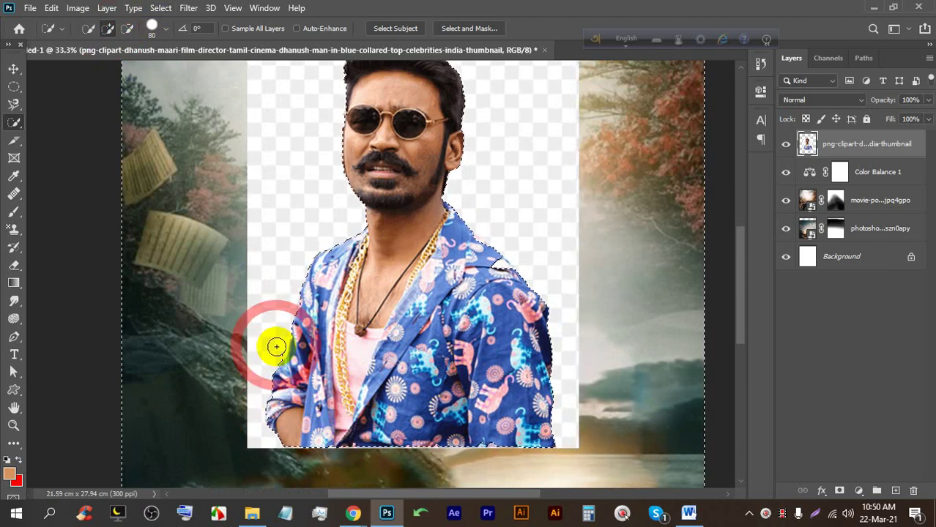
# Delete the selected checkered backdrop from the portrait layer and clear the selection.
pyautogui.scroll(-2, 313, 241)
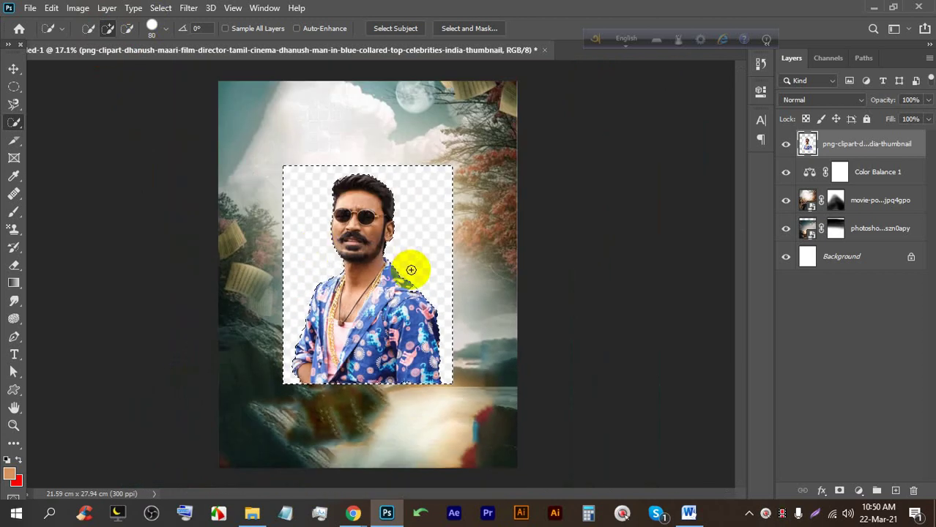
pyautogui.press('BackSpace')
pyautogui.hotkey('ctrl', 'd')
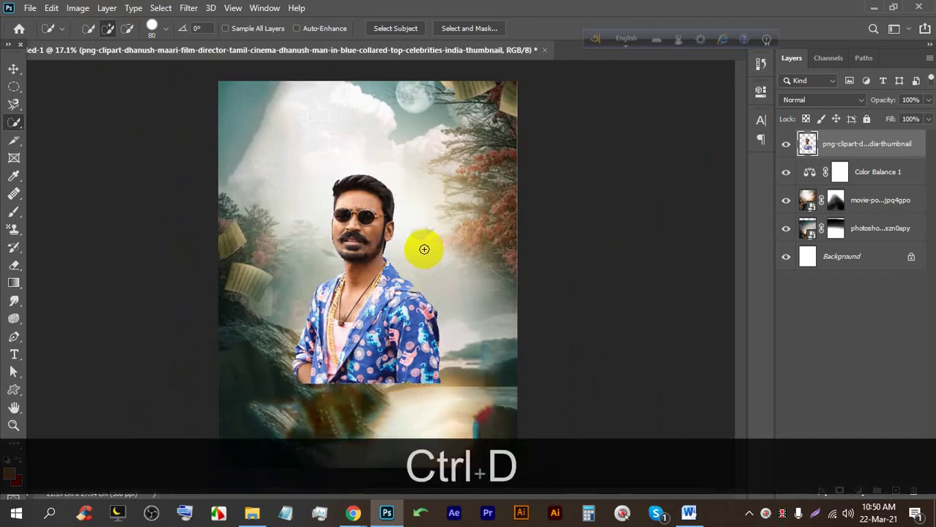
# Move the cutout man slightly lower in the poster, keeping him above the bottom edge.
pyautogui.click(14, 69)
pyautogui.scroll(-2, 208, 230)
pyautogui.moveTo(335, 268); pyautogui.dragTo(344, 333)
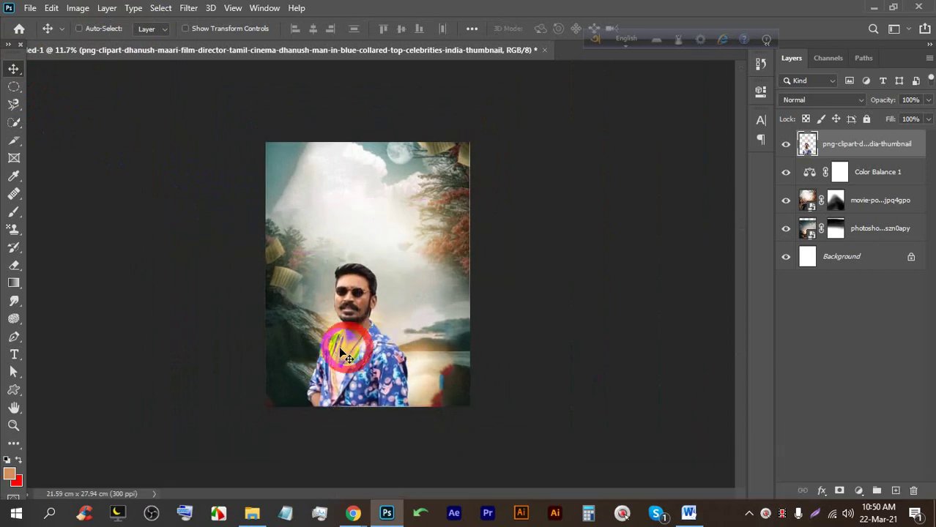
pyautogui.scroll(5, 344, 284)
pyautogui.moveTo(339, 278); pyautogui.dragTo(355, 240)
pyautogui.scroll(-1, 370, 227)
pyautogui.scroll(-3, 351, 235)
# Move the portrait layer beneath the Color Balance 1 adjustment layer, directly above the two background images.
pyautogui.click(839, 174)
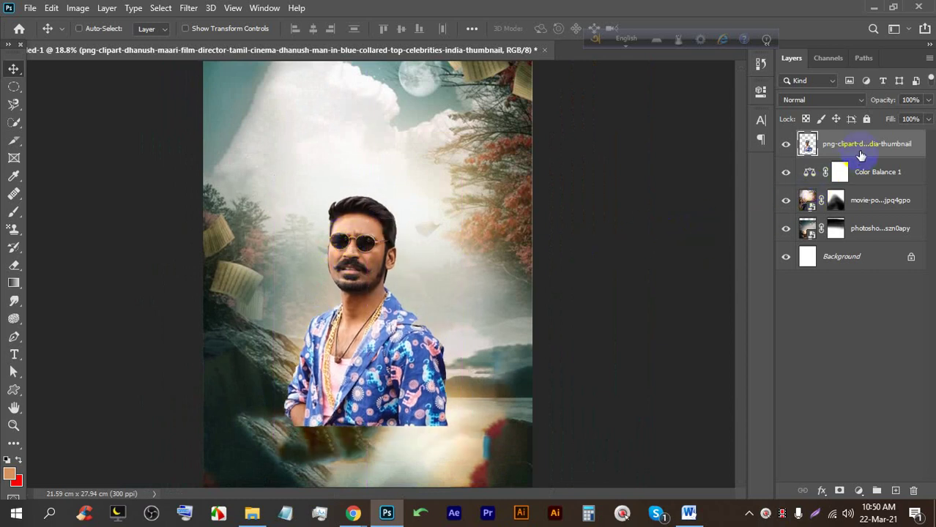
pyautogui.moveTo(861, 148); pyautogui.dragTo(862, 178)
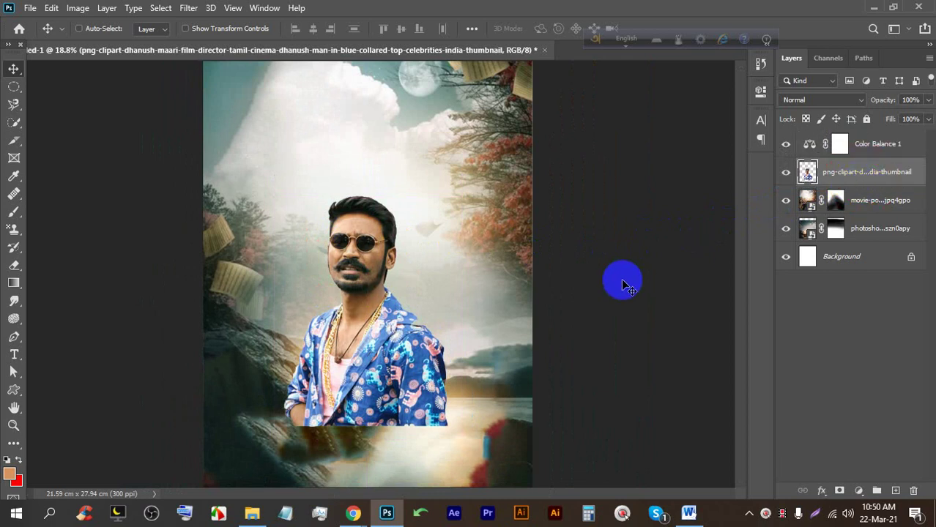
pyautogui.scroll(-1, 293, 188)
pyautogui.scroll(3, 315, 212)
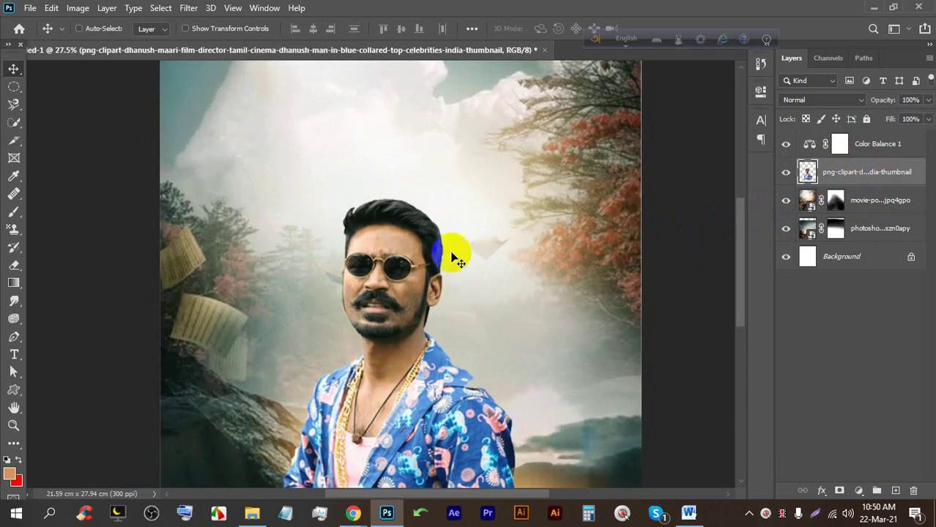
pyautogui.moveTo(854, 166); pyautogui.dragTo(840, 184)
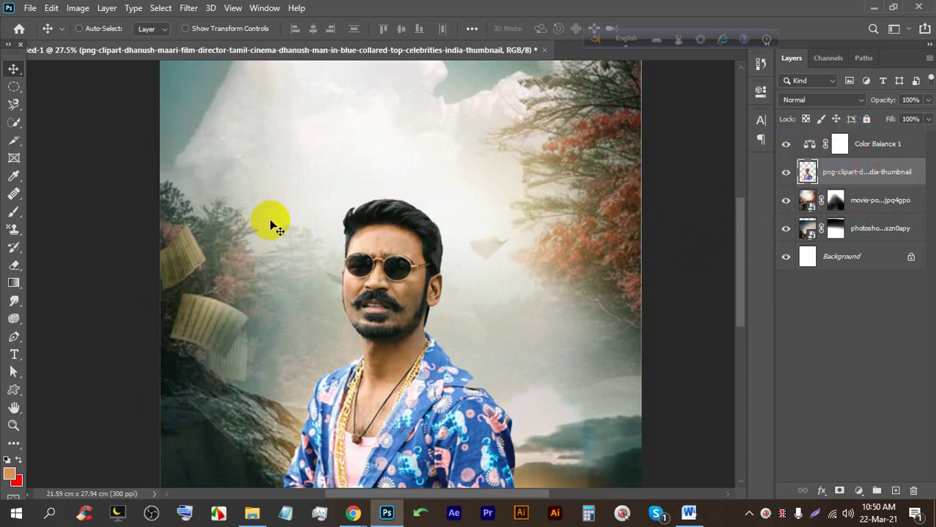
pyautogui.scroll(-3, 375, 209)
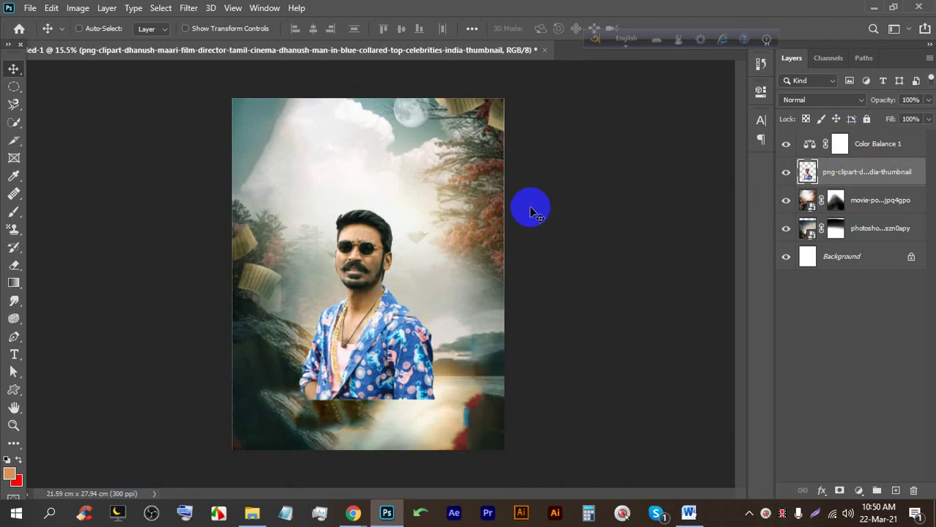
# Set the Color Balance 1 midtones to +8 for Cyan-Red, -12 for Magenta-Green and -28 for Yellow-Blue.
pyautogui.doubleClick(809, 145)
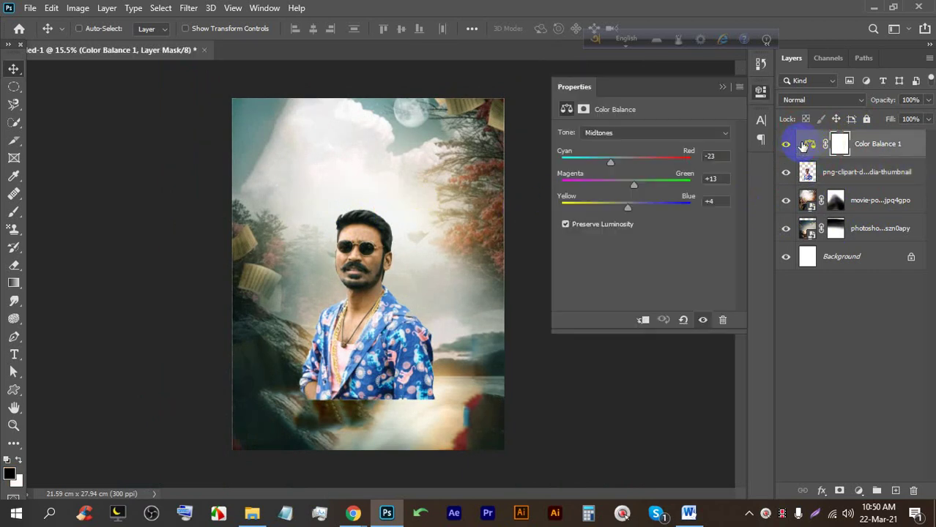
pyautogui.moveTo(612, 160); pyautogui.dragTo(647, 160)
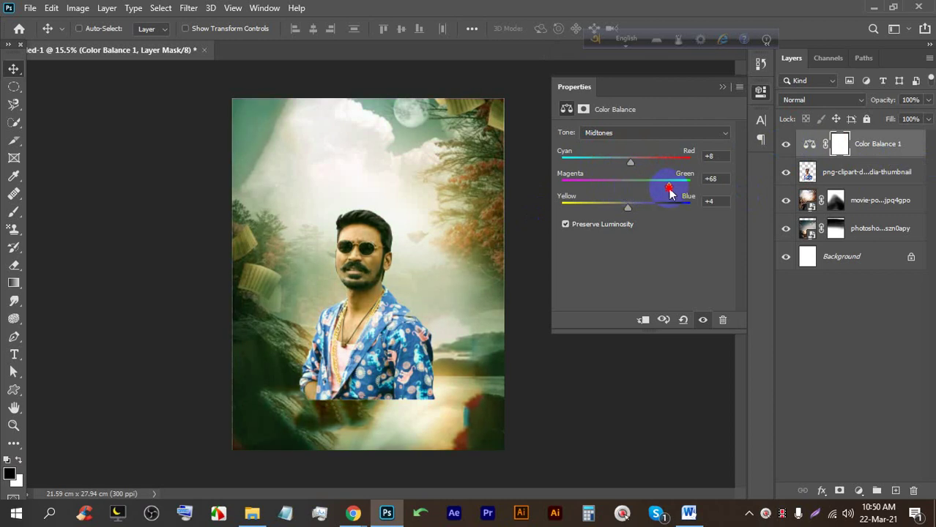
pyautogui.moveTo(644, 186); pyautogui.dragTo(634, 184)
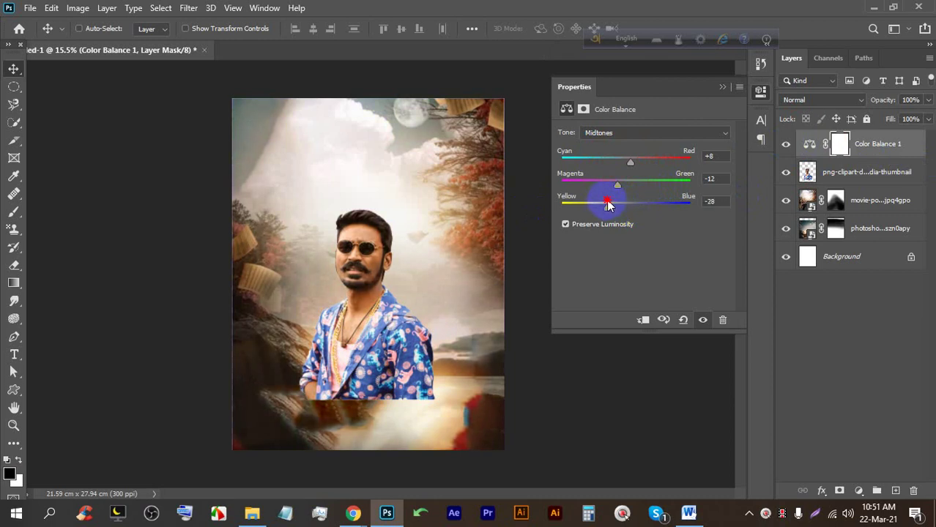
pyautogui.click(722, 89)
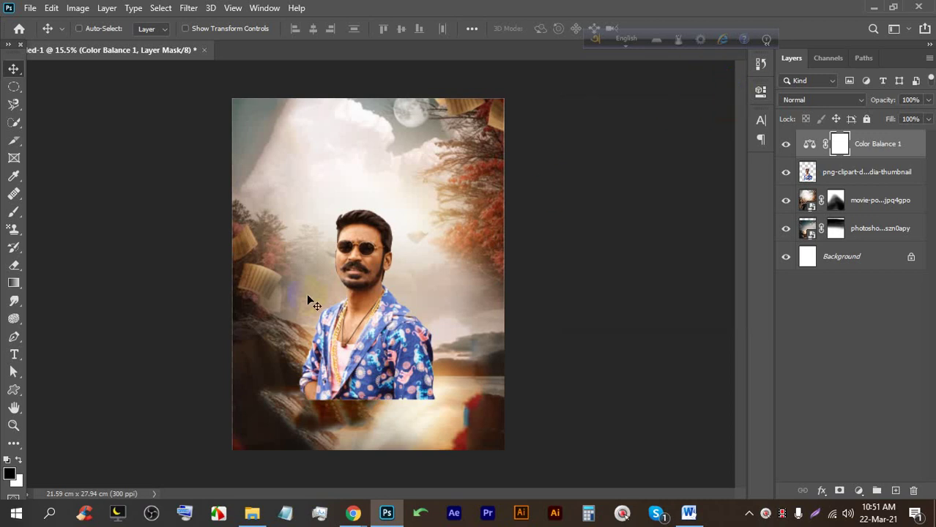
# Move the cutout man straight down until his cropped lower edge meets the bottom edge of the poster.
pyautogui.click(808, 172)
pyautogui.moveTo(366, 249)
pyautogui.mouseDown()
pyautogui.moveTo(353, 286)
pyautogui.moveTo(357, 248)
pyautogui.mouseUp()
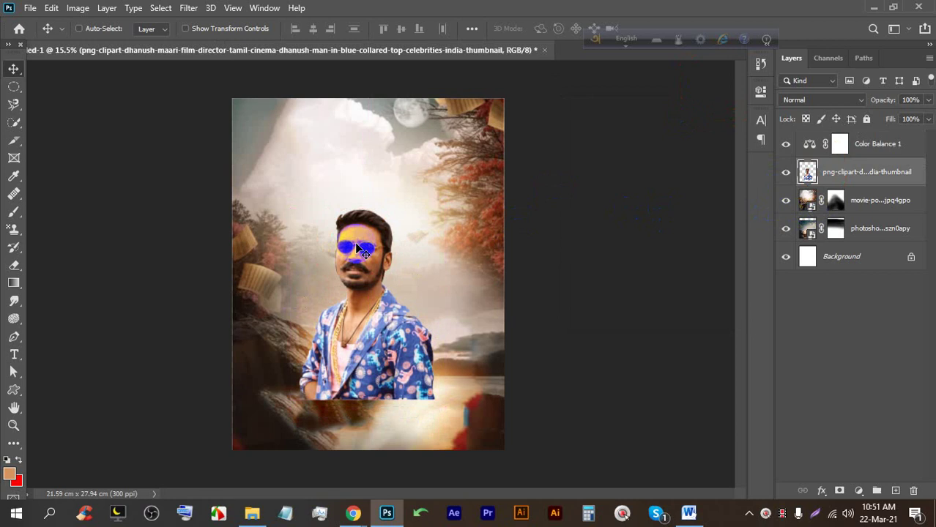
pyautogui.moveTo(365, 262); pyautogui.dragTo(369, 314)
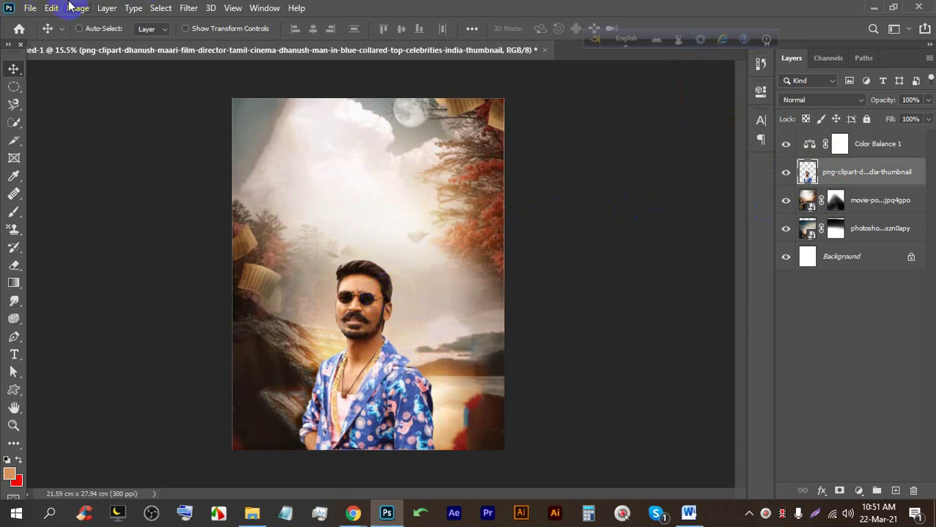
# Try the 2Strip.look and Candlelight.CUBE 3D LUTs on the portrait layer using a Color Lookup adjustment.
pyautogui.click(107, 8)
pyautogui.click(78, 7)
pyautogui.click(77, 8)
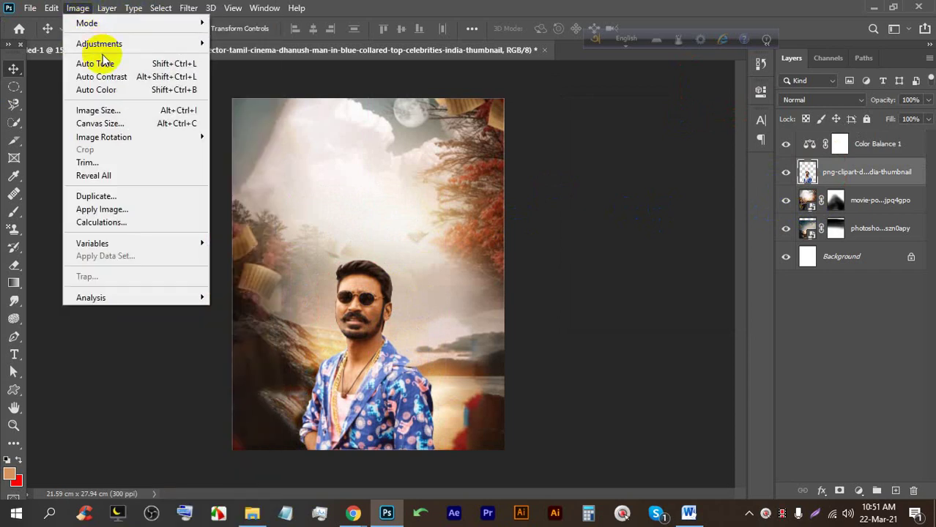
pyautogui.moveTo(106, 44)
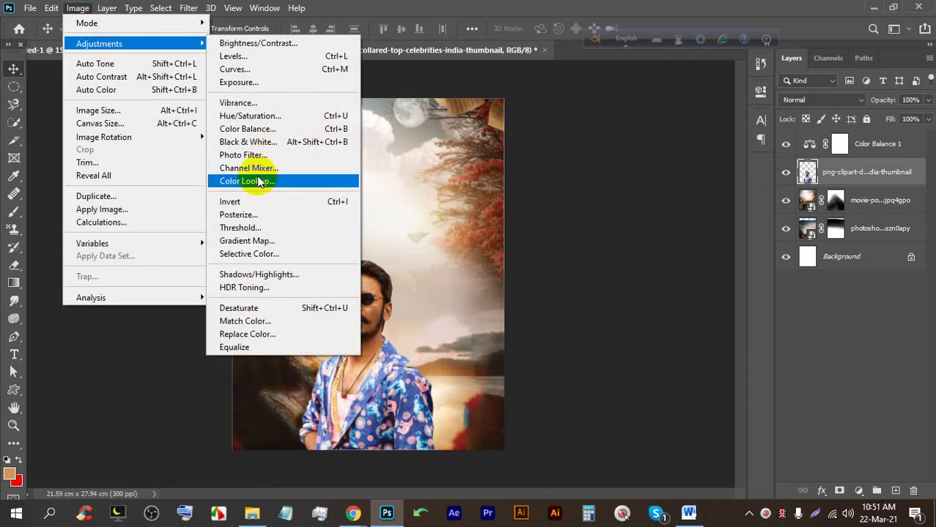
pyautogui.click(311, 186)
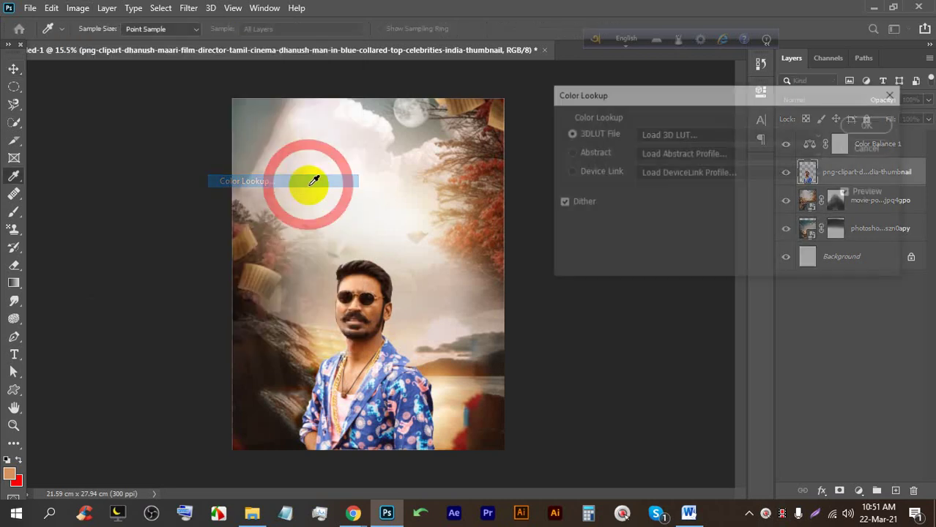
pyautogui.moveTo(671, 100); pyautogui.dragTo(594, 115)
pyautogui.click(595, 150)
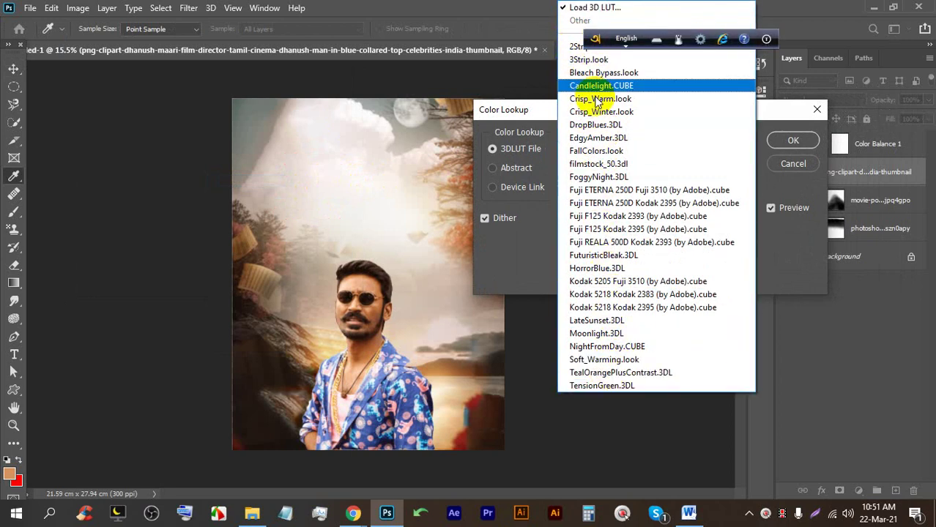
pyautogui.click(575, 47)
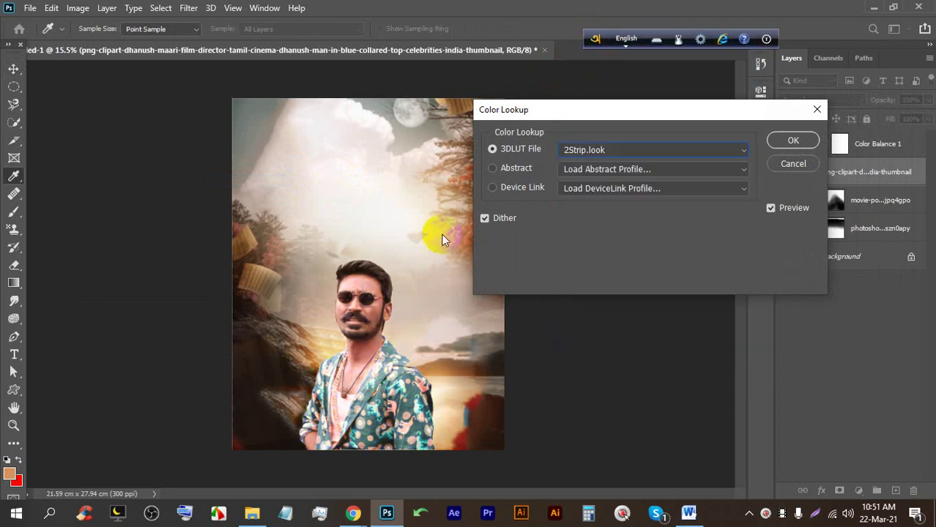
pyautogui.click(596, 151)
pyautogui.click(627, 83)
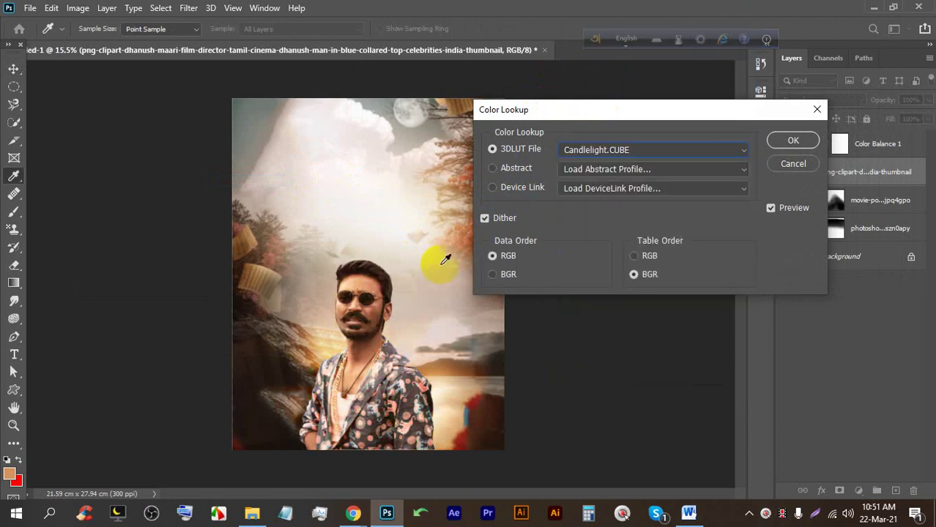
# Try the FallColors.look and HorrorBlue.3DL LUTs on the portrait layer and inspect the man's face up close.
pyautogui.click(584, 151)
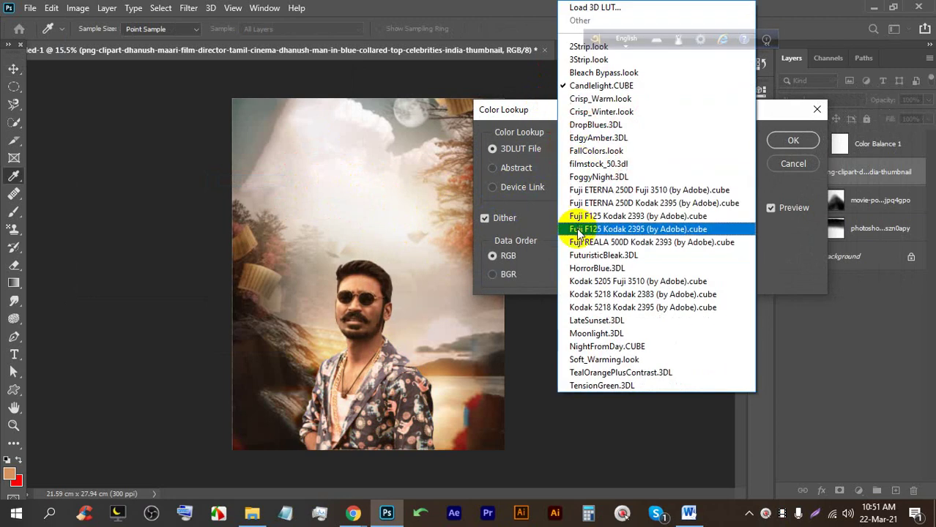
pyautogui.click(584, 154)
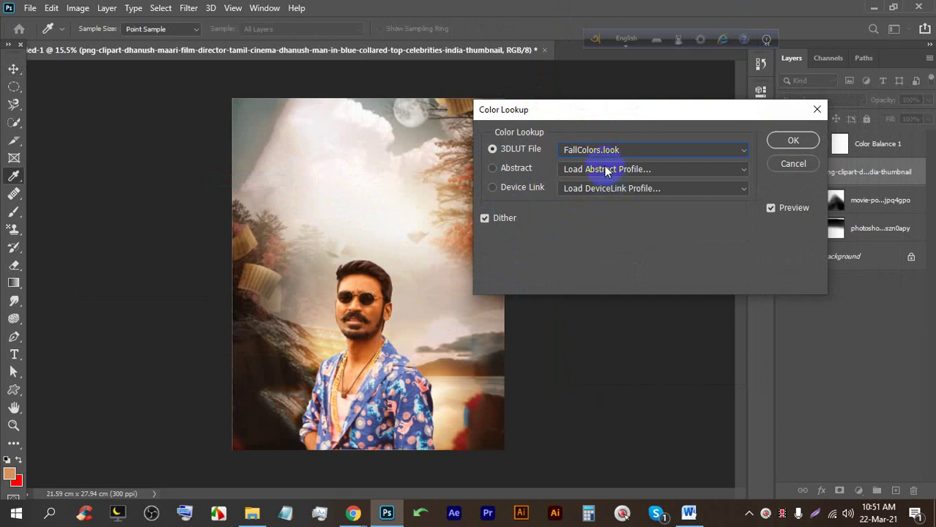
pyautogui.click(595, 150)
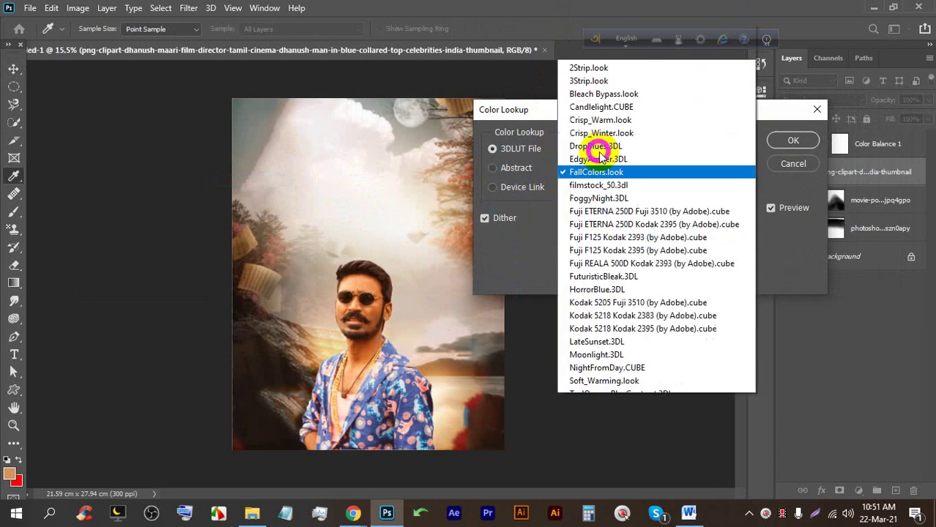
pyautogui.click(610, 269)
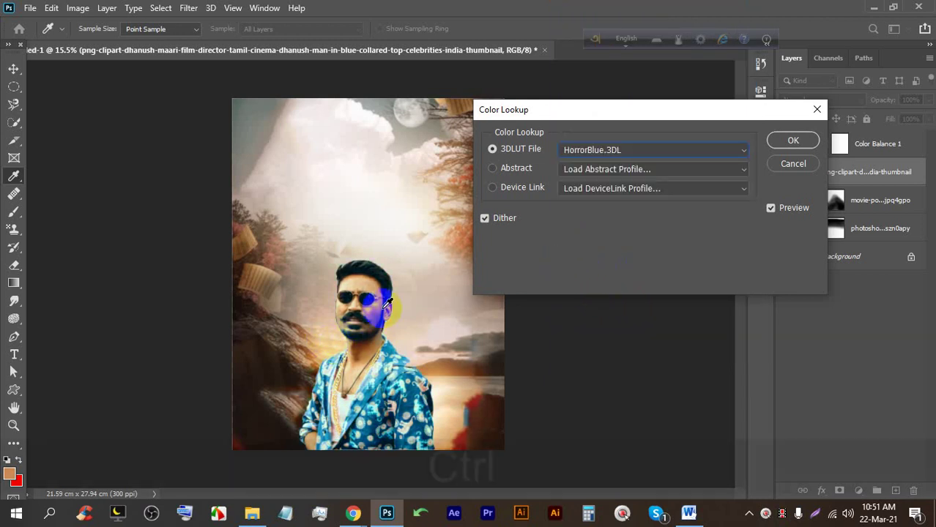
pyautogui.hotkey('ctrl', '=')
pyautogui.hotkey('ctrl', '=')
pyautogui.hotkey('ctrl', '=')
pyautogui.hotkey('ctrl', '=')
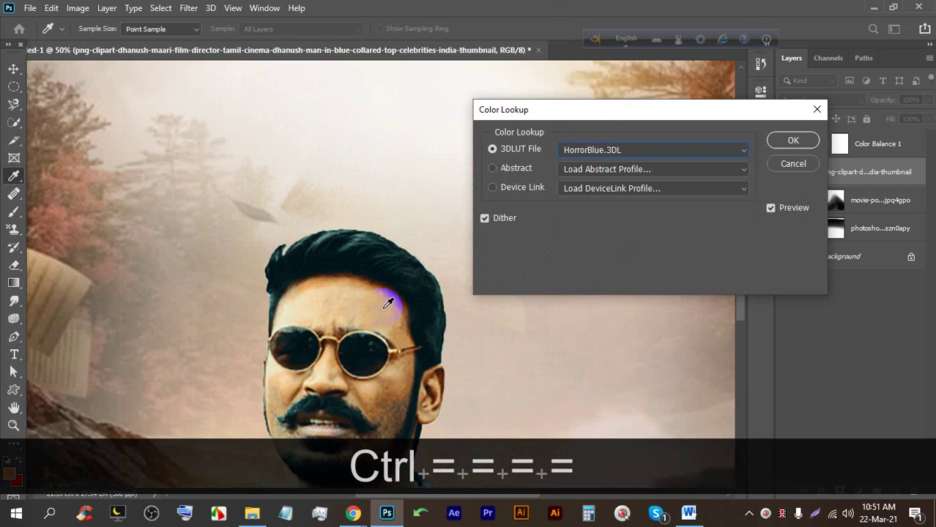
pyautogui.press('space')
pyautogui.moveTo(411, 271); pyautogui.dragTo(336, 163)
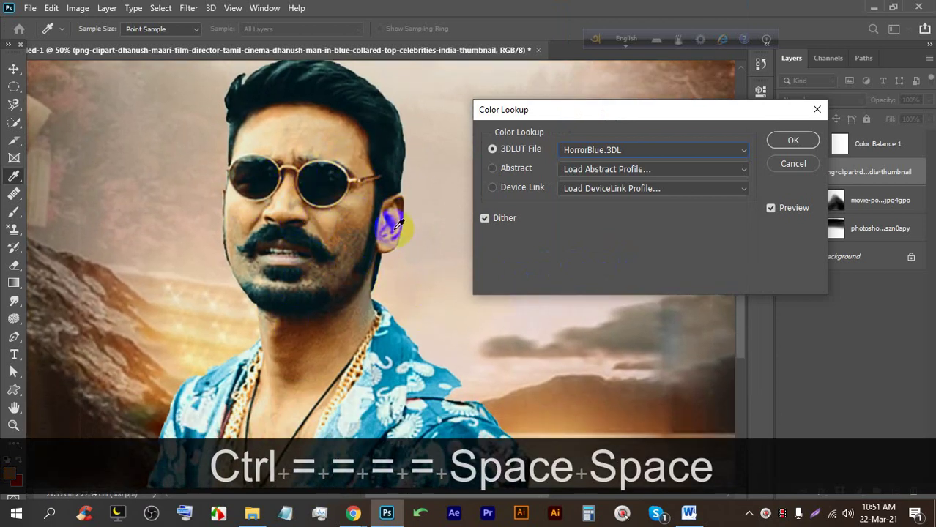
# Apply the Moonlight.3DL color lookup to the portrait layer.
pyautogui.click(607, 150)
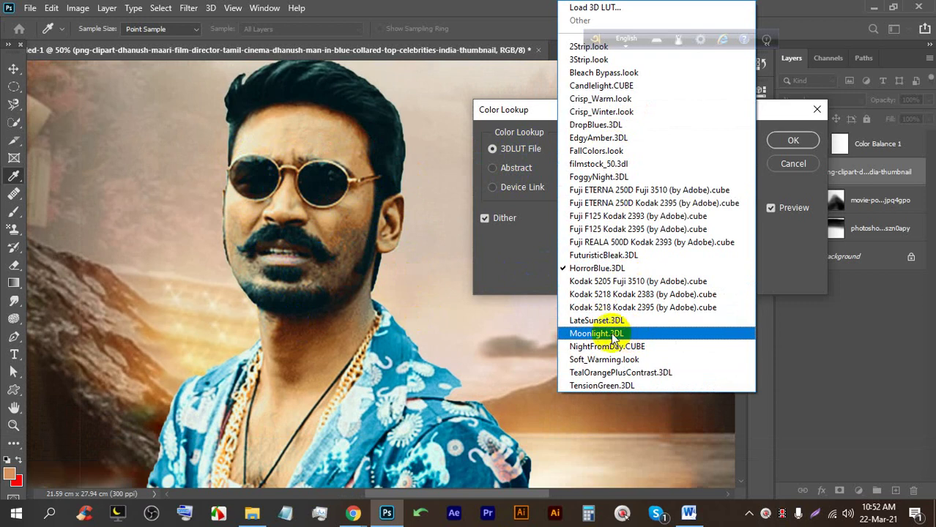
pyautogui.click(644, 334)
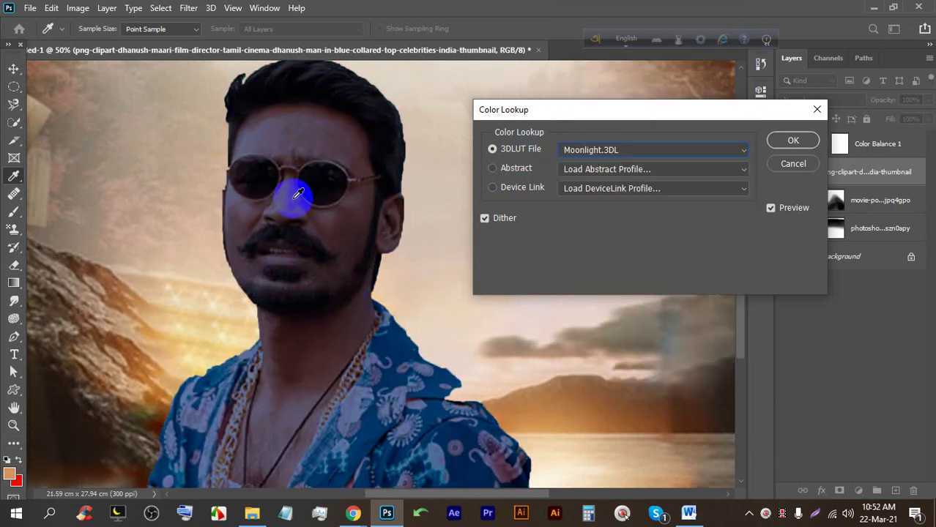
pyautogui.moveTo(239, 237)
pyautogui.mouseDown()
pyautogui.moveTo(297, 301)
pyautogui.moveTo(397, 184)
pyautogui.moveTo(440, 194)
pyautogui.mouseUp()
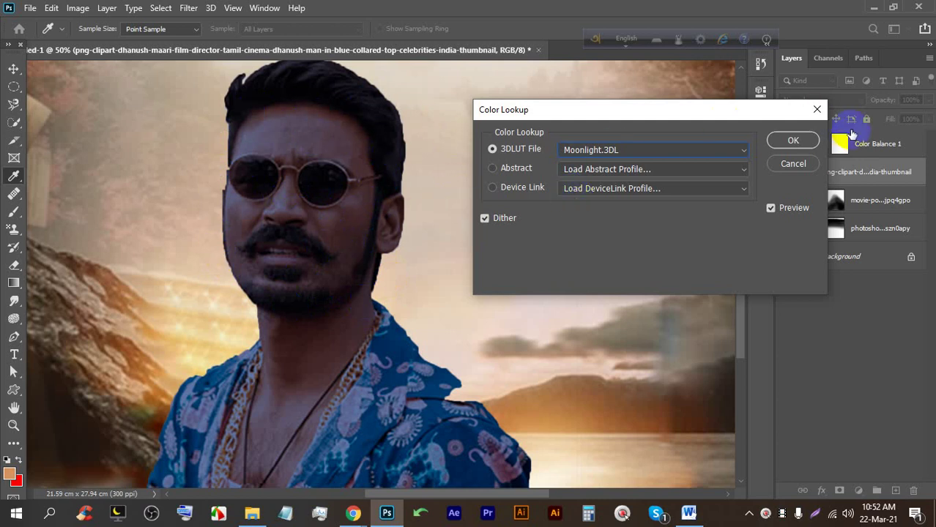
pyautogui.click(793, 141)
# Undo the Moonlight color lookup and the man's last downward move, keeping the Color Balance change.
pyautogui.press('v')
pyautogui.scroll(-2, 309, 194)
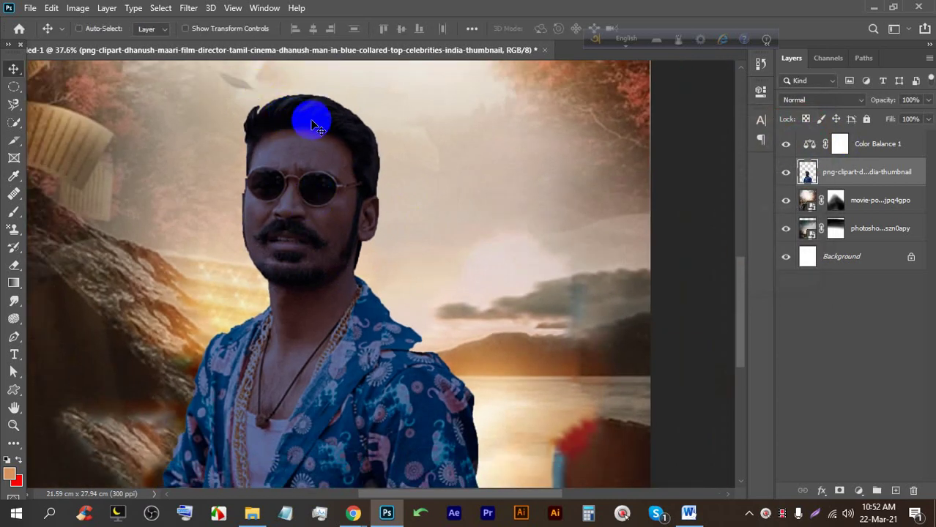
pyautogui.hotkey('ctrl', 'z')
pyautogui.hotkey('ctrl', 'z')
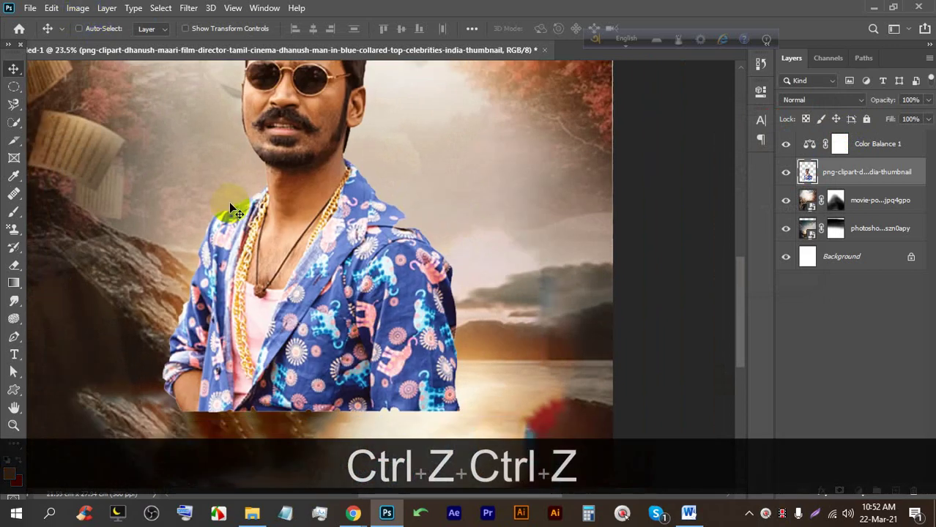
pyautogui.scroll(-2, 233, 210)
pyautogui.hotkey('ctrl', 'z')
pyautogui.press('ctrl')
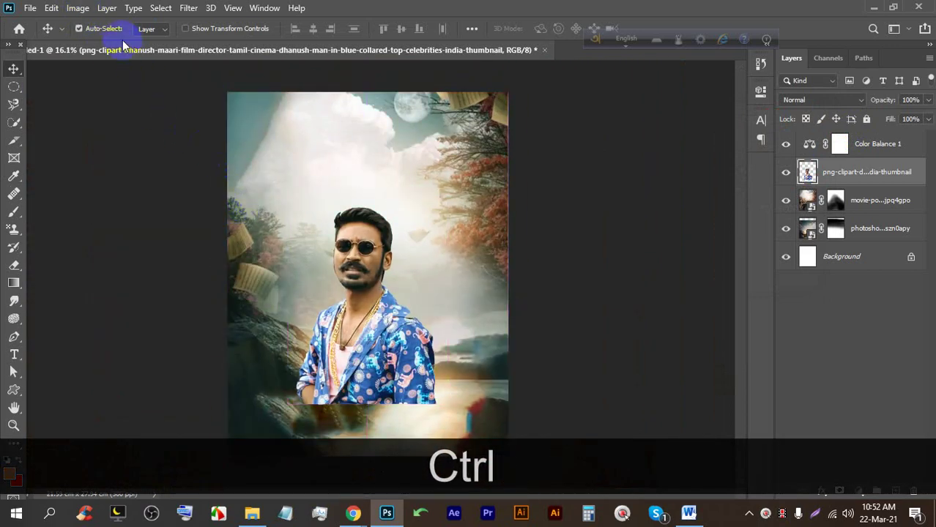
pyautogui.hotkey('ctrl', 'shift', 'z')
# Try the TensionGreen.3DL color lookup on the portrait layer.
pyautogui.click(76, 8)
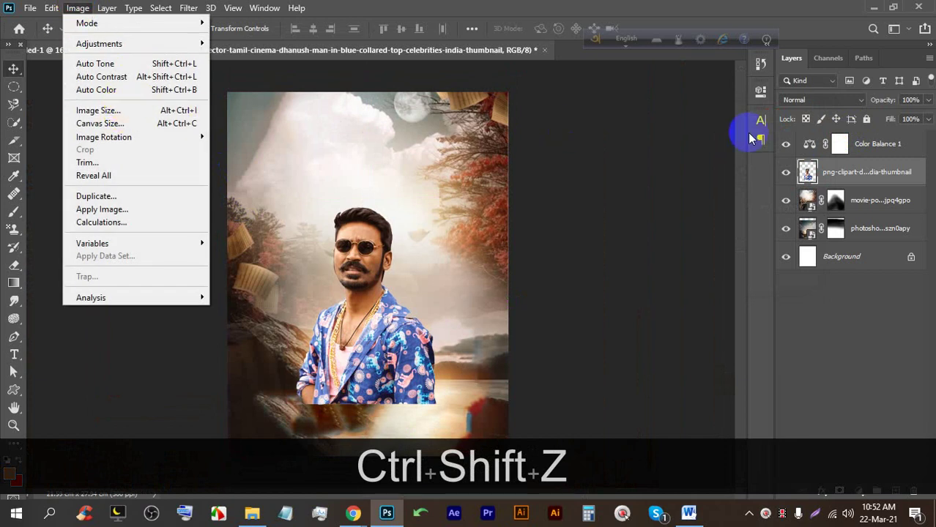
pyautogui.click(51, 8)
pyautogui.click(77, 8)
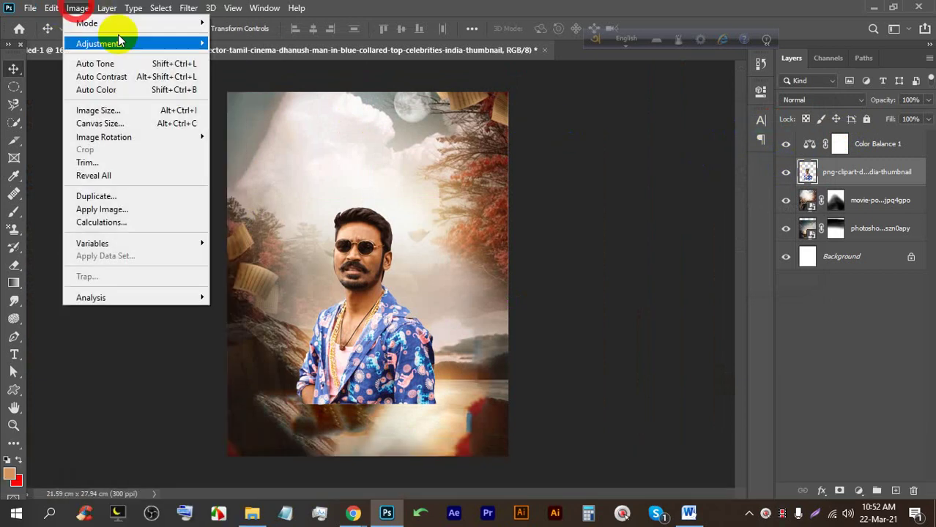
pyautogui.moveTo(133, 50)
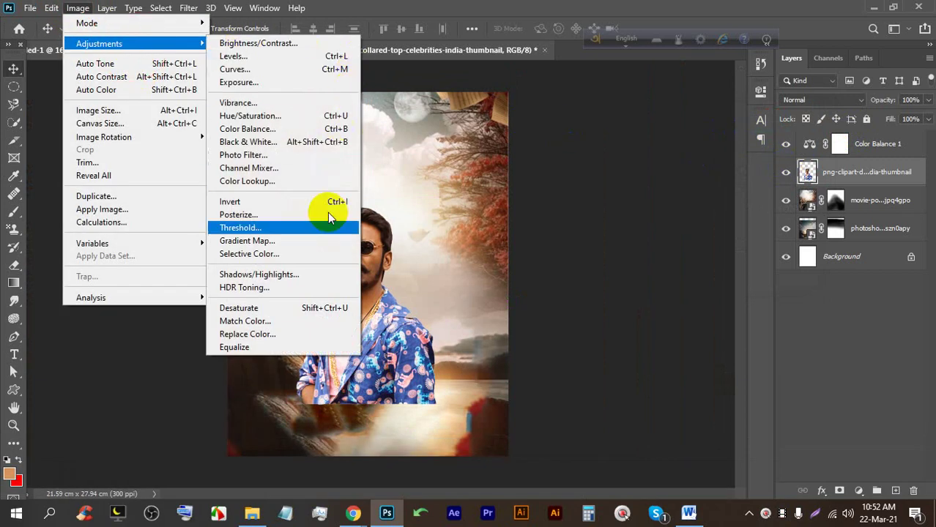
pyautogui.click(249, 183)
pyautogui.click(627, 152)
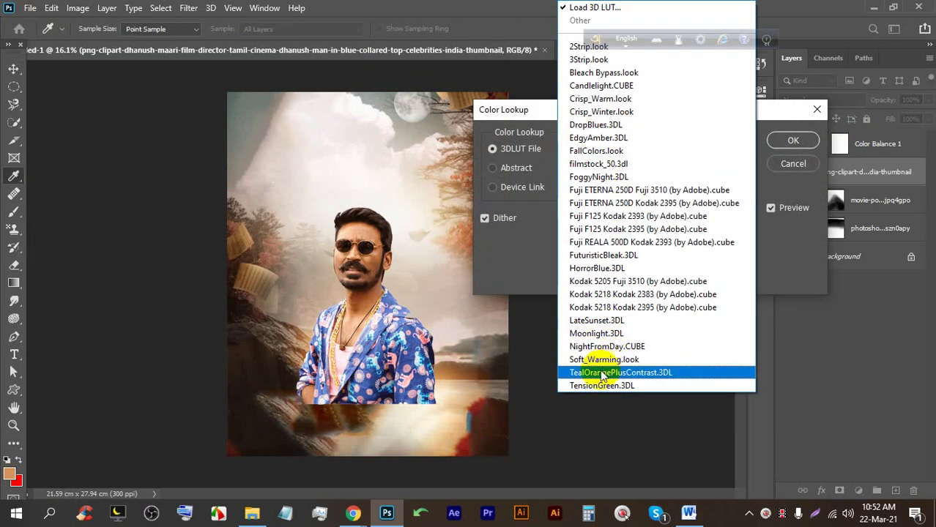
pyautogui.click(600, 386)
pyautogui.click(793, 157)
# Try the History Brush on the man's shirt near the gap in his shoulder.
pyautogui.press('v')
pyautogui.moveTo(324, 277); pyautogui.dragTo(484, 196)
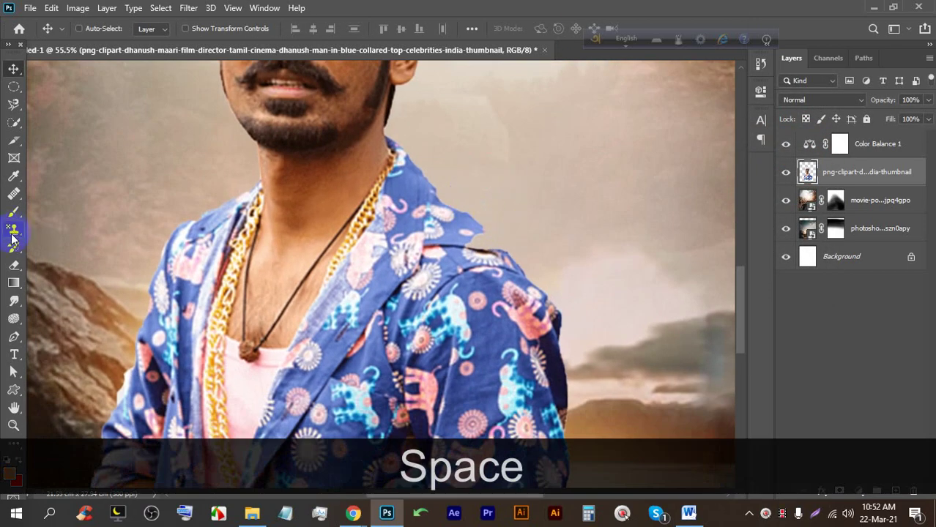
pyautogui.click(14, 247)
pyautogui.moveTo(456, 309)
pyautogui.mouseDown()
pyautogui.moveTo(442, 286)
pyautogui.moveTo(453, 295)
pyautogui.mouseUp()
# Undo the recent edits back to the active background selection around the man, before the portrait's checkered background was deleted.
pyautogui.hotkey('ctrl', 'z')
pyautogui.hotkey('ctrl', 'z')
pyautogui.hotkey('ctrl', 'z')
pyautogui.hotkey('ctrl', 'z')
pyautogui.hotkey('ctrl', 'z')
pyautogui.scroll(-3, 439, 292)
pyautogui.hotkey('ctrl', 'z')
pyautogui.hotkey('ctrl', 'z')
pyautogui.hotkey('ctrl', 'z')
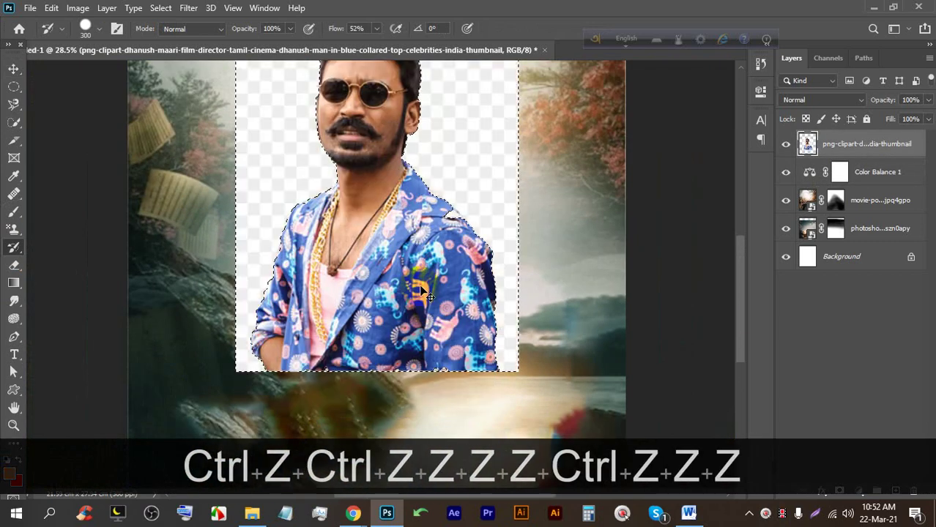
# Subtract the shoulder patch and shirt edges from the background selection with the Quick Selection tool so the whole shirt is preserved.
pyautogui.scroll(-2, 423, 293)
pyautogui.scroll(4, 418, 261)
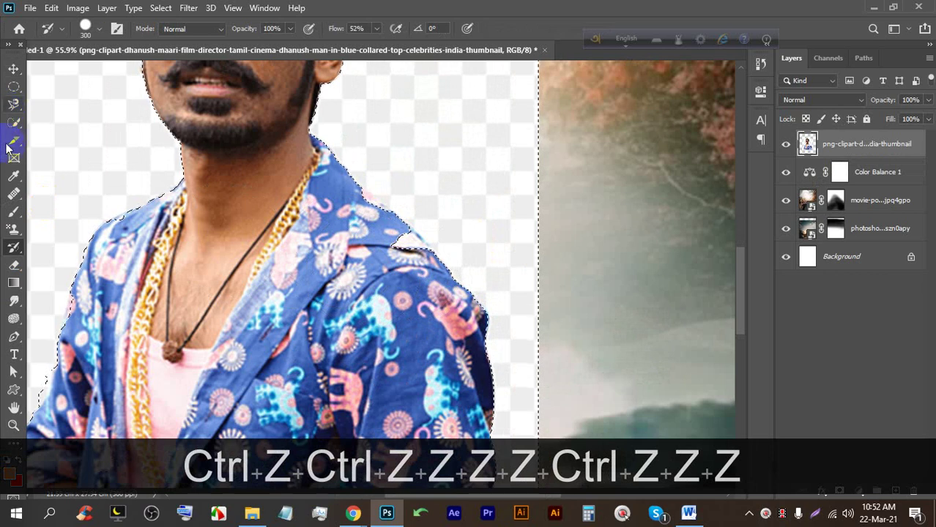
pyautogui.rightClick(13, 196)
pyautogui.click(15, 121)
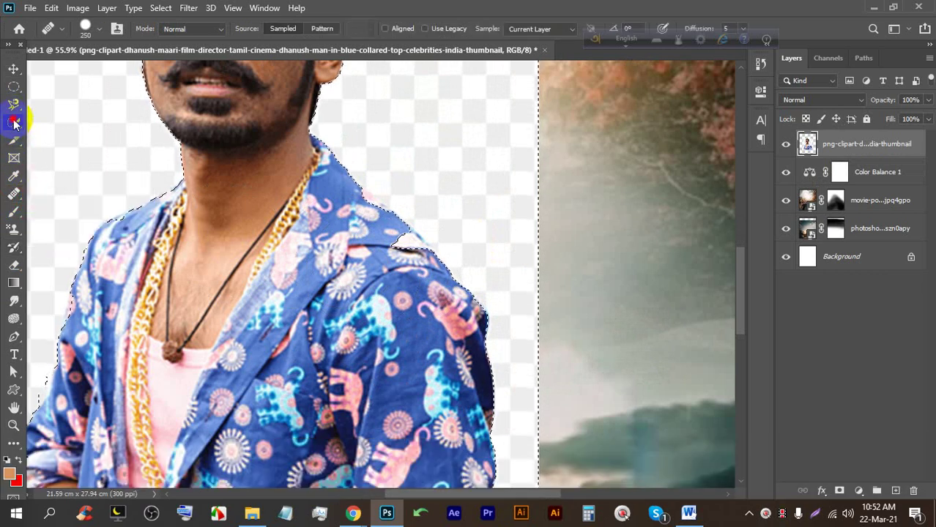
pyautogui.rightClick(15, 121)
pyautogui.click(57, 138)
pyautogui.moveTo(429, 313)
pyautogui.mouseDown()
pyautogui.moveTo(419, 261)
pyautogui.moveTo(396, 243)
pyautogui.mouseUp()
pyautogui.click(203, 206)
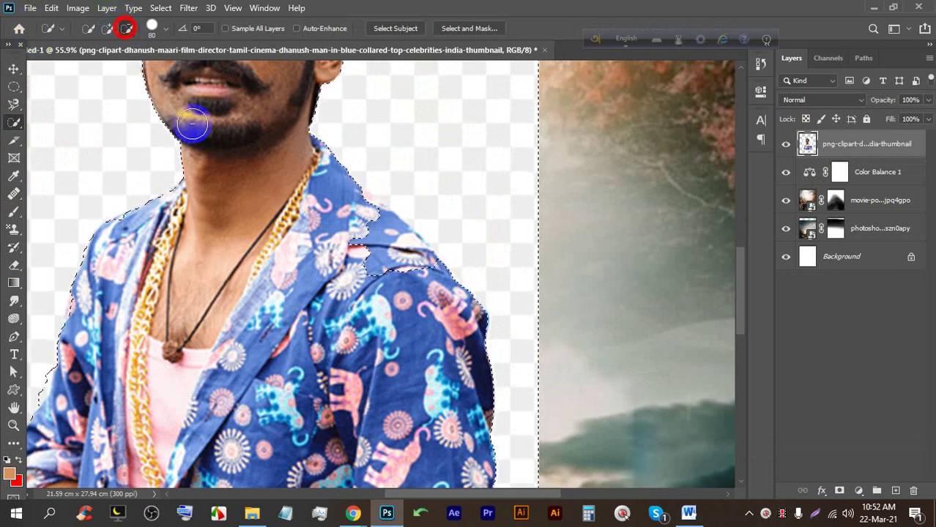
pyautogui.moveTo(333, 196)
pyautogui.mouseDown()
pyautogui.moveTo(371, 227)
pyautogui.moveTo(355, 205)
pyautogui.moveTo(365, 211)
pyautogui.moveTo(366, 254)
pyautogui.moveTo(379, 274)
pyautogui.moveTo(367, 257)
pyautogui.moveTo(415, 273)
pyautogui.moveTo(397, 240)
pyautogui.mouseUp()
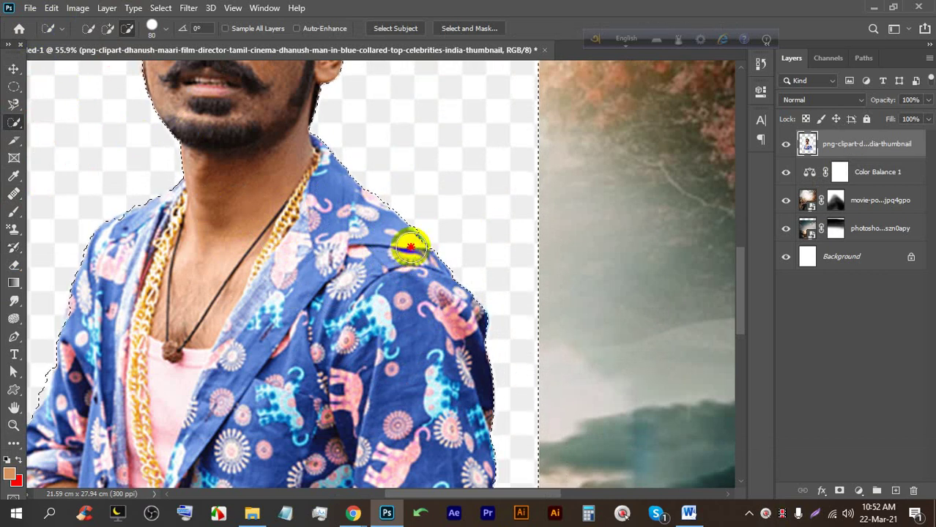
pyautogui.moveTo(151, 264)
pyautogui.mouseDown()
pyautogui.moveTo(120, 231)
pyautogui.moveTo(148, 219)
pyautogui.moveTo(109, 302)
pyautogui.moveTo(125, 281)
pyautogui.mouseUp()
pyautogui.scroll(-4, 126, 282)
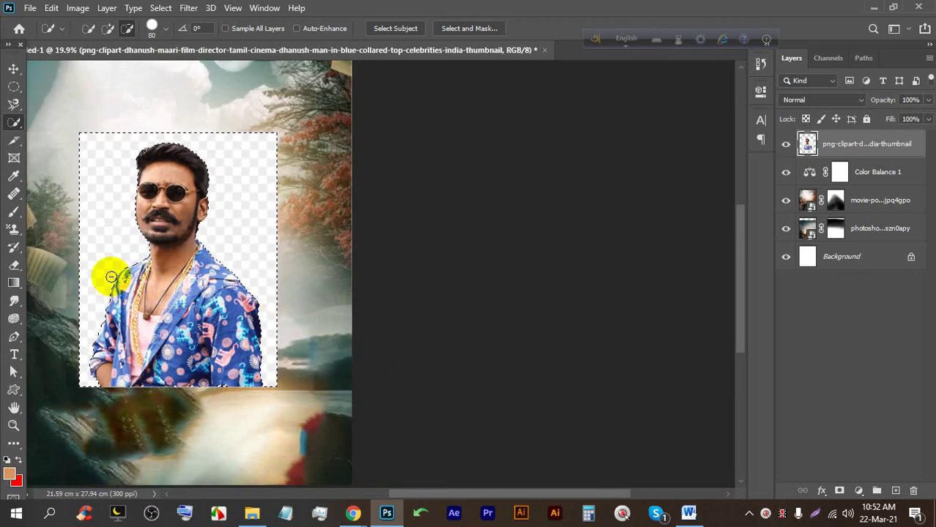
# Delete the selected checkered background from the portrait layer and clear the selection.
pyautogui.press('BackSpace')
pyautogui.hotkey('ctrl', 'd')
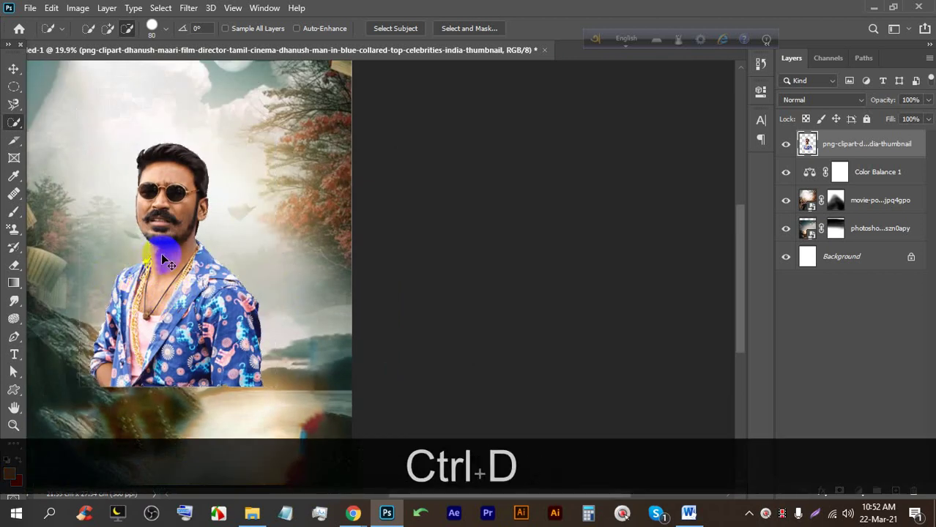
pyautogui.click(13, 68)
pyautogui.scroll(-3, 329, 220)
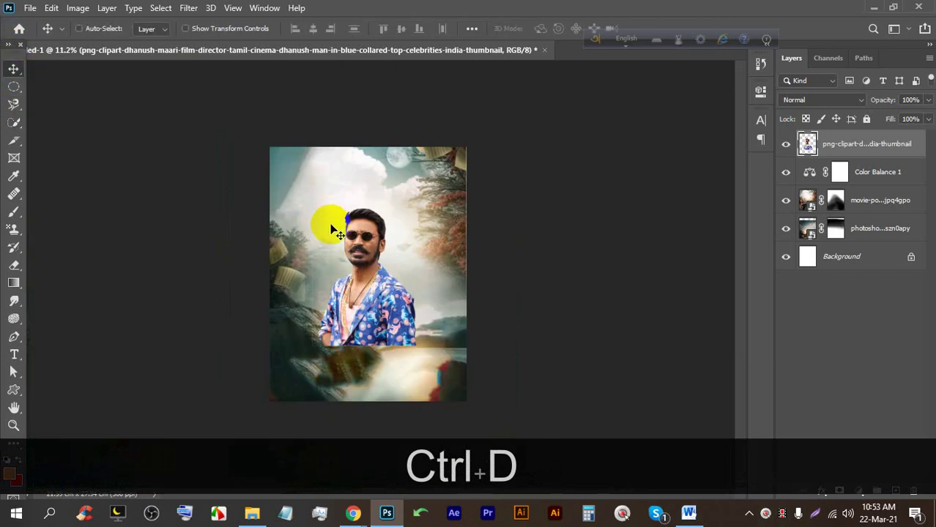
# Erase the leftover background traces around the man on the portrait layer, reducing the eraser size as needed.
pyautogui.scroll(2, 321, 265)
pyautogui.scroll(1, 344, 260)
pyautogui.click(14, 265)
pyautogui.moveTo(229, 371)
pyautogui.mouseDown()
pyautogui.moveTo(217, 377)
pyautogui.moveTo(213, 263)
pyautogui.moveTo(240, 189)
pyautogui.mouseUp()
pyautogui.press('[')
pyautogui.press('[')
pyautogui.press('[')
pyautogui.press('[')
pyautogui.moveTo(242, 150)
pyautogui.mouseDown()
pyautogui.moveTo(318, 116)
pyautogui.moveTo(429, 111)
pyautogui.moveTo(471, 145)
pyautogui.moveTo(466, 216)
pyautogui.mouseUp()
pyautogui.moveTo(493, 335); pyautogui.dragTo(505, 440)
pyautogui.scroll(-1, 46, 272)
# Shift the cutout man slightly left and move his layer beneath the Color Balance 1 adjustment layer.
pyautogui.click(13, 66)
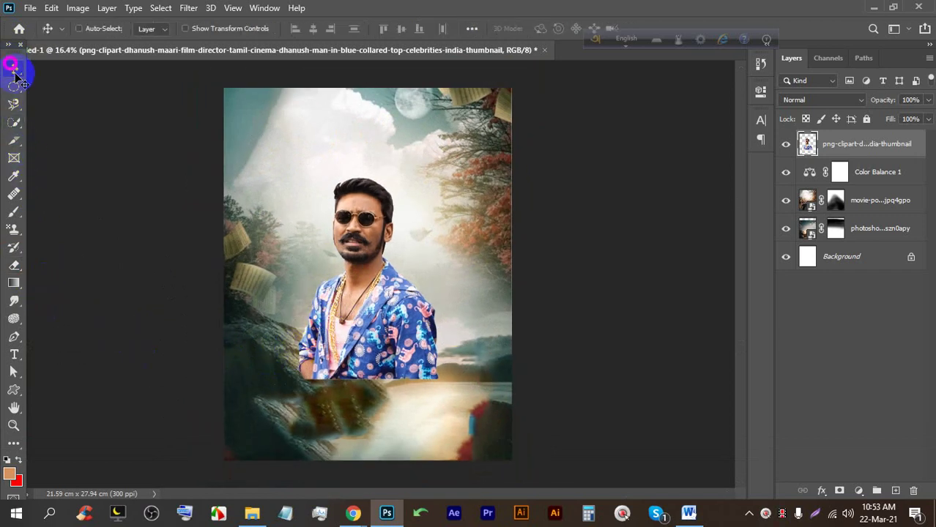
pyautogui.moveTo(363, 316)
pyautogui.mouseDown()
pyautogui.moveTo(366, 329)
pyautogui.moveTo(358, 316)
pyautogui.mouseUp()
pyautogui.moveTo(877, 146); pyautogui.dragTo(898, 191)
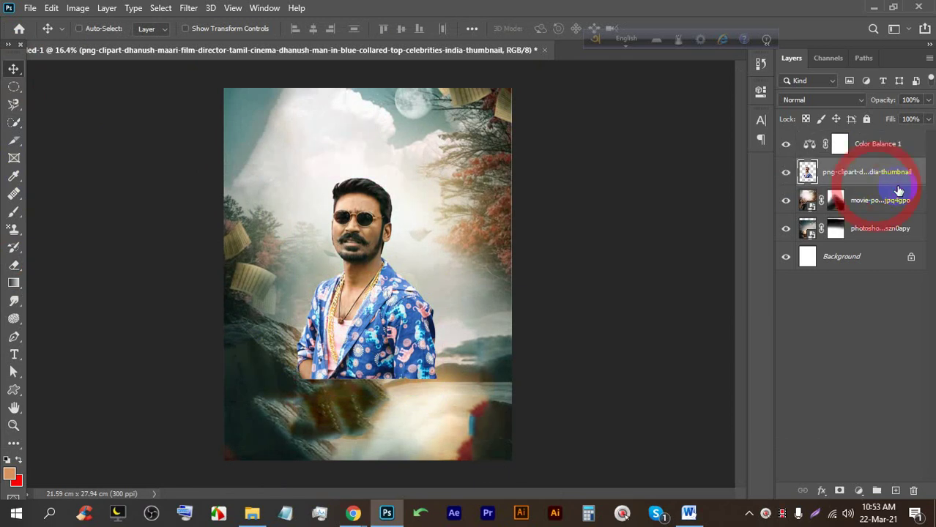
# Add a layer mask to the cutout man's layer and paint black along the shirt's bottom edge with a 250-size brush.
pyautogui.click(838, 494)
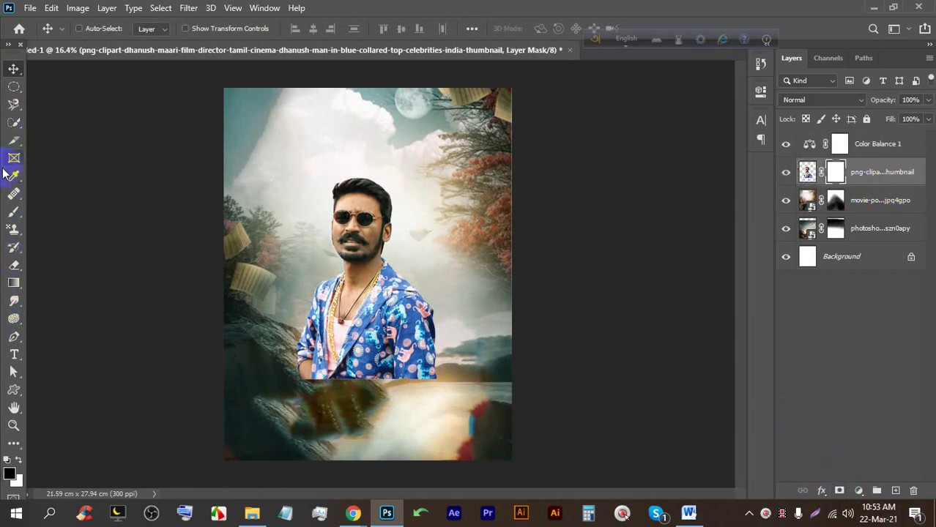
pyautogui.click(13, 211)
pyautogui.scroll(2, 353, 370)
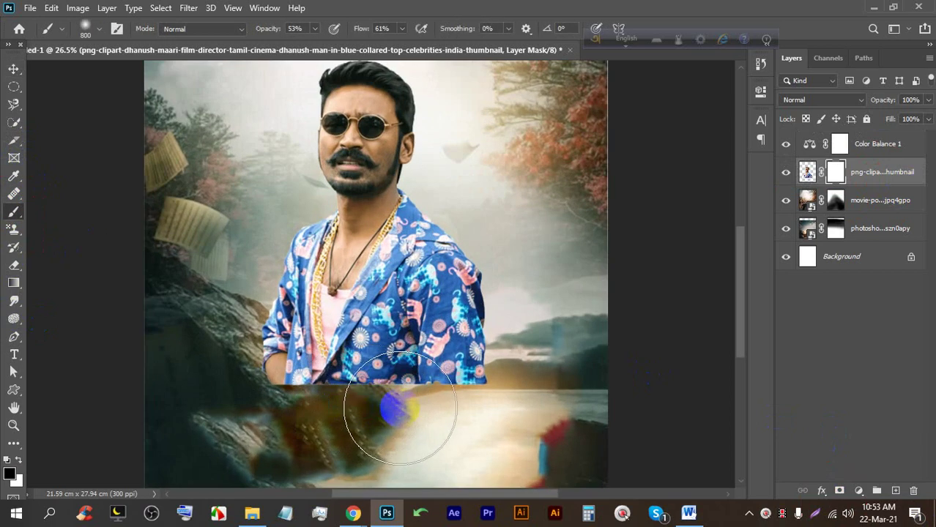
pyautogui.press('[')
pyautogui.press('[')
pyautogui.press('[')
pyautogui.press('[')
pyautogui.press('[')
pyautogui.press('[')
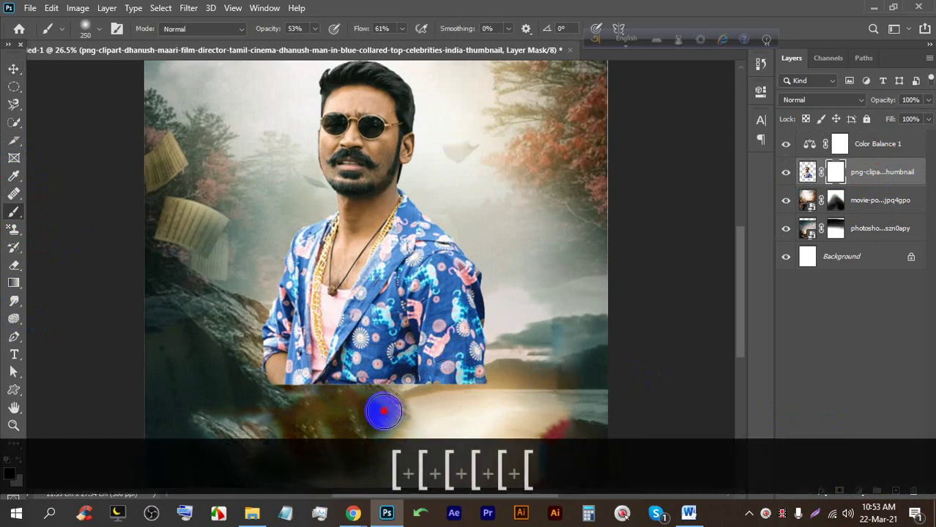
pyautogui.moveTo(512, 380); pyautogui.dragTo(487, 393)
pyautogui.click(424, 395)
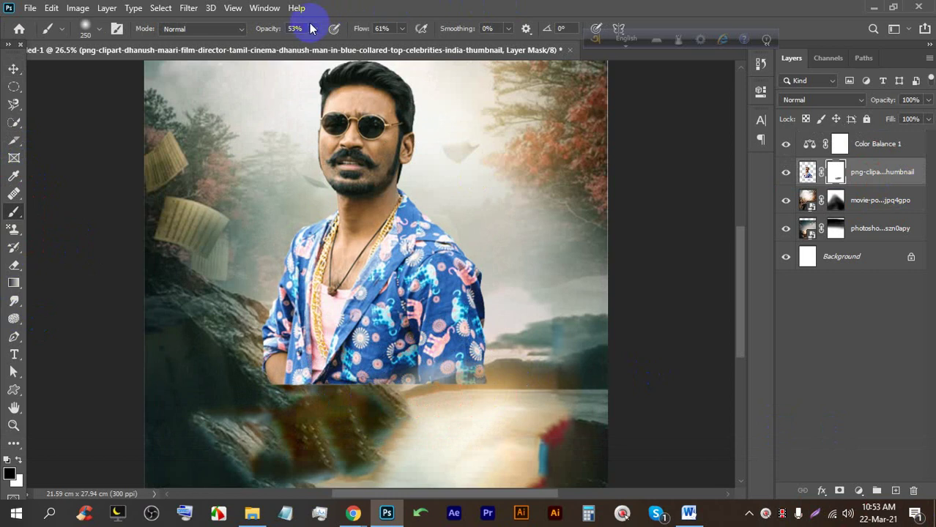
# Fade the lower shirt into the rocks and lake on the mask, using a 500-size brush at 26% opacity.
pyautogui.moveTo(492, 397); pyautogui.dragTo(435, 390)
pyautogui.press(']')
pyautogui.press(']')
pyautogui.press(']')
pyautogui.moveTo(511, 372)
pyautogui.mouseDown()
pyautogui.moveTo(330, 391)
pyautogui.moveTo(430, 394)
pyautogui.moveTo(498, 387)
pyautogui.moveTo(321, 371)
pyautogui.moveTo(493, 390)
pyautogui.moveTo(296, 401)
pyautogui.moveTo(368, 403)
pyautogui.moveTo(267, 374)
pyautogui.moveTo(267, 409)
pyautogui.moveTo(243, 361)
pyautogui.moveTo(352, 422)
pyautogui.moveTo(188, 352)
pyautogui.moveTo(270, 388)
pyautogui.moveTo(380, 410)
pyautogui.moveTo(256, 355)
pyautogui.mouseUp()
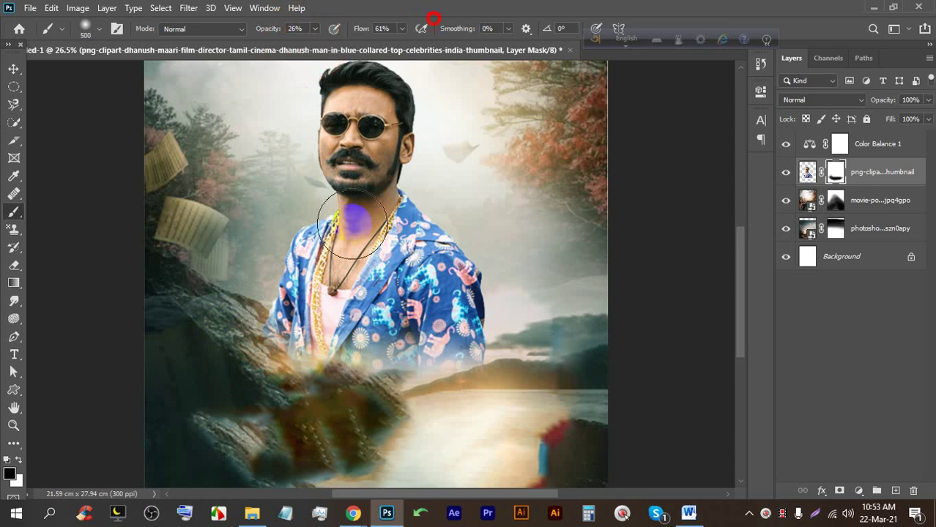
pyautogui.moveTo(314, 376)
pyautogui.mouseDown()
pyautogui.moveTo(347, 383)
pyautogui.moveTo(519, 401)
pyautogui.moveTo(352, 419)
pyautogui.moveTo(413, 386)
pyautogui.mouseUp()
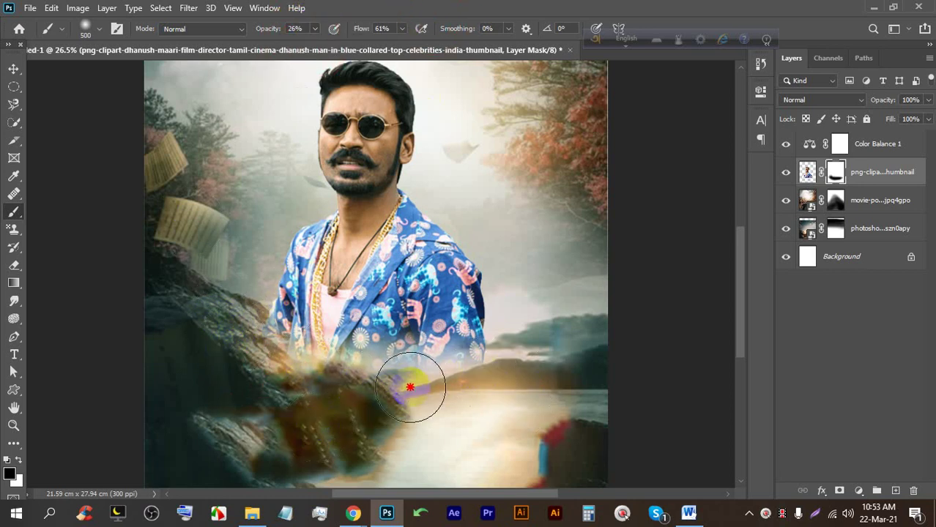
pyautogui.moveTo(486, 336)
pyautogui.mouseDown()
pyautogui.moveTo(462, 383)
pyautogui.moveTo(460, 366)
pyautogui.moveTo(423, 393)
pyautogui.moveTo(473, 351)
pyautogui.moveTo(450, 394)
pyautogui.moveTo(315, 367)
pyautogui.moveTo(343, 382)
pyautogui.moveTo(322, 356)
pyautogui.mouseUp()
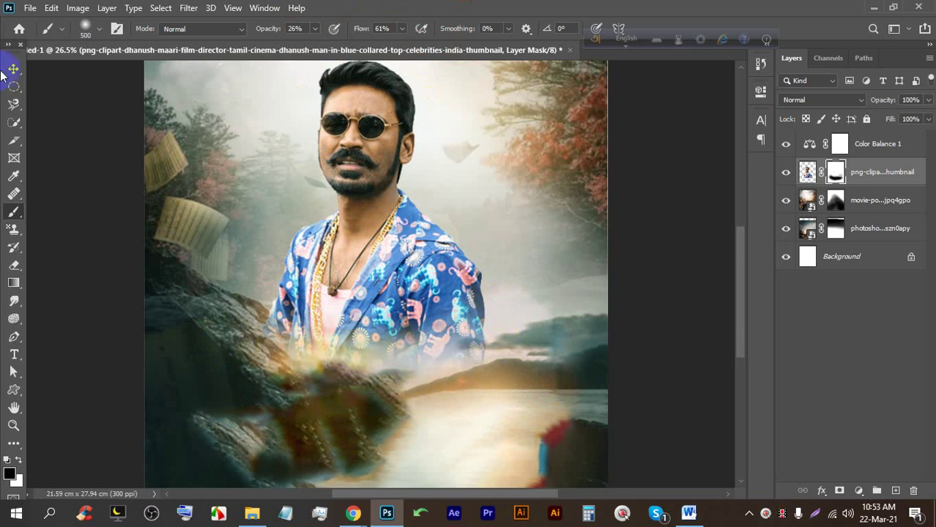
# Move the masked man slightly lower so he sits behind the rocks and lake.
pyautogui.click(14, 68)
pyautogui.scroll(-2, 354, 278)
pyautogui.moveTo(381, 306); pyautogui.dragTo(369, 289)
pyautogui.scroll(-2, 352, 317)
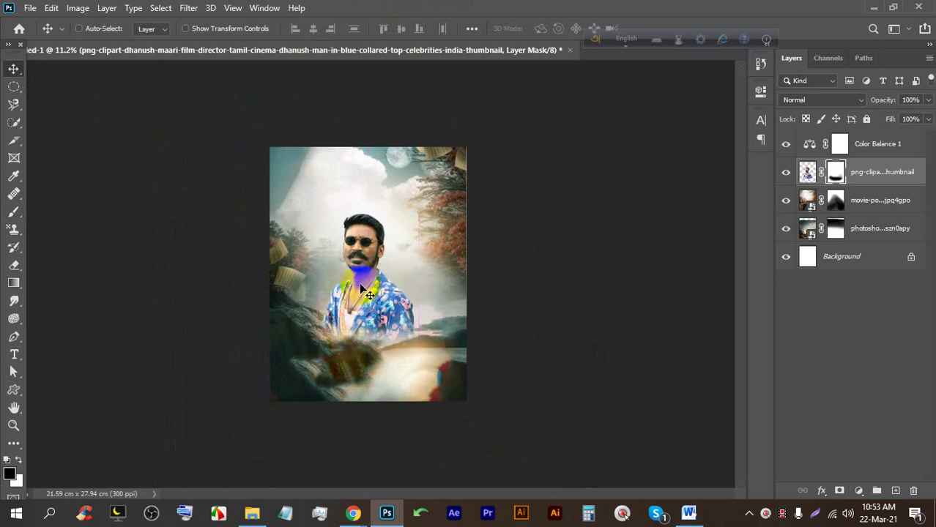
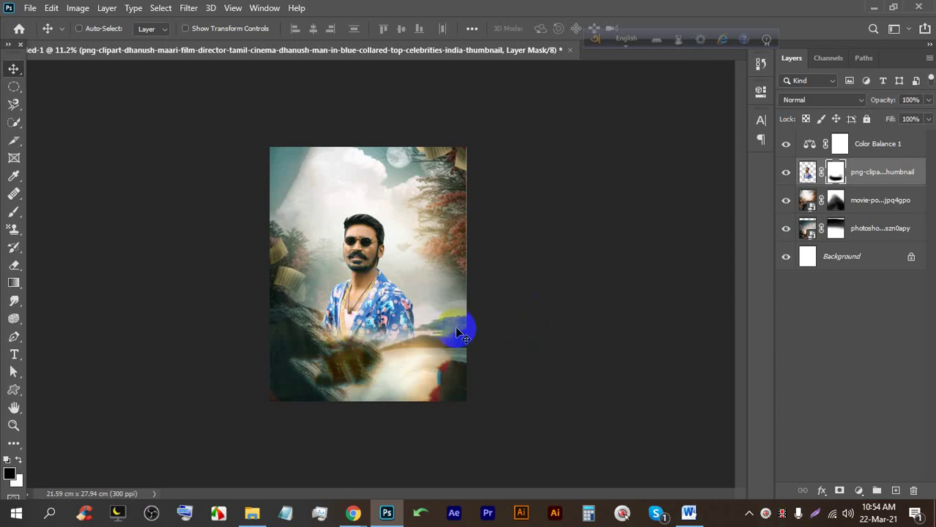
pyautogui.scroll(3, 371, 277)
pyautogui.scroll(-2, 480, 288)
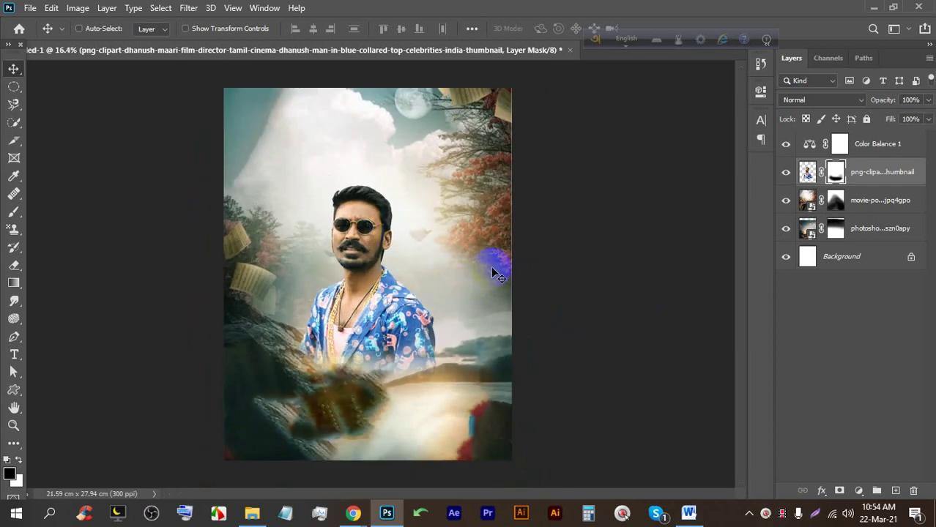
# Switch to Chrome's movie poster image results and preview the Ra.One/Batman Begins, Titanic and Alpha posters.
pyautogui.moveTo(353, 513)
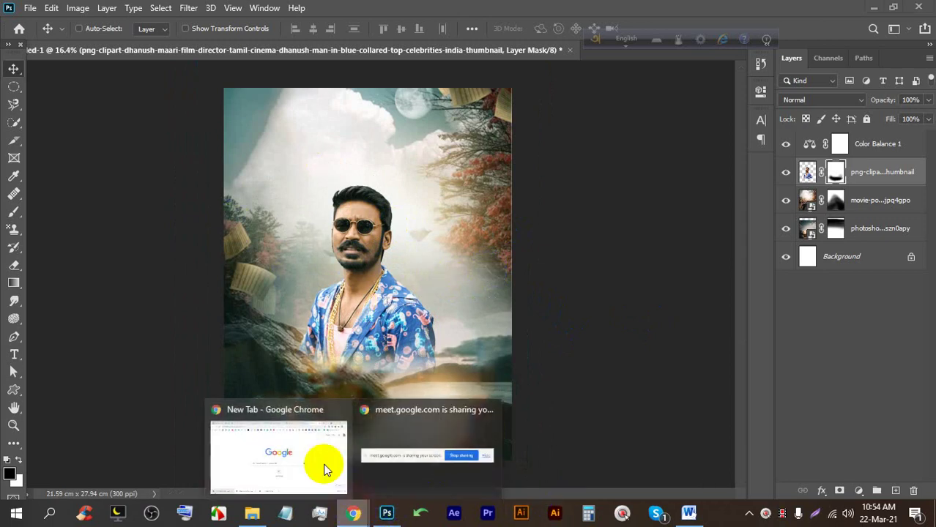
pyautogui.click(307, 443)
pyautogui.click(212, 11)
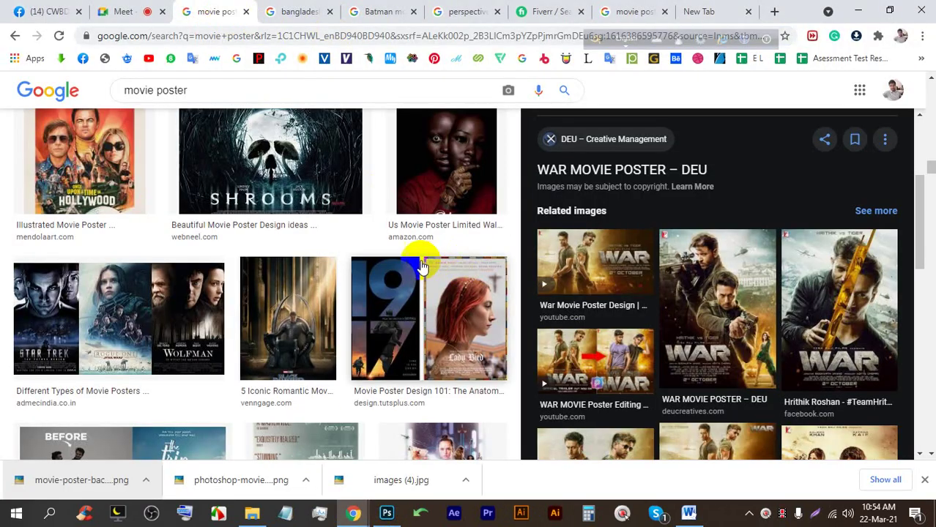
pyautogui.scroll(10, 421, 267)
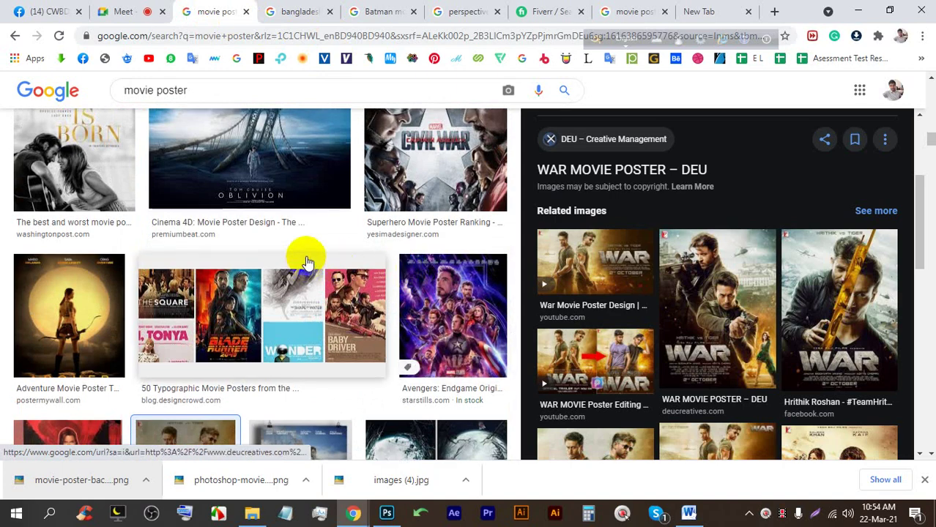
pyautogui.scroll(3, 306, 263)
pyautogui.click(44, 235)
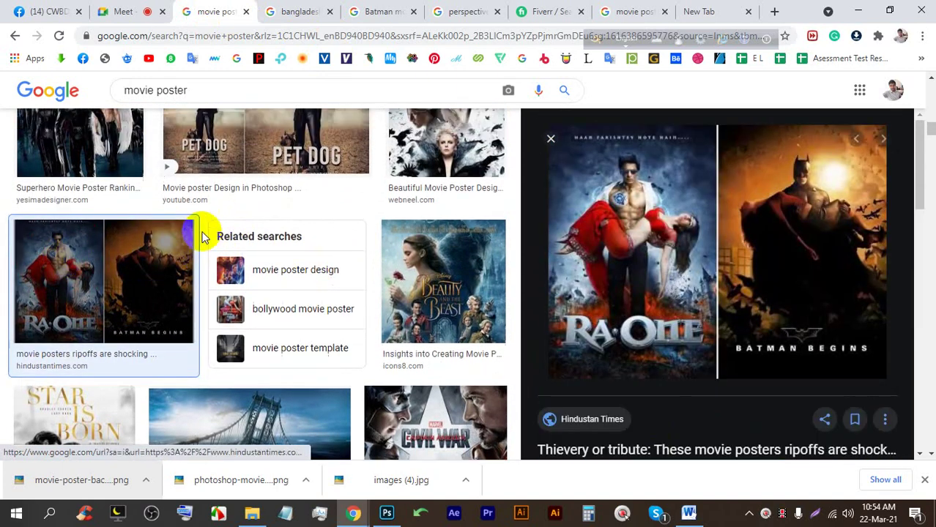
pyautogui.scroll(5, 249, 308)
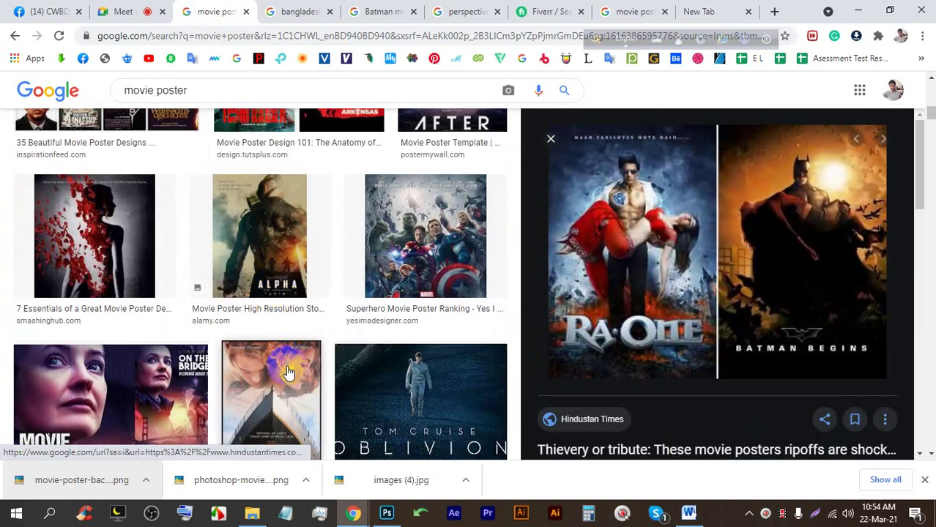
pyautogui.click(288, 373)
pyautogui.scroll(1, 247, 184)
pyautogui.click(265, 226)
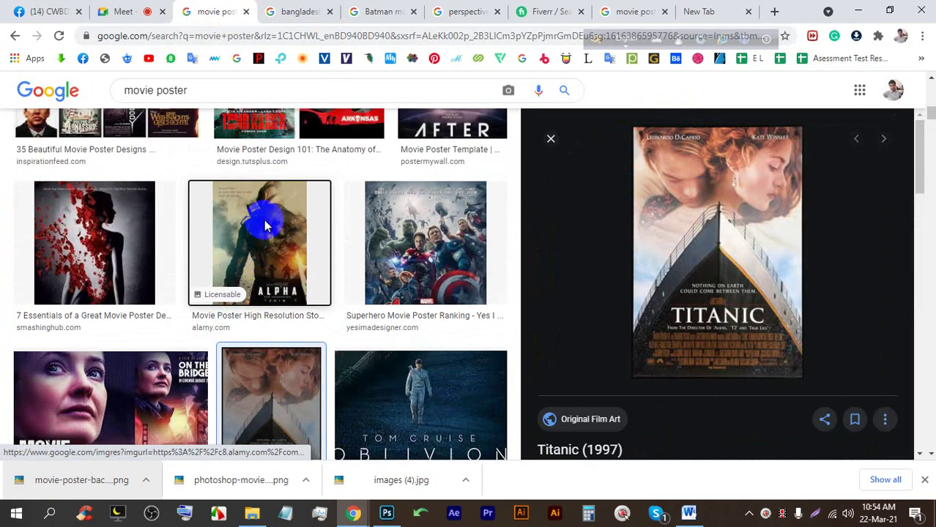
# Examine the IO poster's title, credits and blended figures as a layout reference, and switch back to Photoshop.
pyautogui.scroll(6, 153, 236)
pyautogui.scroll(-2, 202, 219)
pyautogui.click(210, 219)
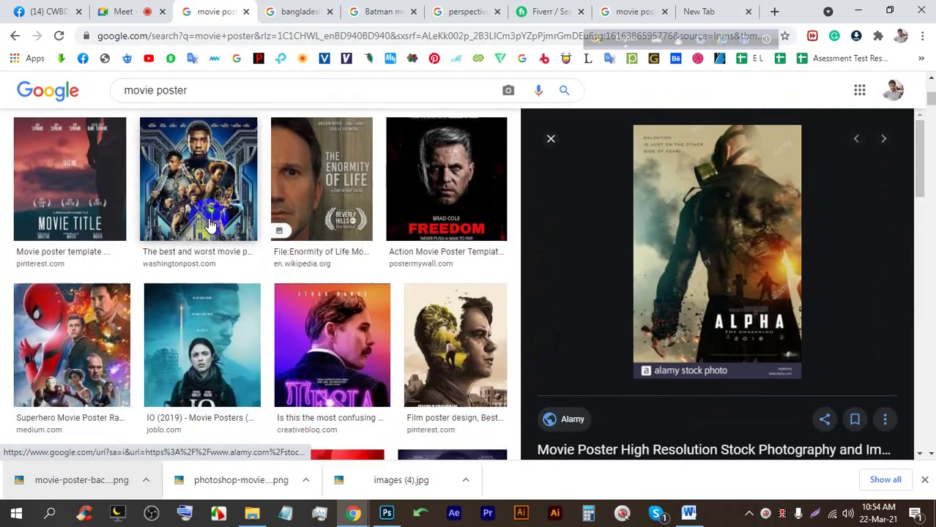
pyautogui.scroll(-1, 211, 226)
pyautogui.click(218, 236)
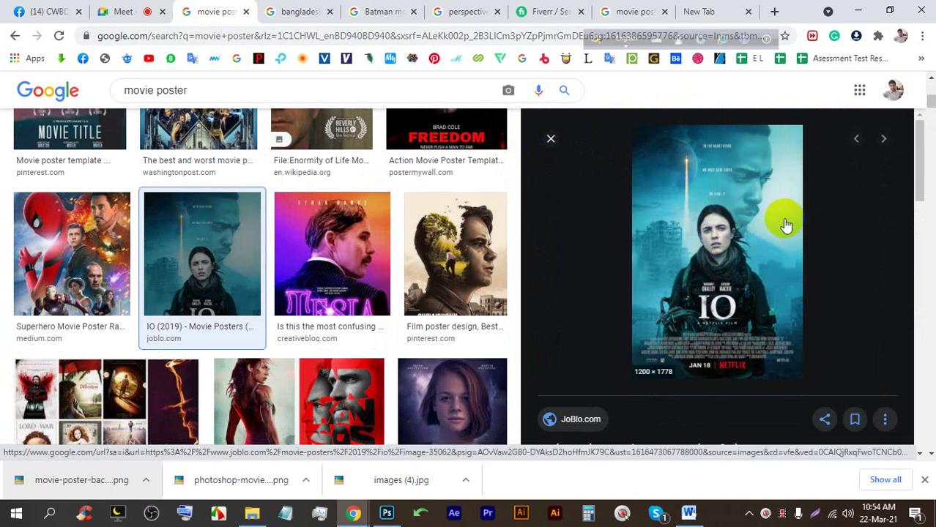
pyautogui.click(714, 300)
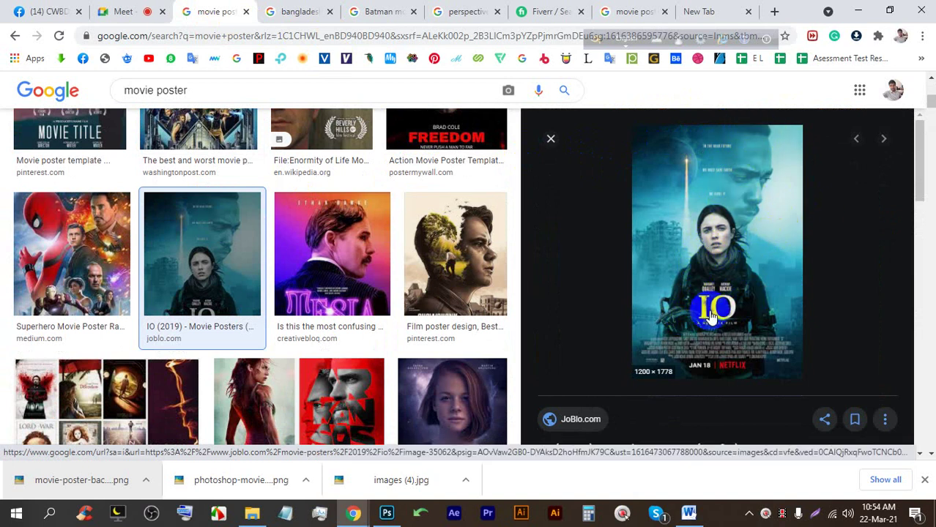
pyautogui.moveTo(727, 326)
pyautogui.mouseDown()
pyautogui.moveTo(725, 360)
pyautogui.moveTo(774, 368)
pyautogui.moveTo(714, 362)
pyautogui.moveTo(727, 355)
pyautogui.mouseUp()
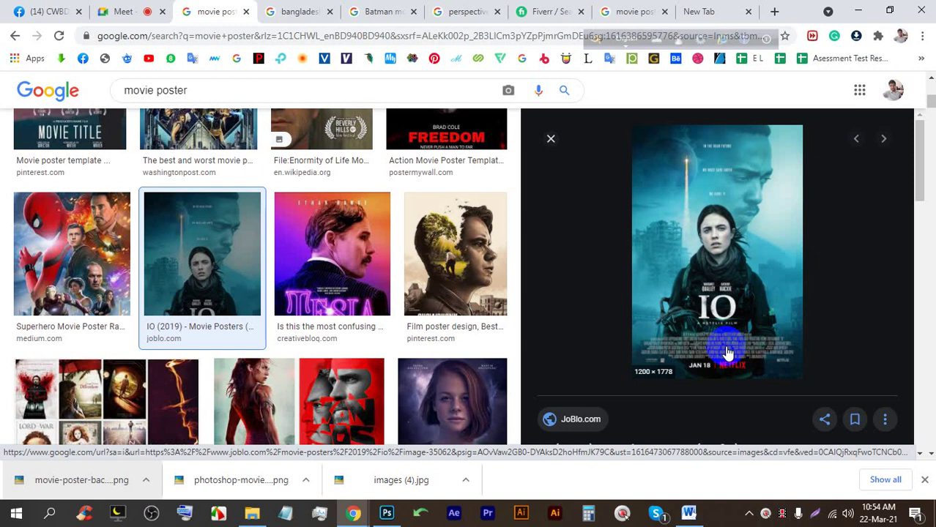
pyautogui.moveTo(727, 354); pyautogui.dragTo(737, 181)
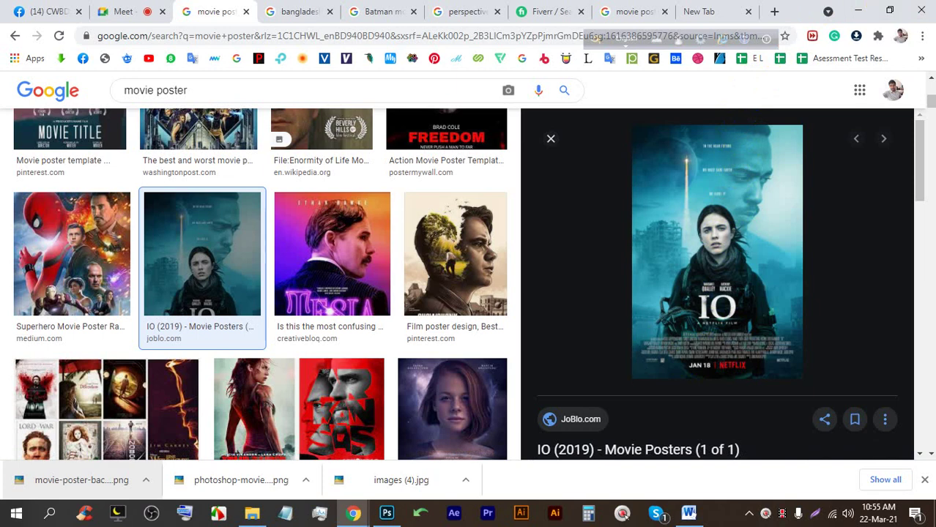
pyautogui.scroll(-3, 678, 156)
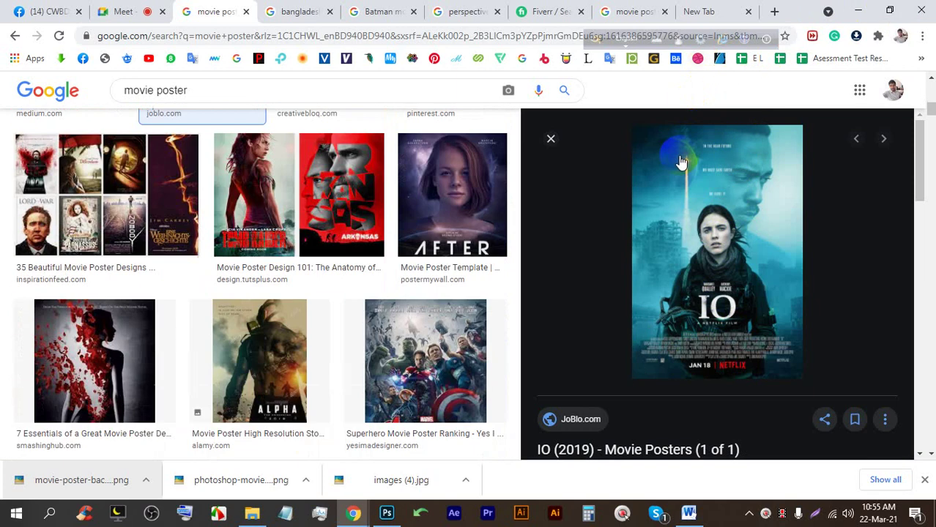
pyautogui.click(387, 513)
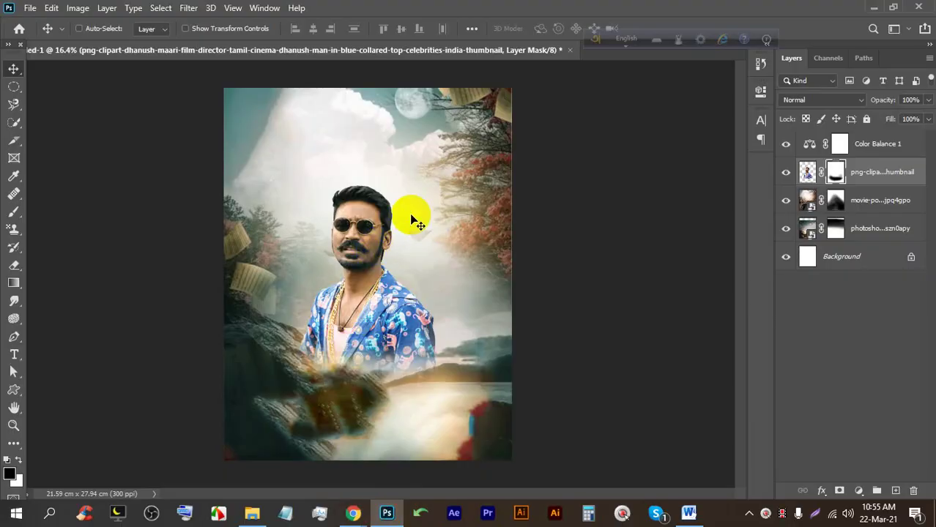
pyautogui.hotkey('ctrl', '0')
pyautogui.click(30, 7)
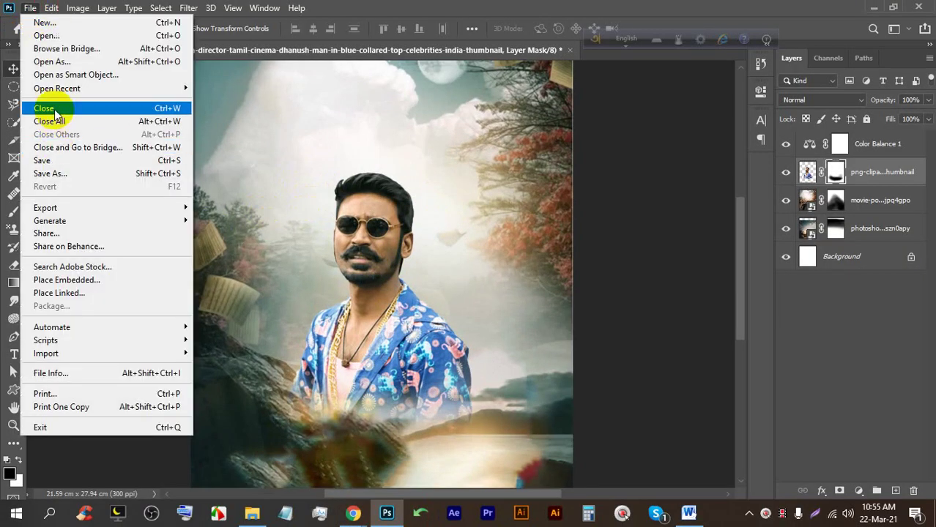
pyautogui.click(51, 279)
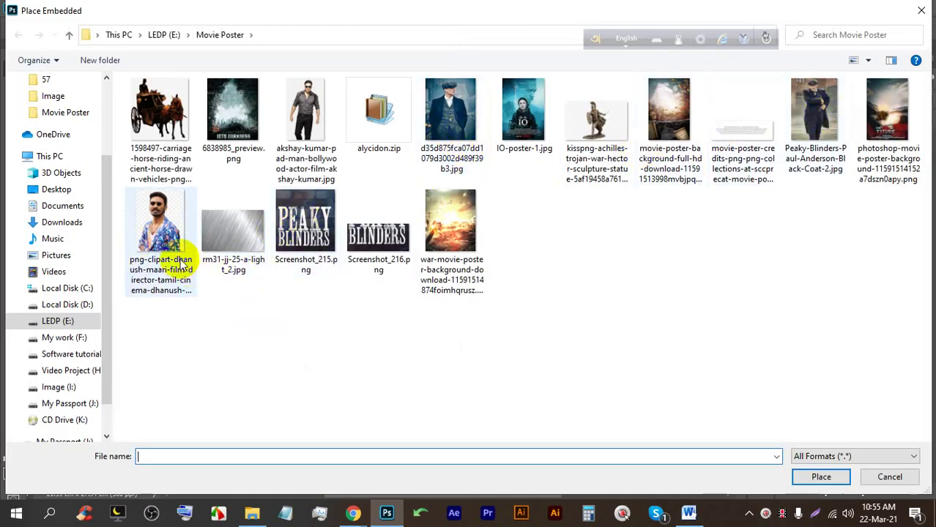
pyautogui.click(890, 477)
# Open akshay-kumar-pad-man-bollywood-actor-film-akshay-kumar.jpg as its own document and unlock its Background layer.
pyautogui.click(21, 9)
pyautogui.click(40, 32)
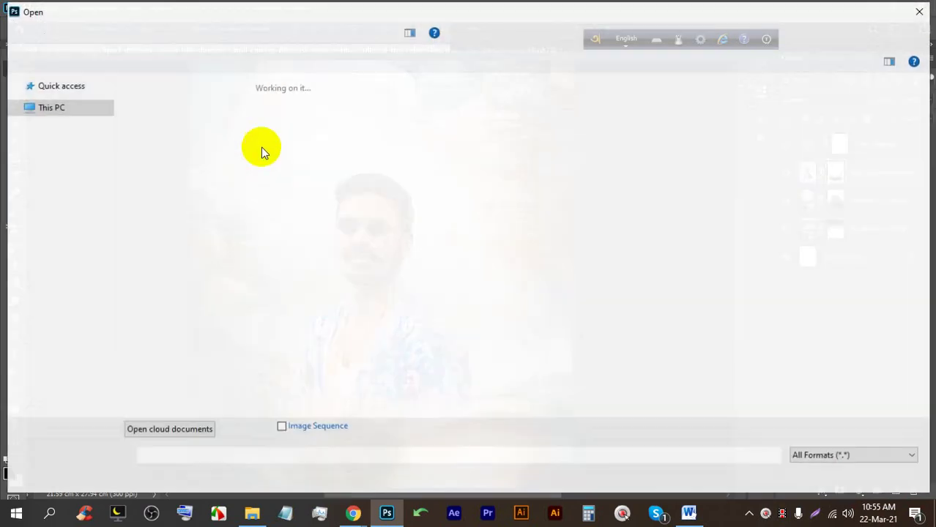
pyautogui.doubleClick(322, 102)
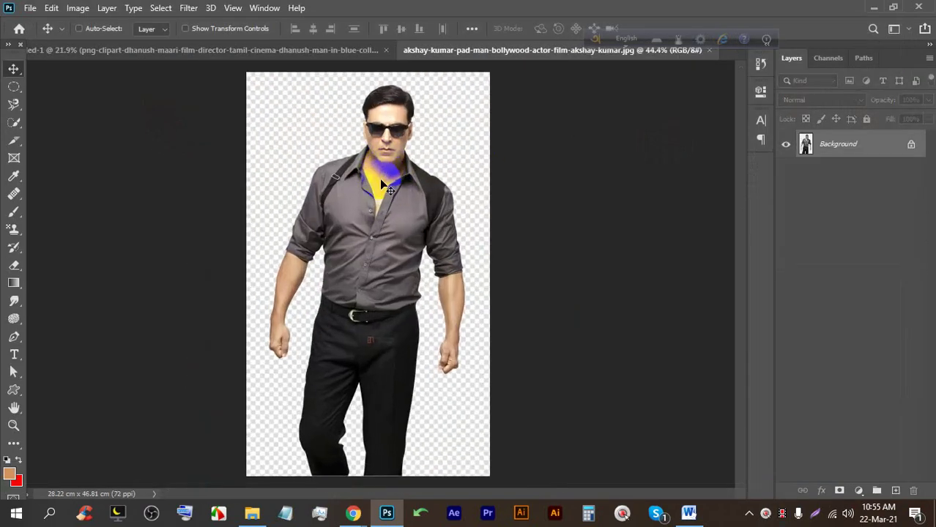
pyautogui.click(910, 145)
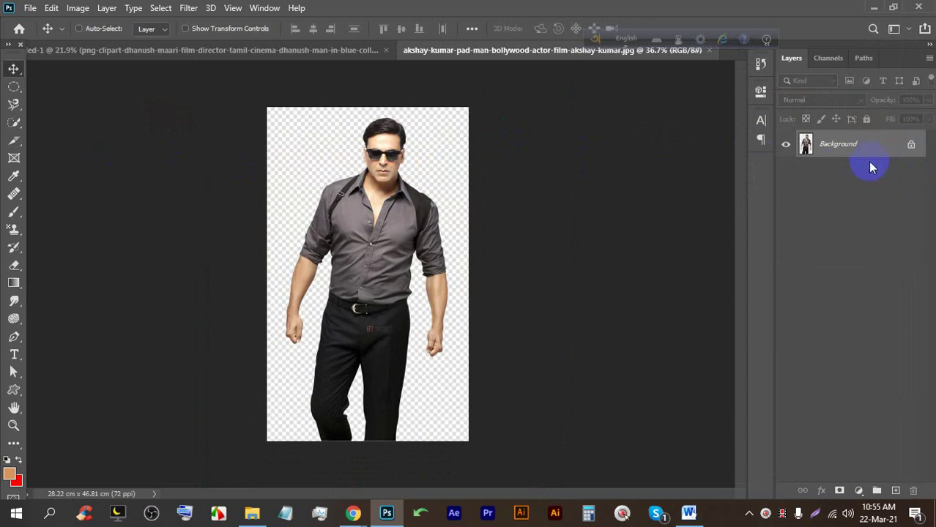
pyautogui.click(911, 145)
# Select the checkered background around the man, including the gap between arm and waist, with the Quick Selection tool in add mode.
pyautogui.click(15, 114)
pyautogui.moveTo(14, 122)
pyautogui.mouseDown()
pyautogui.moveTo(62, 118)
pyautogui.moveTo(67, 139)
pyautogui.mouseUp()
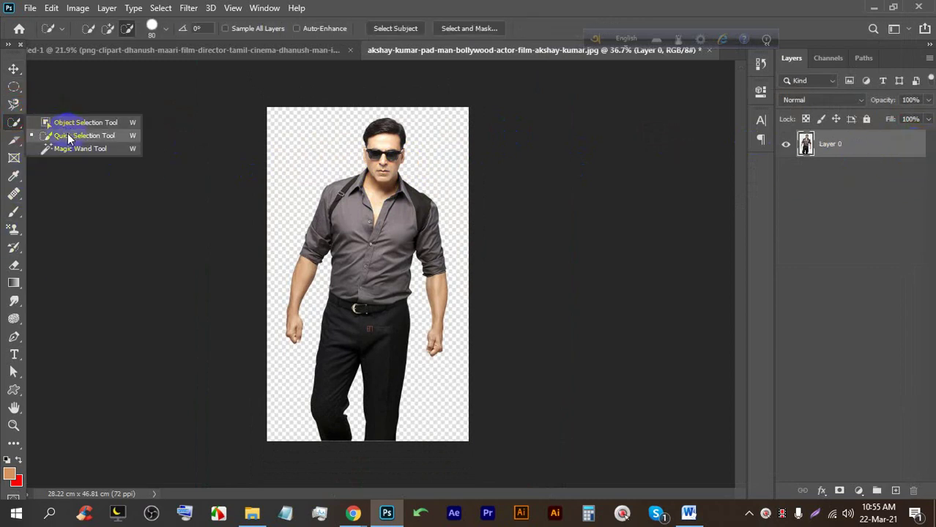
pyautogui.click(108, 28)
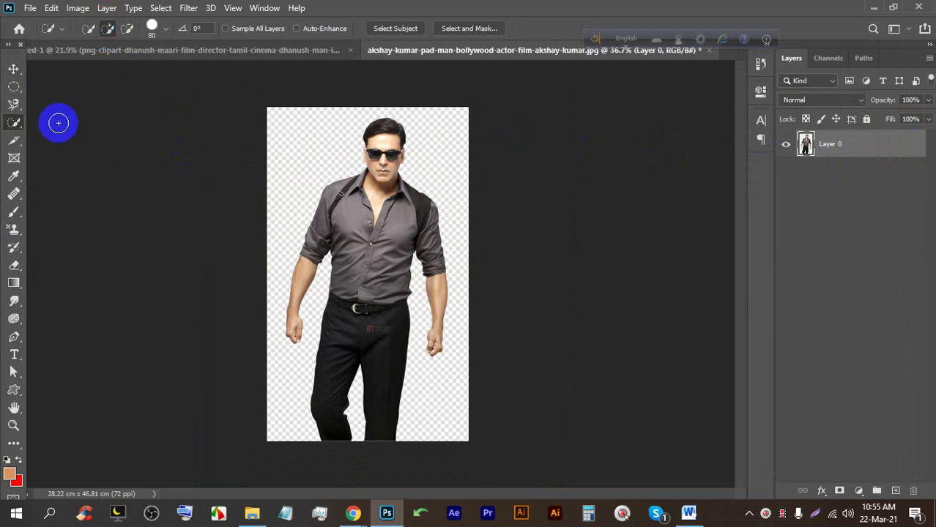
pyautogui.moveTo(249, 119); pyautogui.dragTo(312, 128)
pyautogui.moveTo(240, 371)
pyautogui.mouseDown()
pyautogui.moveTo(278, 392)
pyautogui.moveTo(285, 408)
pyautogui.moveTo(260, 239)
pyautogui.moveTo(329, 333)
pyautogui.moveTo(313, 301)
pyautogui.mouseUp()
pyautogui.moveTo(441, 411)
pyautogui.mouseDown()
pyautogui.moveTo(430, 379)
pyautogui.moveTo(465, 314)
pyautogui.moveTo(460, 201)
pyautogui.moveTo(432, 88)
pyautogui.mouseUp()
pyautogui.scroll(4, 428, 309)
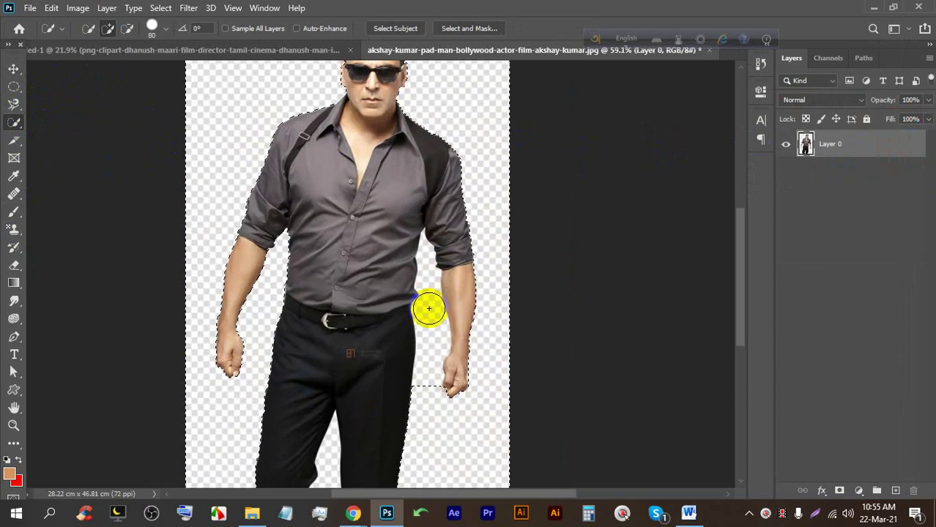
pyautogui.moveTo(428, 316); pyautogui.dragTo(409, 314)
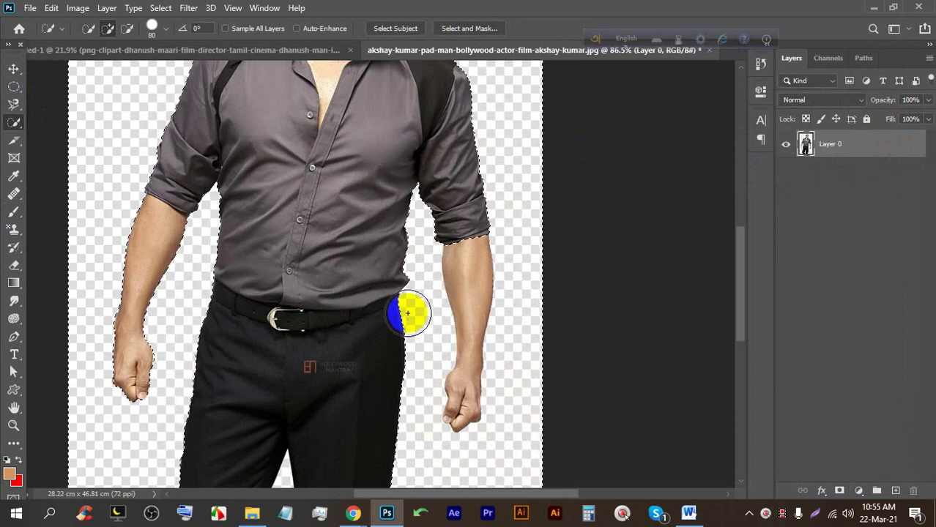
# Subtract the man's forearm beside the waist gap from the background selection, using a size 40 selection brush.
pyautogui.scroll(-1, 326, 276)
pyautogui.click(126, 30)
pyautogui.press('[')
pyautogui.press('[')
pyautogui.press('[')
pyautogui.press('[')
pyautogui.moveTo(438, 268); pyautogui.dragTo(434, 233)
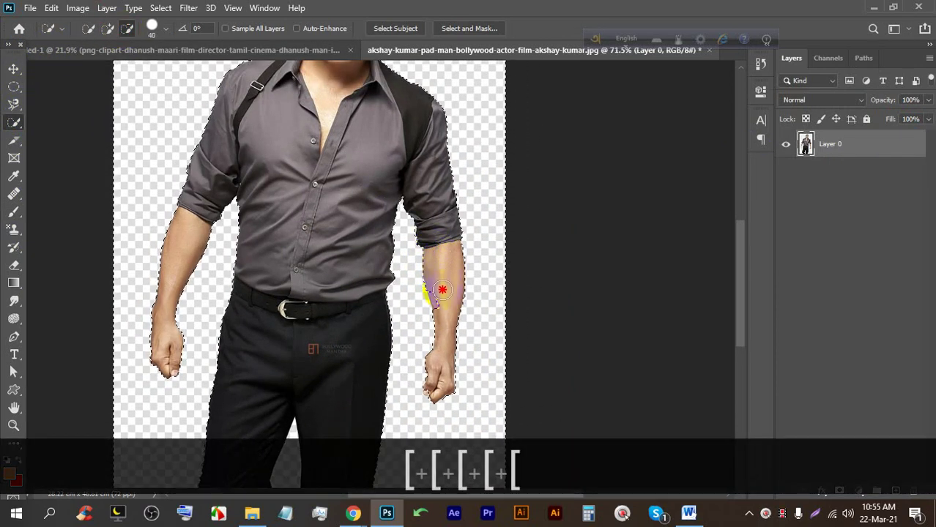
pyautogui.moveTo(445, 311); pyautogui.dragTo(434, 320)
# Refine the background selection along the forearm's inner edge, alternately adding to and subtracting from it with the Quick Selection tool.
pyautogui.scroll(5, 432, 316)
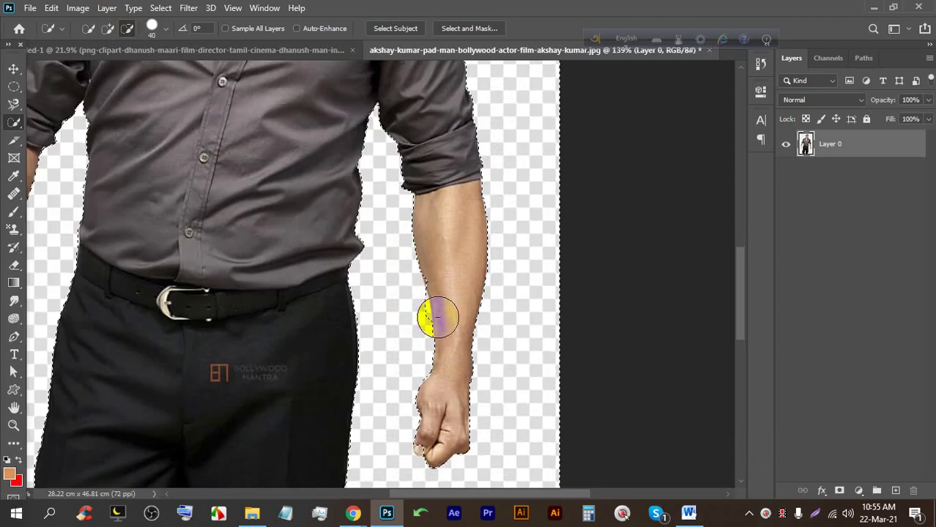
pyautogui.click(102, 28)
pyautogui.click(388, 307)
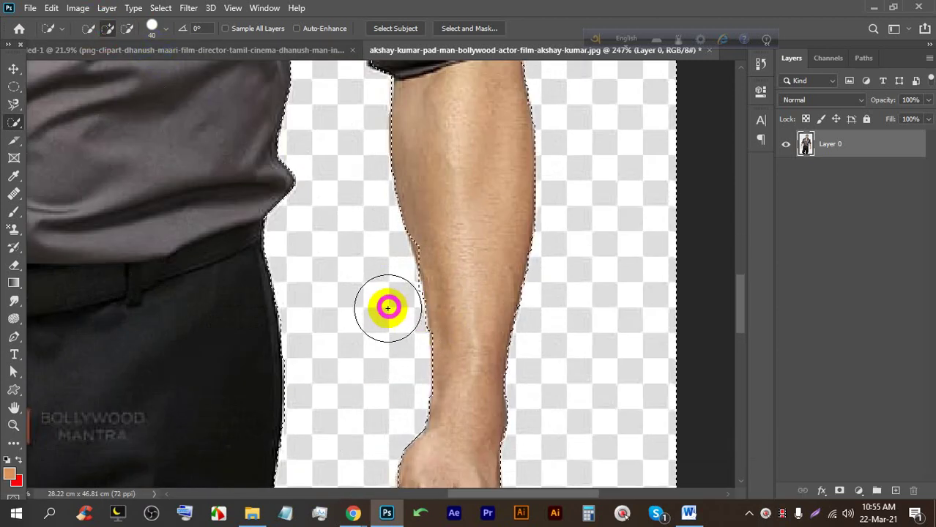
pyautogui.click(125, 29)
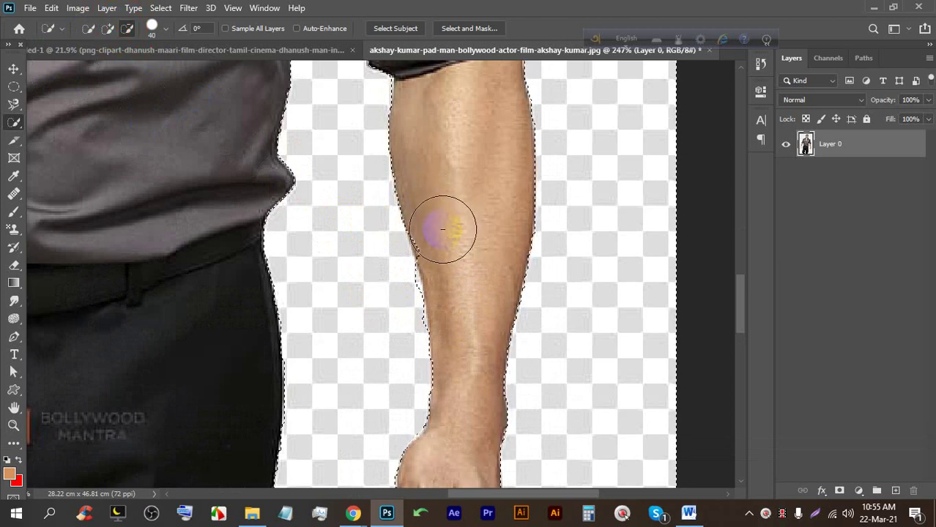
pyautogui.click(235, 194)
pyautogui.click(108, 28)
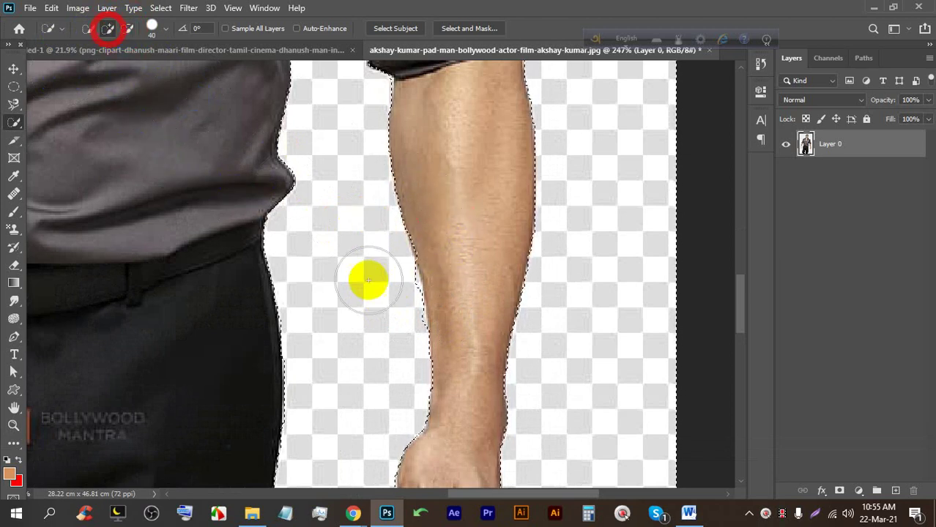
pyautogui.hotkey('ctrl', '0')
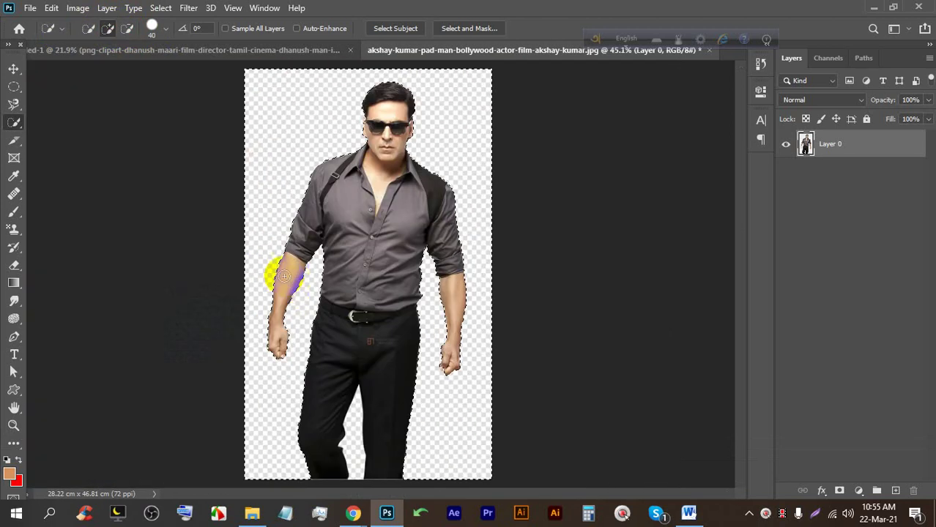
# Try copying the image into the poster document beside the first man, and return to the source photo.
pyautogui.click(13, 68)
pyautogui.moveTo(280, 148); pyautogui.dragTo(432, 273)
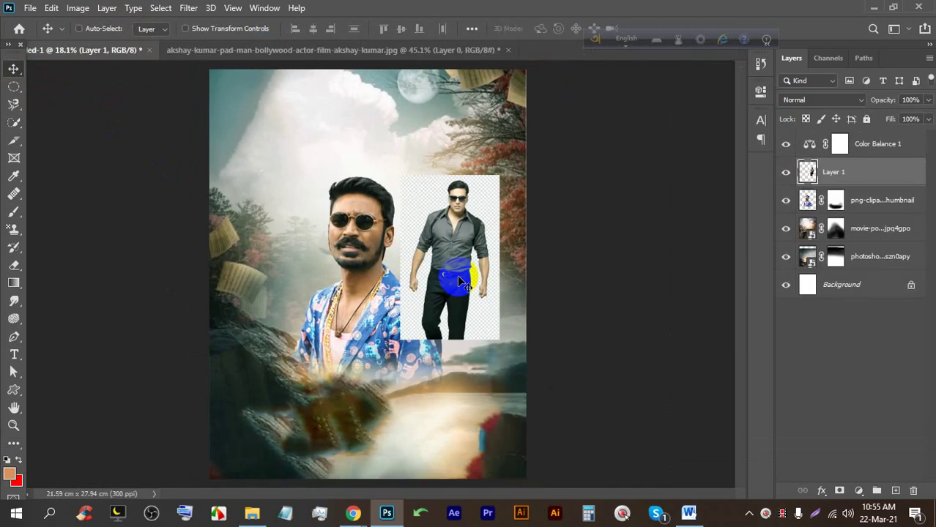
pyautogui.click(430, 49)
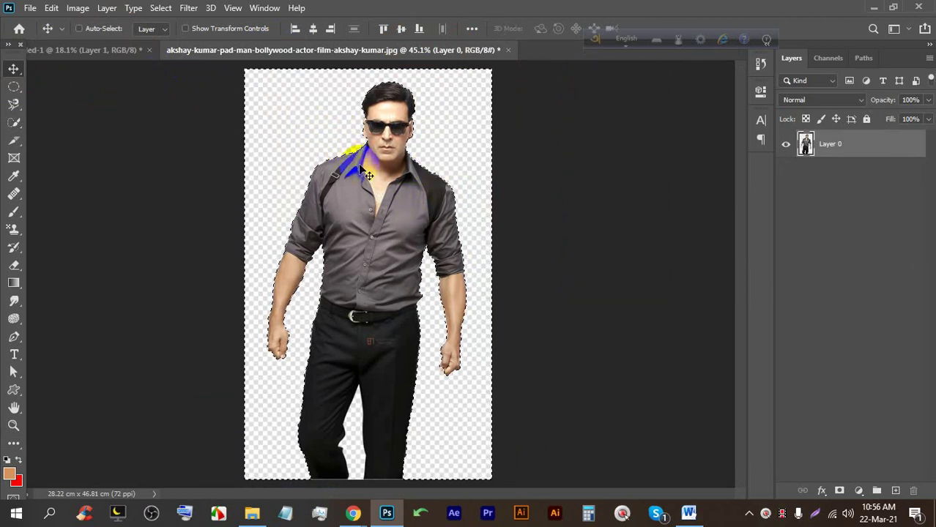
# Delete the selected checkered background and replace the poster's Layer 1 copy with the cut-out man.
pyautogui.press('BackSpace')
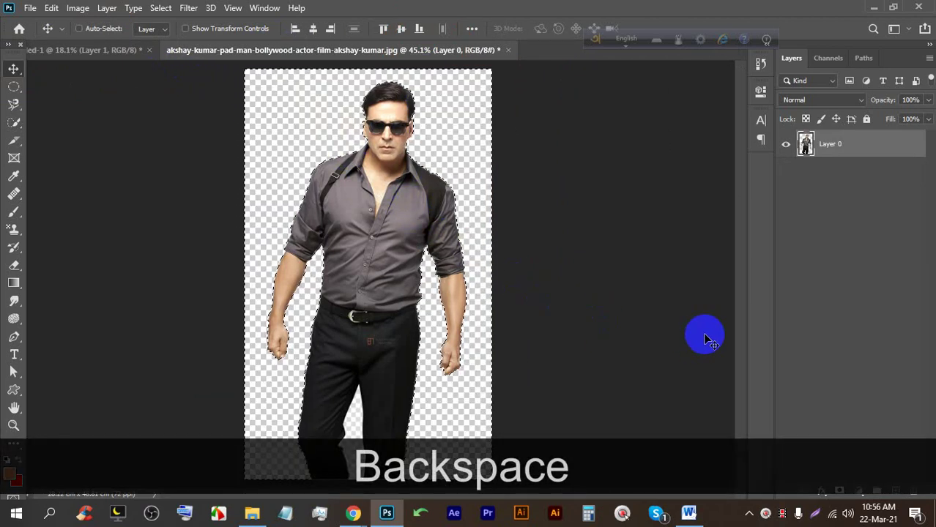
pyautogui.moveTo(344, 245); pyautogui.dragTo(374, 251)
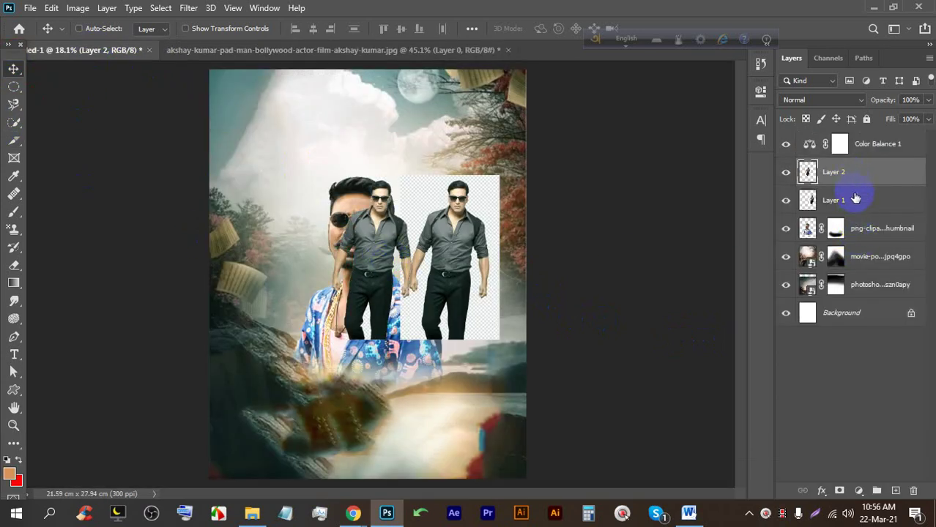
pyautogui.click(855, 199)
pyautogui.press('BackSpace')
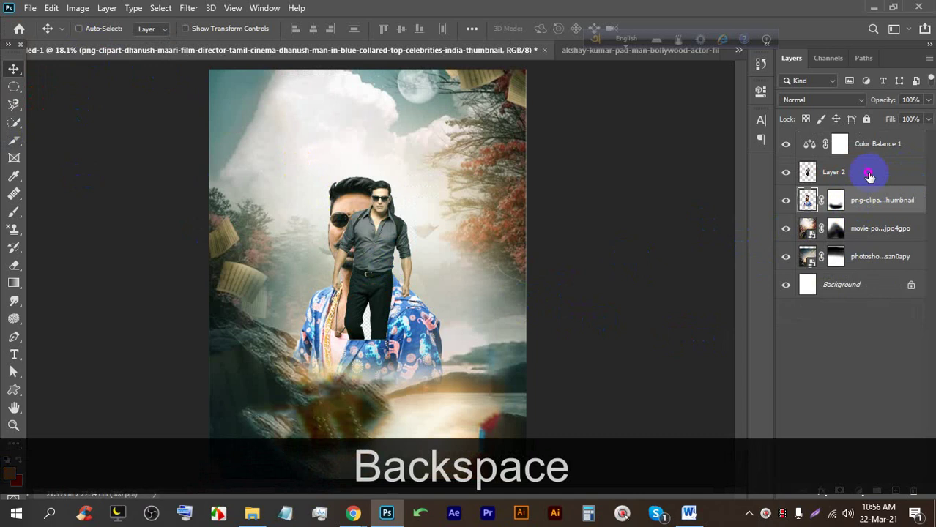
# Scale the cut-out man on Layer 2 to 125.87% and place him beside the first man, slightly overlapping his sleeve.
pyautogui.click(869, 176)
pyautogui.hotkey('ctrl', 't')
pyautogui.scroll(-3, 373, 250)
pyautogui.moveTo(374, 250); pyautogui.dragTo(430, 318)
pyautogui.moveTo(429, 273); pyautogui.dragTo(439, 256)
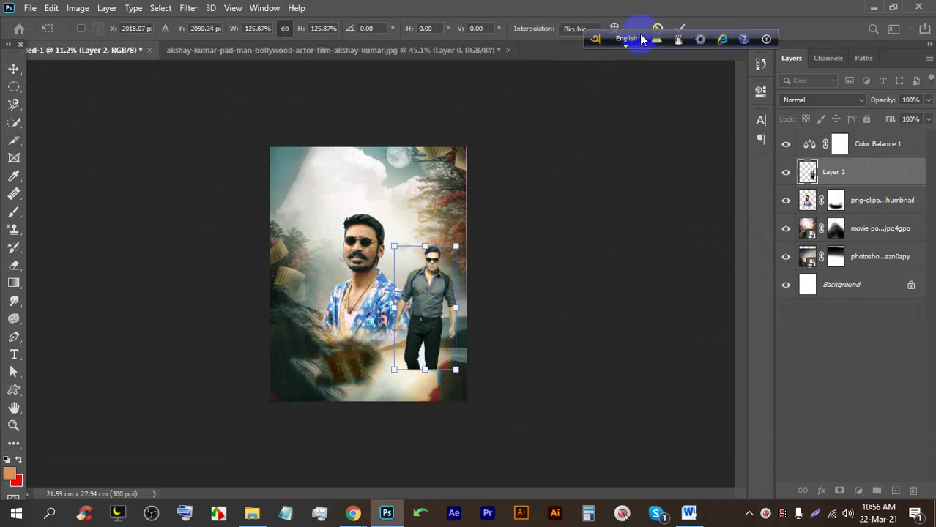
pyautogui.click(680, 28)
pyautogui.scroll(3, 339, 390)
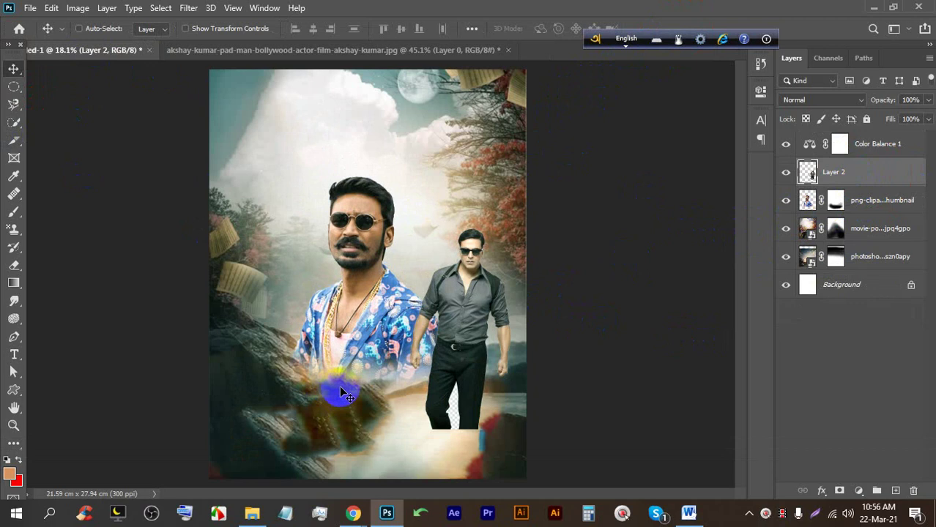
# Select the checkered remnant between the legs on Layer 2 with the Quick Selection tool and delete it.
pyautogui.scroll(2, 390, 412)
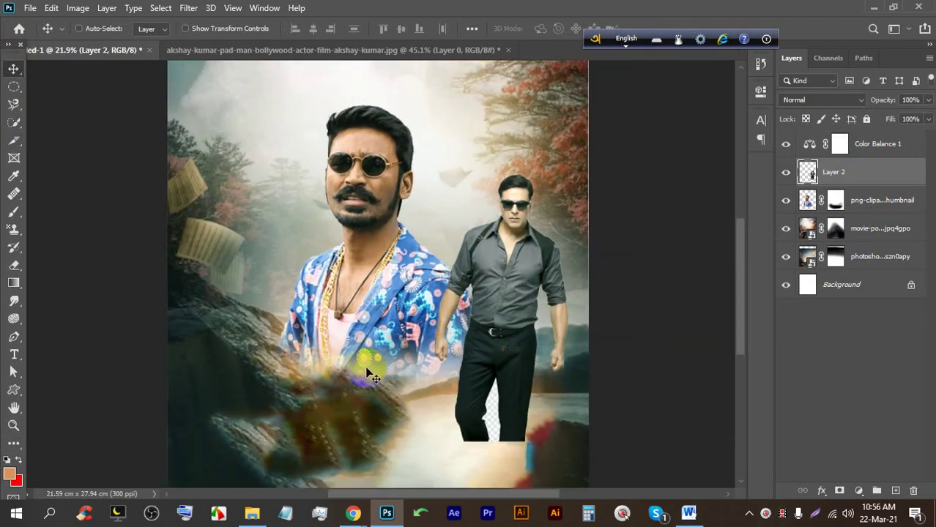
pyautogui.scroll(2, 498, 359)
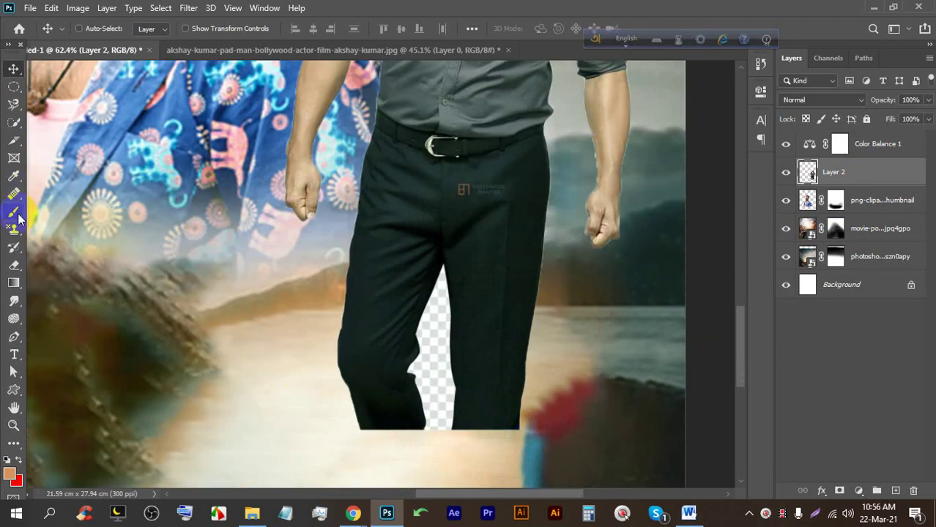
pyautogui.click(13, 121)
pyautogui.moveTo(418, 304); pyautogui.dragTo(442, 435)
pyautogui.press('BackSpace')
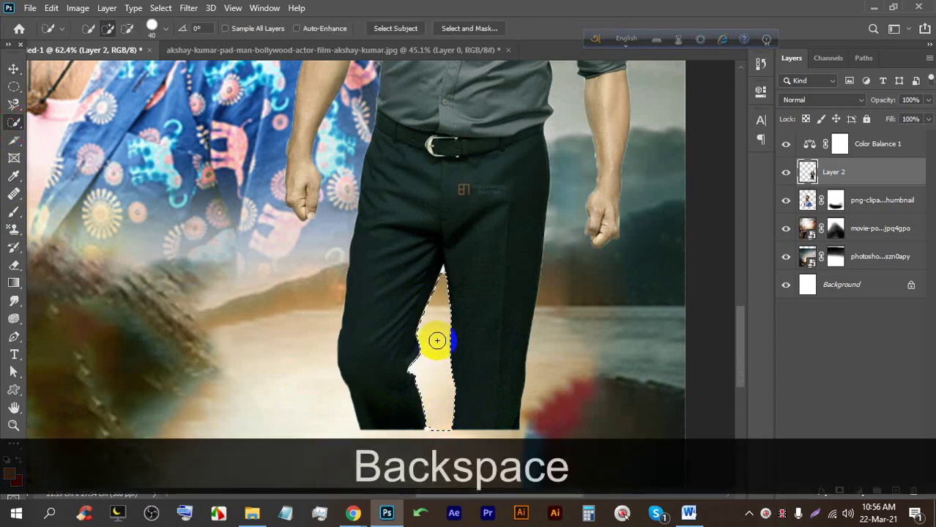
# Delete the white remnant at the upper tip of the gap between the legs, using a smaller Quick Selection brush.
pyautogui.scroll(3, 434, 397)
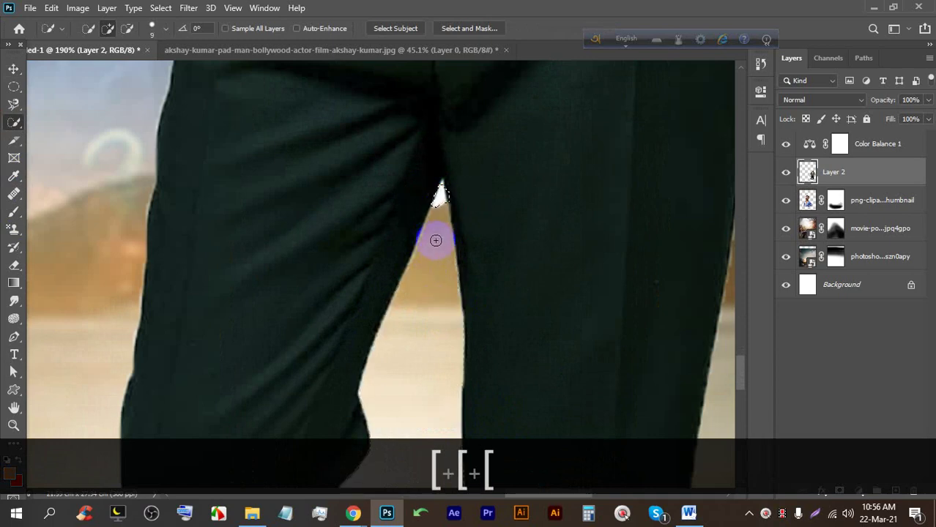
pyautogui.scroll(3, 435, 240)
pyautogui.hotkey('ctrl', 'd')
pyautogui.scroll(2, 446, 100)
pyautogui.moveTo(445, 100); pyautogui.dragTo(445, 232)
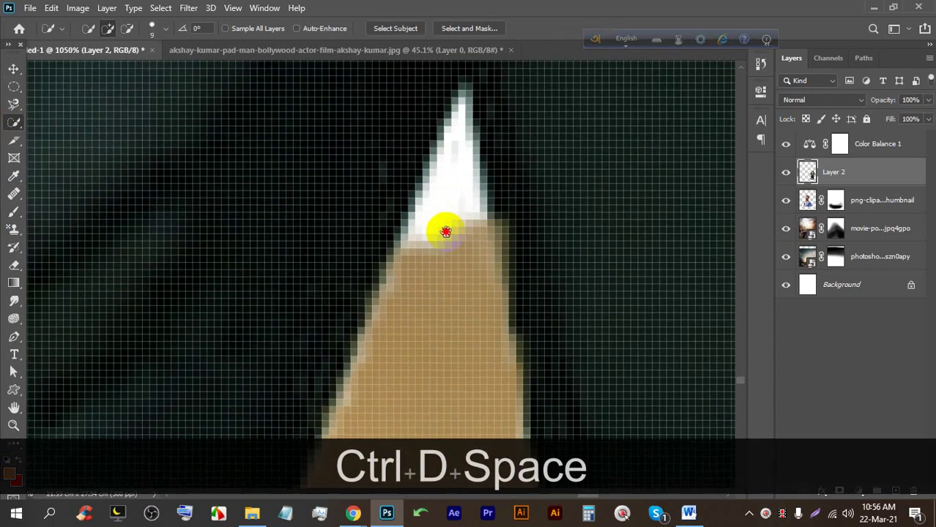
pyautogui.press('[')
pyautogui.press('[')
pyautogui.press('[')
pyautogui.press('[')
pyautogui.press('[')
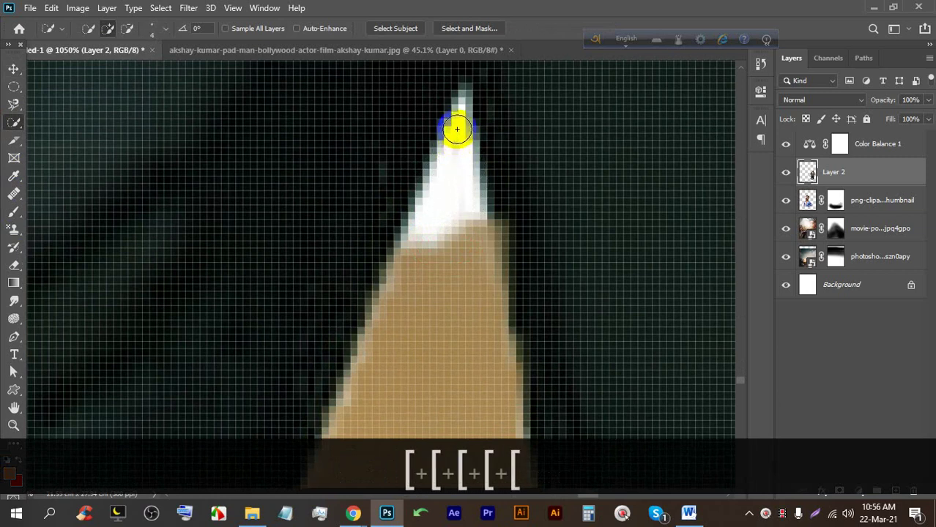
pyautogui.moveTo(447, 238)
pyautogui.mouseDown()
pyautogui.moveTo(444, 183)
pyautogui.moveTo(429, 202)
pyautogui.moveTo(444, 224)
pyautogui.mouseUp()
pyautogui.press('BackSpace')
pyautogui.hotkey('ctrl', 'd')
# Clear the faint light band crossing the gap between the legs with Quick Selection and the Eraser tool.
pyautogui.scroll(-3, 468, 259)
pyautogui.scroll(2, 438, 246)
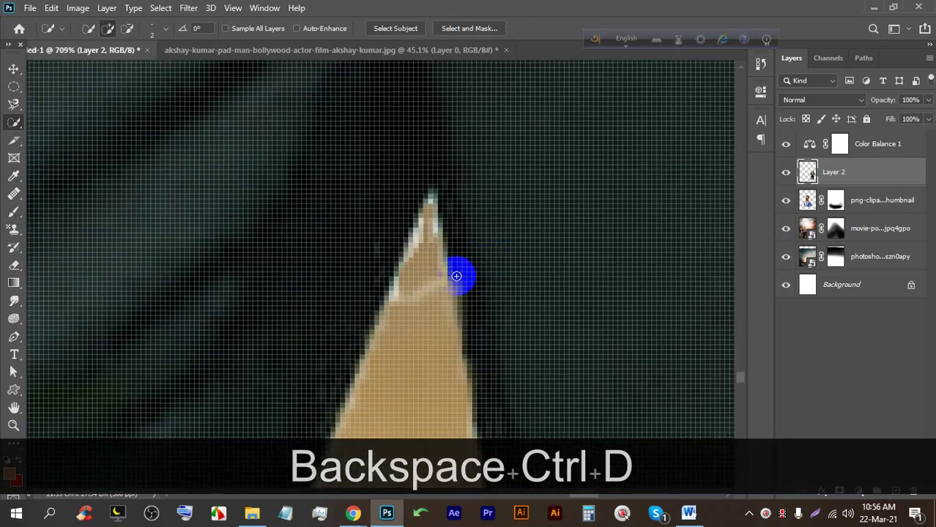
pyautogui.moveTo(423, 350); pyautogui.dragTo(416, 299)
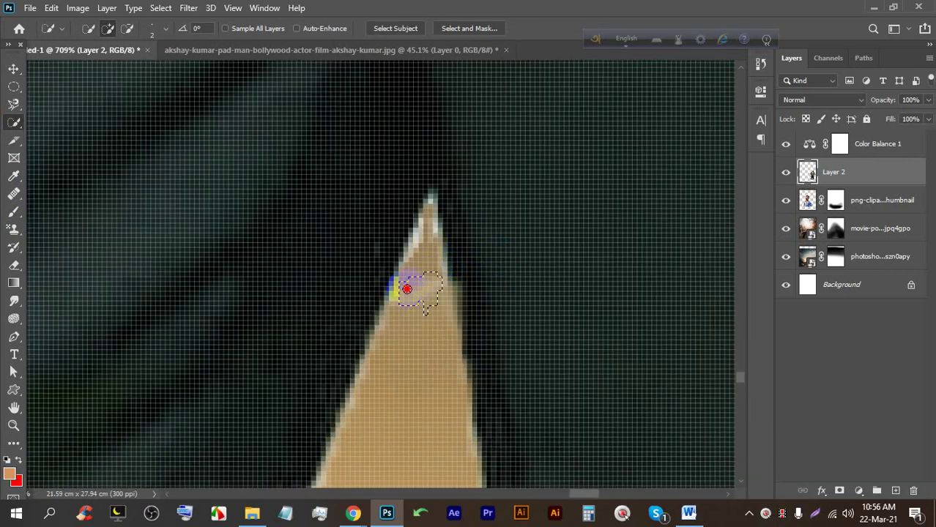
pyautogui.press('BackSpace')
pyautogui.click(10, 273)
pyautogui.click(404, 298)
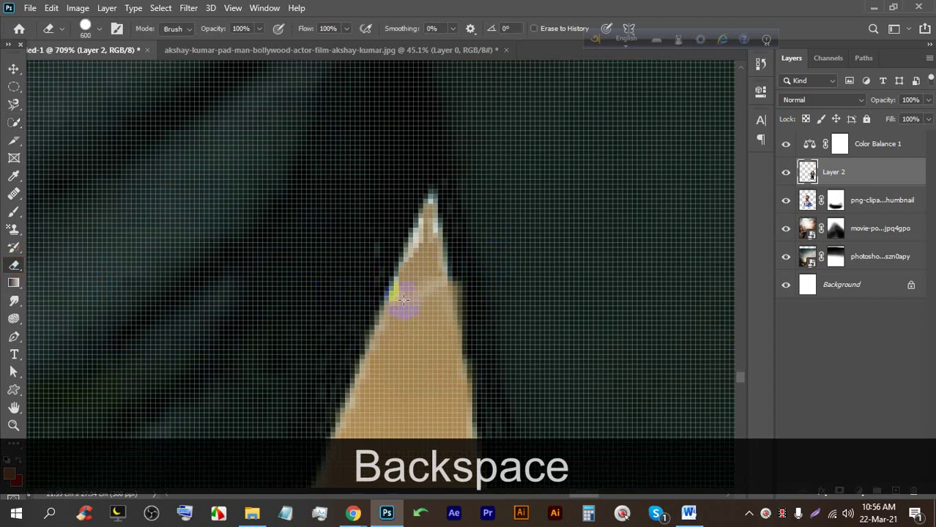
pyautogui.press('BackSpace')
pyautogui.moveTo(412, 299); pyautogui.dragTo(415, 302)
# Erase the light fringe near the tip of the gap between the legs with a size 5 Eraser.
pyautogui.press('[')
pyautogui.press(']')
pyautogui.press(']')
pyautogui.press(']')
pyautogui.press(']')
pyautogui.press('[')
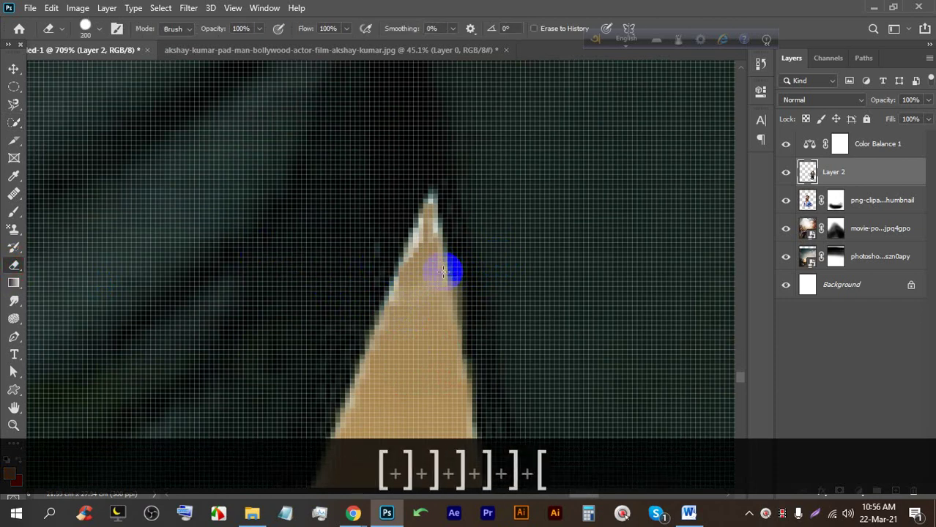
pyautogui.press('[')
pyautogui.press('[')
pyautogui.press('[')
pyautogui.press('[')
pyautogui.press('[')
pyautogui.press('[')
pyautogui.press('[')
pyautogui.click(424, 234)
pyautogui.press('[')
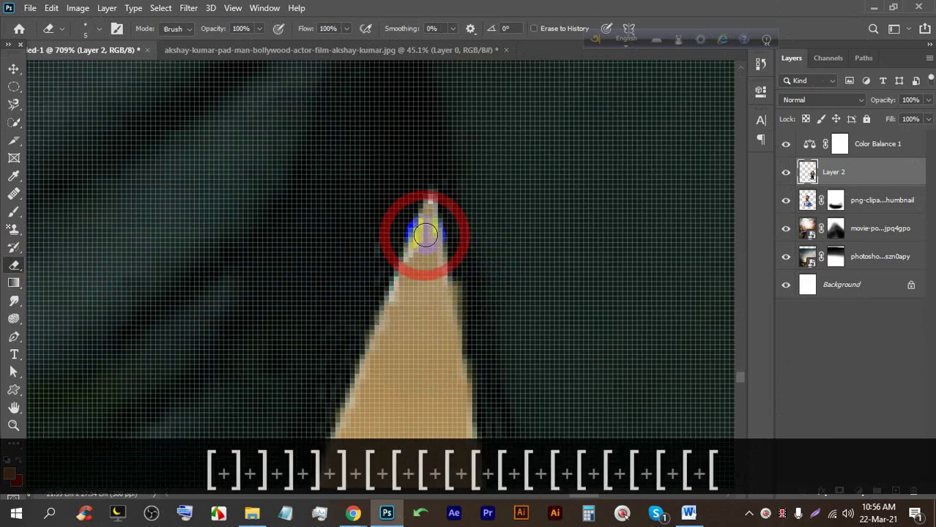
pyautogui.press('[')
pyautogui.click(425, 232)
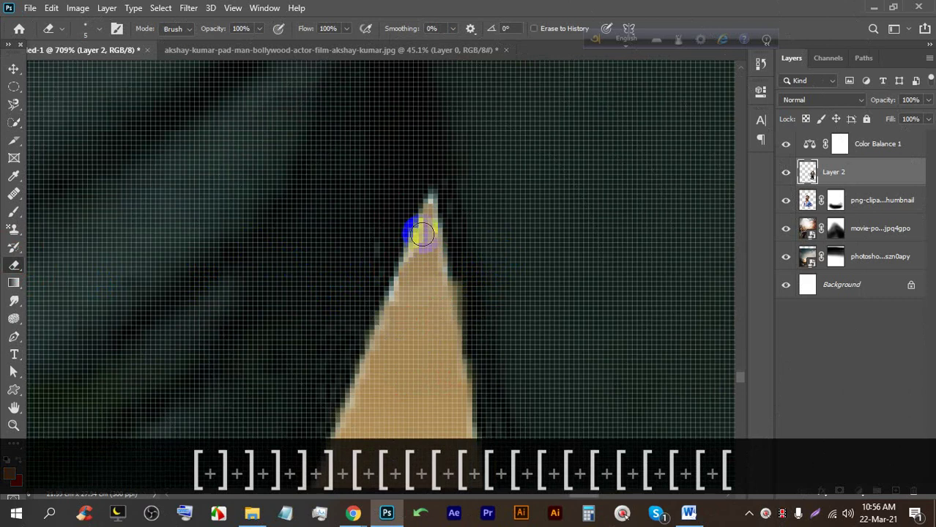
pyautogui.scroll(-10, 461, 302)
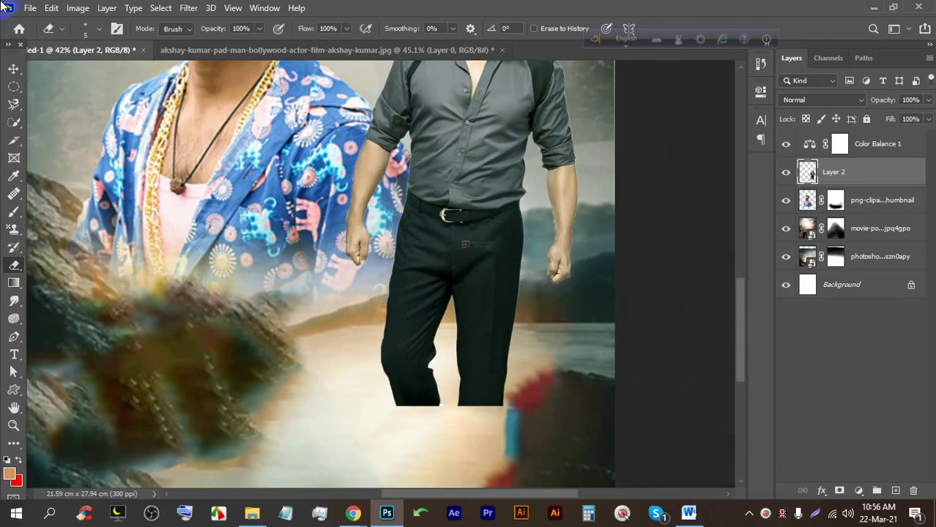
pyautogui.click(30, 8)
pyautogui.click(67, 280)
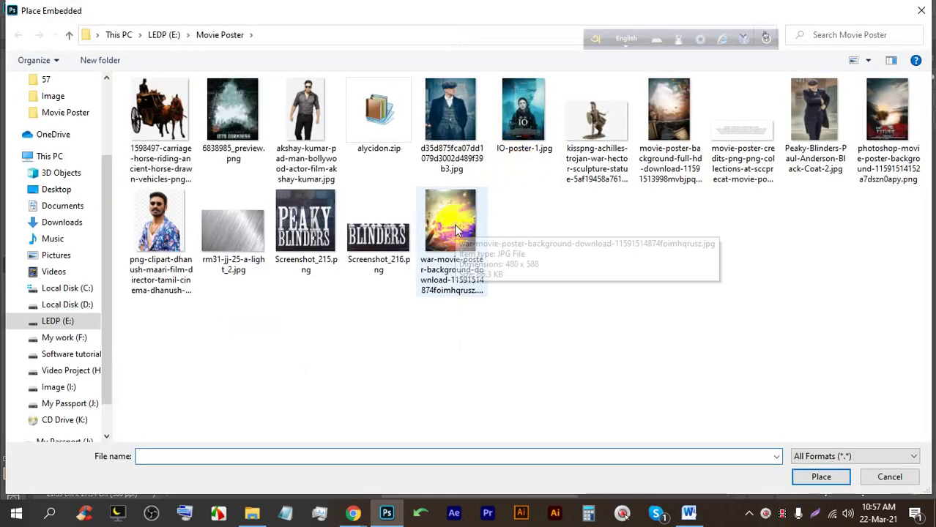
pyautogui.doubleClick(455, 229)
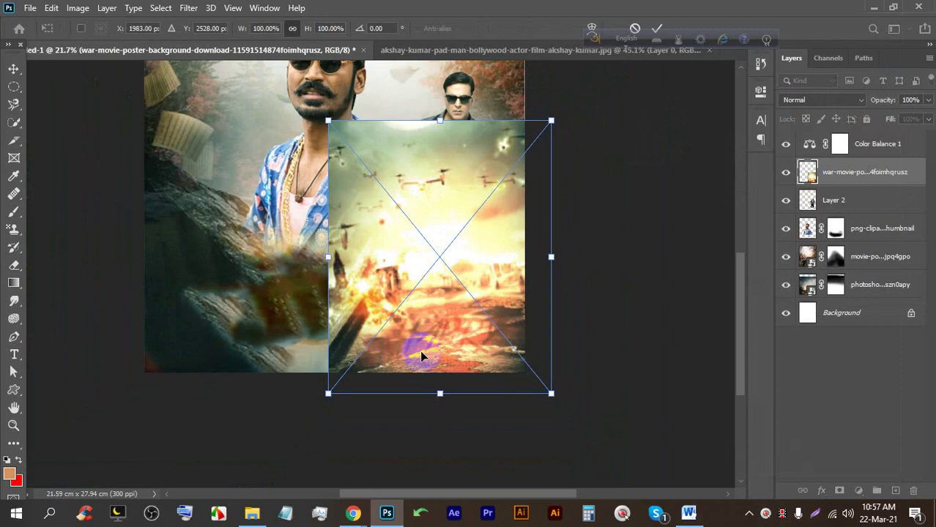
pyautogui.moveTo(420, 350); pyautogui.dragTo(236, 330)
pyautogui.moveTo(369, 275); pyautogui.dragTo(512, 286)
pyautogui.scroll(-3, 581, 77)
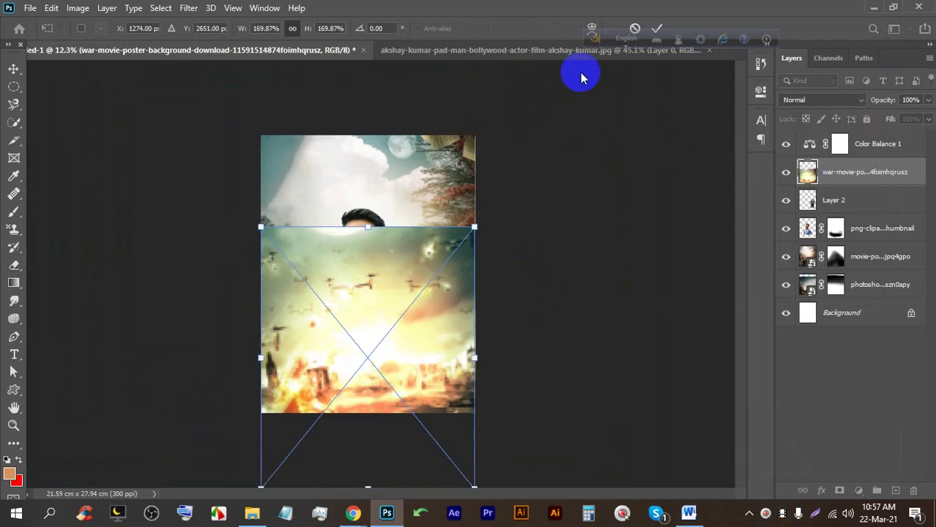
pyautogui.click(657, 28)
# Move the war background layer directly below the movie-poster background layer and add a layer mask to it.
pyautogui.press('e')
pyautogui.moveTo(856, 199); pyautogui.dragTo(857, 277)
pyautogui.scroll(2, 372, 292)
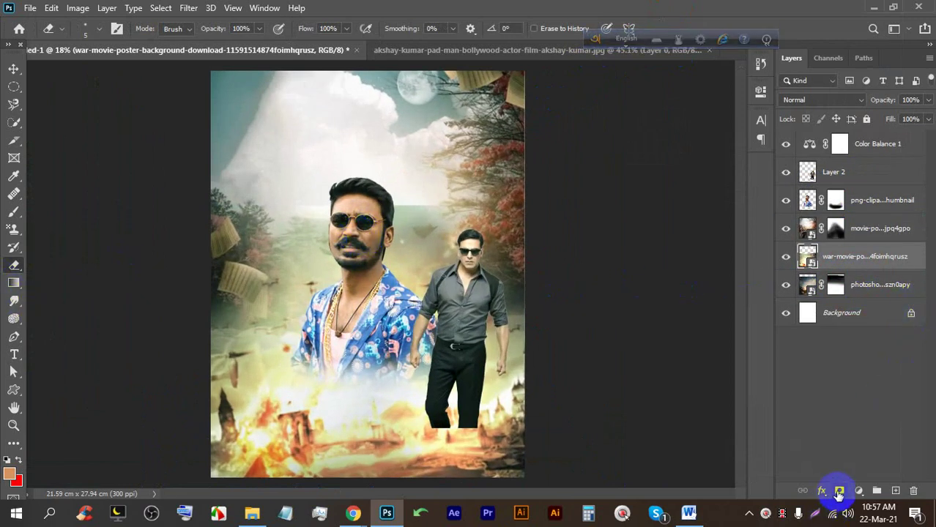
pyautogui.click(839, 492)
# Fade the war background's upper edge by painting black on its layer mask with a size 500 brush at 59% opacity.
pyautogui.click(14, 214)
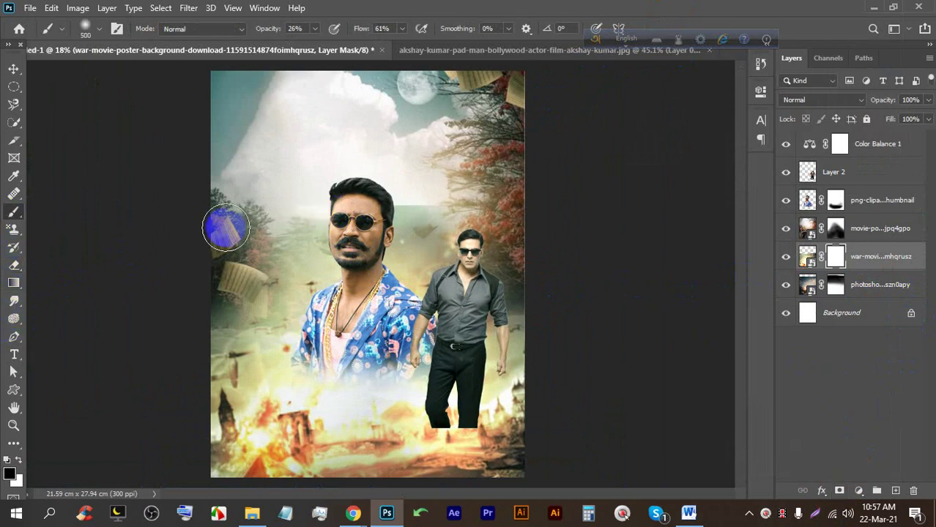
pyautogui.click(808, 258)
pyautogui.click(786, 257)
pyautogui.click(787, 258)
pyautogui.click(479, 196)
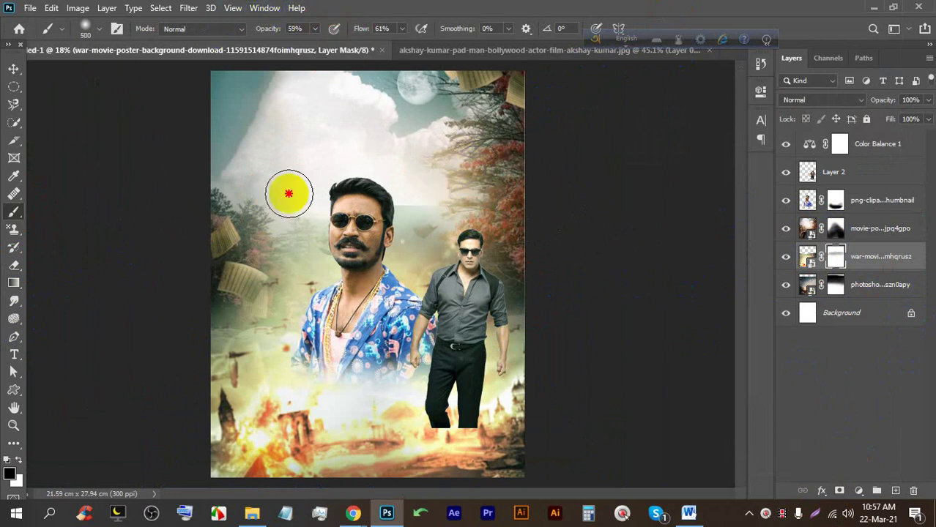
pyautogui.click(223, 241)
# Adjust the position of the war background image slightly within the poster using the Move tool.
pyautogui.scroll(-3, 132, 203)
pyautogui.scroll(2, 410, 337)
pyautogui.click(14, 69)
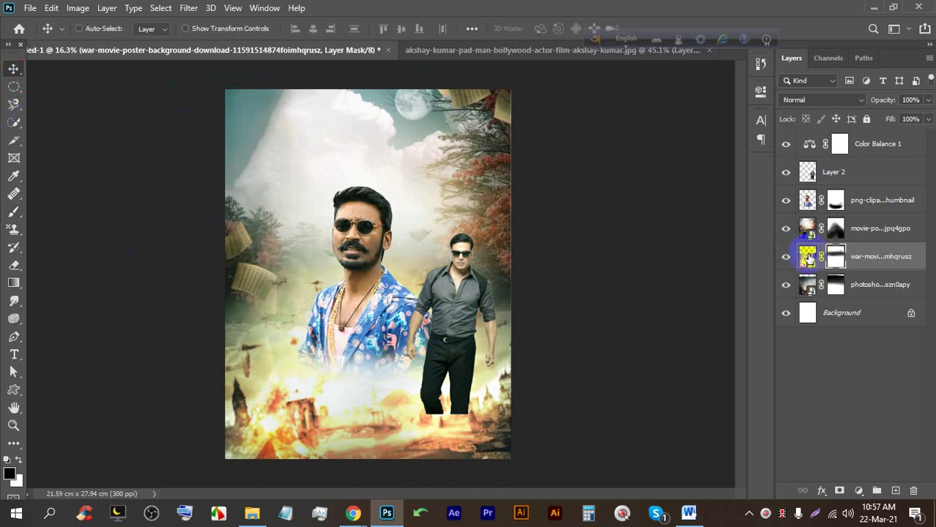
pyautogui.click(808, 258)
pyautogui.moveTo(352, 404)
pyautogui.mouseDown()
pyautogui.moveTo(349, 376)
pyautogui.moveTo(340, 402)
pyautogui.mouseUp()
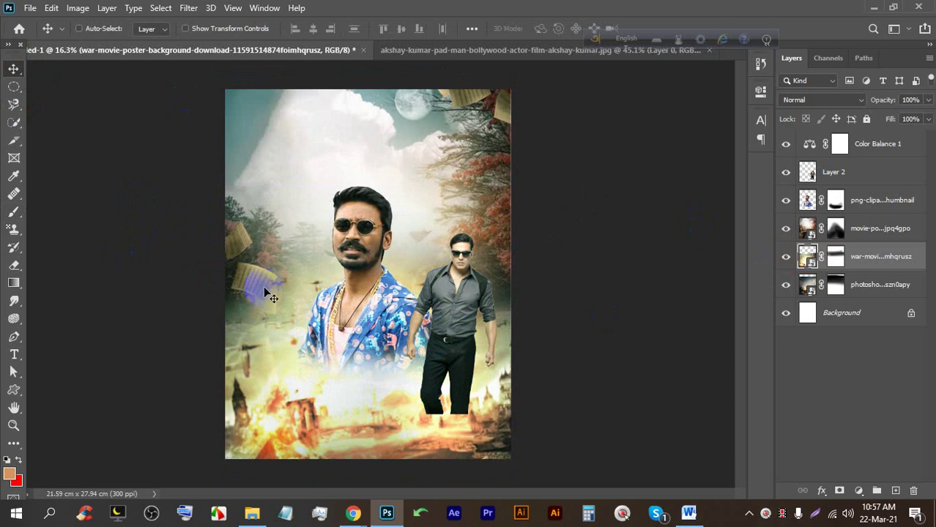
# Fade more of the war background on its layer mask with a size 700 black brush and reposition the image slightly.
pyautogui.click(13, 211)
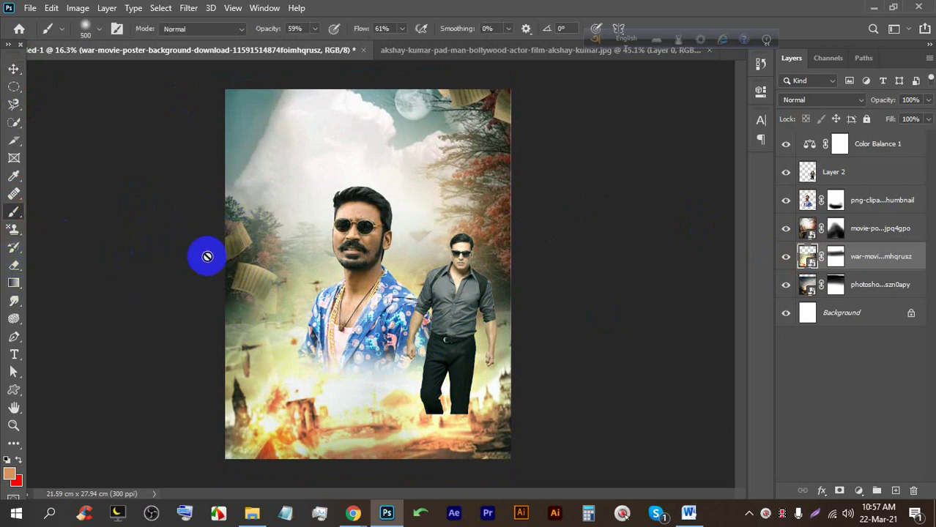
pyautogui.click(835, 257)
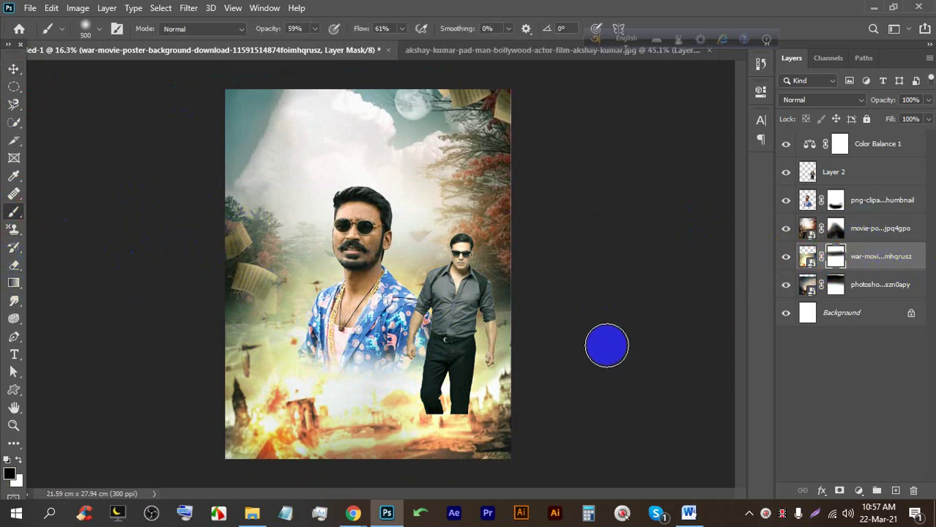
pyautogui.press(']')
pyautogui.press(']')
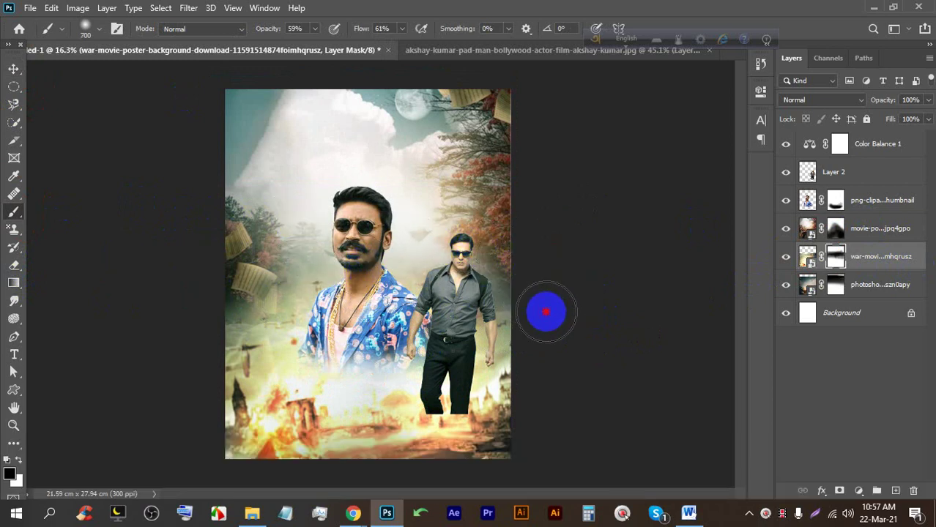
pyautogui.click(13, 68)
pyautogui.moveTo(377, 357); pyautogui.dragTo(377, 365)
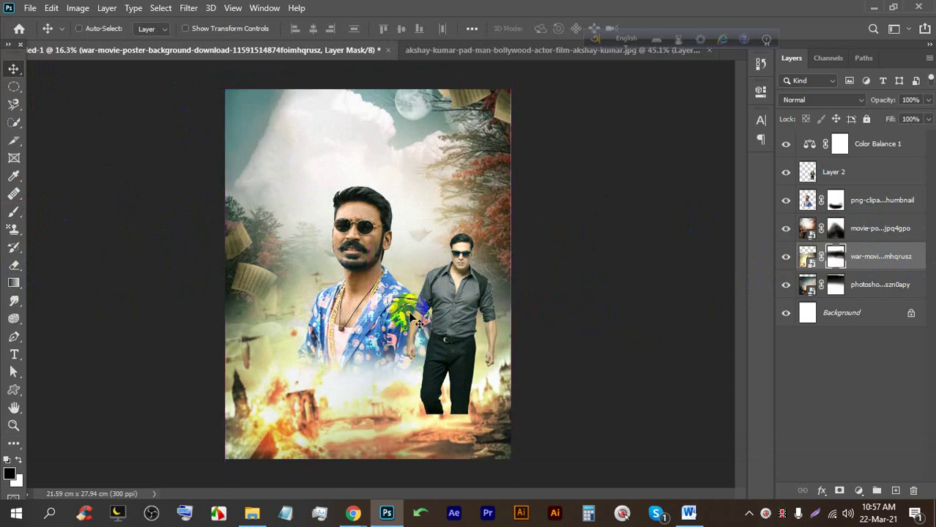
# Scale down the man in the grey shirt slightly and shift him lower towards the poster's right edge.
pyautogui.click(872, 179)
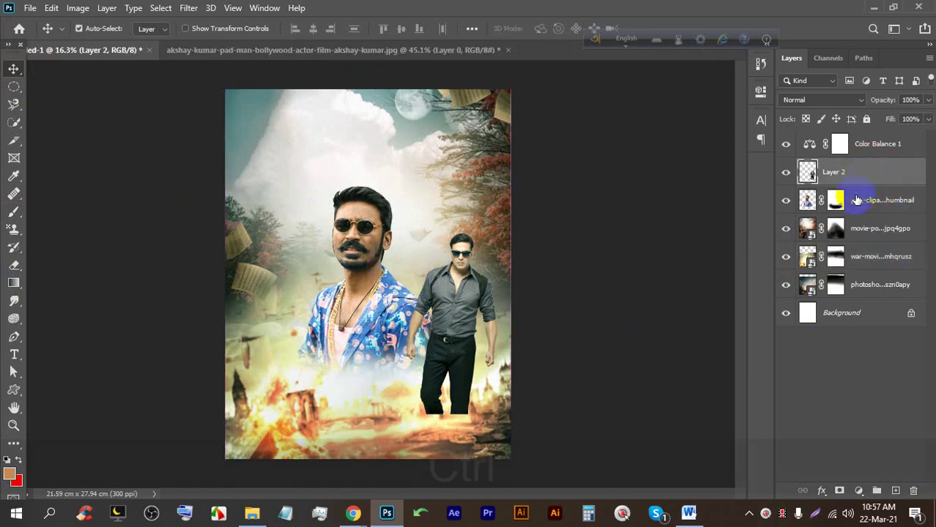
pyautogui.hotkey('ctrl', 't')
pyautogui.moveTo(457, 245); pyautogui.dragTo(445, 308)
pyautogui.click(679, 28)
pyautogui.scroll(3, 412, 455)
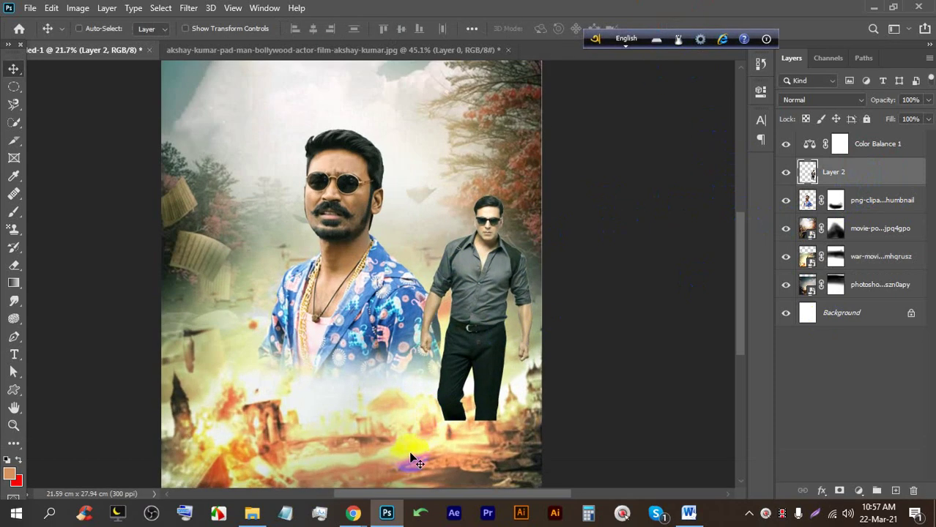
# Add a layer mask to Layer 2 and fade the man's cut-off legs into the war scene with a size 300 black brush.
pyautogui.click(838, 492)
pyautogui.scroll(2, 554, 459)
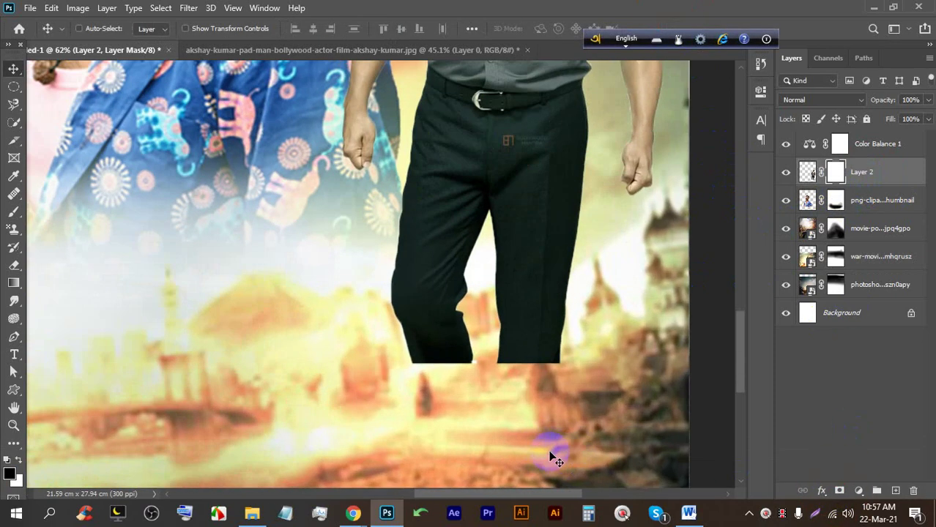
pyautogui.click(14, 213)
pyautogui.moveTo(208, 418)
pyautogui.mouseDown()
pyautogui.moveTo(446, 422)
pyautogui.moveTo(348, 408)
pyautogui.moveTo(368, 371)
pyautogui.moveTo(420, 354)
pyautogui.moveTo(408, 356)
pyautogui.moveTo(364, 375)
pyautogui.moveTo(506, 387)
pyautogui.moveTo(394, 389)
pyautogui.moveTo(305, 415)
pyautogui.moveTo(500, 396)
pyautogui.moveTo(334, 388)
pyautogui.moveTo(484, 379)
pyautogui.moveTo(447, 377)
pyautogui.moveTo(531, 335)
pyautogui.moveTo(570, 285)
pyautogui.moveTo(326, 379)
pyautogui.mouseUp()
pyautogui.scroll(-2, 344, 407)
pyautogui.press('[')
pyautogui.press('[')
pyautogui.press('[')
pyautogui.press('[')
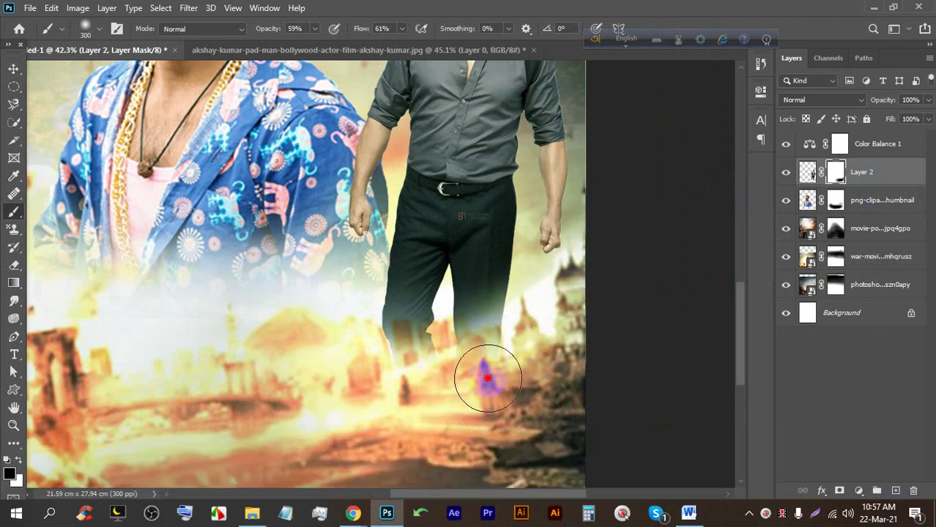
pyautogui.scroll(-3, 538, 349)
# Scale the masked man in the grey shirt to 77.40% and position him beside the larger man.
pyautogui.click(13, 68)
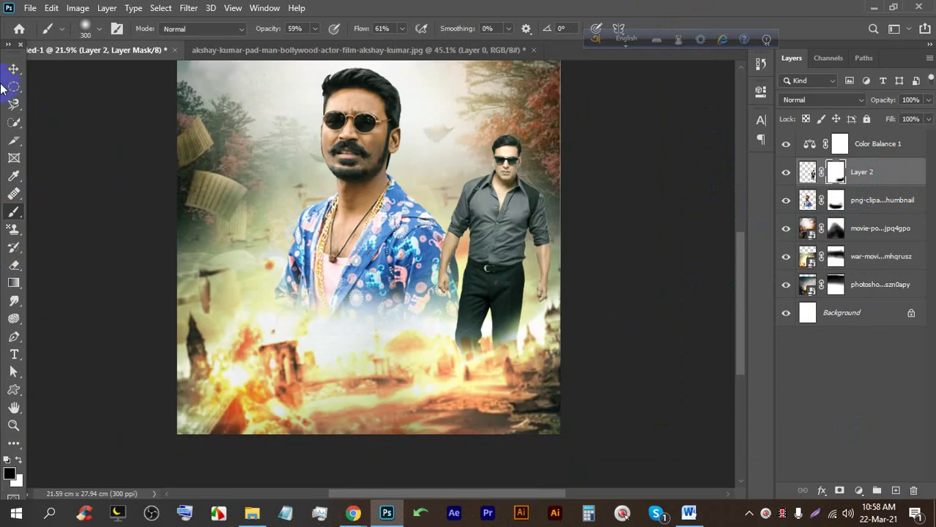
pyautogui.scroll(-2, 639, 262)
pyautogui.hotkey('ctrl', 't')
pyautogui.moveTo(463, 241); pyautogui.dragTo(457, 275)
pyautogui.moveTo(456, 322); pyautogui.dragTo(461, 314)
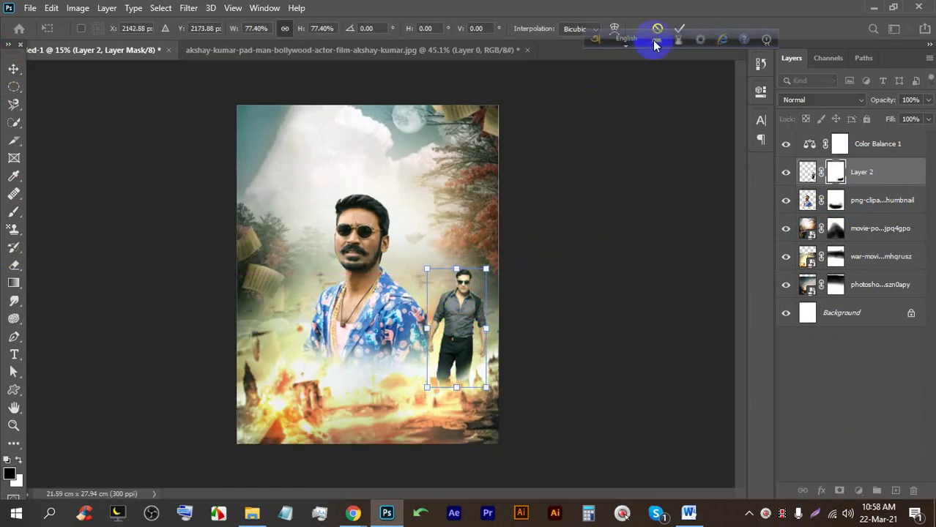
pyautogui.click(678, 29)
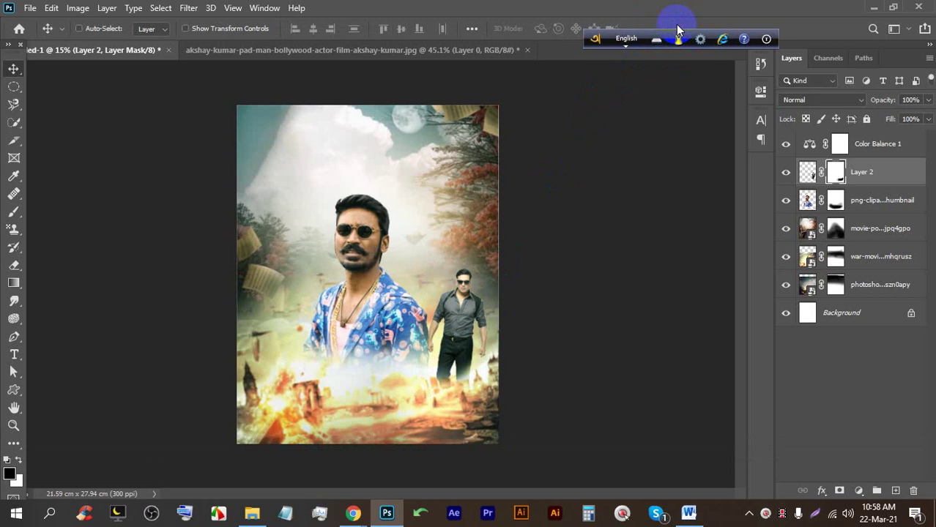
# Add a placeholder text line in Nexa Thin across the poster's lower part and scale it to 343.20%.
pyautogui.hotkey('ctrl', '0')
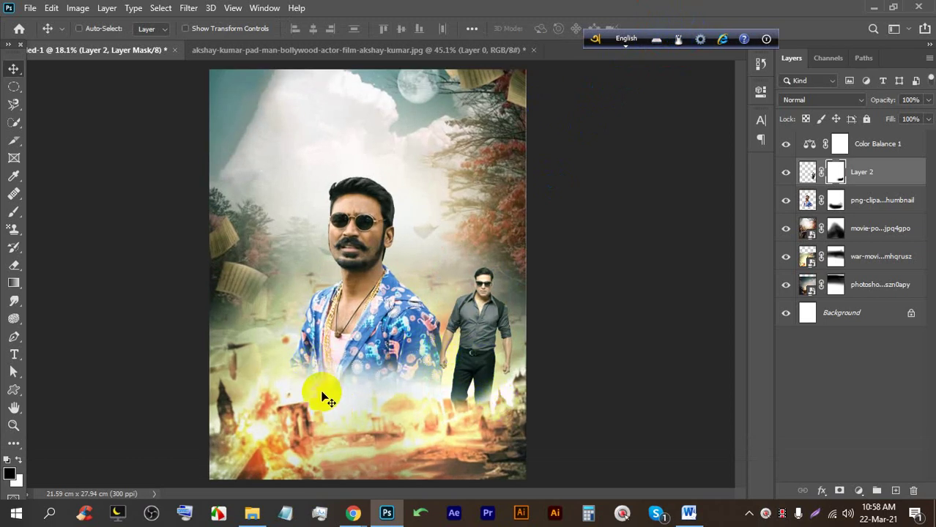
pyautogui.scroll(4, 359, 407)
pyautogui.moveTo(355, 412); pyautogui.dragTo(361, 333)
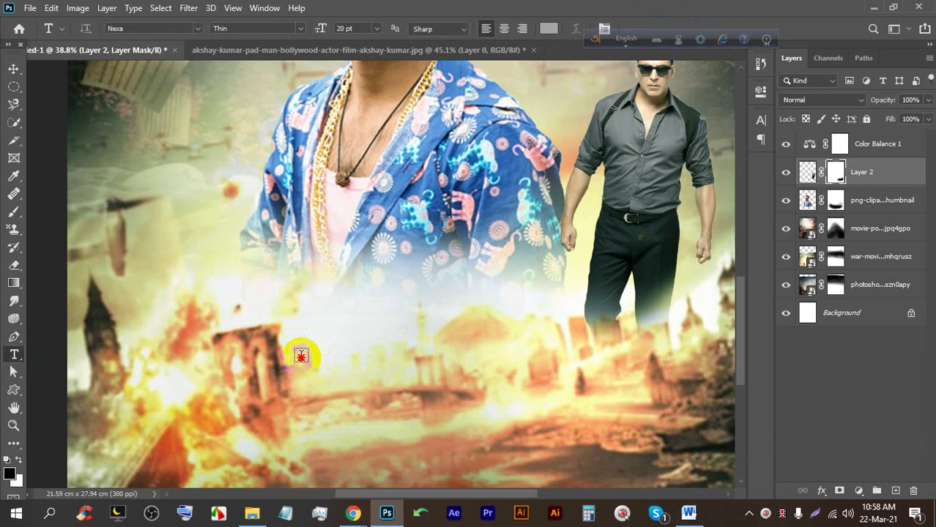
pyautogui.click(301, 356)
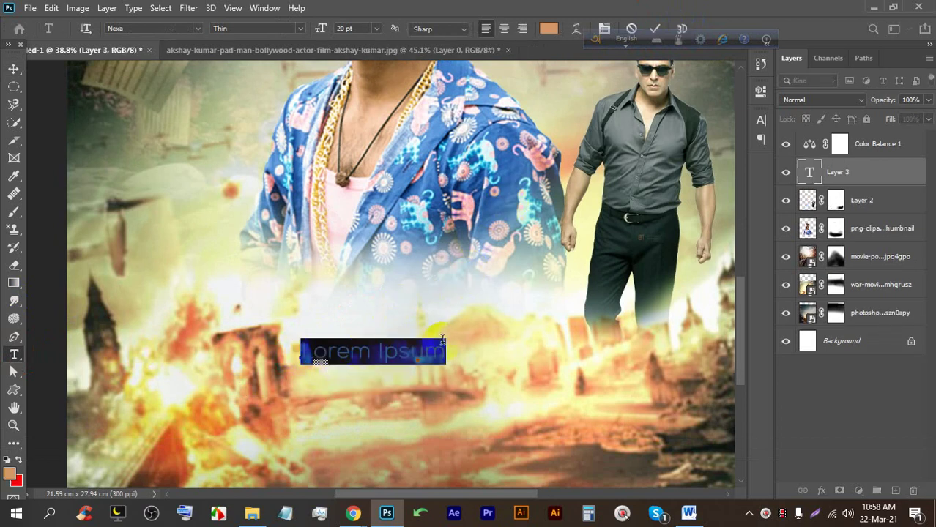
pyautogui.hotkey('ctrl', 't')
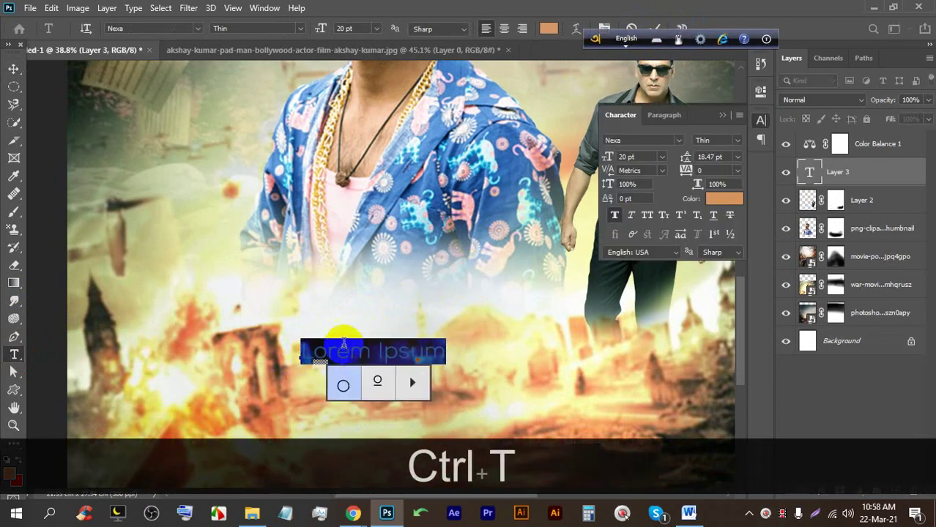
pyautogui.click(654, 27)
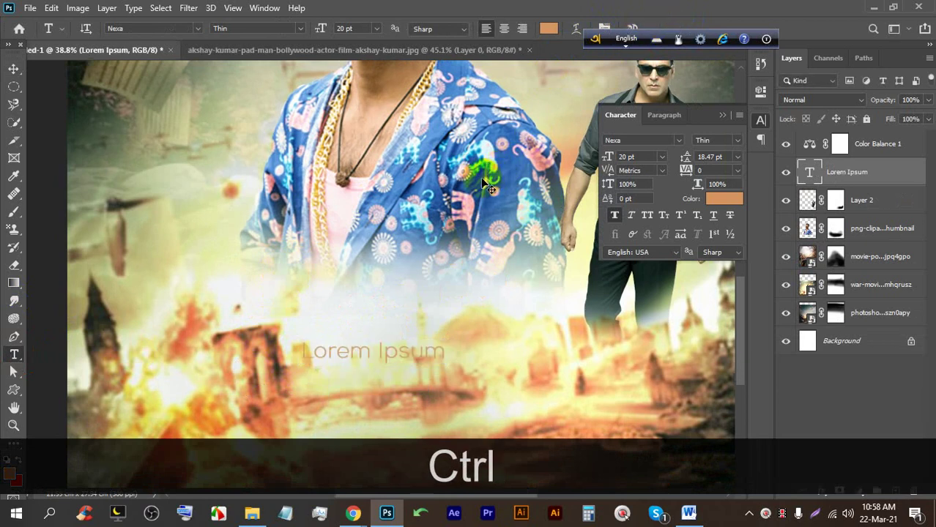
pyautogui.hotkey('ctrl', 't')
pyautogui.moveTo(372, 343); pyautogui.dragTo(372, 278)
pyautogui.doubleClick(372, 314)
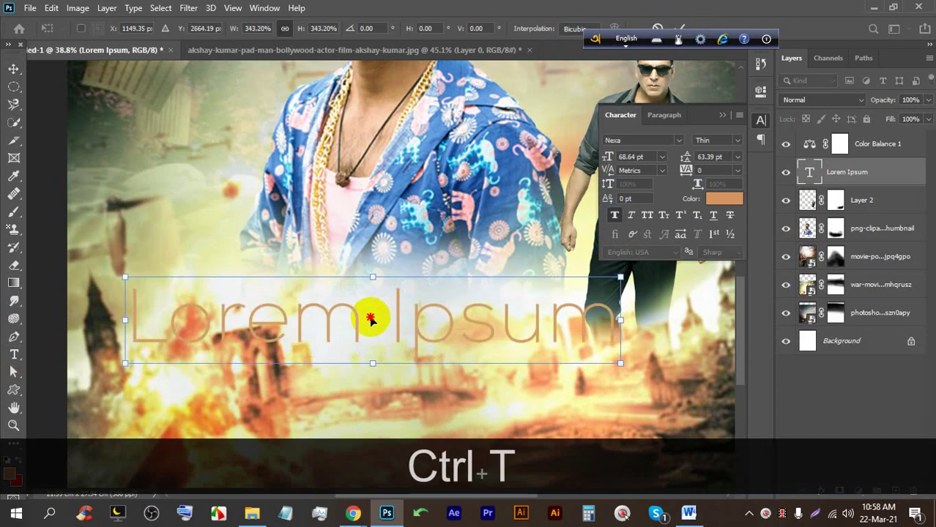
# Replace the placeholder text with the title HOLIDAY in capitals, indented by a tab.
pyautogui.doubleClick(372, 318)
pyautogui.write('ho')
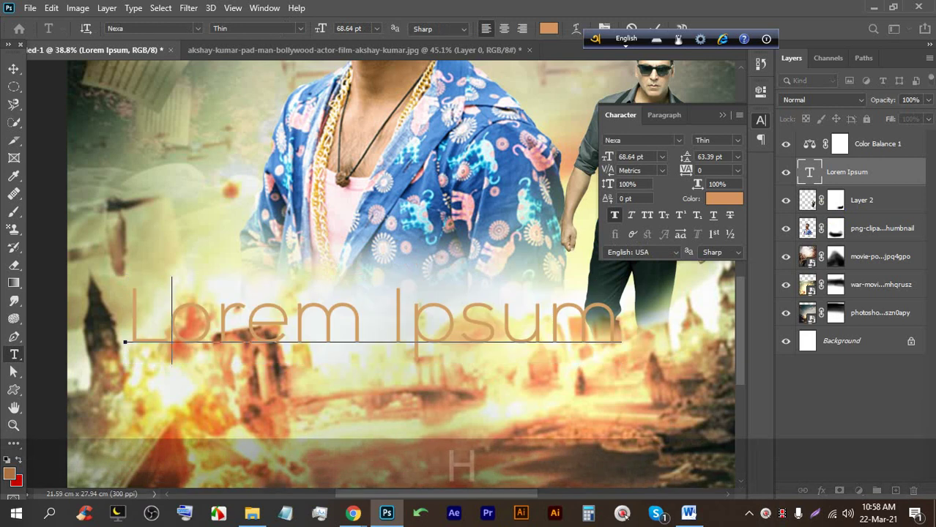
pyautogui.press('BackSpace')
pyautogui.press('BackSpace')
pyautogui.press('capslock')
pyautogui.press('Tab')
pyautogui.write('HOLIDAY')
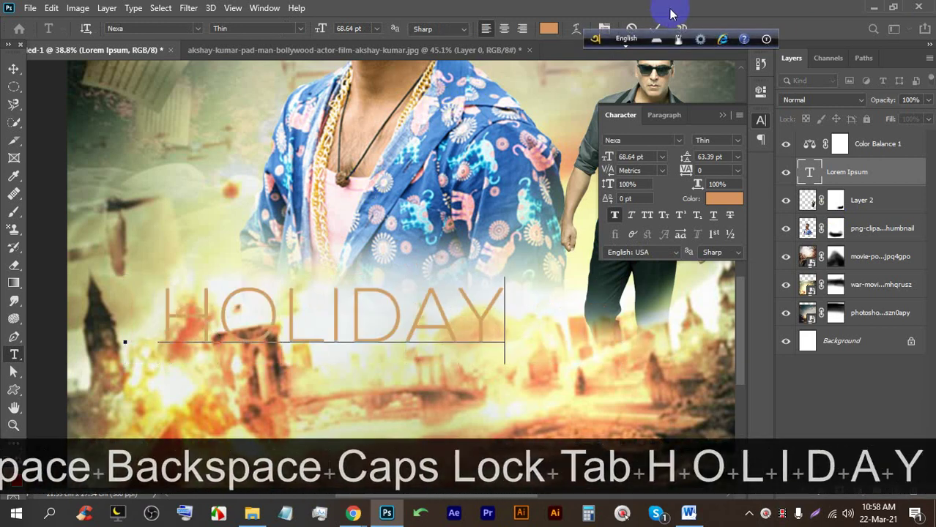
pyautogui.click(647, 27)
# Enlarge the HOLIDAY title to 85.65 pt and centre it over the lower part of the poster.
pyautogui.scroll(-3, 410, 253)
pyautogui.hotkey('ctrl', 't')
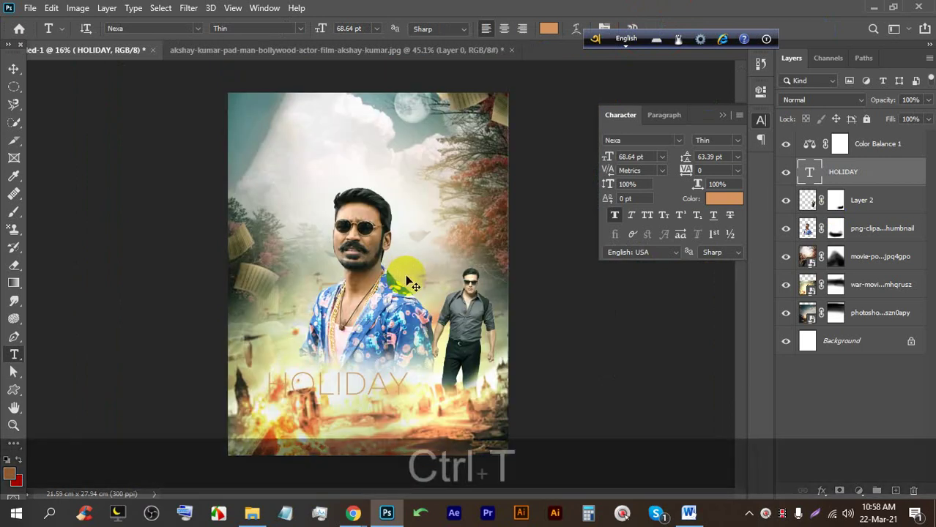
pyautogui.moveTo(334, 376); pyautogui.dragTo(365, 381)
pyautogui.doubleClick(365, 381)
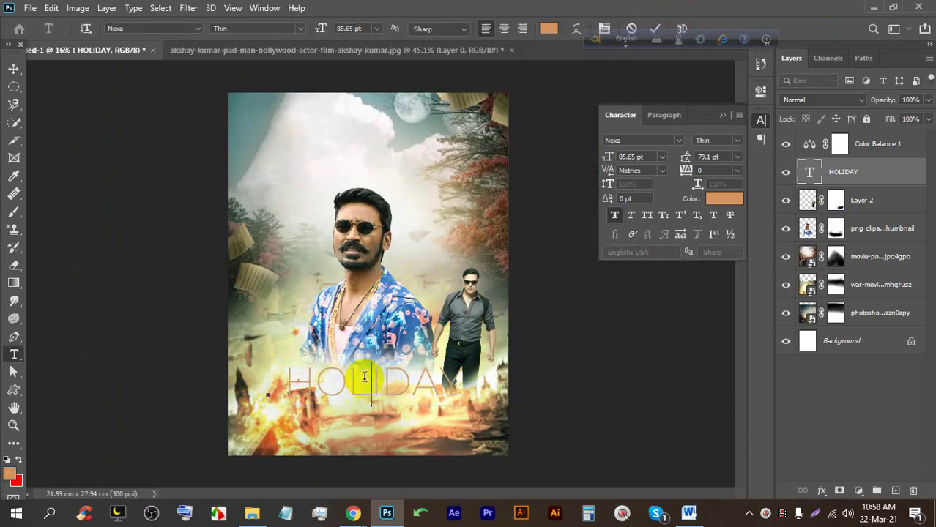
pyautogui.doubleClick(362, 377)
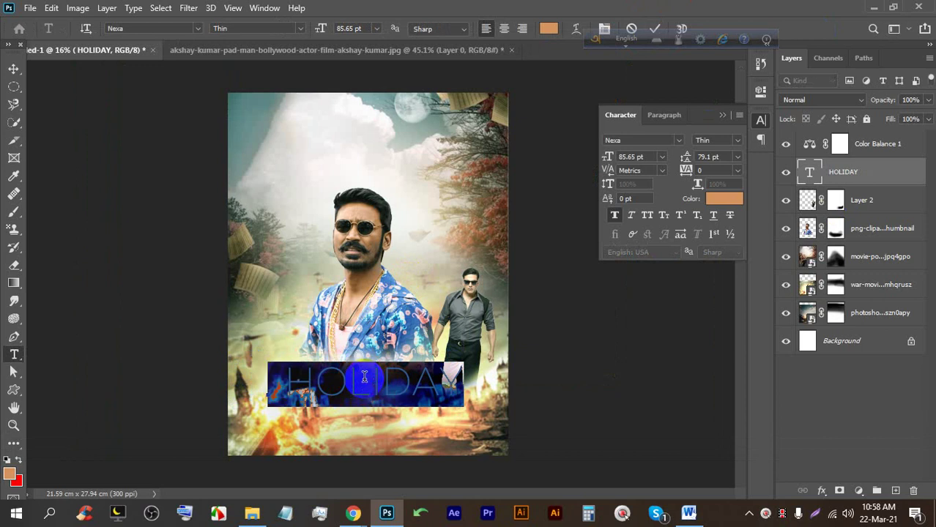
pyautogui.click(654, 27)
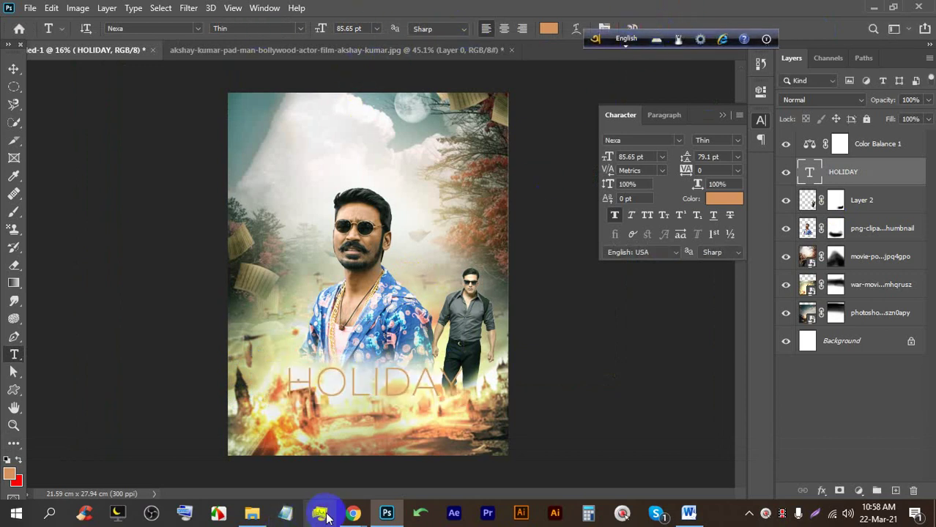
# Switch to Chrome, search for DAFONT in a new tab and open the DaFont website.
pyautogui.moveTo(355, 510)
pyautogui.click(293, 464)
pyautogui.click(747, 11)
pyautogui.click(468, 33)
pyautogui.write('DA')
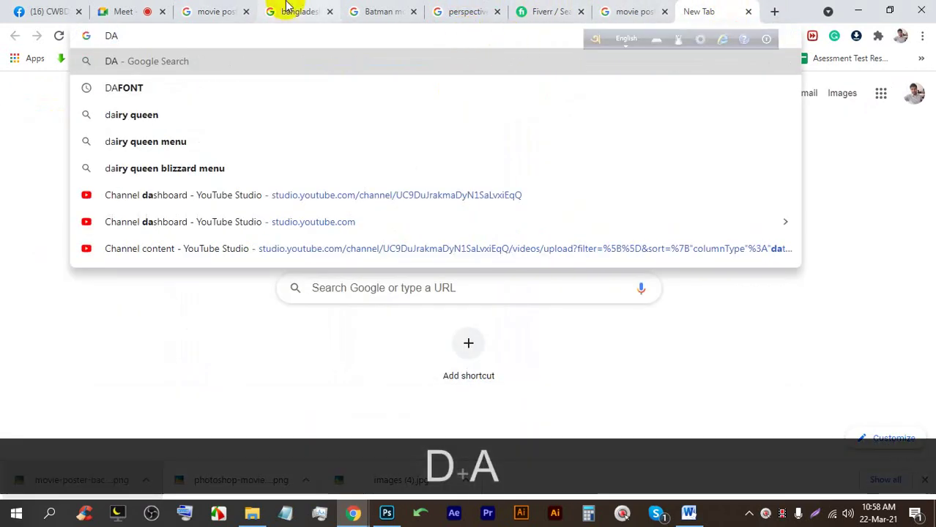
pyautogui.press('Down')
pyautogui.press('Return')
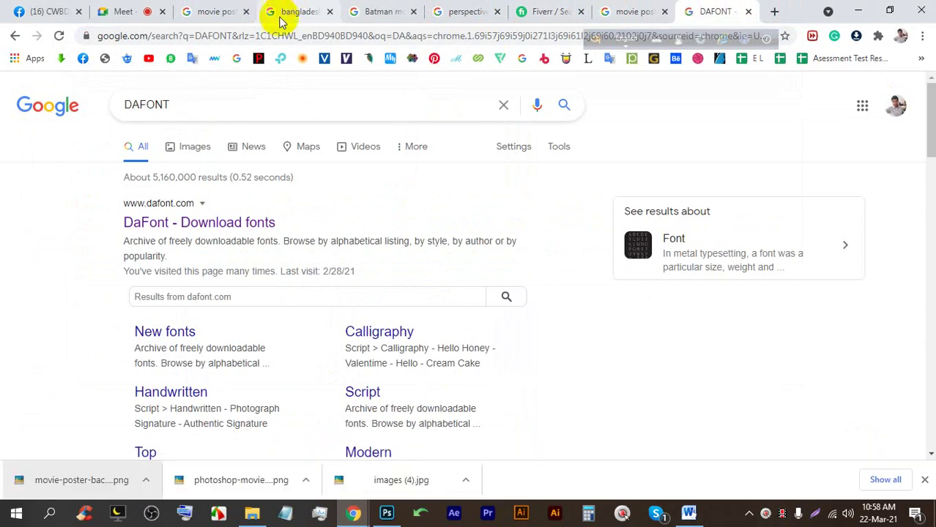
pyautogui.click(154, 221)
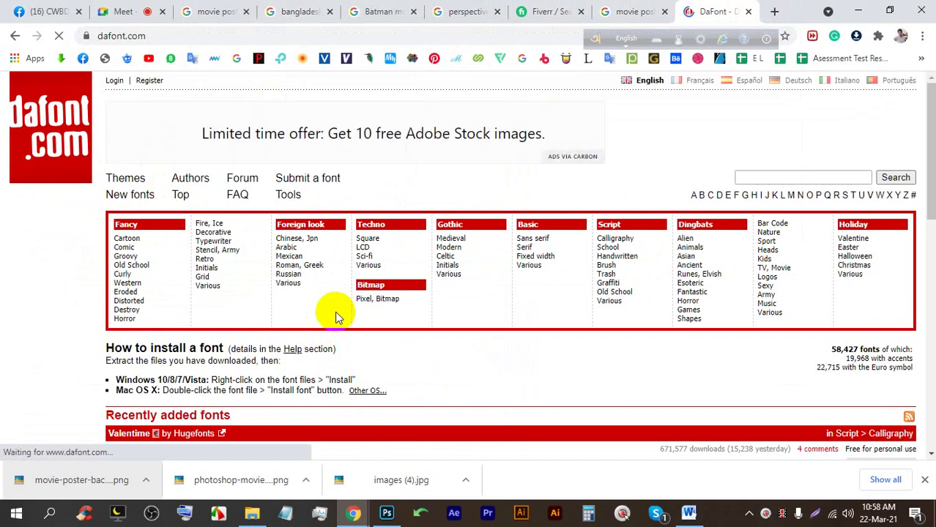
# Open the Horror category of the Fancy fonts on DaFont.
pyautogui.scroll(-1, 339, 308)
pyautogui.scroll(-1, 340, 307)
pyautogui.scroll(3, 339, 307)
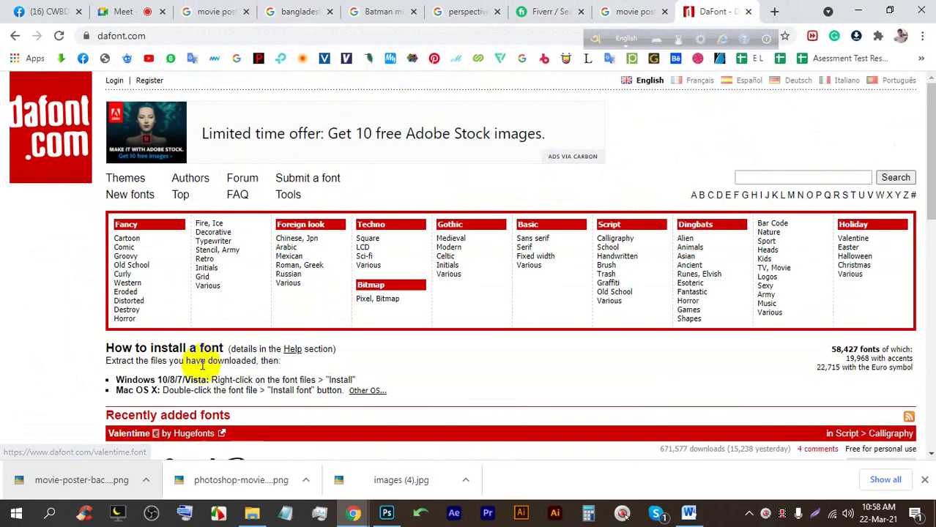
pyautogui.click(124, 319)
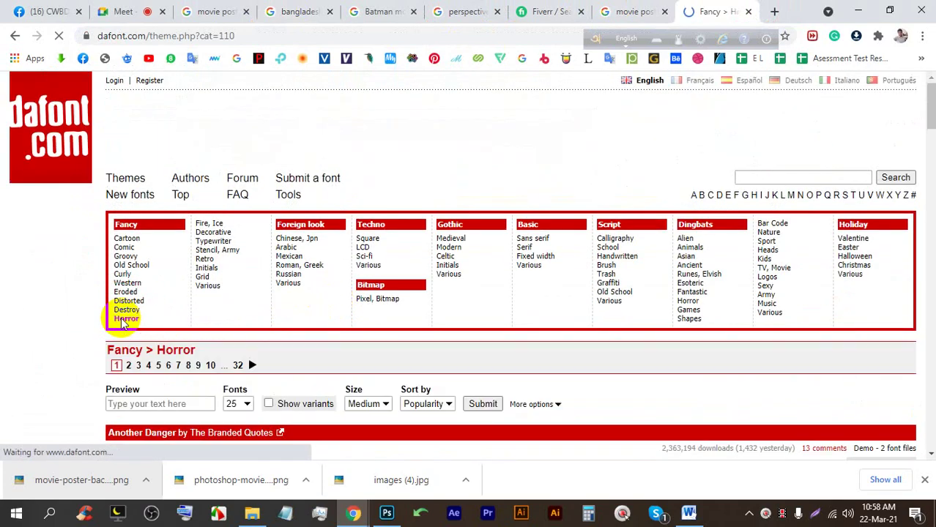
# Browse the Horror fonts for a suitable title typeface and download The Macabre.
pyautogui.scroll(-6, 396, 391)
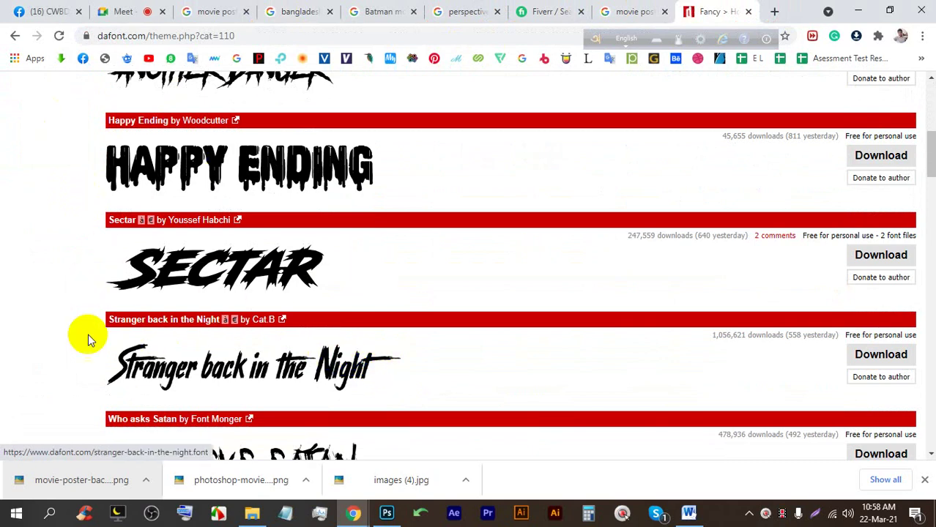
pyautogui.scroll(-6, 286, 344)
pyautogui.scroll(-1, 285, 338)
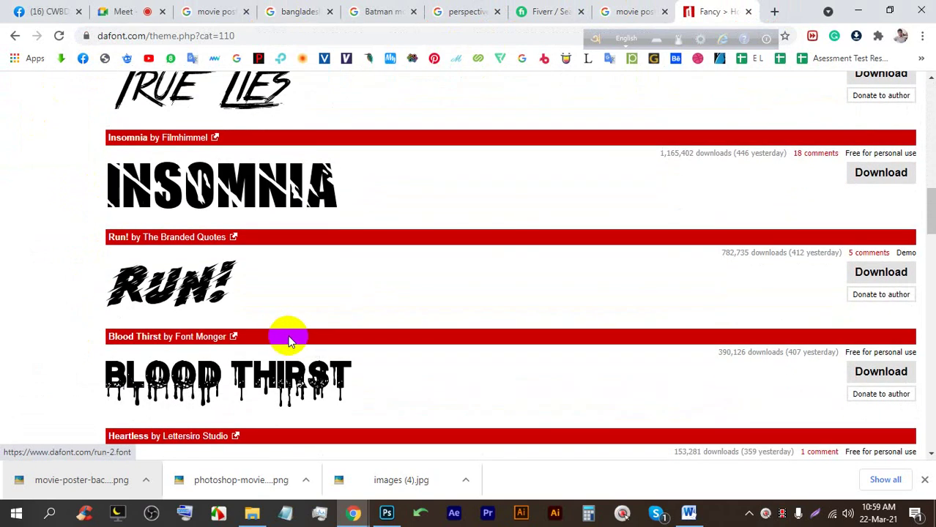
pyautogui.scroll(-2, 300, 321)
pyautogui.scroll(-3, 308, 320)
pyautogui.scroll(5, 326, 314)
pyautogui.scroll(-1, 344, 309)
pyautogui.scroll(3, 345, 307)
pyautogui.scroll(-15, 352, 296)
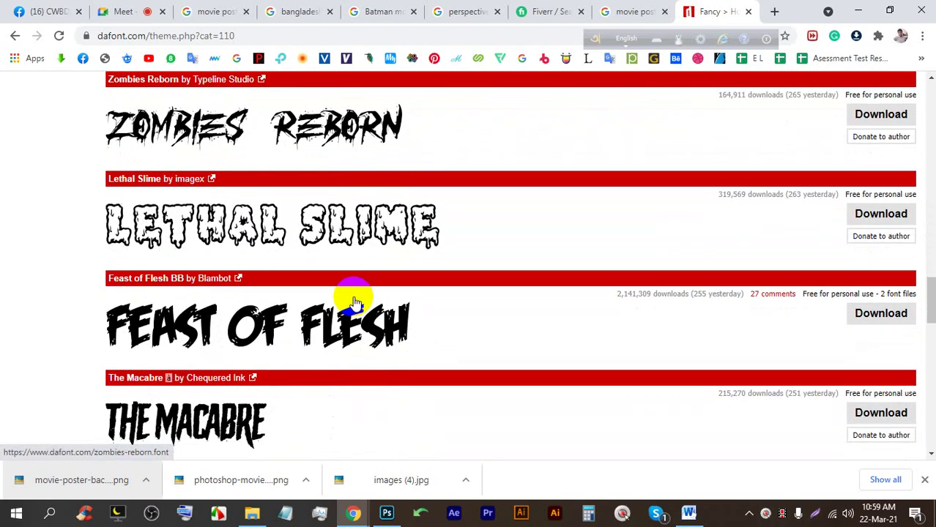
pyautogui.scroll(3, 359, 293)
pyautogui.scroll(4, 362, 293)
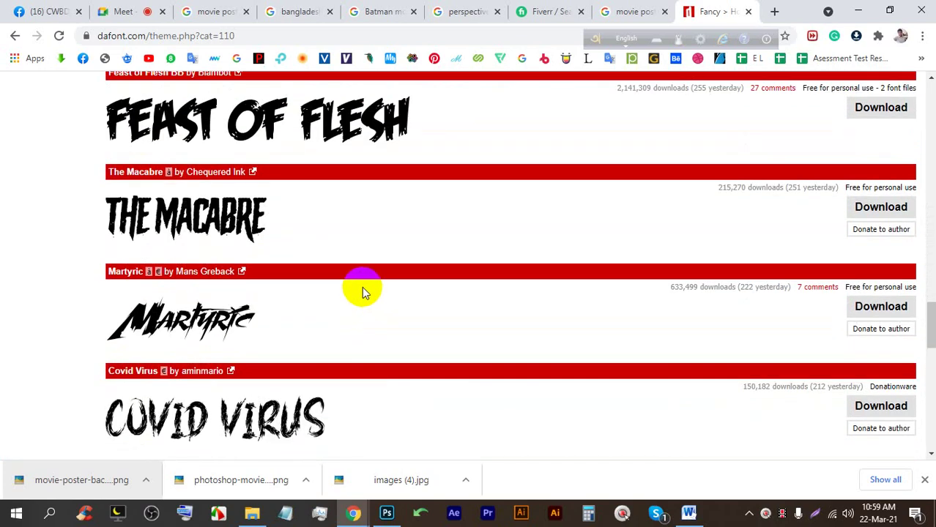
pyautogui.scroll(1, 362, 291)
pyautogui.scroll(-9, 362, 291)
pyautogui.scroll(1, 366, 287)
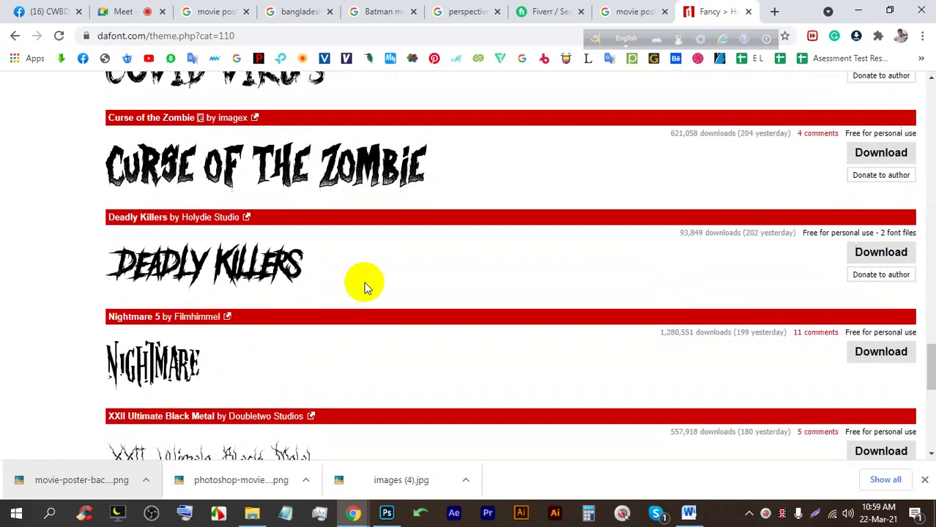
pyautogui.scroll(-10, 368, 284)
pyautogui.scroll(11, 368, 285)
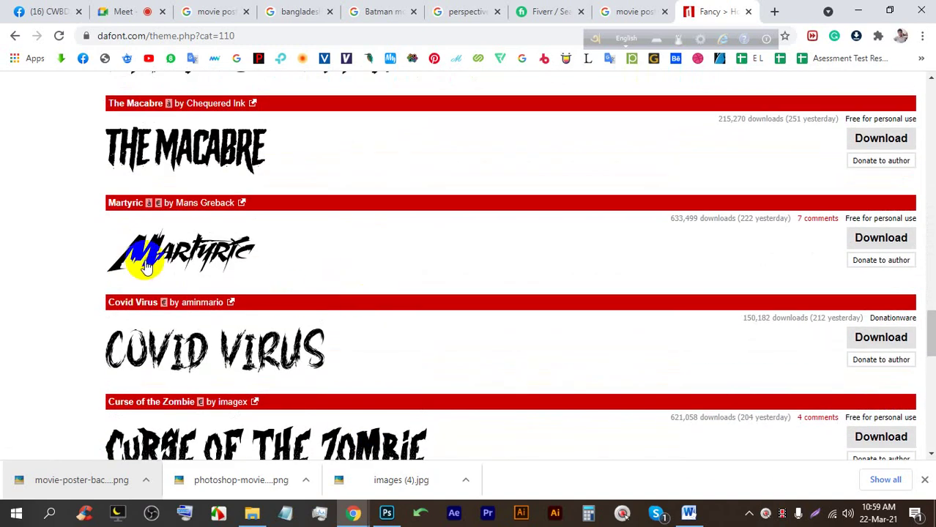
pyautogui.scroll(2, 147, 267)
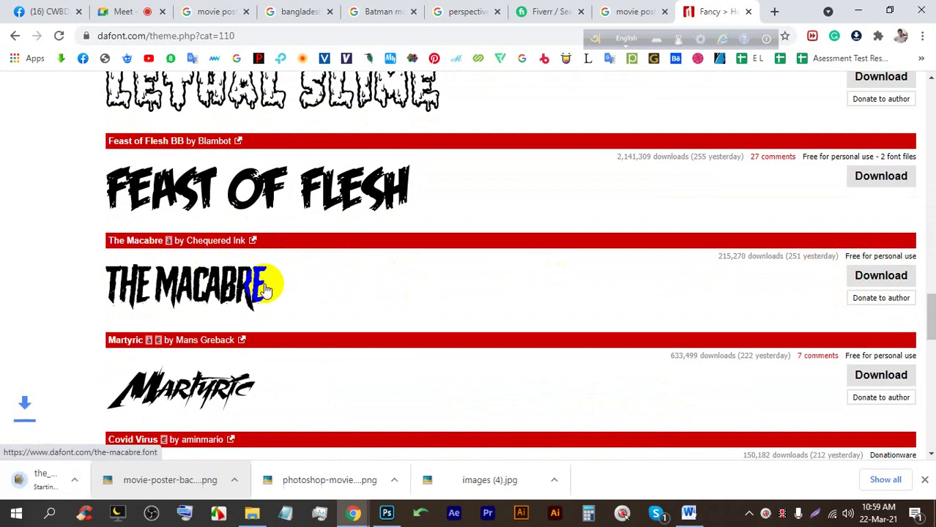
# Open the downloaded the_macabre.zip, install the font The Macabre.otf and switch back to Photoshop.
pyautogui.click(76, 482)
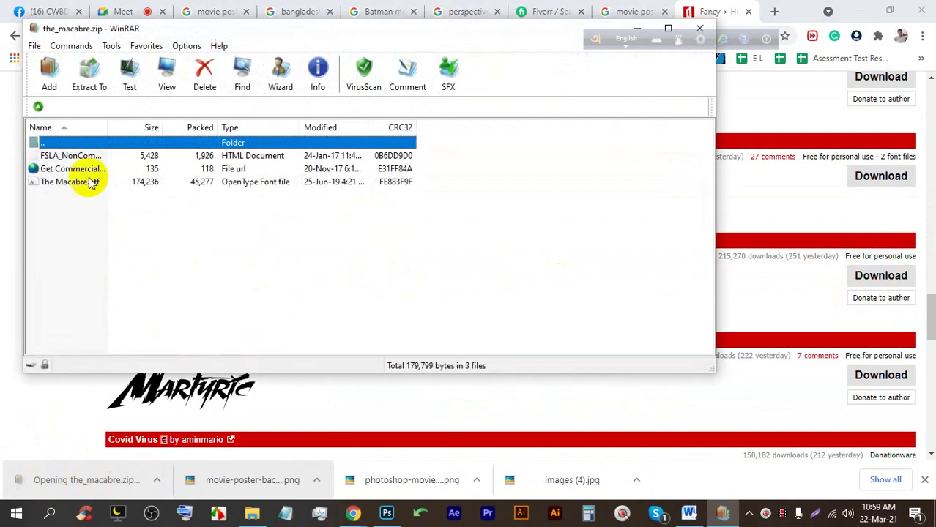
pyautogui.doubleClick(67, 157)
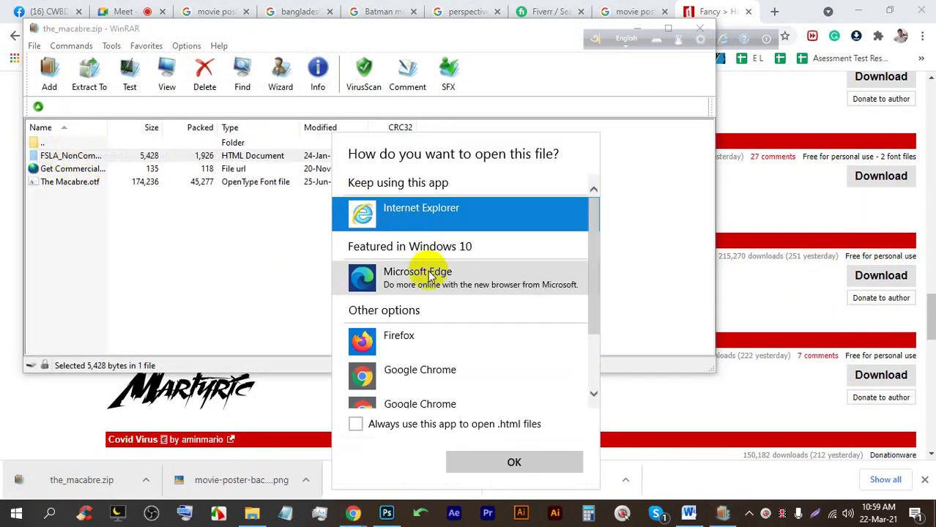
pyautogui.click(42, 183)
pyautogui.click(46, 184)
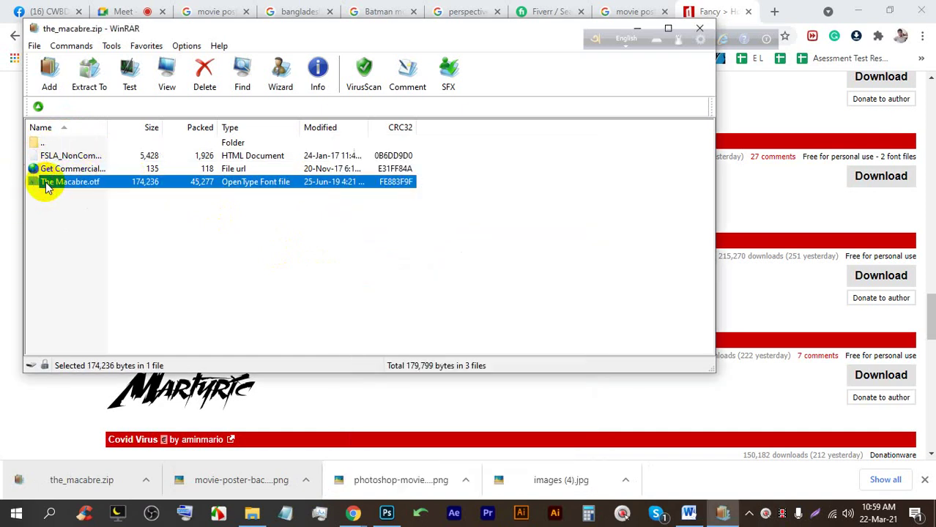
pyautogui.doubleClick(66, 183)
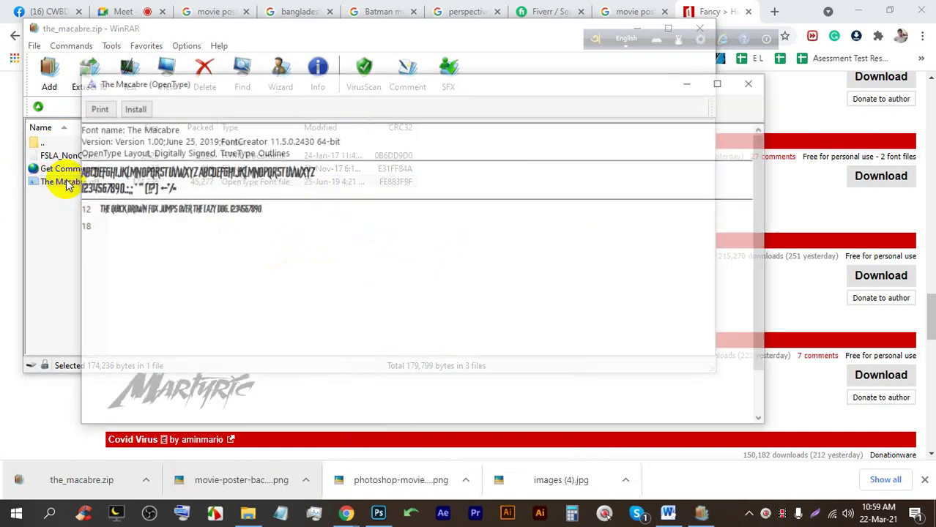
pyautogui.click(134, 108)
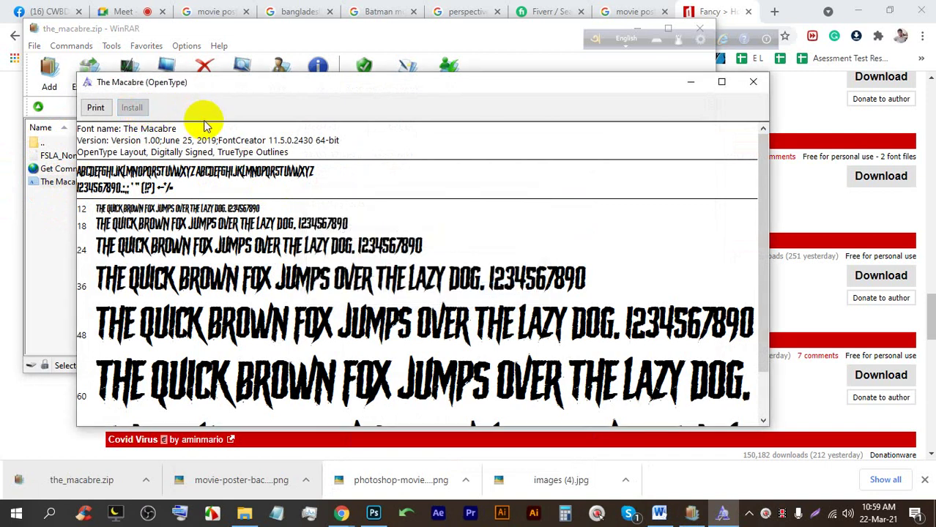
pyautogui.click(402, 317)
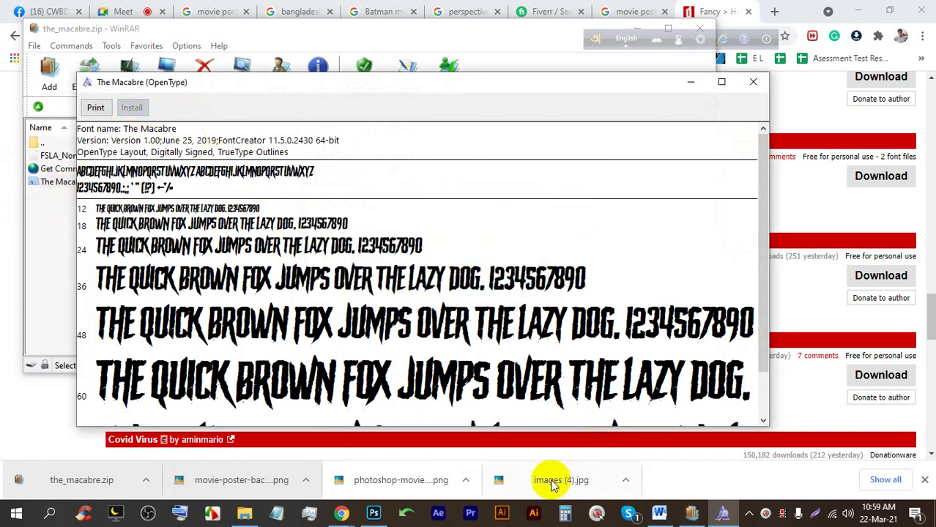
pyautogui.click(373, 513)
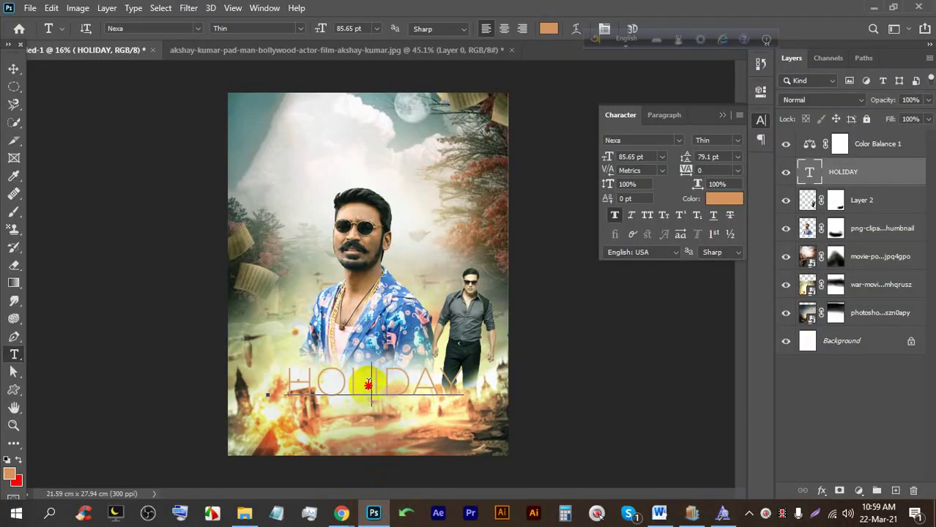
pyautogui.doubleClick(375, 376)
pyautogui.hotkey('ctrl', 'h')
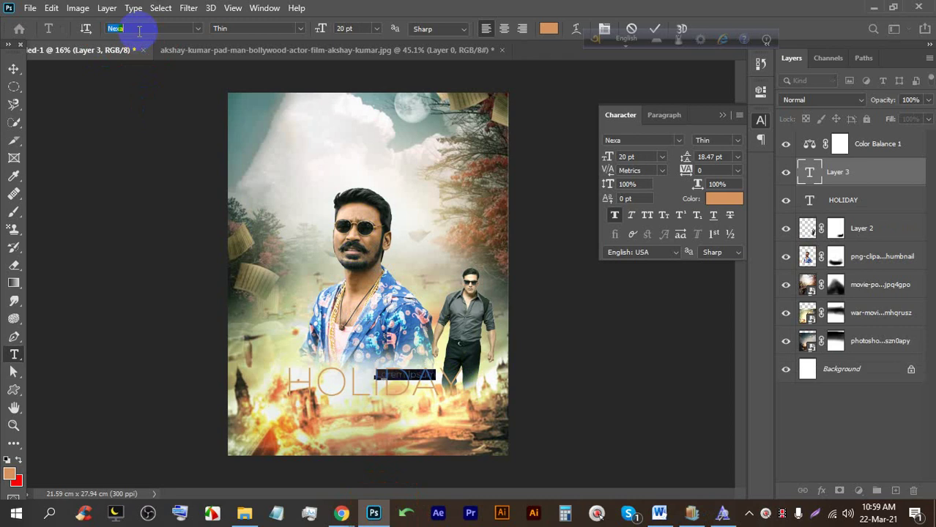
pyautogui.write('the Macabre')
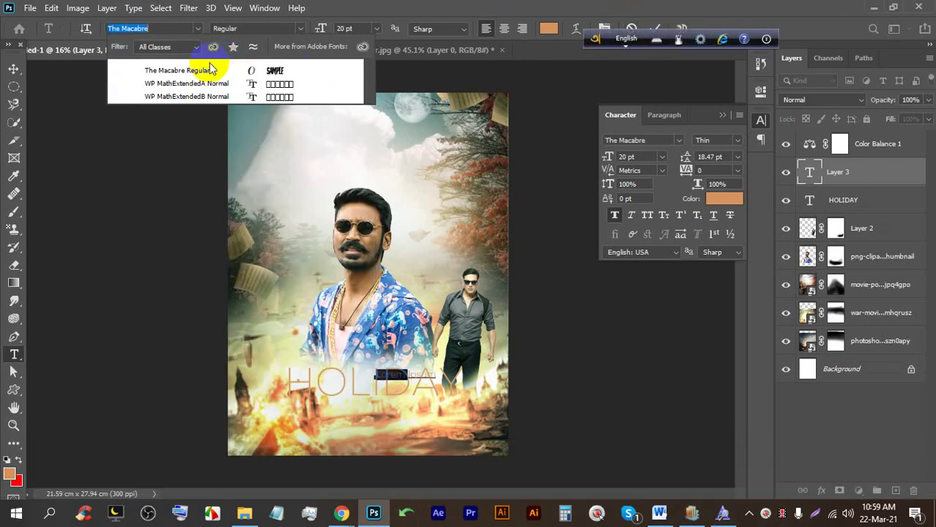
pyautogui.click(177, 71)
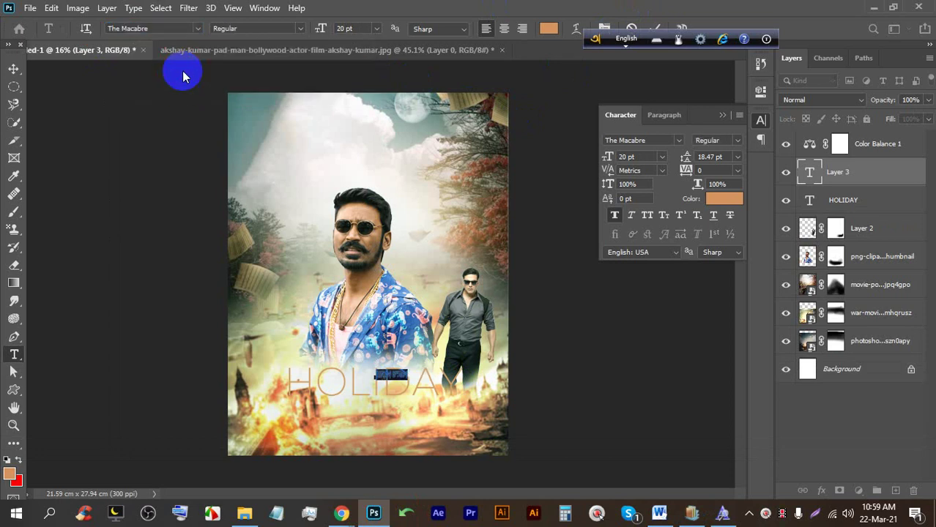
pyautogui.click(632, 29)
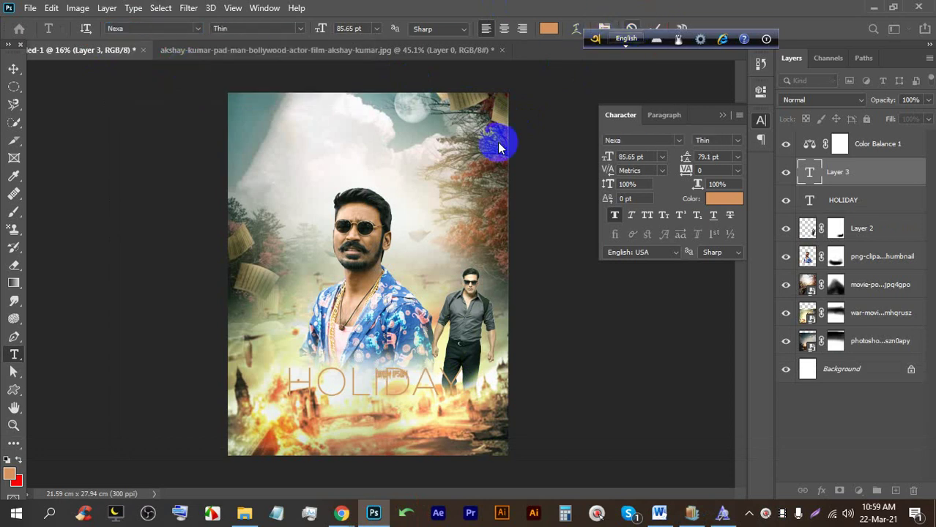
# Change the font of the HOLIDAY title to The Macabre Regular.
pyautogui.doubleClick(356, 382)
pyautogui.click(133, 28)
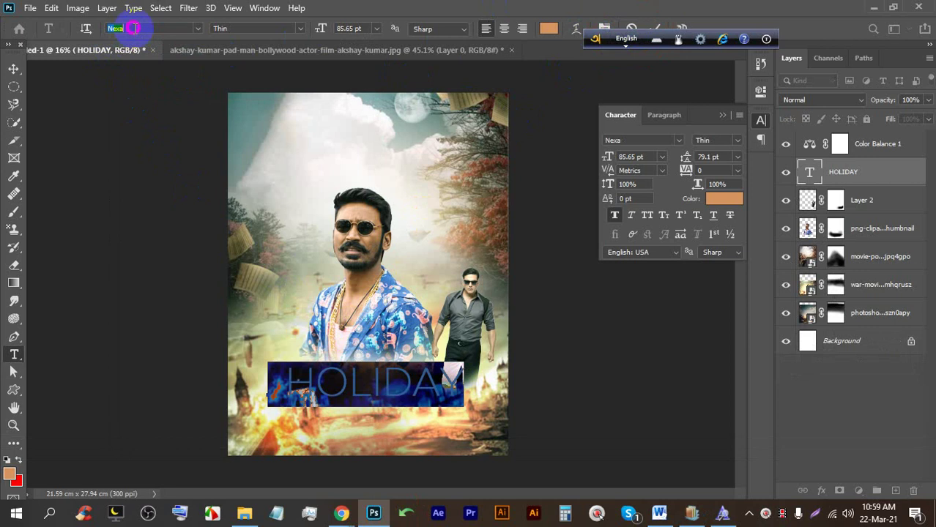
pyautogui.write('THE M')
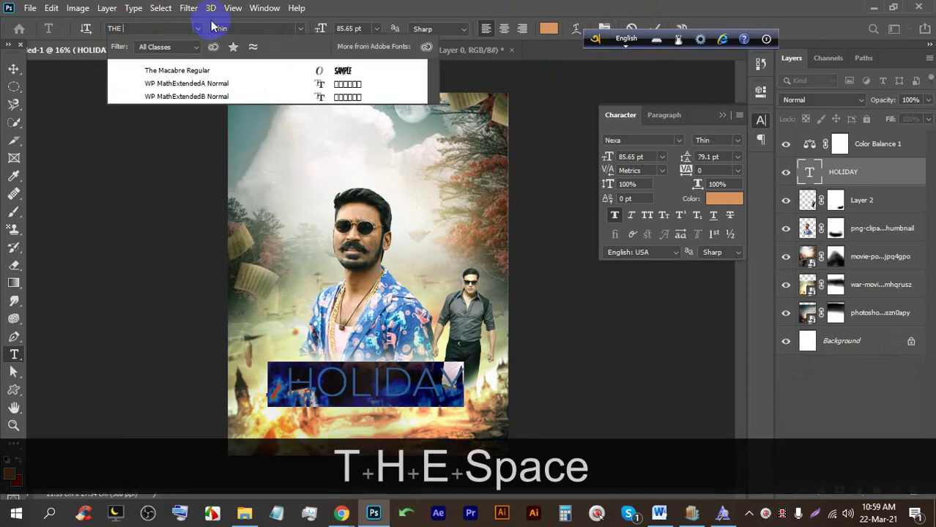
pyautogui.click(192, 70)
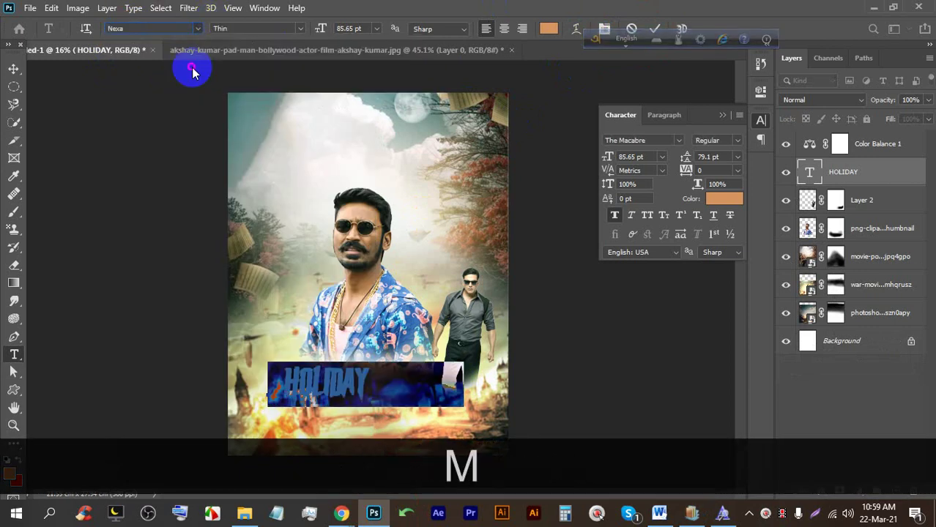
pyautogui.click(654, 27)
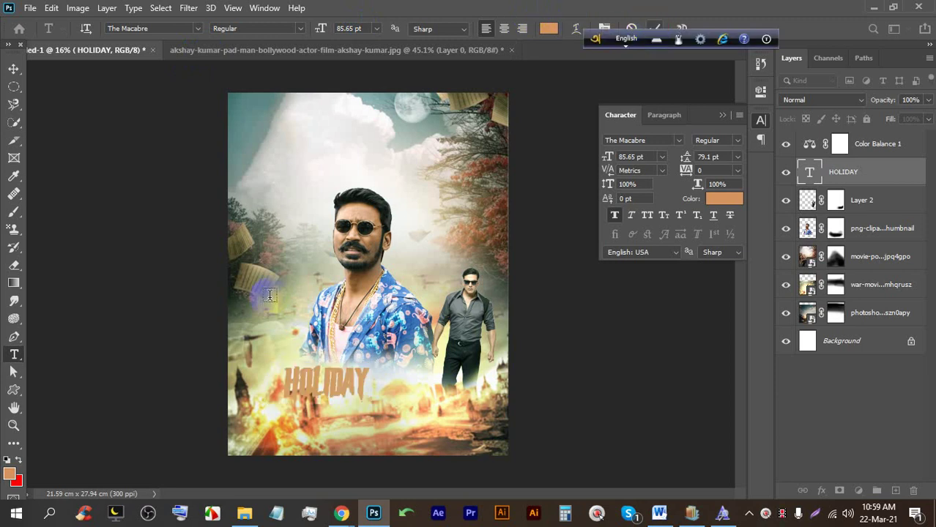
# Enlarge the HOLIDAY title to 169.31 pt and centre it over the lower part of the poster.
pyautogui.hotkey('ctrl', 't')
pyautogui.moveTo(316, 363); pyautogui.dragTo(347, 374)
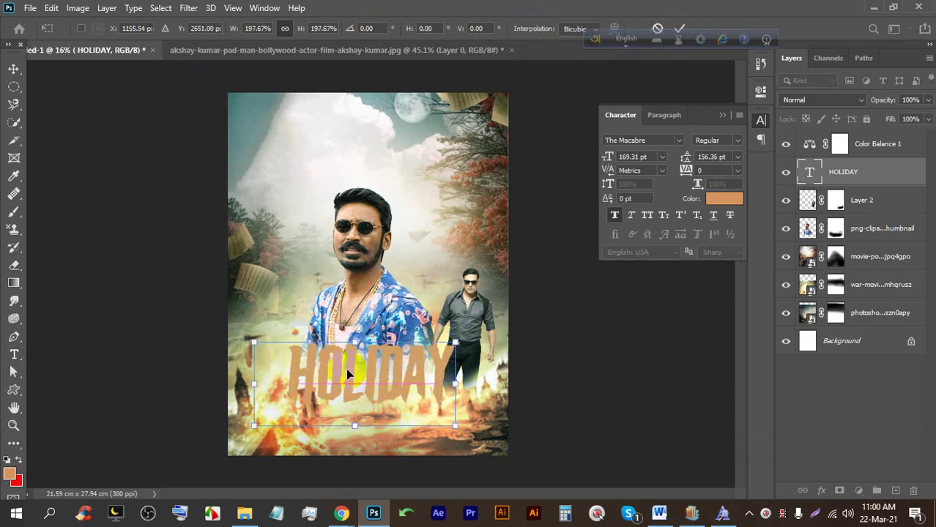
pyautogui.click(679, 28)
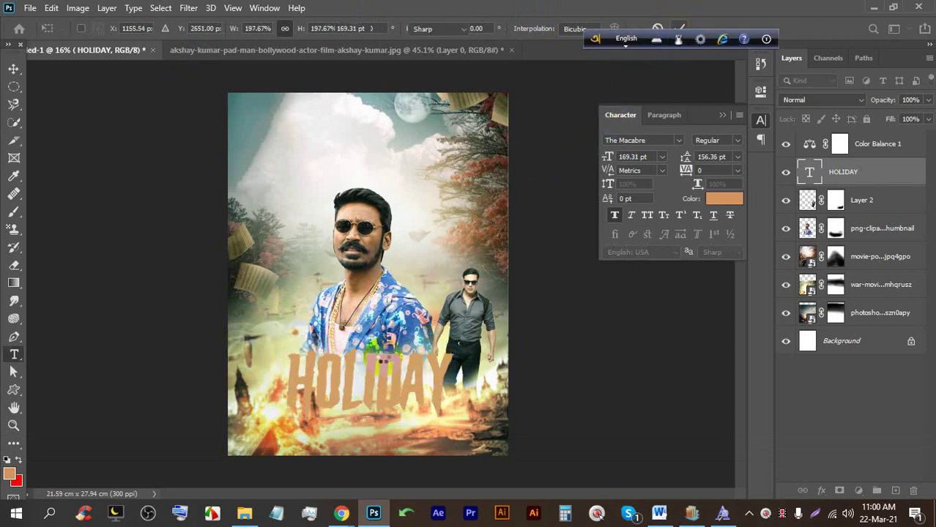
# Recolour the HOLIDAY title from orange to a pinkish red.
pyautogui.doubleClick(374, 359)
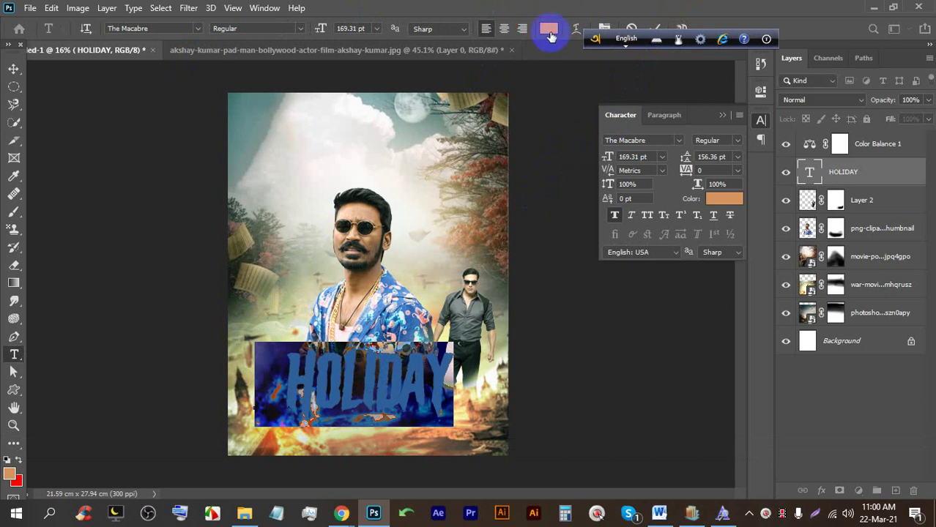
pyautogui.click(549, 29)
pyautogui.moveTo(589, 125); pyautogui.dragTo(574, 101)
pyautogui.moveTo(653, 124); pyautogui.dragTo(700, 143)
pyautogui.click(763, 123)
pyautogui.click(861, 109)
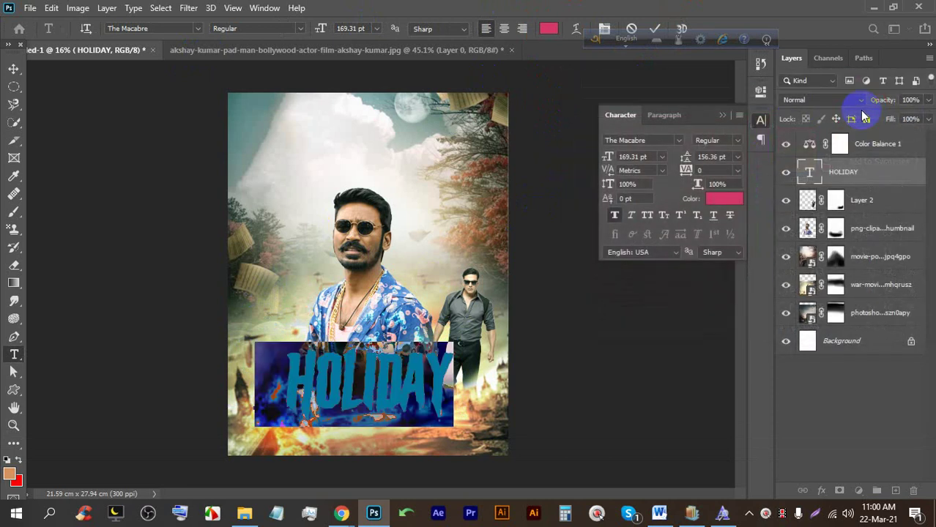
pyautogui.click(651, 27)
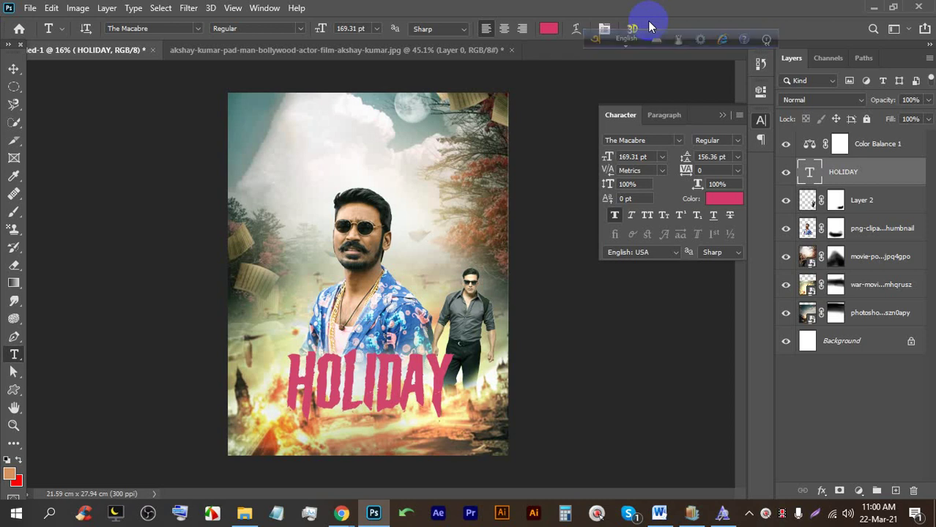
# Switch to Chrome and examine the title styling of the IO and PET DOG posters in the movie poster image results.
pyautogui.scroll(5, 385, 422)
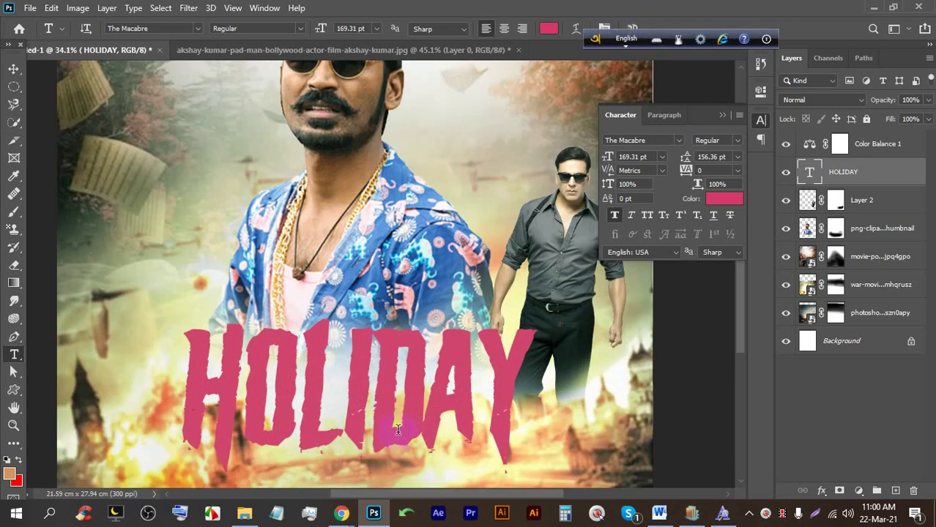
pyautogui.scroll(-2, 386, 422)
pyautogui.click(341, 513)
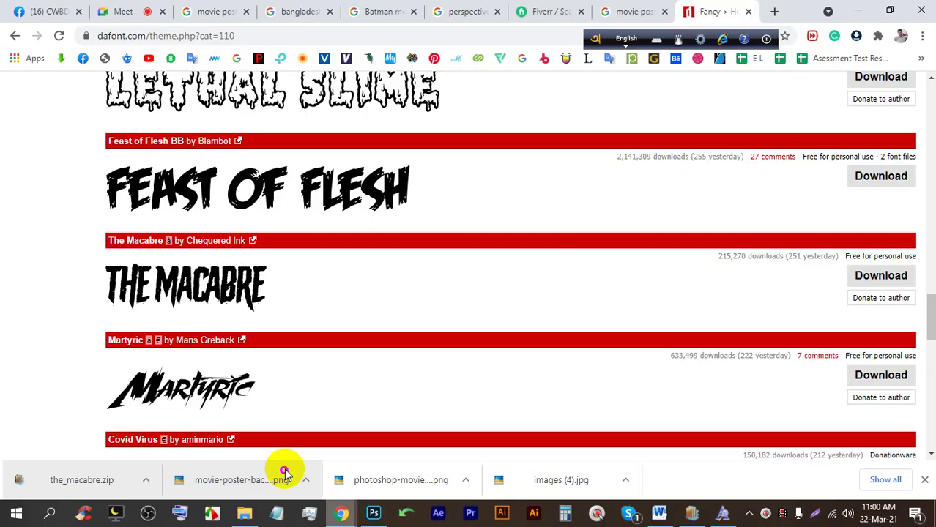
pyautogui.click(210, 11)
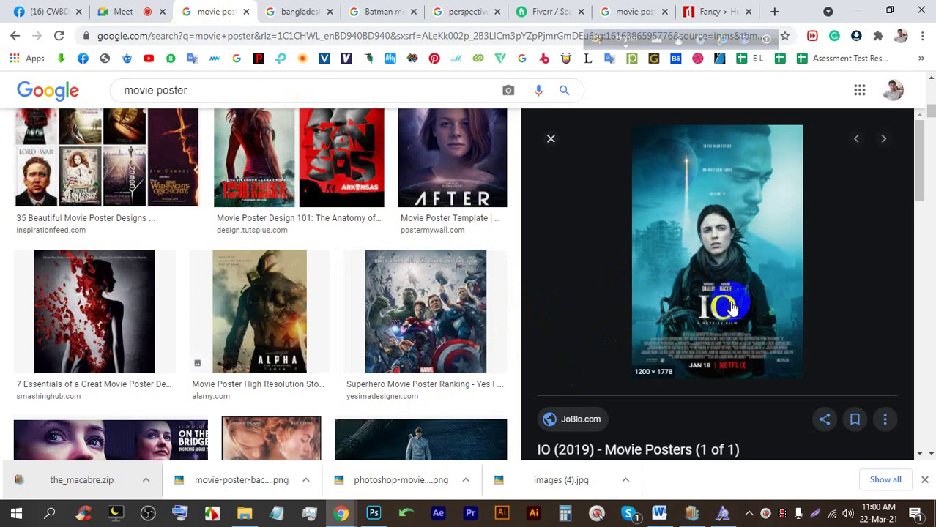
pyautogui.scroll(-5, 719, 341)
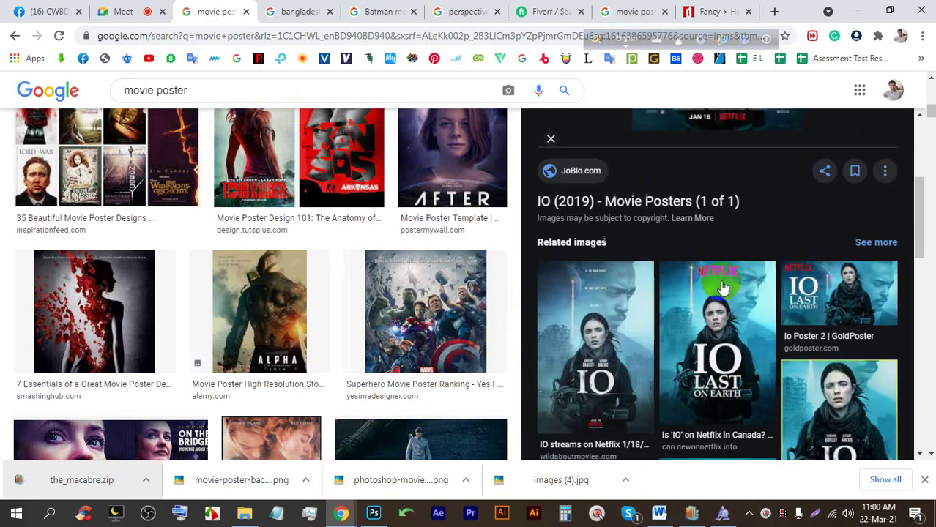
pyautogui.click(599, 216)
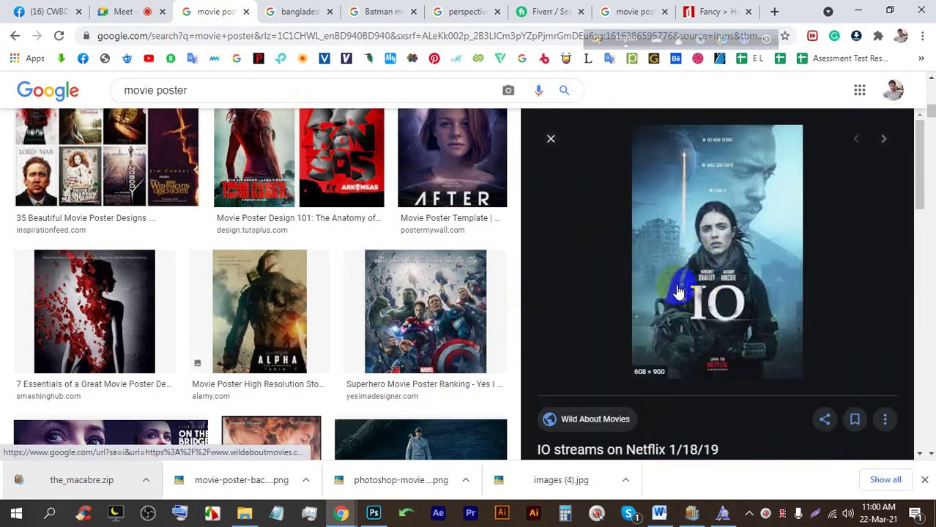
pyautogui.scroll(-4, 239, 294)
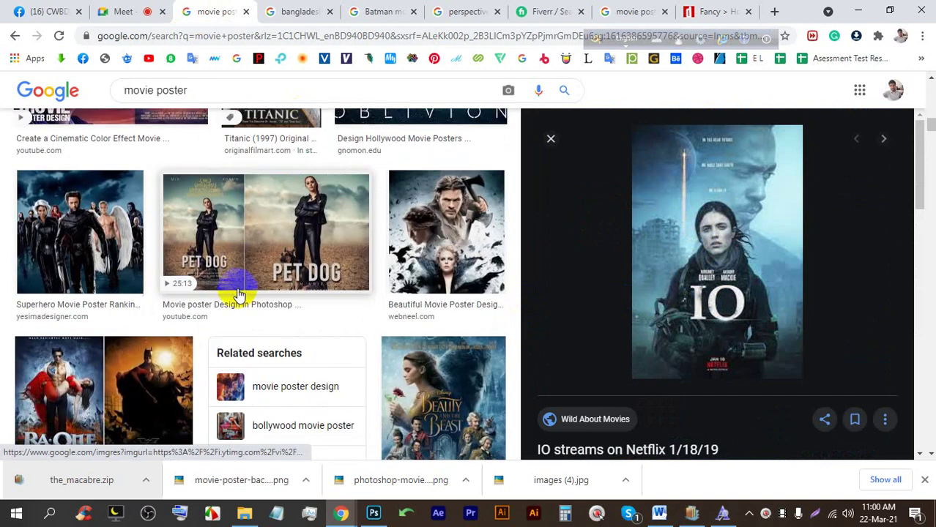
pyautogui.click(309, 235)
pyautogui.scroll(9, 44, 299)
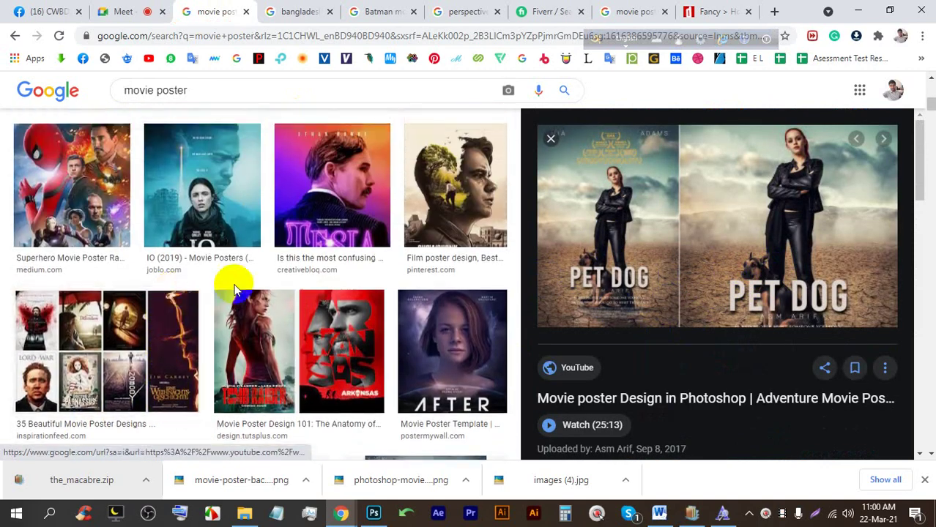
pyautogui.scroll(2, 234, 289)
pyautogui.click(250, 313)
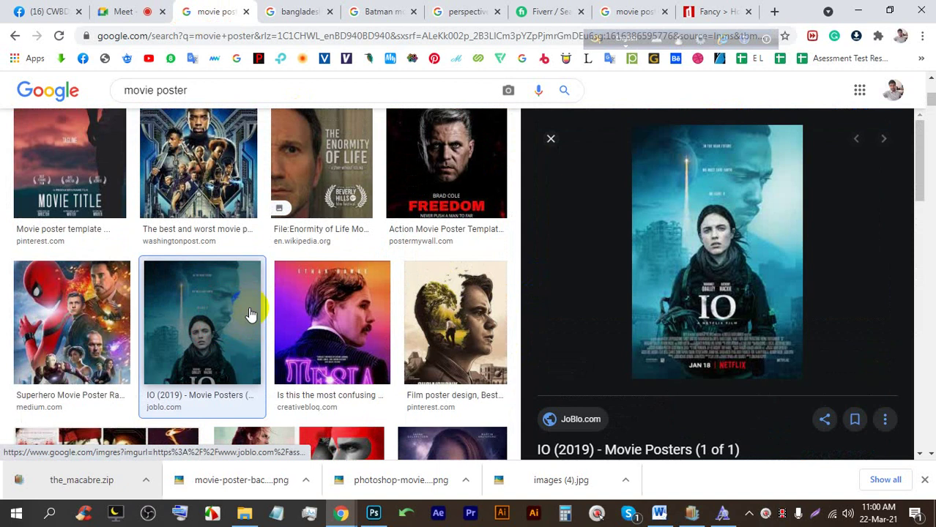
# Search for wall in a new tab and browse the image results for a wall texture.
pyautogui.click(773, 11)
pyautogui.click(639, 284)
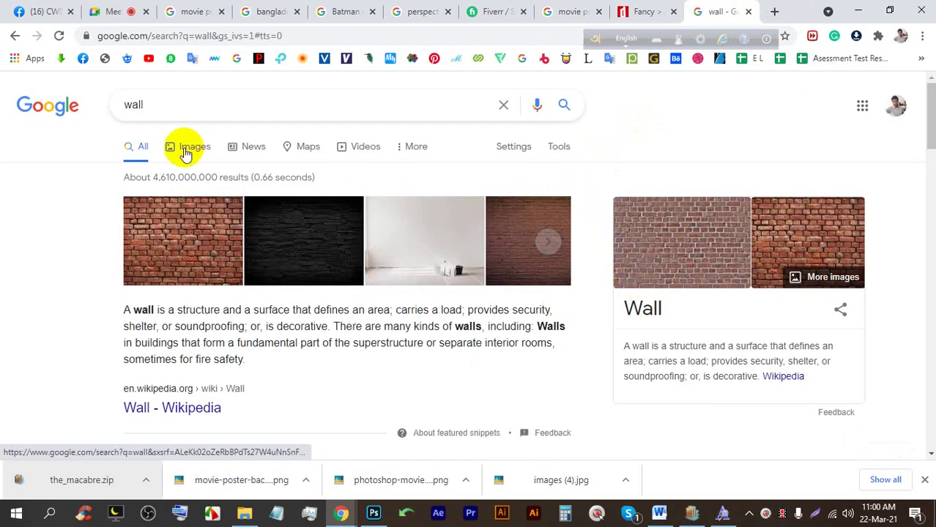
pyautogui.click(186, 151)
pyautogui.scroll(-2, 468, 220)
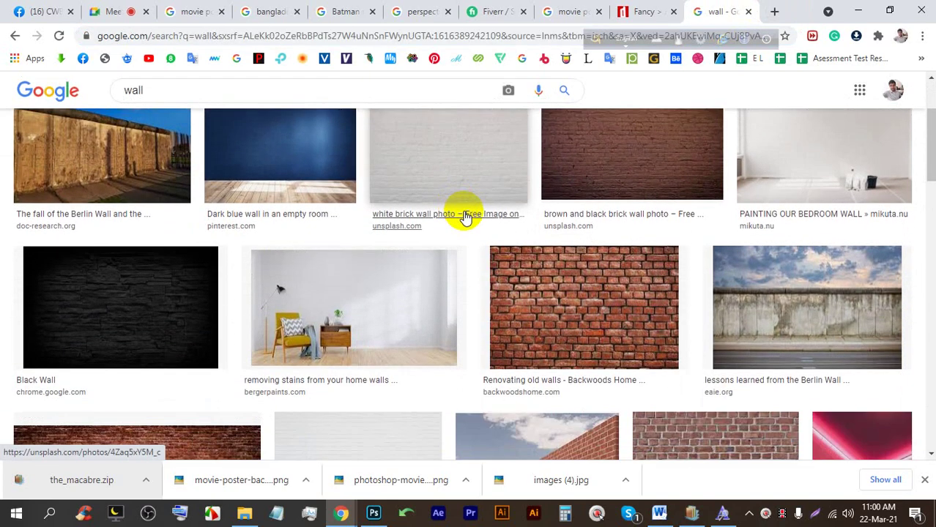
pyautogui.scroll(-4, 465, 218)
pyautogui.scroll(-6, 366, 263)
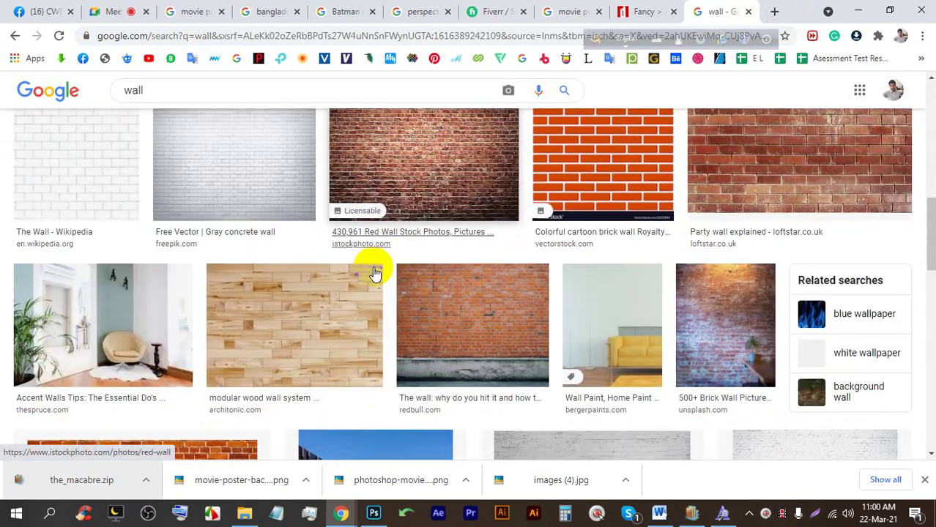
# Preview the white brick wall and wood floor photo and save it as 16343163-brick-wall-and-wood-floor.jpg in Downloads.
pyautogui.click(790, 262)
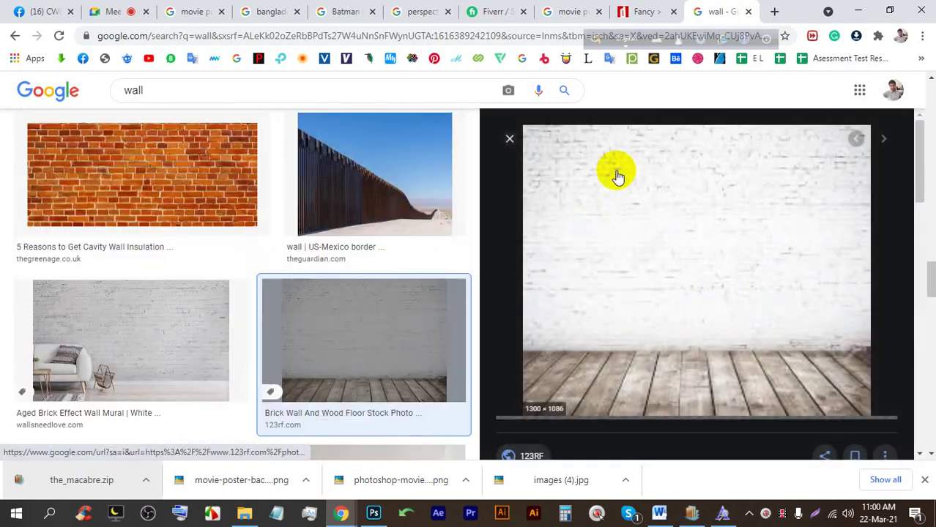
pyautogui.scroll(-3, 651, 236)
pyautogui.scroll(3, 681, 233)
pyautogui.rightClick(692, 184)
pyautogui.click(711, 355)
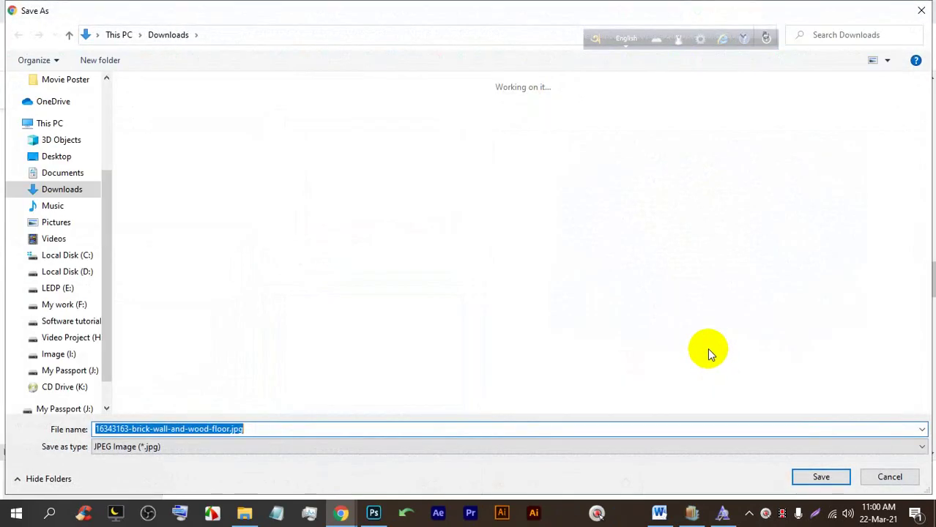
pyautogui.press('Return')
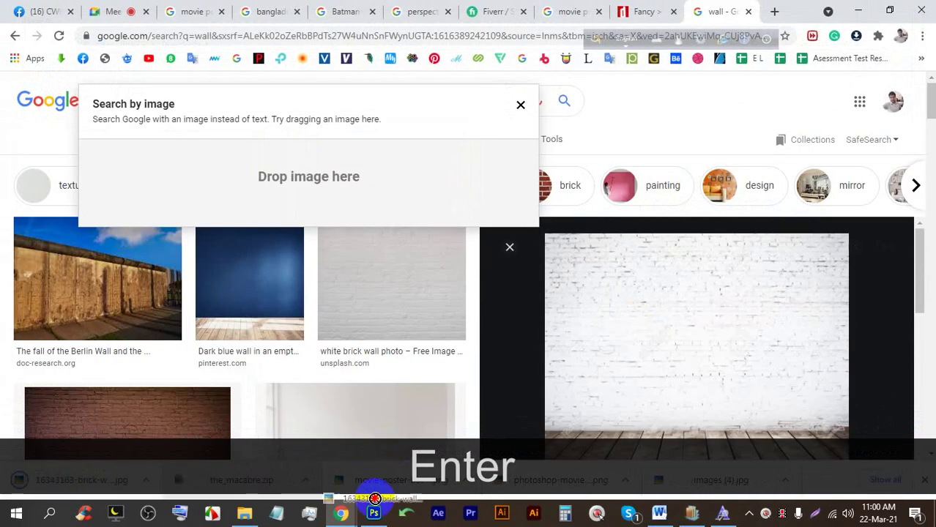
# Place the downloaded brick wall image into the Photoshop poster above the title layer, enlarging and positioning it to cover the HOLIDAY lettering.
pyautogui.click(374, 512)
pyautogui.hotkey('ctrl', 't')
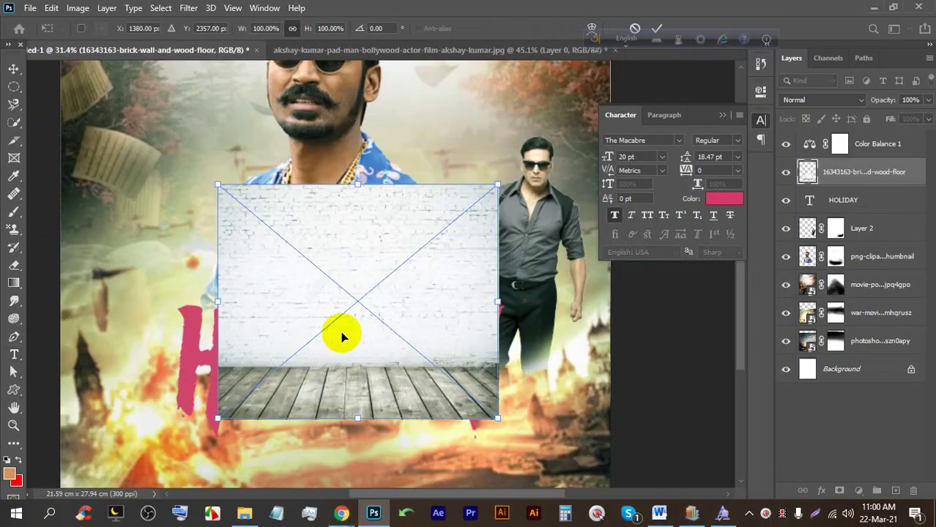
pyautogui.moveTo(338, 330); pyautogui.dragTo(313, 394)
pyautogui.moveTo(466, 394); pyautogui.dragTo(533, 382)
pyautogui.moveTo(320, 403); pyautogui.dragTo(296, 403)
pyautogui.click(661, 31)
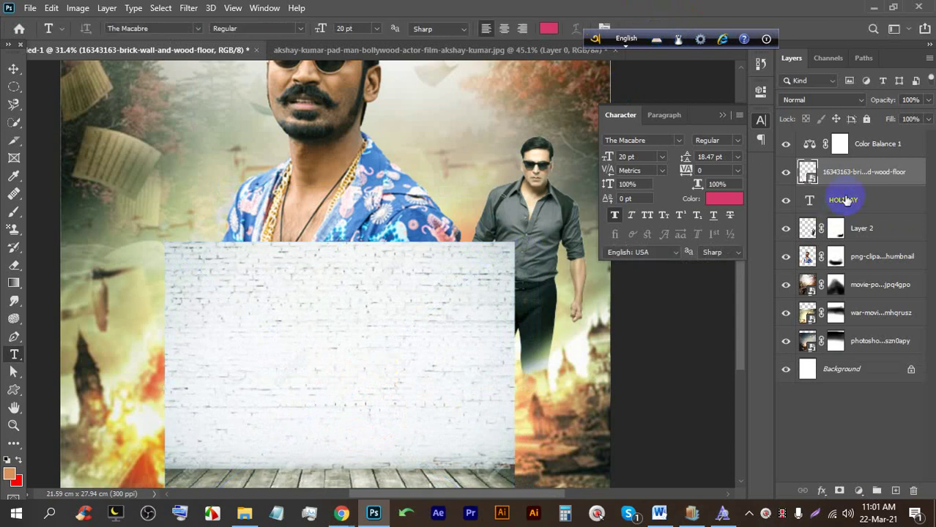
# Clip the brick wall image to the HOLIDAY text layer with a clipping mask.
pyautogui.rightClick(845, 179)
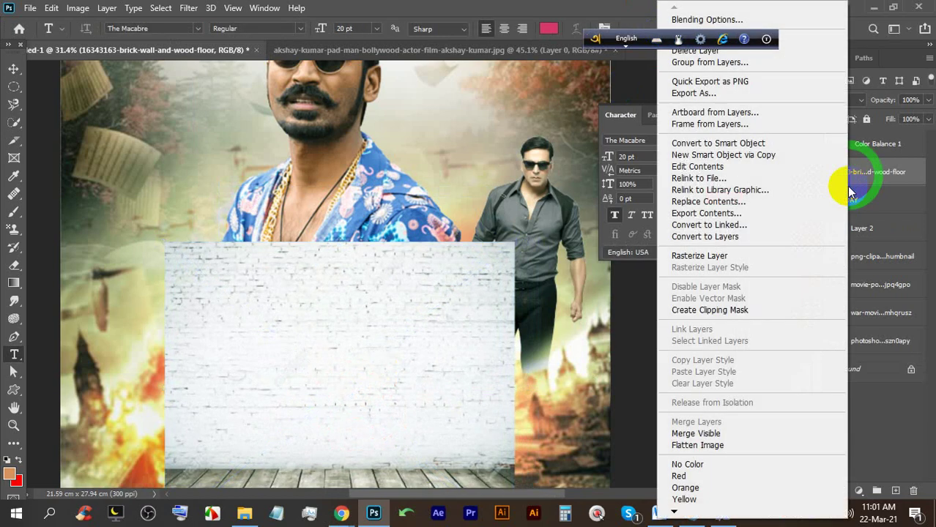
pyautogui.click(709, 311)
pyautogui.scroll(-2, 334, 319)
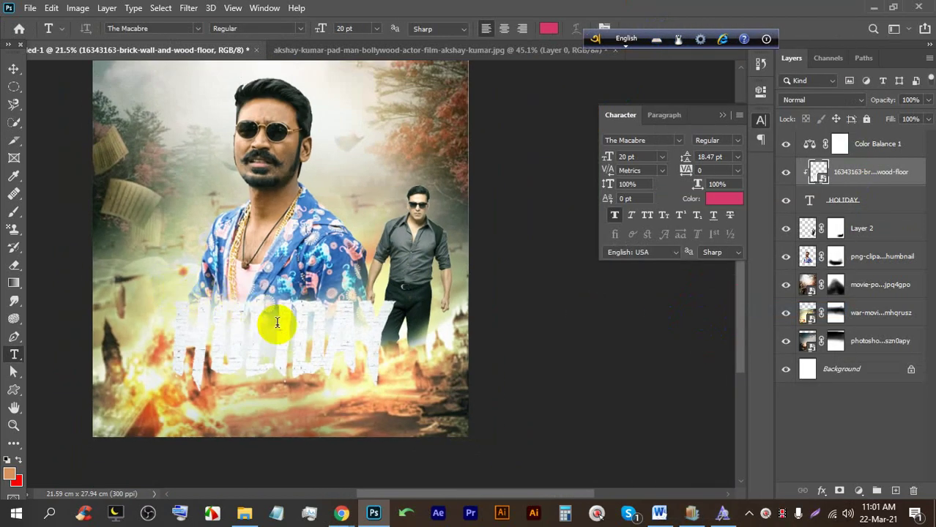
pyautogui.scroll(2, 253, 324)
pyautogui.scroll(-2, 246, 324)
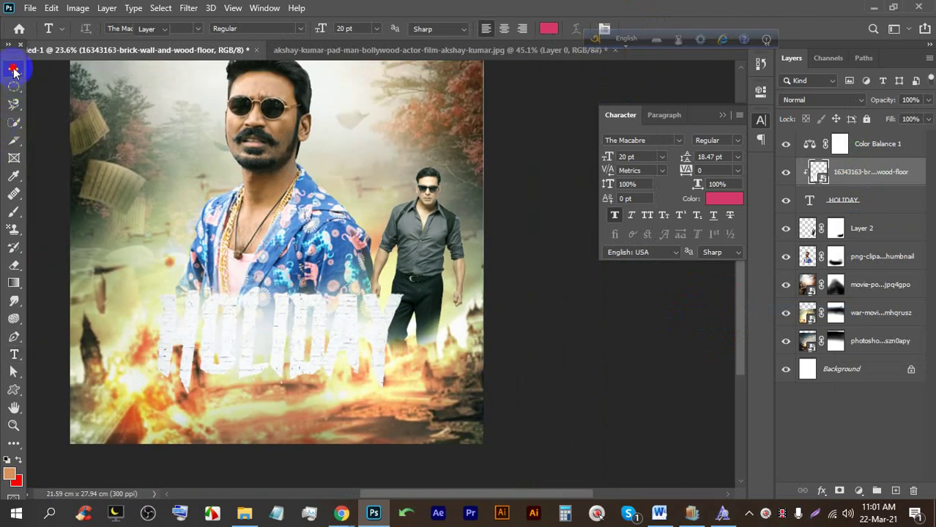
# Move the clipped brick wall image so that its brick texture fills the HOLIDAY letters.
pyautogui.click(13, 70)
pyautogui.moveTo(247, 318); pyautogui.dragTo(305, 341)
pyautogui.scroll(2, 269, 334)
pyautogui.scroll(2, 269, 335)
pyautogui.scroll(-2, 322, 334)
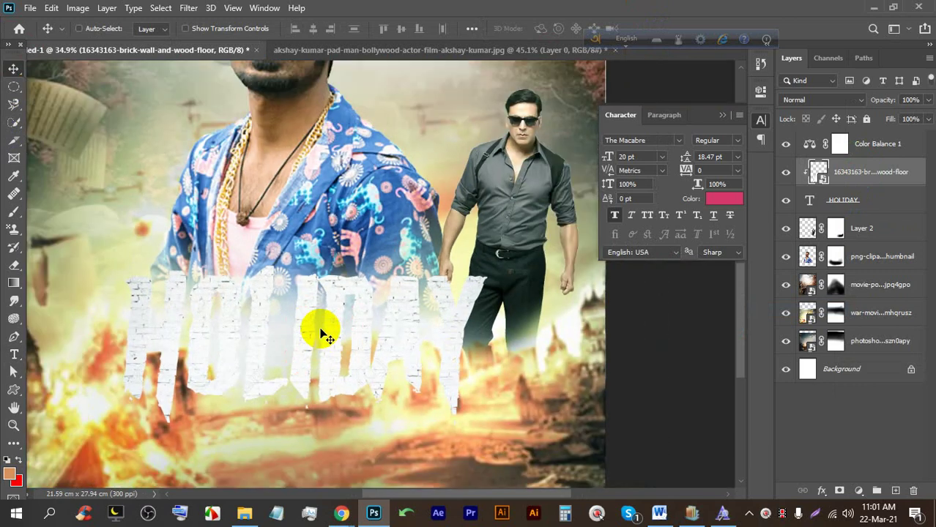
pyautogui.scroll(-2, 337, 348)
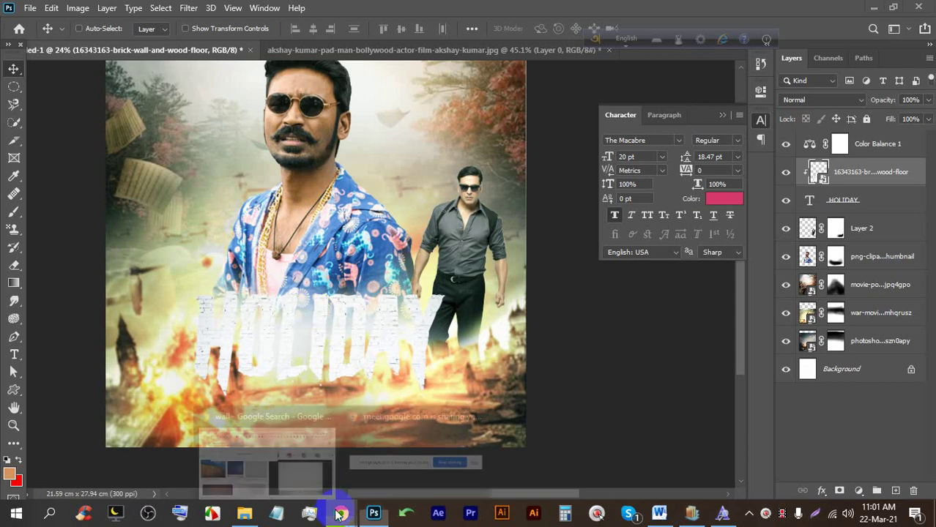
# Switch to Chrome and browse the movie poster image results for title styling references.
pyautogui.click(292, 460)
pyautogui.click(192, 11)
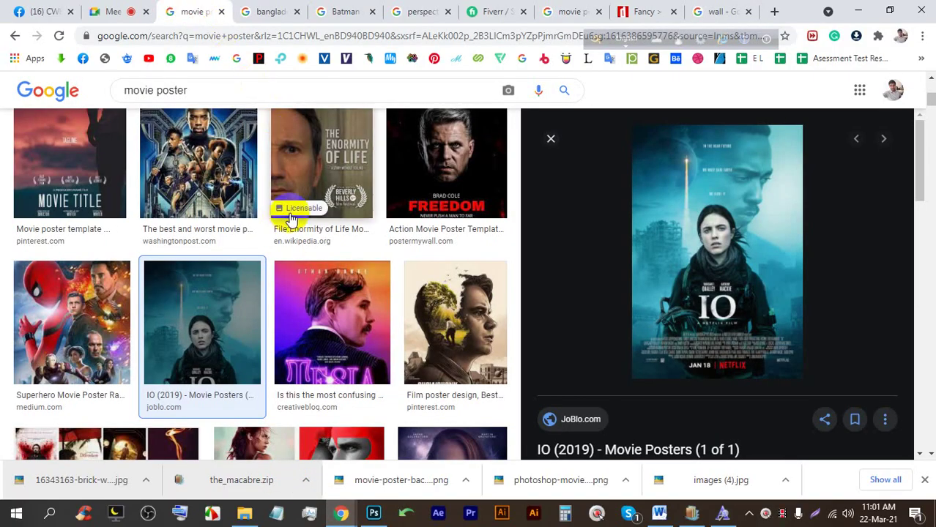
pyautogui.scroll(-3, 296, 212)
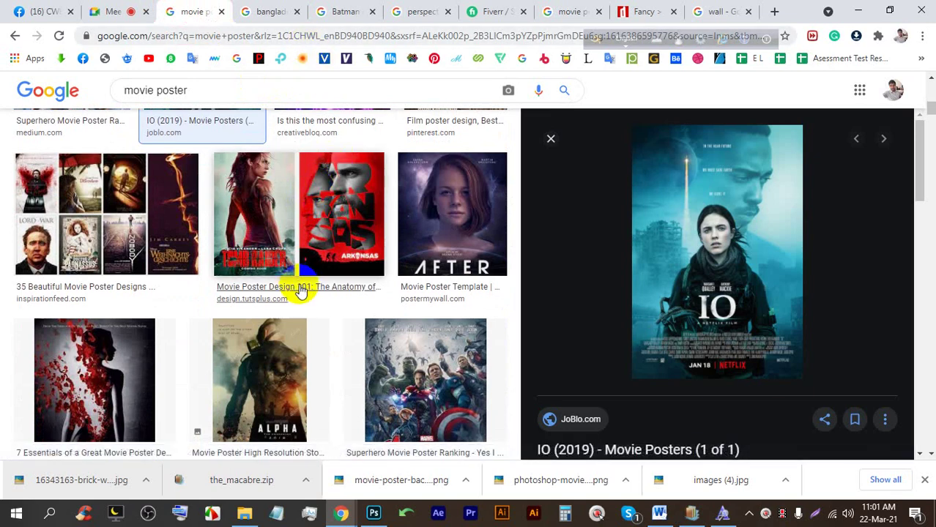
# Return to Photoshop and enable a Color Overlay in the layer style of the brick wall layer.
pyautogui.click(373, 512)
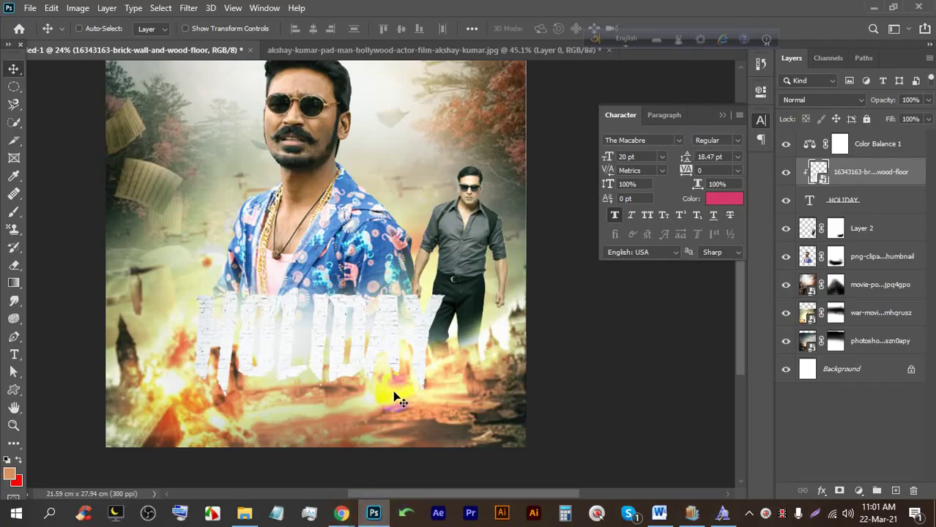
pyautogui.click(791, 172)
pyautogui.click(790, 170)
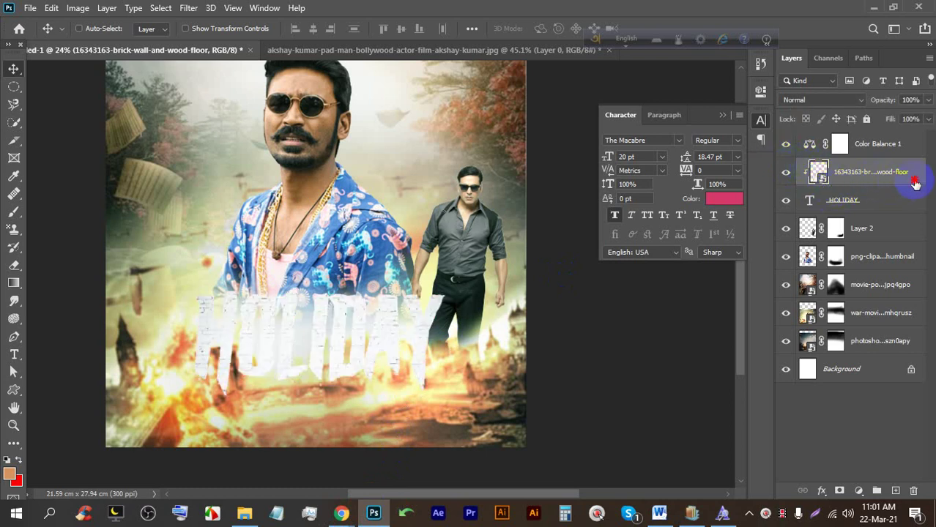
pyautogui.doubleClick(823, 192)
pyautogui.moveTo(457, 132); pyautogui.dragTo(573, 94)
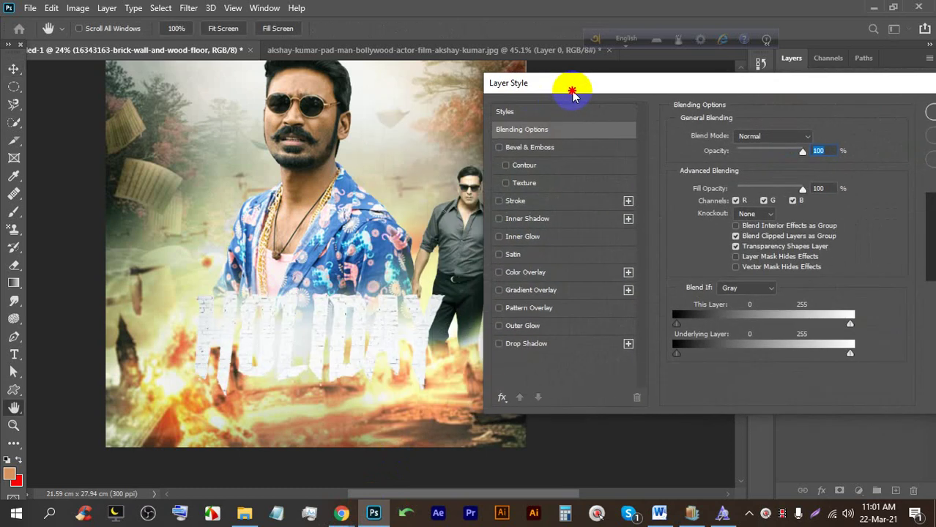
pyautogui.click(543, 272)
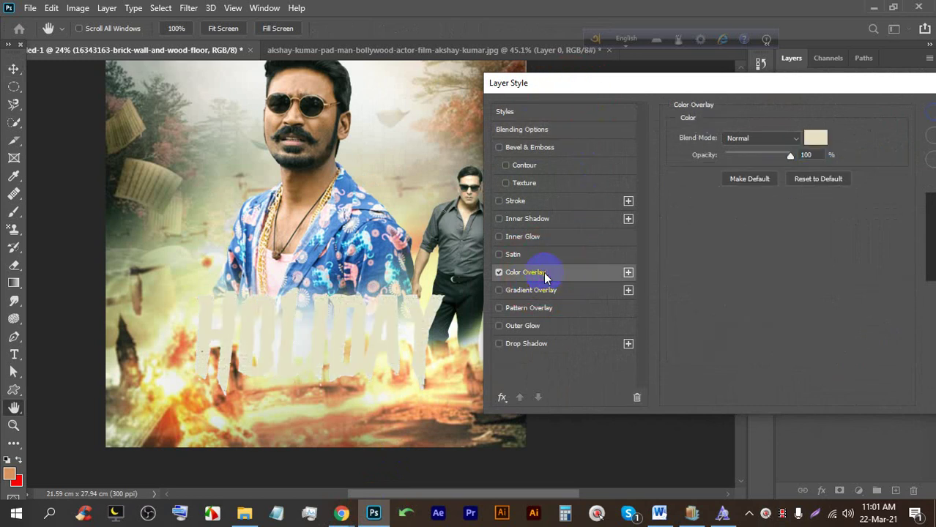
pyautogui.moveTo(702, 91); pyautogui.dragTo(632, 100)
# Try black and bright red for the overlay colour, then apply the dark red 5f071e.
pyautogui.click(750, 149)
pyautogui.click(648, 288)
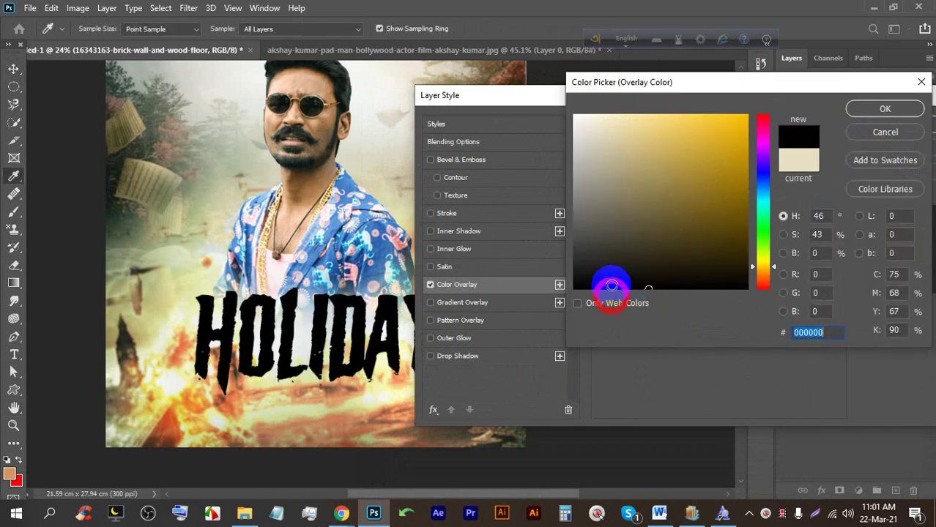
pyautogui.click(763, 122)
pyautogui.click(739, 120)
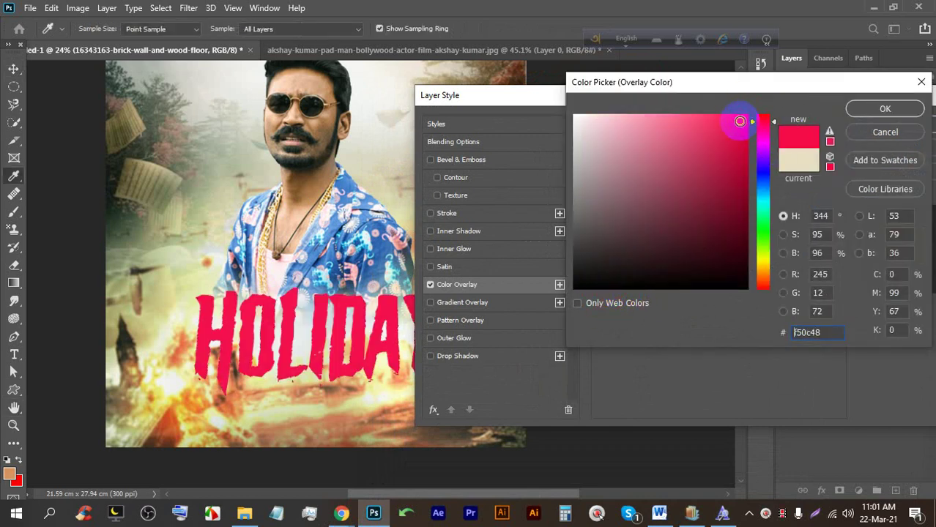
pyautogui.moveTo(739, 123); pyautogui.dragTo(736, 222)
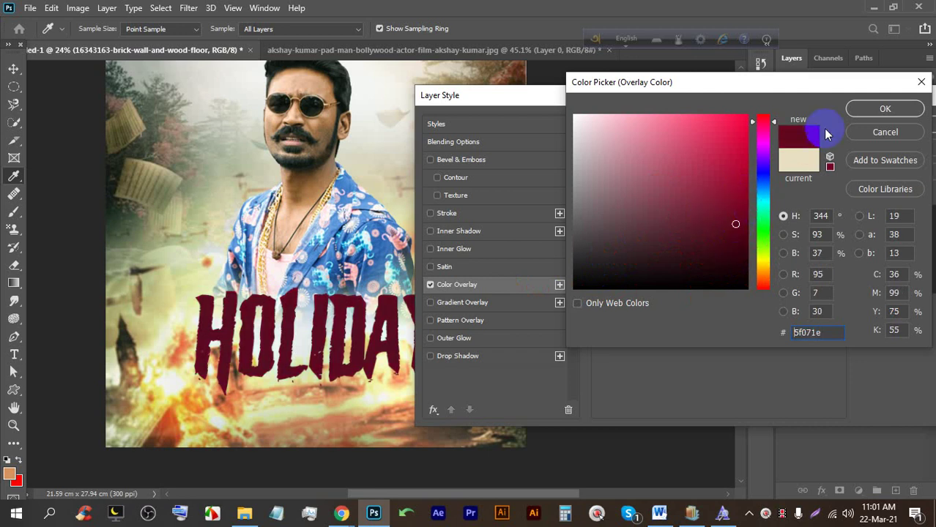
pyautogui.click(878, 109)
# Reduce the Color Overlay's opacity slightly, set its colour to the near-black 030402 and apply the layer style.
pyautogui.moveTo(720, 169)
pyautogui.mouseDown()
pyautogui.moveTo(668, 170)
pyautogui.moveTo(705, 172)
pyautogui.mouseUp()
pyautogui.click(740, 153)
pyautogui.moveTo(672, 235); pyautogui.dragTo(668, 288)
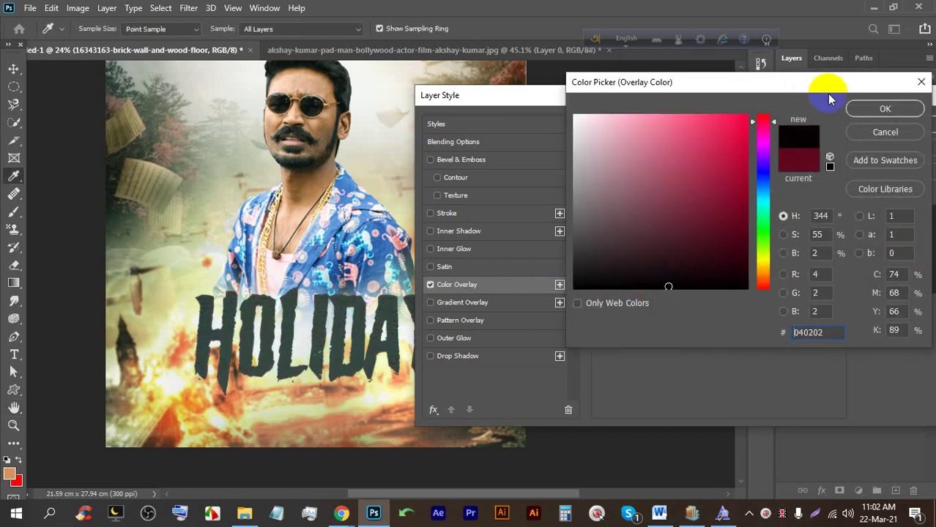
pyautogui.moveTo(750, 254)
pyautogui.mouseDown()
pyautogui.moveTo(761, 225)
pyautogui.moveTo(769, 252)
pyautogui.mouseUp()
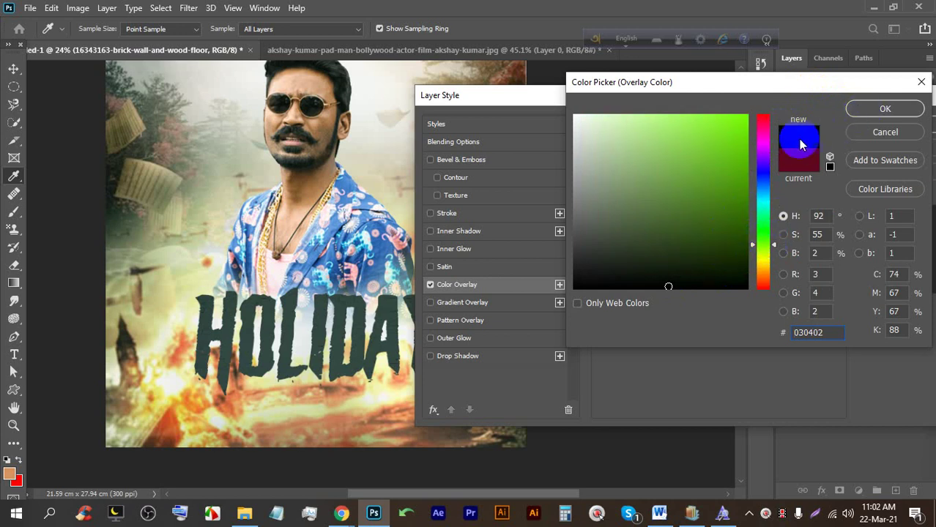
pyautogui.click(879, 108)
pyautogui.moveTo(720, 95)
pyautogui.mouseDown()
pyautogui.moveTo(880, 86)
pyautogui.moveTo(720, 86)
pyautogui.mouseUp()
pyautogui.click(905, 106)
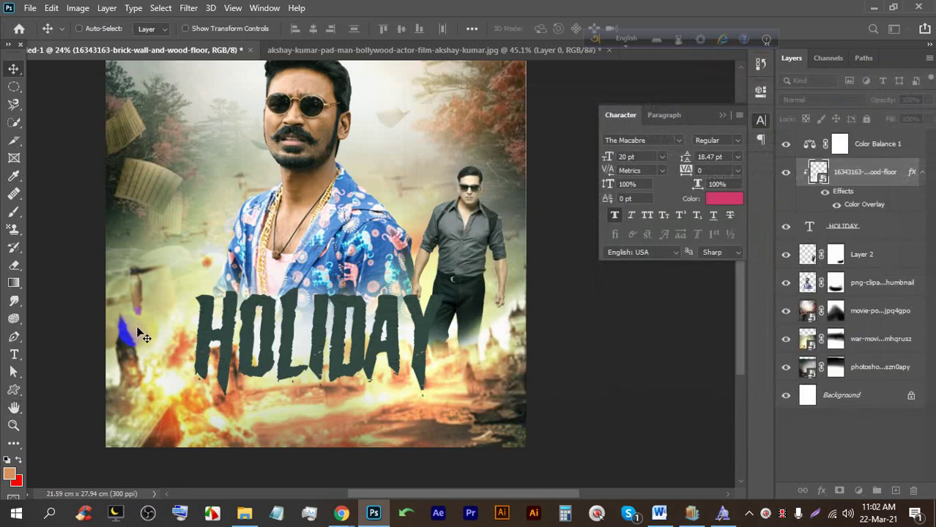
# Move the HOLIDAY title together with its clipped texture layer up over the lower edge of the main figure's shirt.
pyautogui.scroll(-3, 260, 286)
pyautogui.scroll(3, 423, 404)
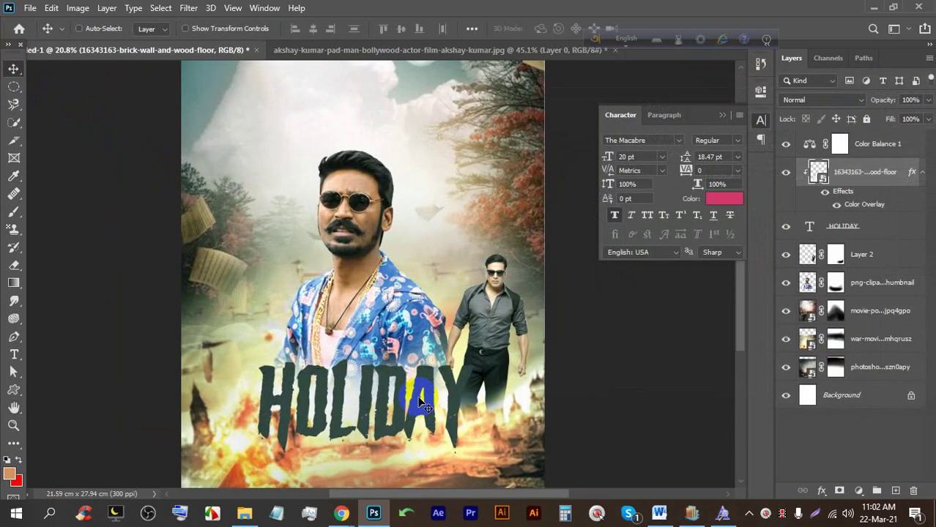
pyautogui.click(883, 229)
pyautogui.keyDown('ctrl'); pyautogui.click(899, 173); pyautogui.keyUp('ctrl')
pyautogui.moveTo(363, 399); pyautogui.dragTo(389, 401)
pyautogui.scroll(-2, 366, 382)
pyautogui.scroll(2, 388, 388)
pyautogui.scroll(1, 388, 390)
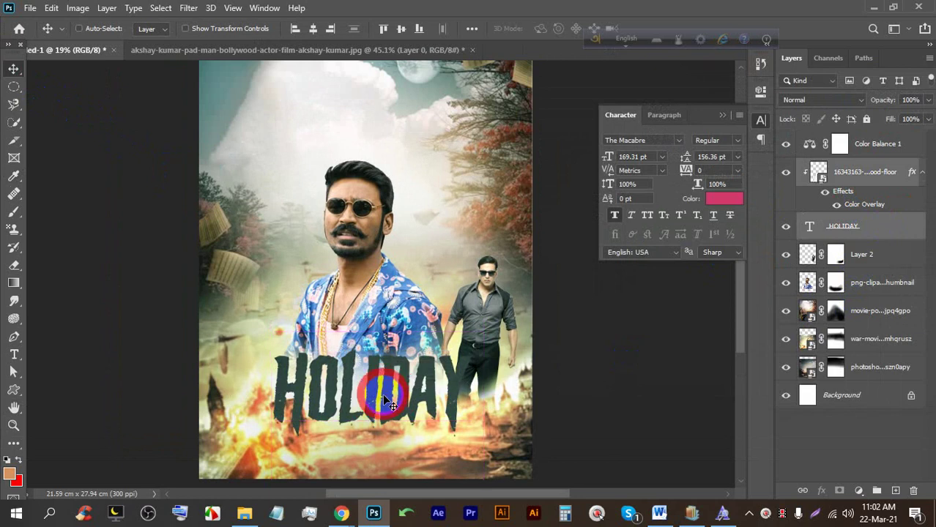
pyautogui.scroll(3, 382, 404)
pyautogui.scroll(-2, 390, 382)
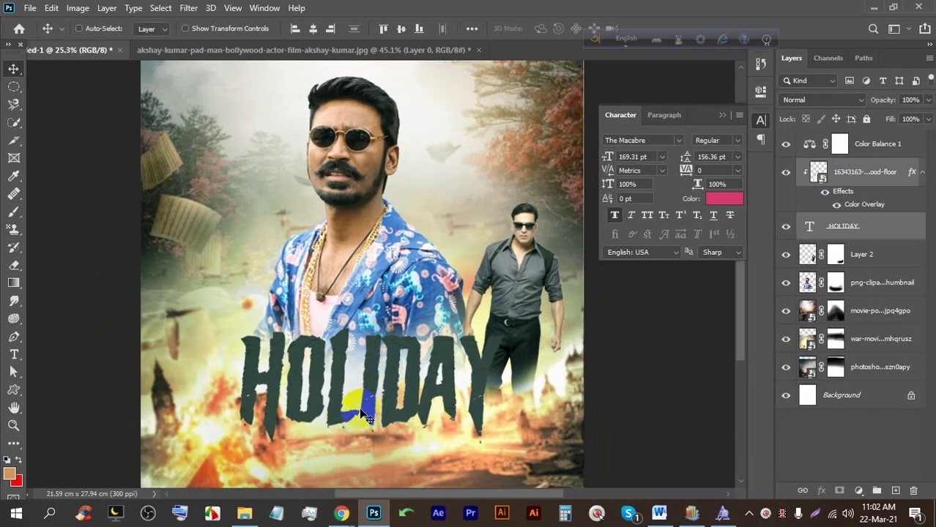
pyautogui.moveTo(411, 393); pyautogui.dragTo(387, 372)
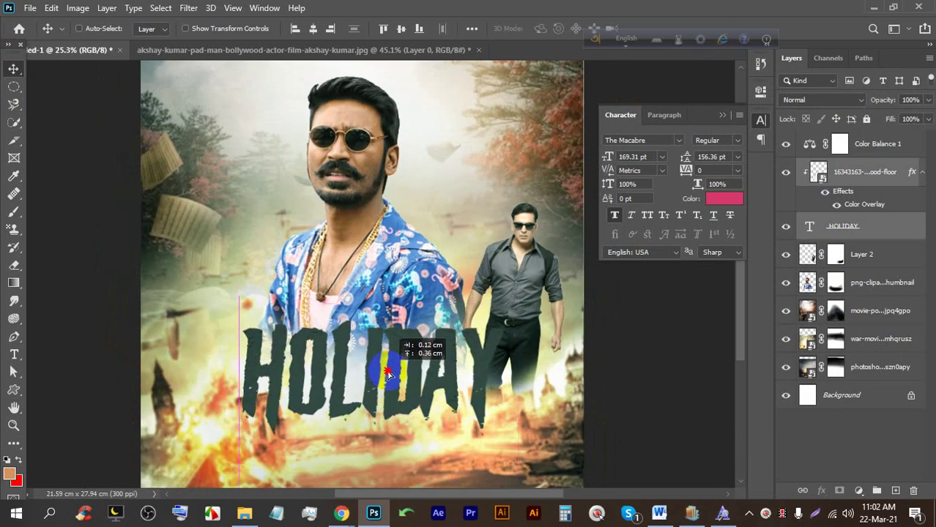
pyautogui.scroll(-1, 379, 359)
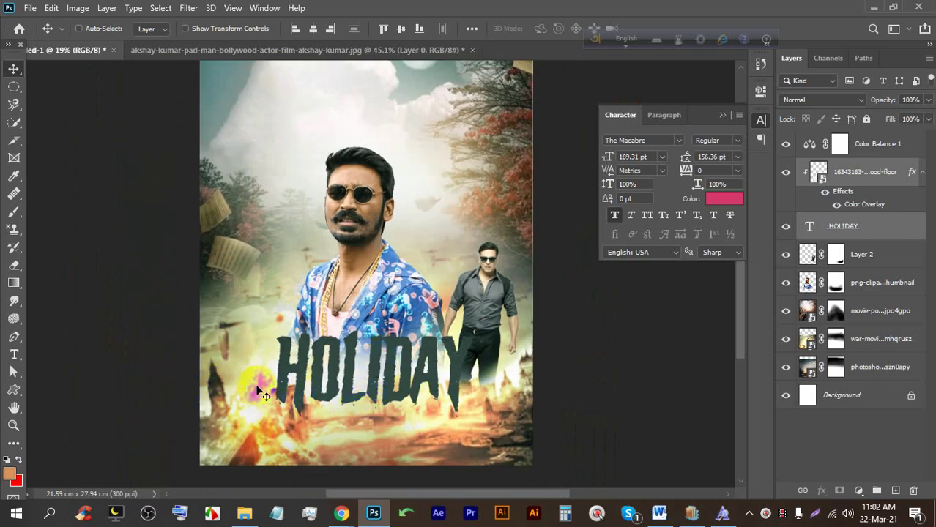
# Scale the HOLIDAY title and its texture down together to about 129 pt and place it between the two figures.
pyautogui.hotkey('ctrl', 't')
pyautogui.moveTo(378, 333)
pyautogui.mouseDown()
pyautogui.moveTo(374, 360)
pyautogui.moveTo(374, 334)
pyautogui.mouseUp()
pyautogui.click(670, 30)
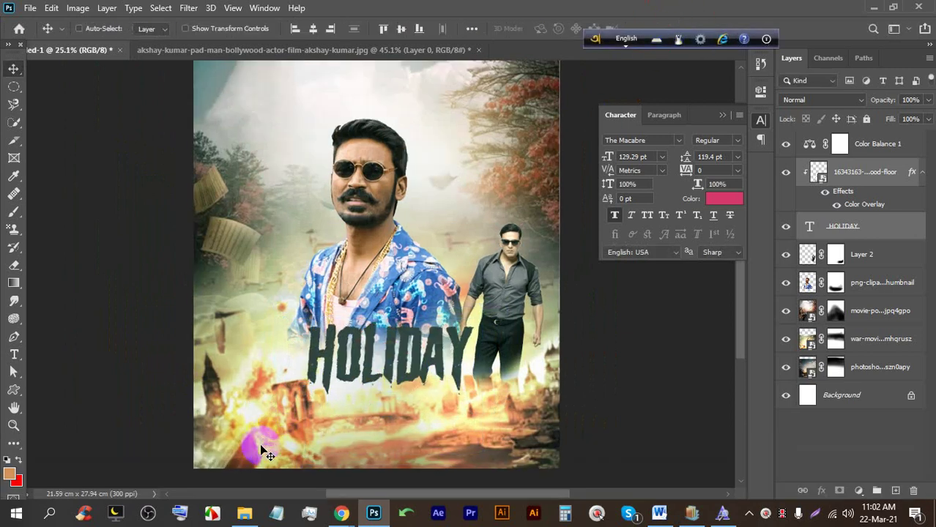
pyautogui.scroll(1, 328, 417)
pyautogui.press('space')
pyautogui.moveTo(328, 417); pyautogui.dragTo(306, 318)
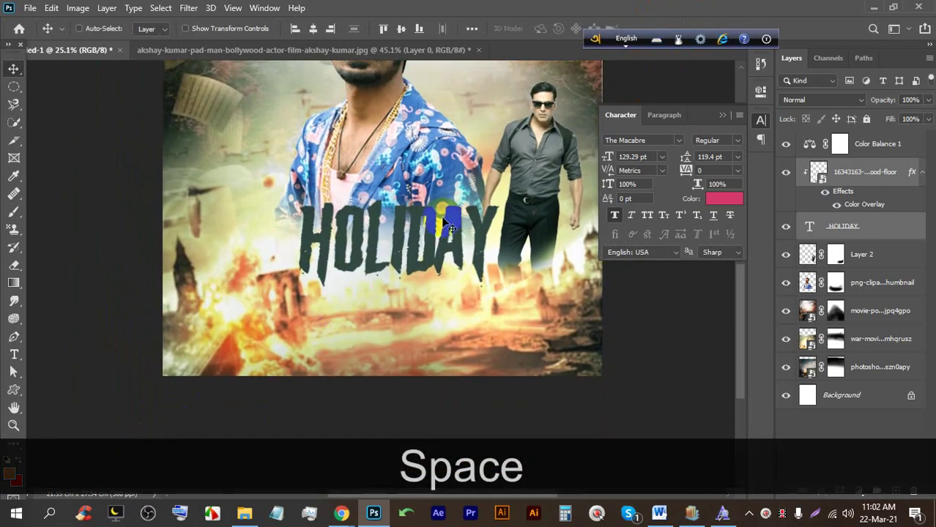
pyautogui.click(30, 8)
pyautogui.click(87, 277)
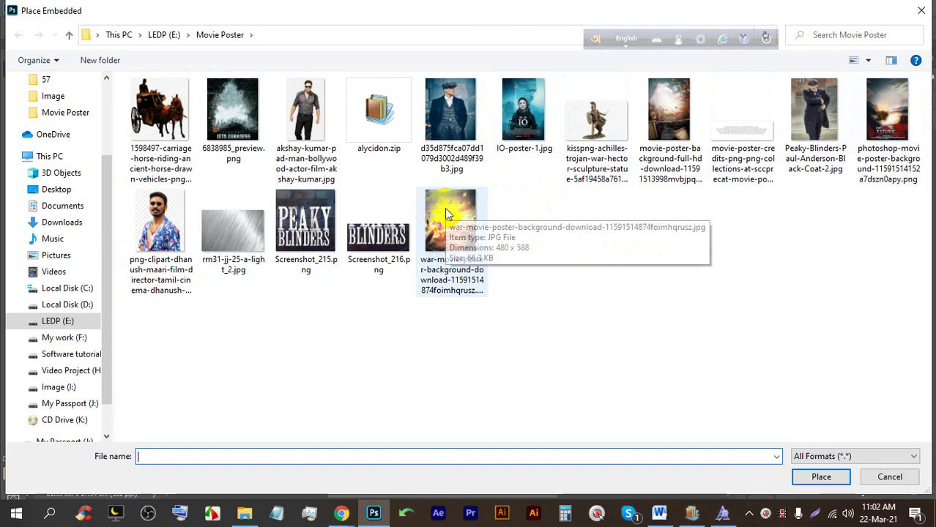
pyautogui.click(869, 479)
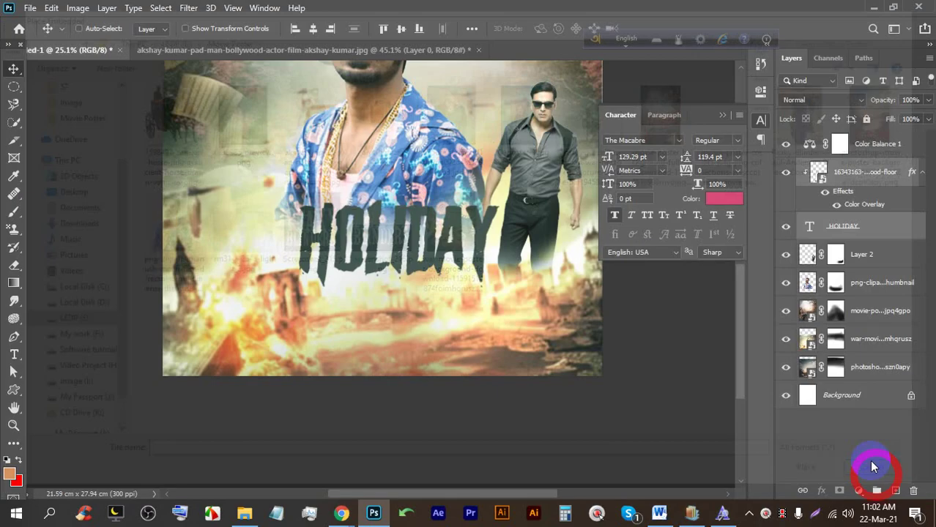
# Switch to Chrome and search Google Images for "bike riders" in the tab with the wall results.
pyautogui.moveTo(354, 518)
pyautogui.click(271, 454)
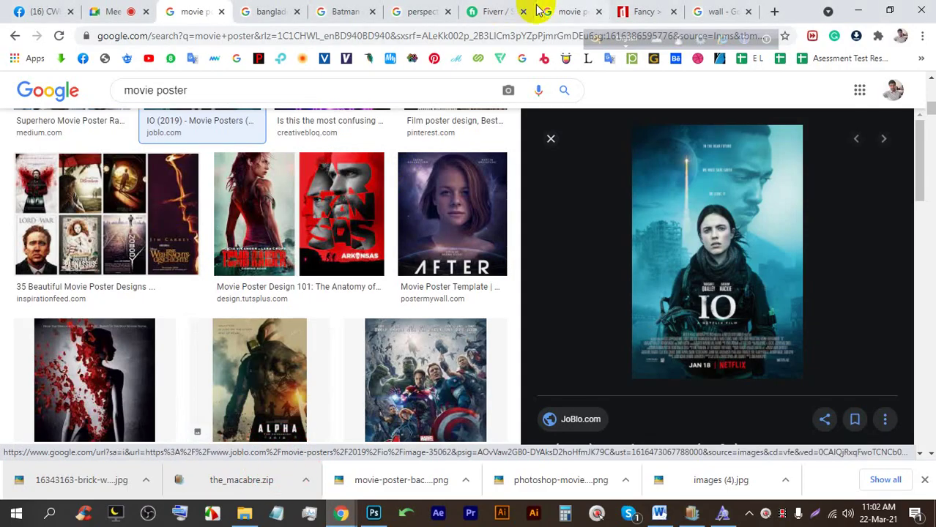
pyautogui.click(741, 11)
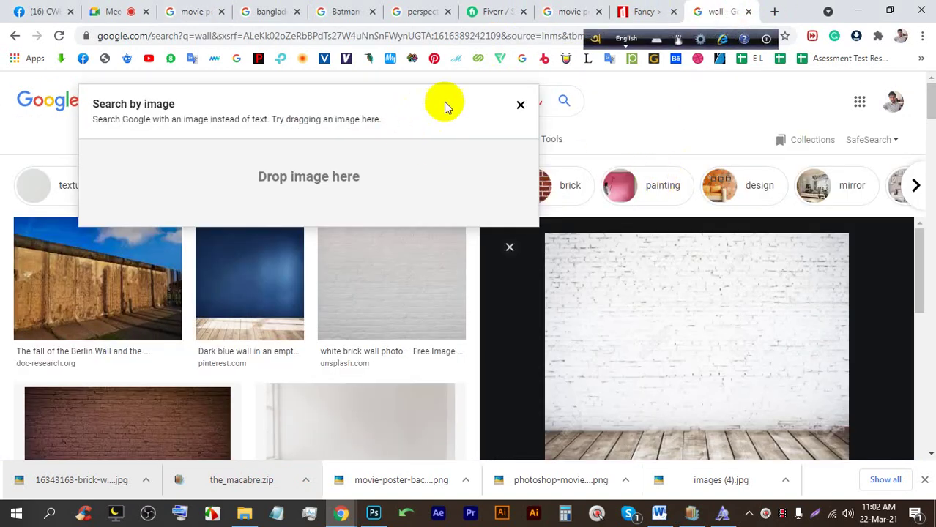
pyautogui.click(534, 99)
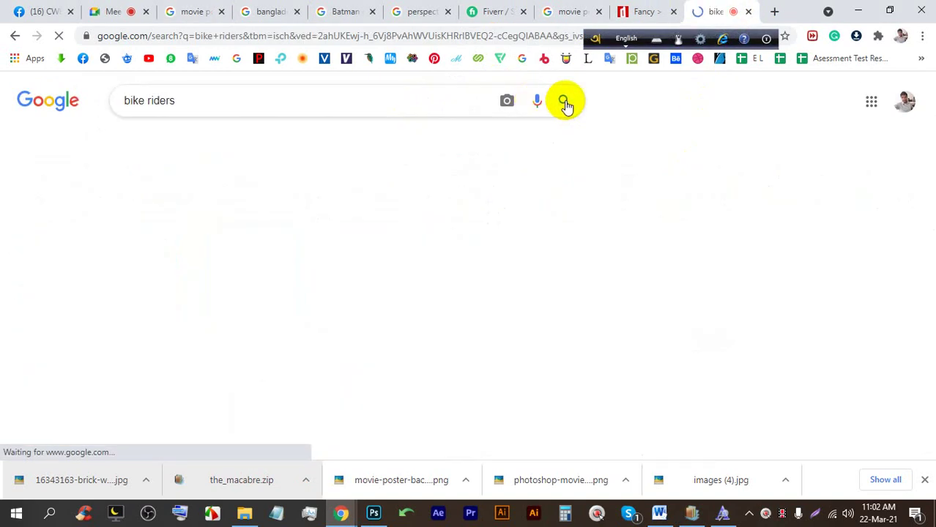
pyautogui.scroll(-8, 442, 168)
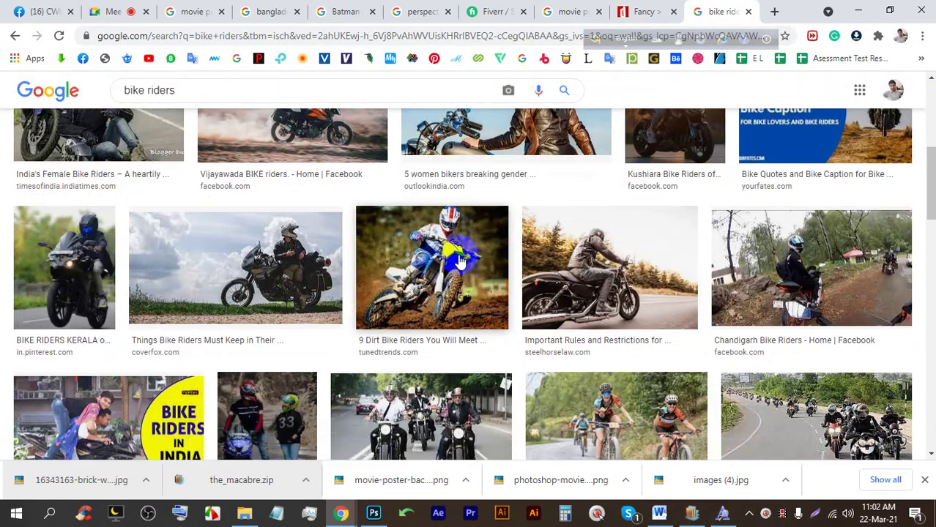
pyautogui.scroll(2, 454, 270)
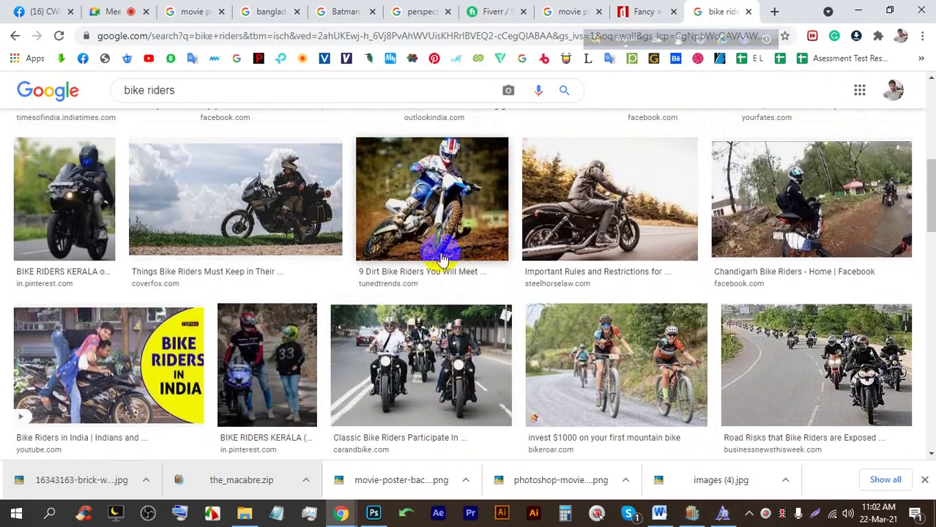
# Find the related Triple M photo of a dirt bike rider throwing up dust and download it.
pyautogui.click(444, 209)
pyautogui.scroll(-5, 708, 285)
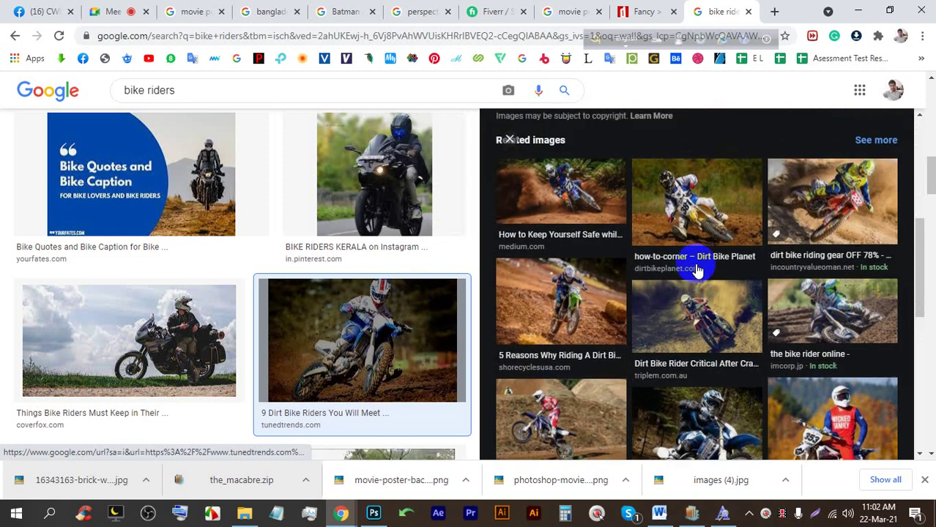
pyautogui.click(699, 321)
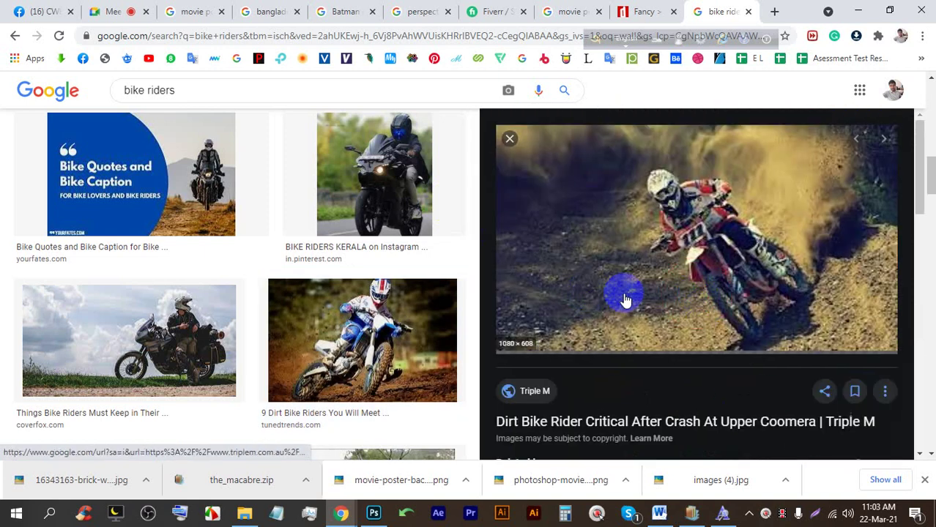
pyautogui.rightClick(634, 231)
pyautogui.click(686, 392)
pyautogui.press('Return')
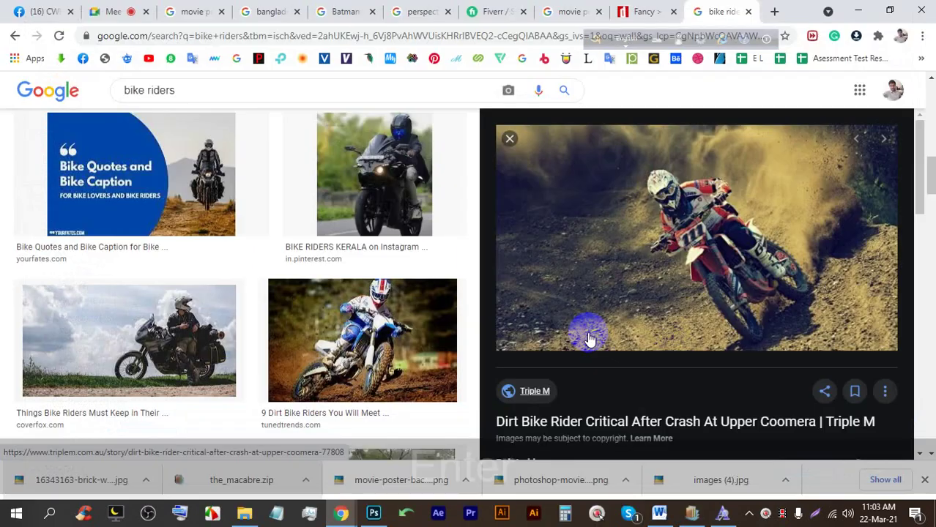
# Place the downloaded dirt-bike-rider-800 image in the Photoshop poster, scaled to about 31.76%, at the poster's lower-left corner.
pyautogui.moveTo(71, 479); pyautogui.dragTo(382, 498)
pyautogui.moveTo(384, 521); pyautogui.dragTo(303, 195)
pyautogui.moveTo(394, 88); pyautogui.dragTo(533, 279)
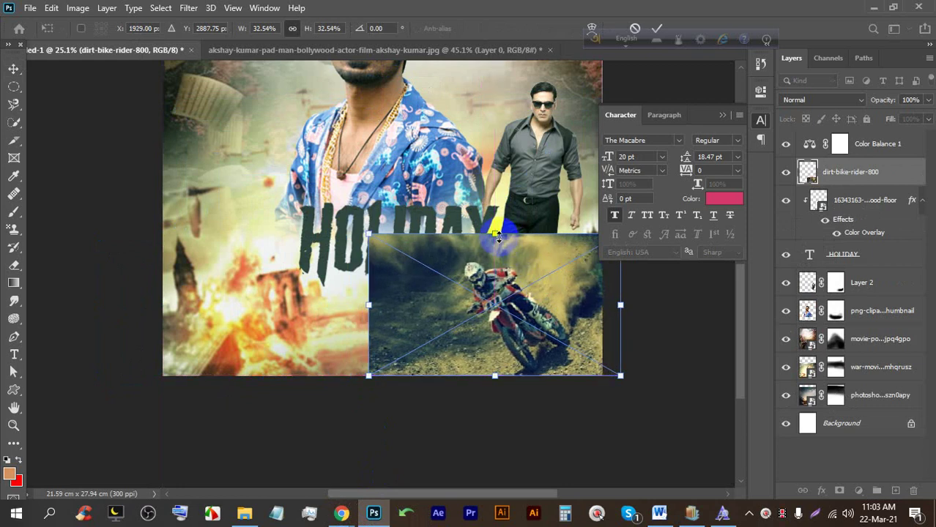
pyautogui.moveTo(495, 235); pyautogui.dragTo(495, 238)
pyautogui.moveTo(493, 288); pyautogui.dragTo(241, 290)
# Flip the dirt bike image horizontally and shift it slightly to the right.
pyautogui.rightClick(258, 281)
pyautogui.click(313, 261)
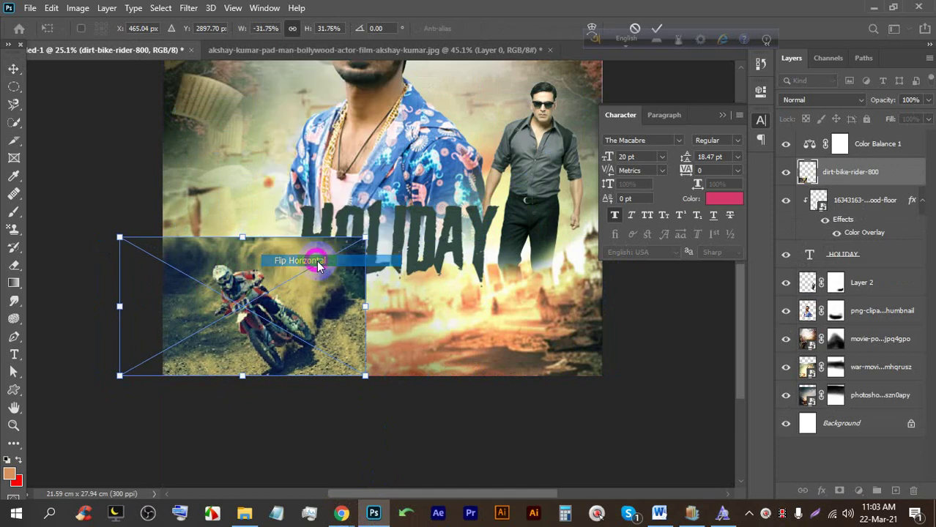
pyautogui.moveTo(291, 271); pyautogui.dragTo(308, 271)
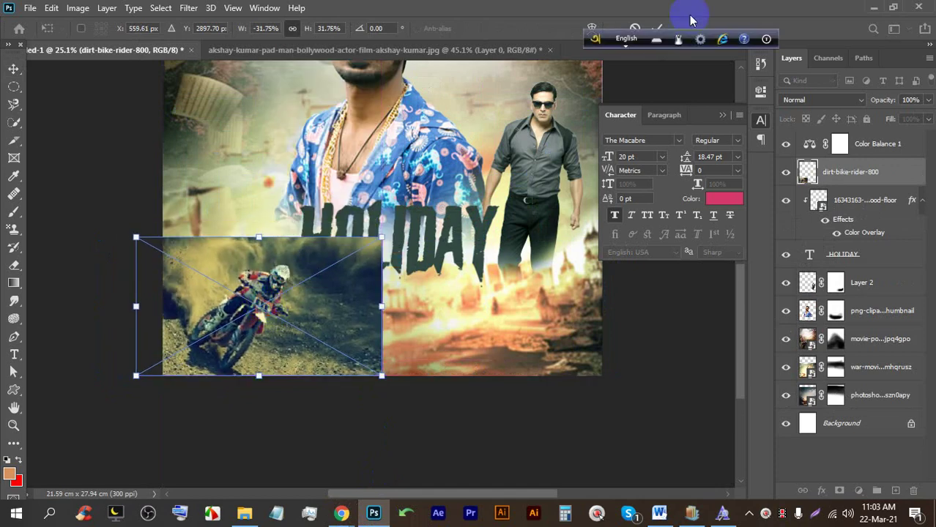
# Send the Avro keyboard bar to the system tray and commit the dirt bike image's transform.
pyautogui.click(658, 34)
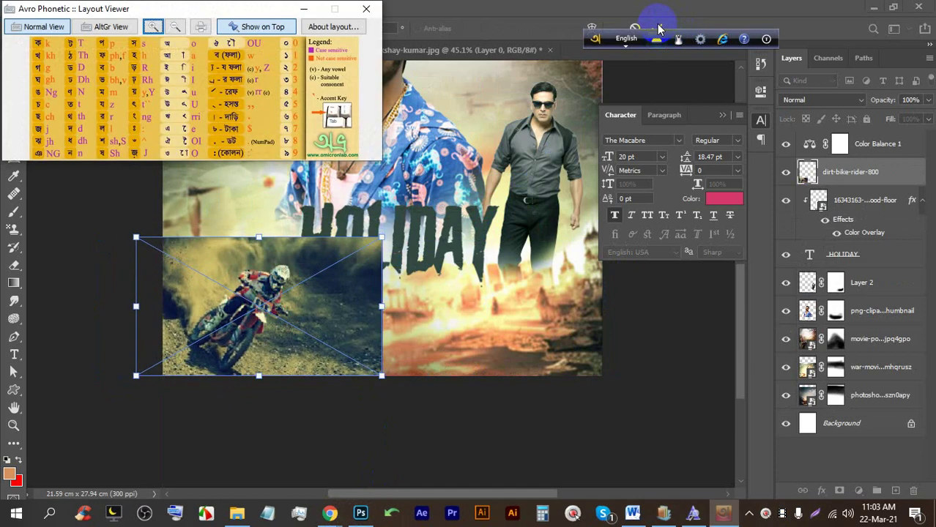
pyautogui.click(366, 6)
pyautogui.click(765, 39)
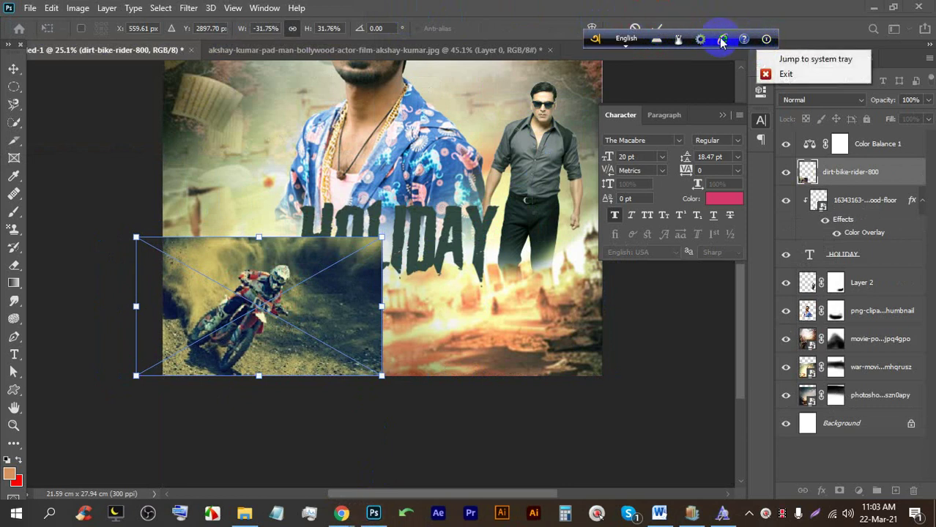
pyautogui.click(781, 61)
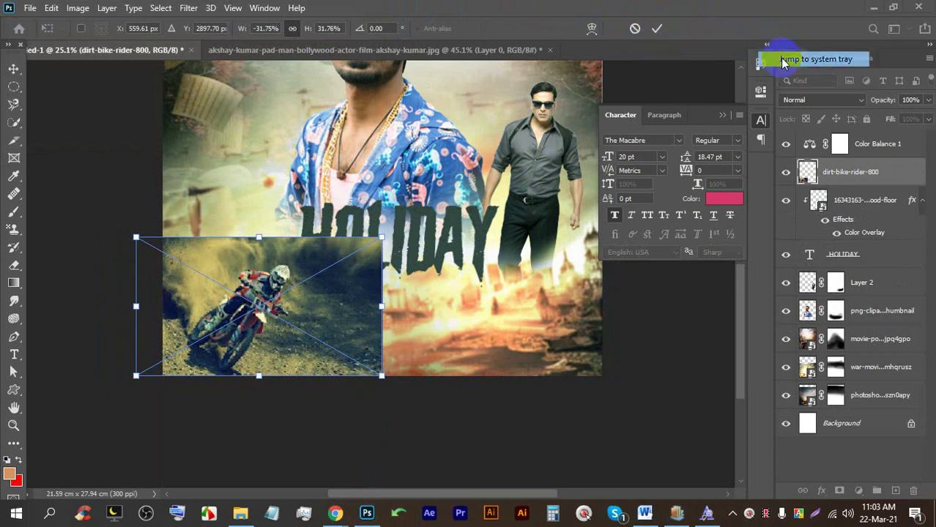
pyautogui.click(659, 28)
# Add a layer mask to the dirt bike image and brush away the background around the rider, enlarging the brush to 500.
pyautogui.click(841, 492)
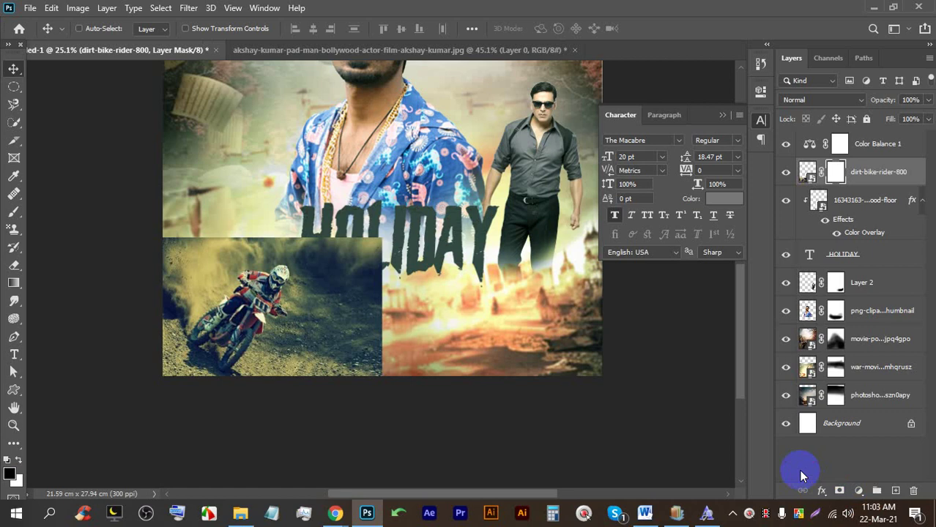
pyautogui.click(15, 213)
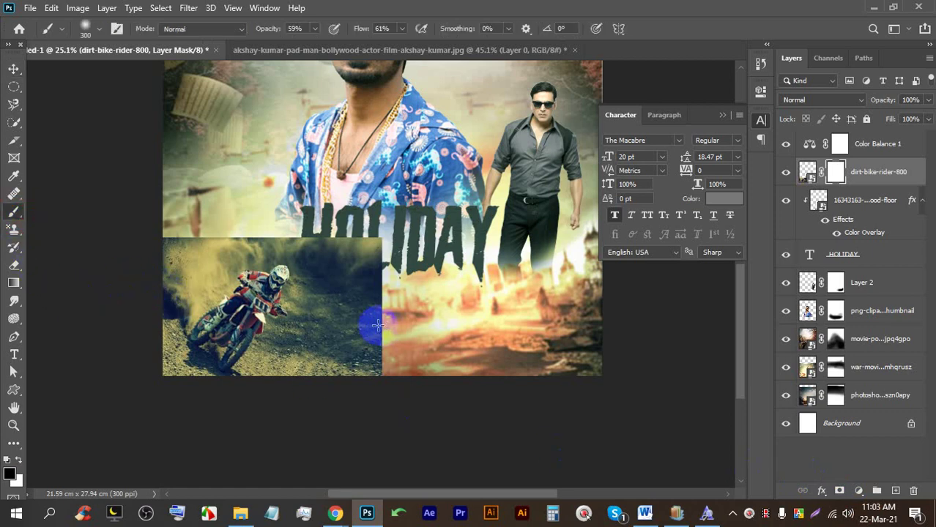
pyautogui.click(515, 291)
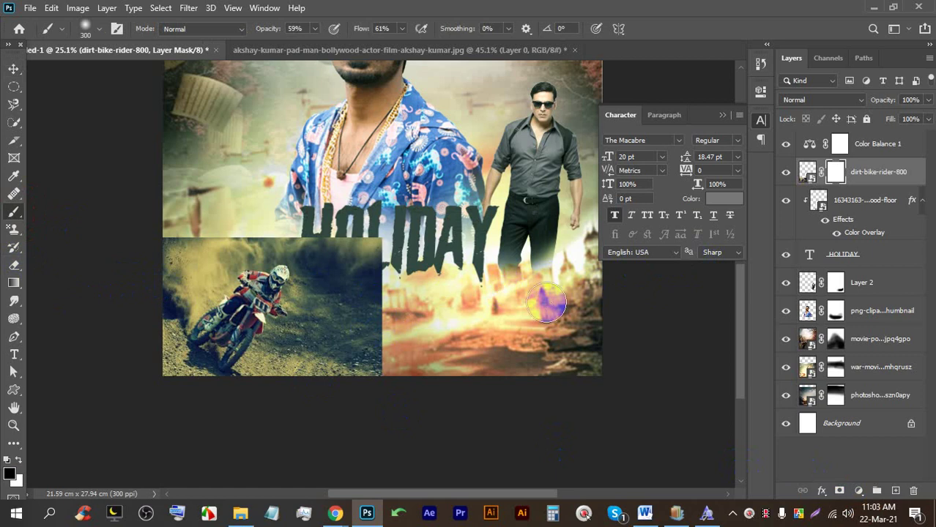
pyautogui.press('capslock')
pyautogui.moveTo(429, 345)
pyautogui.mouseDown()
pyautogui.moveTo(380, 375)
pyautogui.moveTo(405, 322)
pyautogui.moveTo(337, 375)
pyautogui.moveTo(344, 382)
pyautogui.moveTo(392, 327)
pyautogui.moveTo(378, 378)
pyautogui.moveTo(399, 248)
pyautogui.moveTo(385, 288)
pyautogui.moveTo(384, 346)
pyautogui.moveTo(400, 373)
pyautogui.moveTo(395, 248)
pyautogui.moveTo(396, 346)
pyautogui.moveTo(388, 248)
pyautogui.moveTo(359, 230)
pyautogui.moveTo(356, 240)
pyautogui.moveTo(263, 218)
pyautogui.moveTo(310, 204)
pyautogui.moveTo(231, 212)
pyautogui.moveTo(297, 216)
pyautogui.moveTo(270, 215)
pyautogui.mouseUp()
pyautogui.press(']')
pyautogui.press(']')
pyautogui.moveTo(352, 223)
pyautogui.mouseDown()
pyautogui.moveTo(375, 366)
pyautogui.moveTo(324, 371)
pyautogui.moveTo(333, 372)
pyautogui.moveTo(285, 400)
pyautogui.moveTo(176, 382)
pyautogui.moveTo(186, 399)
pyautogui.moveTo(170, 386)
pyautogui.moveTo(150, 399)
pyautogui.moveTo(151, 274)
pyautogui.moveTo(162, 230)
pyautogui.moveTo(234, 230)
pyautogui.moveTo(140, 243)
pyautogui.moveTo(259, 204)
pyautogui.moveTo(169, 216)
pyautogui.moveTo(306, 219)
pyautogui.moveTo(139, 237)
pyautogui.moveTo(206, 212)
pyautogui.moveTo(190, 194)
pyautogui.moveTo(133, 267)
pyautogui.moveTo(141, 385)
pyautogui.moveTo(146, 219)
pyautogui.moveTo(169, 210)
pyautogui.moveTo(144, 245)
pyautogui.moveTo(123, 310)
pyautogui.moveTo(158, 245)
pyautogui.moveTo(198, 228)
pyautogui.moveTo(136, 306)
pyautogui.moveTo(136, 323)
pyautogui.moveTo(253, 380)
pyautogui.moveTo(269, 403)
pyautogui.moveTo(300, 385)
pyautogui.moveTo(316, 352)
pyautogui.moveTo(325, 353)
pyautogui.moveTo(322, 332)
pyautogui.moveTo(327, 339)
pyautogui.moveTo(261, 421)
pyautogui.moveTo(162, 395)
pyautogui.moveTo(157, 296)
pyautogui.moveTo(208, 245)
pyautogui.moveTo(237, 231)
pyautogui.moveTo(200, 270)
pyautogui.moveTo(185, 270)
pyautogui.moveTo(144, 343)
pyautogui.moveTo(149, 395)
pyautogui.moveTo(311, 333)
pyautogui.mouseUp()
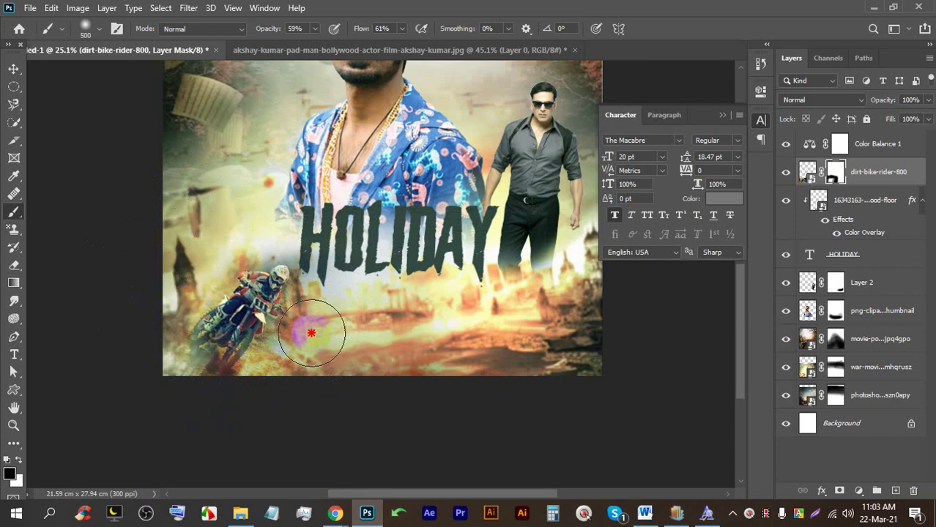
# Move the masked dirt bike rider slightly left and brush away more of the leftover background around it on the mask.
pyautogui.click(13, 68)
pyautogui.moveTo(260, 311)
pyautogui.mouseDown()
pyautogui.moveTo(289, 311)
pyautogui.moveTo(234, 312)
pyautogui.mouseUp()
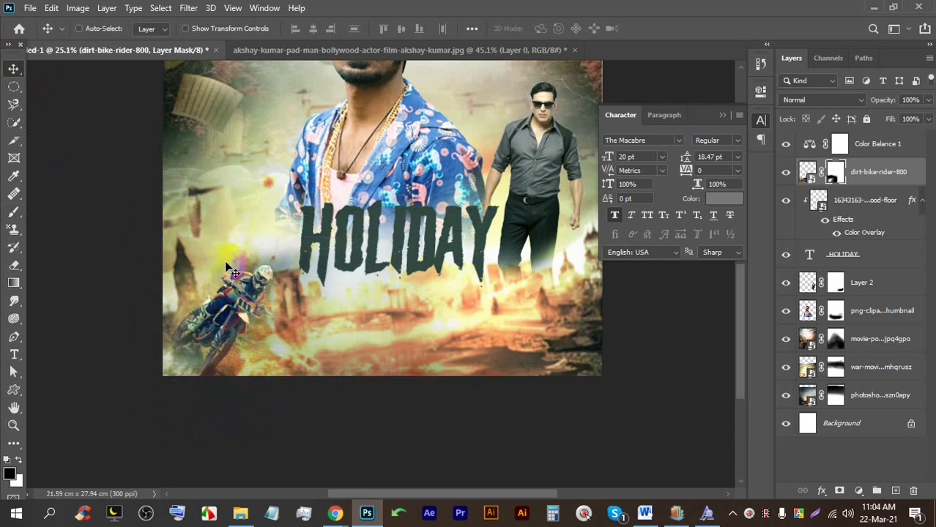
pyautogui.scroll(1, 226, 263)
pyautogui.click(13, 212)
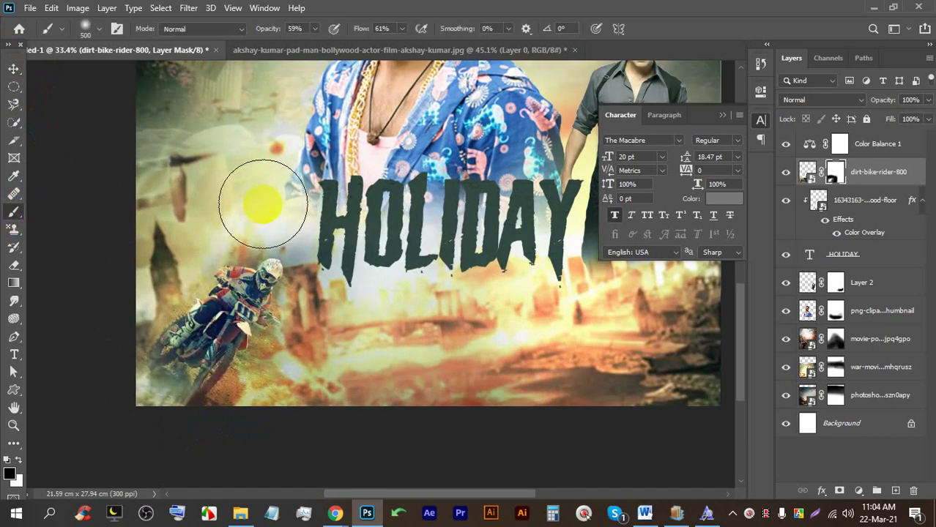
pyautogui.moveTo(130, 404)
pyautogui.mouseDown()
pyautogui.moveTo(248, 410)
pyautogui.moveTo(262, 425)
pyautogui.moveTo(294, 411)
pyautogui.moveTo(312, 311)
pyautogui.mouseUp()
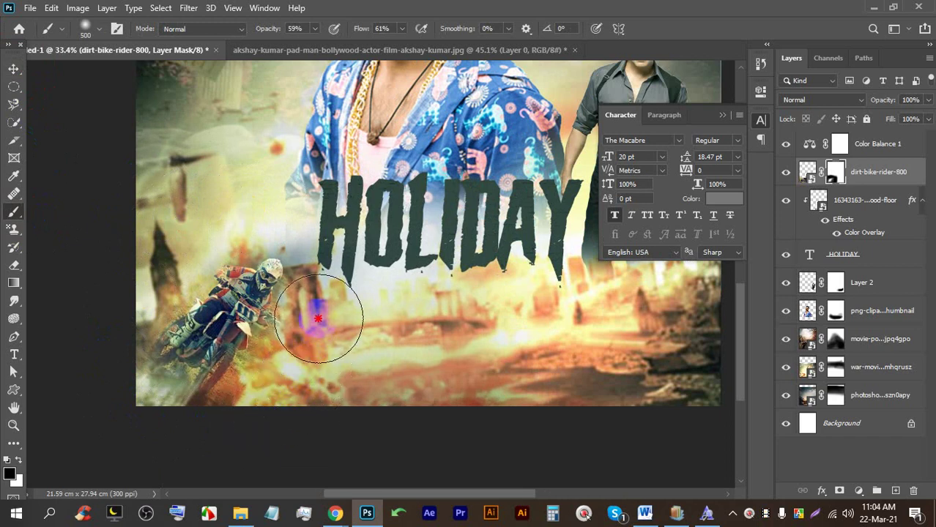
pyautogui.click(311, 406)
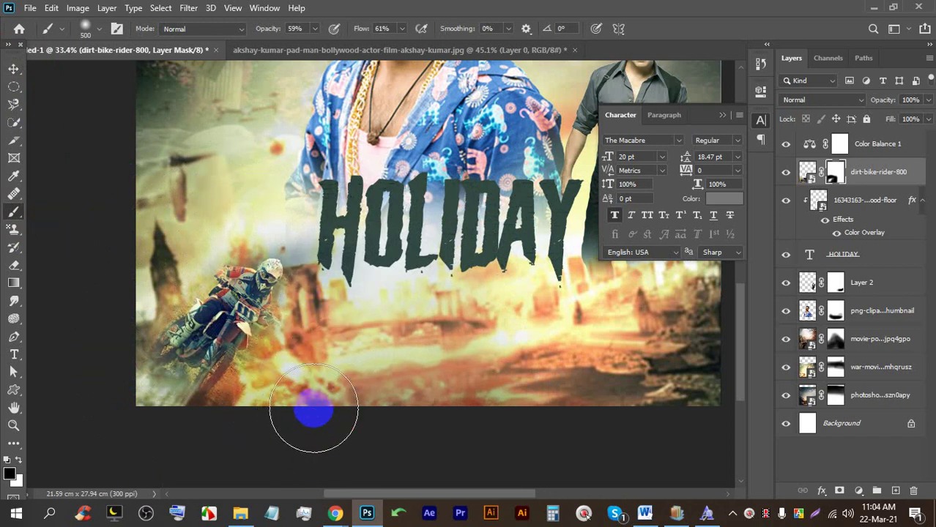
pyautogui.click(14, 69)
pyautogui.scroll(-3, 358, 314)
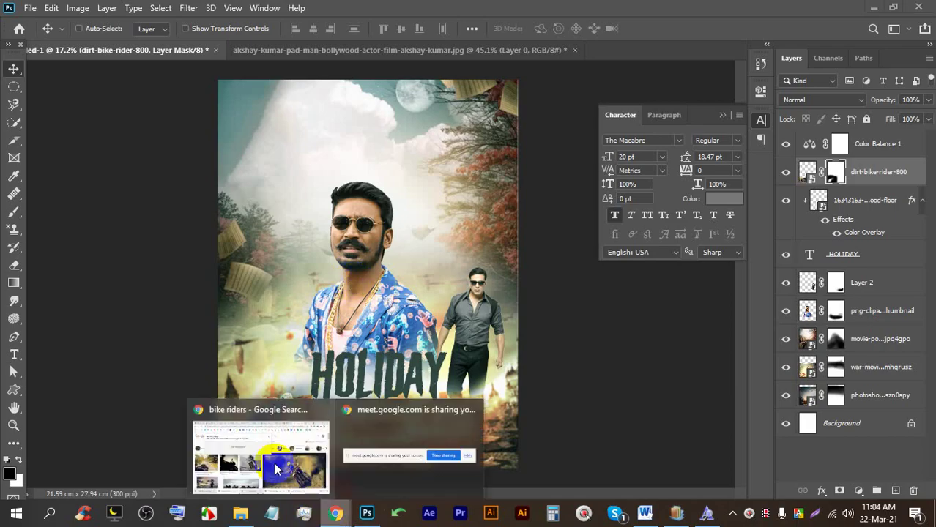
# Switch to Chrome, search Google Images for "Pushpa movie poster" and open the socialnews.xyz poster of the seated man.
pyautogui.click(313, 451)
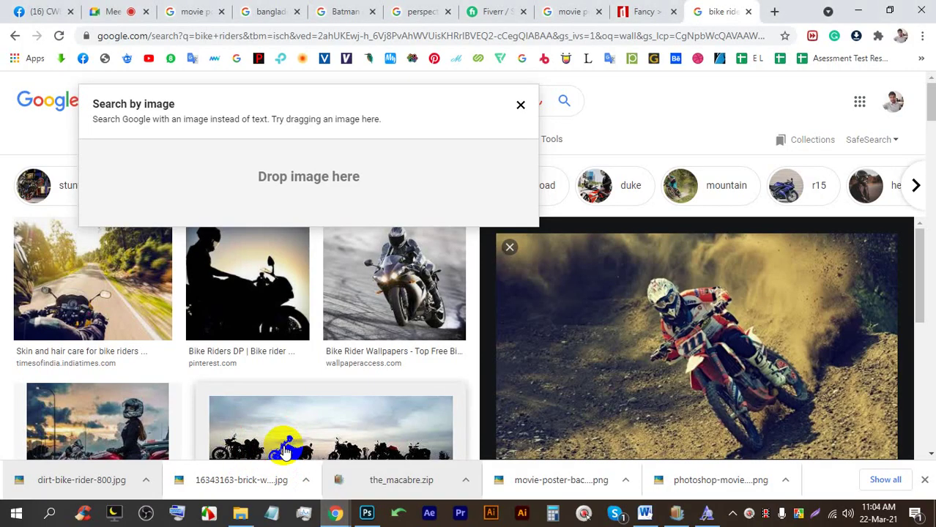
pyautogui.click(520, 105)
pyautogui.click(535, 102)
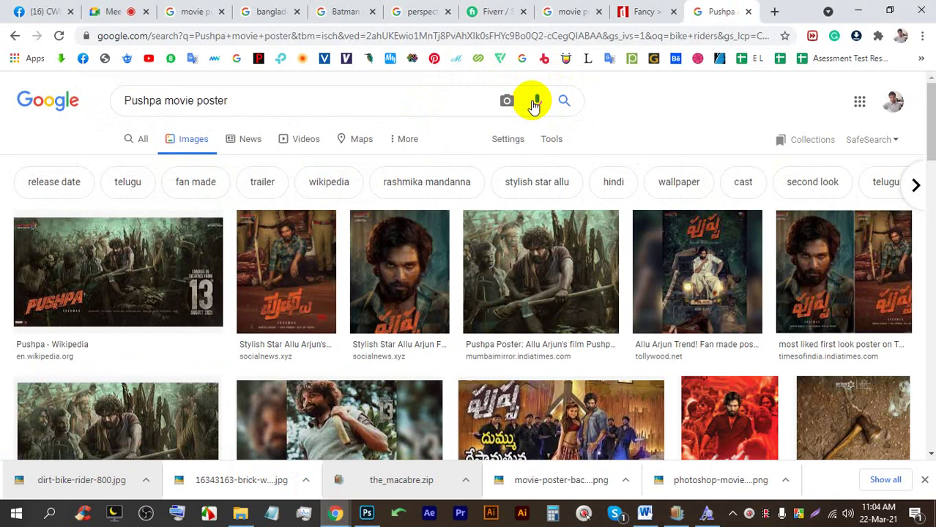
pyautogui.click(314, 236)
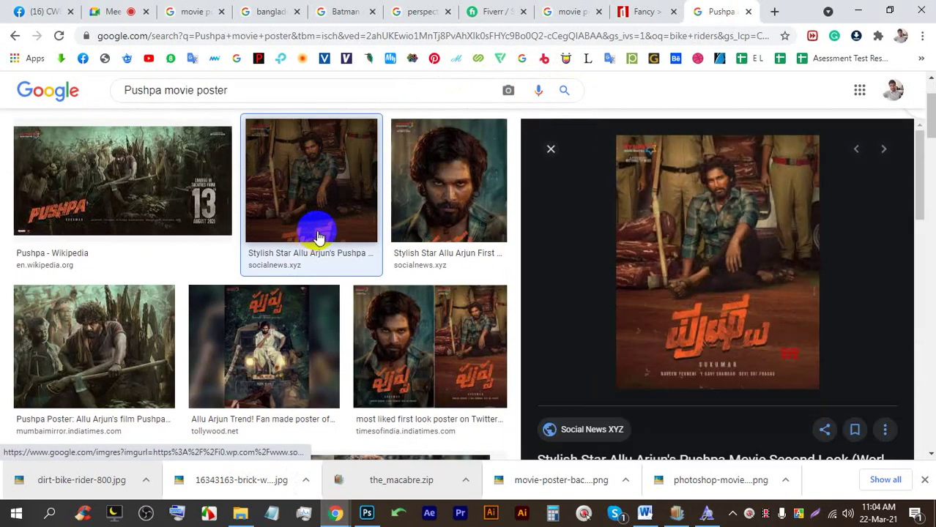
# Examine more Pushpa posters in the image results, including the tollywood.net fan-made one, the socialnews.xyz close-up and the Twitter double-portrait version.
pyautogui.click(268, 331)
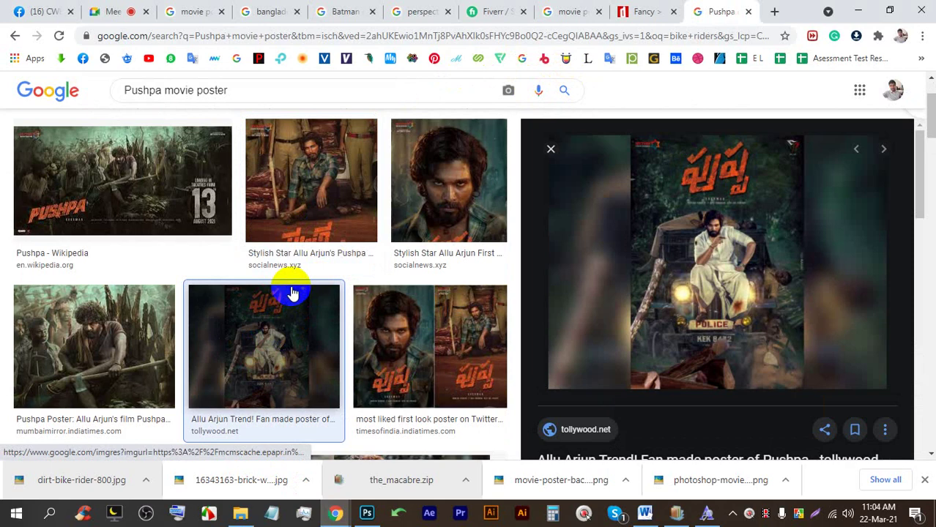
pyautogui.click(439, 192)
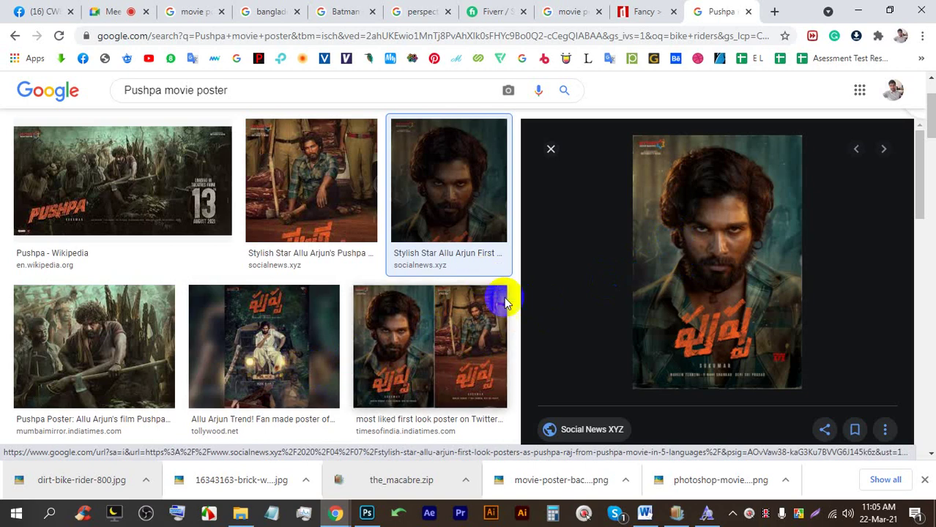
pyautogui.scroll(-5, 775, 288)
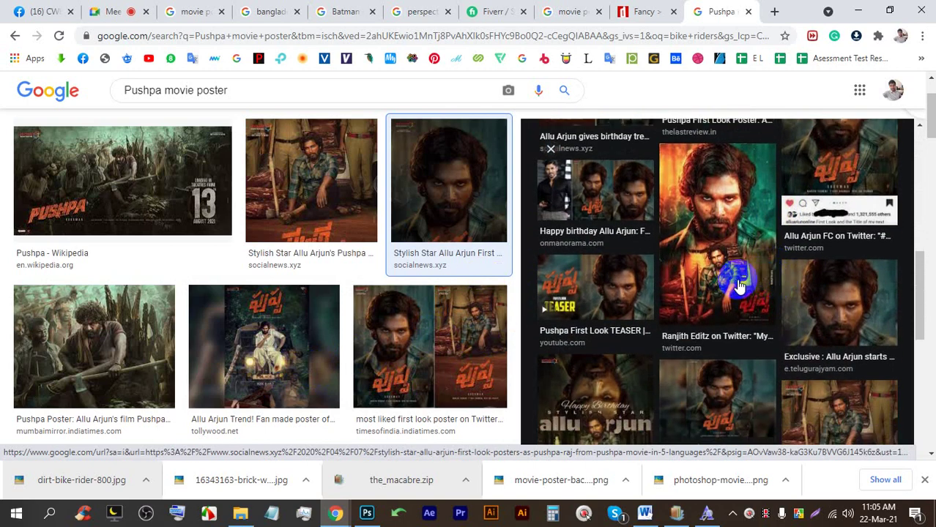
pyautogui.click(741, 277)
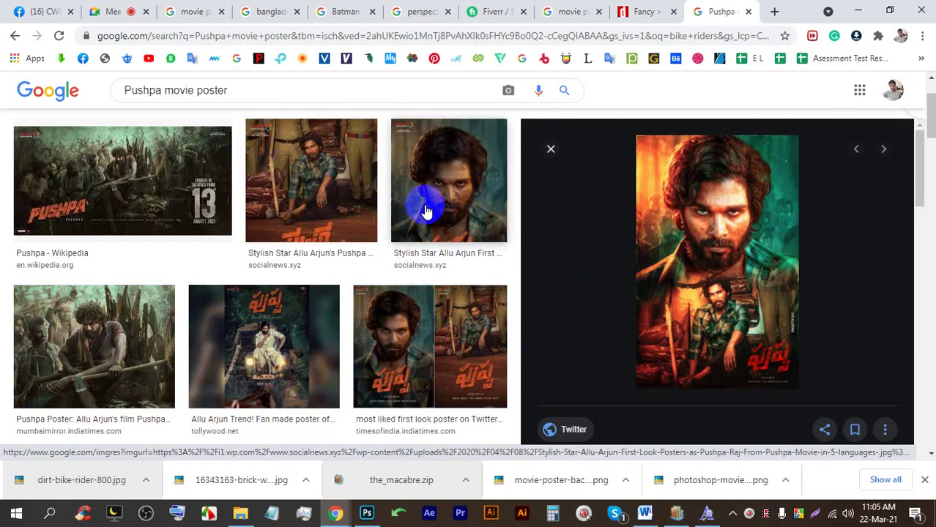
pyautogui.scroll(2, 424, 203)
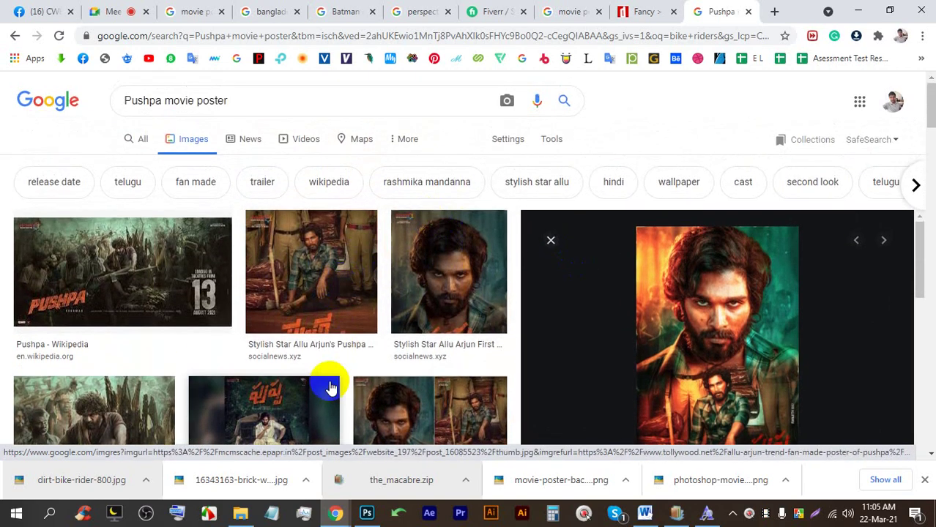
# Switch back to Photoshop, place the movie-poster-credits PNG embedded below the HOLIDAY title, and commit its transform.
pyautogui.click(365, 511)
pyautogui.scroll(3, 366, 377)
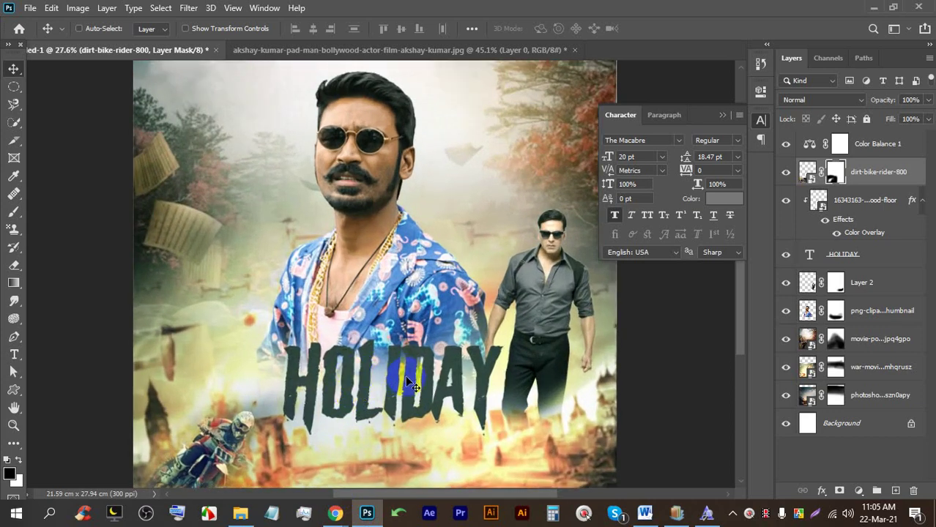
pyautogui.scroll(-1, 381, 380)
pyautogui.scroll(1, 344, 377)
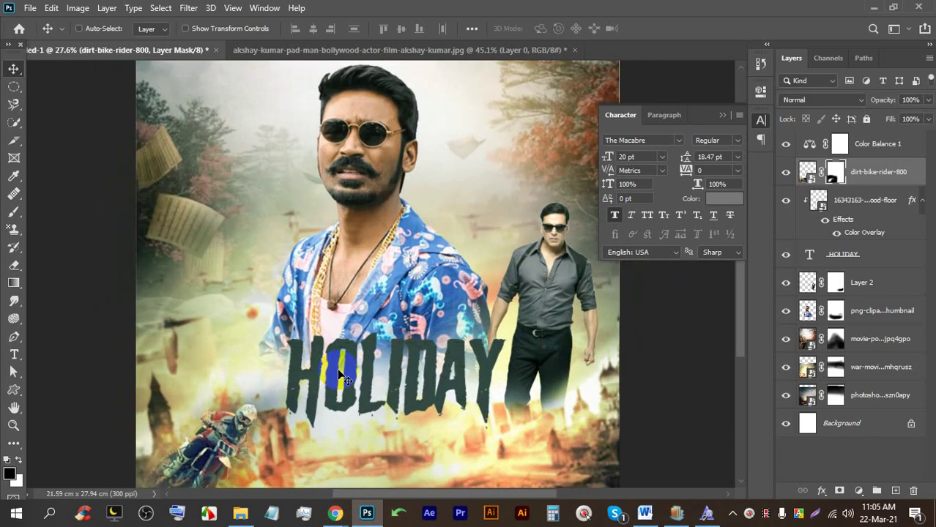
pyautogui.scroll(-3, 201, 291)
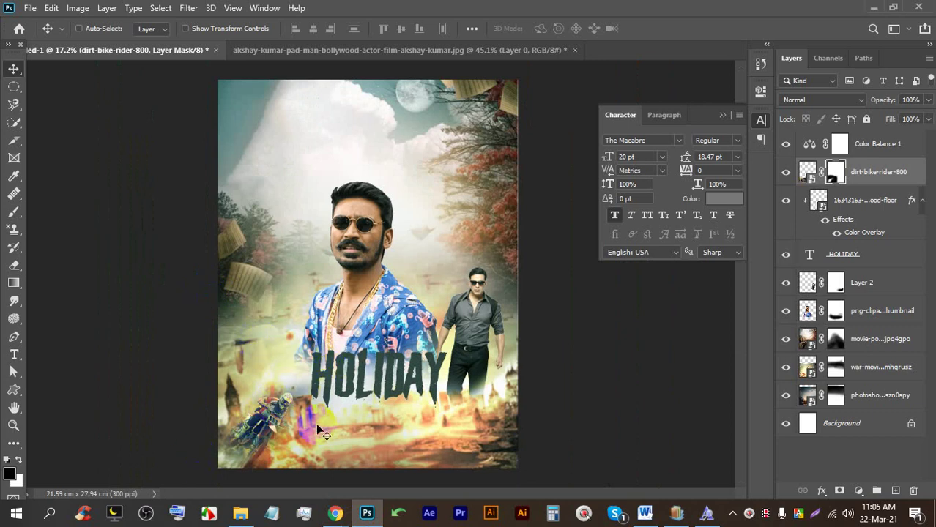
pyautogui.scroll(2, 318, 426)
pyautogui.press('space')
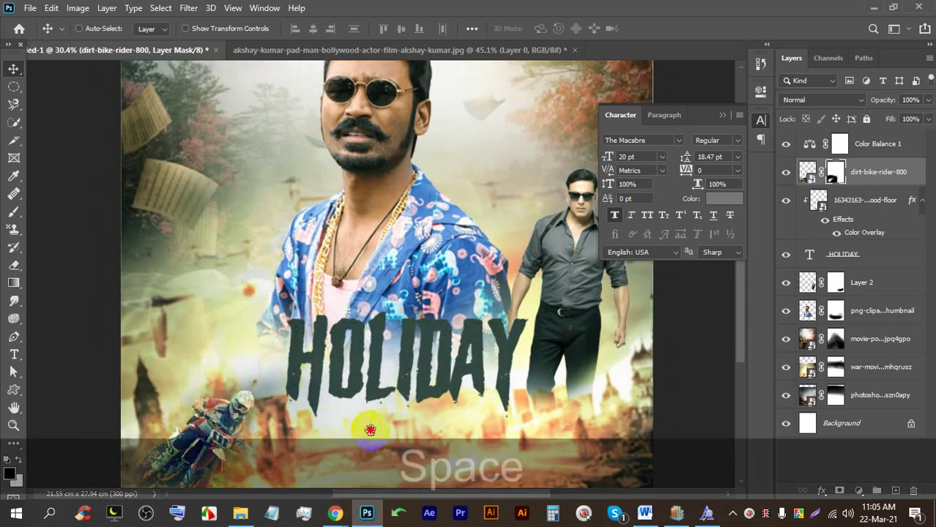
pyautogui.moveTo(370, 430); pyautogui.dragTo(306, 317)
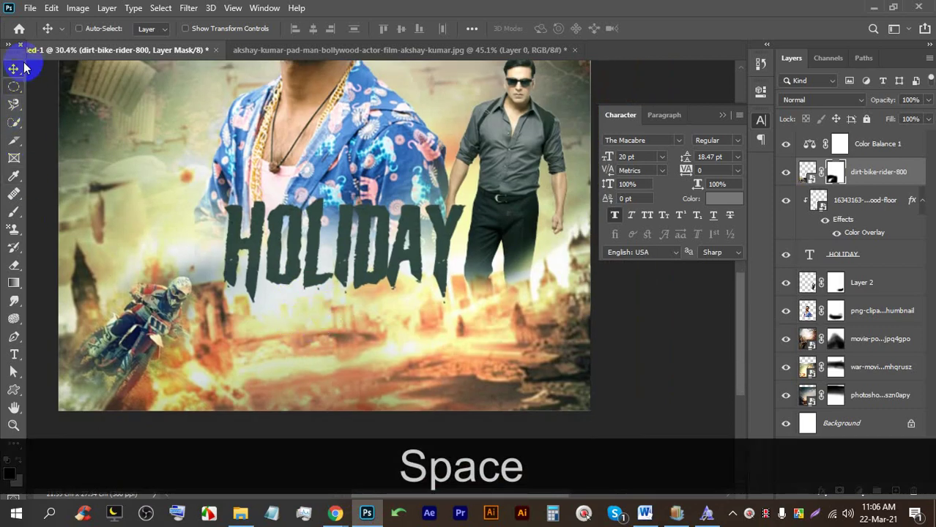
pyautogui.click(30, 8)
pyautogui.click(71, 282)
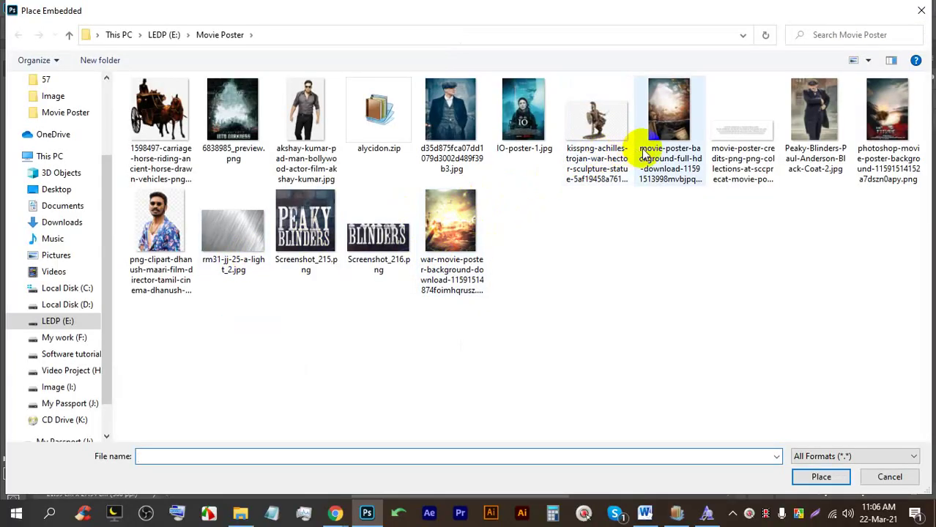
pyautogui.doubleClick(730, 127)
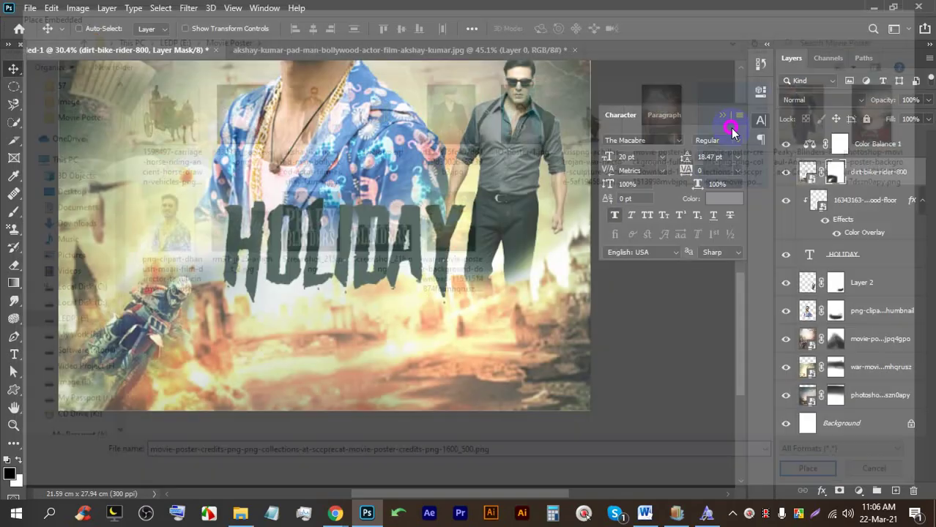
pyautogui.moveTo(336, 198); pyautogui.dragTo(324, 306)
pyautogui.click(656, 28)
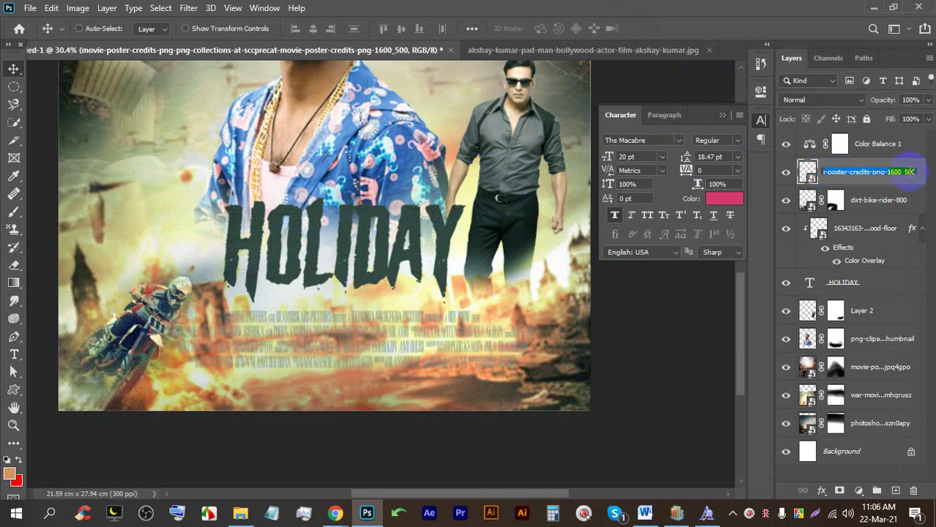
# Add a Color Overlay effect to the movie credits layer in near-black #010202.
pyautogui.doubleClick(825, 186)
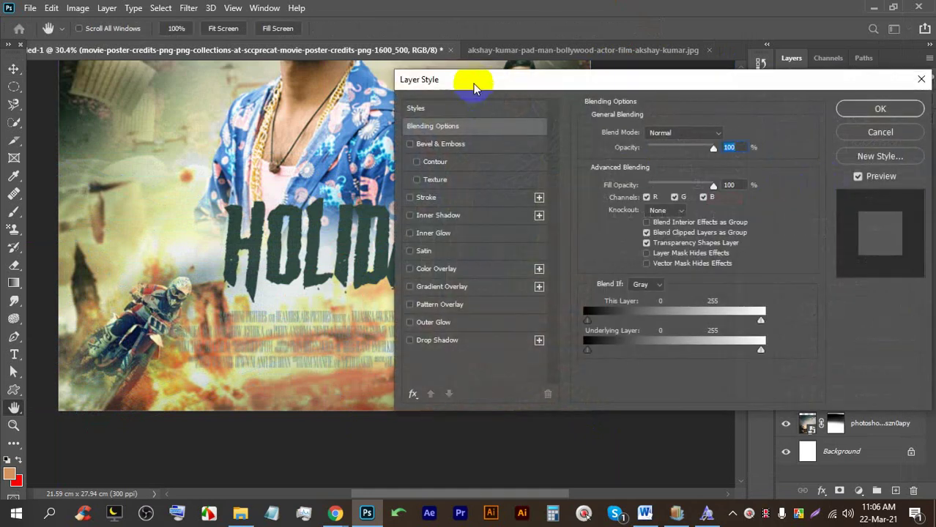
pyautogui.click(439, 271)
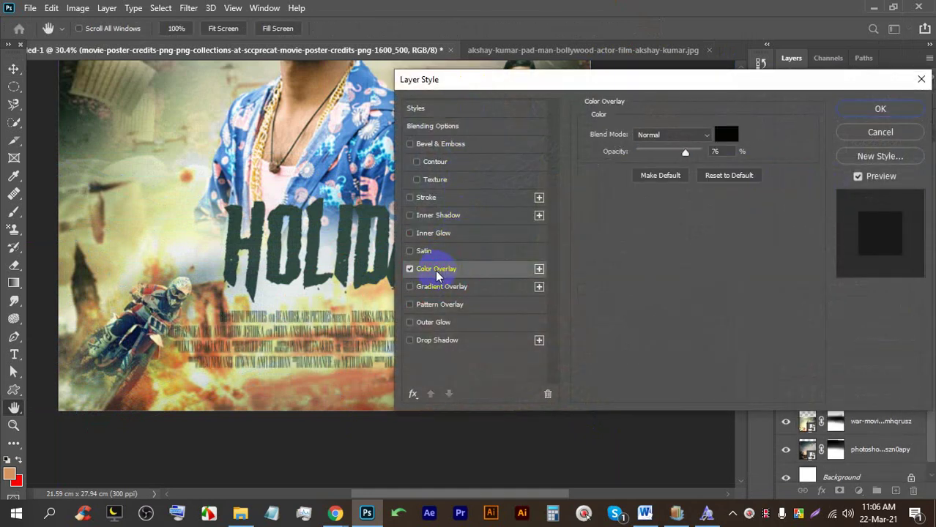
pyautogui.moveTo(509, 80); pyautogui.dragTo(583, 78)
pyautogui.click(794, 131)
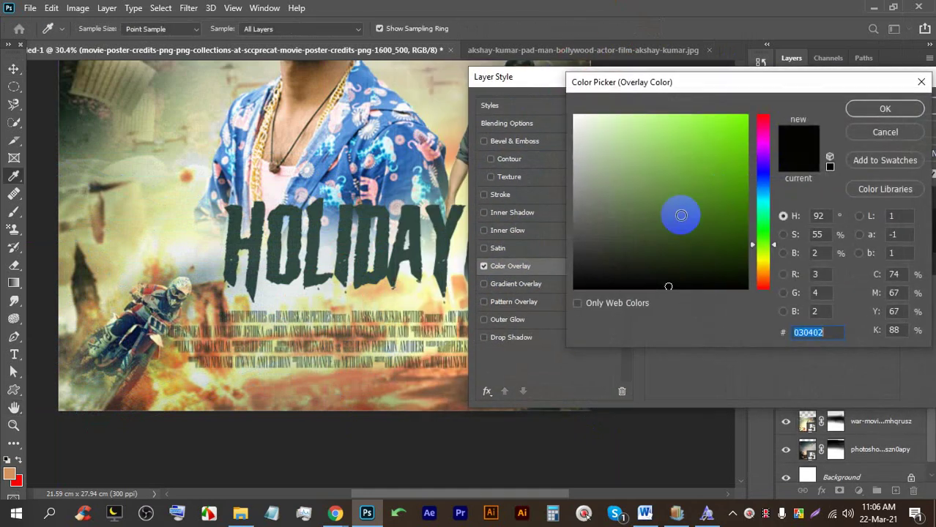
pyautogui.moveTo(574, 174)
pyautogui.mouseDown()
pyautogui.moveTo(579, 129)
pyautogui.moveTo(696, 207)
pyautogui.moveTo(673, 288)
pyautogui.mouseUp()
pyautogui.click(414, 256)
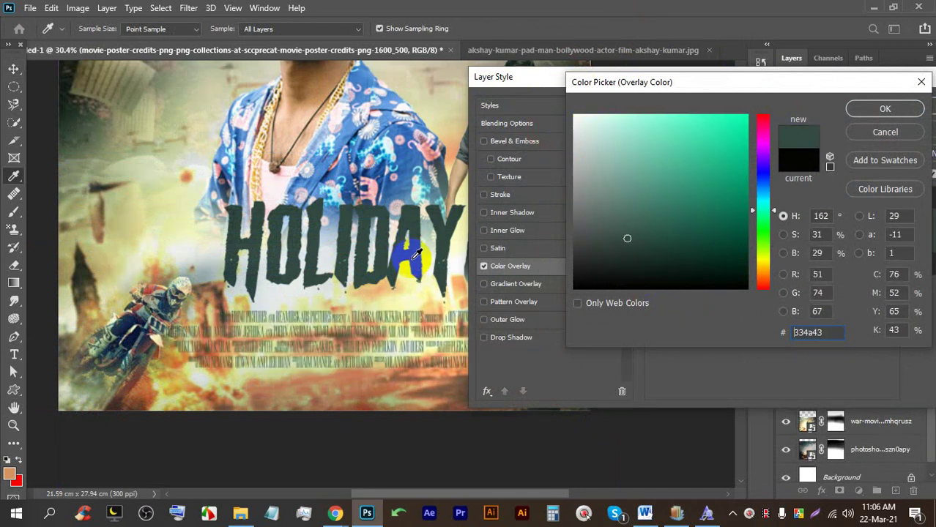
pyautogui.click(415, 254)
pyautogui.moveTo(661, 268); pyautogui.dragTo(662, 287)
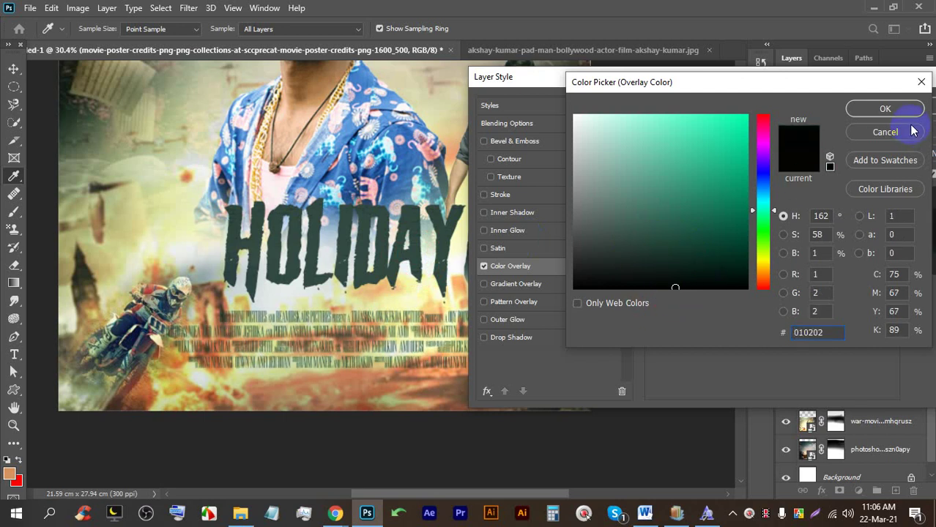
pyautogui.click(889, 107)
pyautogui.moveTo(835, 83); pyautogui.dragTo(627, 102)
pyautogui.click(738, 125)
# Move the movie credits block slightly right beneath the HOLIDAY title.
pyautogui.click(14, 69)
pyautogui.scroll(2, 377, 315)
pyautogui.moveTo(377, 314)
pyautogui.mouseDown()
pyautogui.moveTo(396, 386)
pyautogui.moveTo(348, 313)
pyautogui.moveTo(380, 314)
pyautogui.moveTo(382, 326)
pyautogui.mouseUp()
pyautogui.scroll(-2, 382, 322)
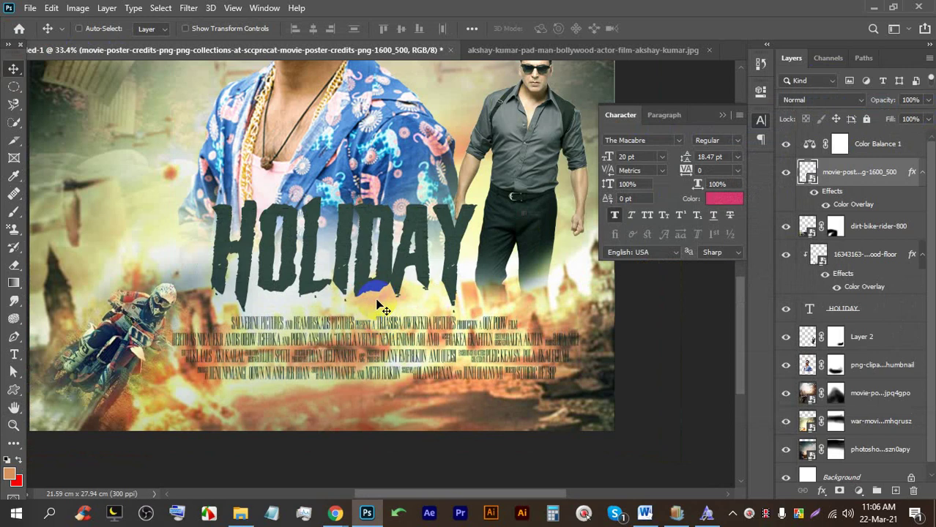
# Add a text layer reading "18 jan" below the credits block and commit it.
pyautogui.scroll(2, 366, 374)
pyautogui.press('space')
pyautogui.moveTo(213, 285); pyautogui.dragTo(208, 241)
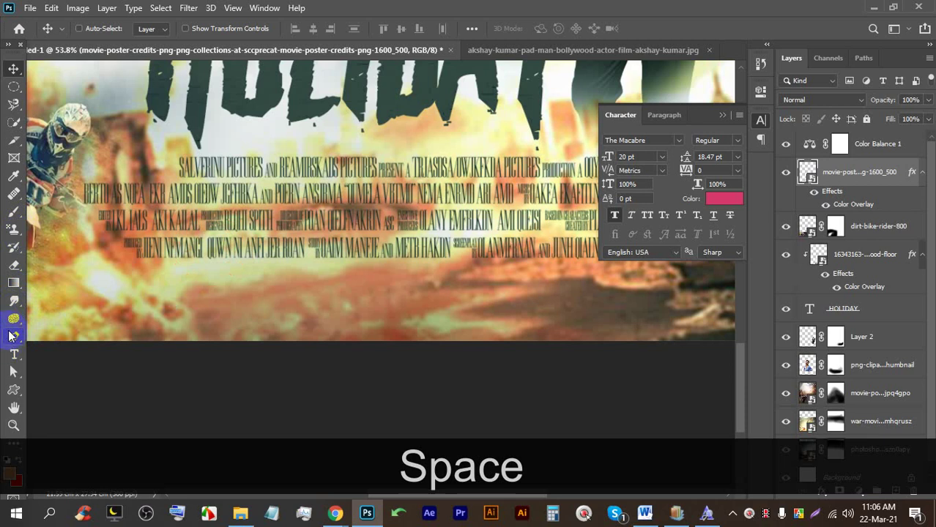
pyautogui.click(13, 354)
pyautogui.click(279, 297)
pyautogui.click(279, 296)
pyautogui.moveTo(279, 296); pyautogui.dragTo(336, 306)
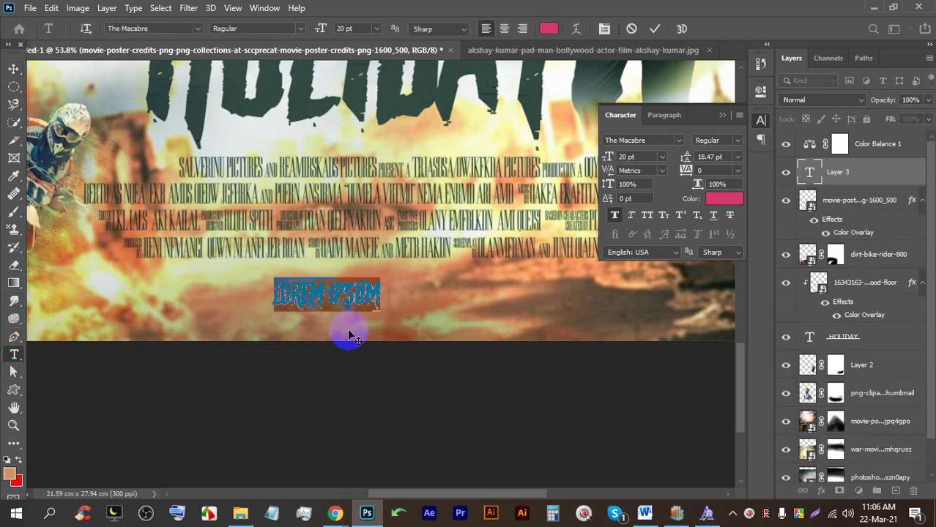
pyautogui.scroll(3, 359, 333)
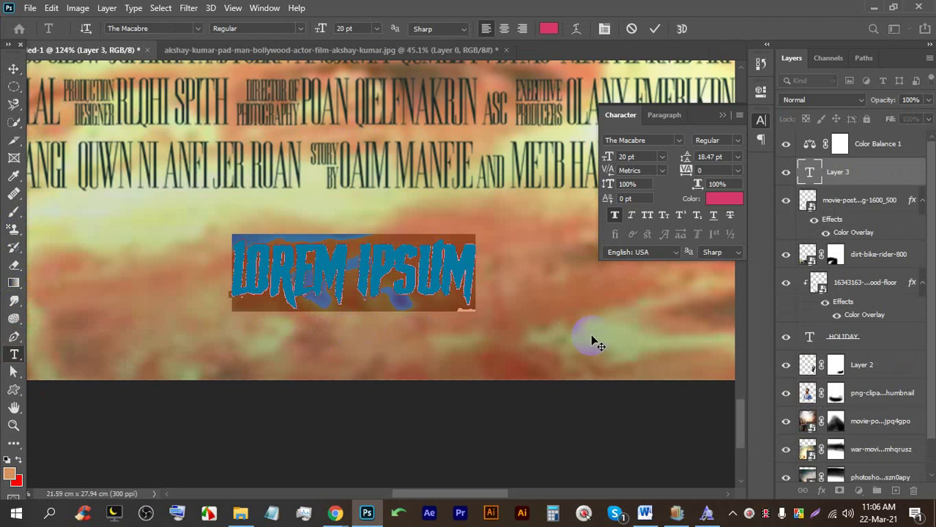
pyautogui.write('18 ')
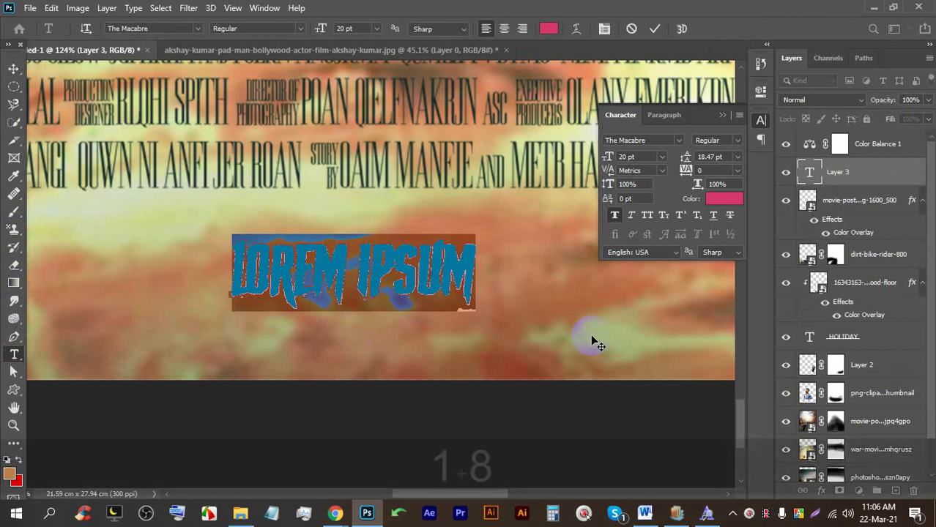
pyautogui.write('JAN')
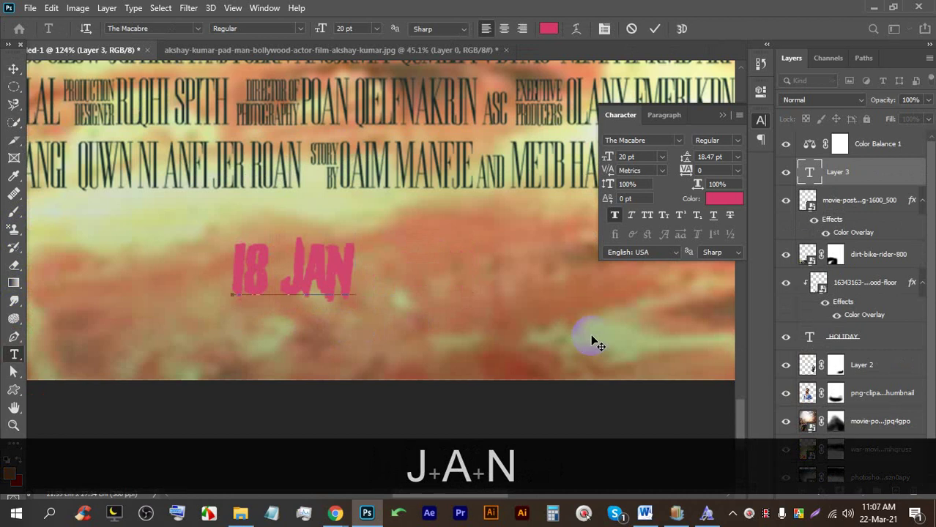
pyautogui.write('  L')
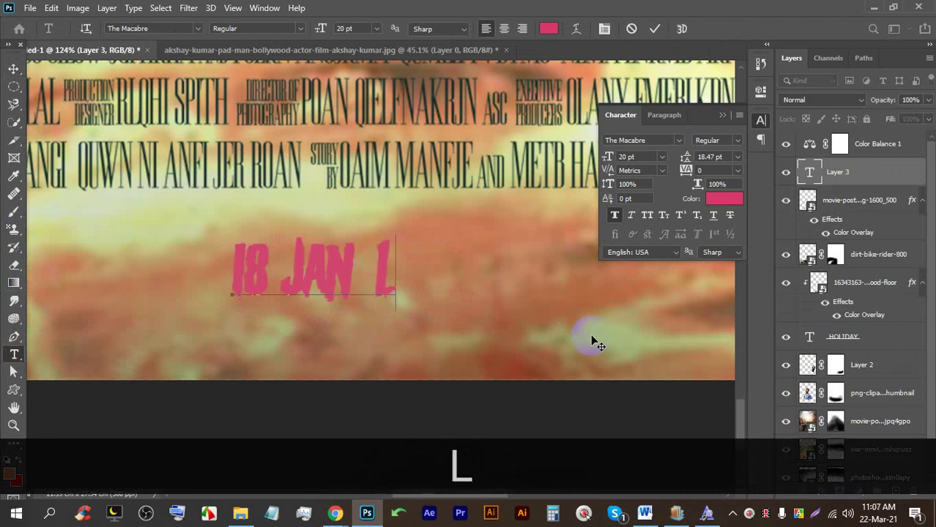
pyautogui.press('BackSpace')
pyautogui.write('L')
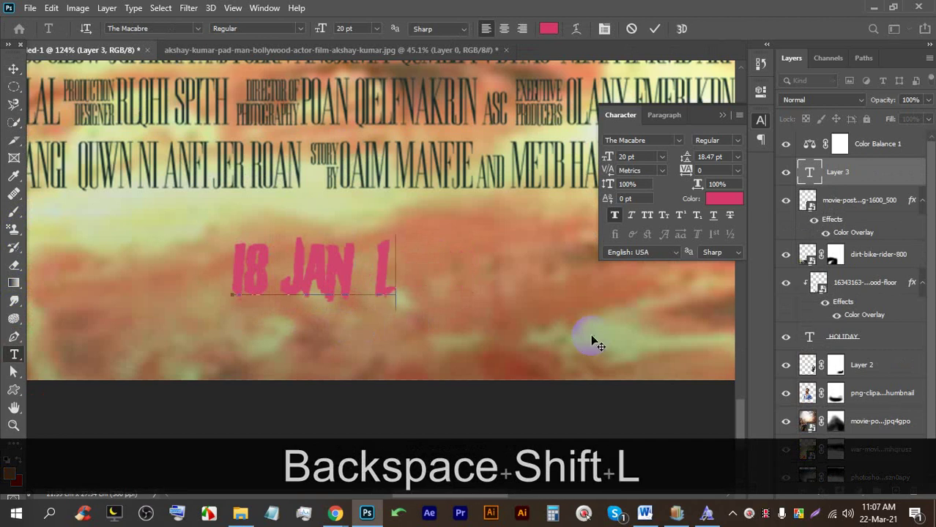
pyautogui.press('BackSpace')
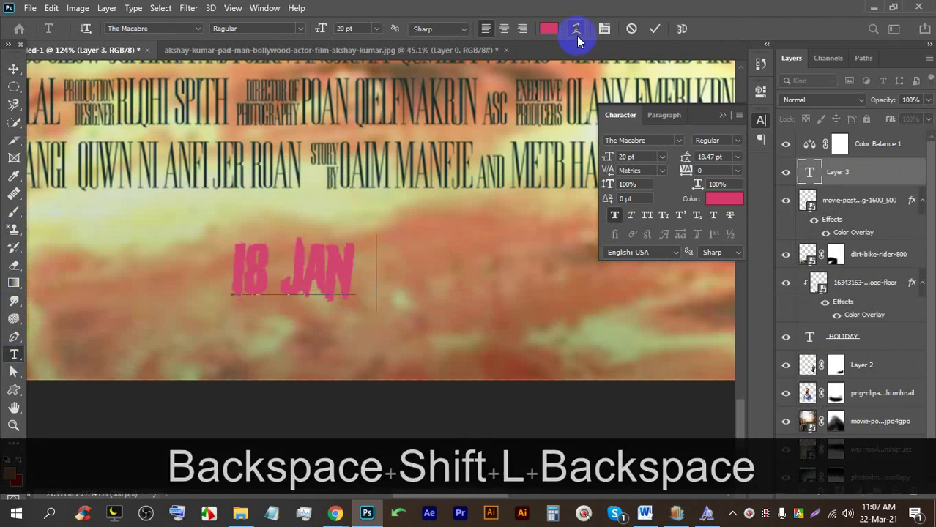
pyautogui.click(652, 29)
# Change the font of the "18 jan" release date text to Roboto Bold.
pyautogui.tripleClick(332, 269)
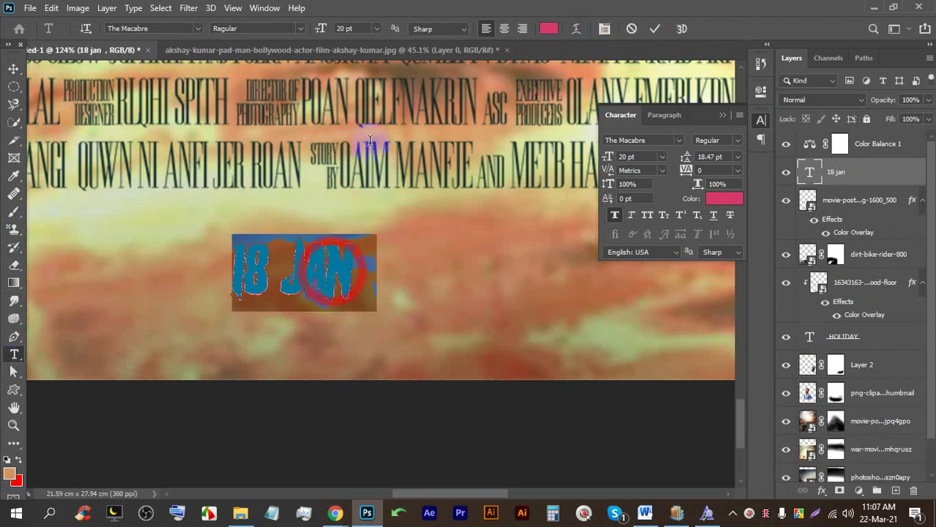
pyautogui.click(163, 28)
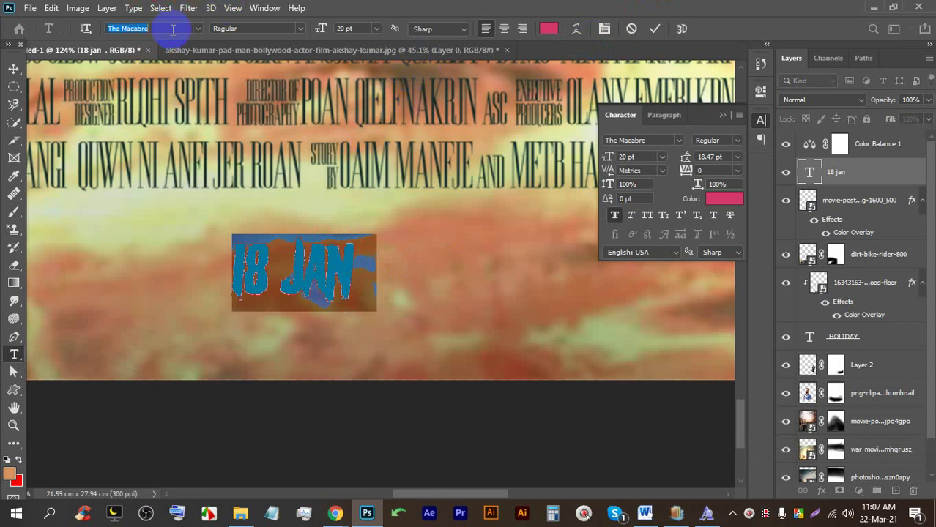
pyautogui.write('roboto')
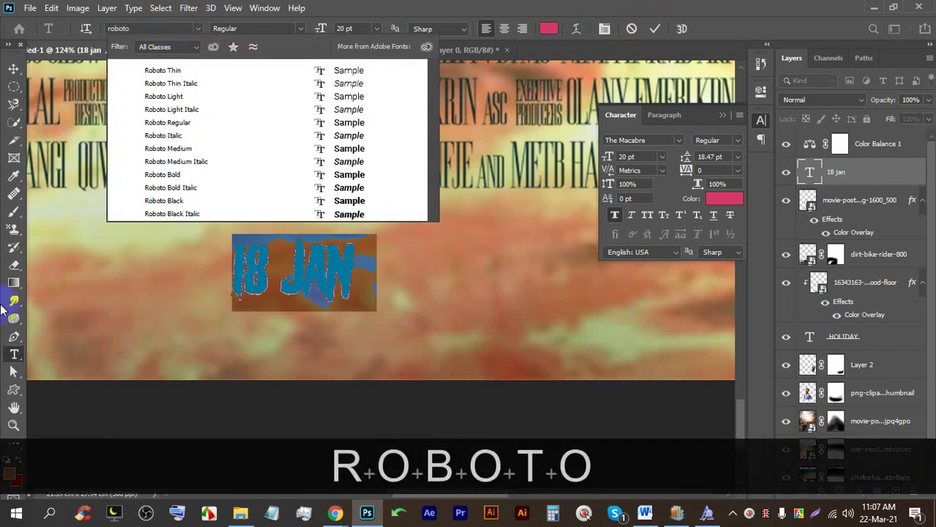
pyautogui.click(187, 175)
pyautogui.click(345, 265)
pyautogui.tripleClick(357, 269)
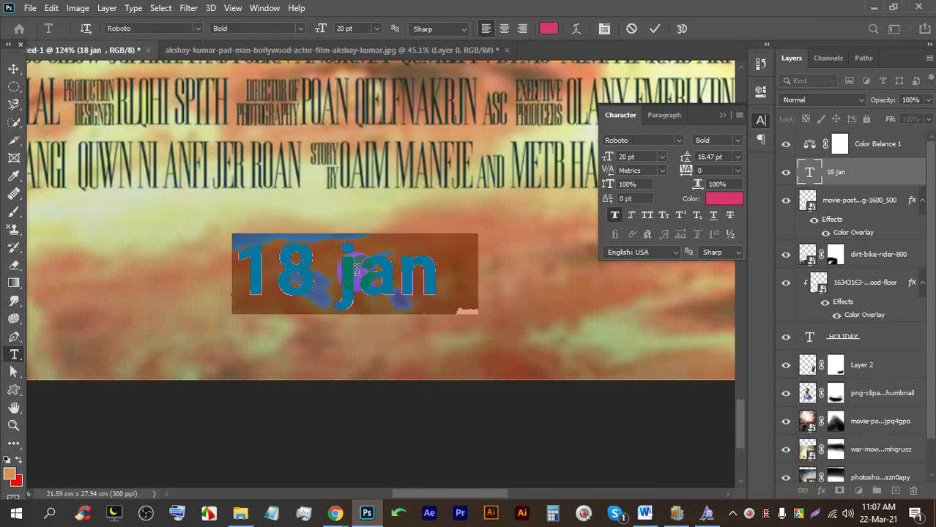
# Capitalize the month's first letter so the release date reads "18 Jan".
pyautogui.click(356, 265)
pyautogui.moveTo(350, 267); pyautogui.dragTo(336, 267)
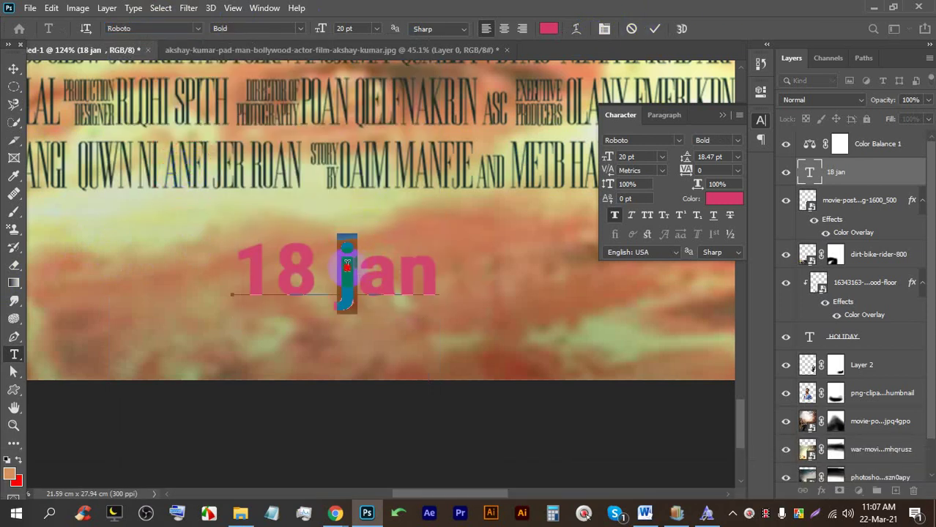
pyautogui.write('J')
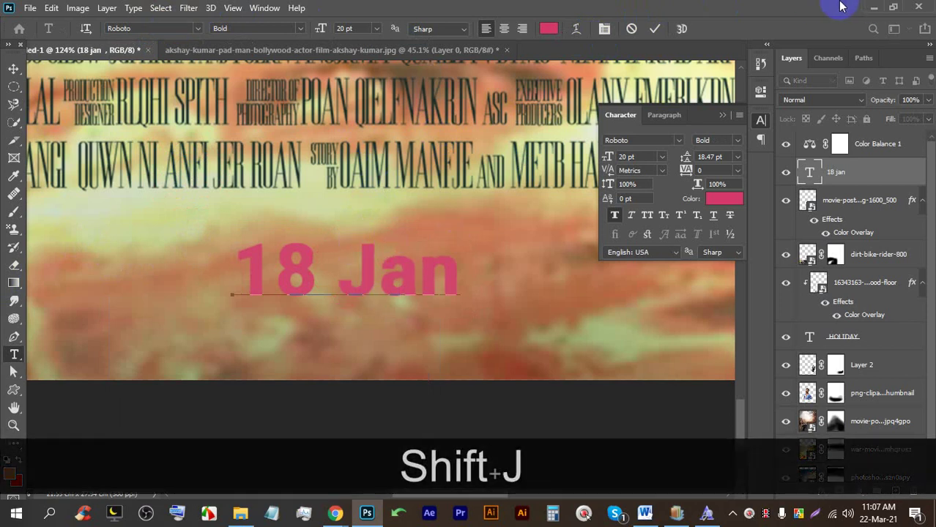
# Recolour the "18 Jan" release date text to bright red #f30707 and commit the edit.
pyautogui.tripleClick(359, 286)
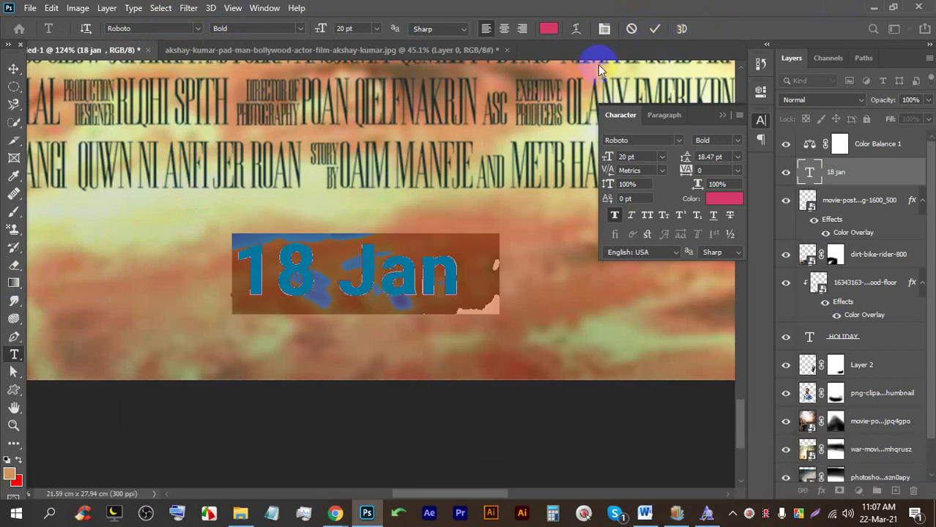
pyautogui.click(712, 201)
pyautogui.click(735, 137)
pyautogui.moveTo(761, 124); pyautogui.dragTo(761, 115)
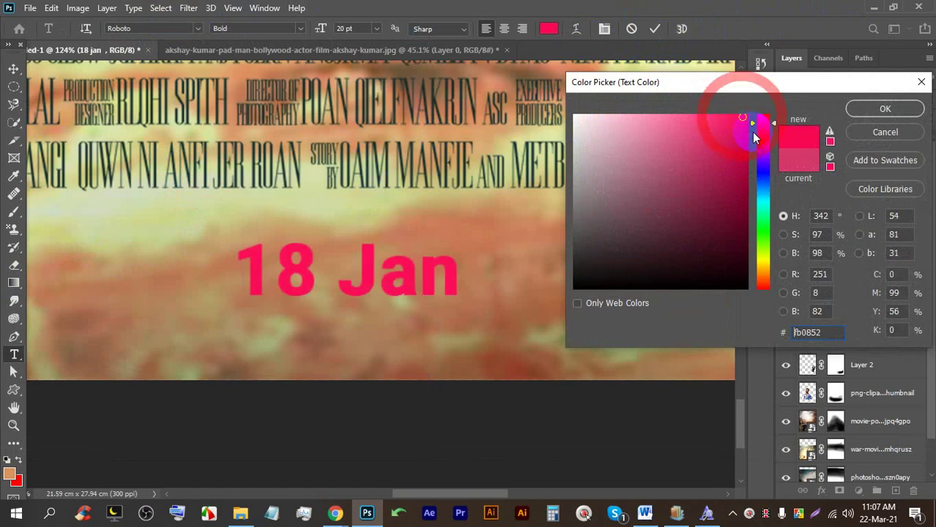
pyautogui.click(864, 108)
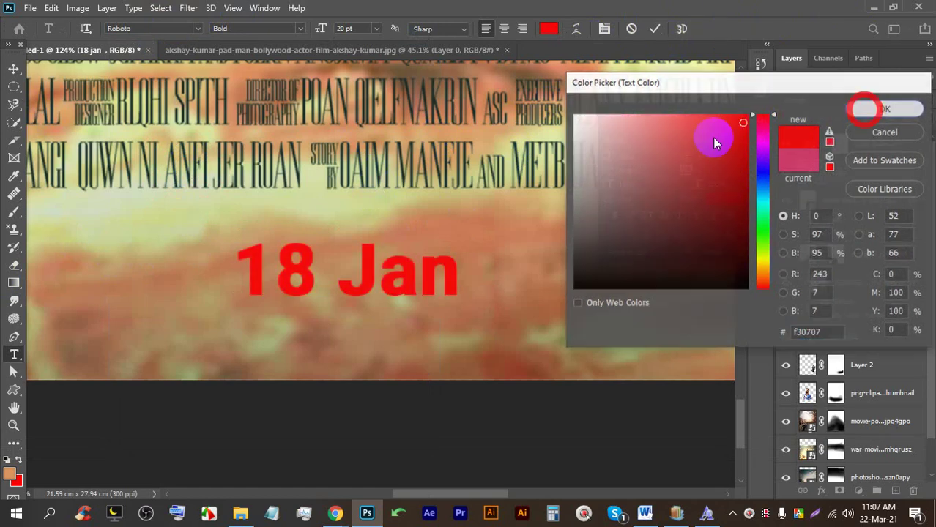
pyautogui.click(654, 29)
# Move the "18 Jan" release date slightly right and up beneath the credits block.
pyautogui.click(13, 68)
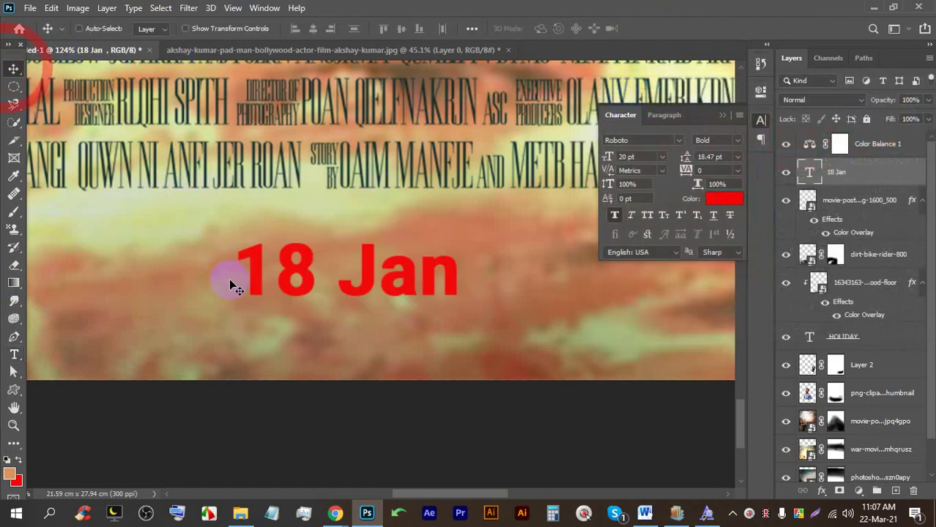
pyautogui.scroll(-5, 307, 357)
pyautogui.scroll(-2, 308, 357)
pyautogui.moveTo(307, 341); pyautogui.dragTo(331, 334)
pyautogui.scroll(4, 331, 334)
pyautogui.scroll(-2, 333, 334)
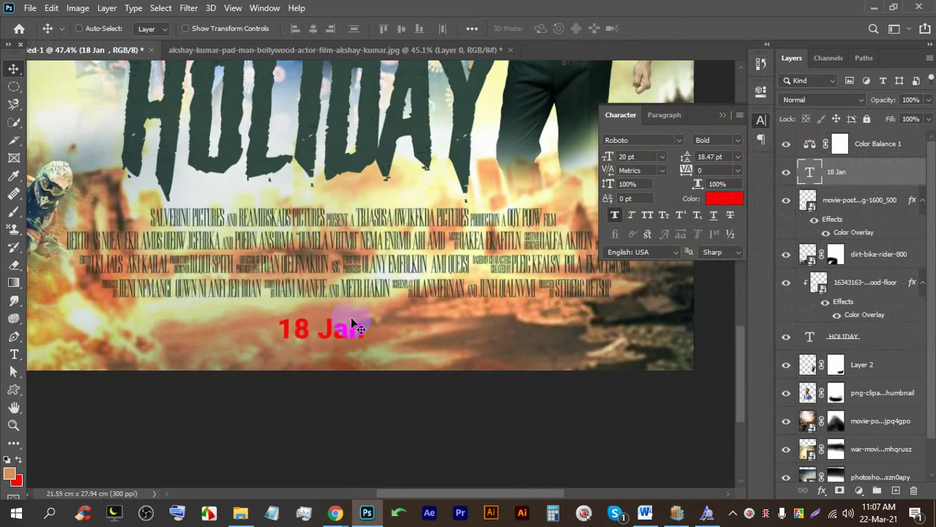
# Draw a thin vertical rectangle shape about 10 by 79 px just right of the "18 Jan" text.
pyautogui.scroll(5, 336, 334)
pyautogui.scroll(1, 395, 334)
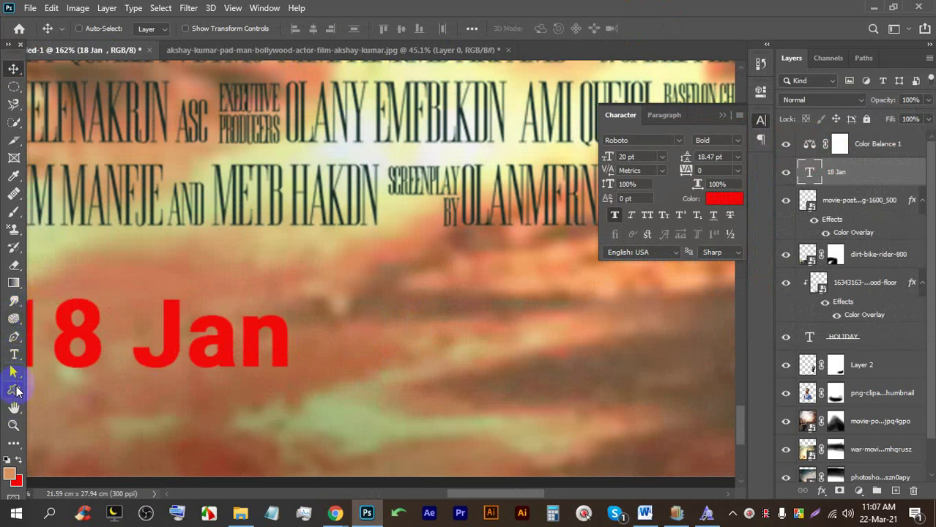
pyautogui.rightClick(16, 392)
pyautogui.click(62, 384)
pyautogui.moveTo(309, 291); pyautogui.dragTo(315, 373)
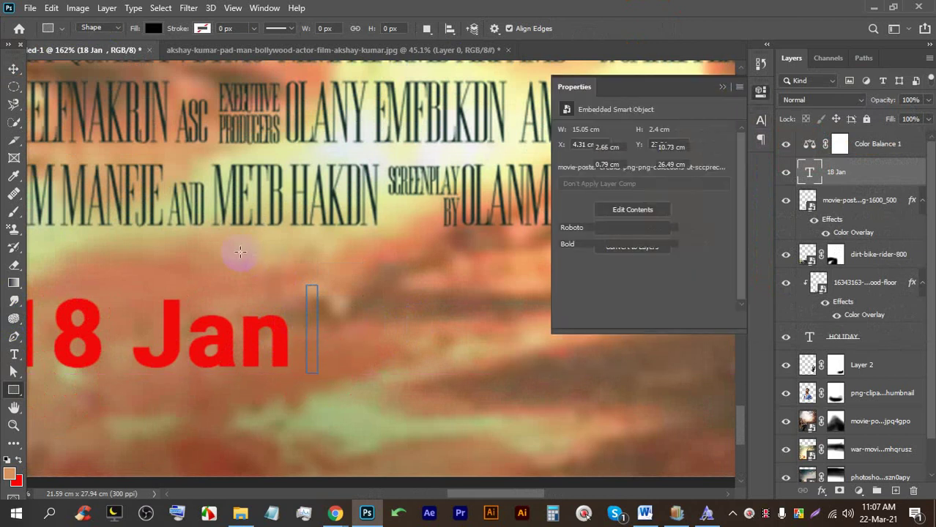
pyautogui.click(726, 88)
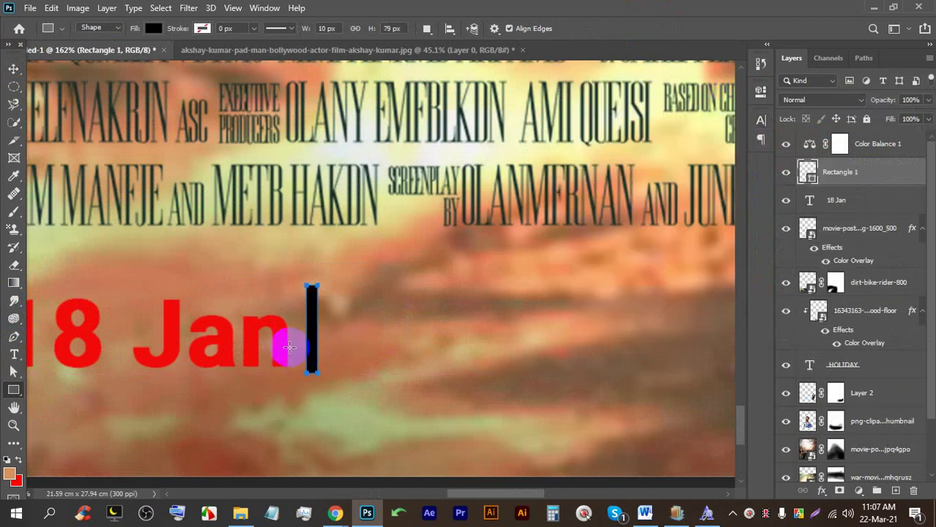
# Fill the thin rectangle with the red sampled from the release date text, #f10b09.
pyautogui.scroll(3, 293, 341)
pyautogui.click(154, 29)
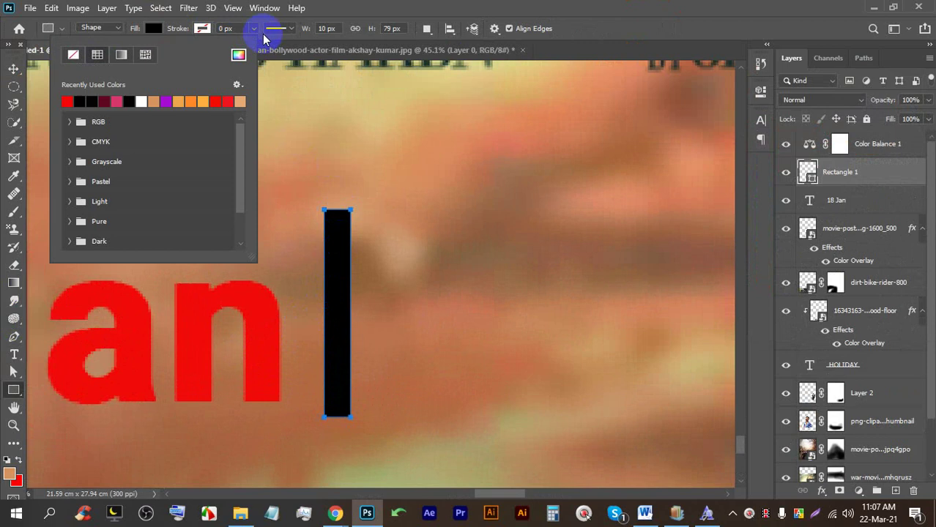
pyautogui.click(238, 55)
pyautogui.click(210, 301)
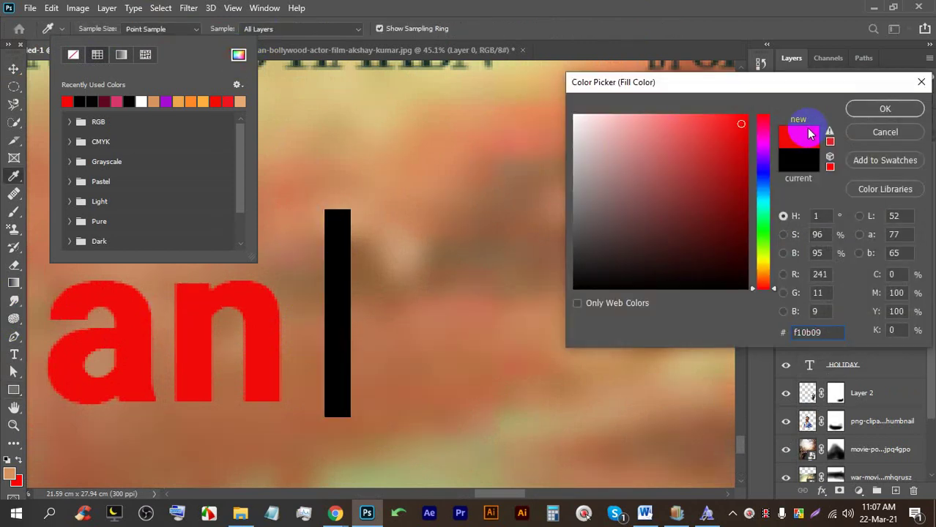
pyautogui.click(868, 108)
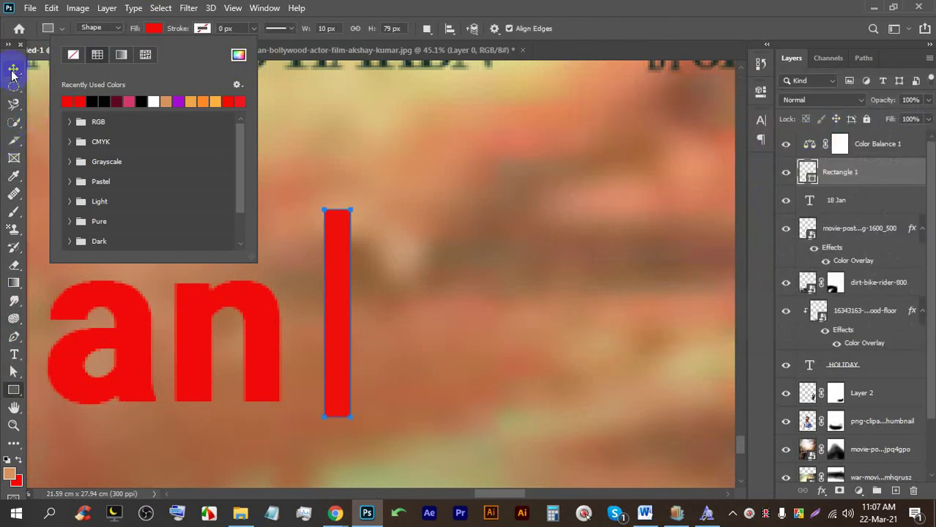
# Adjust the horizontal position of the red divider bar beside the release date.
pyautogui.click(13, 70)
pyautogui.click(236, 258)
pyautogui.moveTo(335, 257); pyautogui.dragTo(324, 255)
pyautogui.scroll(-3, 324, 288)
pyautogui.moveTo(323, 289); pyautogui.dragTo(345, 290)
pyautogui.scroll(-3, 346, 290)
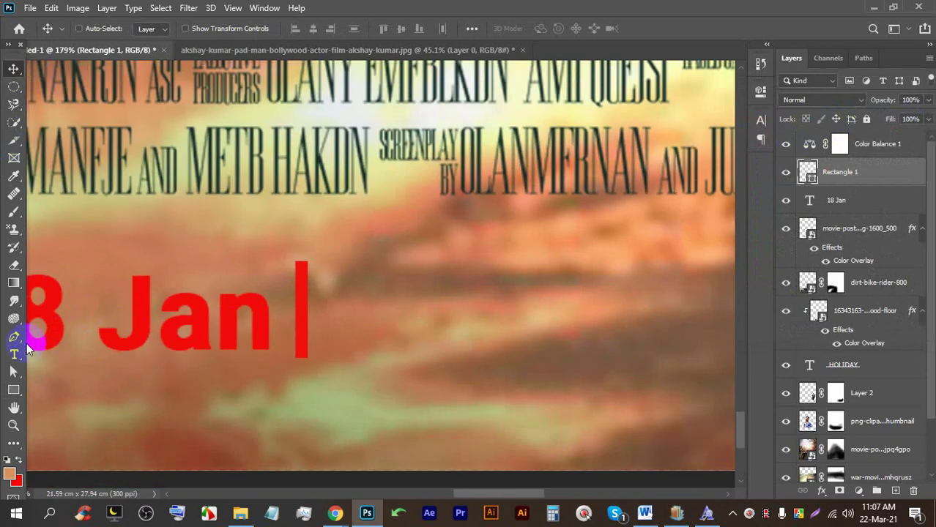
# Add a text layer reading "LOGO" to the right of the red divider and lower it level with the date.
pyautogui.click(14, 354)
pyautogui.hscroll(3, 372, 349)
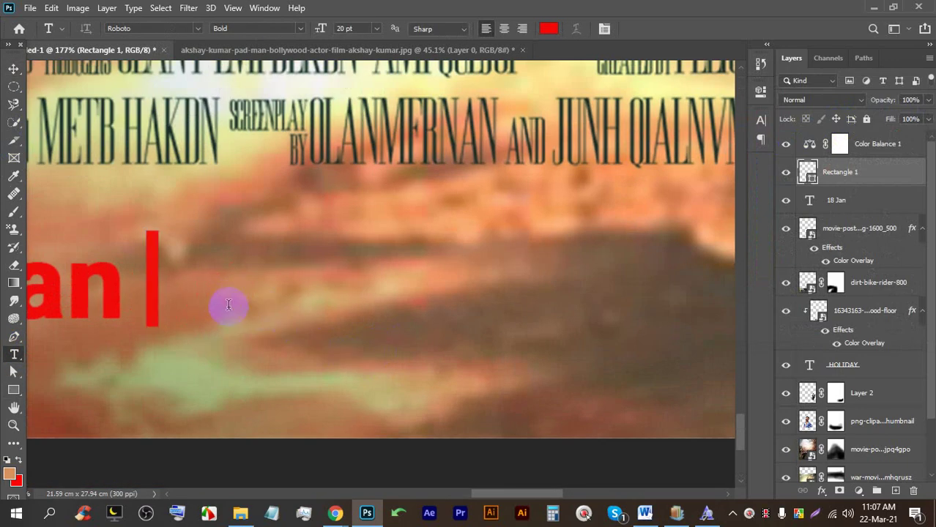
pyautogui.click(219, 296)
pyautogui.write('LOGO')
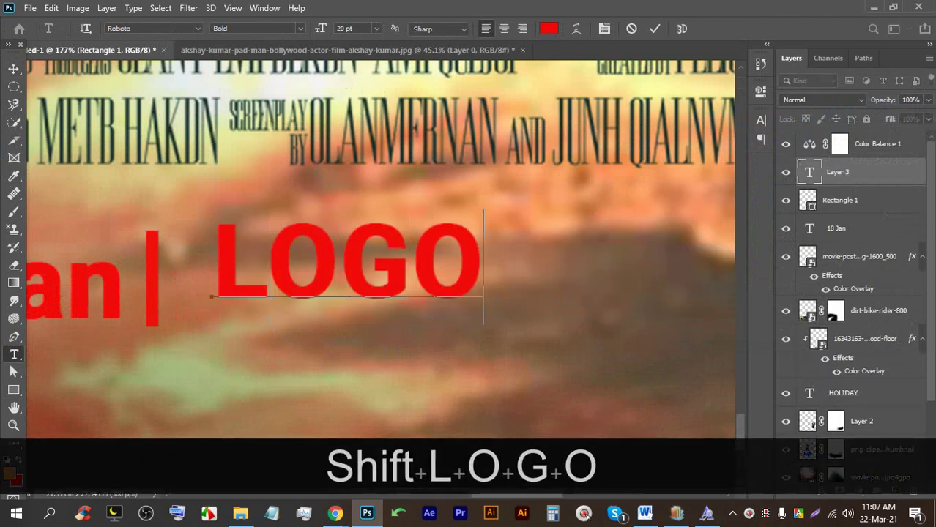
pyautogui.click(654, 29)
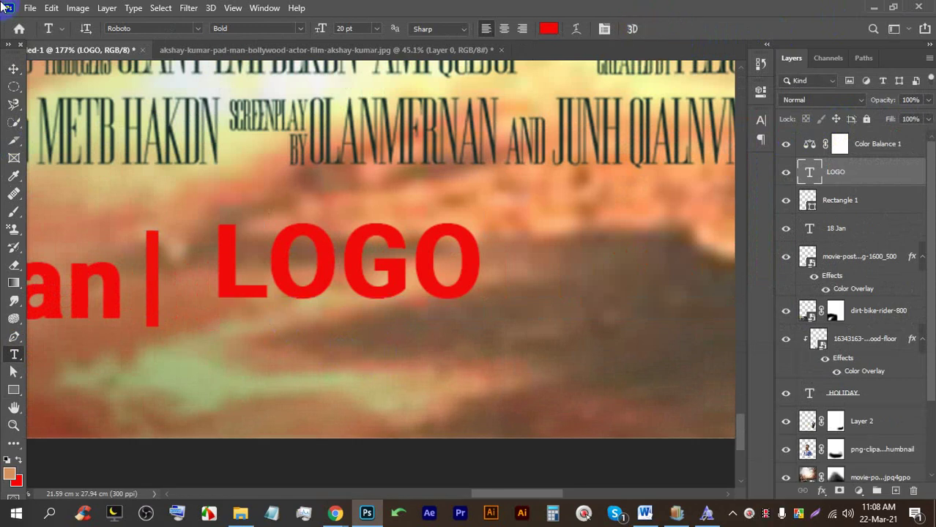
pyautogui.click(10, 69)
pyautogui.moveTo(271, 255); pyautogui.dragTo(260, 281)
# Recolour the "LOGO" text to dark purple #800d6e and commit the edit.
pyautogui.doubleClick(252, 280)
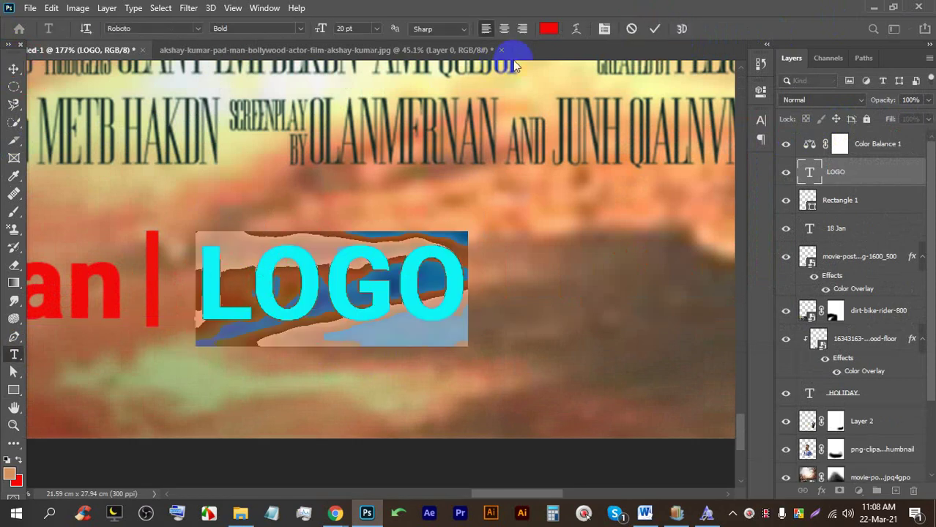
pyautogui.click(548, 30)
pyautogui.click(765, 138)
pyautogui.click(738, 134)
pyautogui.moveTo(720, 162); pyautogui.dragTo(731, 205)
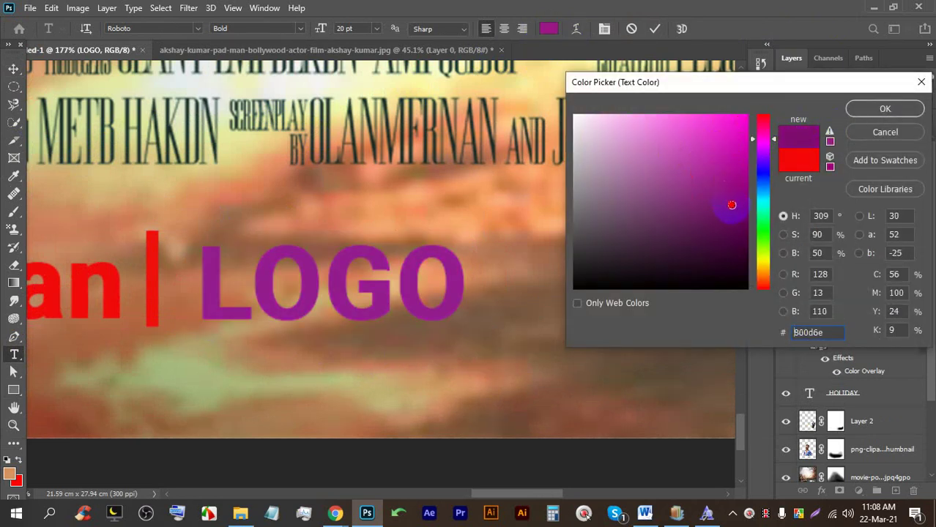
pyautogui.click(876, 110)
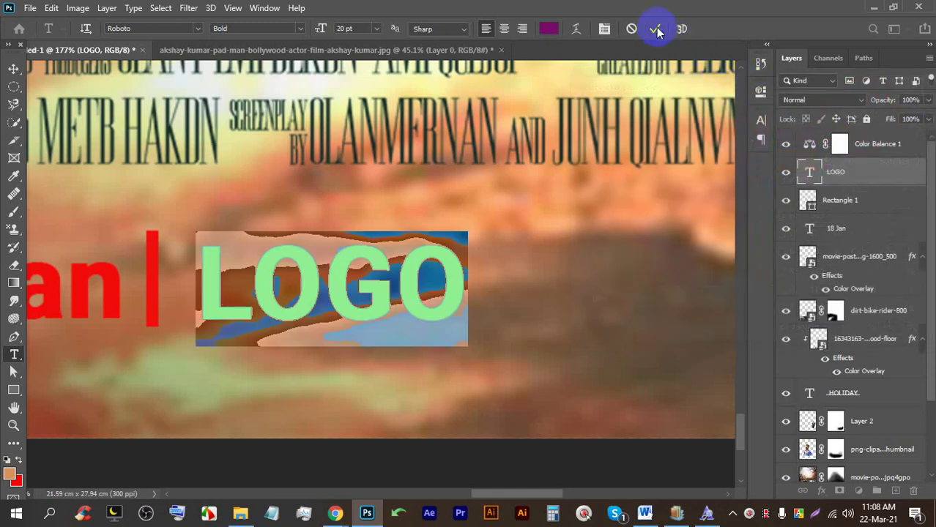
pyautogui.click(654, 29)
# Move the "LOGO" text closer to the red divider bar and slightly down.
pyautogui.press('v')
pyautogui.hotkey('ctrl', '1')
pyautogui.moveTo(218, 265); pyautogui.dragTo(204, 276)
pyautogui.scroll(-10, 204, 276)
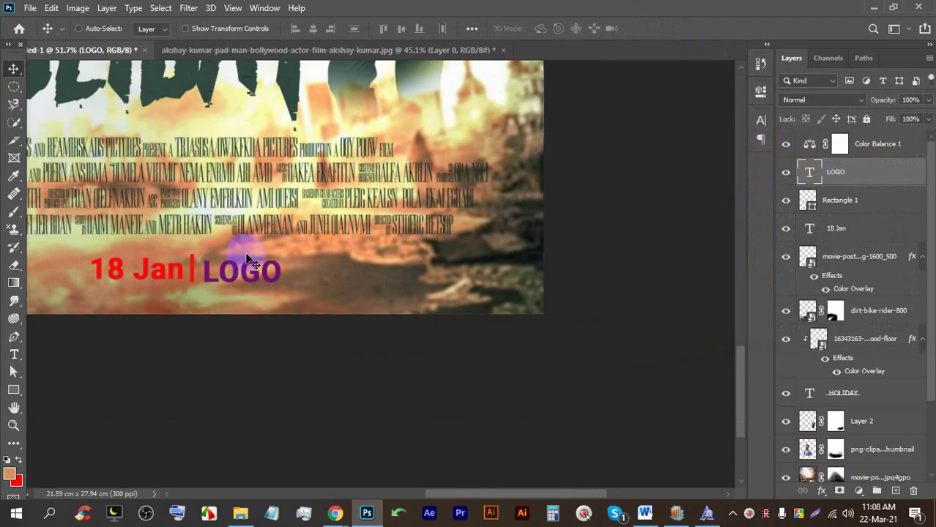
# Set the Color Balance adjustment layer's midtones Cyan–Red value to +48 for a warmer poster.
pyautogui.scroll(1, 379, 410)
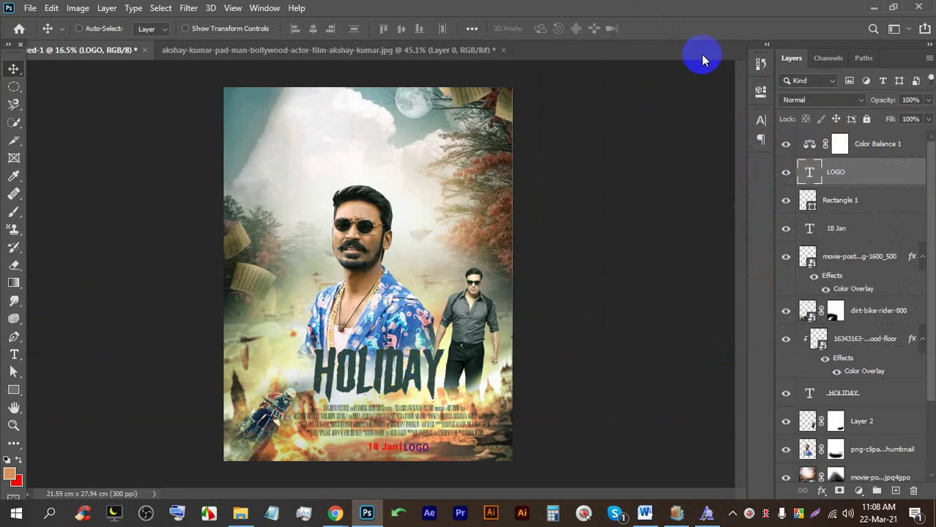
pyautogui.doubleClick(808, 147)
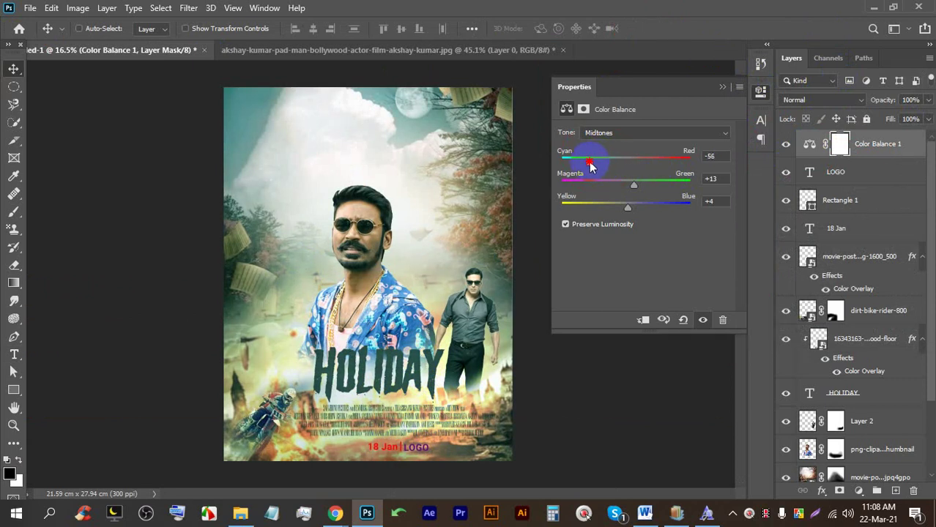
pyautogui.moveTo(602, 167); pyautogui.dragTo(656, 169)
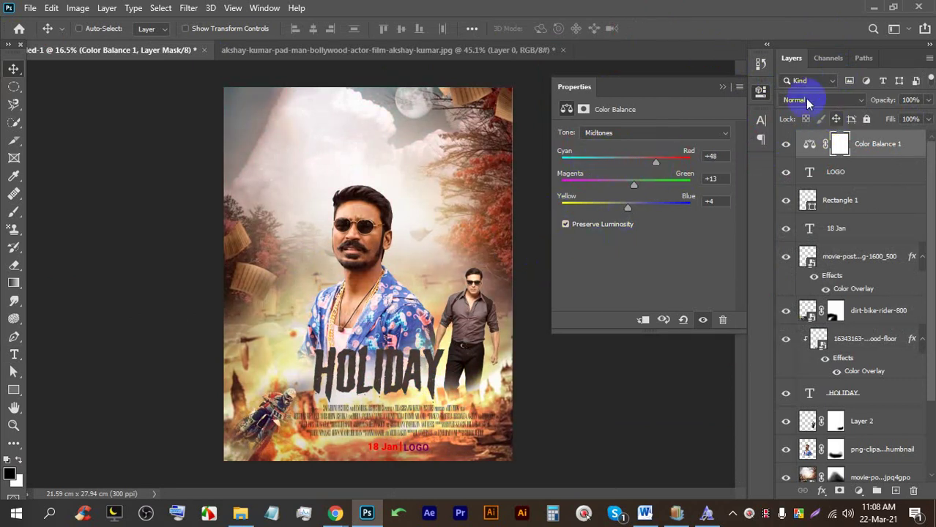
# Start saving the poster and create a folder named 23 inside folder 68 on drive E:.
pyautogui.hotkey('ctrl', 's')
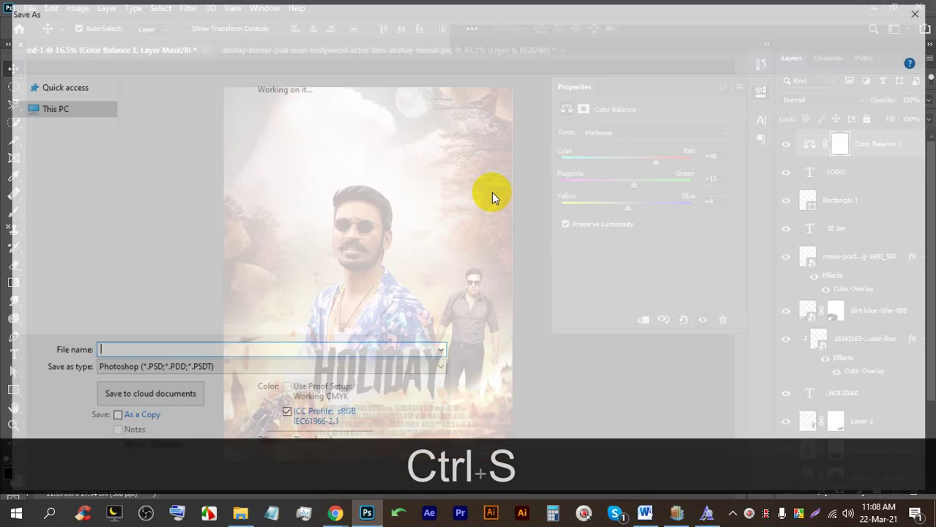
pyautogui.click(167, 35)
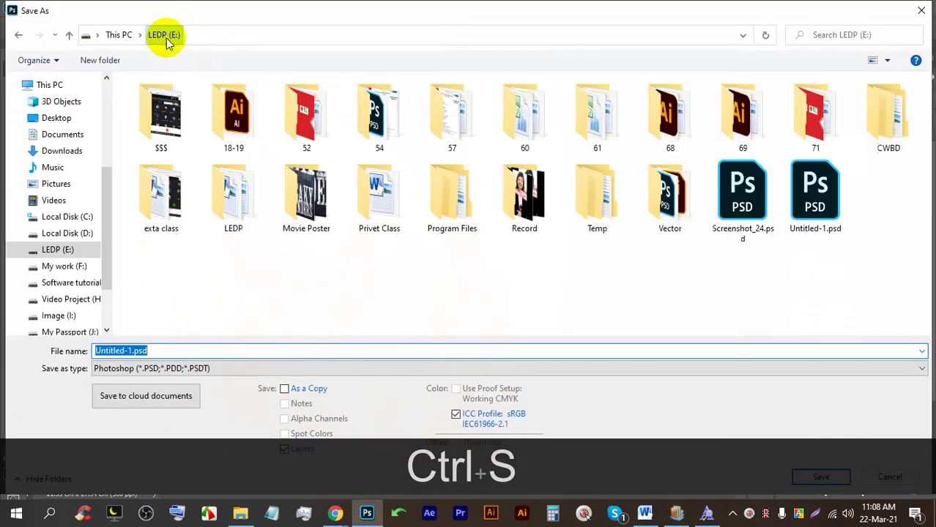
pyautogui.doubleClick(696, 113)
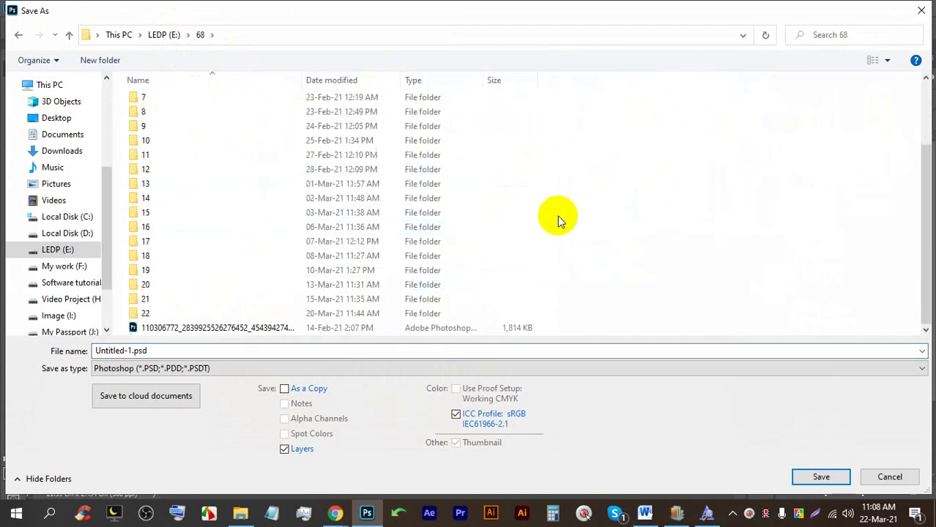
pyautogui.rightClick(597, 204)
pyautogui.moveTo(664, 336)
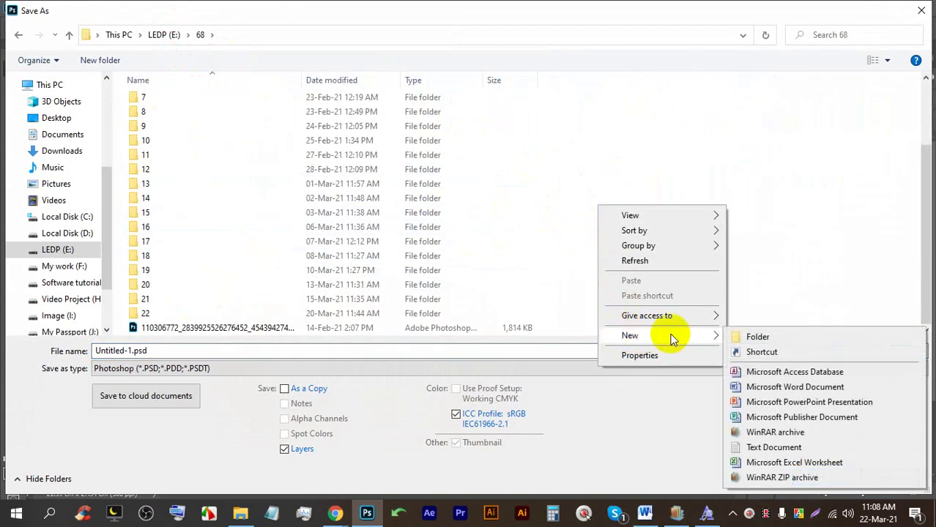
pyautogui.click(742, 339)
pyautogui.write('23')
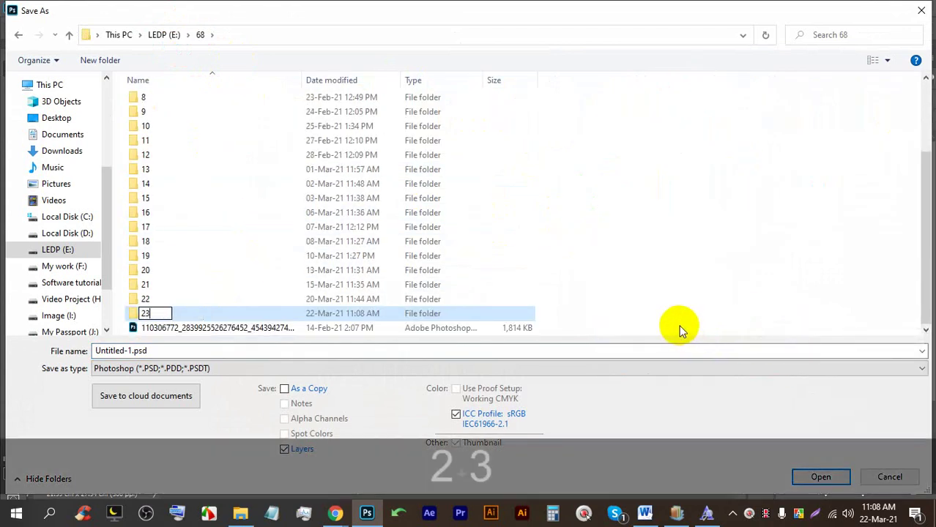
pyautogui.press('Return')
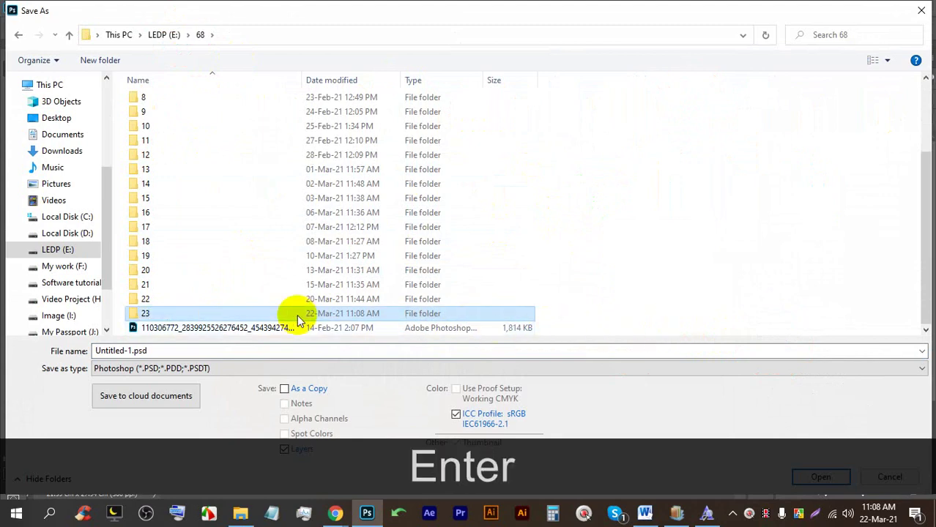
# Save the poster as Untitled-1.psd in the new folder 23, accepting the Photoshop format options.
pyautogui.press('Return')
pyautogui.press('Return')
pyautogui.press('Return')
pyautogui.click(832, 478)
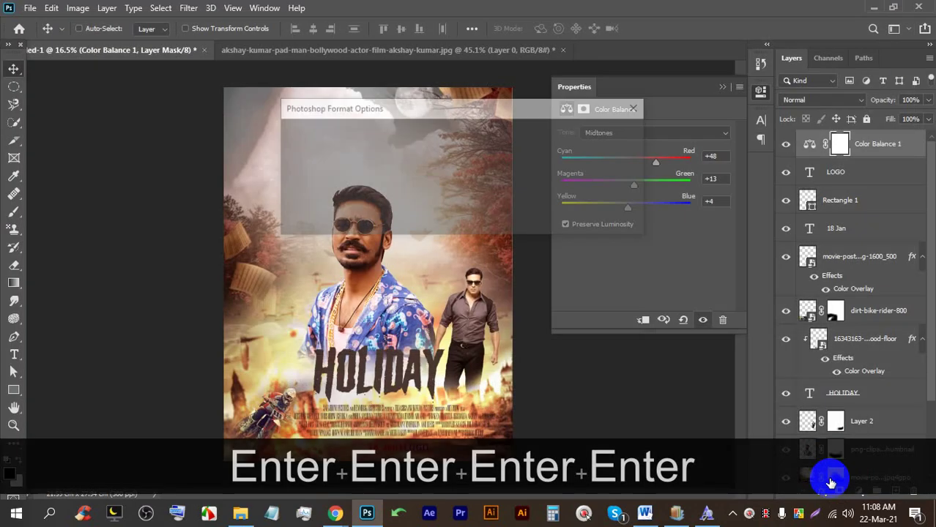
pyautogui.click(603, 143)
pyautogui.hotkey('ctrl', 's')
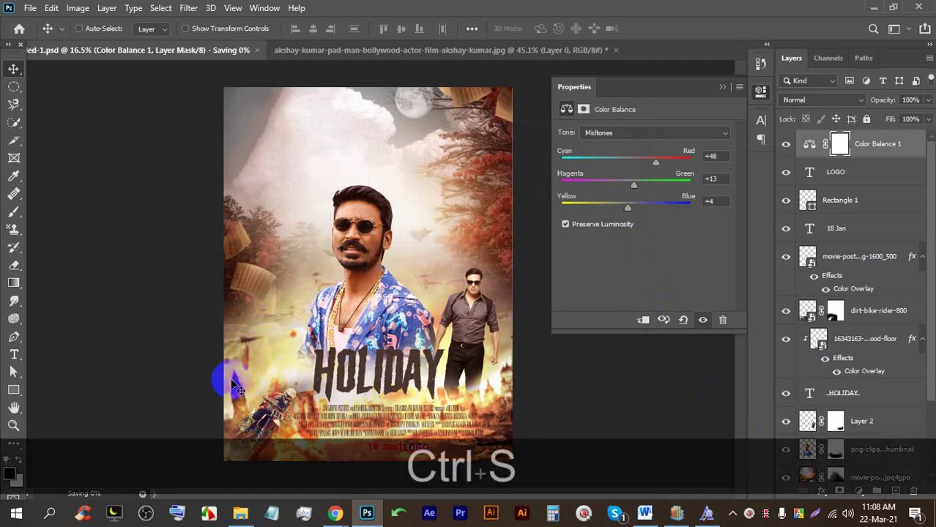
# Inspect the saved poster up close, then switch to Chrome and browse the Pushpa movie poster image results.
pyautogui.scroll(2, 368, 395)
pyautogui.scroll(1, 368, 408)
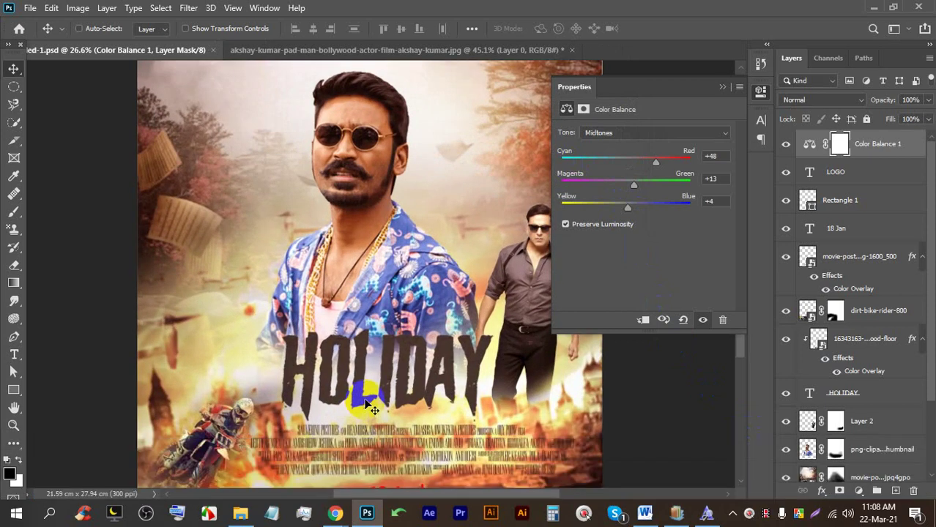
pyautogui.moveTo(335, 513)
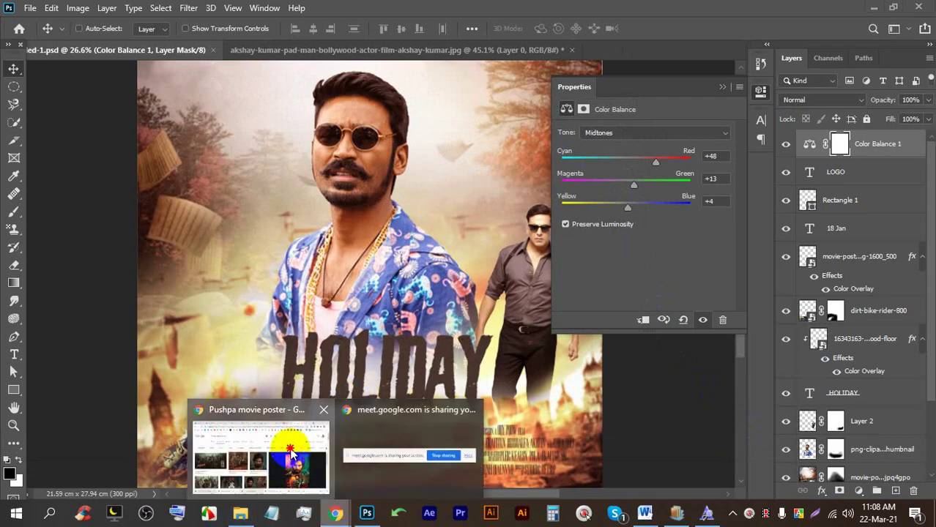
pyautogui.click(300, 437)
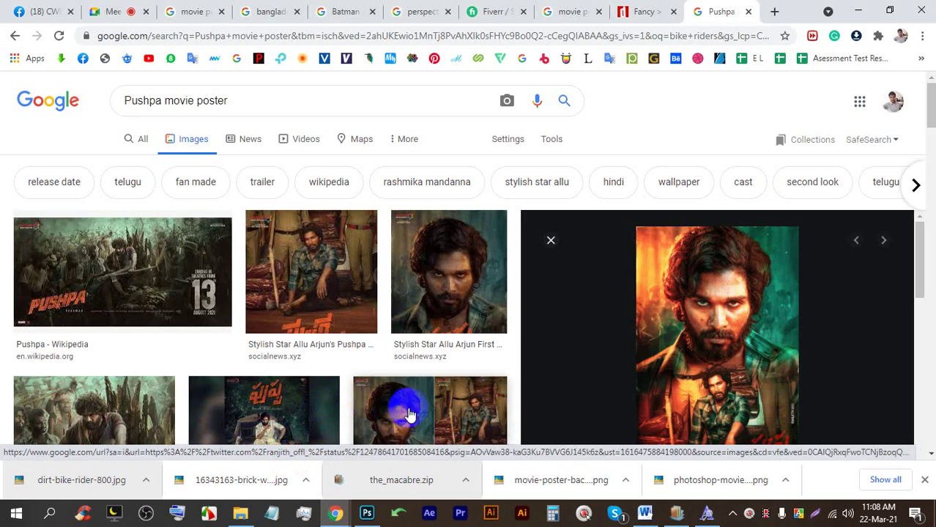
pyautogui.scroll(-4, 449, 403)
pyautogui.scroll(-1, 473, 408)
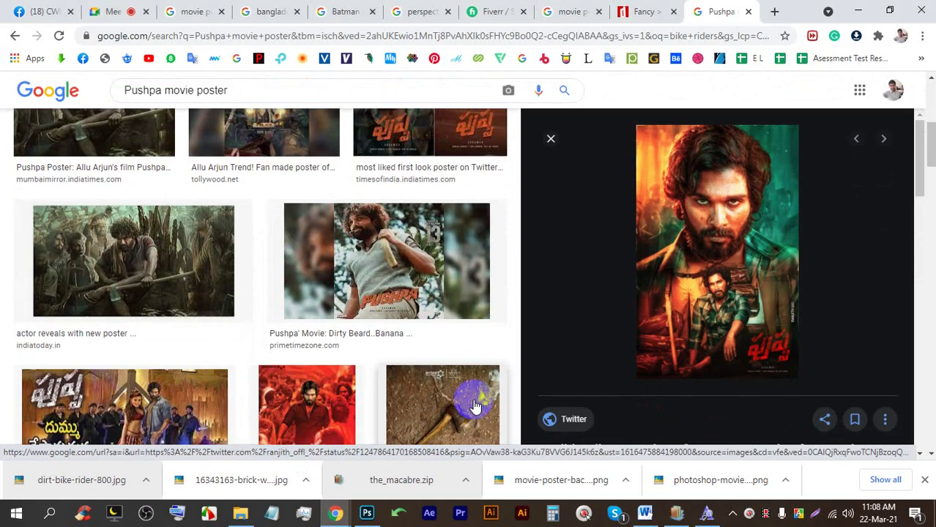
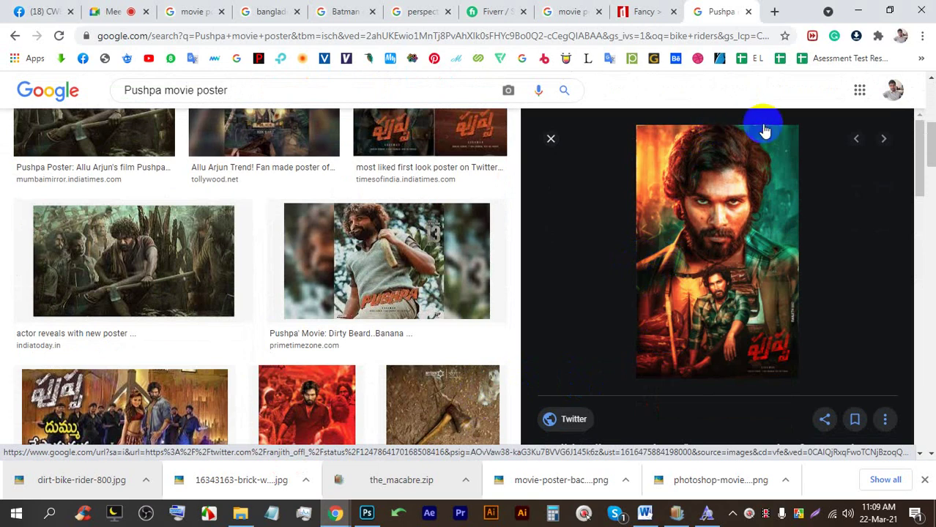
# Save the 1365 × 2048 Pushpa first-look poster from the image results as a JPEG in Downloads, then open it in Photoshop.
pyautogui.scroll(5, 338, 265)
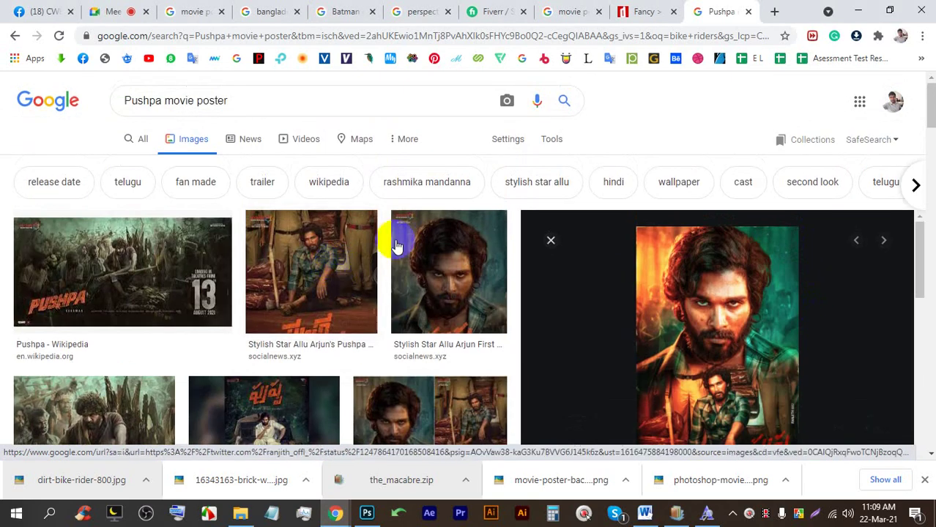
pyautogui.click(440, 238)
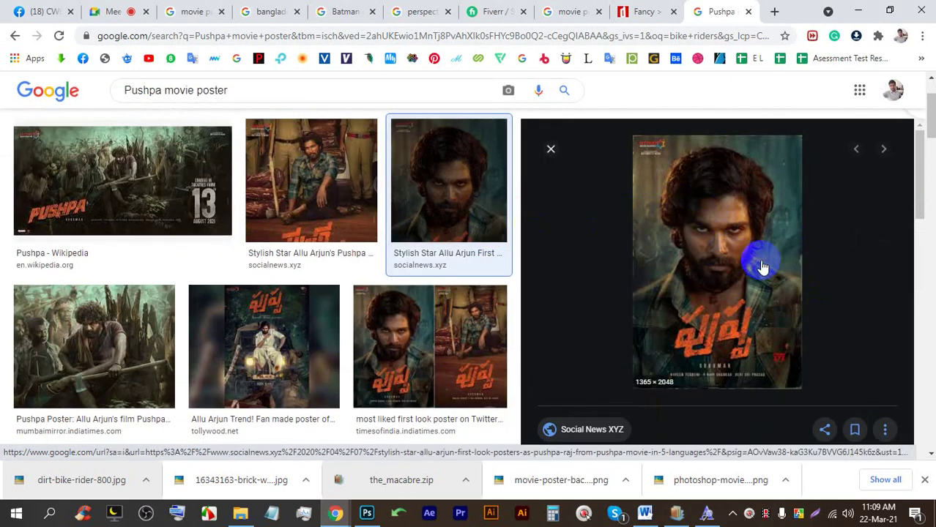
pyautogui.rightClick(691, 199)
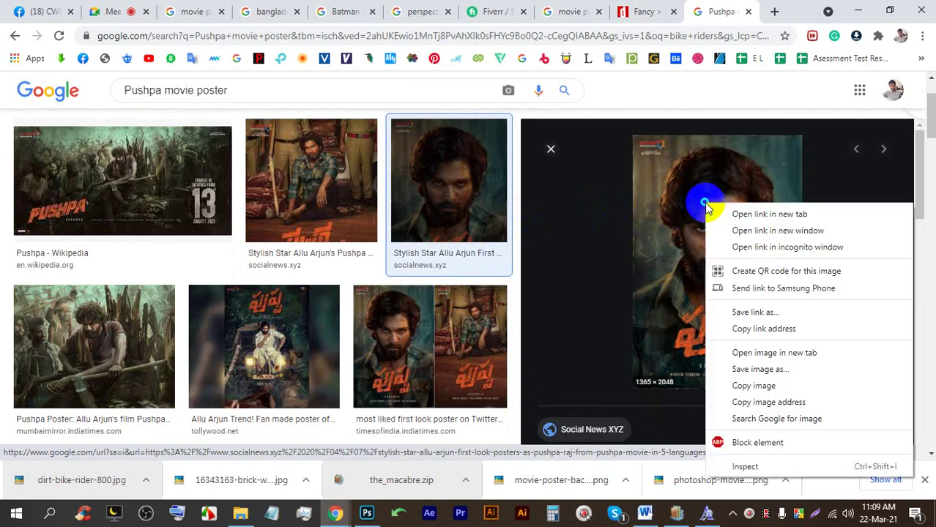
pyautogui.click(728, 367)
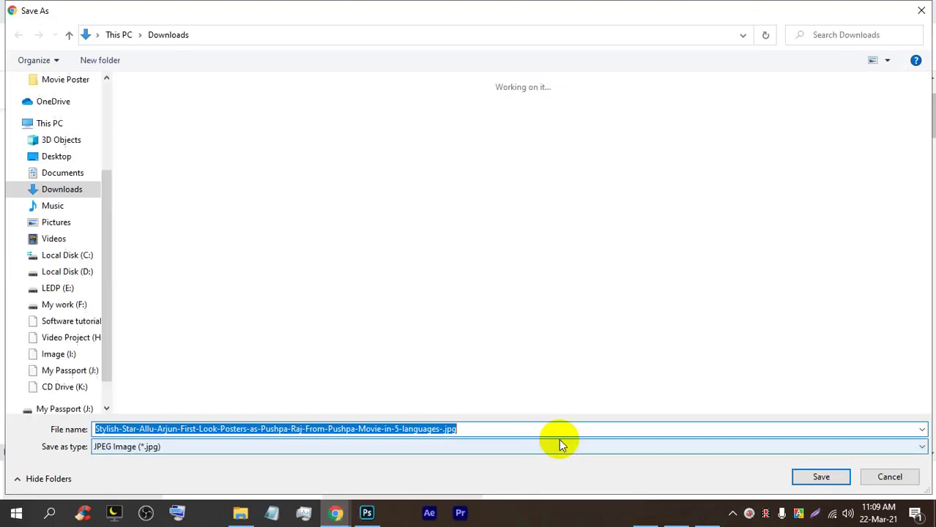
pyautogui.click(804, 473)
pyautogui.moveTo(17, 480); pyautogui.dragTo(309, 50)
# Place the png-clipart-dhanush-maari thumbnail from drive E:'s Movie Poster folder into the poster document as an embedded image.
pyautogui.click(30, 8)
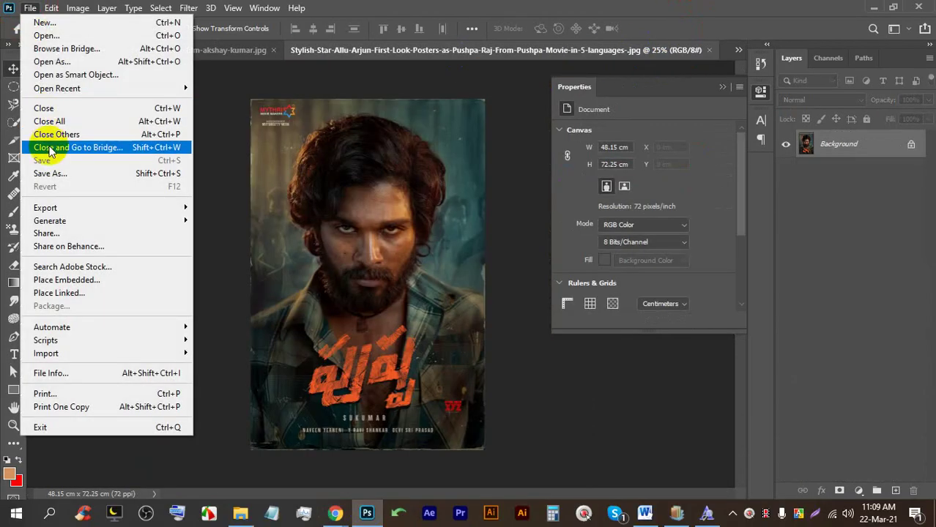
pyautogui.moveTo(65, 222)
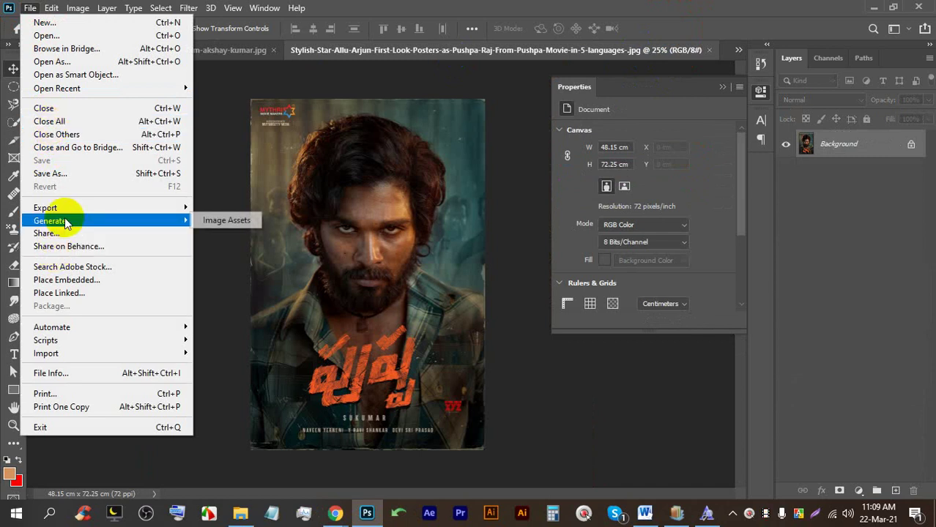
pyautogui.click(63, 279)
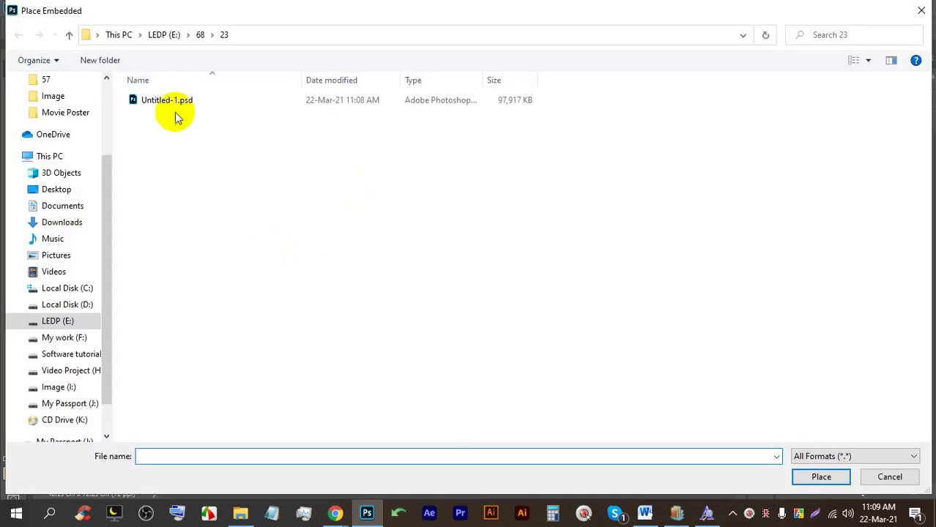
pyautogui.click(162, 34)
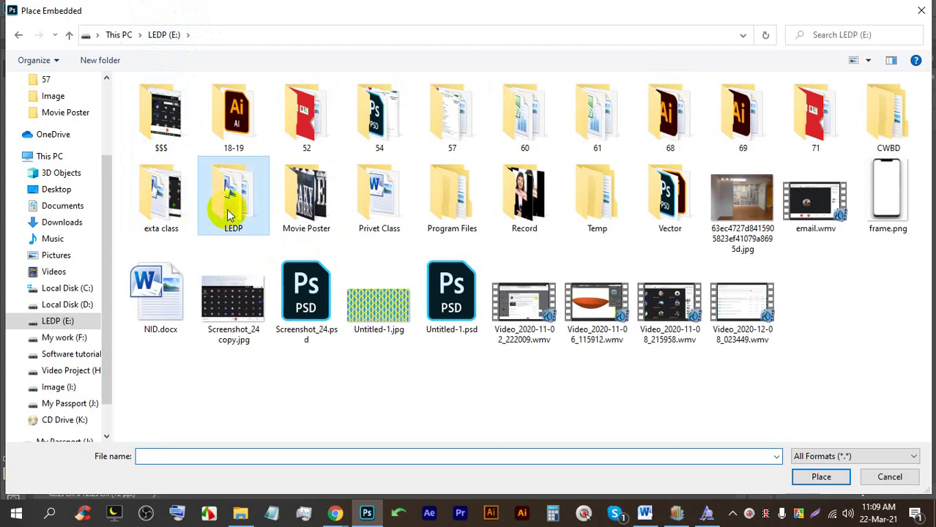
pyautogui.doubleClick(233, 209)
pyautogui.click(161, 197)
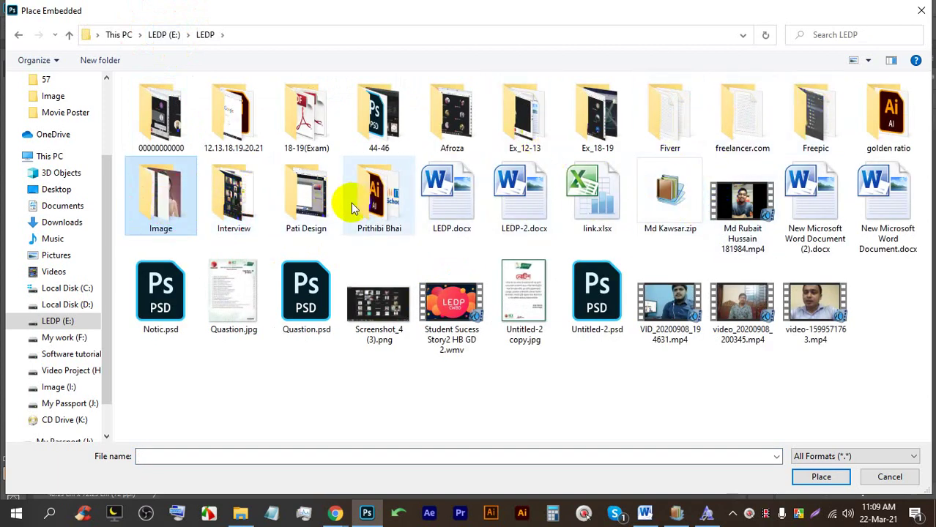
pyautogui.click(150, 35)
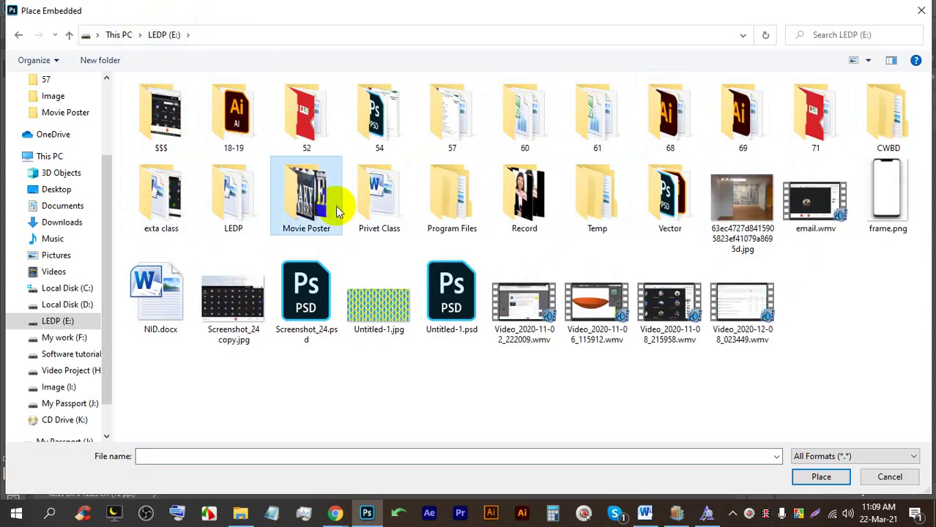
pyautogui.doubleClick(331, 199)
pyautogui.doubleClick(154, 220)
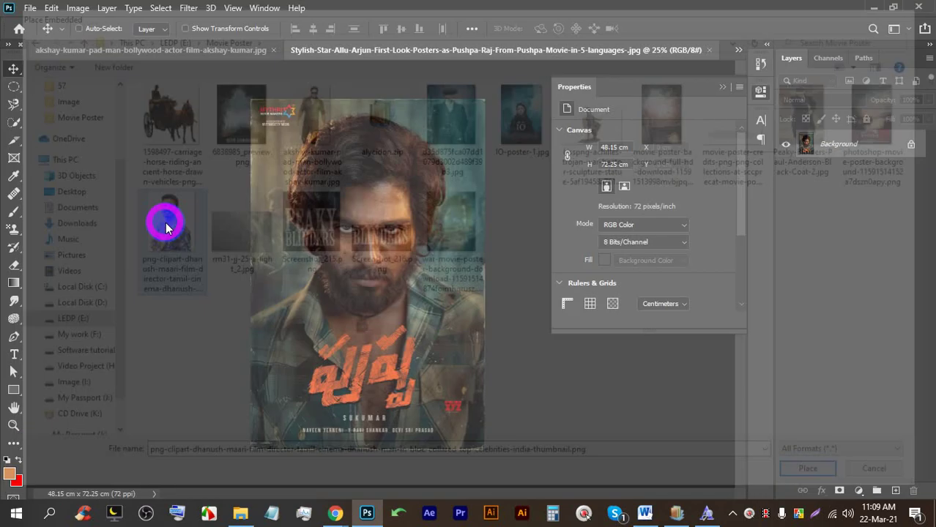
# Scale the placed actor image to 450.78% over the poster and commit the placement.
pyautogui.moveTo(367, 310); pyautogui.dragTo(344, 448)
pyautogui.moveTo(339, 363); pyautogui.dragTo(348, 347)
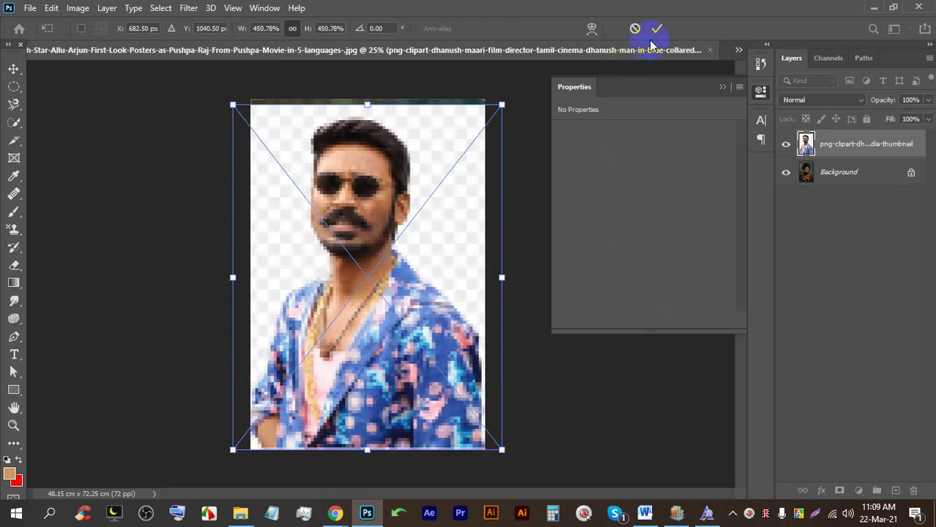
pyautogui.click(658, 29)
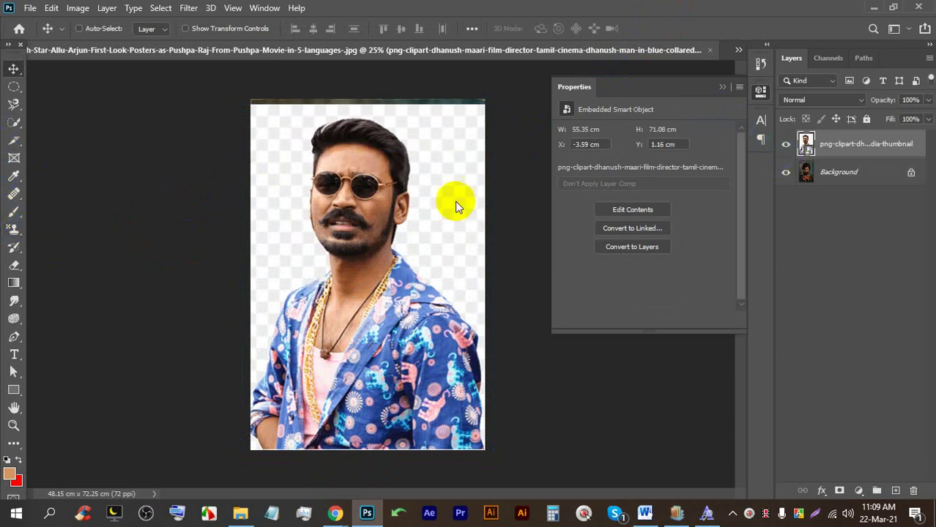
# Rasterize the placed actor smart object for use with the Eraser tool.
pyautogui.click(14, 265)
pyautogui.click(428, 152)
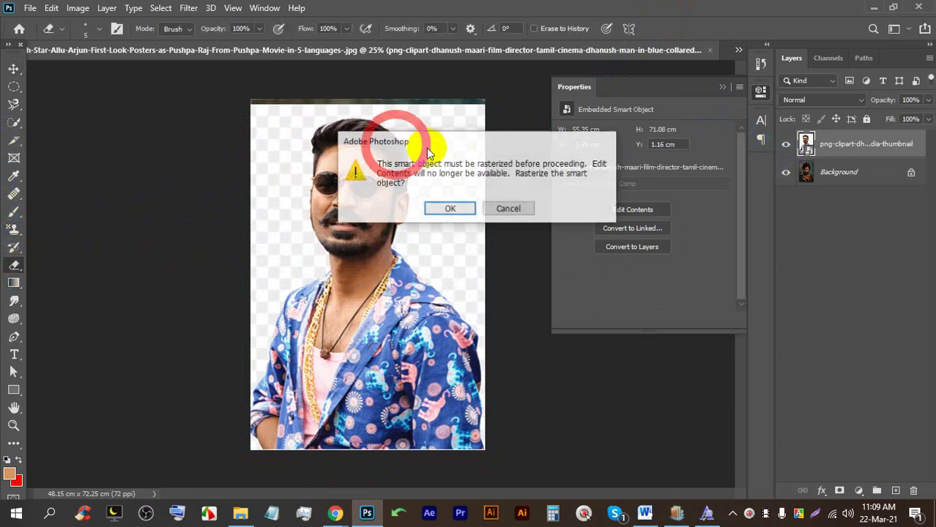
pyautogui.click(442, 209)
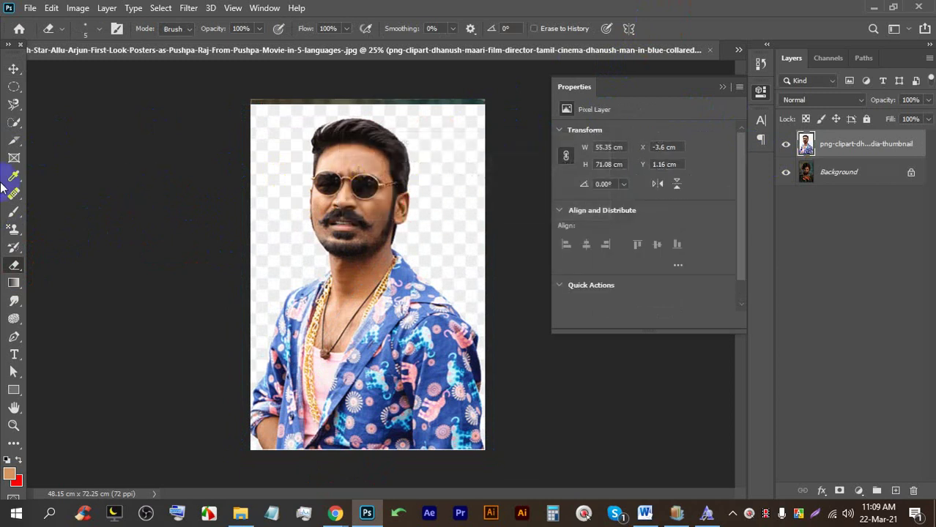
# Try erasing the checkered backdrop with the Background Eraser, enlarging its brush to 700, and undo the large erasure.
pyautogui.rightClick(13, 268)
pyautogui.click(62, 276)
pyautogui.click(278, 208)
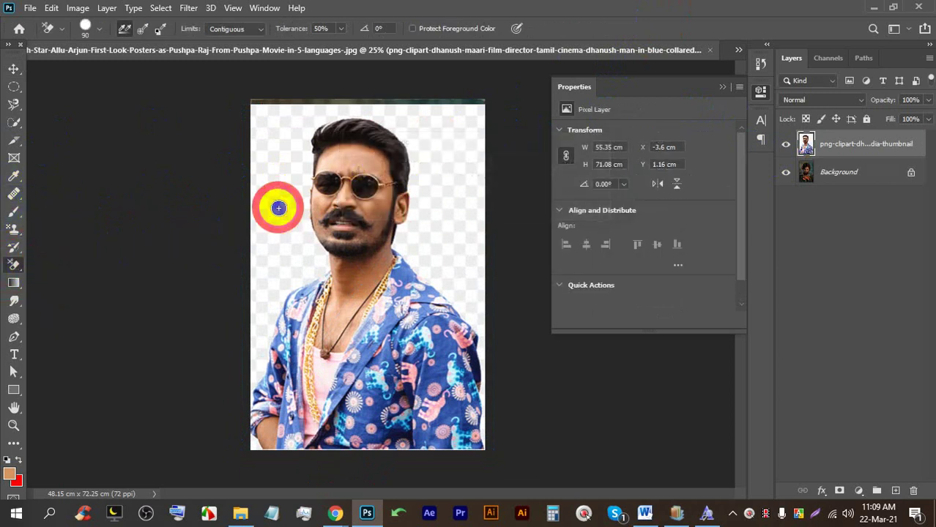
pyautogui.rightClick(9, 267)
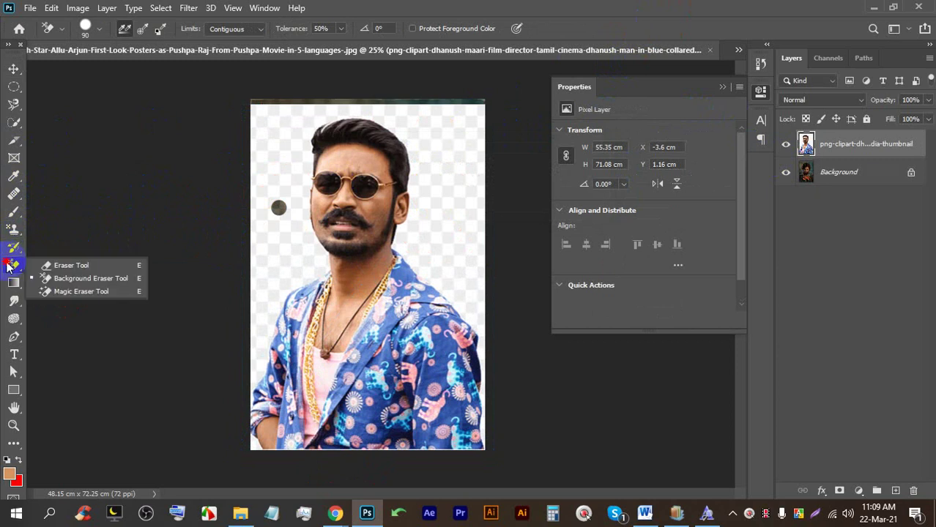
pyautogui.click(45, 274)
pyautogui.press(']')
pyautogui.press(']')
pyautogui.press(']')
pyautogui.press(']')
pyautogui.press(']')
pyautogui.press(']')
pyautogui.press(']')
pyautogui.press(']')
pyautogui.press(']')
pyautogui.press(']')
pyautogui.press(']')
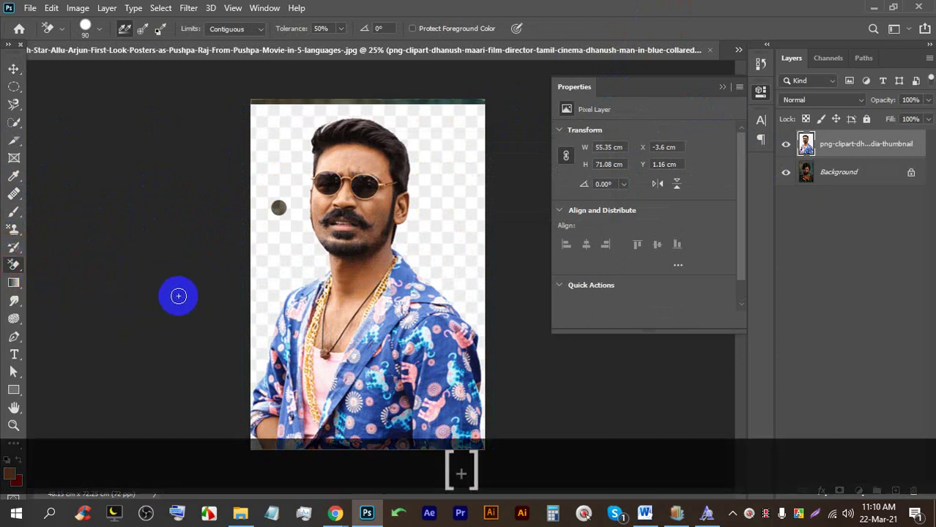
pyautogui.moveTo(242, 294)
pyautogui.mouseDown()
pyautogui.moveTo(269, 299)
pyautogui.moveTo(280, 271)
pyautogui.moveTo(248, 314)
pyautogui.moveTo(239, 374)
pyautogui.moveTo(240, 344)
pyautogui.mouseUp()
pyautogui.hotkey('ctrl', 'z')
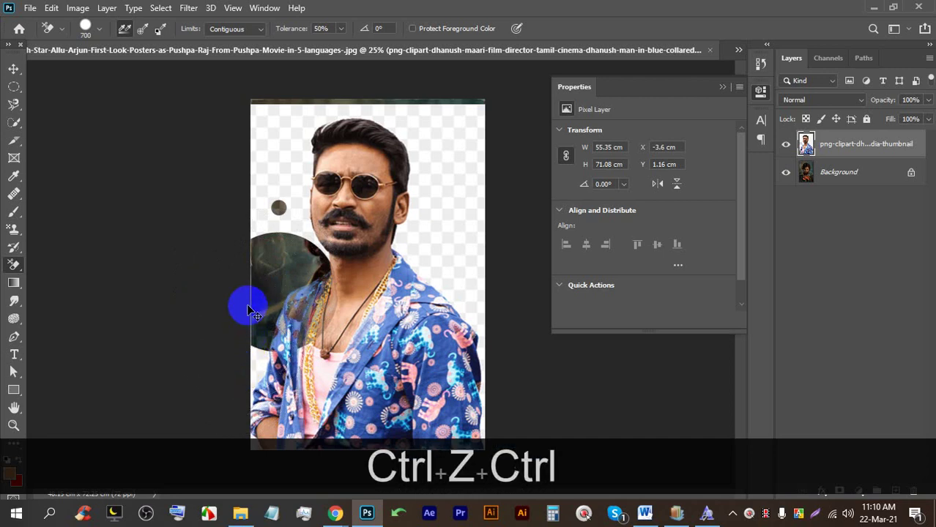
pyautogui.hotkey('ctrl', 'z')
# Remove the checkered backdrop around the actor with the Magic Eraser at tolerance 32, contiguous.
pyautogui.rightClick(14, 265)
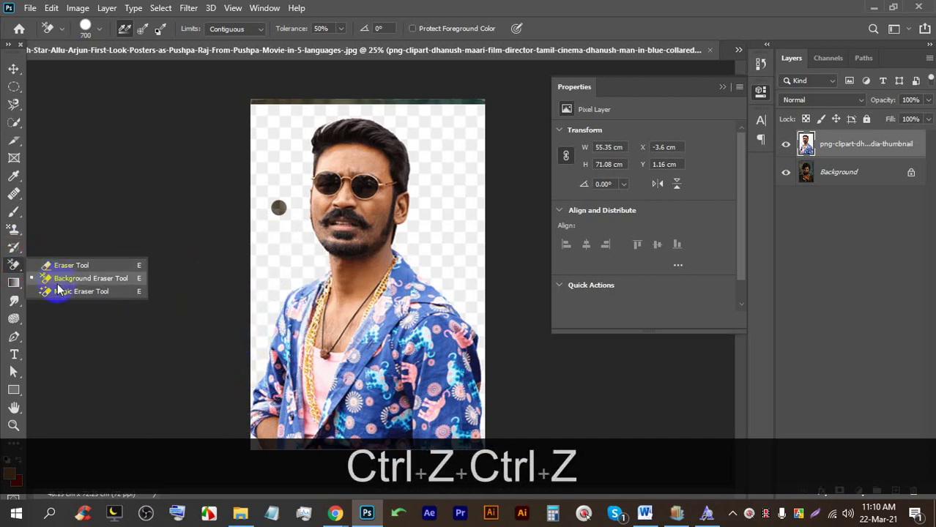
pyautogui.click(44, 290)
pyautogui.click(303, 255)
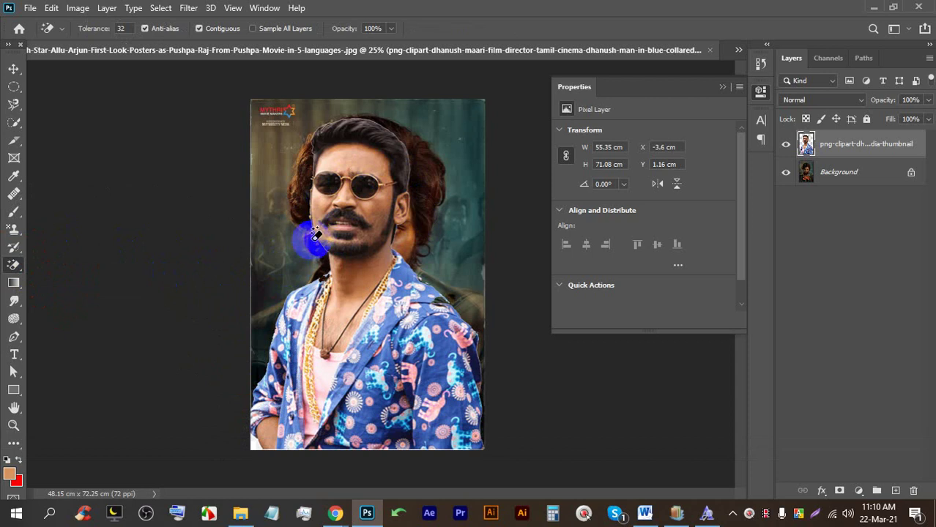
# Free-transform the actor cutout to 101.64% so it spans the poster's full height.
pyautogui.press('ctrl')
pyautogui.click(14, 68)
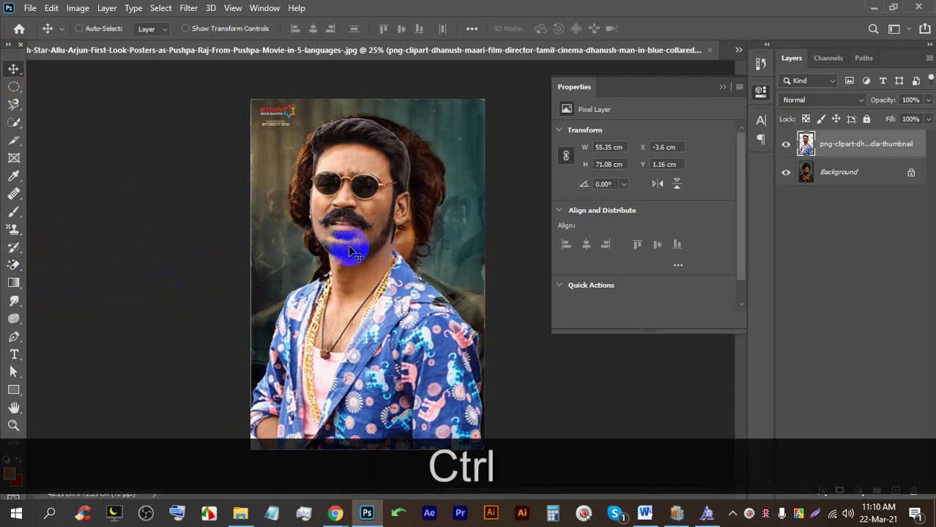
pyautogui.hotkey('ctrl', 't')
pyautogui.moveTo(366, 143)
pyautogui.mouseDown()
pyautogui.moveTo(354, 159)
pyautogui.moveTo(349, 142)
pyautogui.mouseUp()
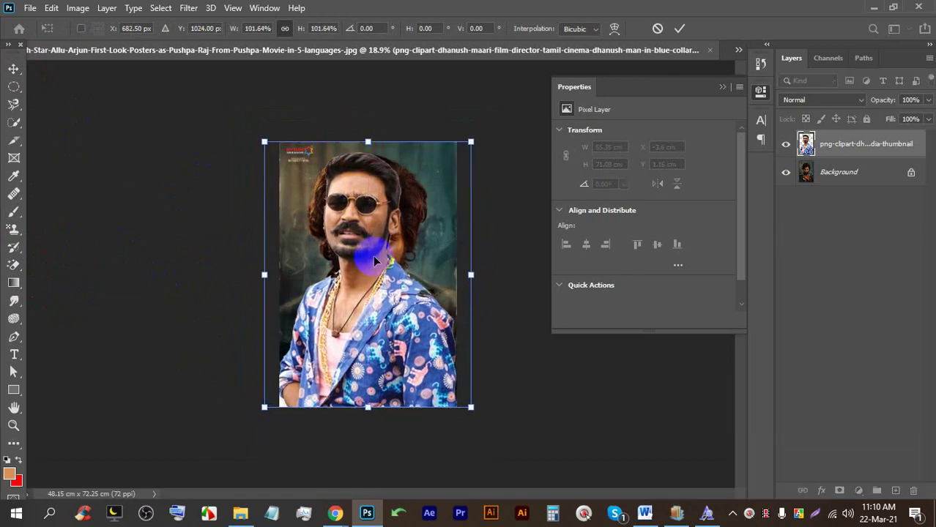
pyautogui.click(677, 29)
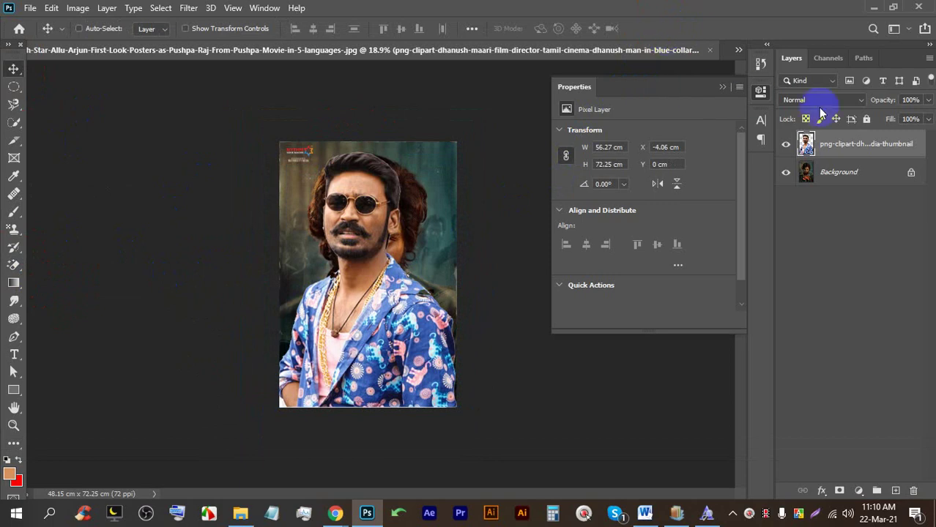
# Hide the actor cutout layer and bring the orange title lettering on the poster background into close view.
pyautogui.click(786, 143)
pyautogui.hotkey('ctrl', '0')
pyautogui.scroll(3, 331, 375)
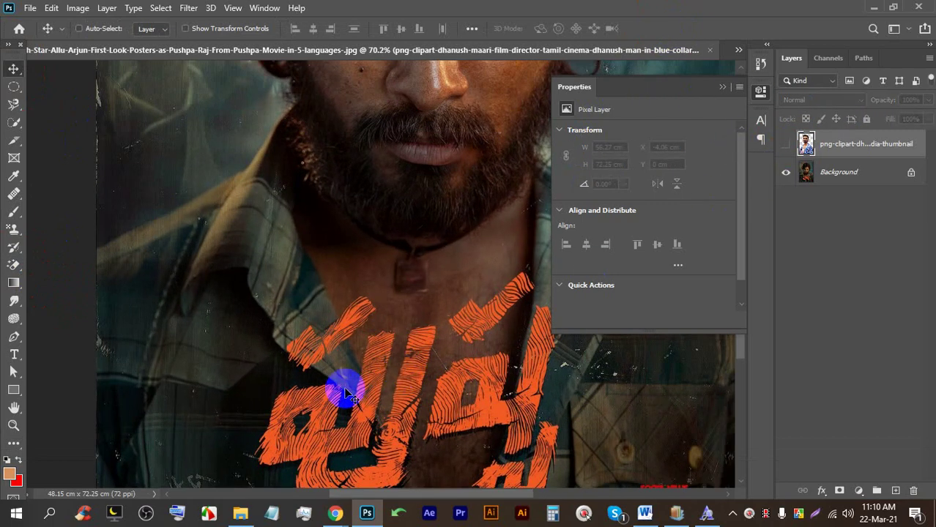
pyautogui.scroll(1, 402, 379)
pyautogui.moveTo(403, 379); pyautogui.dragTo(273, 254)
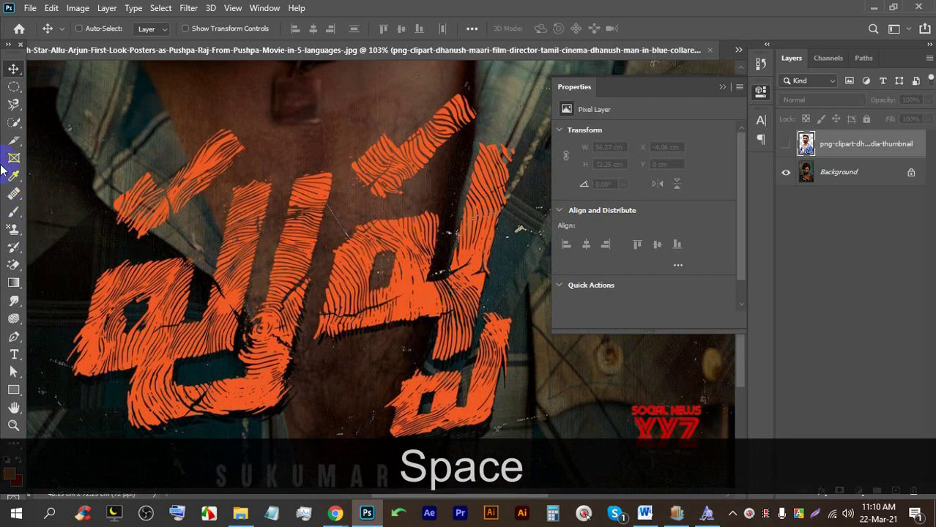
# Try selecting the upper-left stroke of the orange title with the Quick Selection tool, then clear the selection.
pyautogui.rightClick(15, 121)
pyautogui.click(58, 133)
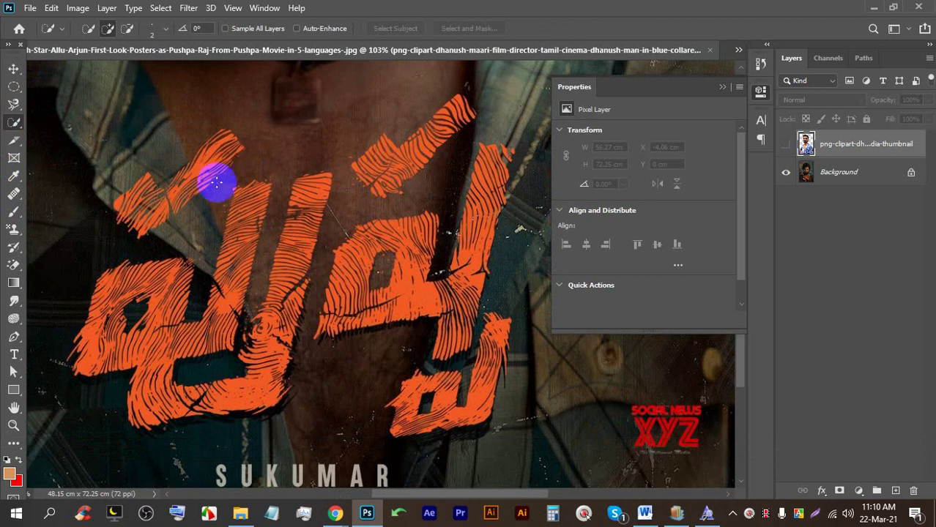
pyautogui.moveTo(227, 138)
pyautogui.mouseDown()
pyautogui.moveTo(157, 199)
pyautogui.moveTo(141, 209)
pyautogui.moveTo(130, 194)
pyautogui.moveTo(179, 184)
pyautogui.moveTo(207, 165)
pyautogui.moveTo(219, 142)
pyautogui.moveTo(147, 201)
pyautogui.mouseUp()
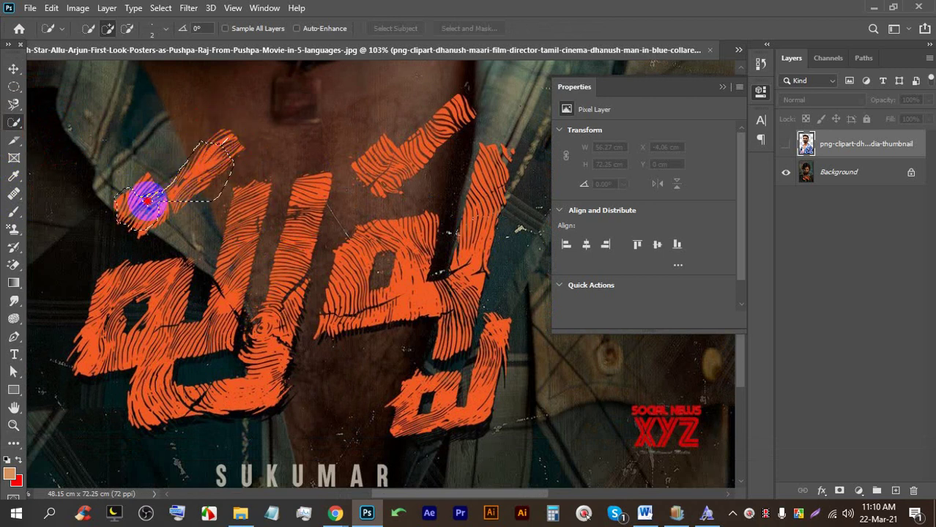
pyautogui.hotkey('ctrl', 'd')
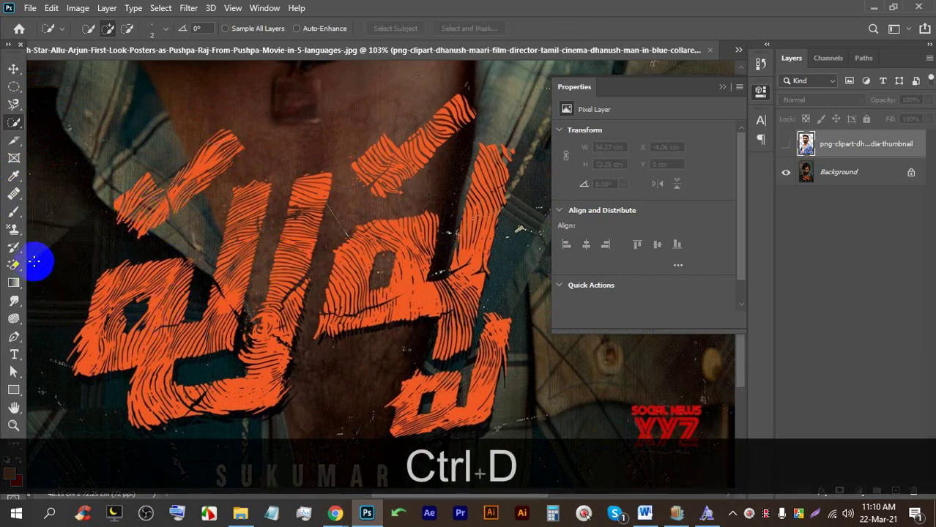
# Try tracing the left part of the orange title with the Pen tool in Shape mode, then undo the traced points.
pyautogui.click(17, 336)
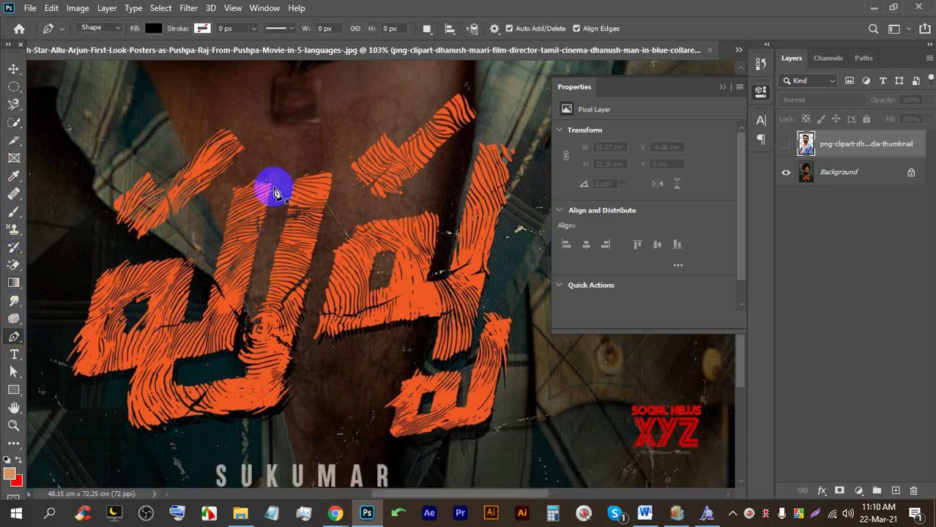
pyautogui.click(234, 188)
pyautogui.click(205, 322)
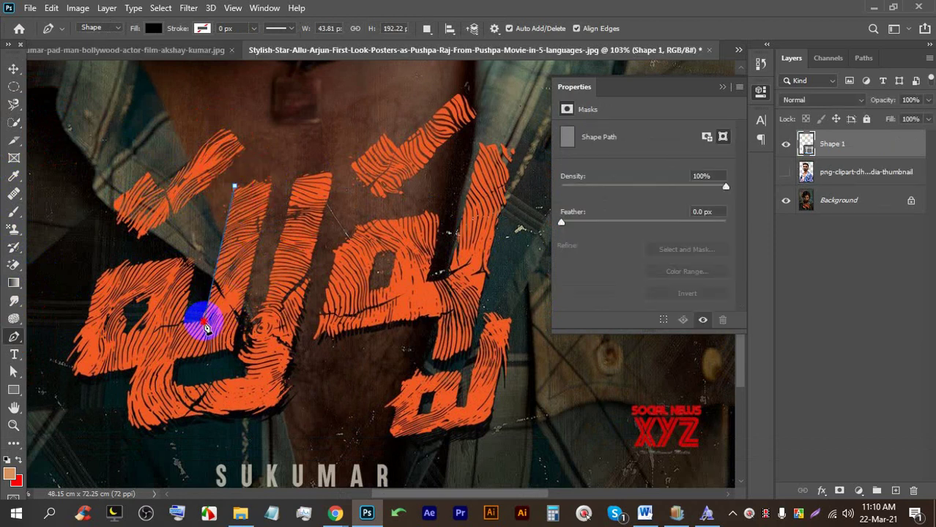
pyautogui.moveTo(206, 326); pyautogui.dragTo(190, 328)
pyautogui.click(193, 259)
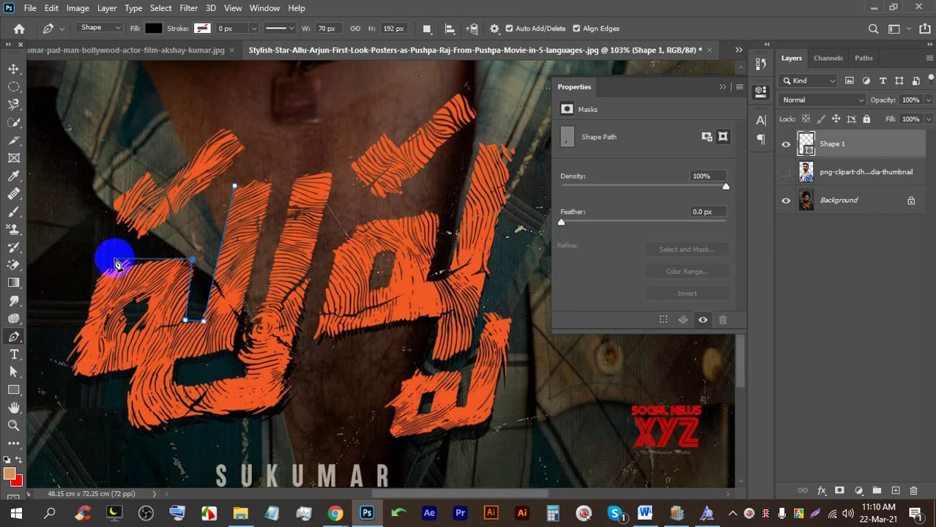
pyautogui.click(102, 268)
pyautogui.moveTo(72, 345); pyautogui.dragTo(77, 368)
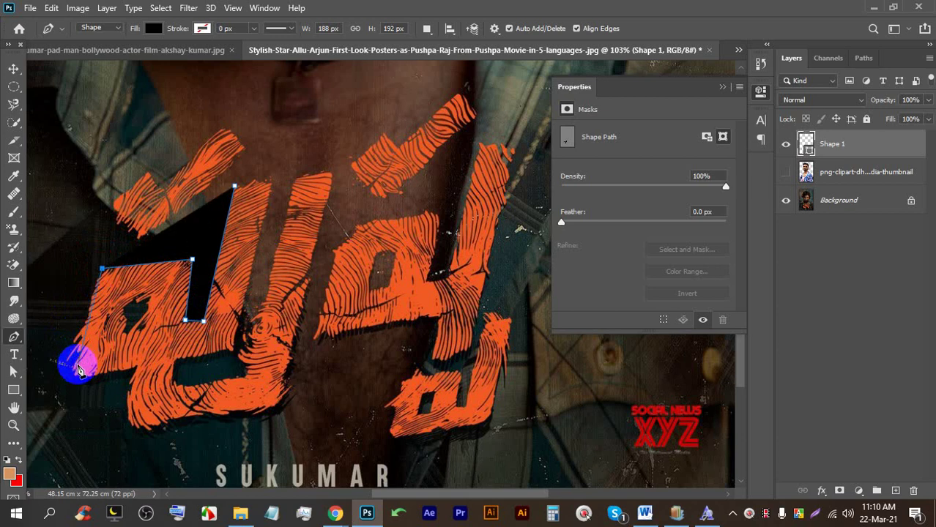
pyautogui.hotkey('ctrl', 'z')
pyautogui.hotkey('ctrl', 'z')
pyautogui.hotkey('ctrl', 'z')
pyautogui.hotkey('ctrl', 'z')
pyautogui.hotkey('ctrl', 'z')
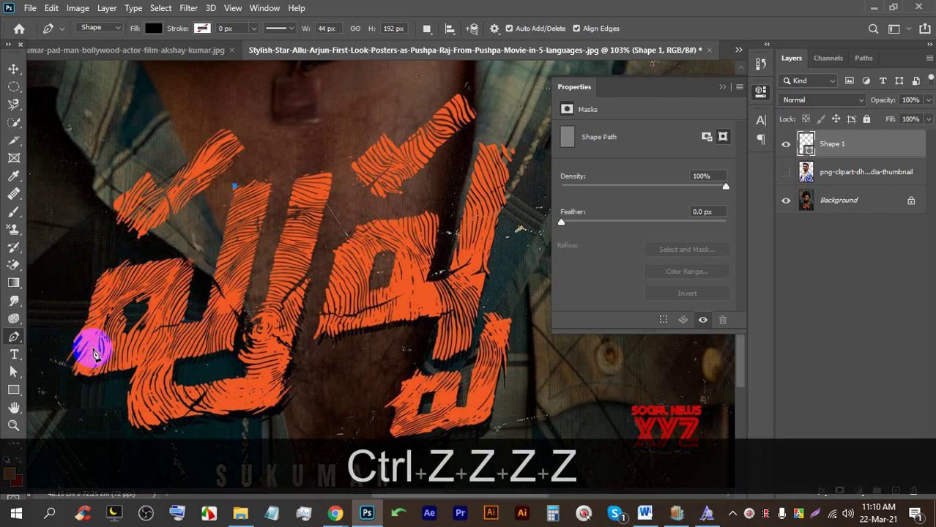
# Trace a closed path around the upper-left stroke of the orange title with the Pen tool in Path mode and load it as a selection.
pyautogui.click(99, 29)
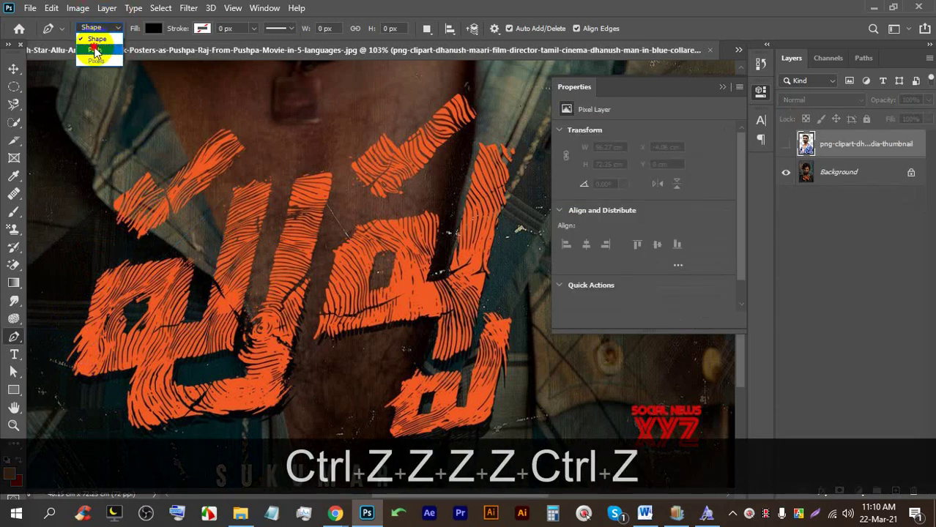
pyautogui.click(93, 51)
pyautogui.click(243, 145)
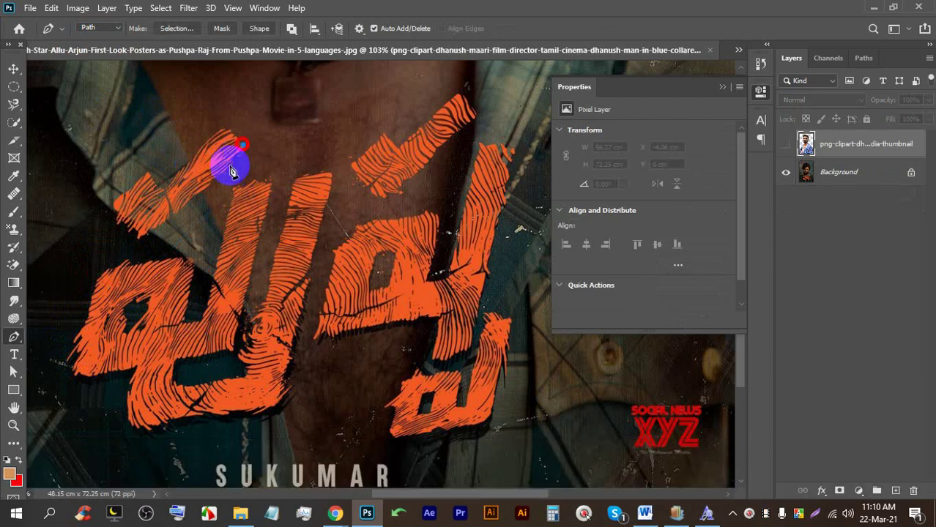
pyautogui.click(142, 235)
pyautogui.click(106, 201)
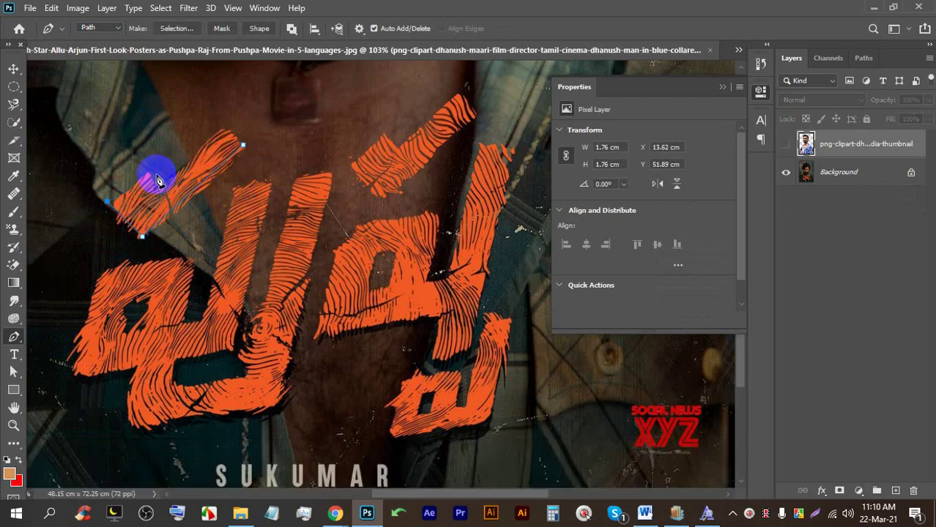
pyautogui.click(161, 188)
pyautogui.click(248, 136)
pyautogui.click(242, 147)
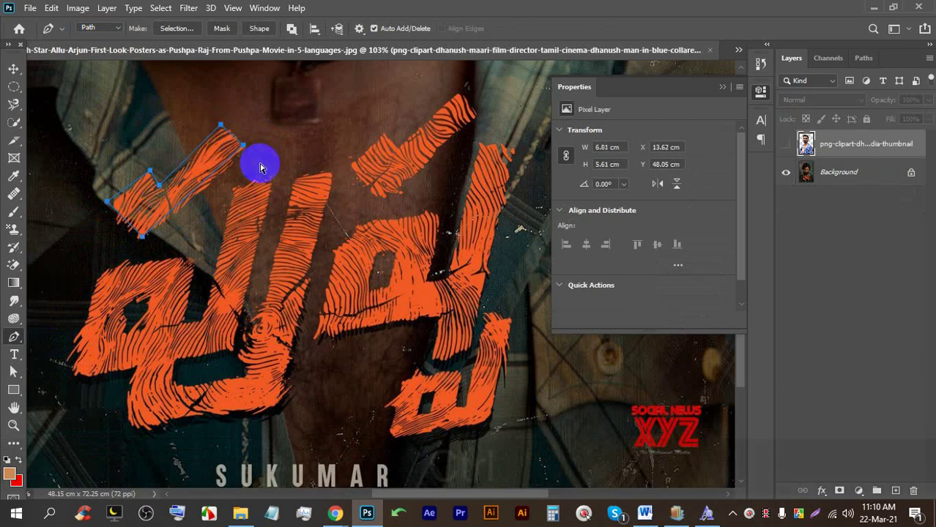
pyautogui.hotkey('ctrl', 'Return')
# Try to copy and paste the selected title stroke into the poster, then undo the paste.
pyautogui.hotkey('ctrl', 'c')
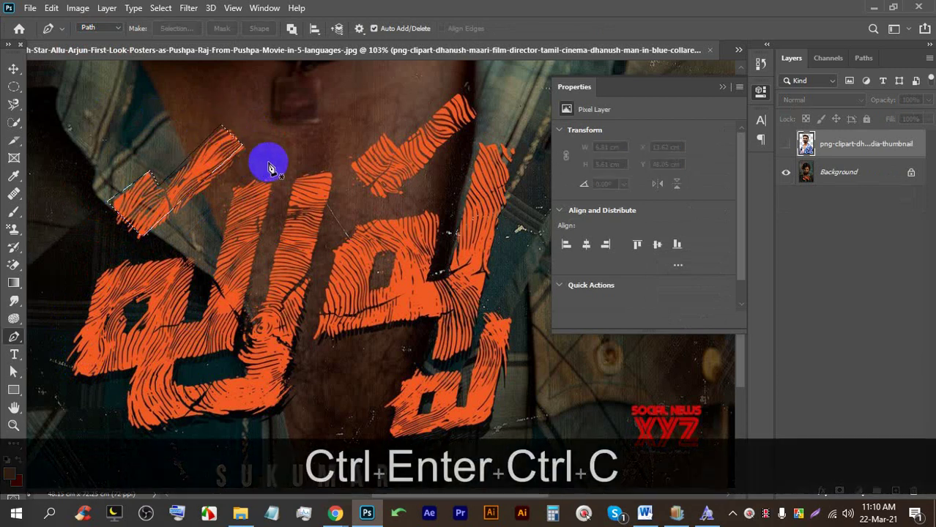
pyautogui.hotkey('ctrl', 'v')
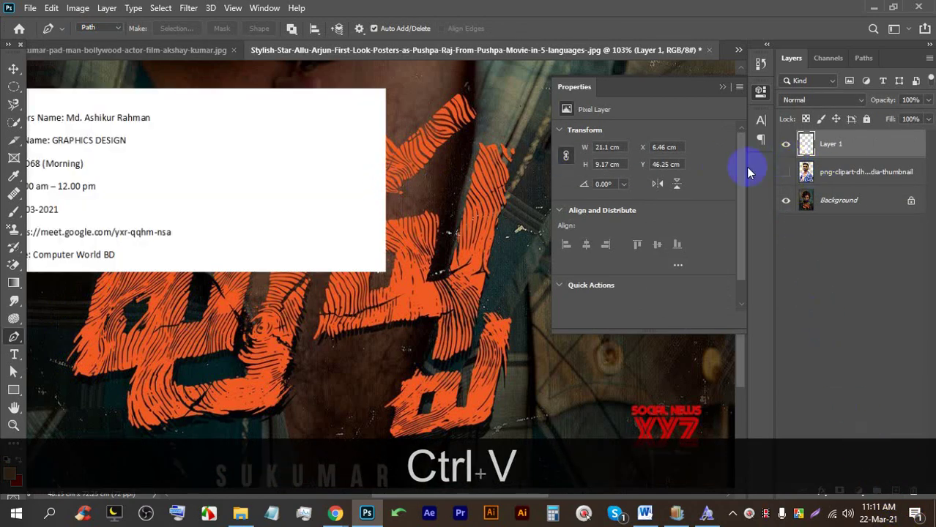
pyautogui.hotkey('ctrl', '0')
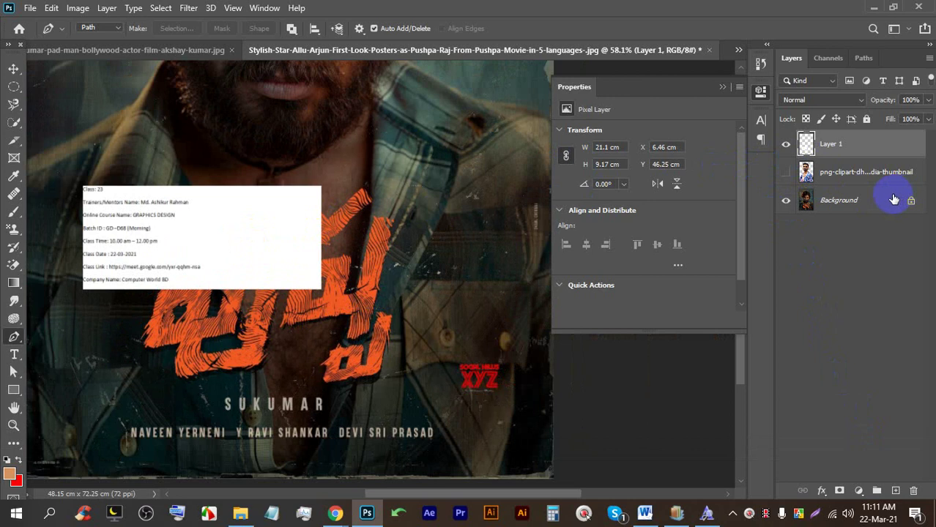
pyautogui.press('BackSpace')
pyautogui.press('Return')
pyautogui.hotkey('ctrl', 'z')
pyautogui.hotkey('ctrl', 'z')
pyautogui.hotkey('ctrl', 'z')
pyautogui.hotkey('ctrl', 'z')
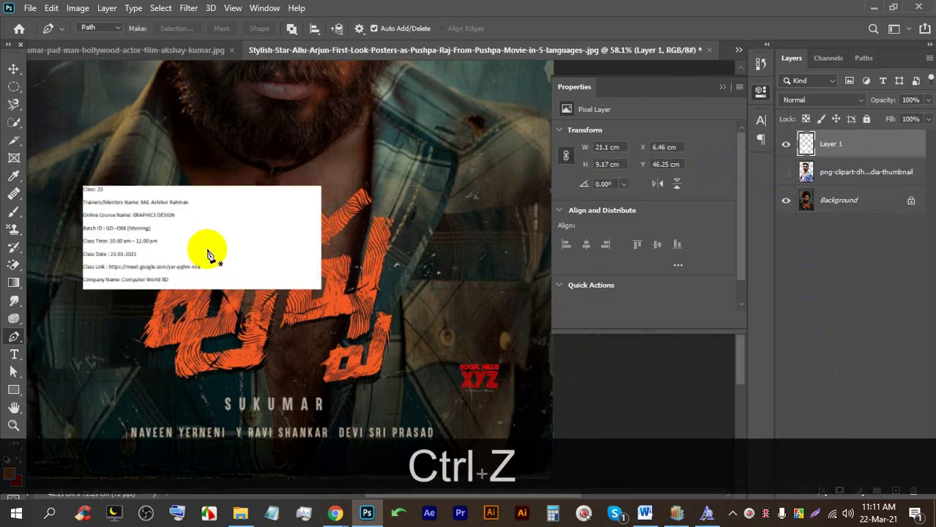
pyautogui.hotkey('ctrl', 'z')
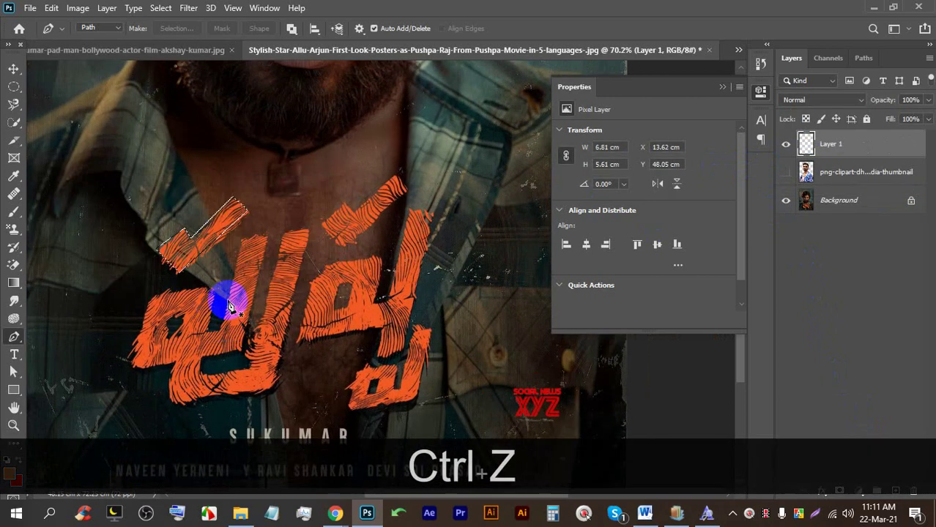
# Try to duplicate the selected title stroke on Layer 1 with the Move tool.
pyautogui.scroll(2, 301, 164)
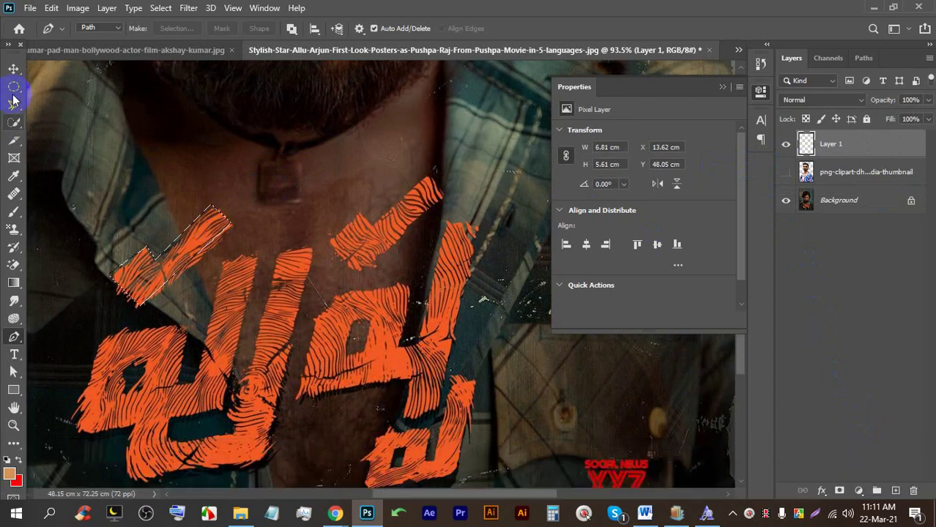
pyautogui.click(14, 69)
pyautogui.keyDown('alt'); pyautogui.click(178, 234); pyautogui.keyUp('alt')
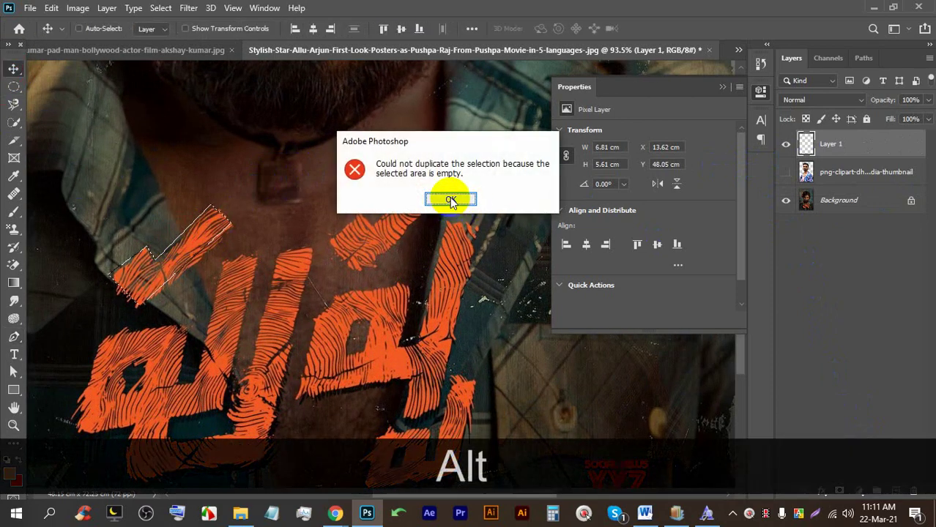
pyautogui.click(449, 199)
# Copy the selected title stroke from the Background layer and paste it onto Layer 1.
pyautogui.click(811, 202)
pyautogui.press('ctrl')
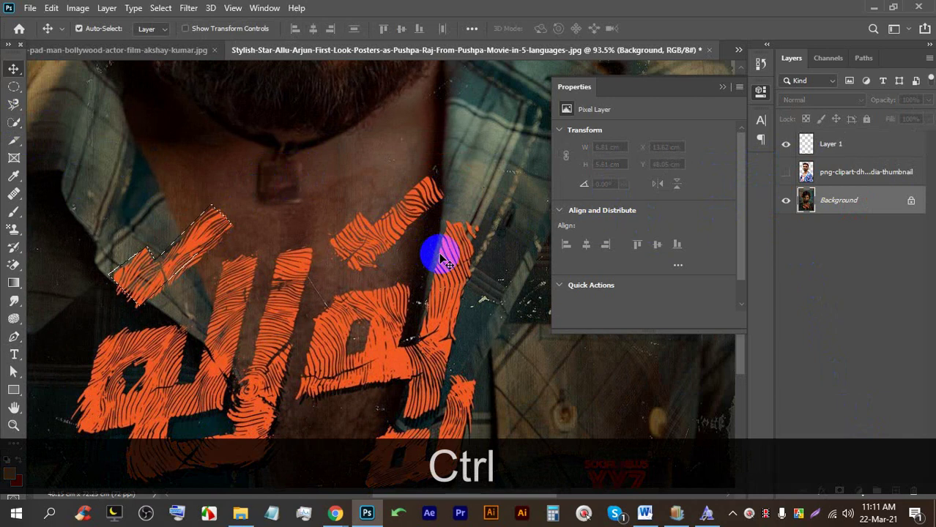
pyautogui.hotkey('ctrl', 'c')
pyautogui.click(842, 145)
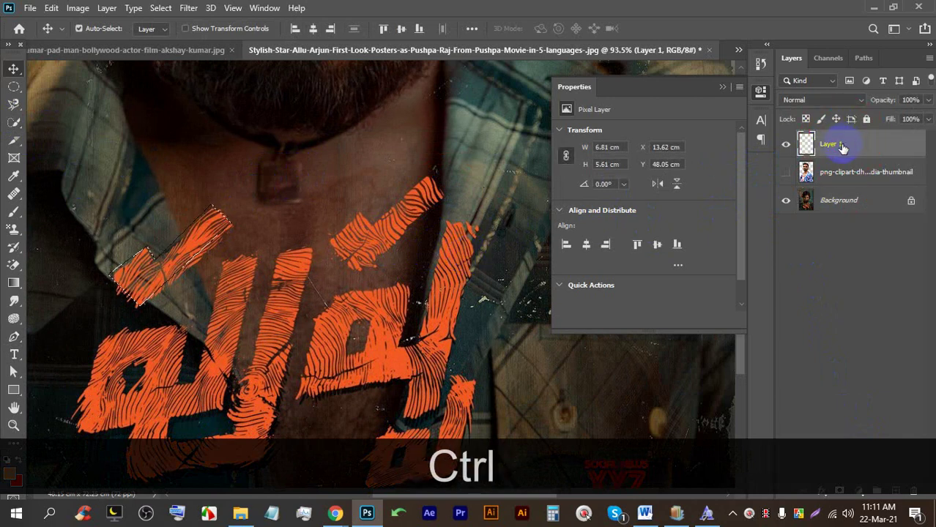
pyautogui.hotkey('ctrl', 'v')
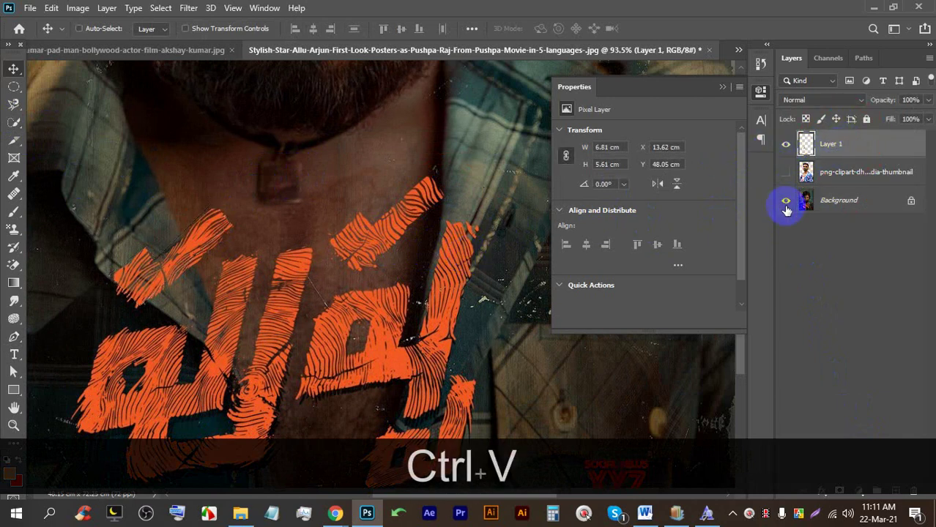
# Toggle the visibility of the Background and Layer 1 to check the pasted title stroke on its own.
pyautogui.click(785, 204)
pyautogui.moveTo(167, 260); pyautogui.dragTo(226, 271)
pyautogui.click(786, 144)
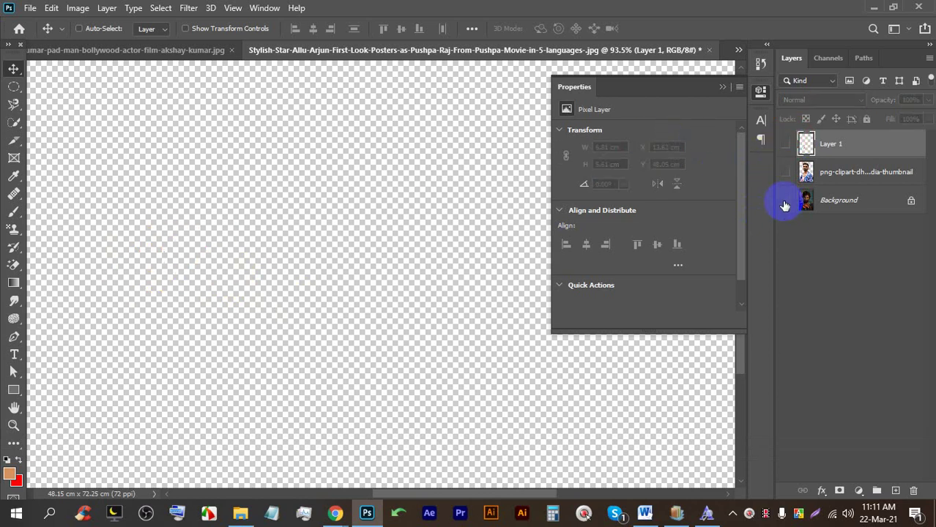
pyautogui.click(787, 144)
pyautogui.click(785, 199)
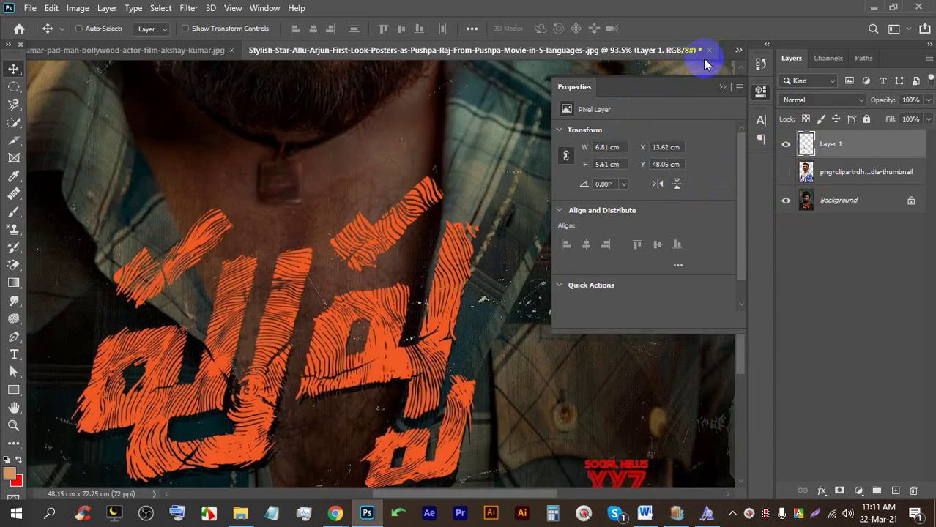
# Close the Pushpa reference poster without saving its changes.
pyautogui.scroll(-5, 251, 356)
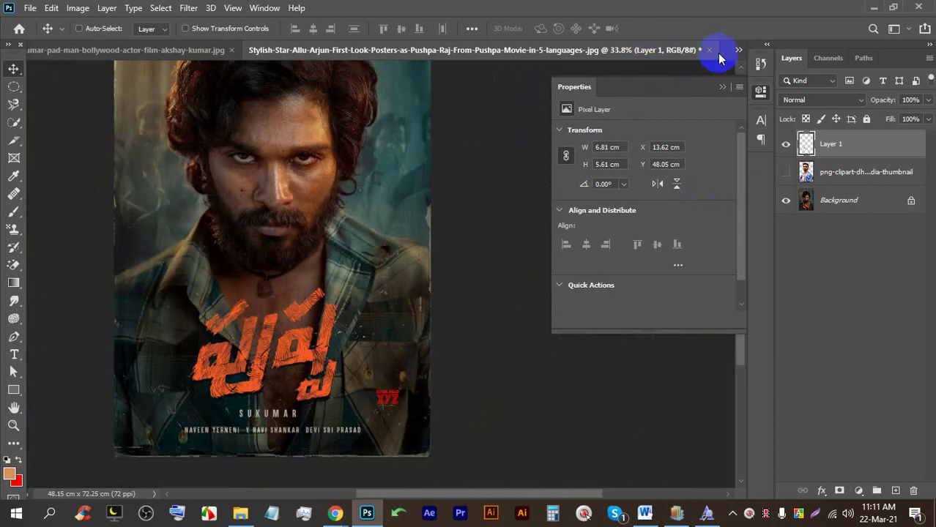
pyautogui.click(707, 51)
pyautogui.click(454, 197)
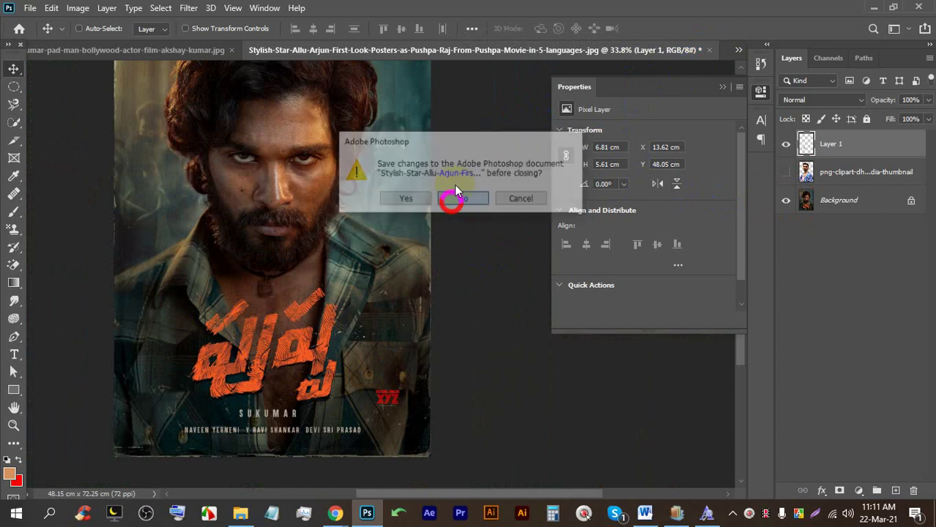
pyautogui.scroll(-2, 423, 249)
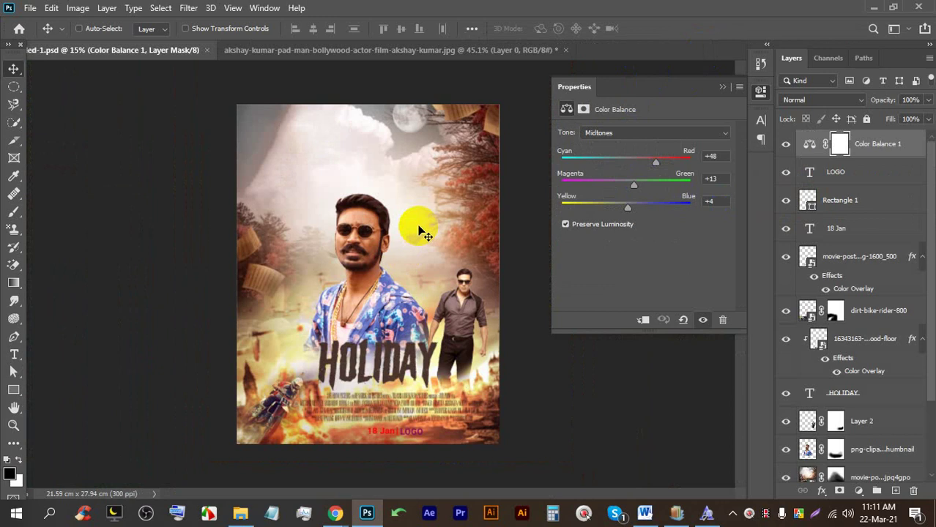
pyautogui.moveTo(419, 231); pyautogui.dragTo(346, 97)
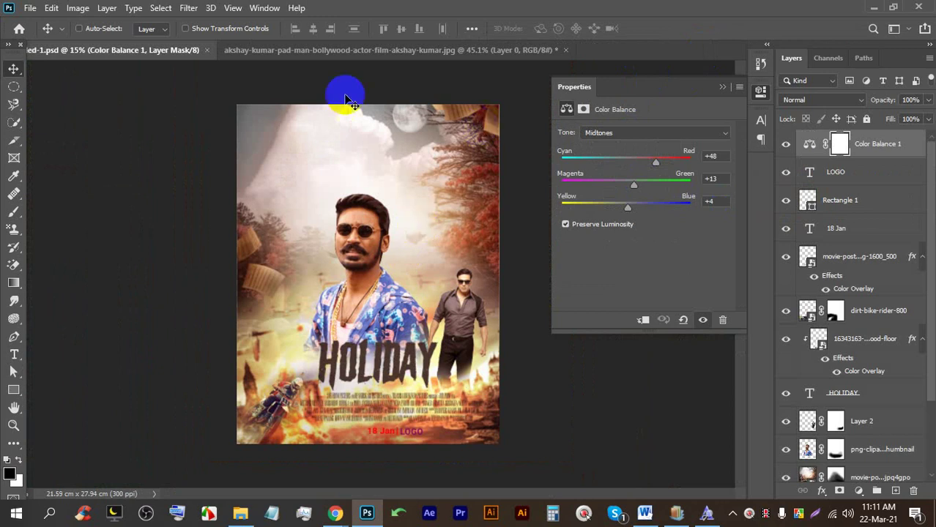
pyautogui.click(27, 9)
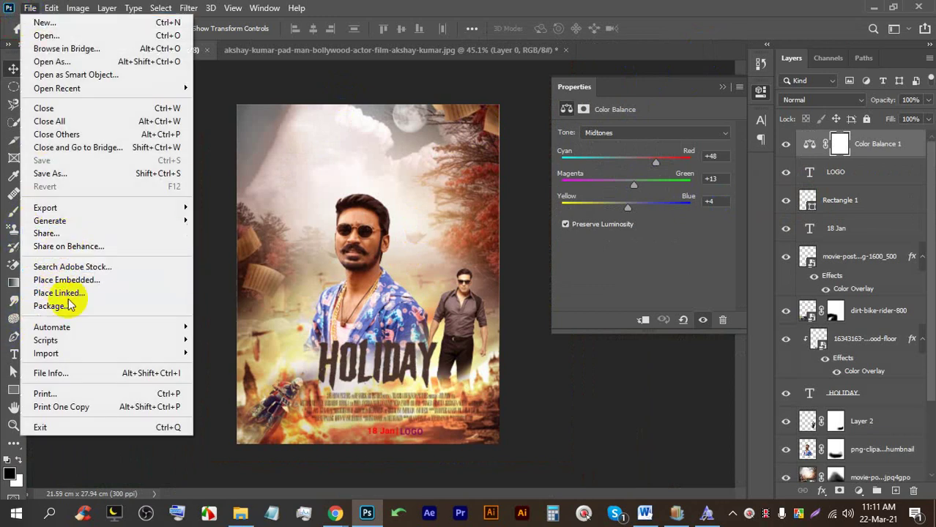
pyautogui.click(483, 94)
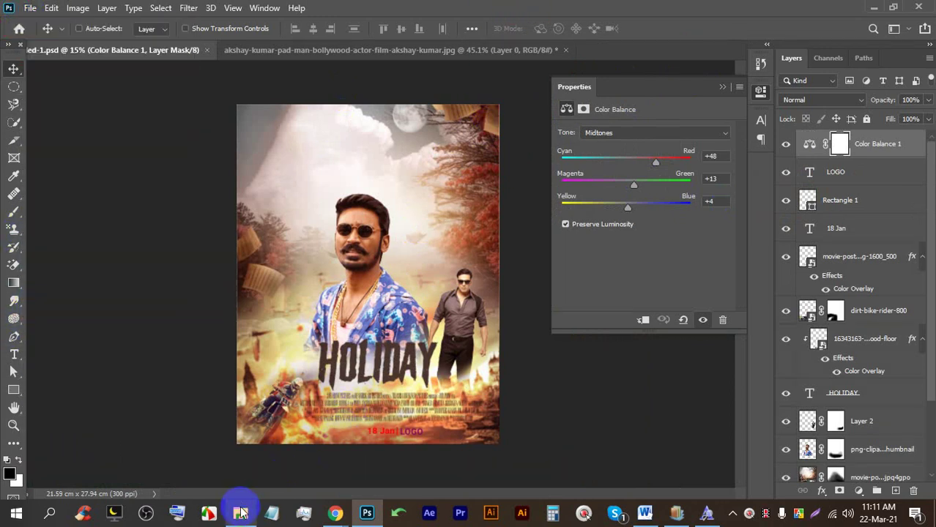
# Switch to File Explorer and open the flyer folder inside Creative on the My work (F:) drive.
pyautogui.click(240, 513)
pyautogui.click(162, 107)
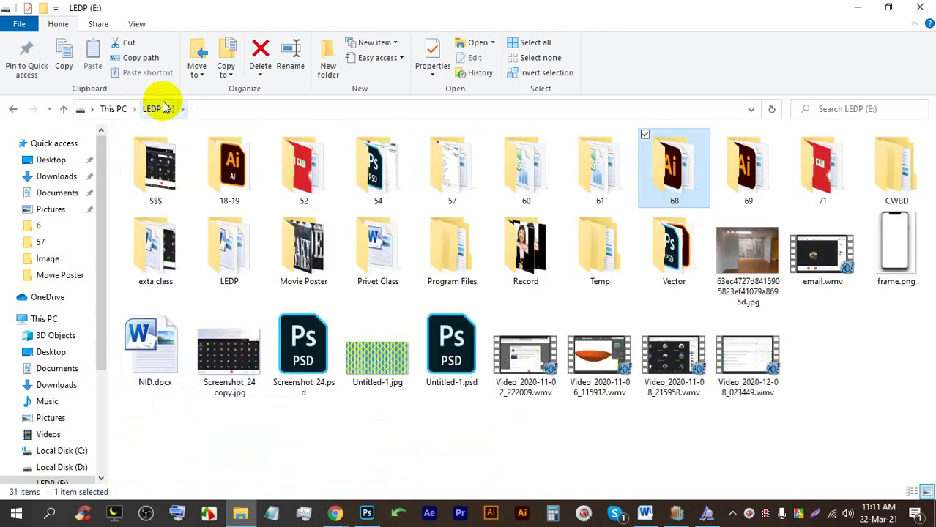
pyautogui.scroll(-2, 44, 403)
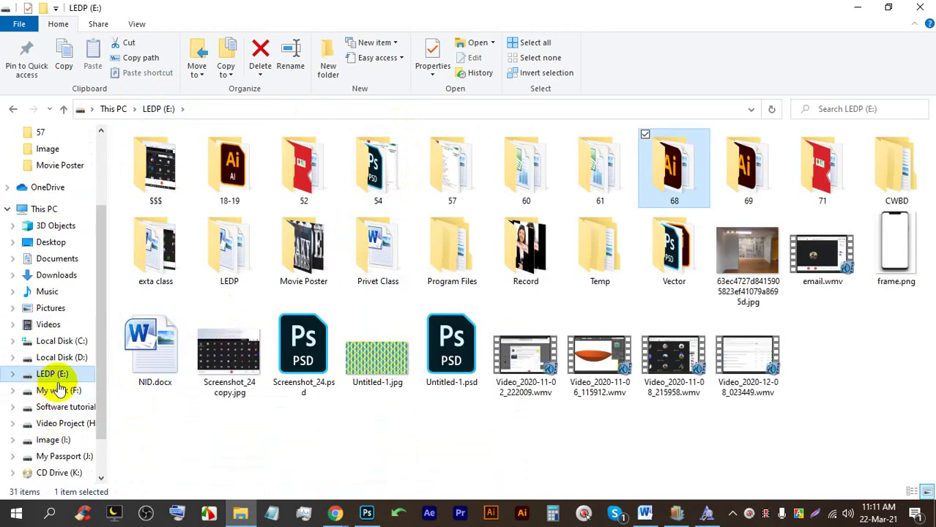
pyautogui.click(59, 390)
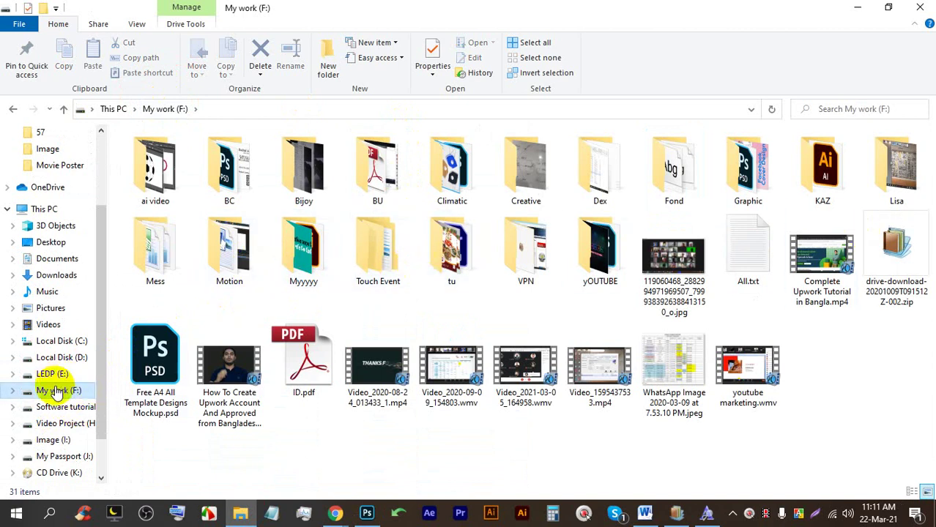
pyautogui.doubleClick(516, 175)
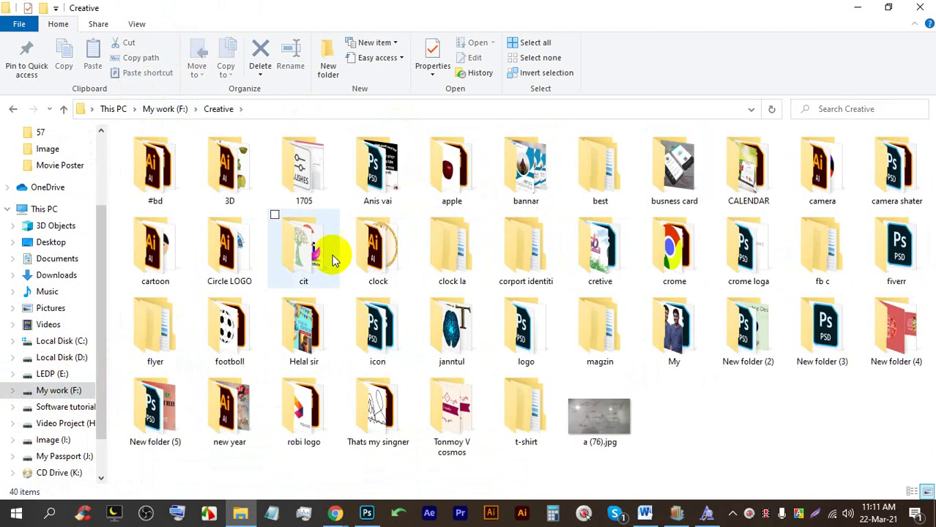
pyautogui.doubleClick(147, 338)
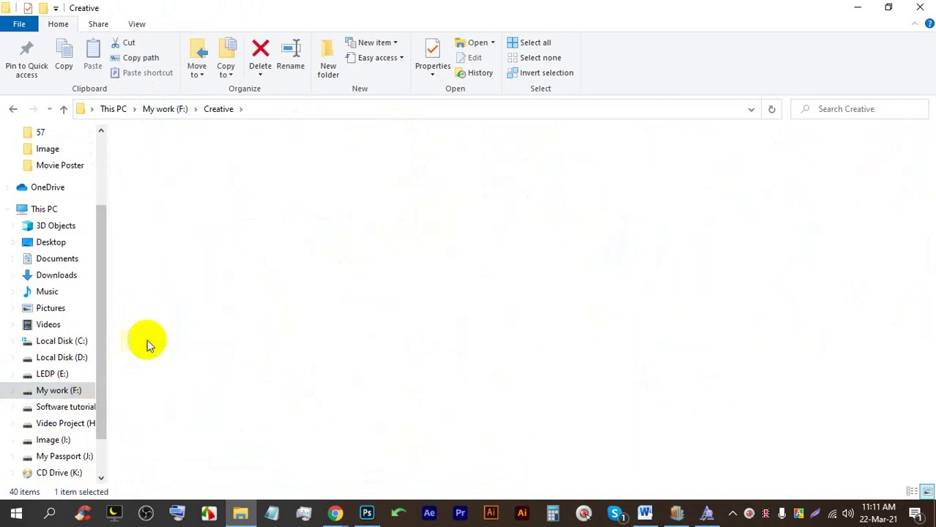
# Look through the New folder (2) and flyers subfolders for a flyer mockup, returning to the flyer folder.
pyautogui.doubleClick(197, 167)
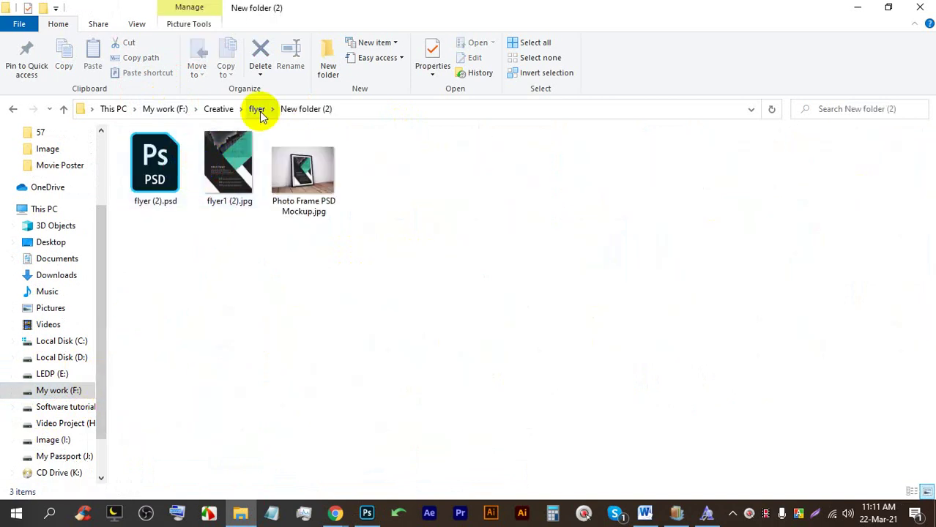
pyautogui.click(257, 108)
pyautogui.doubleClick(202, 152)
pyautogui.doubleClick(203, 152)
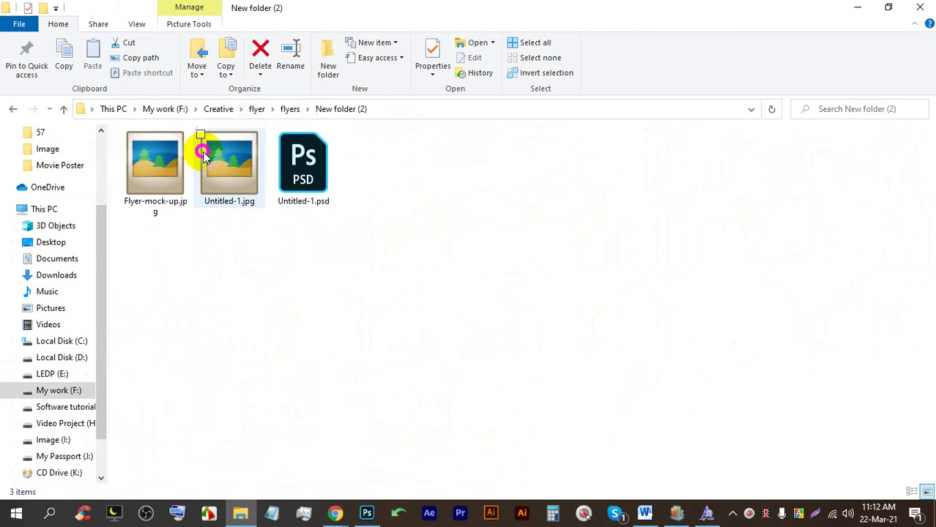
pyautogui.click(281, 109)
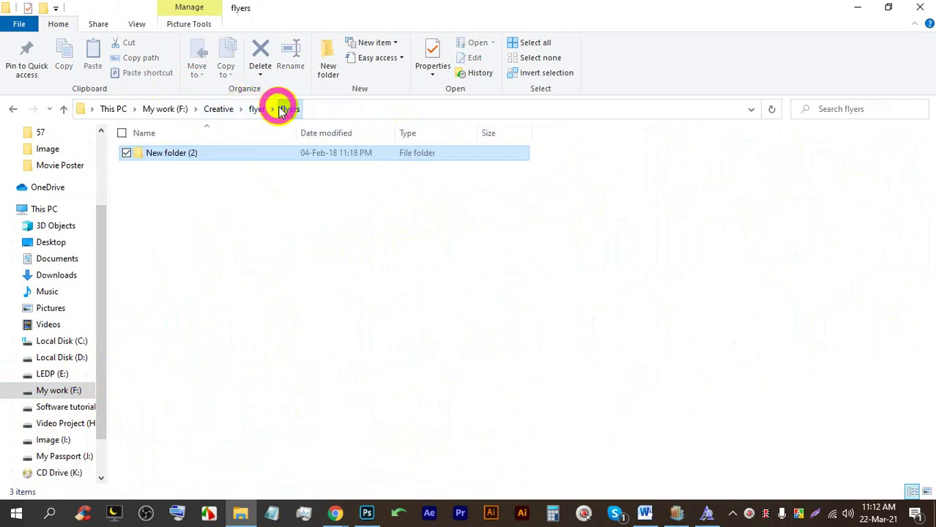
pyautogui.click(260, 109)
# Open New folder (3) in the flyer folder and preview Flyer-mock-up.jpg.
pyautogui.doubleClick(216, 181)
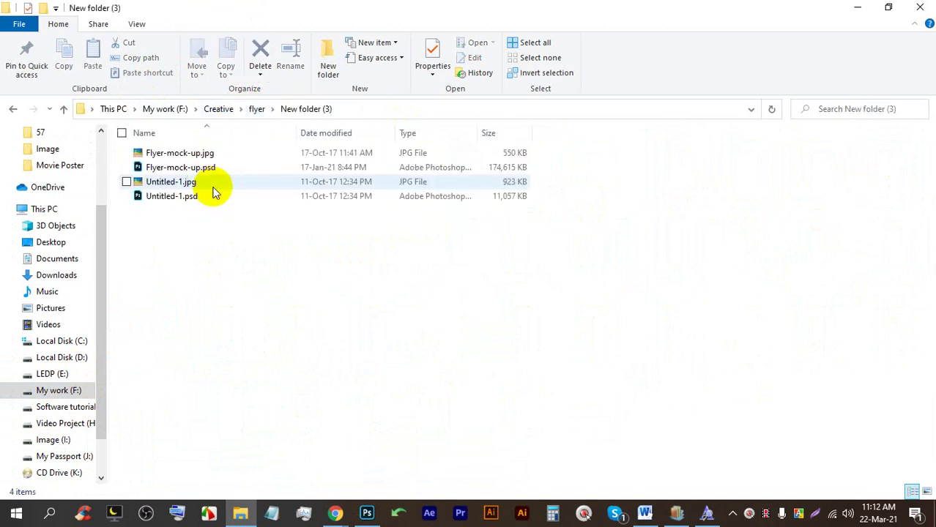
pyautogui.doubleClick(204, 155)
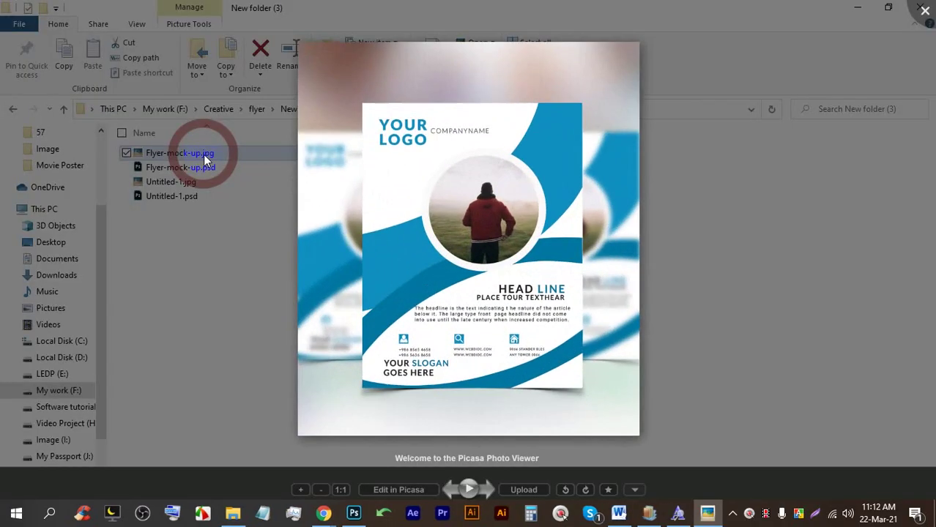
pyautogui.click(924, 9)
# Open Flyer-mock-up.psd in Photoshop and open the contents of its "Put your flyer" smart object.
pyautogui.doubleClick(209, 167)
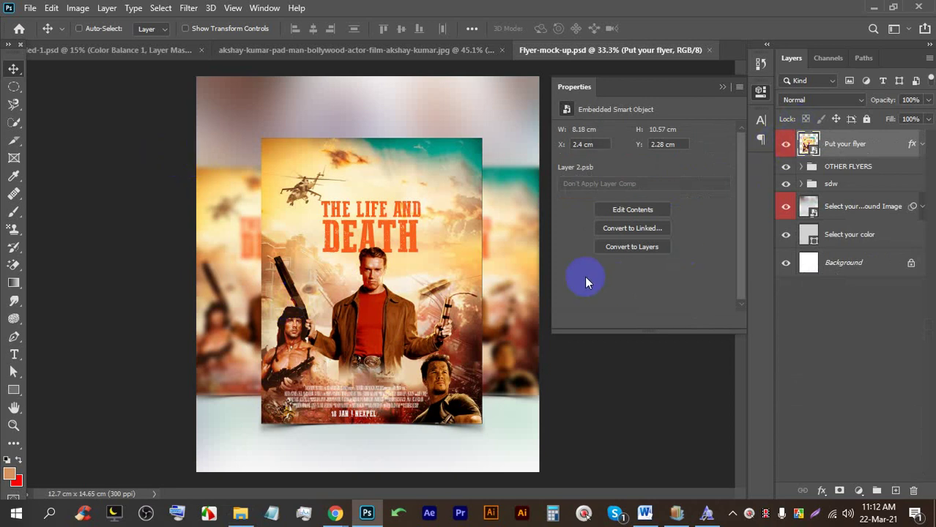
pyautogui.doubleClick(807, 144)
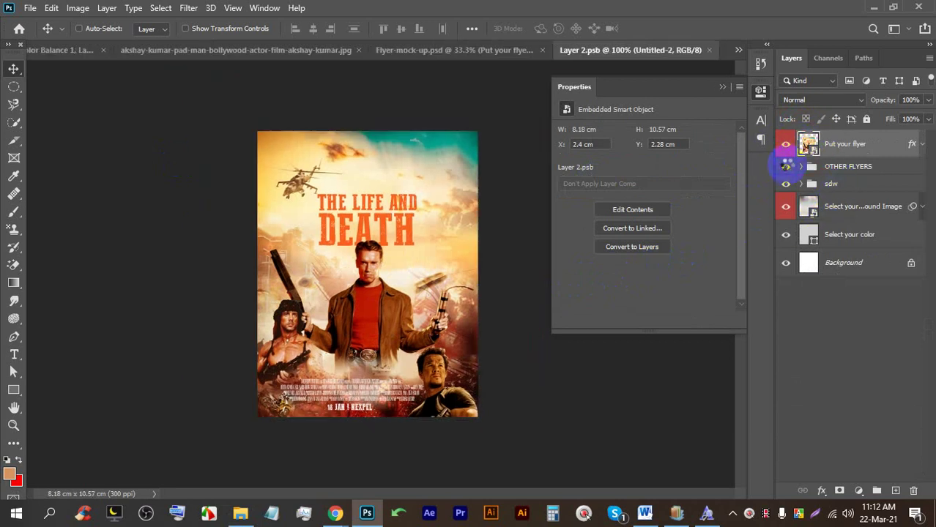
pyautogui.click(533, 302)
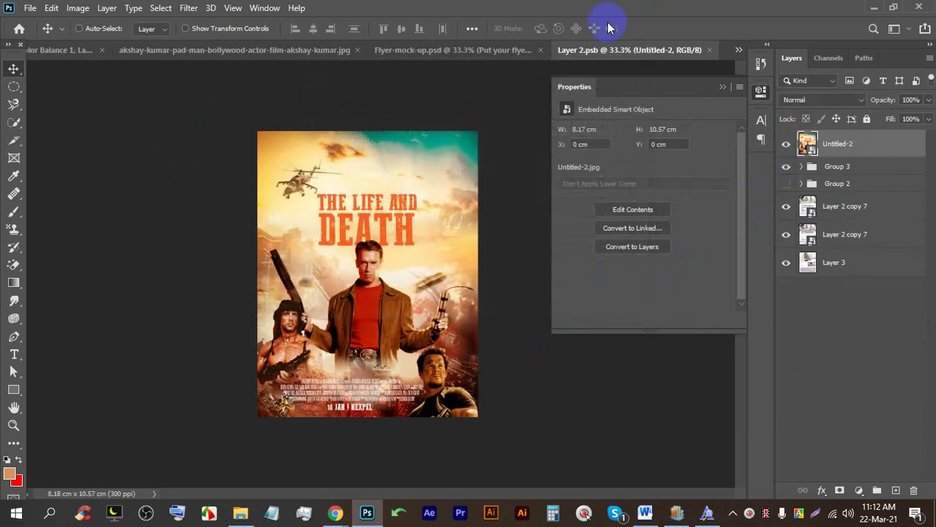
# Group all HOLIDAY poster layers above Background and copy the group into the Layer 2.psb smart object document.
pyautogui.click(29, 49)
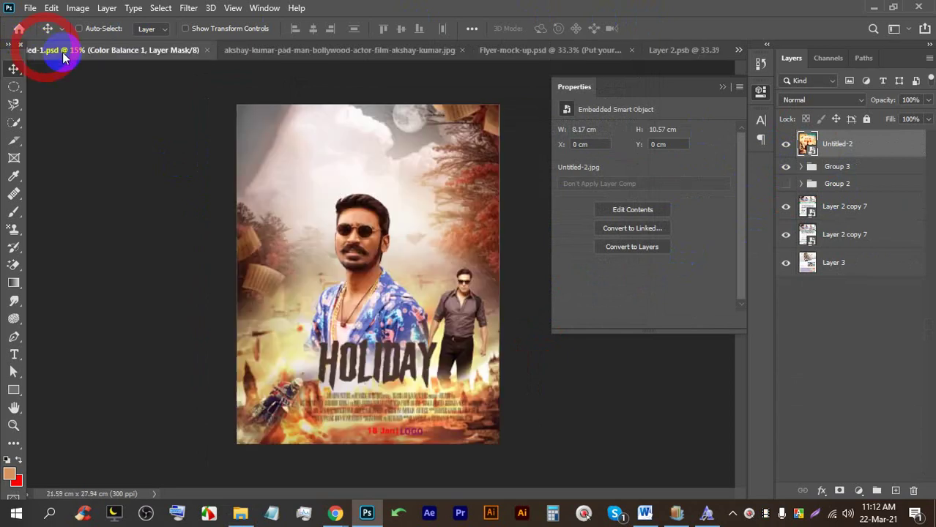
pyautogui.click(722, 87)
pyautogui.scroll(-3, 849, 263)
pyautogui.scroll(3, 845, 270)
pyautogui.click(851, 211)
pyautogui.scroll(-3, 821, 410)
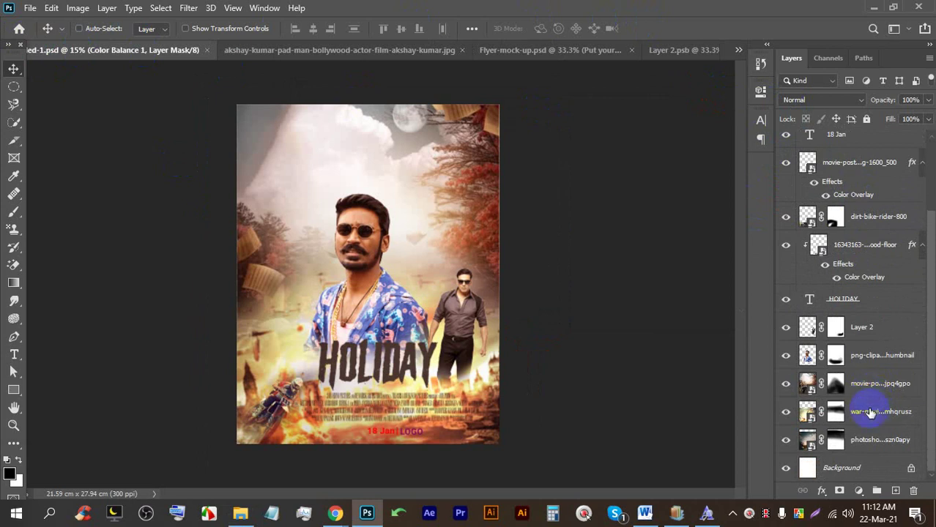
pyautogui.keyDown('shift'); pyautogui.click(865, 445); pyautogui.keyUp('shift')
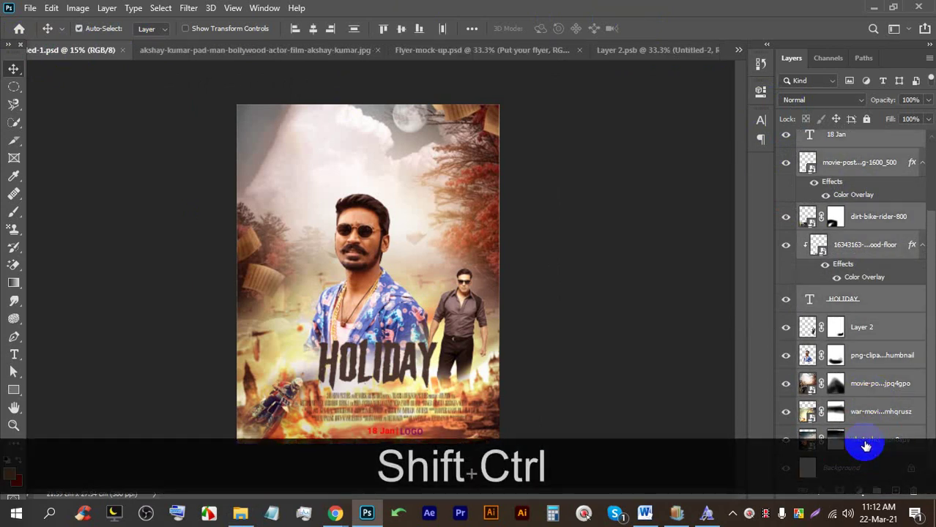
pyautogui.hotkey('ctrl', 'g')
pyautogui.moveTo(375, 175); pyautogui.dragTo(377, 234)
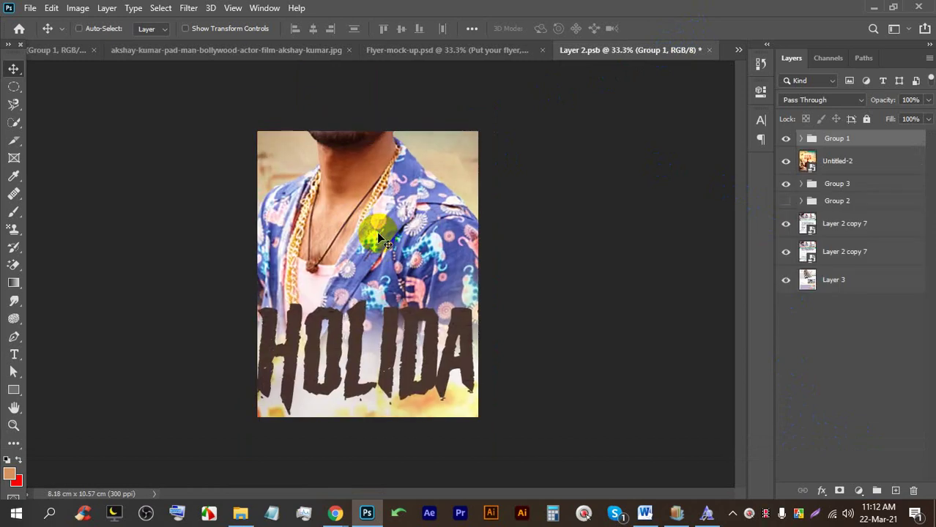
# Try scaling the poster group down proportionally and positioning it to cover the Layer 2.psb canvas.
pyautogui.hotkey('ctrl', 't')
pyautogui.hotkey('ctrl', '0')
pyautogui.moveTo(364, 136); pyautogui.dragTo(369, 243)
pyautogui.moveTo(365, 388); pyautogui.dragTo(366, 319)
pyautogui.scroll(5, 372, 261)
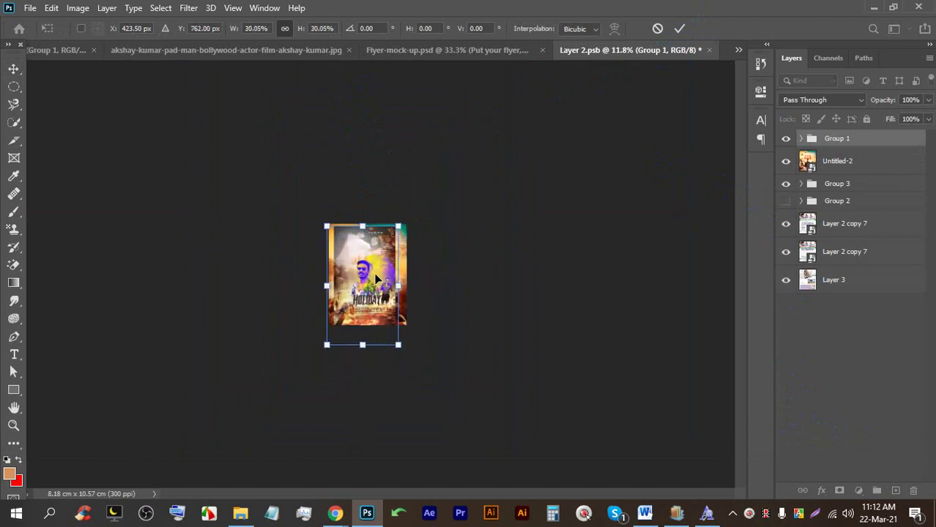
pyautogui.moveTo(357, 170); pyautogui.dragTo(357, 140)
pyautogui.moveTo(357, 425); pyautogui.dragTo(352, 462)
pyautogui.moveTo(464, 298); pyautogui.dragTo(476, 306)
# Hide Untitled-2, Group 3, both Layer 2 copy 7 layers and Layer 3 beneath the poster group.
pyautogui.click(786, 161)
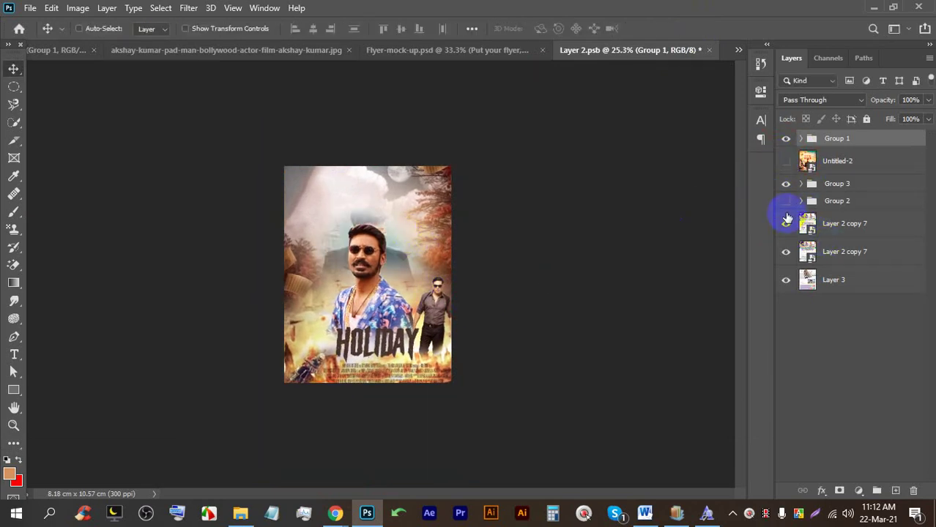
pyautogui.click(784, 184)
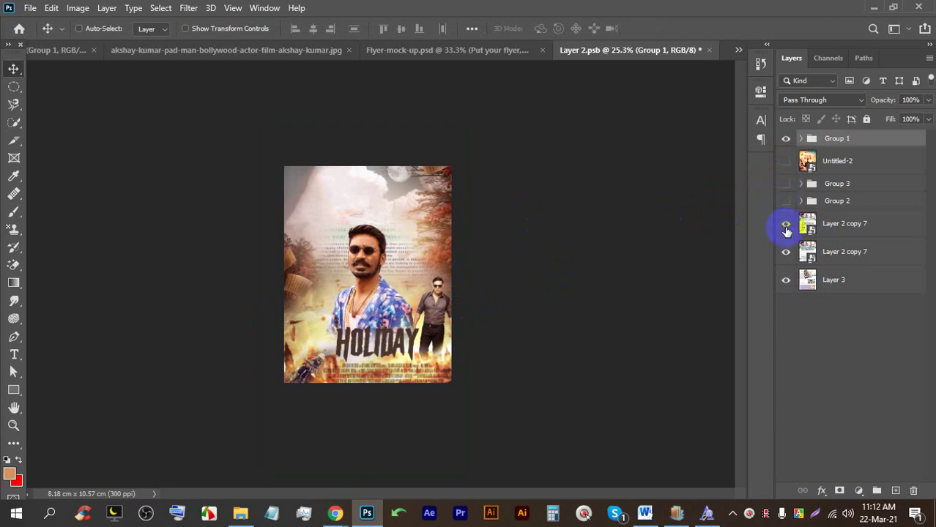
pyautogui.click(784, 251)
pyautogui.click(786, 281)
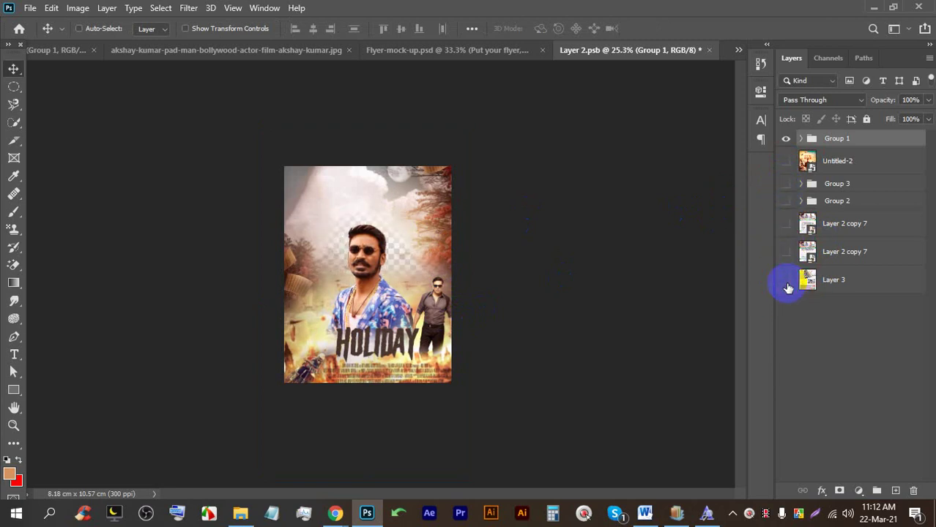
# Undo the layer hiding and the scaling of the poster group.
pyautogui.hotkey('ctrl', 'z')
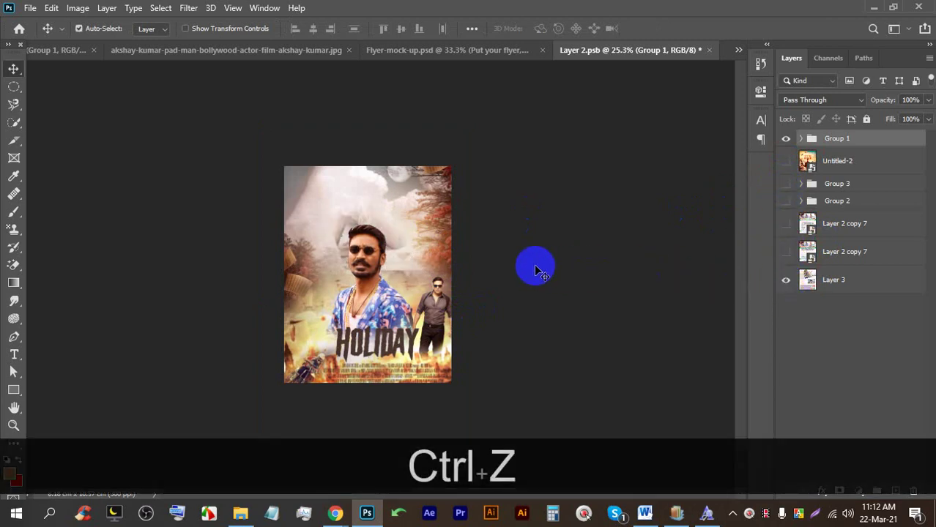
pyautogui.hotkey('ctrl', 'z')
pyautogui.hotkey('ctrl', 'z')
pyautogui.hotkey('ctrl', 'z')
pyautogui.hotkey('ctrl', 'z')
pyautogui.hotkey('ctrl', 'z')
pyautogui.hotkey('ctrl', 'z')
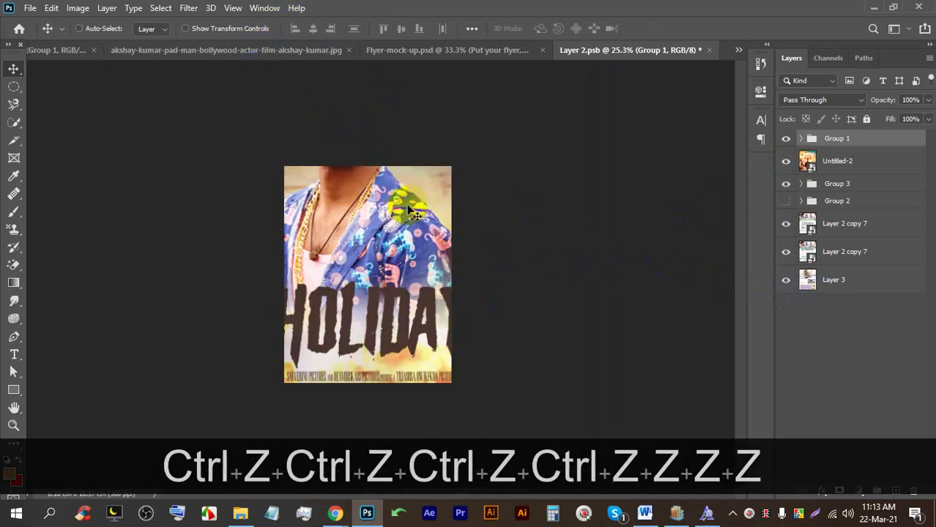
# Scale the poster group down proportionally to about 49.58% and position it over the Layer 2.psb canvas.
pyautogui.scroll(-1, 412, 212)
pyautogui.hotkey('ctrl', 't')
pyautogui.scroll(-1, 568, 201)
pyautogui.scroll(-1, 358, 169)
pyautogui.moveTo(357, 130); pyautogui.dragTo(361, 201)
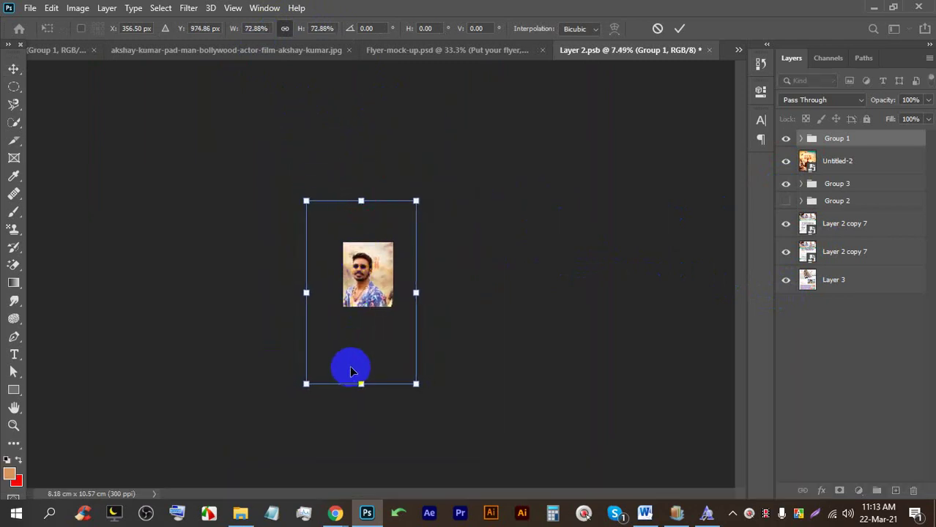
pyautogui.moveTo(361, 386); pyautogui.dragTo(366, 330)
pyautogui.scroll(2, 364, 276)
pyautogui.moveTo(355, 271); pyautogui.dragTo(356, 279)
pyautogui.moveTo(351, 110); pyautogui.dragTo(358, 130)
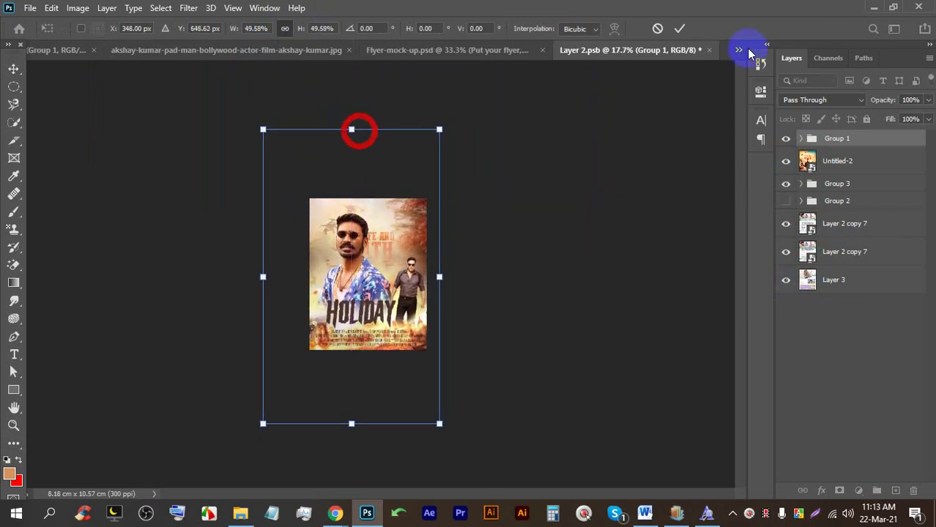
pyautogui.click(679, 28)
# In the HOLIDAY poster document, hide and reshow the white Background to check the group's transparency.
pyautogui.click(58, 49)
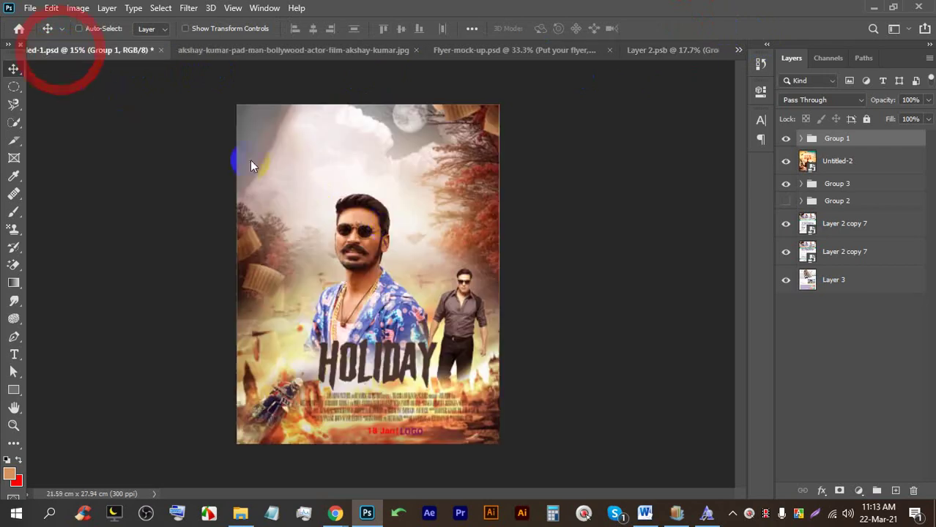
pyautogui.scroll(4, 376, 184)
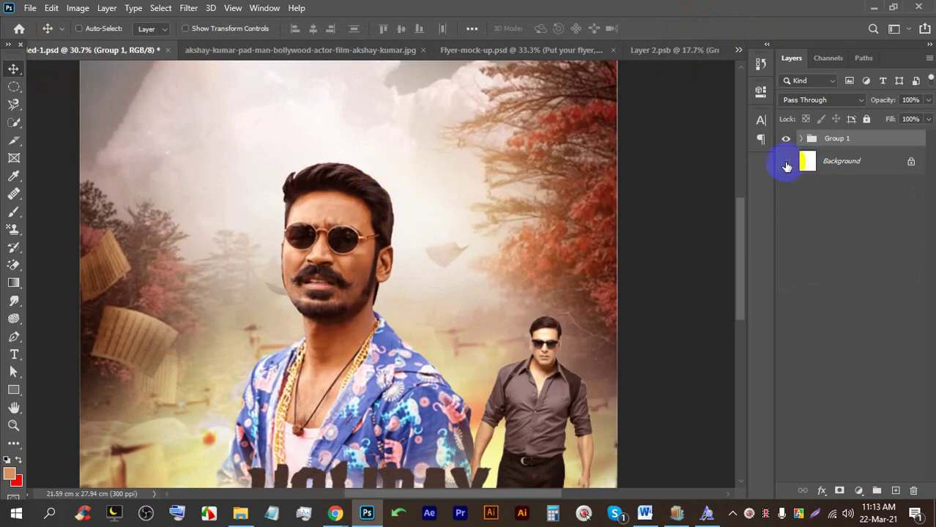
pyautogui.click(785, 160)
pyautogui.scroll(-3, 292, 250)
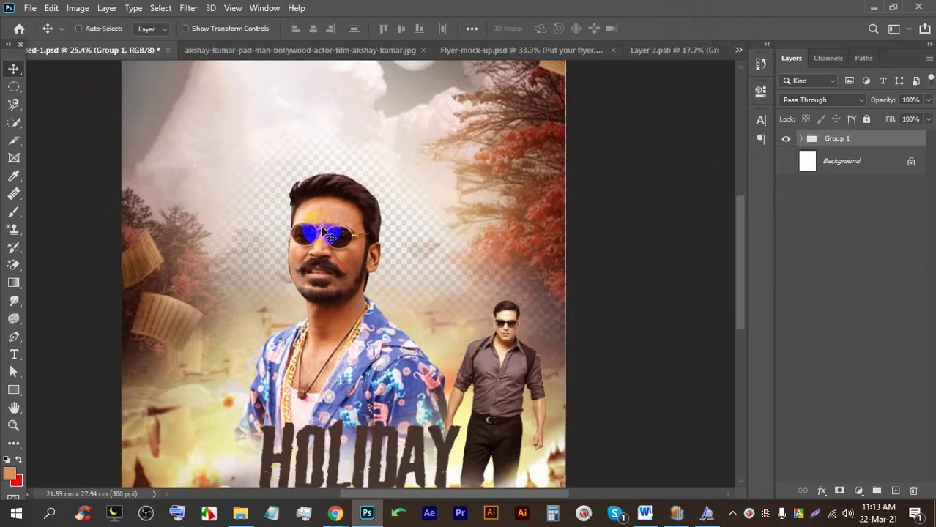
pyautogui.click(786, 161)
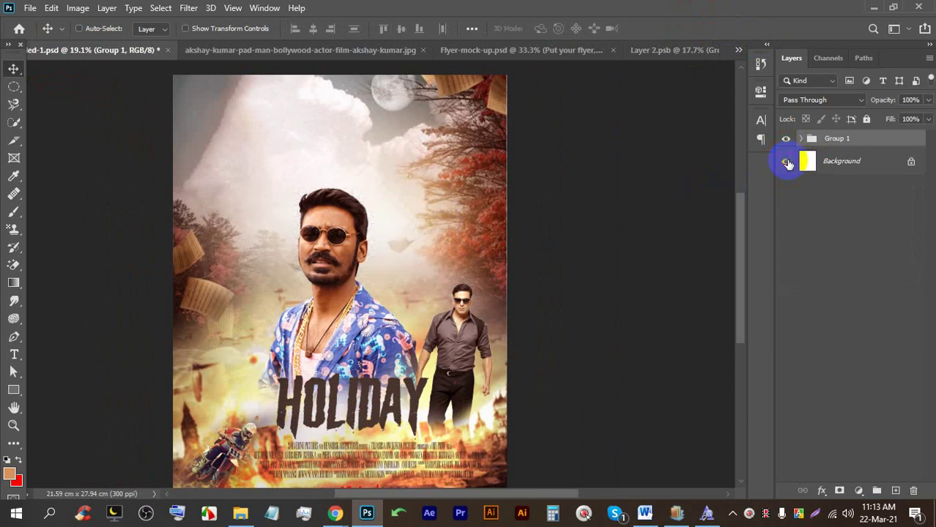
# Return to Layer 2.psb and hide every layer beneath the poster group.
pyautogui.click(641, 50)
pyautogui.hotkey('ctrl', '0')
pyautogui.click(786, 280)
pyautogui.click(784, 256)
pyautogui.moveTo(784, 257); pyautogui.dragTo(785, 157)
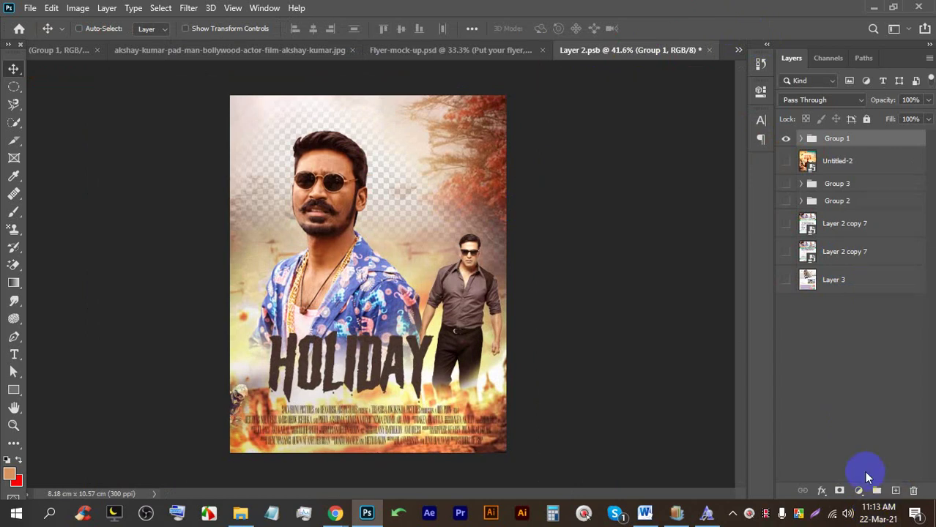
# Draw a canvas-covering rectangle about 996 x 1249 px, fill it with white (ffffff), and place it directly below the poster group.
pyautogui.click(15, 389)
pyautogui.click(70, 389)
pyautogui.moveTo(228, 95); pyautogui.dragTo(513, 452)
pyautogui.doubleClick(806, 150)
pyautogui.moveTo(576, 150); pyautogui.dragTo(568, 92)
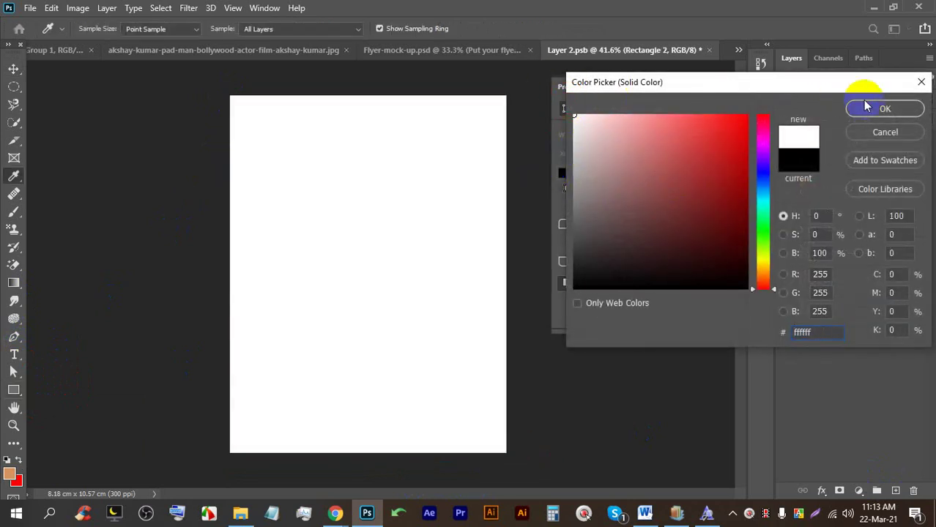
pyautogui.click(865, 107)
pyautogui.moveTo(853, 143); pyautogui.dragTo(840, 185)
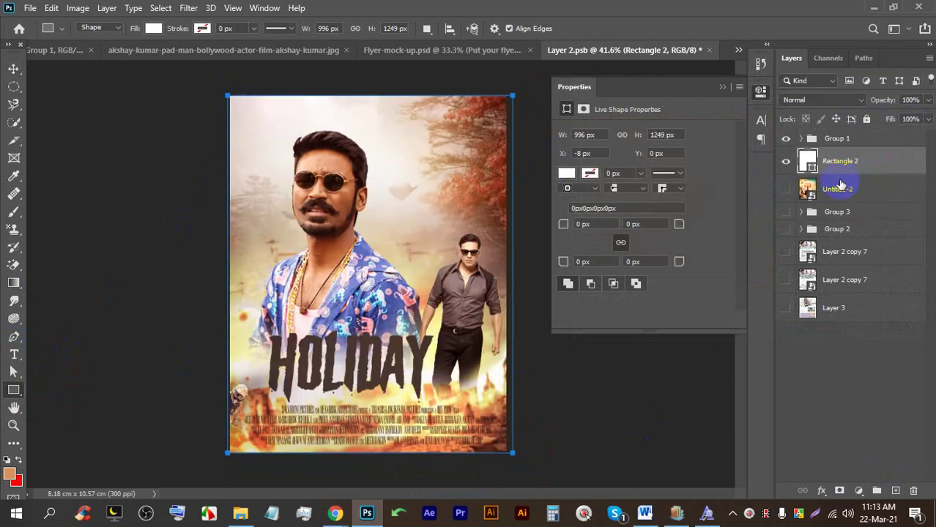
pyautogui.click(722, 86)
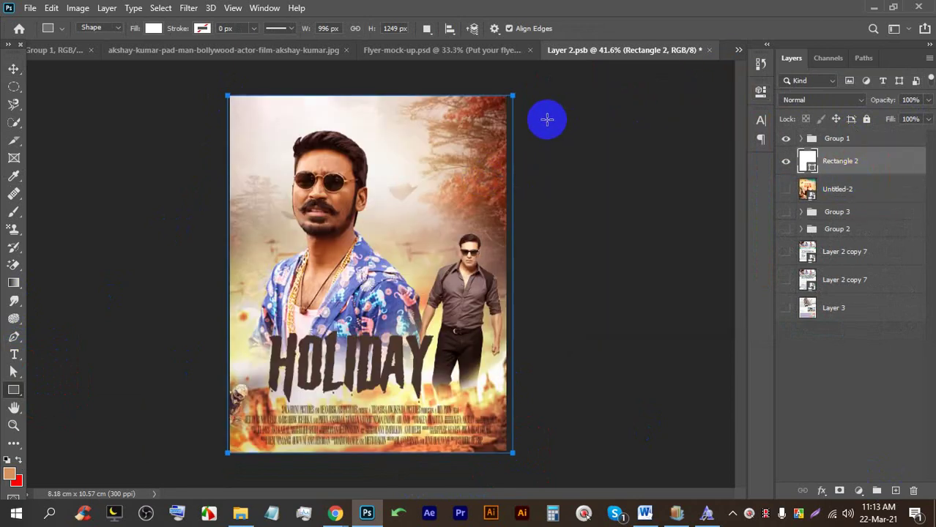
# Scale the poster group to about 79.49% and reposition it so the whole design, including the date and logo line, fits the canvas.
pyautogui.click(830, 142)
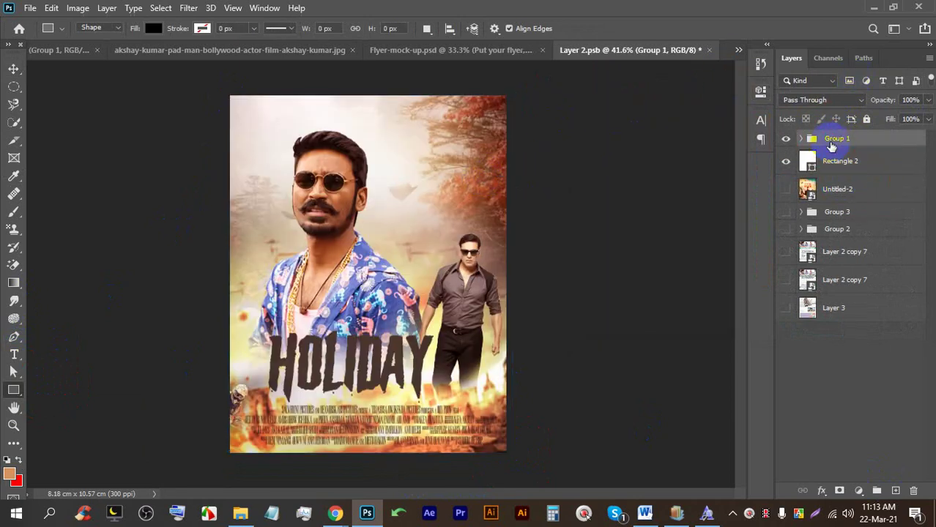
pyautogui.hotkey('ctrl', 't')
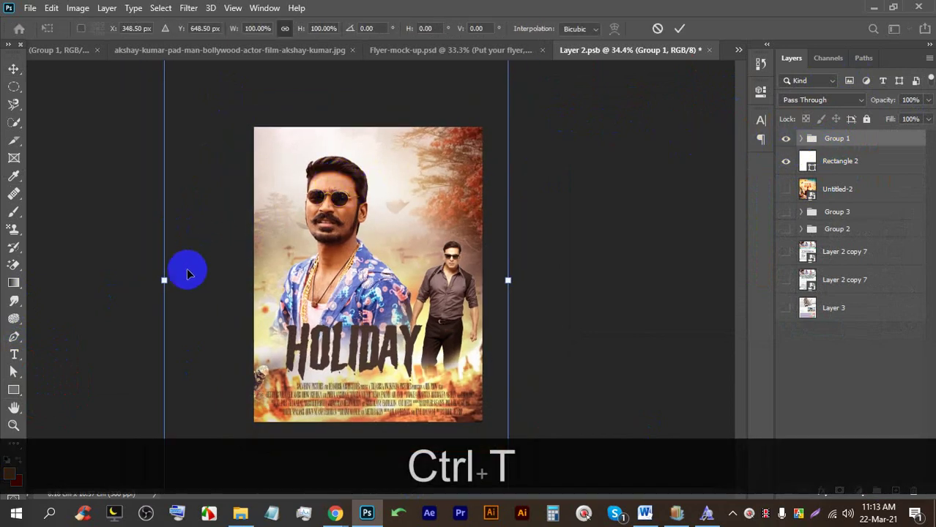
pyautogui.moveTo(164, 279); pyautogui.dragTo(225, 247)
pyautogui.moveTo(318, 226); pyautogui.dragTo(318, 238)
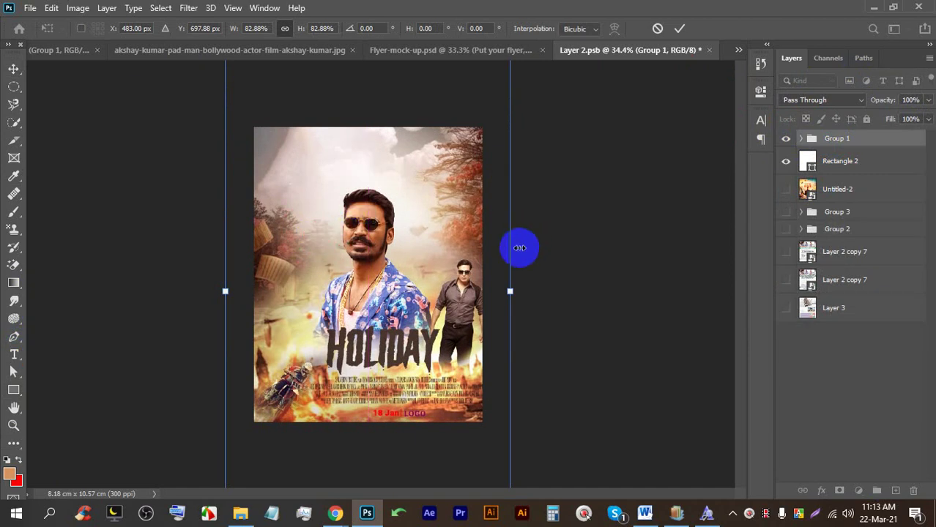
pyautogui.moveTo(509, 290); pyautogui.dragTo(497, 290)
pyautogui.moveTo(418, 252); pyautogui.dragTo(415, 261)
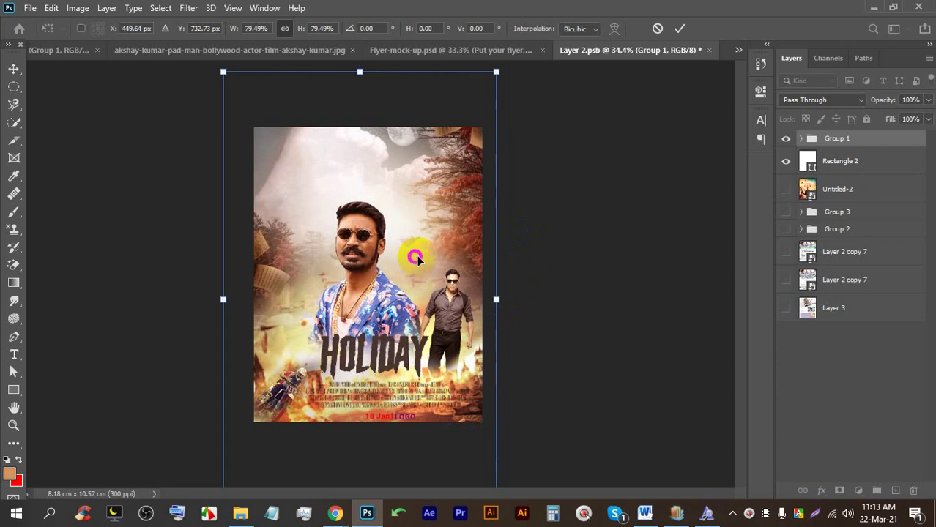
pyautogui.click(680, 30)
pyautogui.scroll(1, 441, 220)
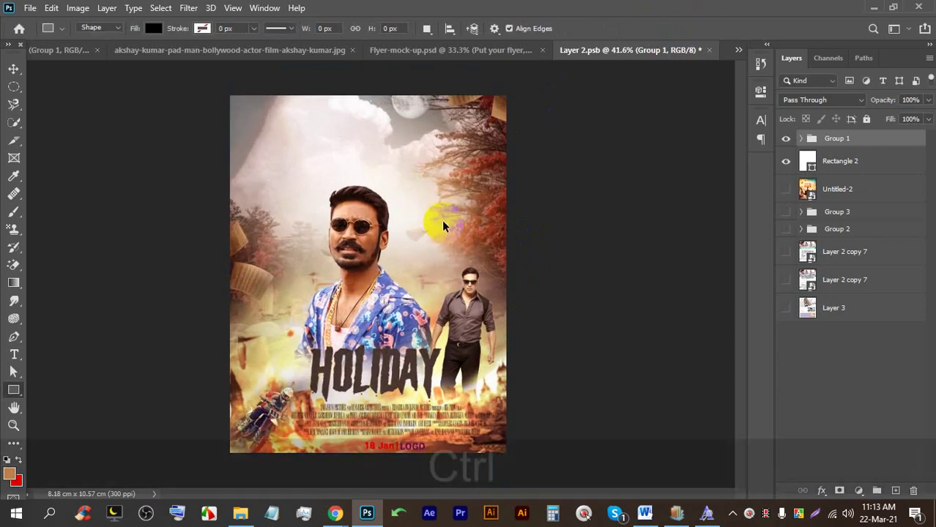
# Save the smart object contents and inspect the updated poster in Flyer-mock-up.psd.
pyautogui.hotkey('ctrl', 's')
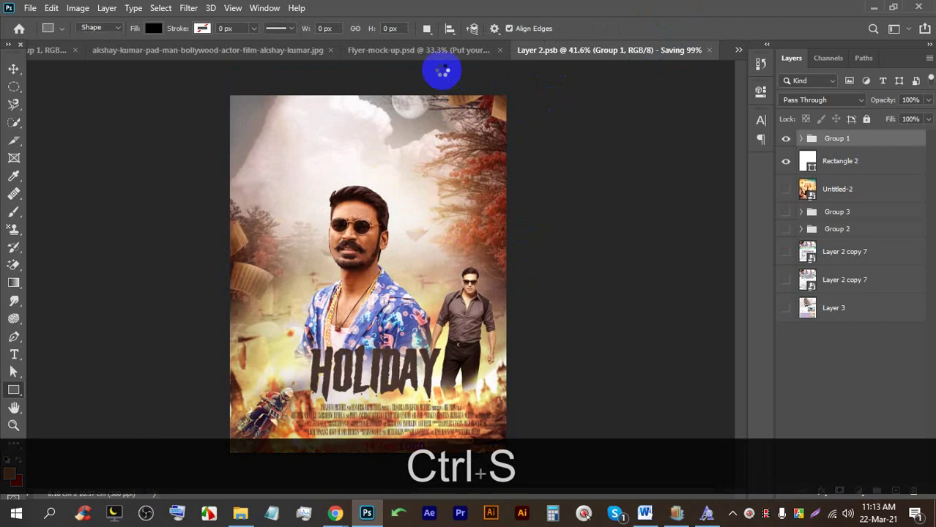
pyautogui.click(435, 51)
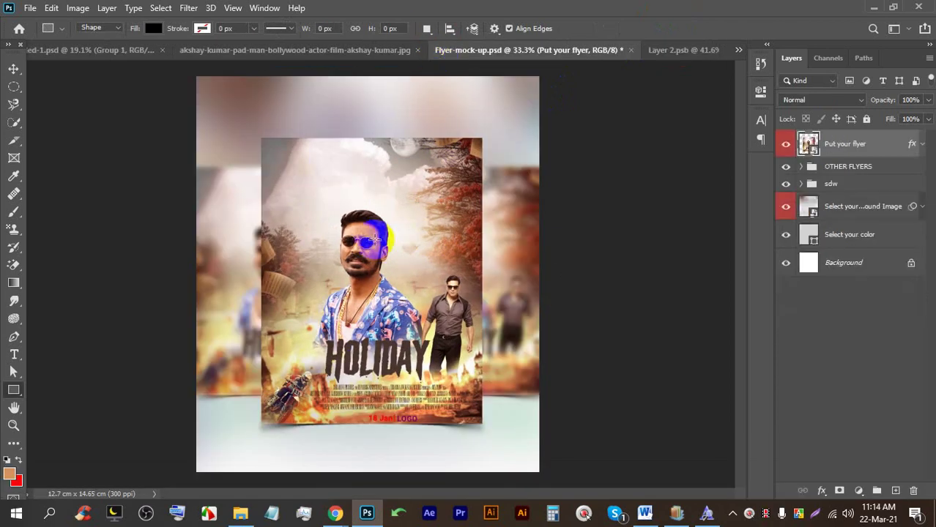
pyautogui.scroll(2, 423, 455)
pyautogui.scroll(-1, 405, 327)
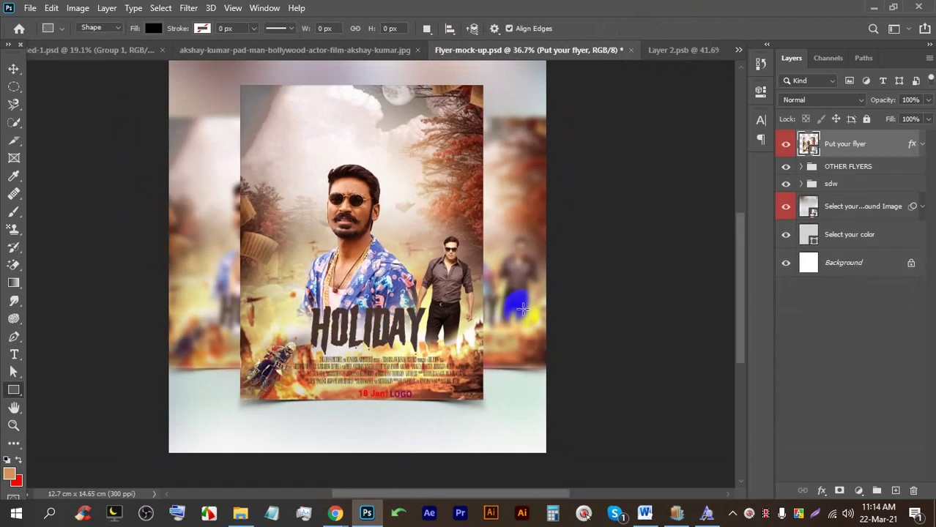
pyautogui.scroll(2, 390, 220)
pyautogui.scroll(-1, 405, 217)
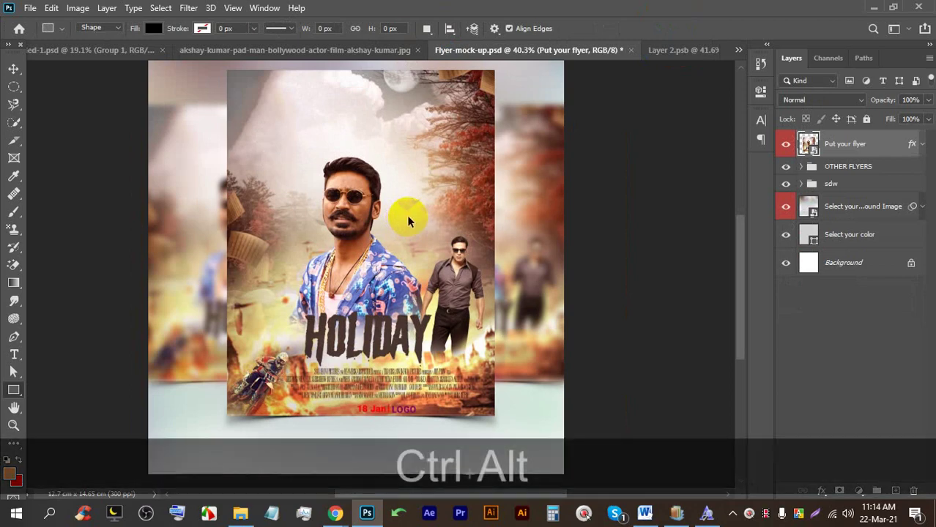
# Save a JPEG copy of the mockup as Flyer-mock-up copy.jpg in folder 23 inside 68 on the LEDP (E:) drive.
pyautogui.hotkey('ctrl', 'alt', 's')
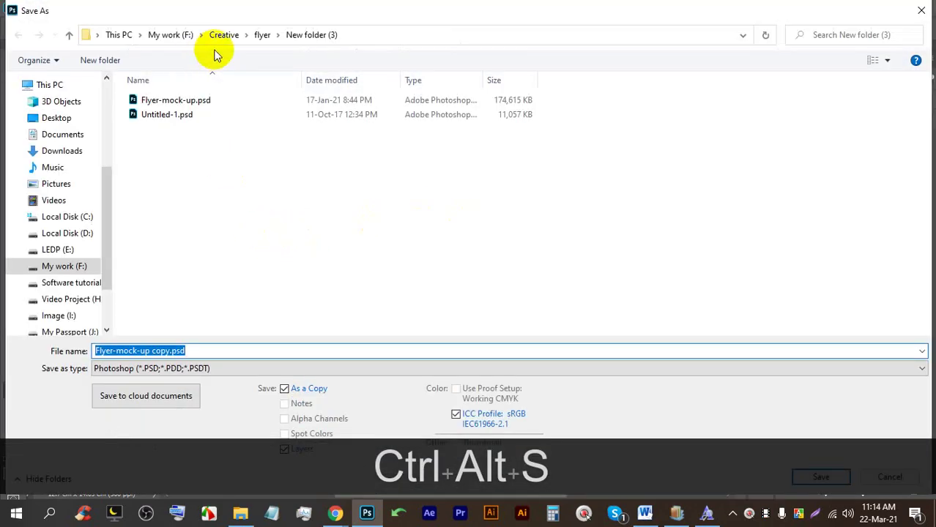
pyautogui.click(162, 35)
pyautogui.click(49, 253)
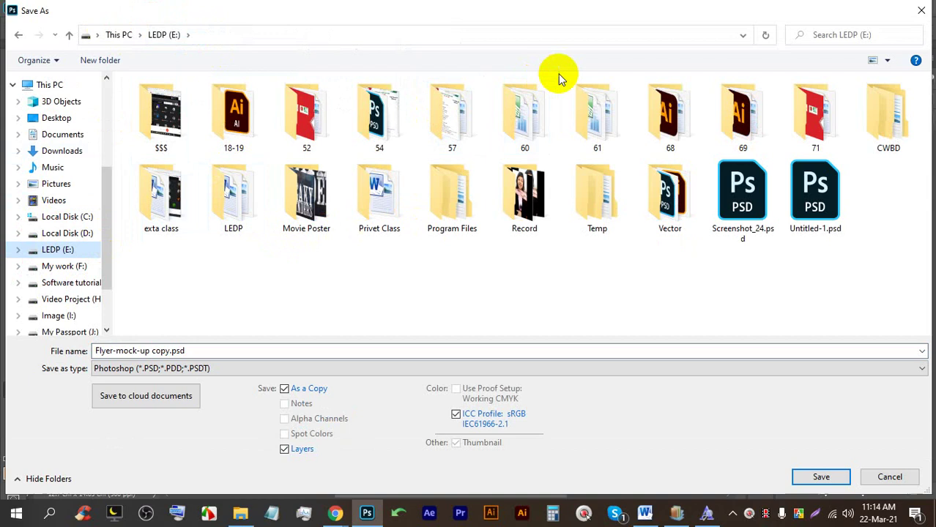
pyautogui.doubleClick(685, 130)
pyautogui.scroll(-3, 216, 302)
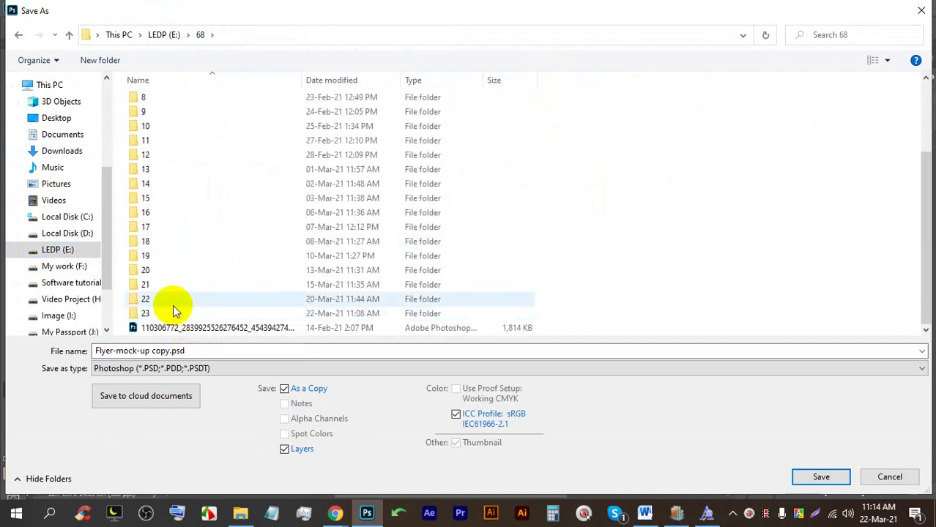
pyautogui.doubleClick(167, 309)
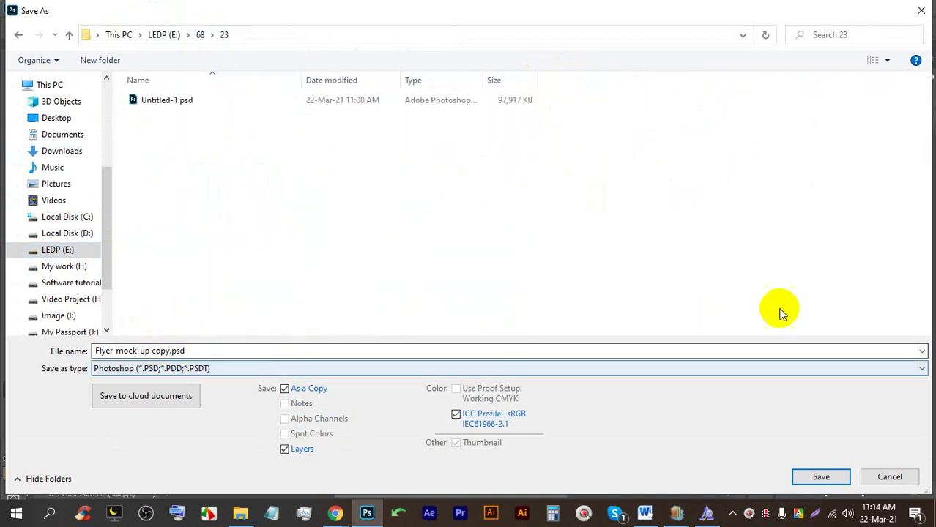
pyautogui.click(209, 370)
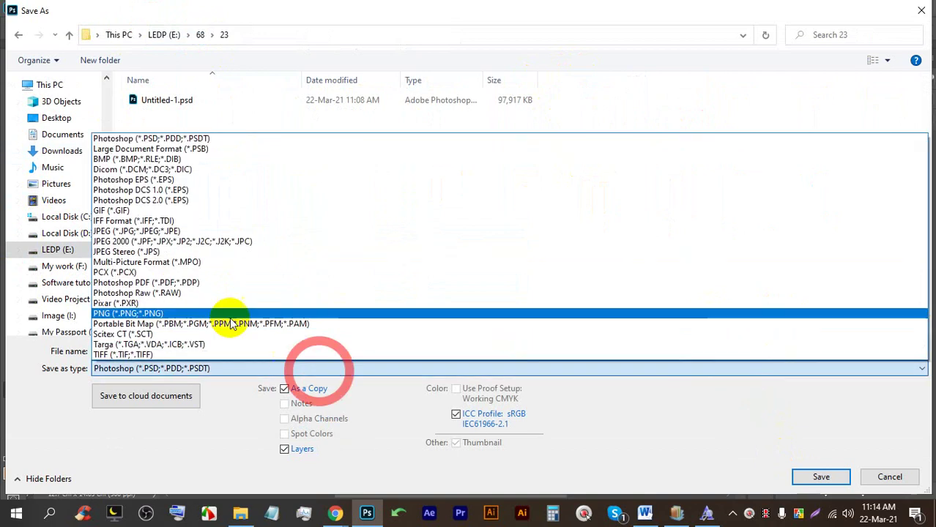
pyautogui.click(183, 236)
pyautogui.click(821, 477)
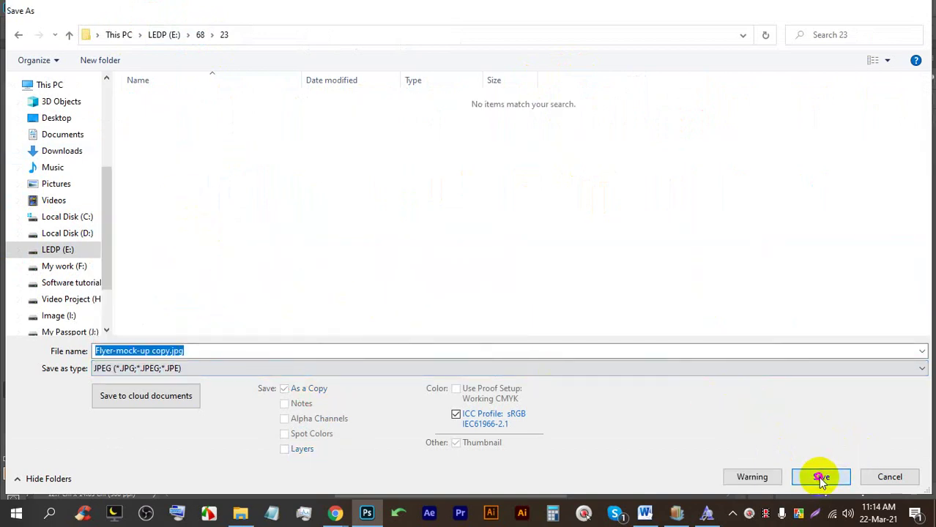
# Confirm the JPEG options to complete the mockup export.
pyautogui.click(538, 111)
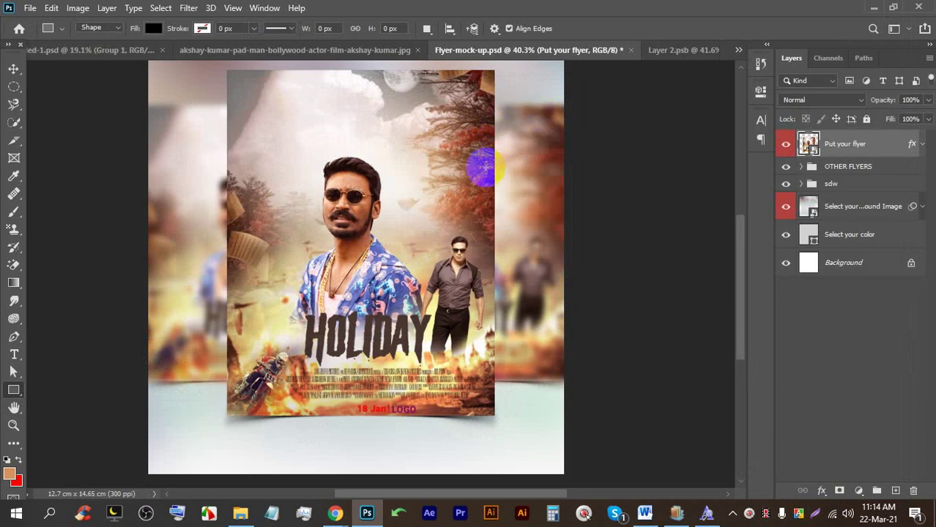
# Switch to Chrome and look through the open tabs, from Google Meet through the Bangladeshi and Batman movie poster results.
pyautogui.click(330, 517)
pyautogui.click(299, 458)
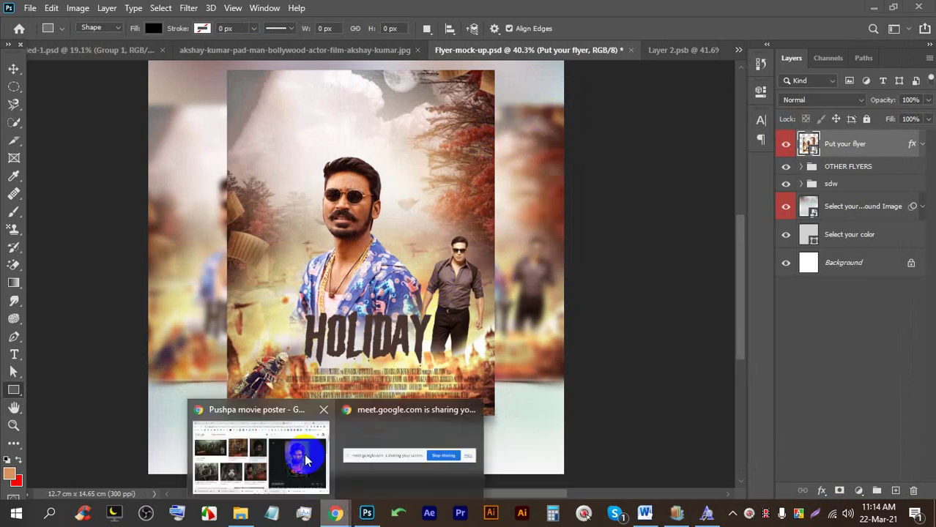
pyautogui.click(110, 9)
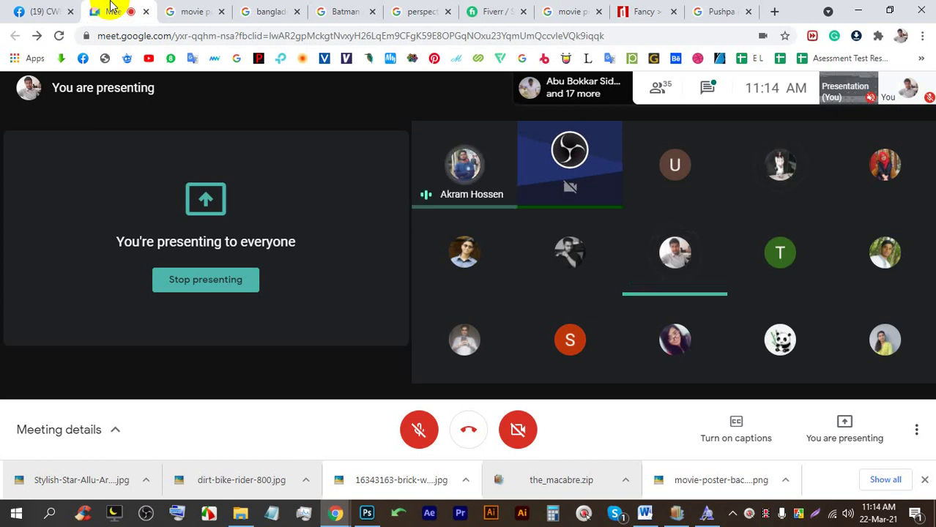
pyautogui.click(192, 9)
pyautogui.click(286, 10)
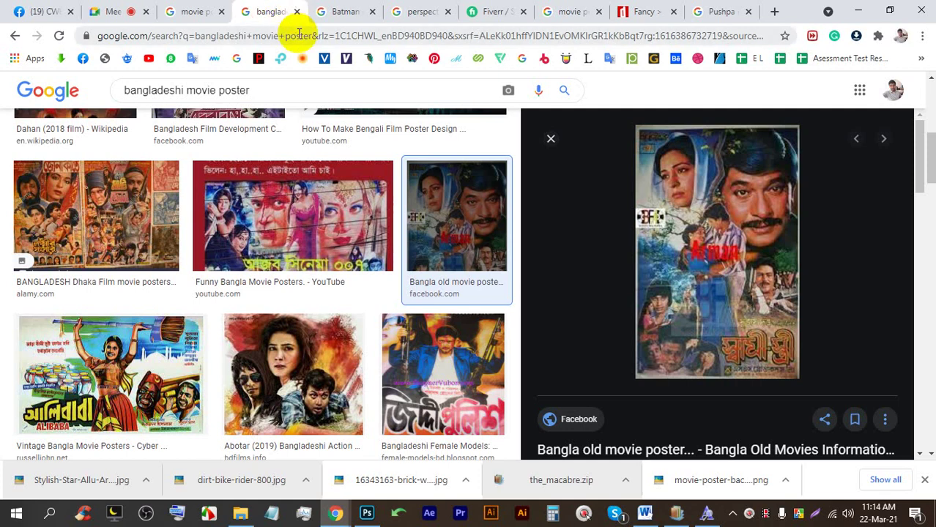
pyautogui.click(366, 10)
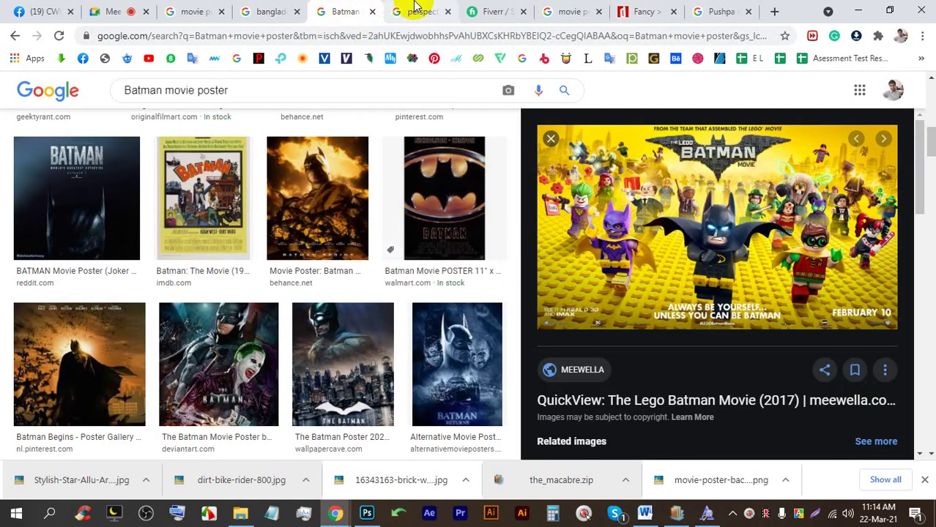
# Close the seven reference tabs, keeping only Facebook, Meet and the movie poster search, and return to the meeting.
pyautogui.click(372, 12)
pyautogui.click(372, 13)
pyautogui.click(372, 12)
pyautogui.click(372, 13)
pyautogui.click(372, 12)
pyautogui.click(372, 12)
pyautogui.click(372, 13)
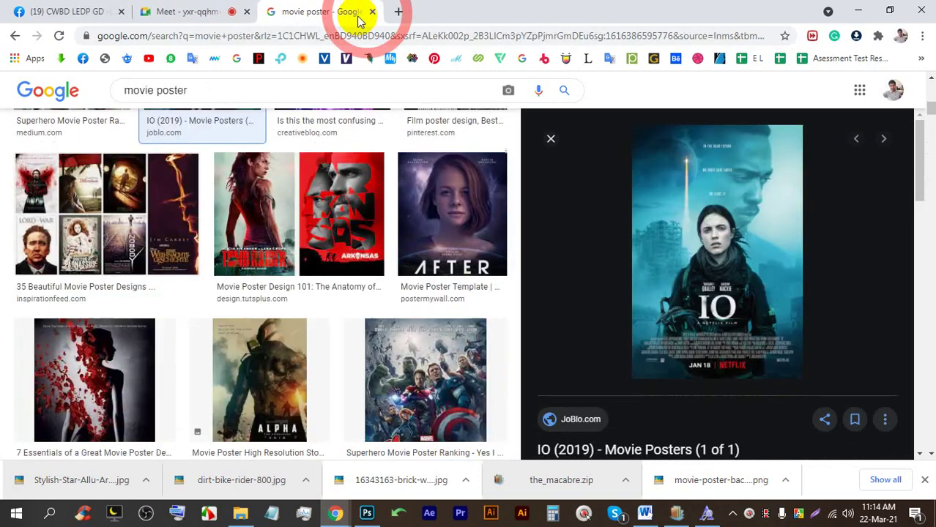
pyautogui.click(234, 7)
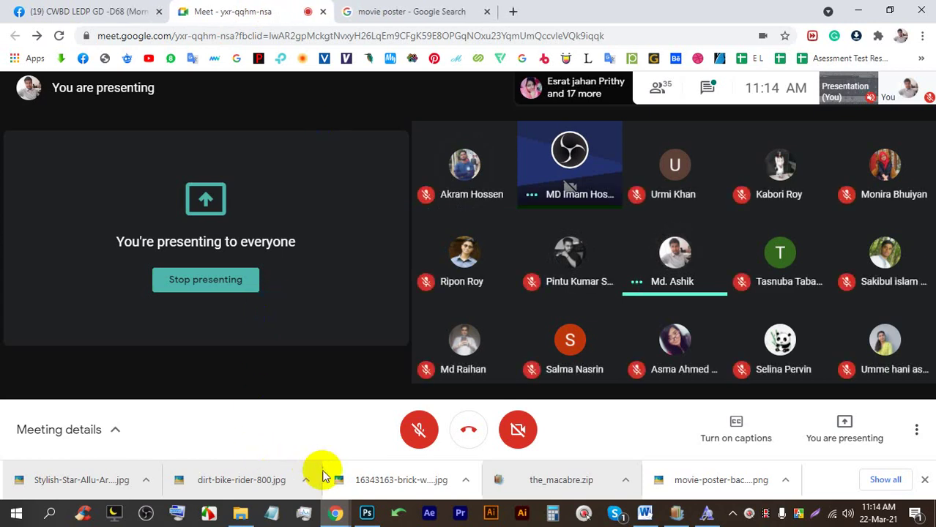
# Return to Photoshop and examine the HOLIDAY poster in the mockup up close, including the title, credits, date and logo.
pyautogui.click(367, 514)
pyautogui.scroll(2, 313, 308)
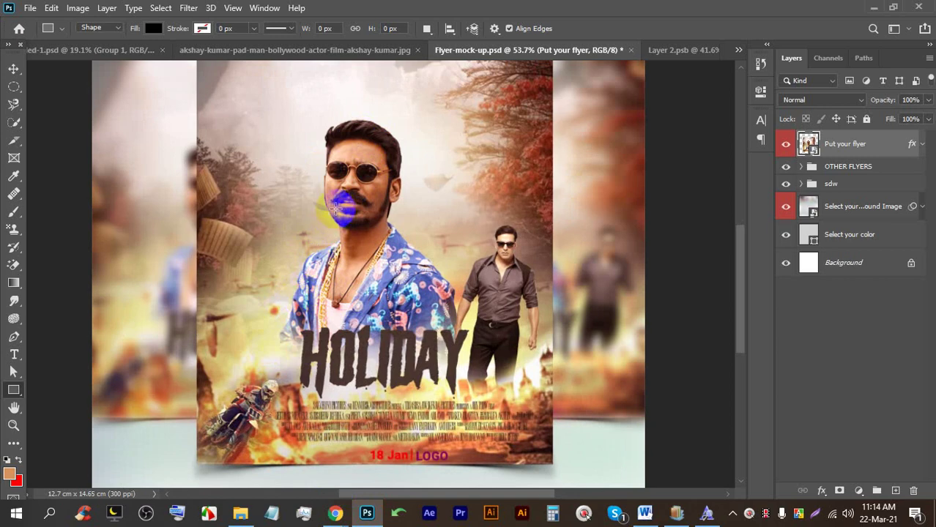
pyautogui.scroll(3, 396, 248)
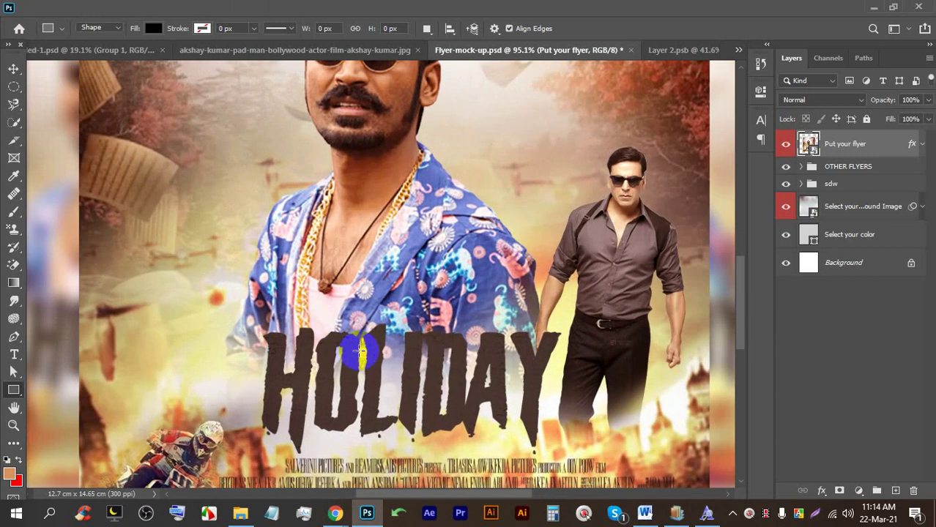
pyautogui.scroll(2, 334, 372)
pyautogui.scroll(-2, 338, 355)
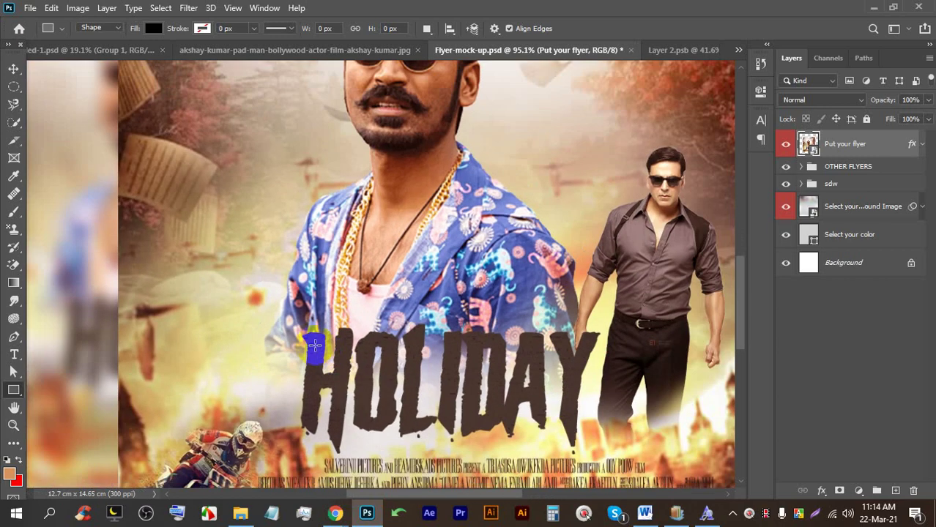
pyautogui.scroll(-3, 358, 320)
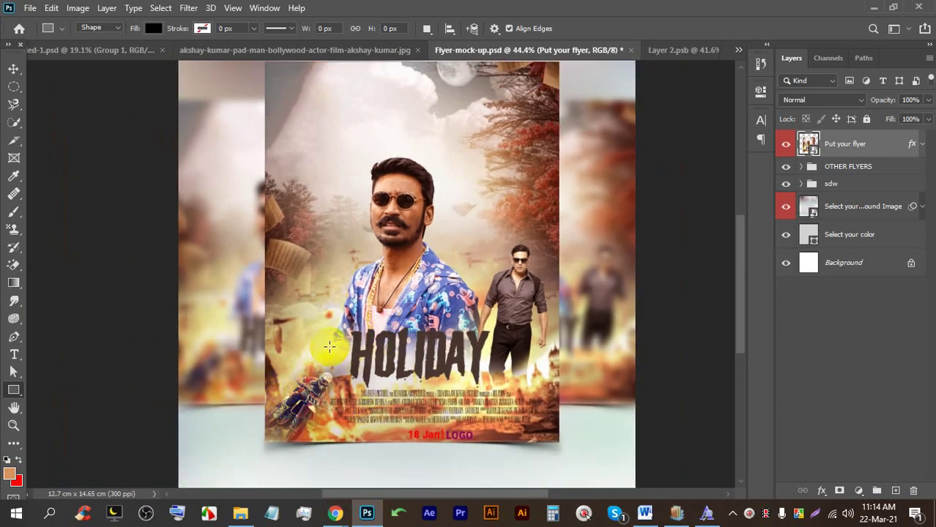
pyautogui.scroll(3, 483, 436)
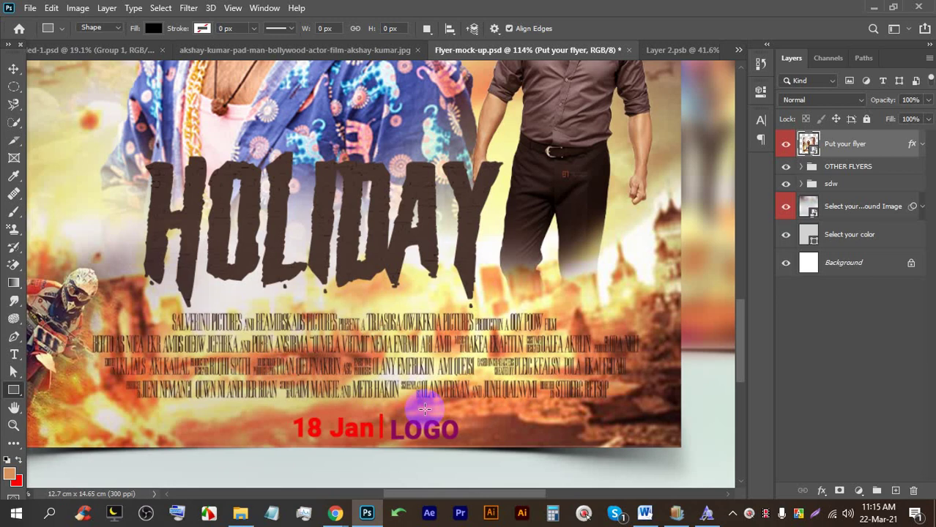
pyautogui.scroll(-3, 425, 409)
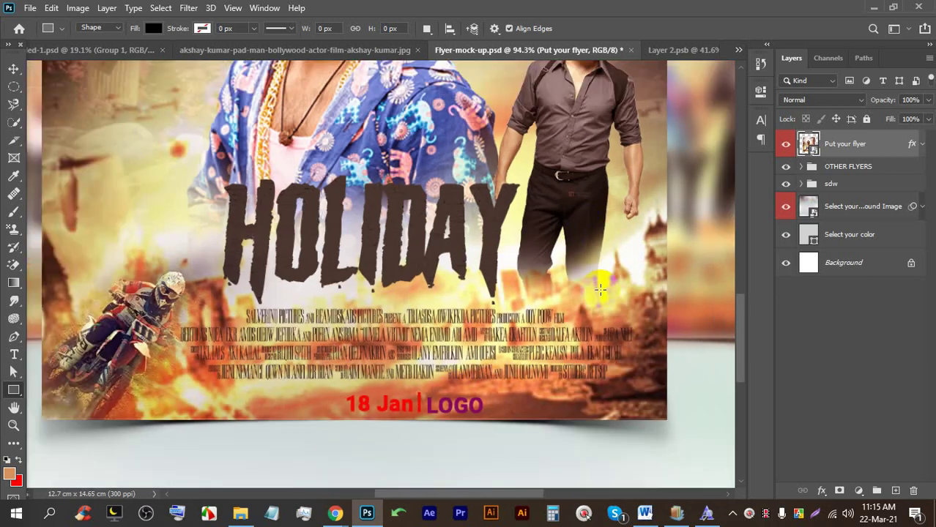
pyautogui.scroll(-4, 445, 162)
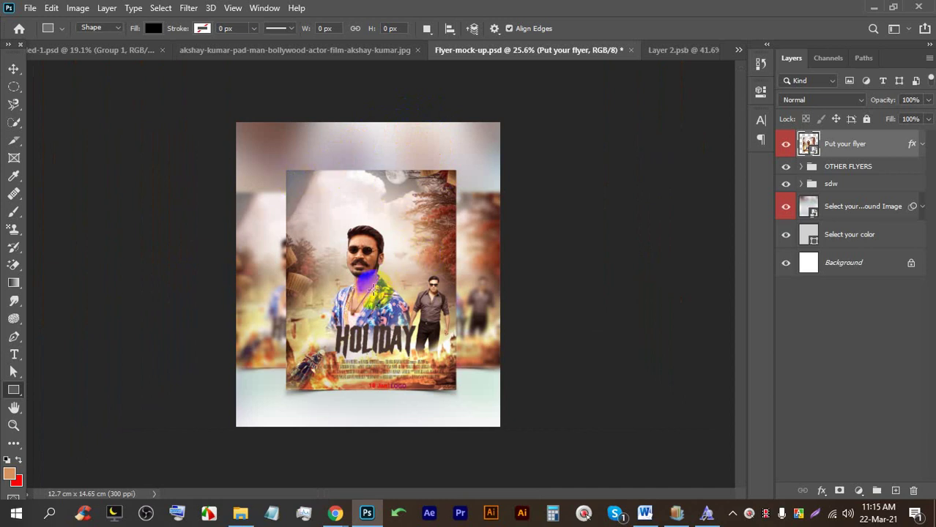
pyautogui.click(368, 252)
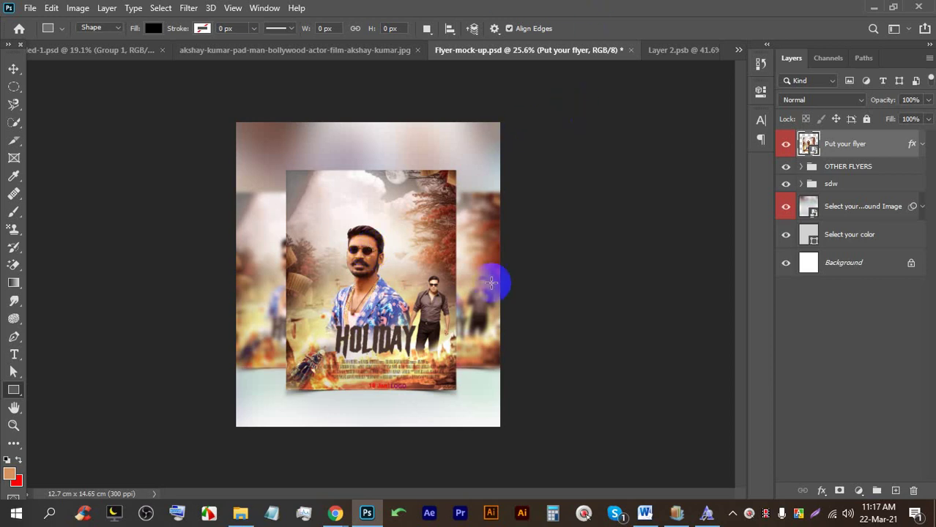
# Switch to the Google Meet call in Chrome and stop presenting the screen.
pyautogui.moveTo(334, 513)
pyautogui.click(250, 442)
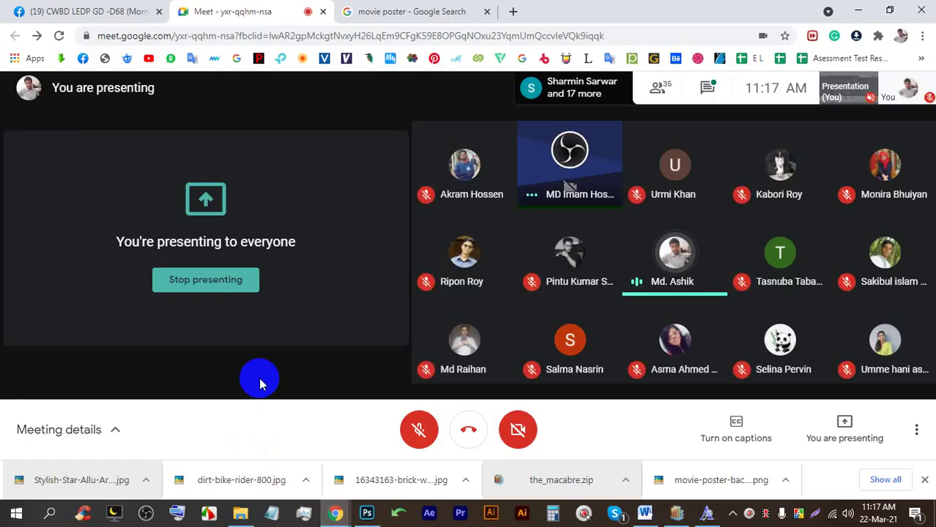
pyautogui.click(224, 279)
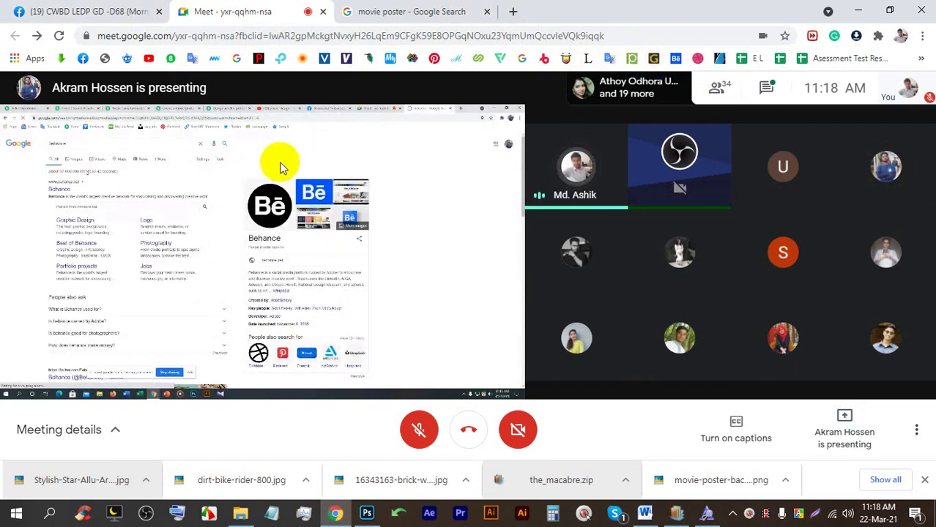
# Show the meeting in full screen with the other participant's presentation enlarged, and close the browser's downloads bar.
pyautogui.doubleClick(334, 297)
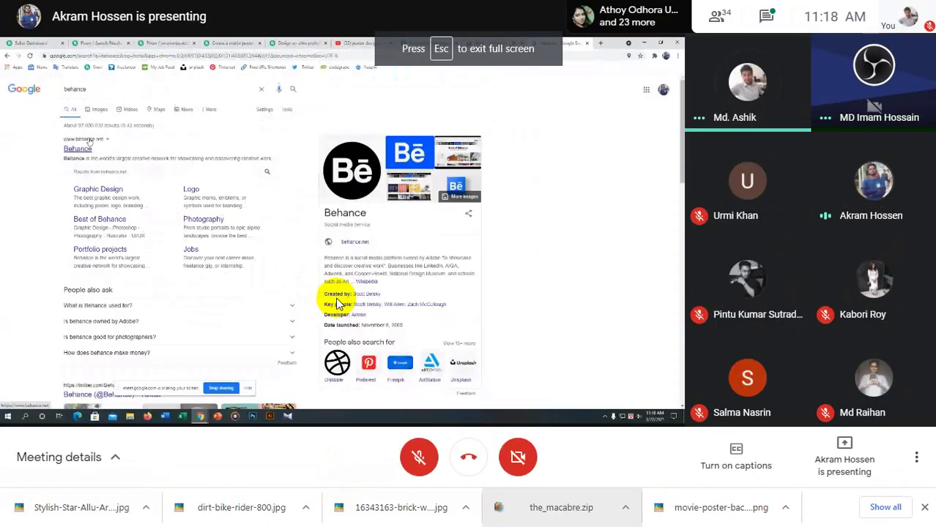
pyautogui.click(314, 231)
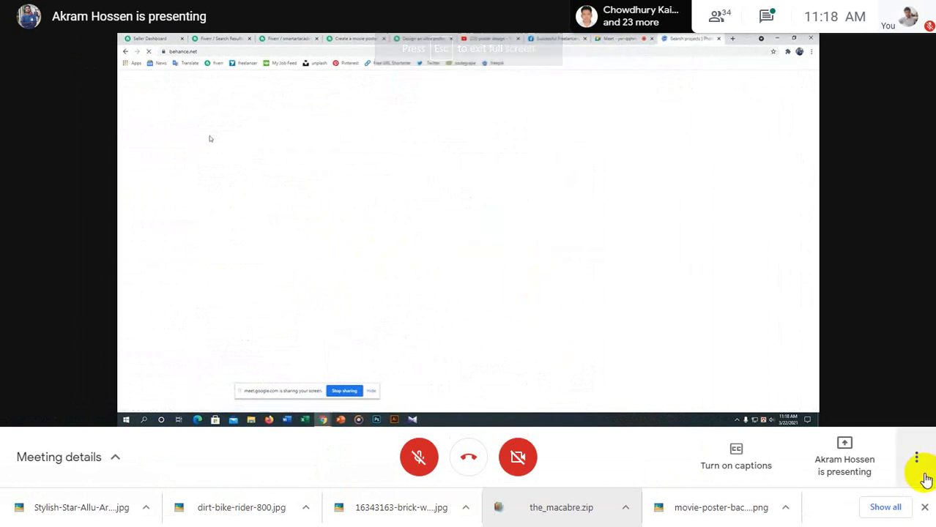
pyautogui.click(923, 508)
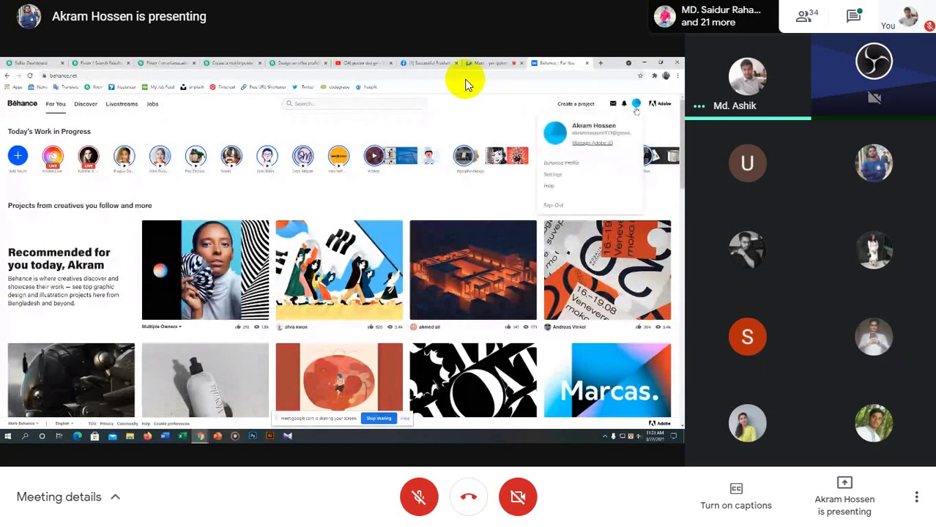
pyautogui.click(313, 249)
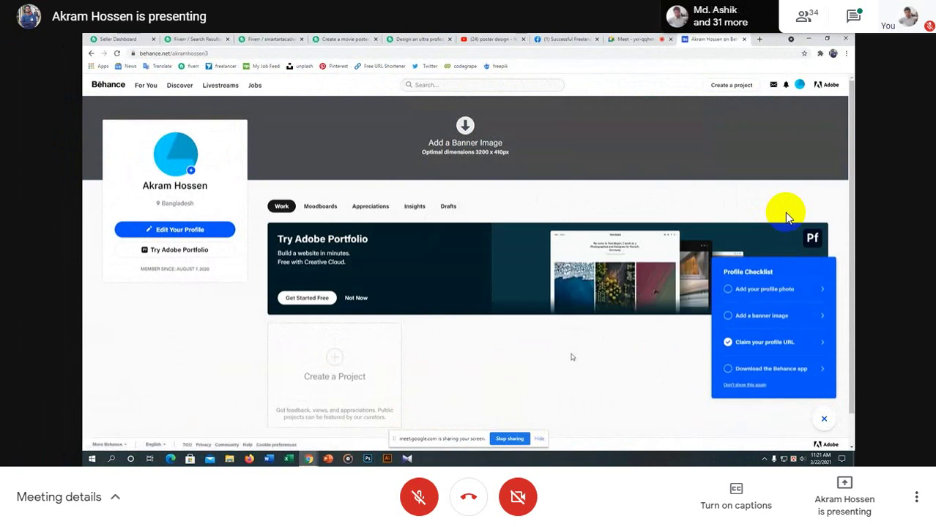
# Open the Behance profile for editing.
pyautogui.click(191, 170)
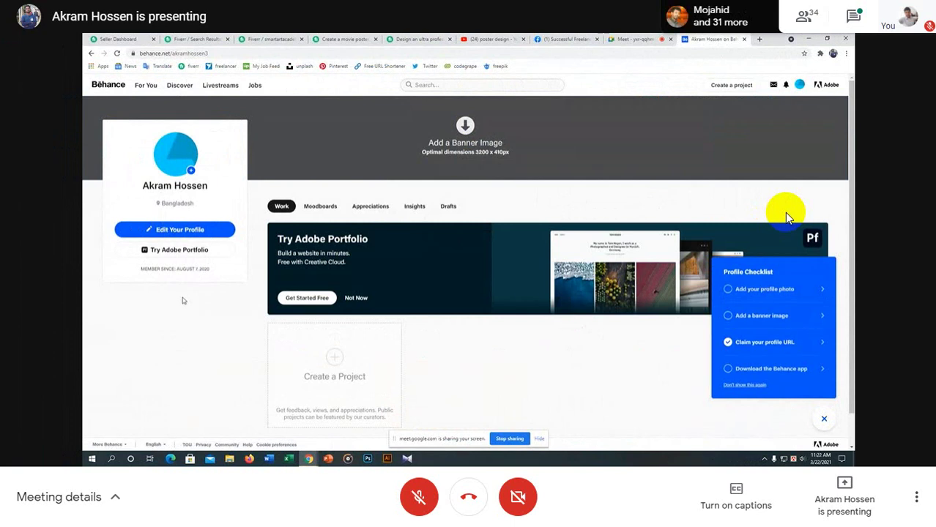
pyautogui.click(170, 230)
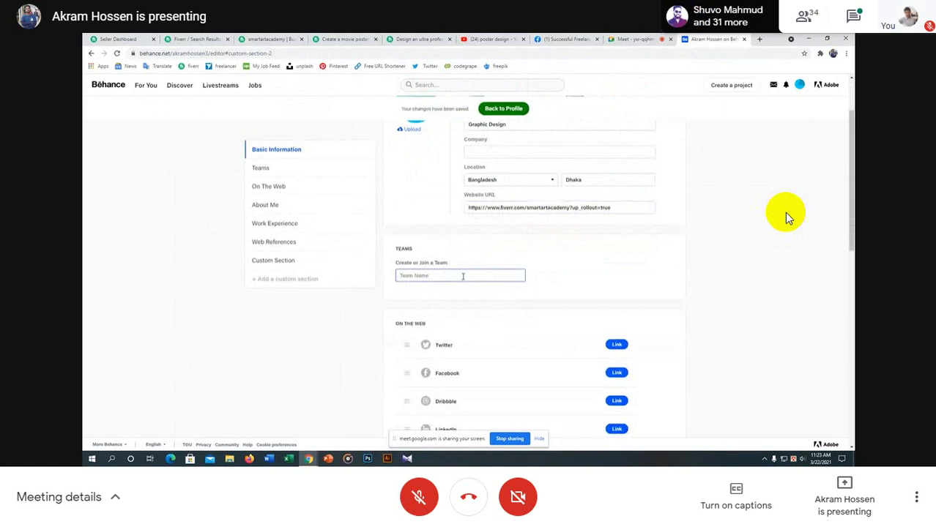
pyautogui.write('smart')
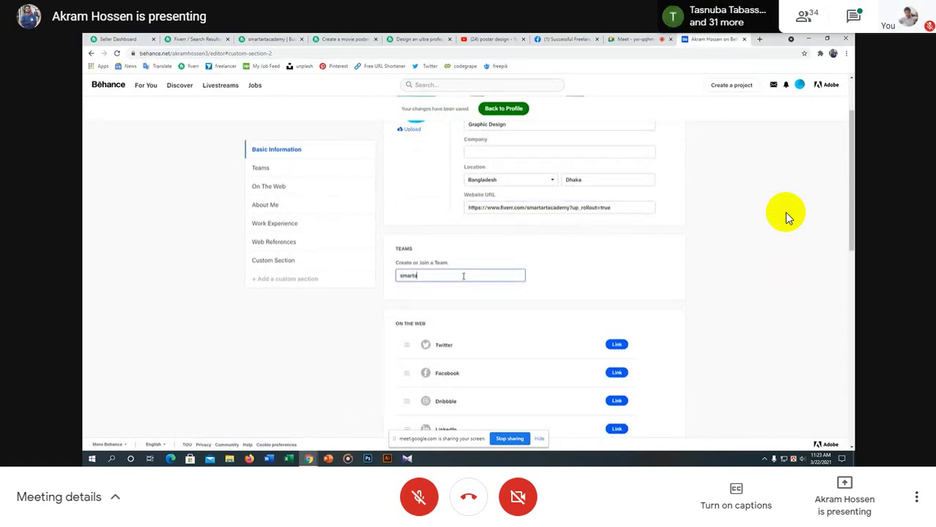
pyautogui.write('a')
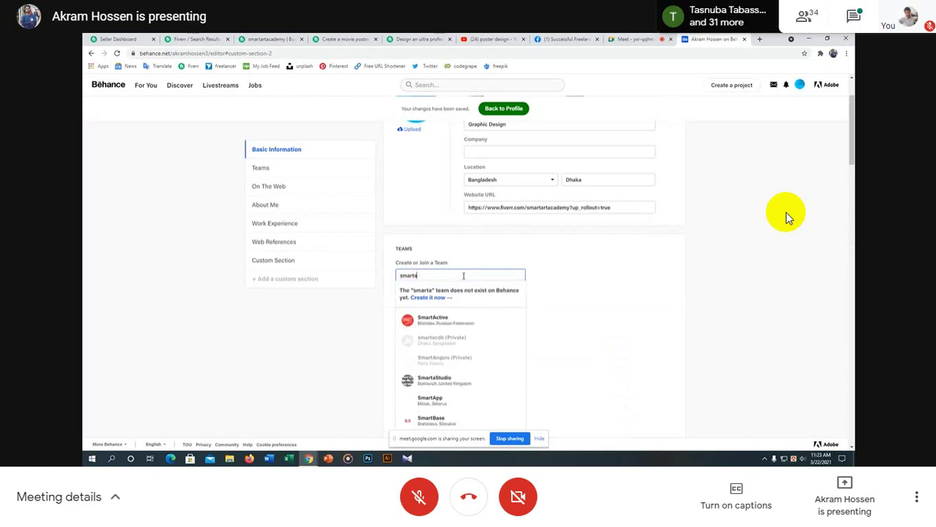
pyautogui.write('ce')
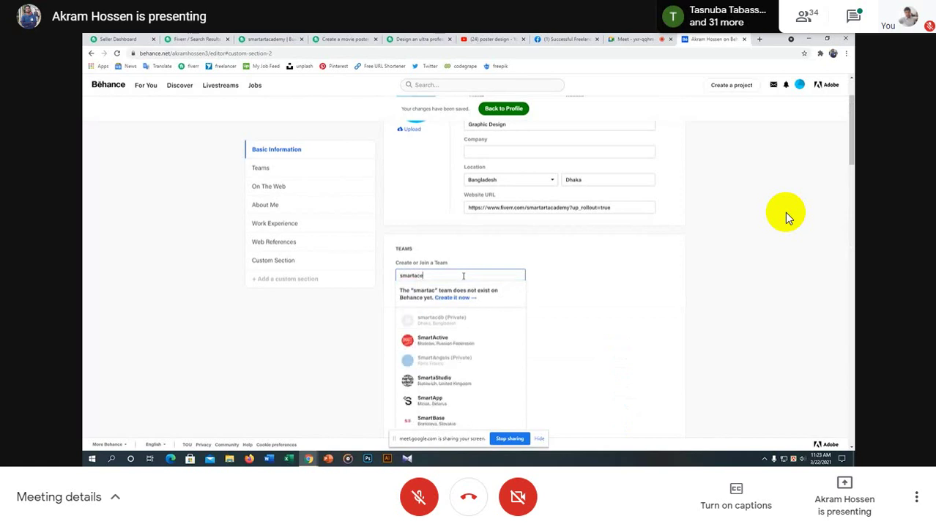
pyautogui.write('ad')
pyautogui.press('BackSpace')
pyautogui.press('BackSpace')
pyautogui.press('BackSpace')
pyautogui.press('BackSpace')
pyautogui.press('BackSpace')
pyautogui.press('BackSpace')
pyautogui.press('BackSpace')
pyautogui.press('BackSpace')
pyautogui.press('BackSpace')
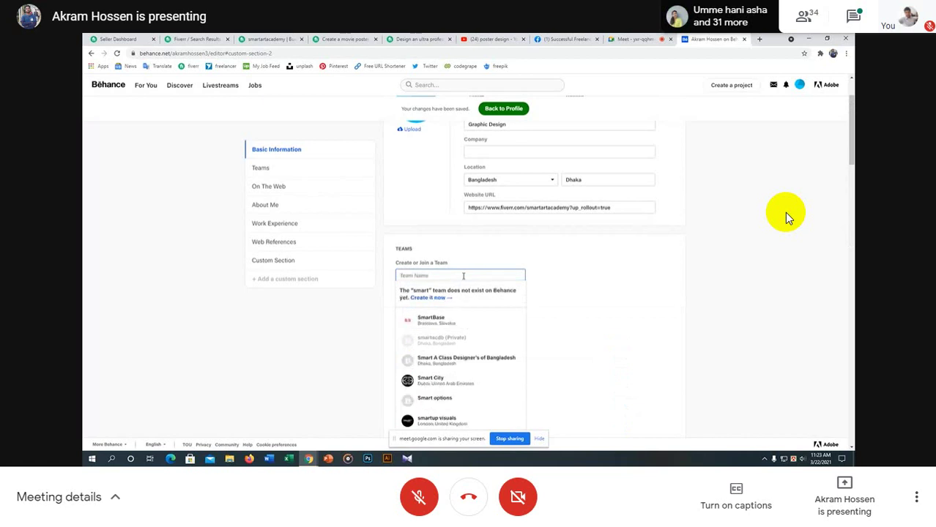
# Replace the section title of the About Me section with "I am a Professional Graphic Designer.".
pyautogui.scroll(-1, 527, 276)
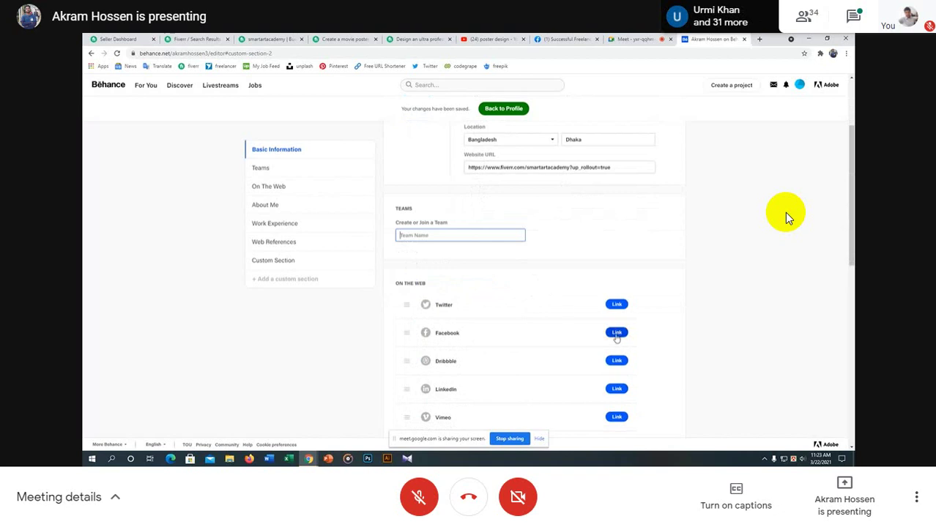
pyautogui.scroll(-2, 607, 333)
pyautogui.scroll(-1, 607, 334)
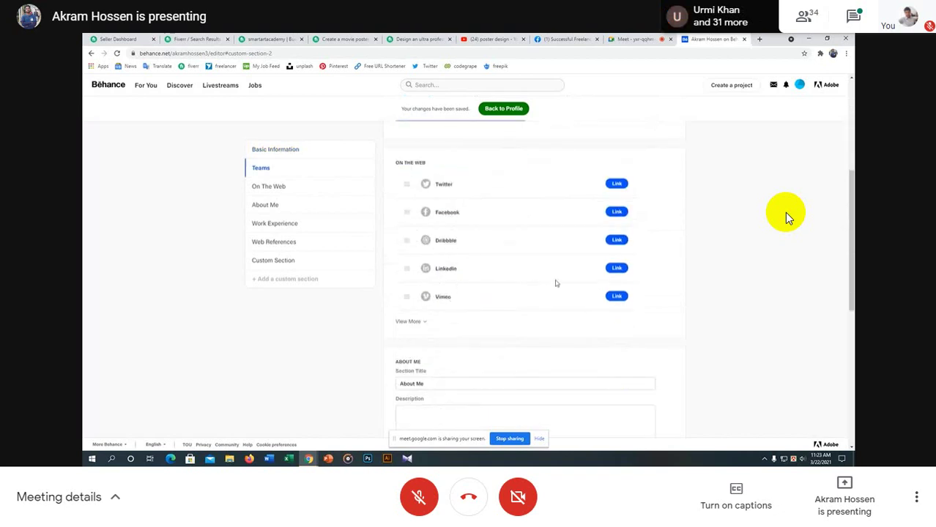
pyautogui.scroll(-2, 481, 289)
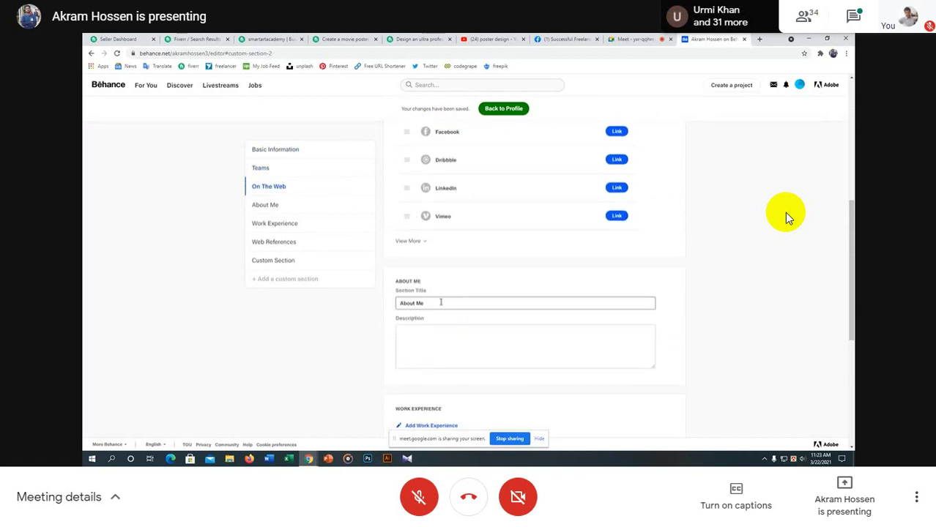
pyautogui.tripleClick(441, 304)
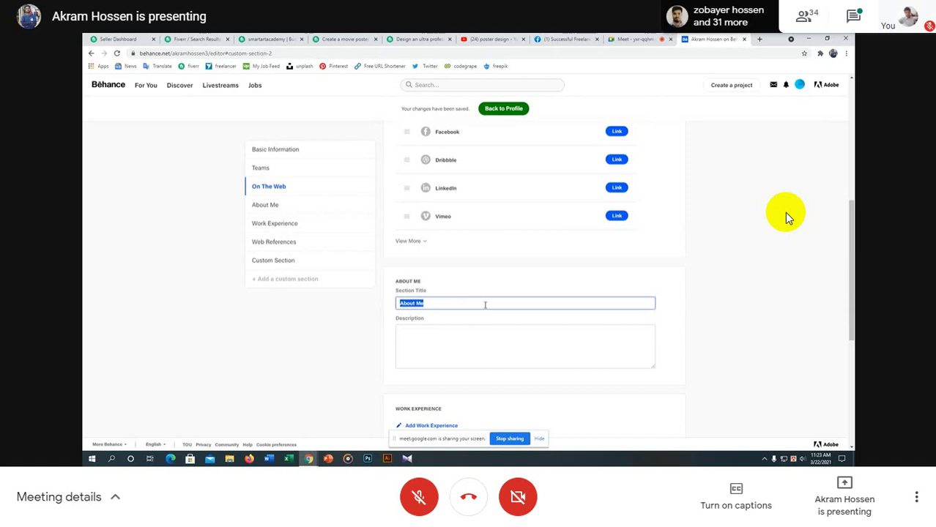
pyautogui.write('I am a')
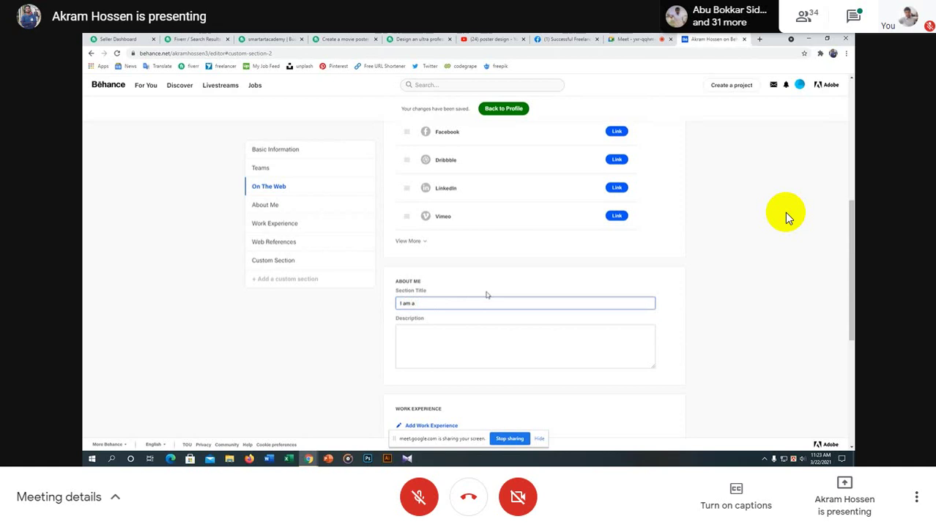
pyautogui.write(' Profe')
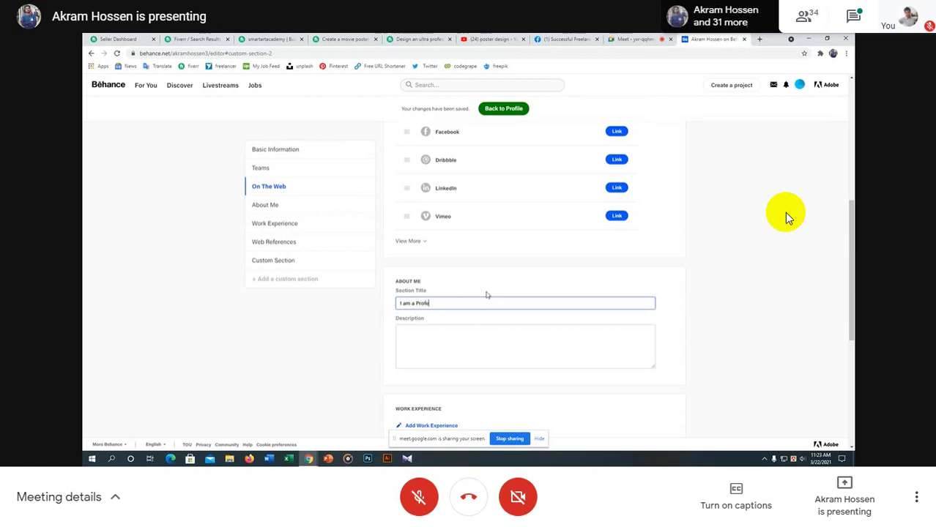
pyautogui.write('ssional Graphic')
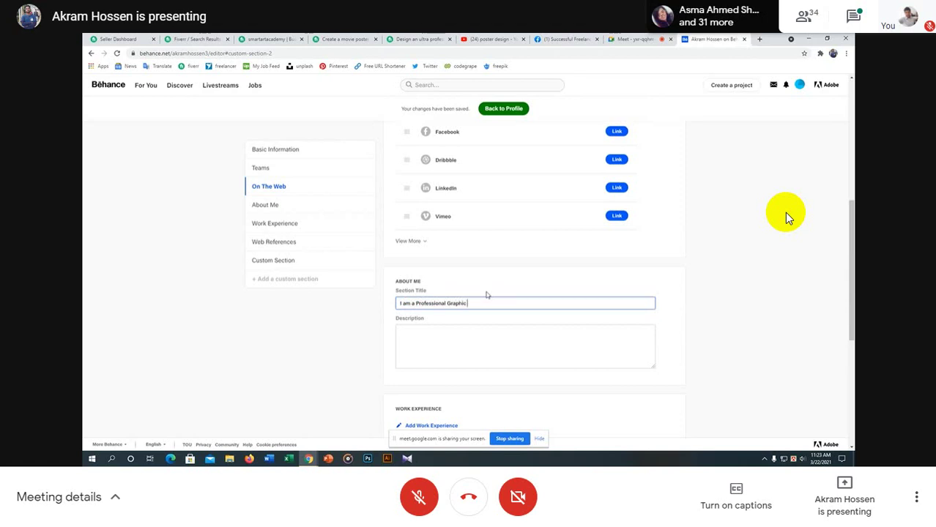
pyautogui.write('Designer.')
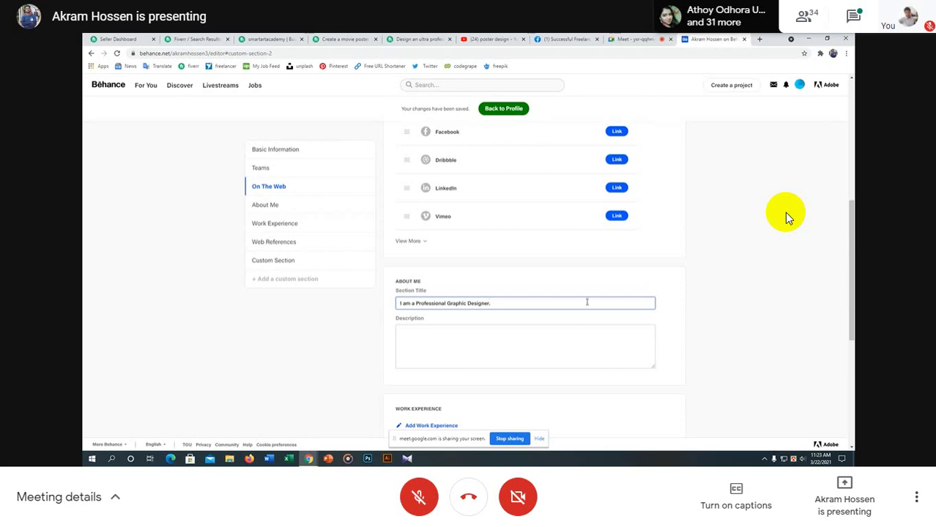
# Start editing the About Me description and look over the profile sections below it.
pyautogui.press('BackSpace')
pyautogui.click(441, 334)
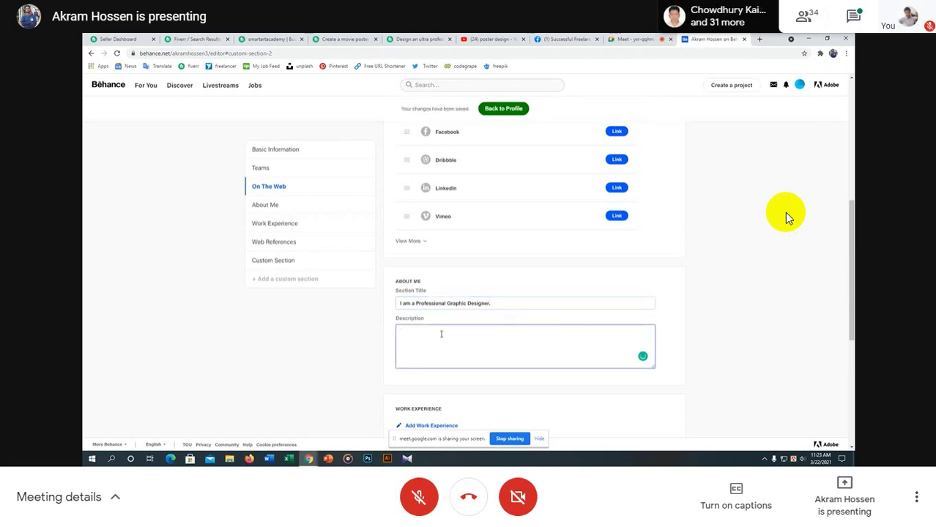
pyautogui.scroll(-1, 445, 335)
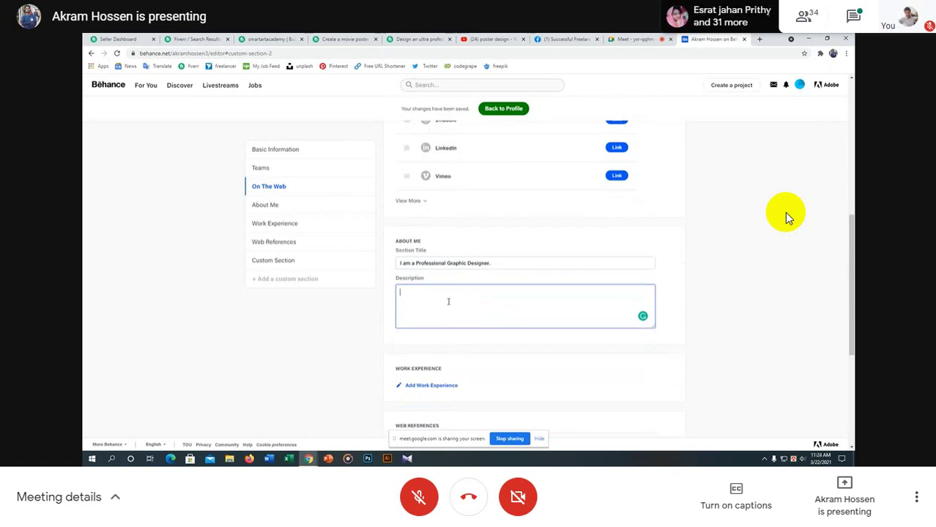
pyautogui.scroll(-1, 448, 301)
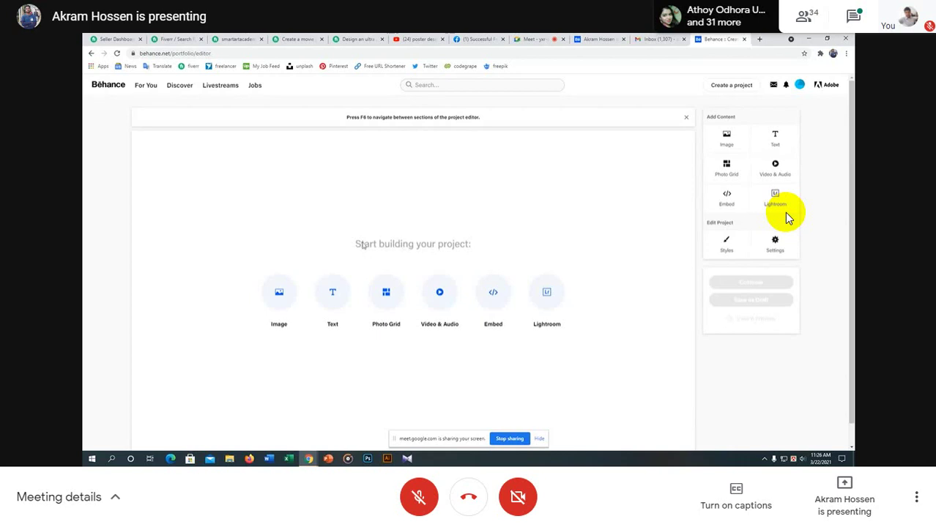
# Add the "Curry in a Hurry" logo image to the new project and title the project "Logo Design".
pyautogui.click(279, 292)
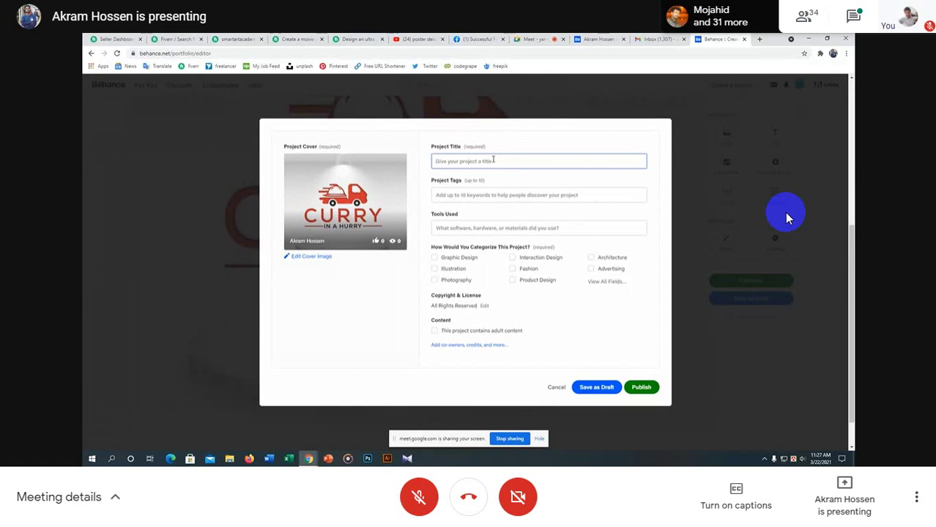
pyautogui.write('LOgo')
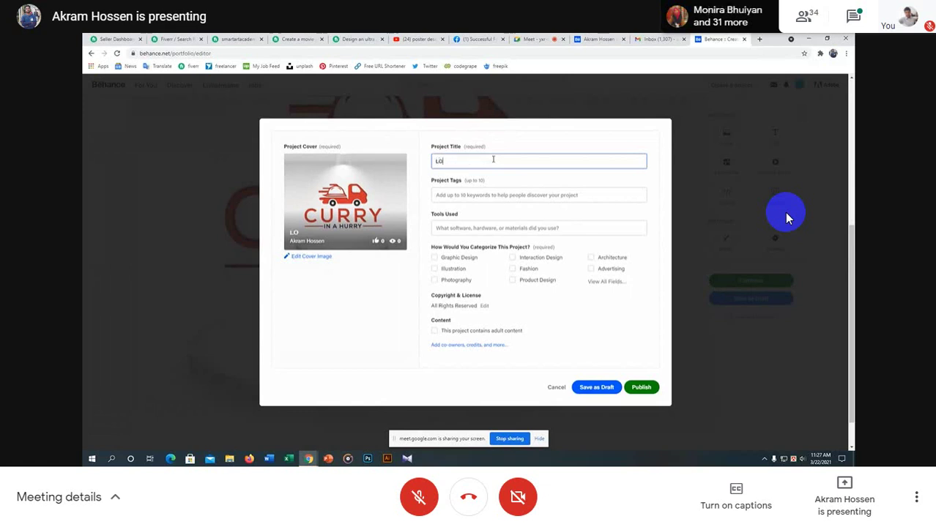
pyautogui.press('BackSpace')
pyautogui.press('BackSpace')
pyautogui.press('BackSpace')
pyautogui.write('og')
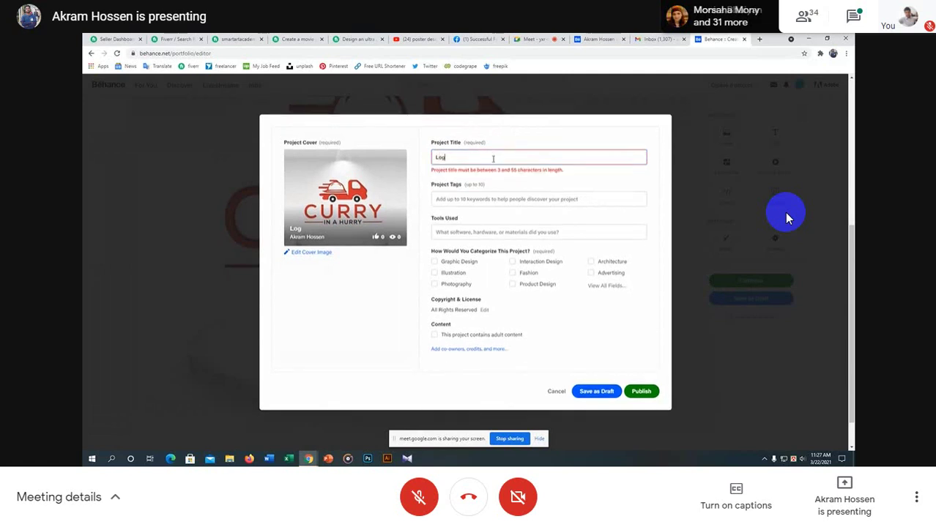
pyautogui.write('o Design')
# Add the project tags "logo design" and "minimal logo".
pyautogui.click(478, 196)
pyautogui.click(478, 196)
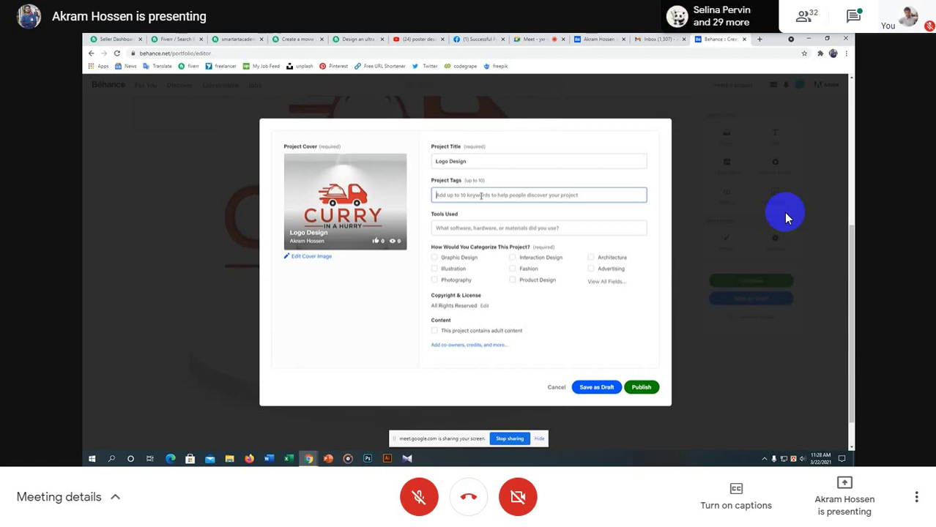
pyautogui.write('logo')
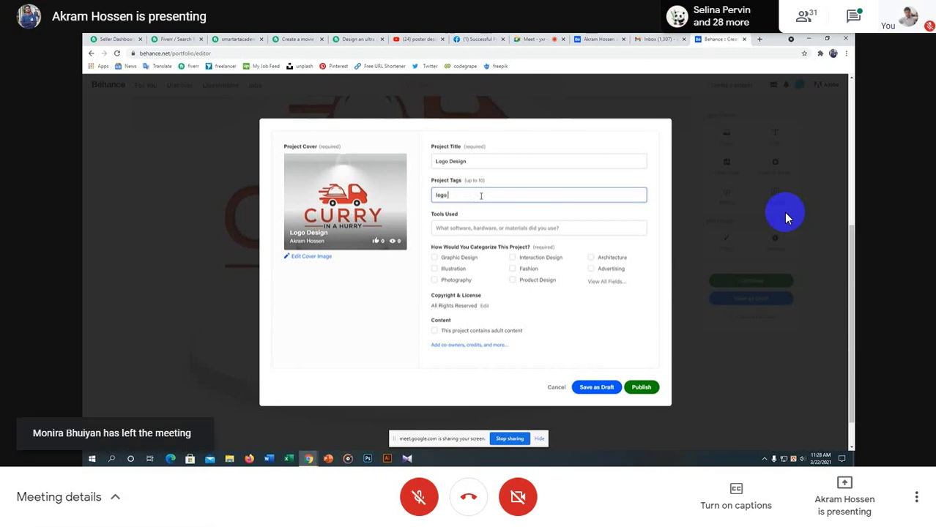
pyautogui.write(' design')
pyautogui.press('Return')
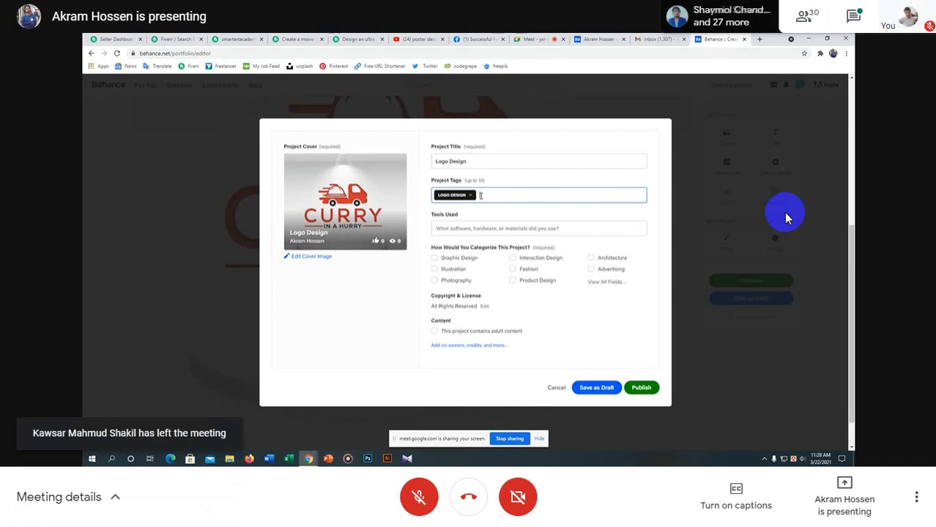
pyautogui.write('desi')
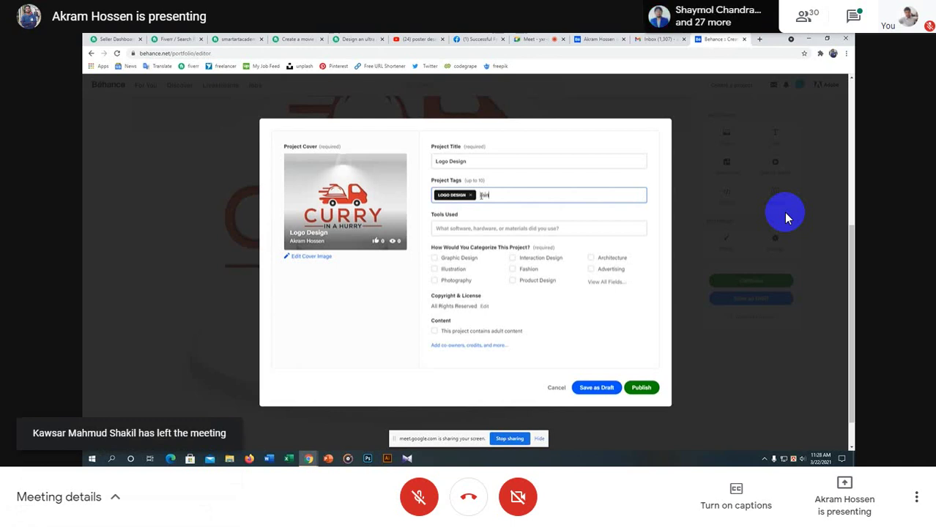
pyautogui.write('gn')
pyautogui.write('al lo')
pyautogui.write('go')
pyautogui.press('Return')
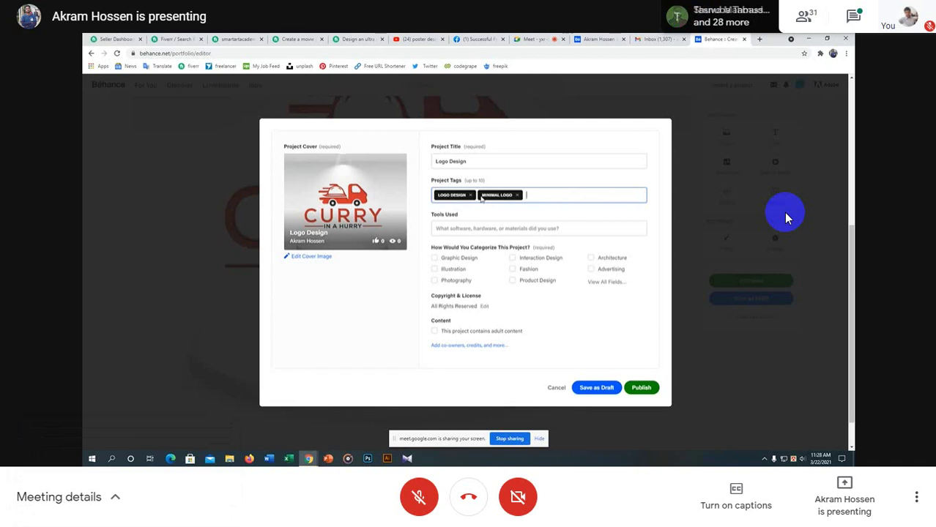
# Add the project tags "modern logo design" and "lettermark logo".
pyautogui.write('mocer')
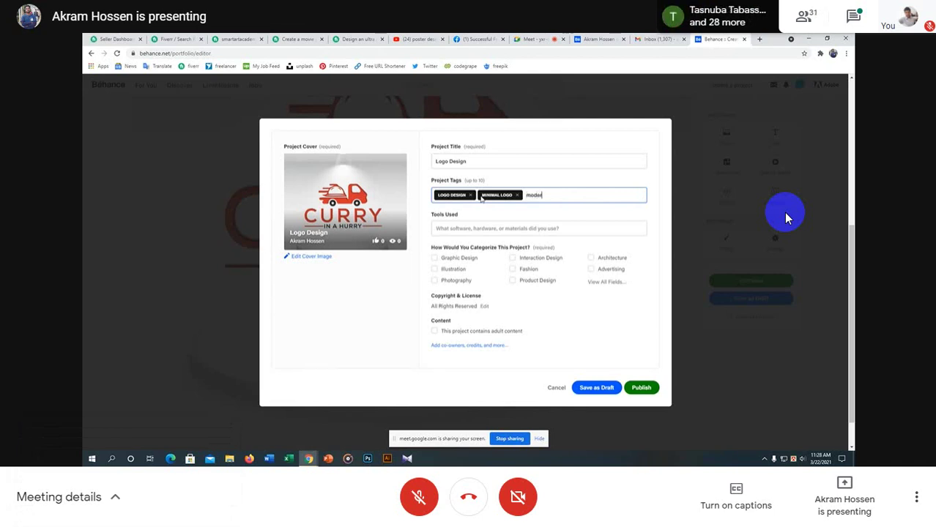
pyautogui.write('n logo design')
pyautogui.press('Return')
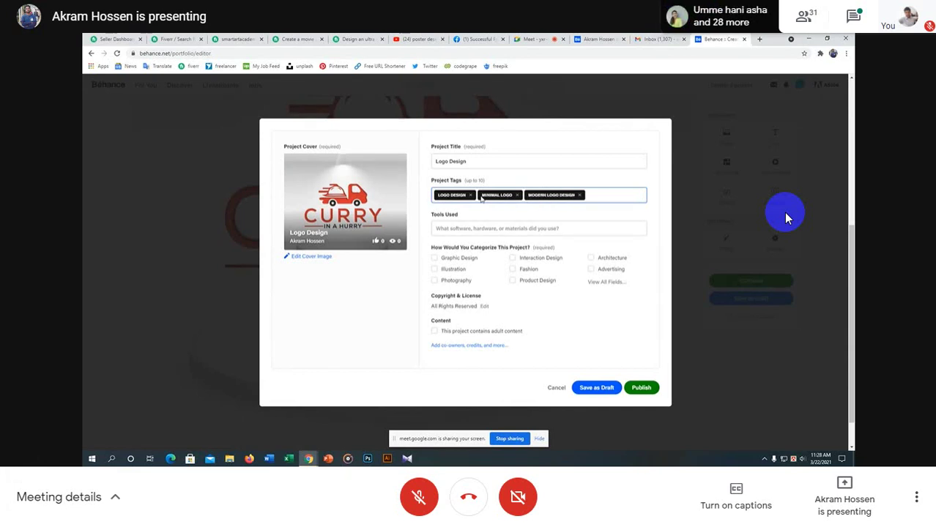
pyautogui.write('lette')
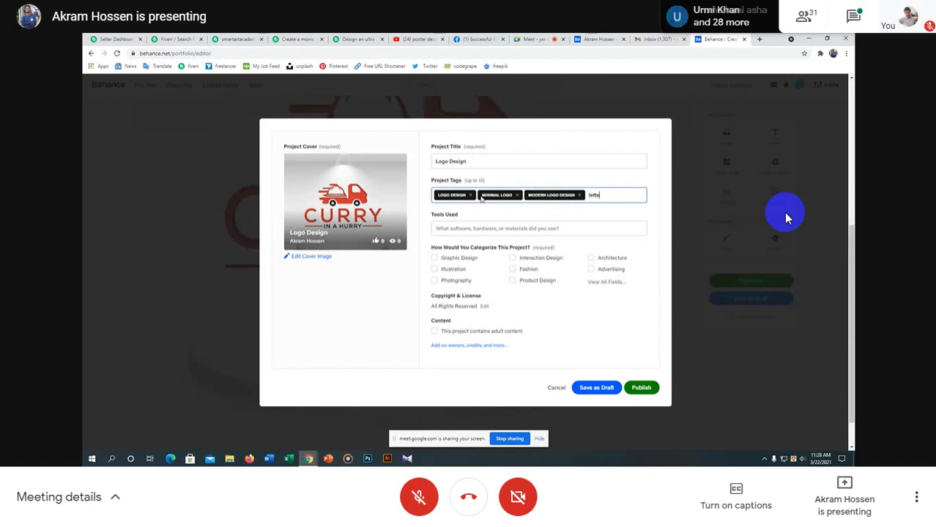
pyautogui.write('rmark logo')
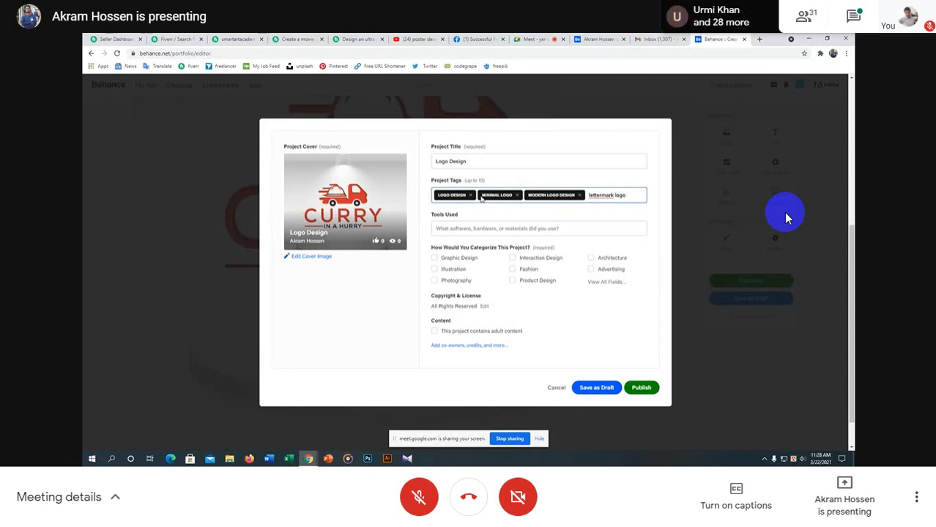
pyautogui.rightClick(612, 198)
pyautogui.press('Escape')
pyautogui.click(628, 195)
pyautogui.press('Return')
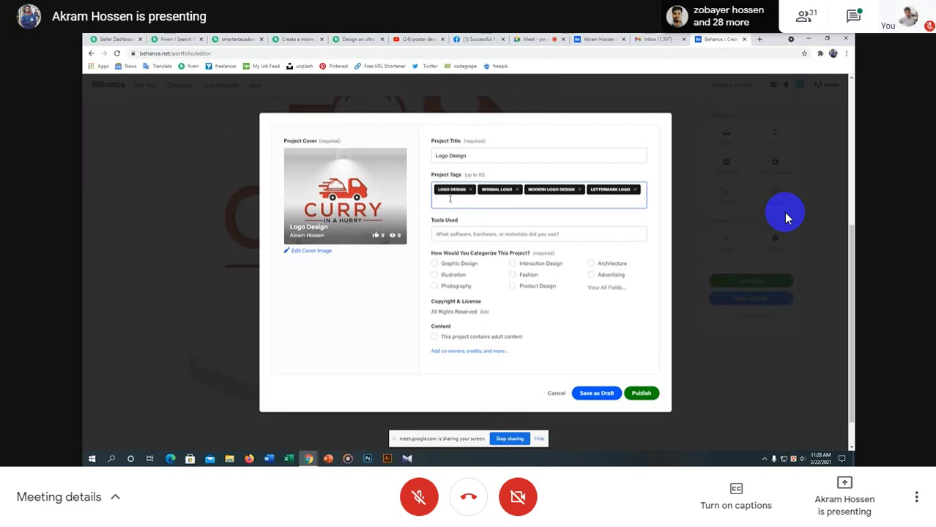
# Add the project tags "simple logo", "company logo" and "logo".
pyautogui.write('simpl')
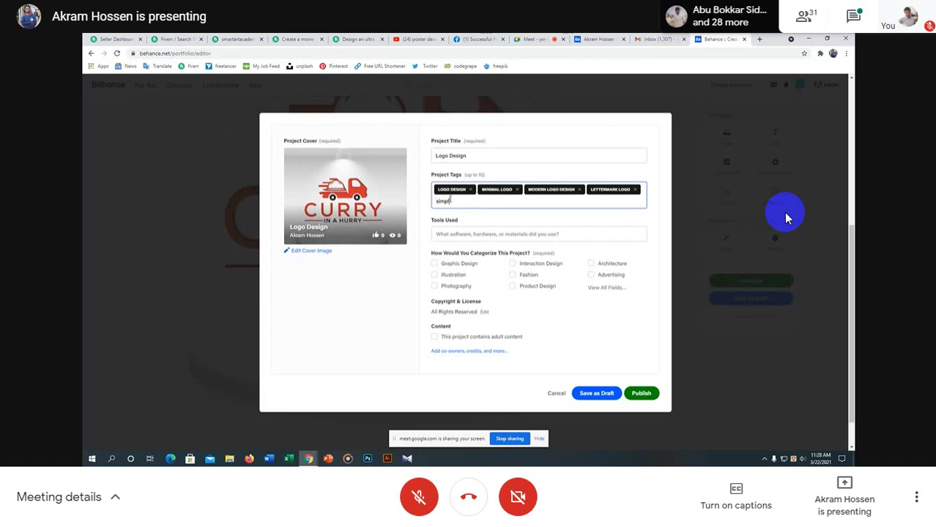
pyautogui.write('e logo')
pyautogui.press('Return')
pyautogui.write('com')
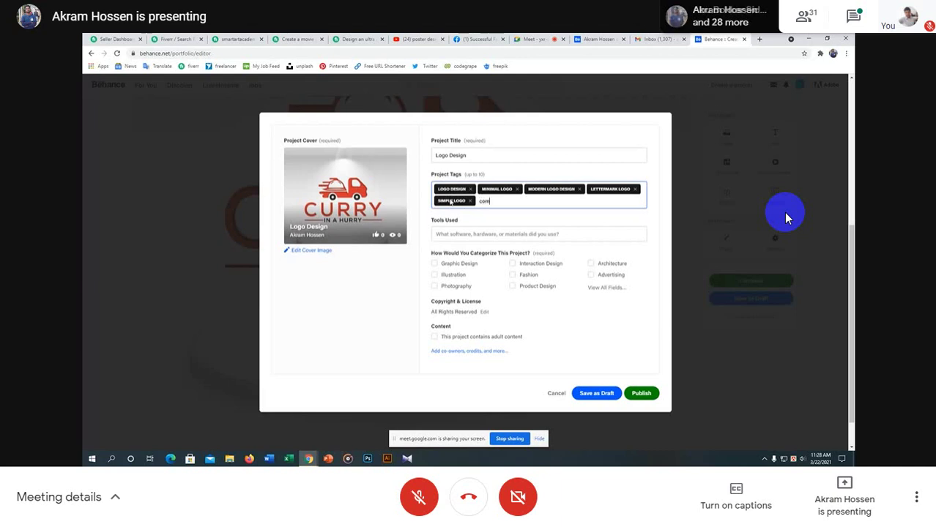
pyautogui.write('pany logo')
pyautogui.press('Return')
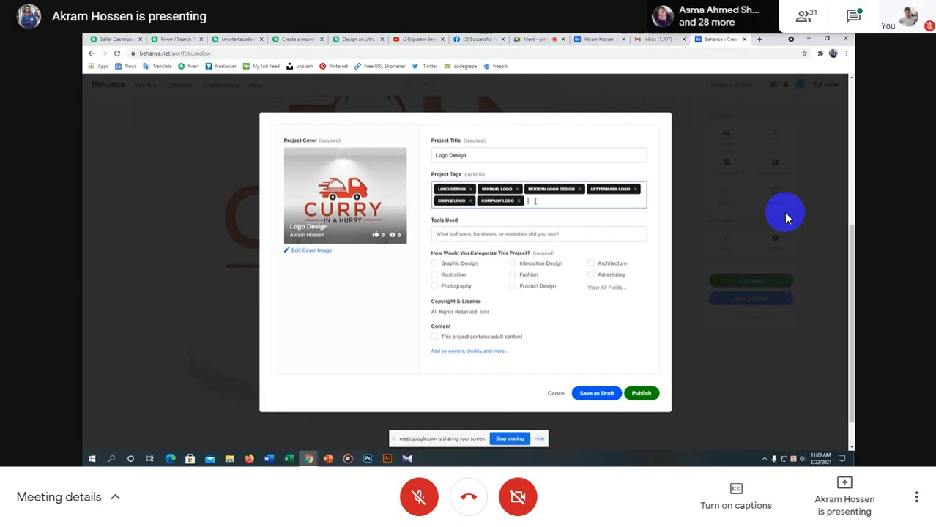
pyautogui.write('logo')
pyautogui.press('Return')
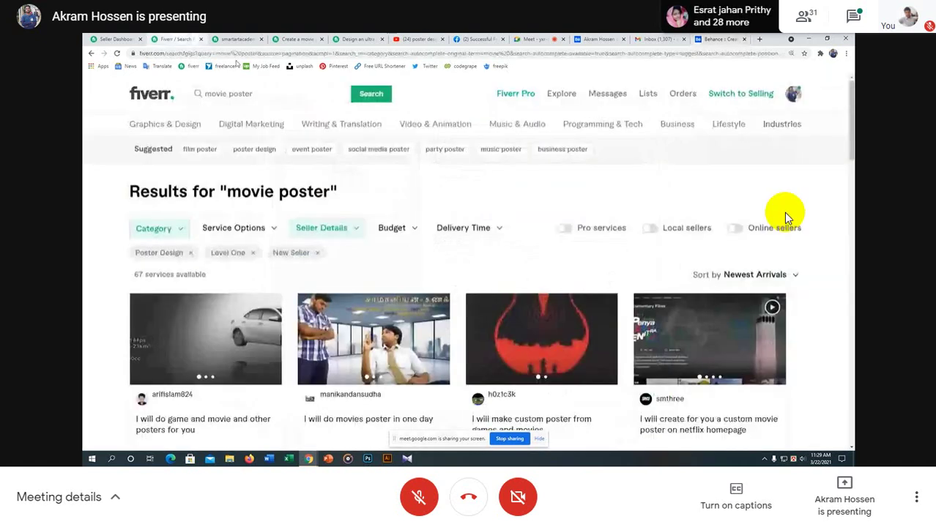
# On Fiverr, replace the movie poster search term with "logo" to look for further tag ideas.
pyautogui.tripleClick(251, 93)
pyautogui.press('BackSpace')
pyautogui.write('logo')
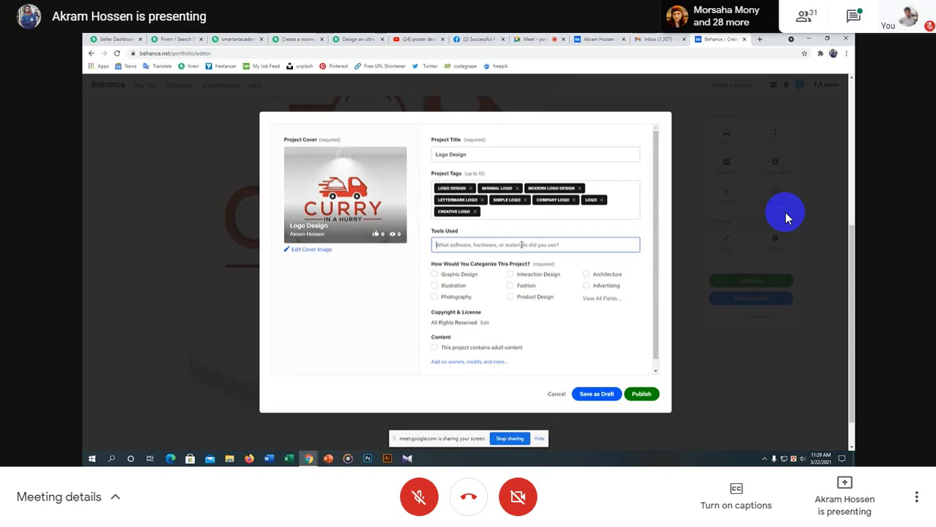
# List Adobe Illustrator and Adobe Photoshop as the tools used for the project.
pyautogui.write('p')
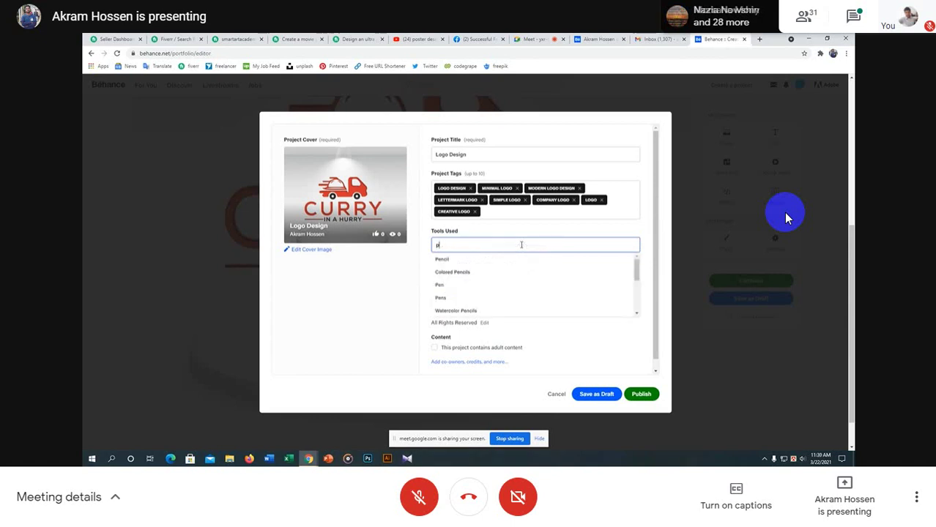
pyautogui.press('BackSpace')
pyautogui.write('A')
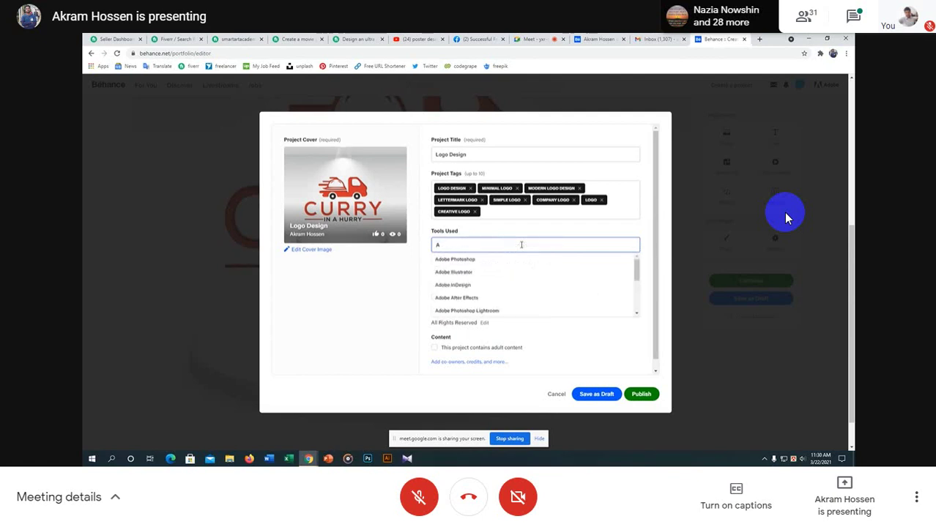
pyautogui.write('dobe')
pyautogui.press('Down')
pyautogui.press('Down')
pyautogui.press('Return')
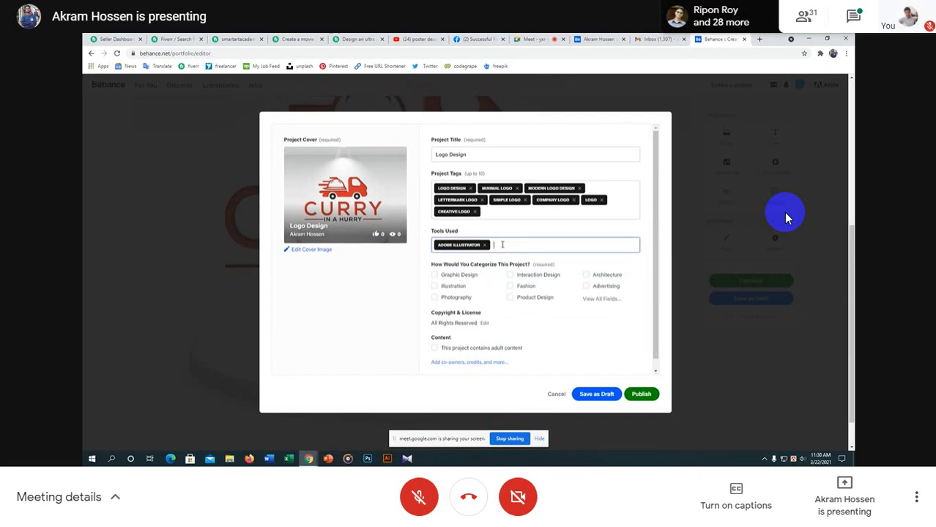
pyautogui.write('A')
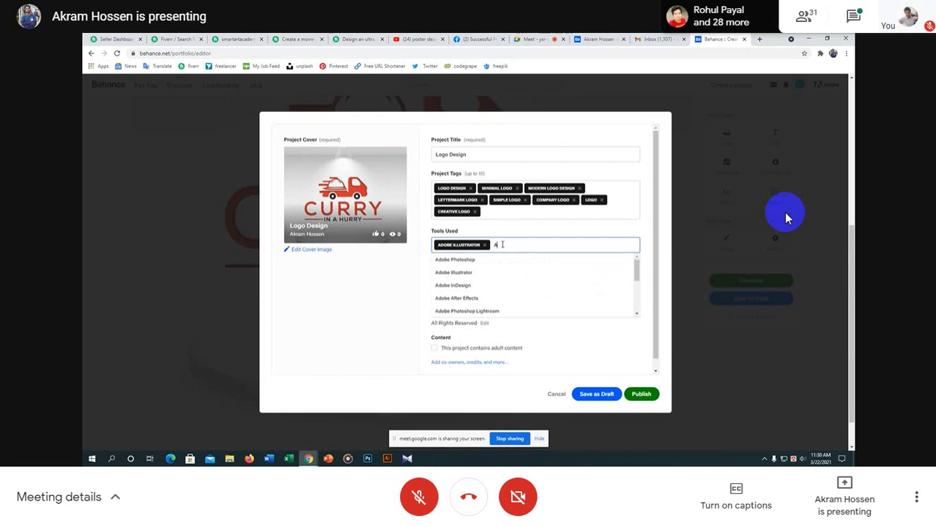
pyautogui.write('dobe pho')
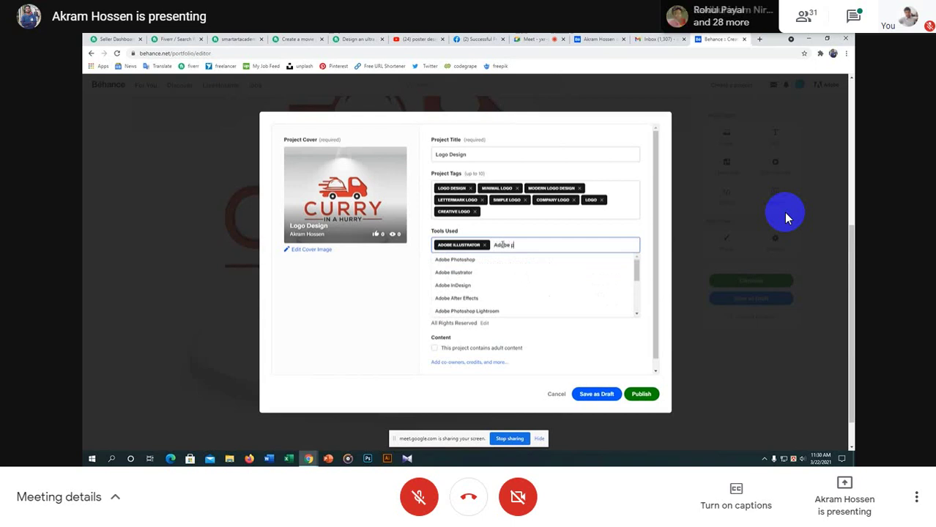
pyautogui.press('Down')
pyautogui.press('Return')
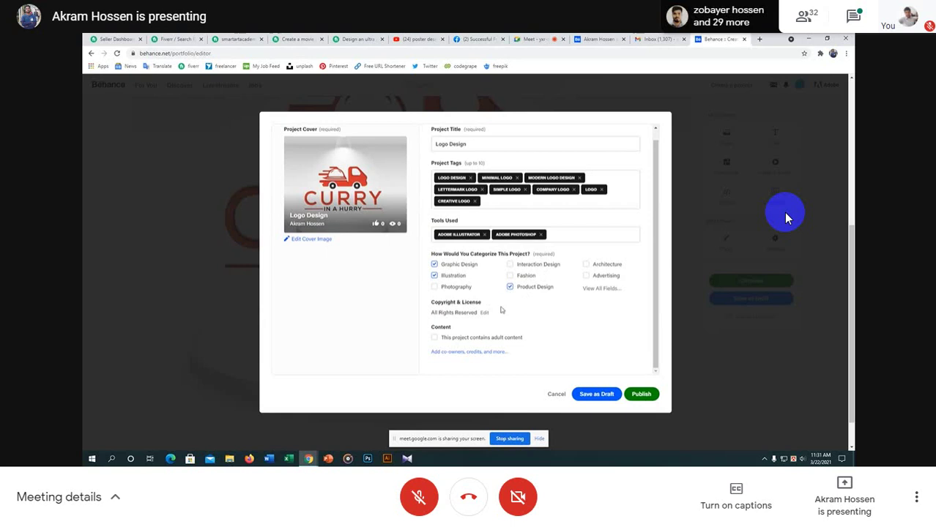
# Publish the Logo Design project without adding companies, credits or teams, and copy its share link.
pyautogui.click(490, 200)
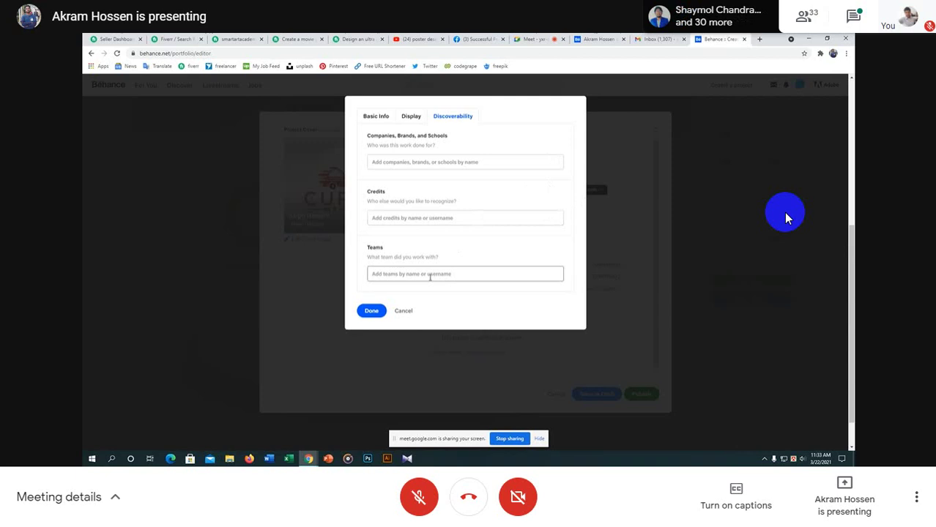
pyautogui.click(403, 312)
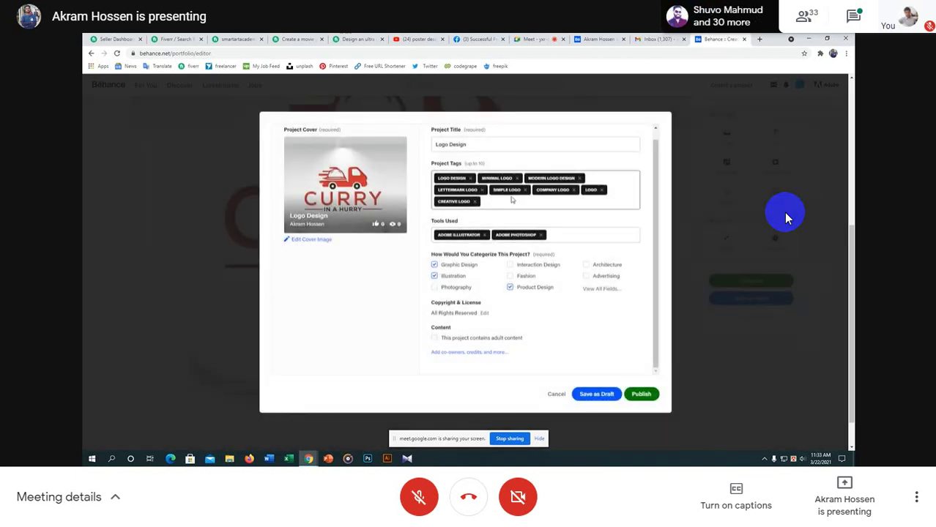
pyautogui.click(641, 395)
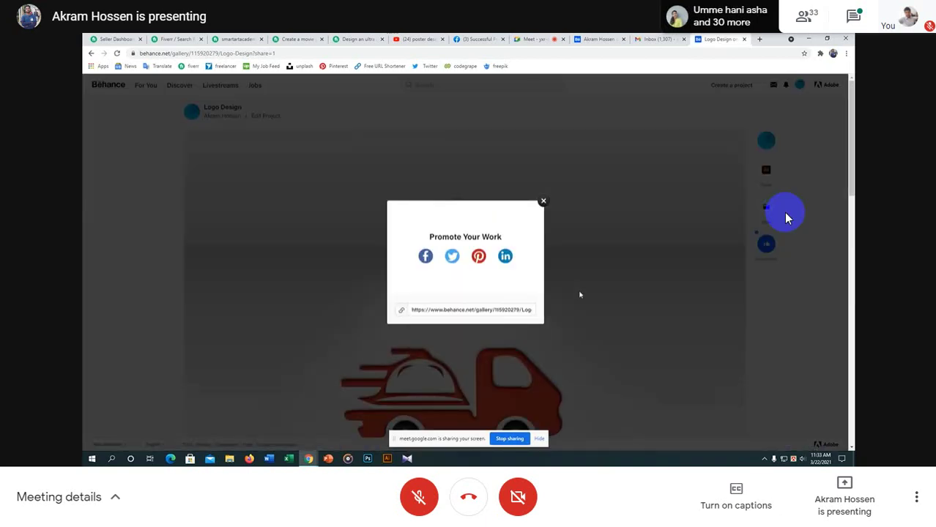
pyautogui.click(401, 311)
pyautogui.click(401, 311)
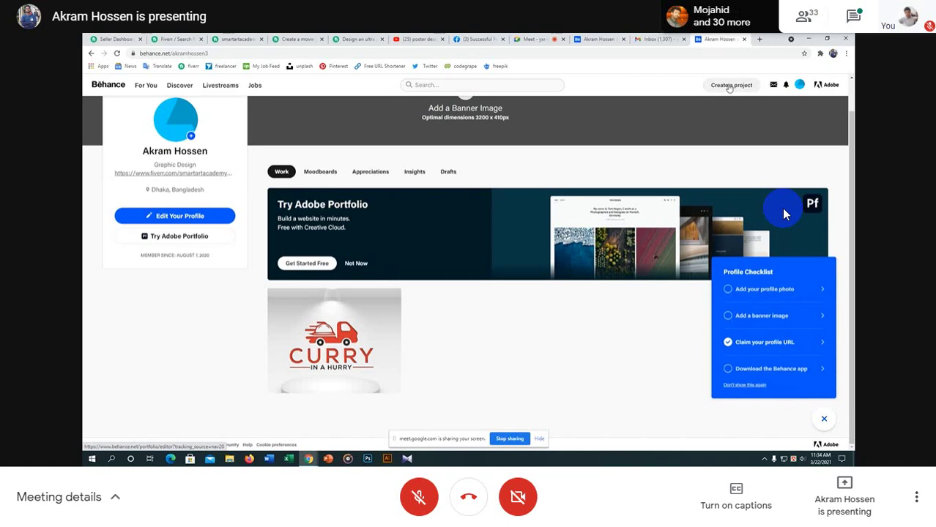
# Open the published Logo Design project from the profile and examine the full logo image.
pyautogui.click(336, 340)
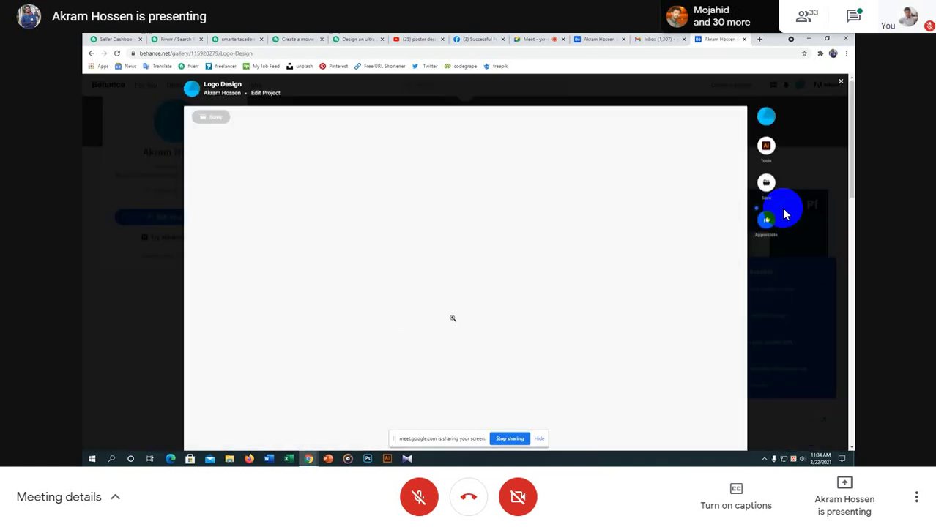
pyautogui.scroll(-5, 458, 305)
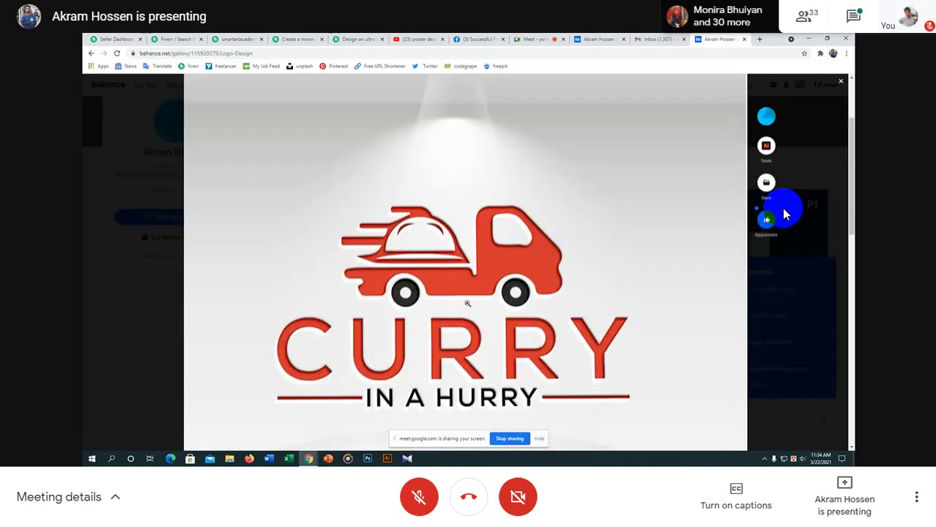
pyautogui.scroll(-2, 467, 303)
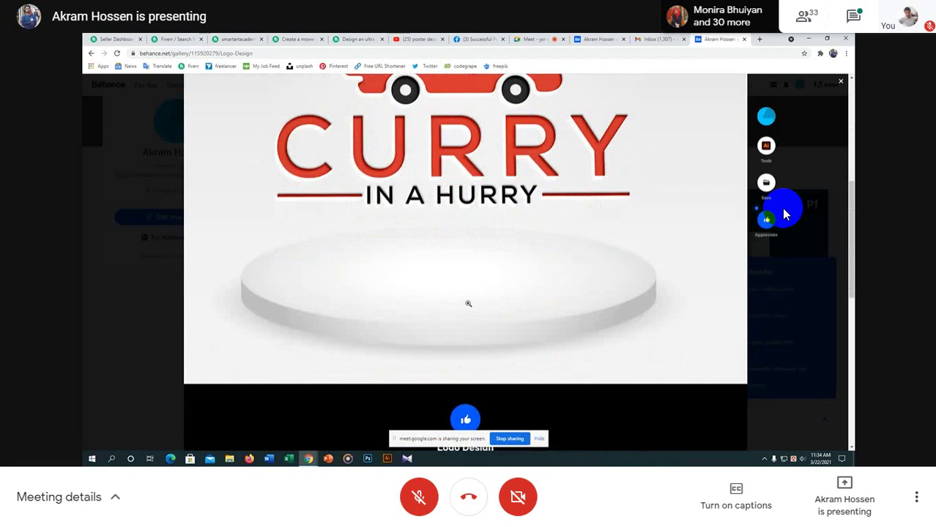
pyautogui.scroll(8, 498, 293)
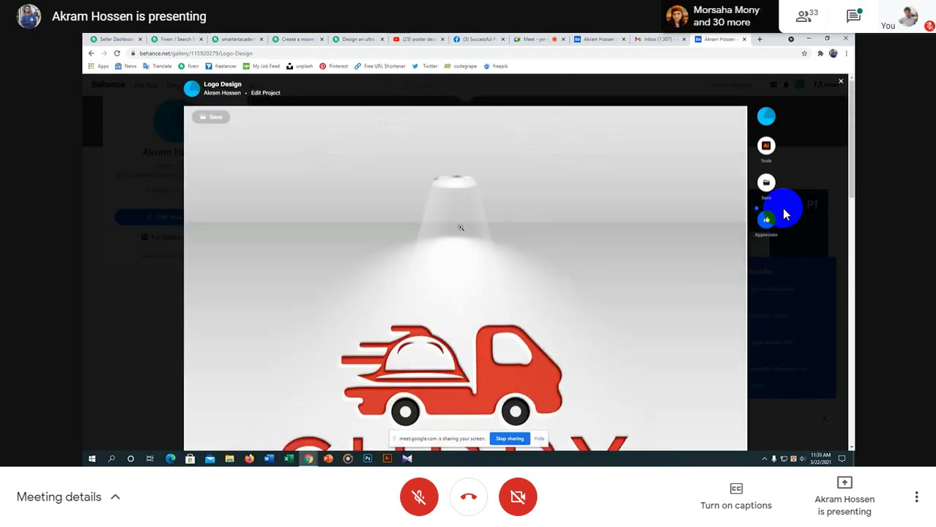
# Open the published Logo Design project for editing and add the image greeeen.jpg from the Desktop.
pyautogui.click(270, 95)
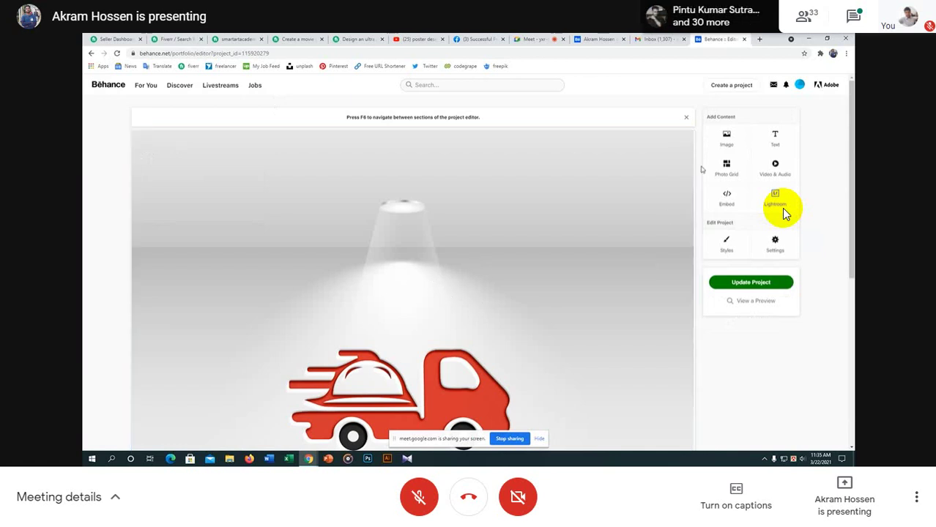
pyautogui.click(727, 143)
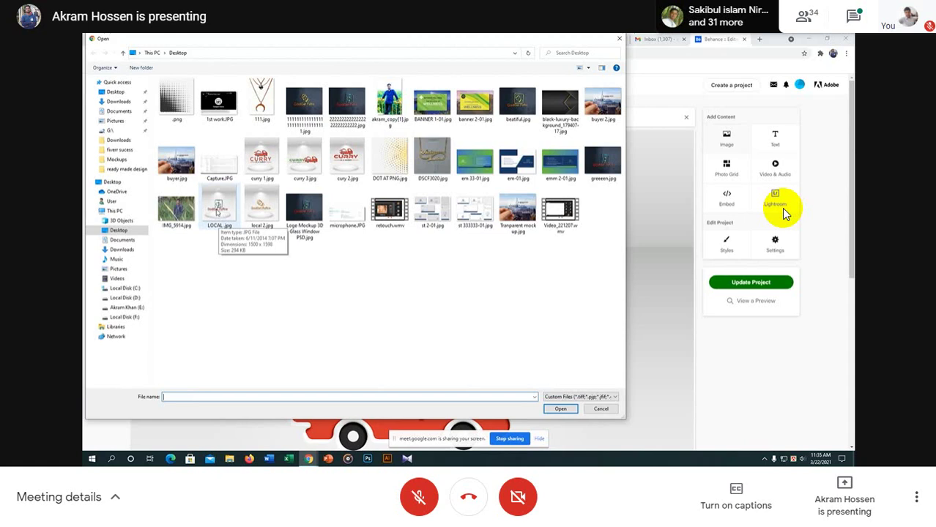
pyautogui.click(223, 212)
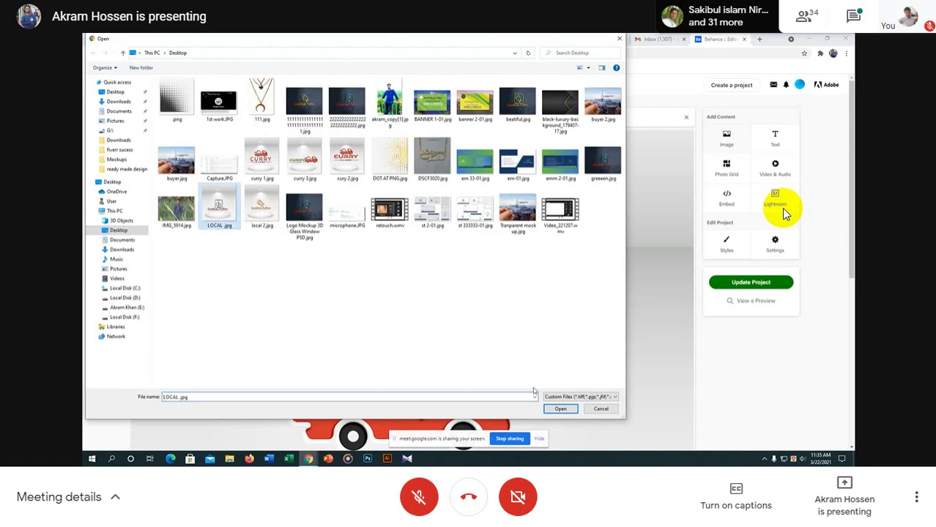
pyautogui.press('g')
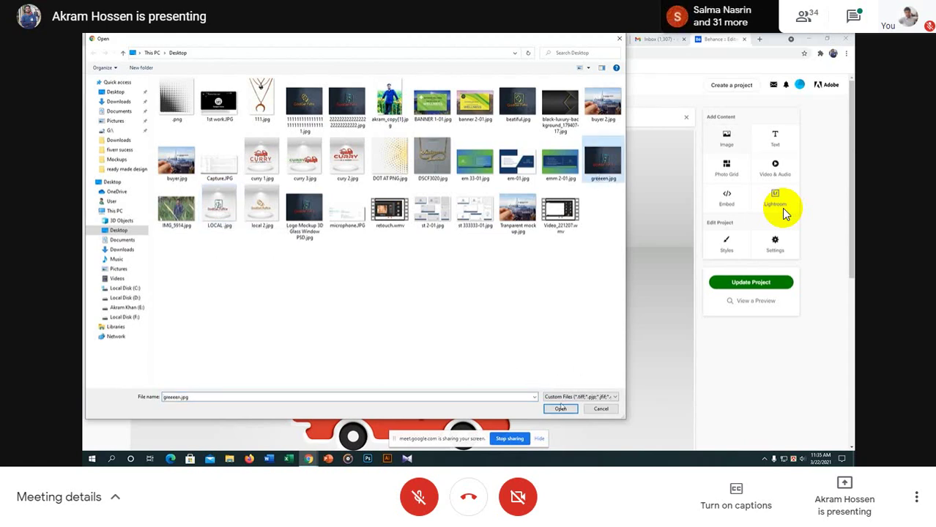
pyautogui.click(561, 408)
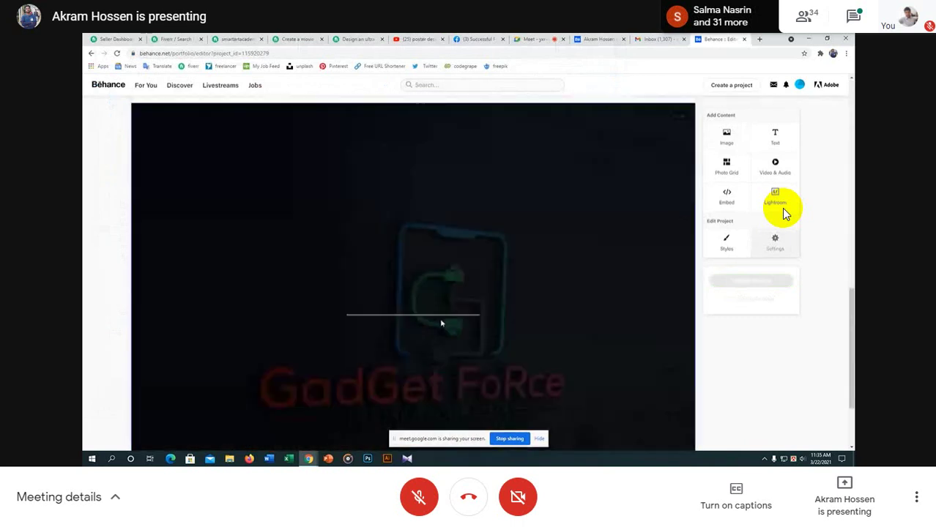
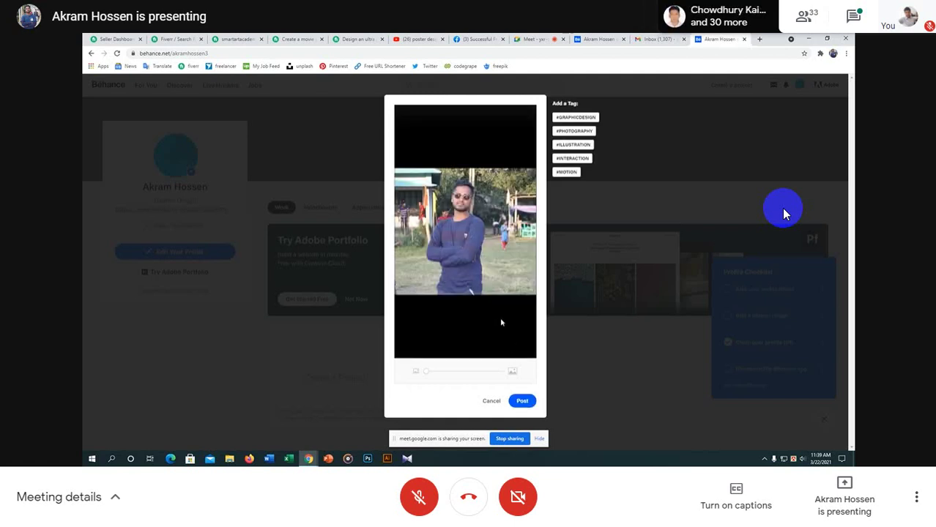
# Post the portrait photo as work in progress, and open the profile editor to browse the PhotosEditor folder for an avatar.
pyautogui.click(524, 402)
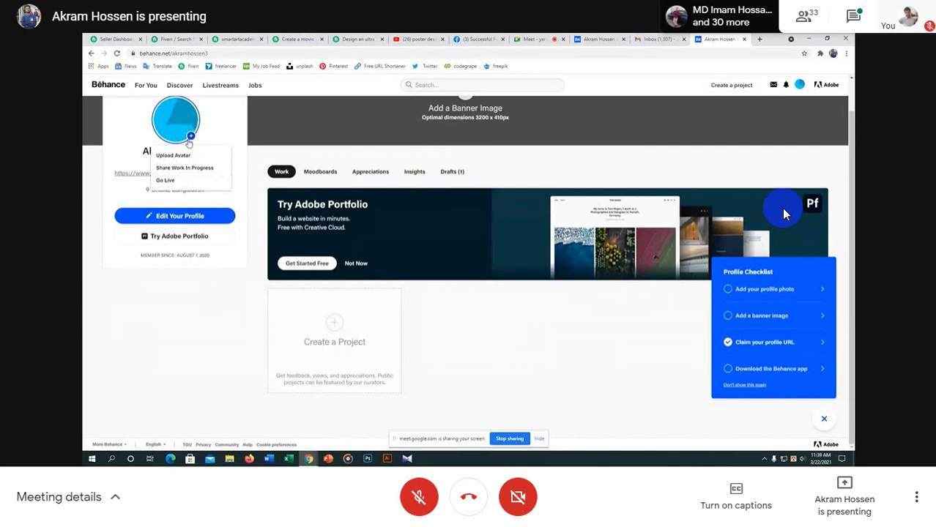
pyautogui.click(187, 216)
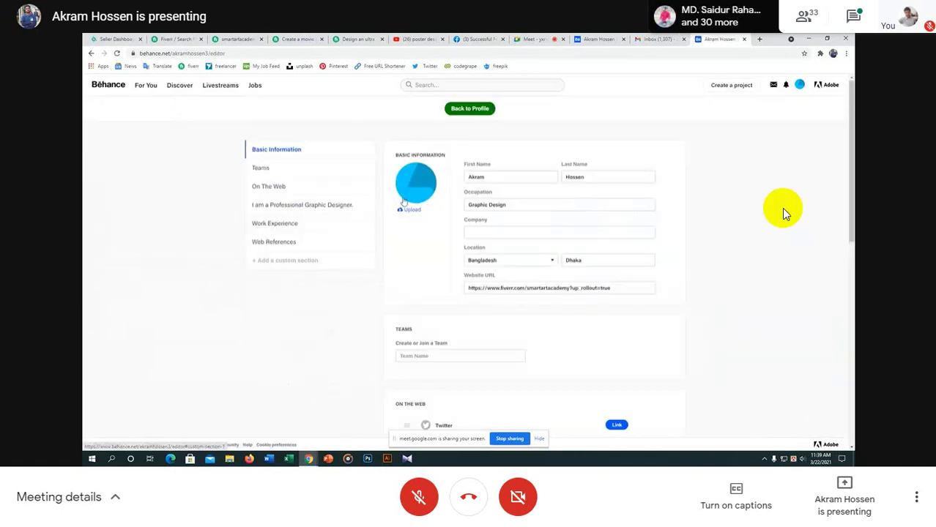
pyautogui.click(404, 210)
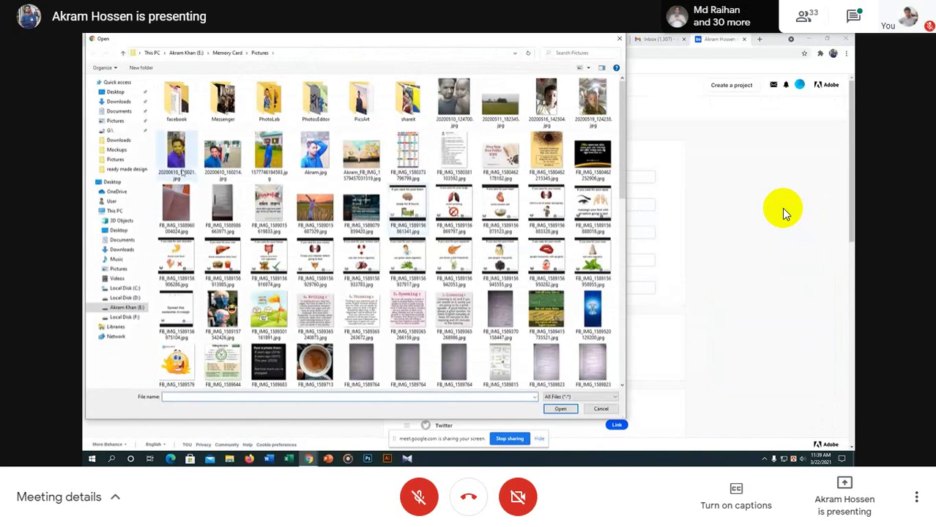
pyautogui.scroll(-3, 242, 161)
pyautogui.scroll(3, 278, 131)
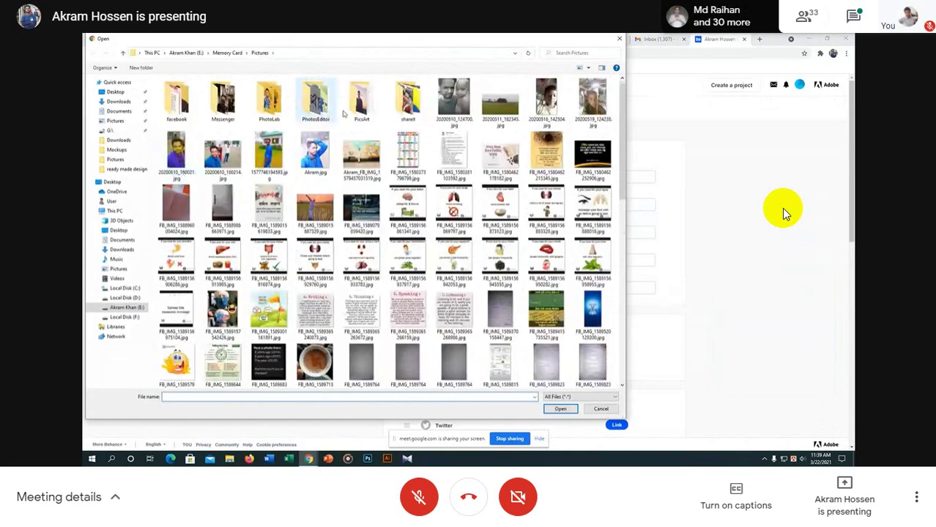
pyautogui.doubleClick(315, 99)
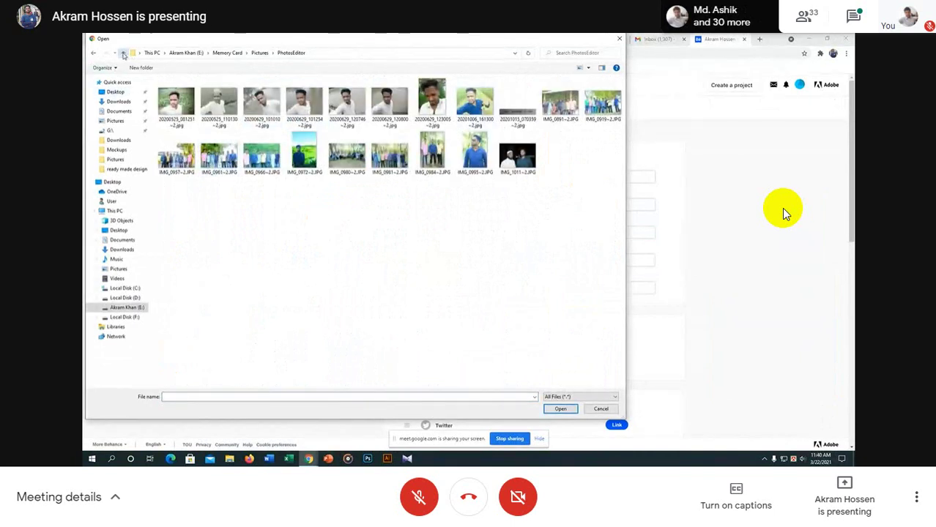
pyautogui.click(122, 52)
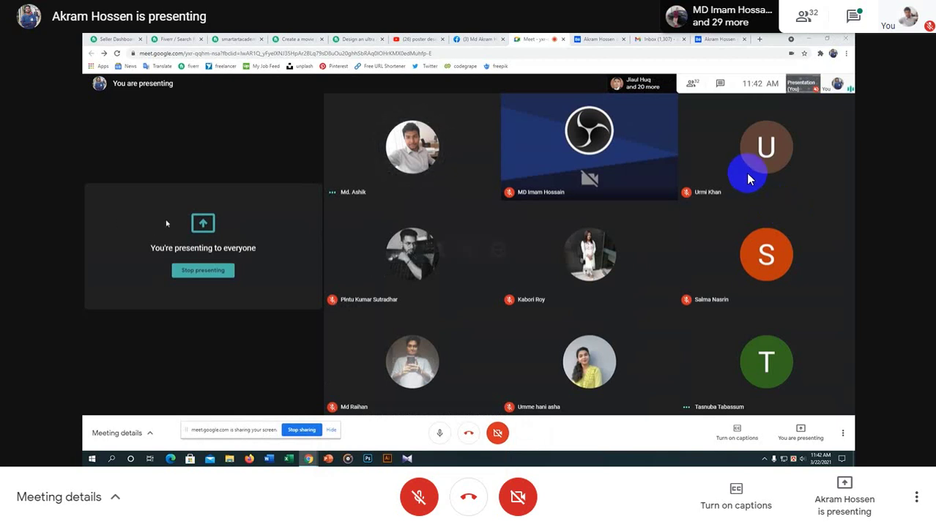
# Check the messages in the meeting chat and close it.
pyautogui.click(469, 49)
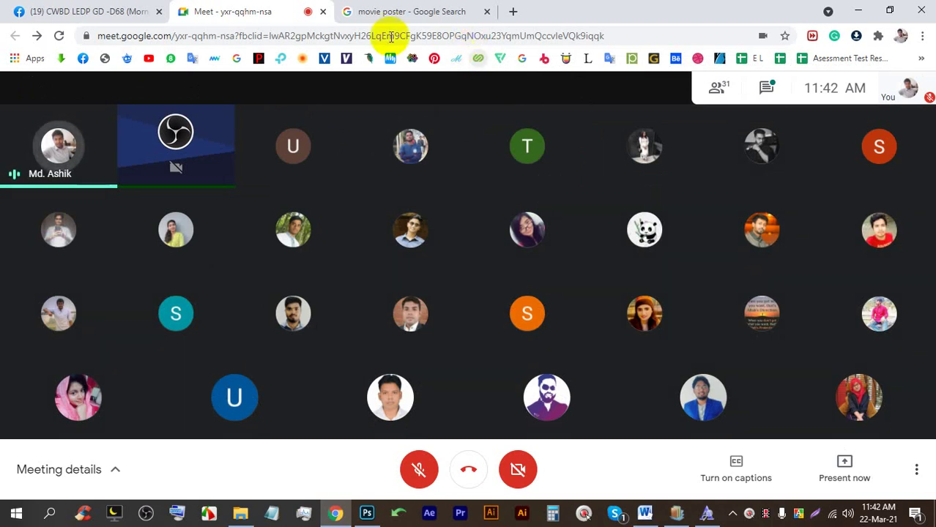
pyautogui.click(765, 87)
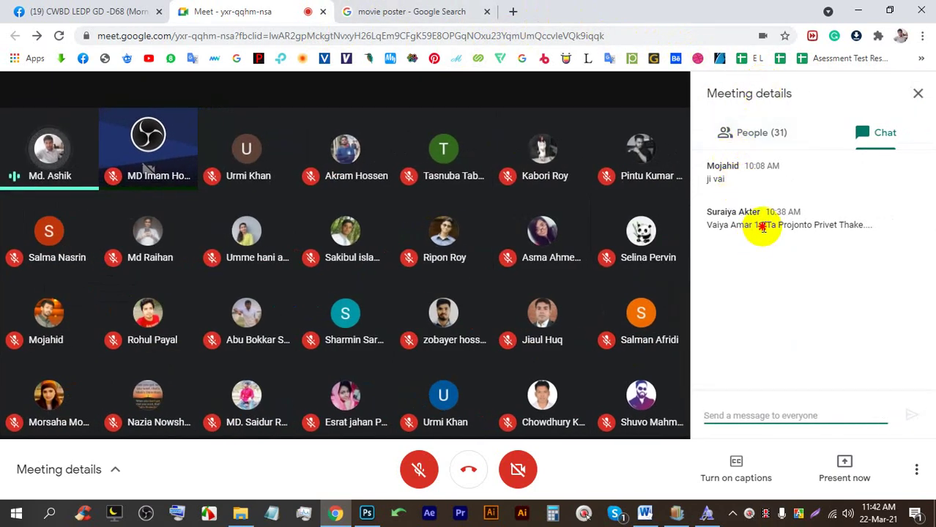
pyautogui.moveTo(764, 224); pyautogui.dragTo(811, 225)
pyautogui.click(912, 101)
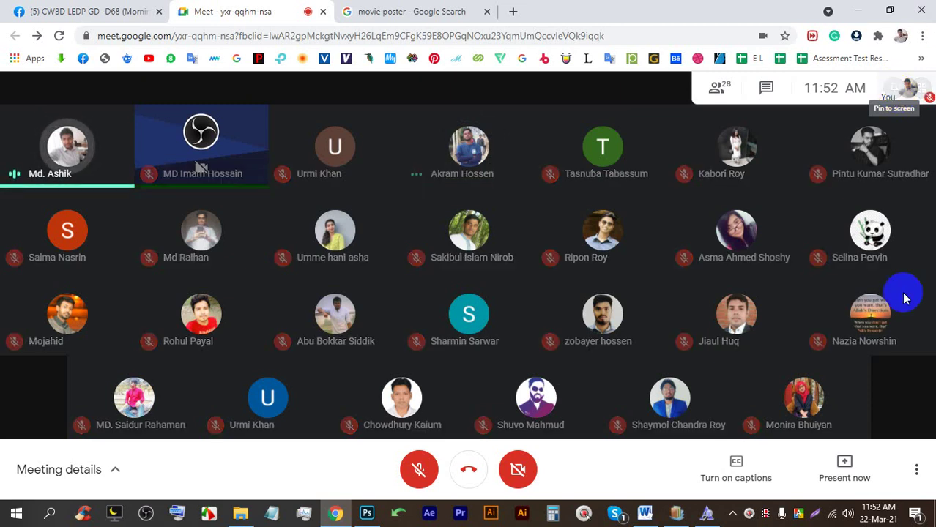
# Start presenting the entire screen to the Google Meet participants.
pyautogui.click(841, 465)
pyautogui.click(858, 351)
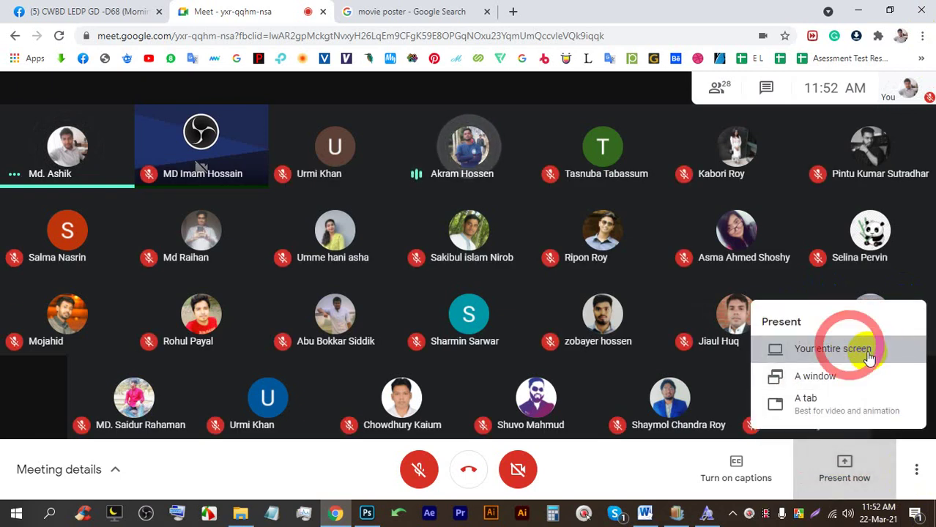
pyautogui.click(585, 318)
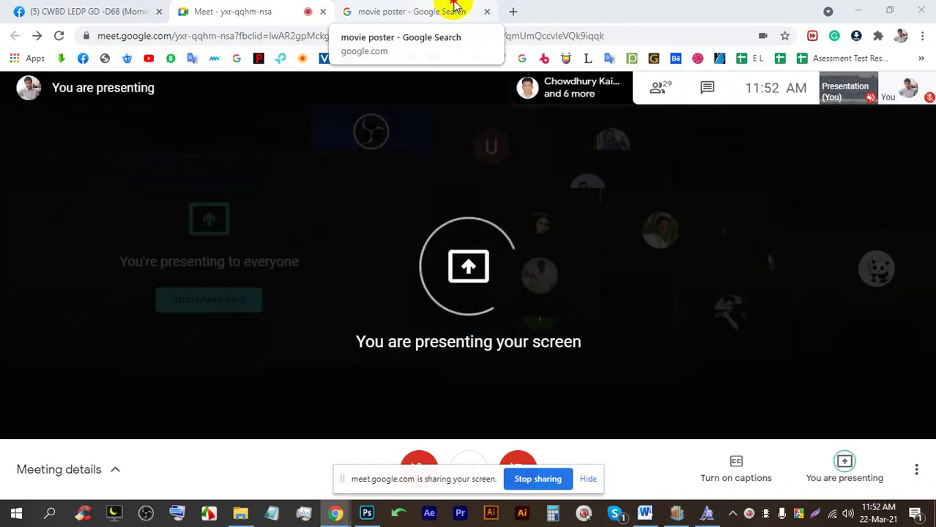
# Search Google Images for "email signature size" and preview the Mail-Signatures.com result.
pyautogui.click(443, 9)
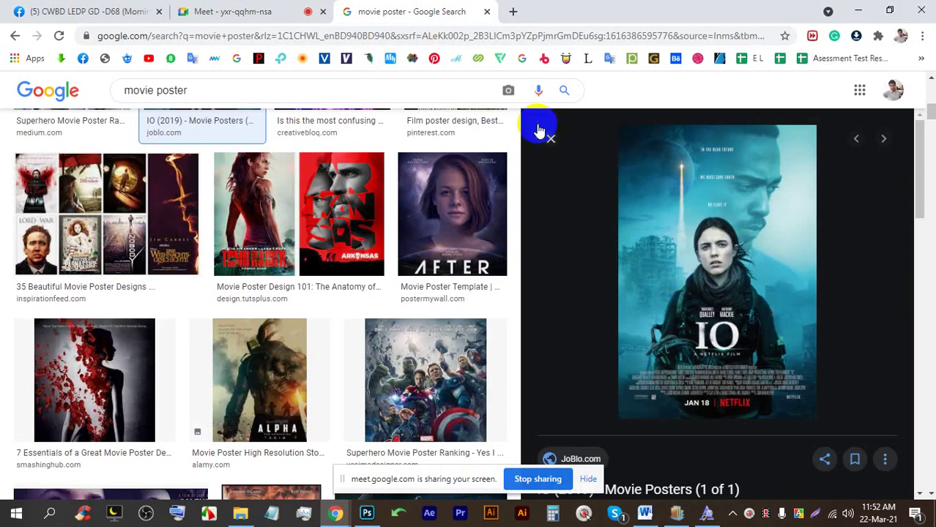
pyautogui.click(539, 90)
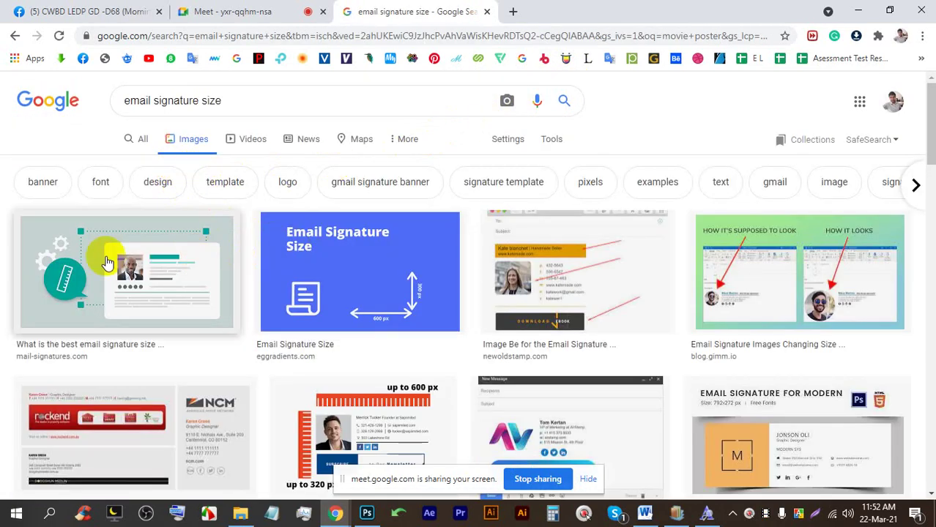
pyautogui.click(192, 262)
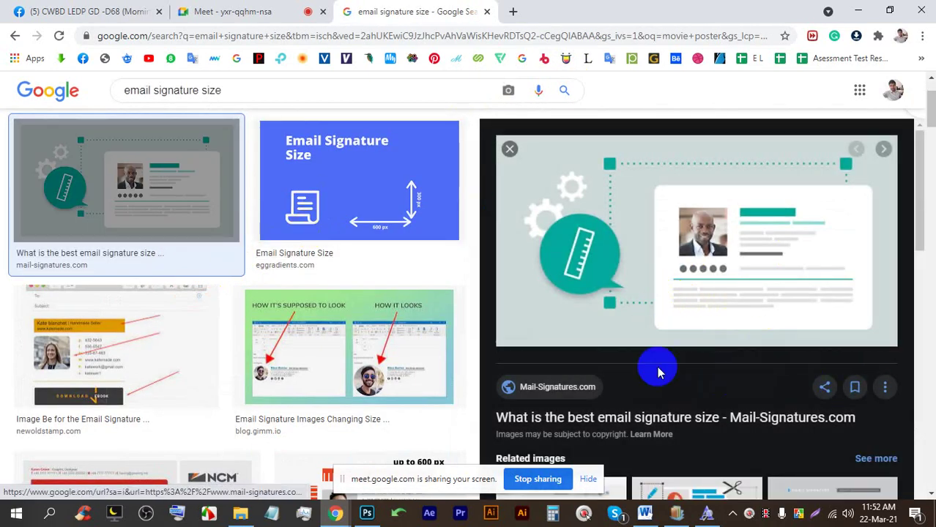
pyautogui.scroll(-3, 658, 369)
pyautogui.scroll(-2, 439, 330)
pyautogui.scroll(-2, 245, 381)
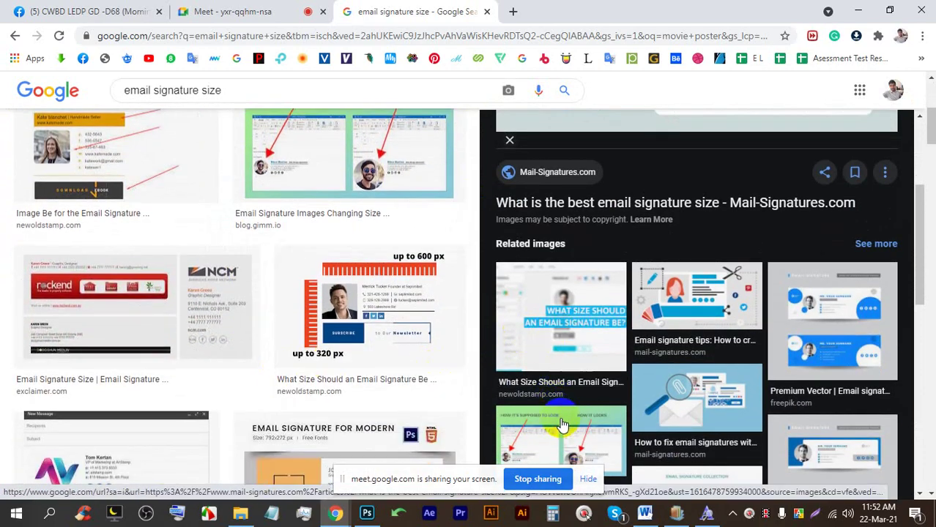
# Browse the related images and examine the Newoldstamp diagram for the maximum email signature width and height.
pyautogui.click(560, 425)
pyautogui.scroll(-5, 586, 360)
pyautogui.scroll(-3, 333, 252)
pyautogui.scroll(-5, 333, 253)
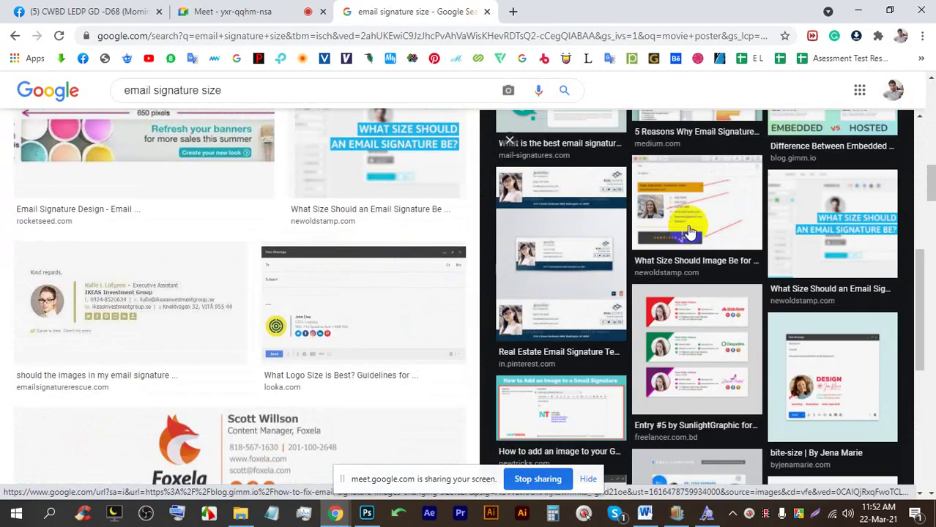
pyautogui.scroll(-5, 742, 244)
pyautogui.click(832, 201)
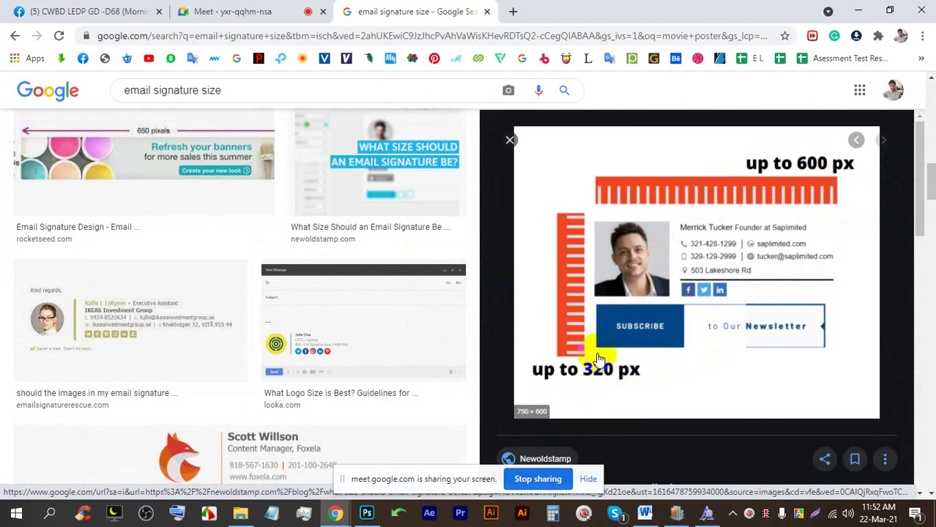
pyautogui.click(887, 149)
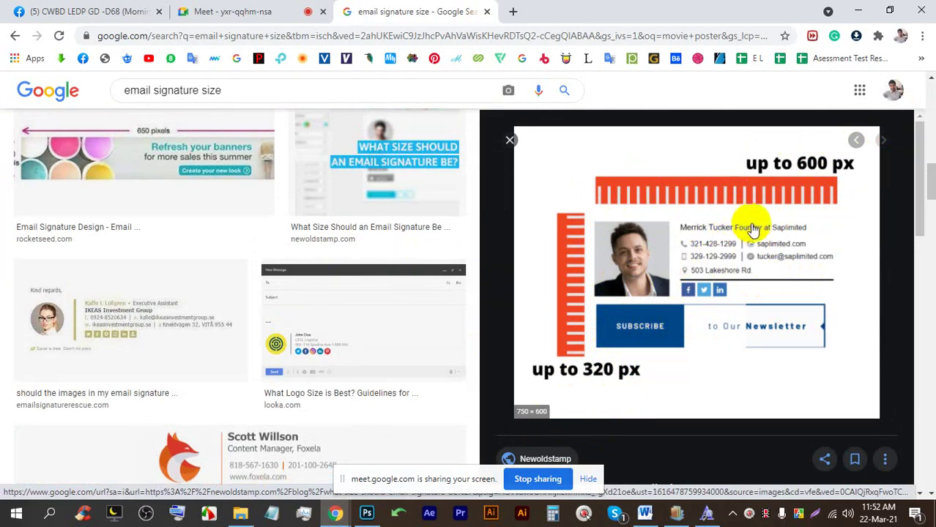
pyautogui.scroll(-5, 755, 249)
pyautogui.scroll(-3, 674, 359)
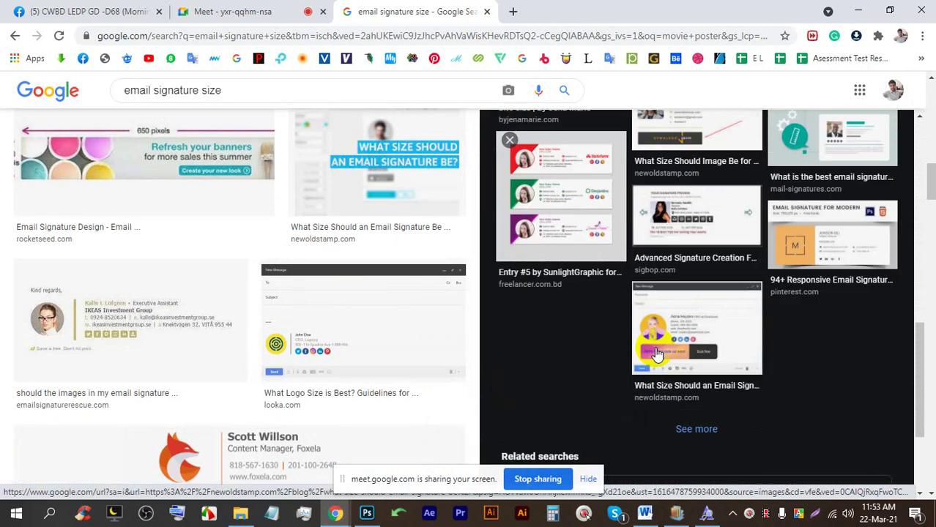
pyautogui.scroll(5, 167, 313)
# Switch to all web results for "email signature size" and read the recommended pixel dimensions.
pyautogui.click(138, 138)
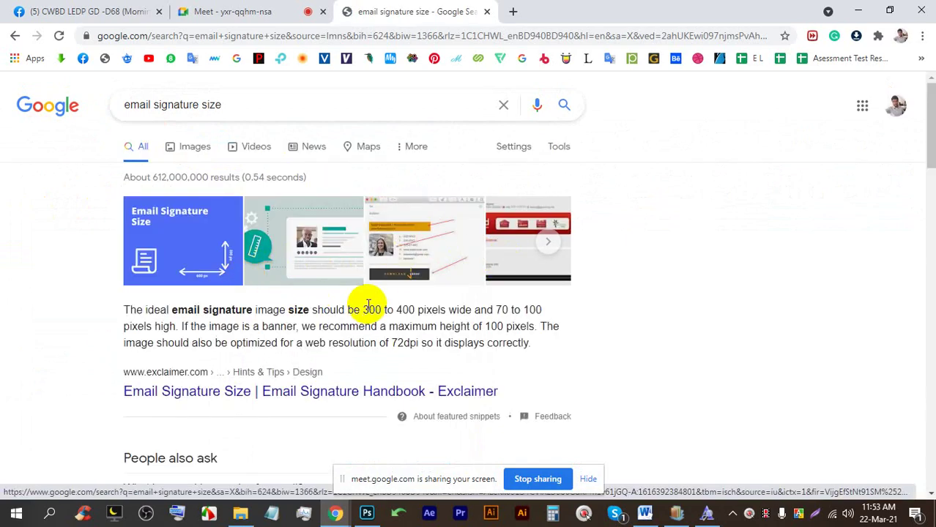
pyautogui.moveTo(373, 310); pyautogui.dragTo(532, 310)
pyautogui.click(504, 313)
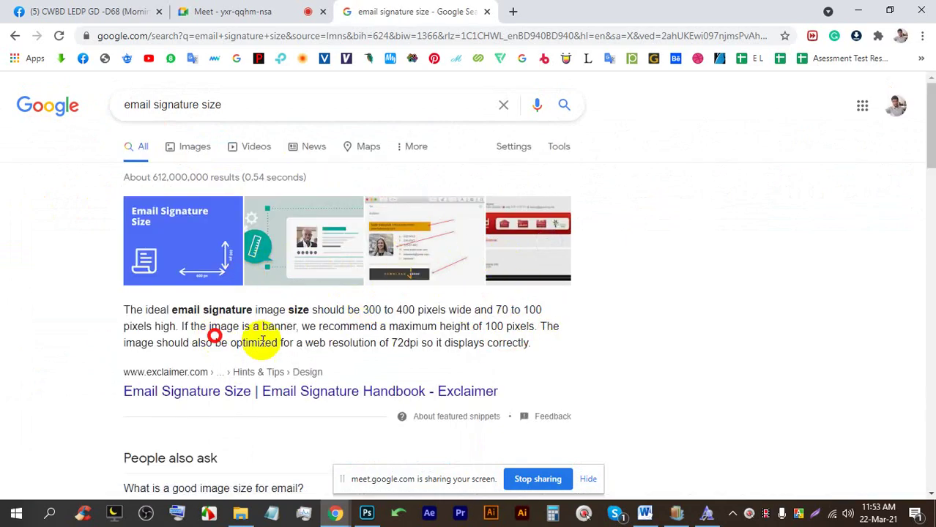
pyautogui.scroll(-6, 236, 303)
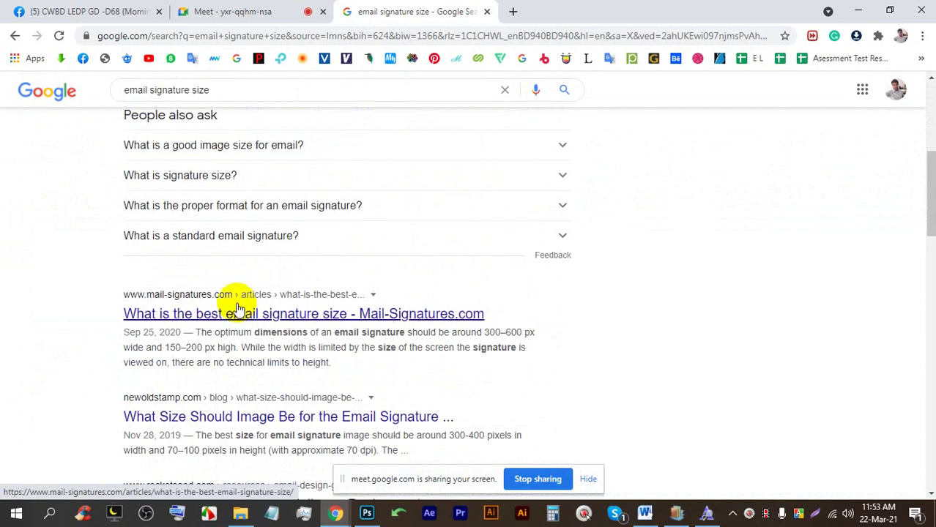
# Switch to Gmail and start a new email message, hiding the screen-sharing notice.
pyautogui.click(860, 88)
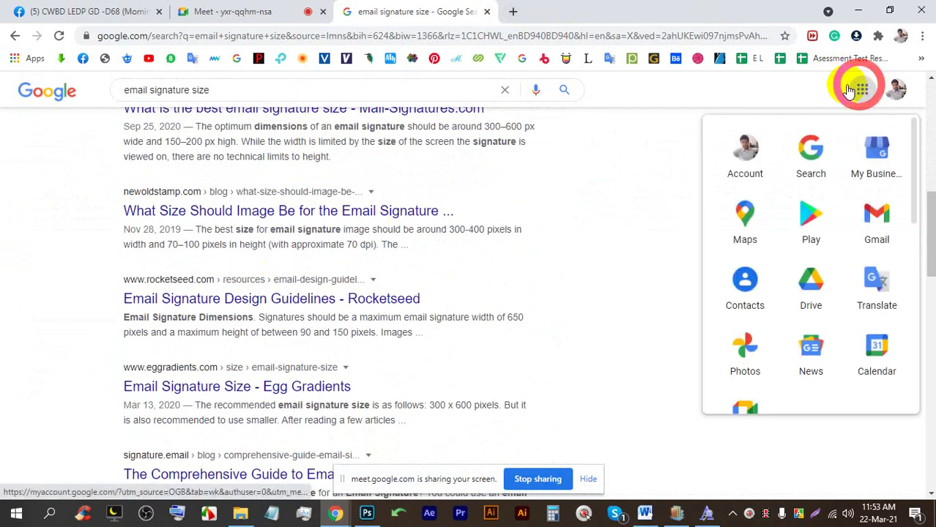
pyautogui.click(883, 219)
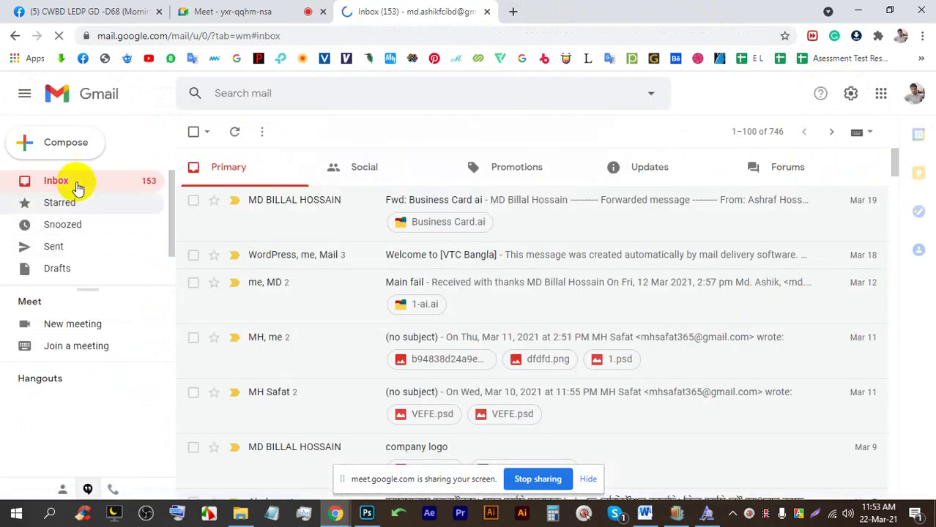
pyautogui.click(76, 146)
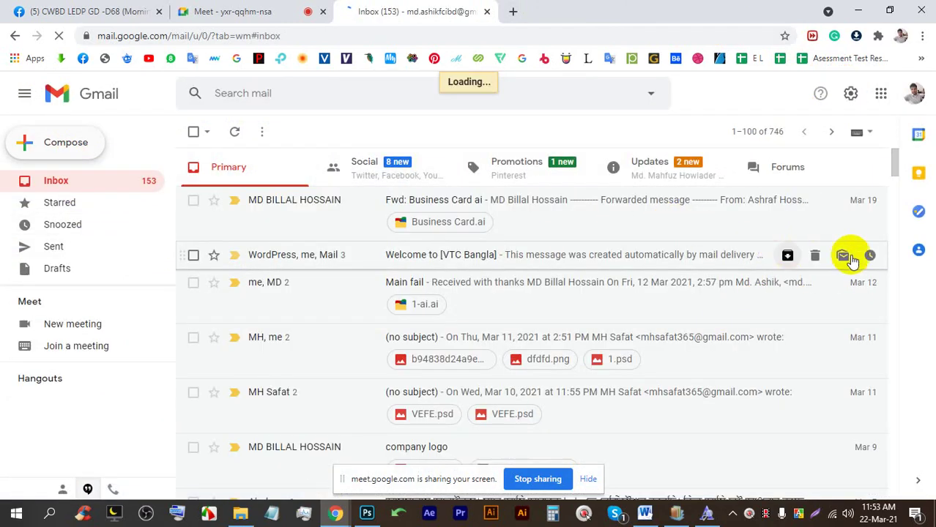
pyautogui.click(588, 479)
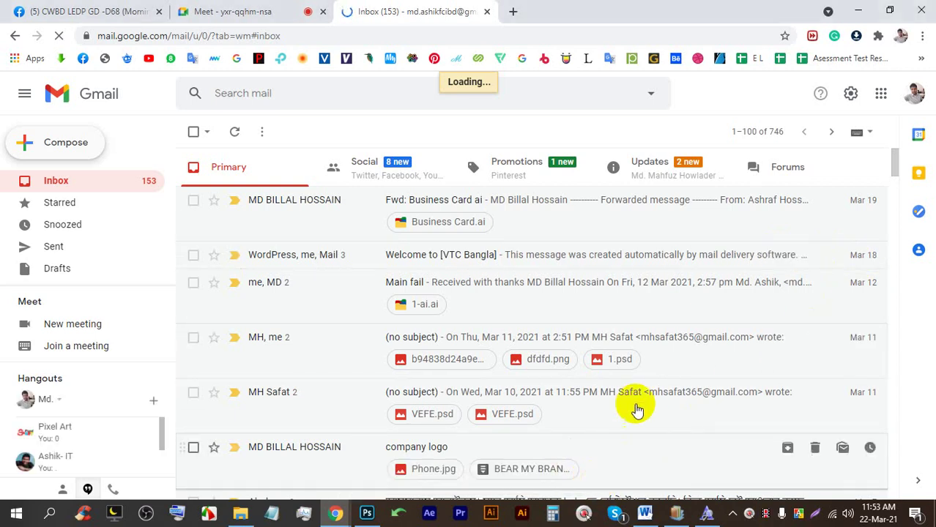
pyautogui.click(61, 142)
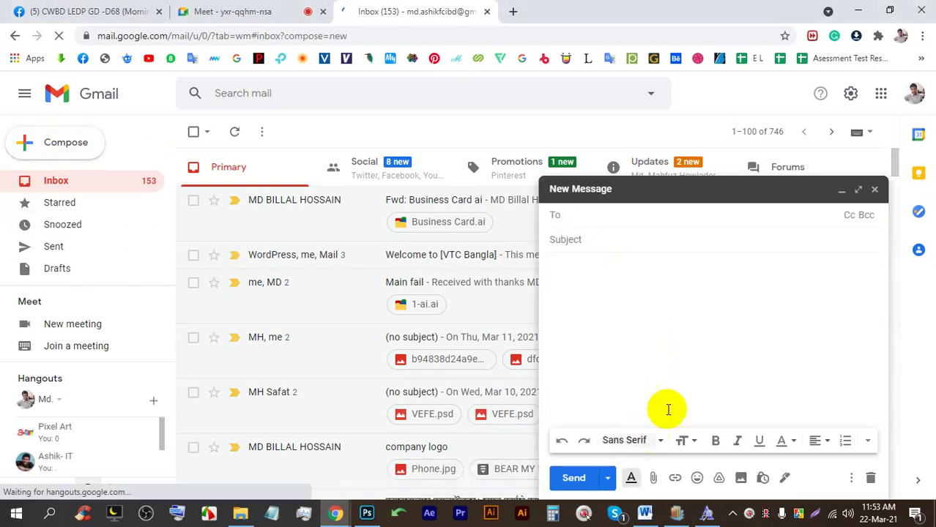
# Upload the BEAR MY BRAND logo image inline into the message body and scale it down to less than half its width.
pyautogui.click(740, 478)
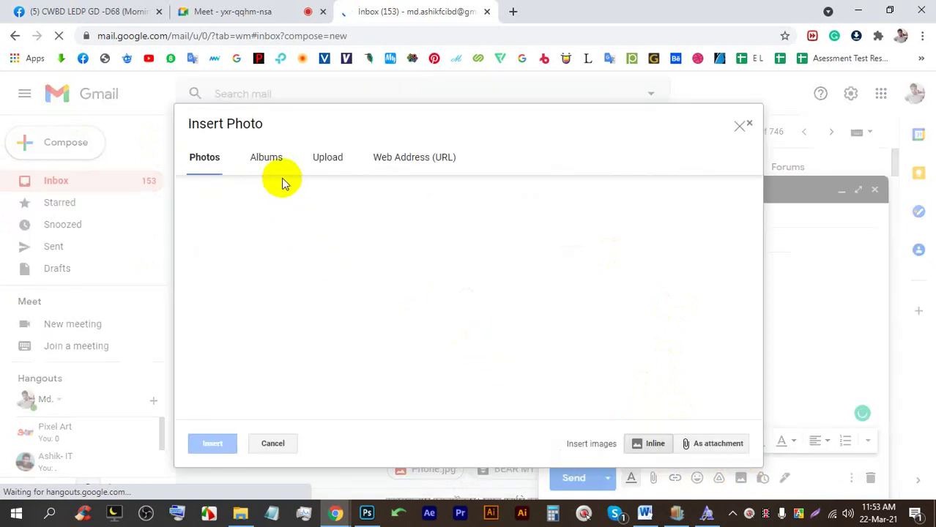
pyautogui.click(322, 158)
pyautogui.click(465, 321)
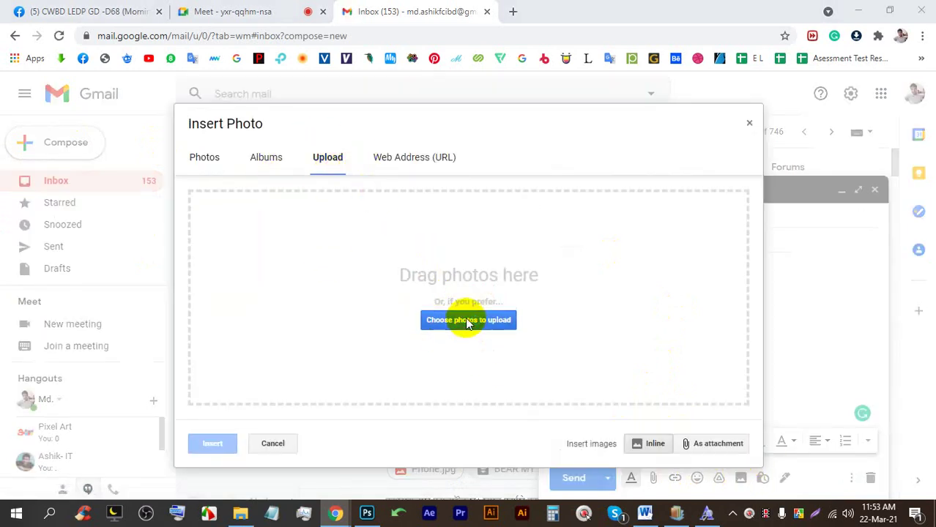
pyautogui.doubleClick(151, 126)
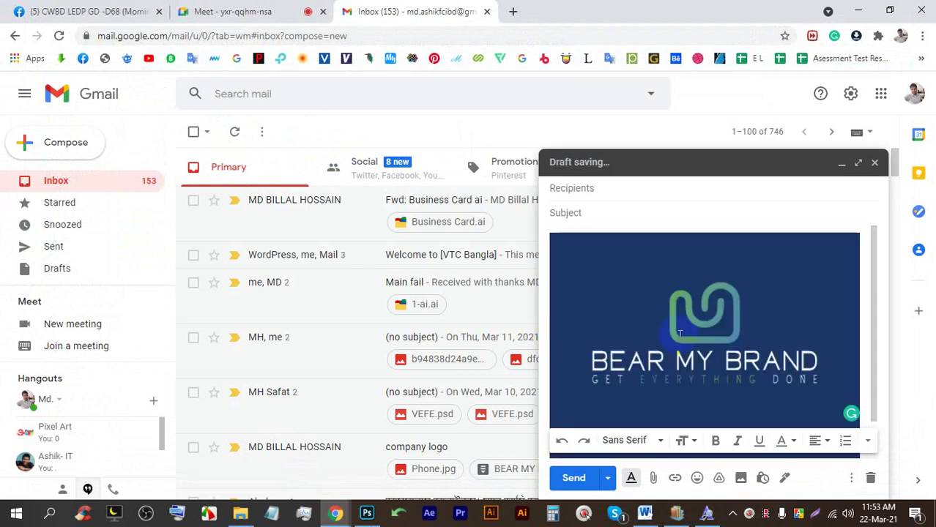
pyautogui.click(675, 272)
pyautogui.moveTo(555, 240); pyautogui.dragTo(709, 355)
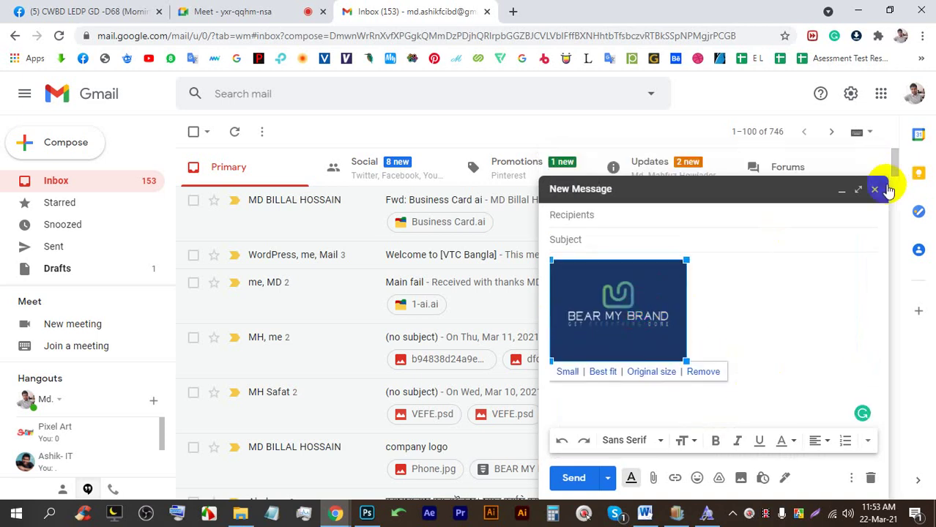
# Discard the email draft and stop presenting the screen in Google Meet.
pyautogui.click(870, 477)
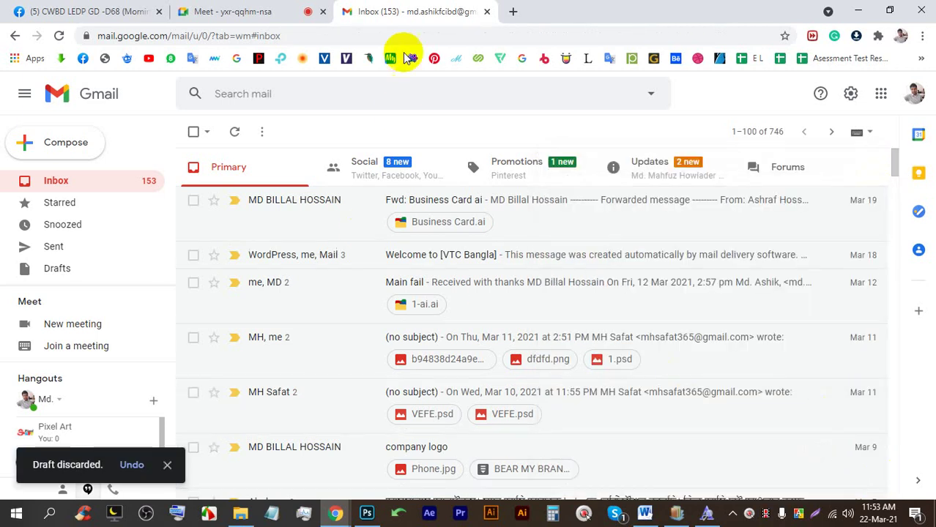
pyautogui.click(234, 10)
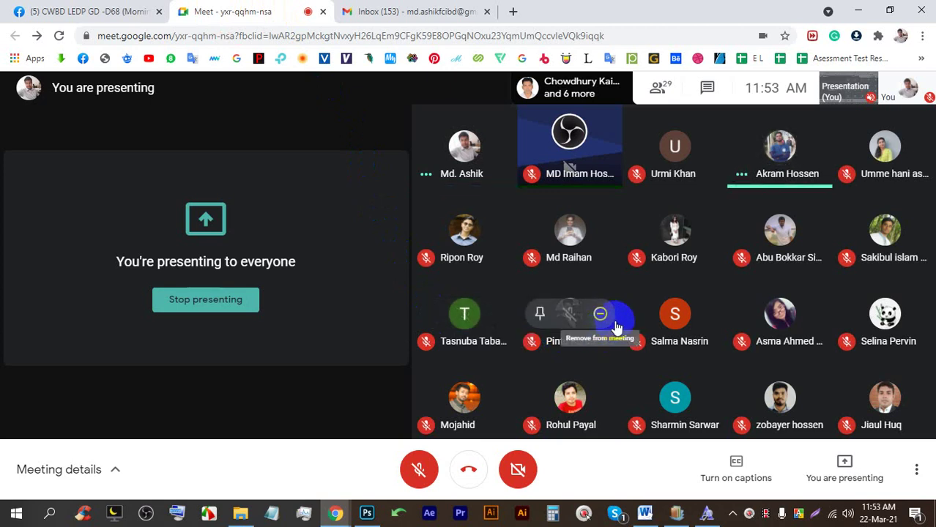
pyautogui.click(214, 301)
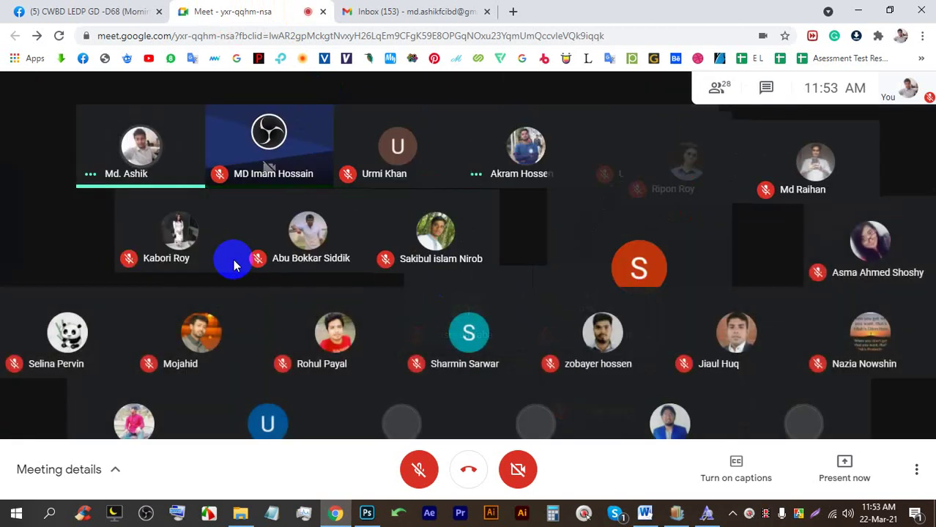